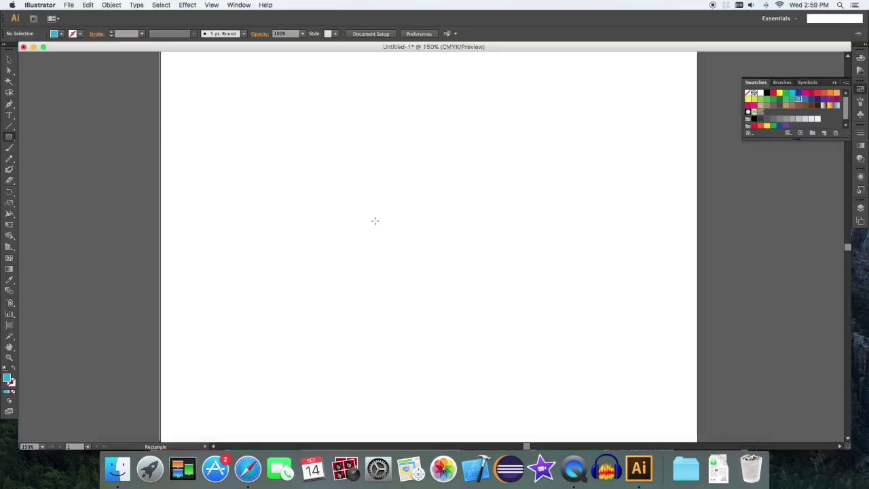
# - Draw a blue rectangle about 157 by 47 pt near the page centre and stack a light orange copy directly above it
pyautogui.moveTo(368, 221); pyautogui.dragTo(475, 253)
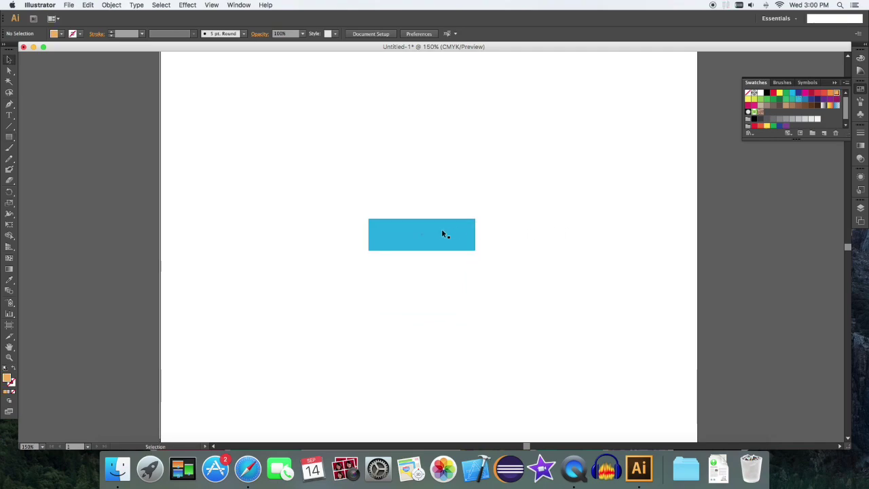
pyautogui.click(442, 233)
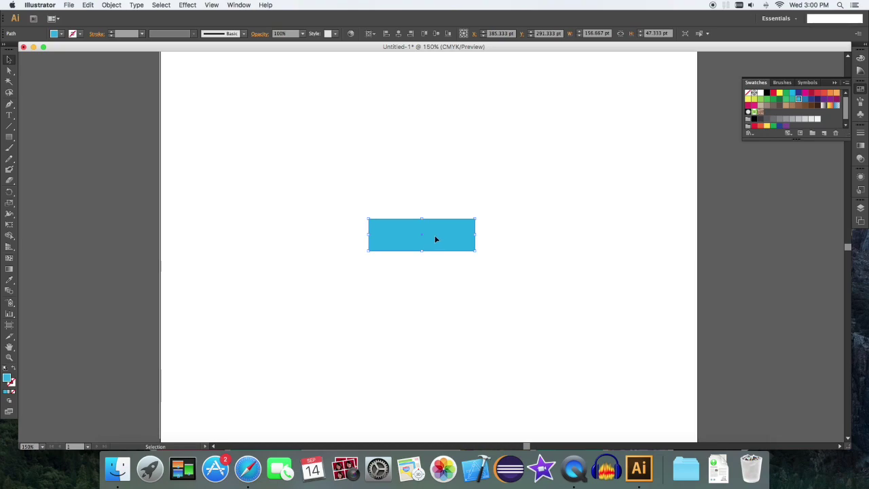
pyautogui.press('super+equal')
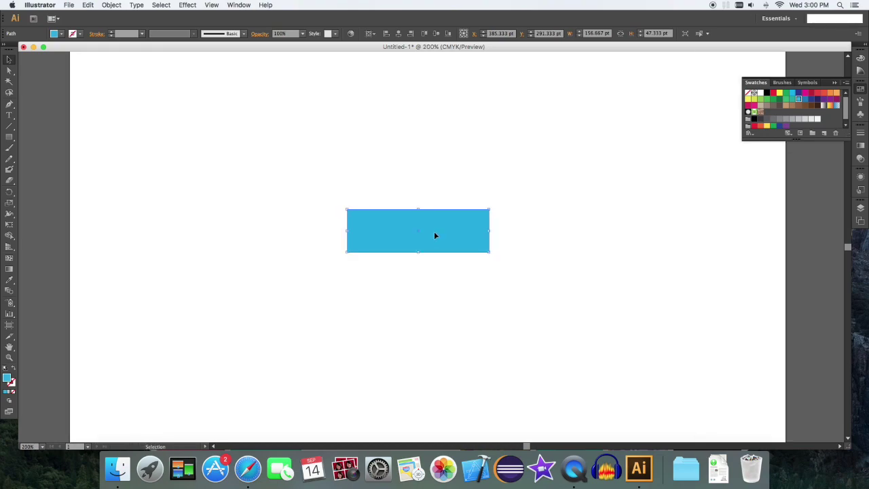
pyautogui.moveTo(436, 236); pyautogui.dragTo(433, 196)
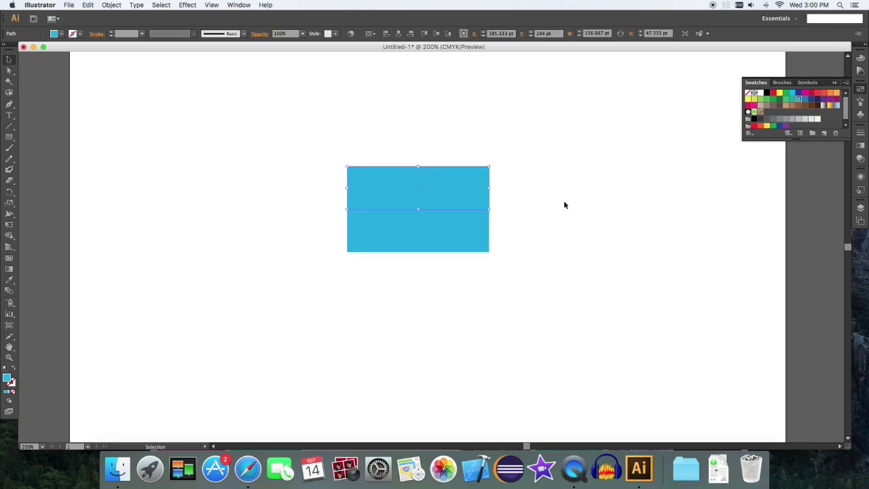
pyautogui.click(836, 93)
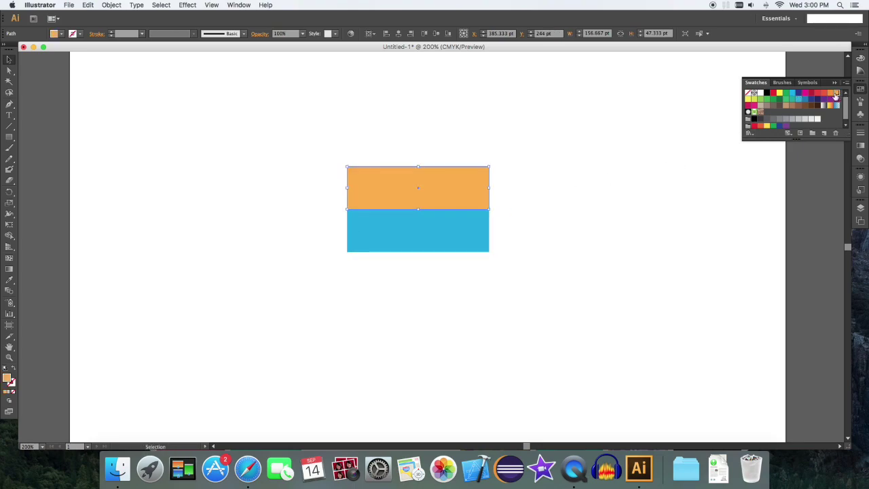
# - Lower the orange bar's top edge by 10 pt and stack a magenta copy of the shortened bar directly above it
pyautogui.press('a')
pyautogui.moveTo(317, 151); pyautogui.dragTo(562, 184)
pyautogui.hotkey('shift', 'Down')
pyautogui.press('v')
pyautogui.moveTo(446, 196); pyautogui.dragTo(450, 161)
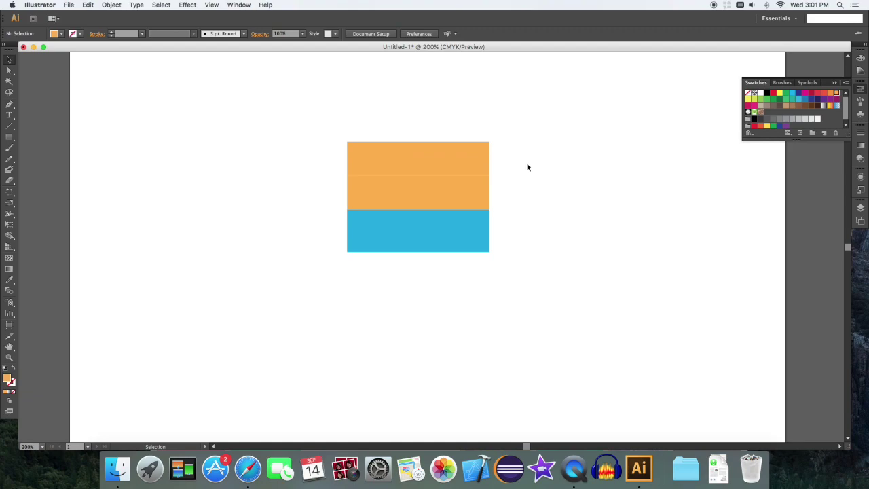
pyautogui.click(748, 104)
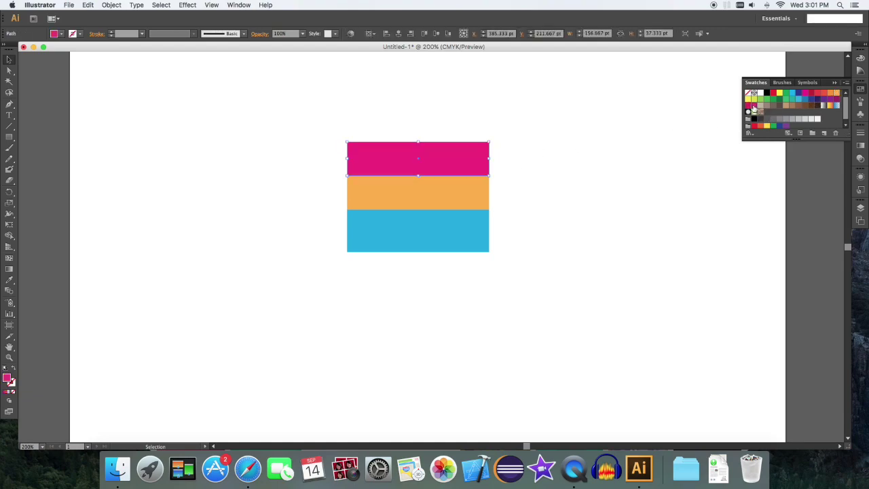
# - Lower the magenta bar's top edge by 10 pt so the bar is about 27 pt high
pyautogui.click(583, 139)
pyautogui.press('a')
pyautogui.moveTo(314, 125); pyautogui.dragTo(526, 155)
pyautogui.press('Down')
pyautogui.press('Down')
pyautogui.press('Down')
pyautogui.press('Down')
pyautogui.press('Down')
pyautogui.press('v')
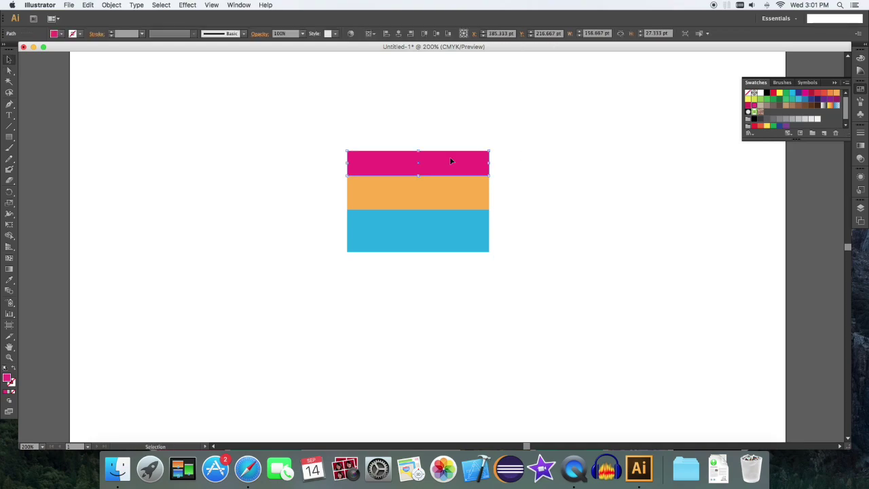
# - Stack a copy of the magenta bar directly above it and fill the copy with green
pyautogui.moveTo(453, 165); pyautogui.dragTo(451, 140)
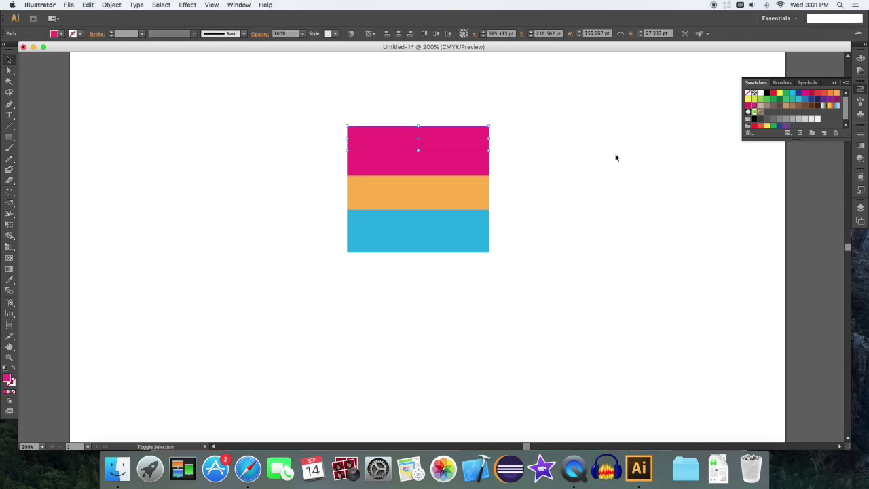
pyautogui.click(779, 125)
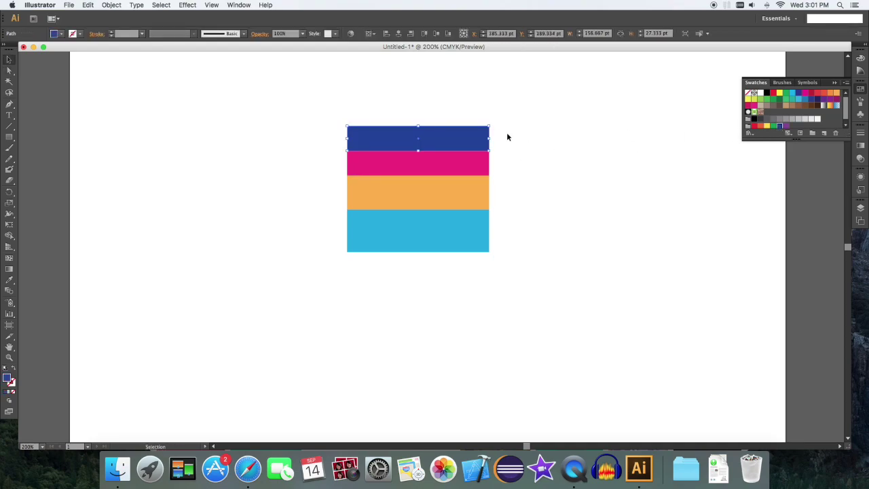
pyautogui.click(773, 126)
# - Taper the stack's left side by moving each bar's upper-left corner 10 pt further inward than the corner below it
pyautogui.scroll(2, 419, 126)
pyautogui.moveTo(235, 136); pyautogui.dragTo(602, 369)
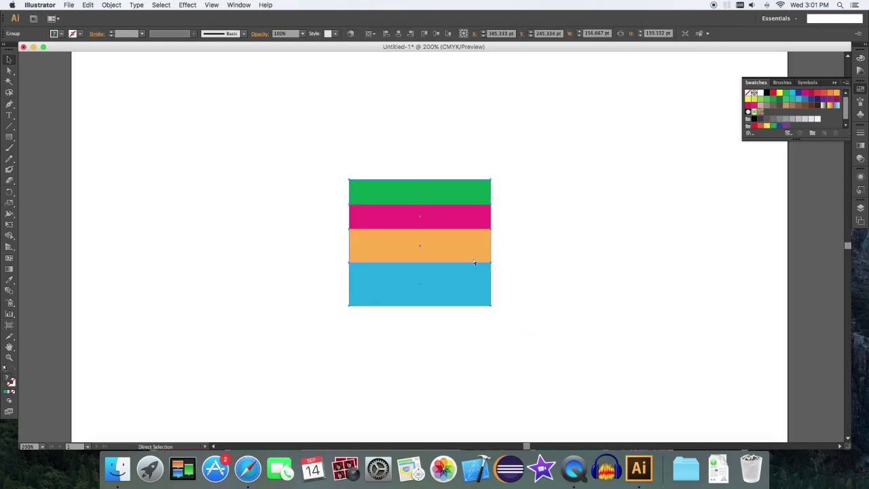
pyautogui.press('shift+super+a')
pyautogui.press('a')
pyautogui.moveTo(364, 212); pyautogui.dragTo(365, 270)
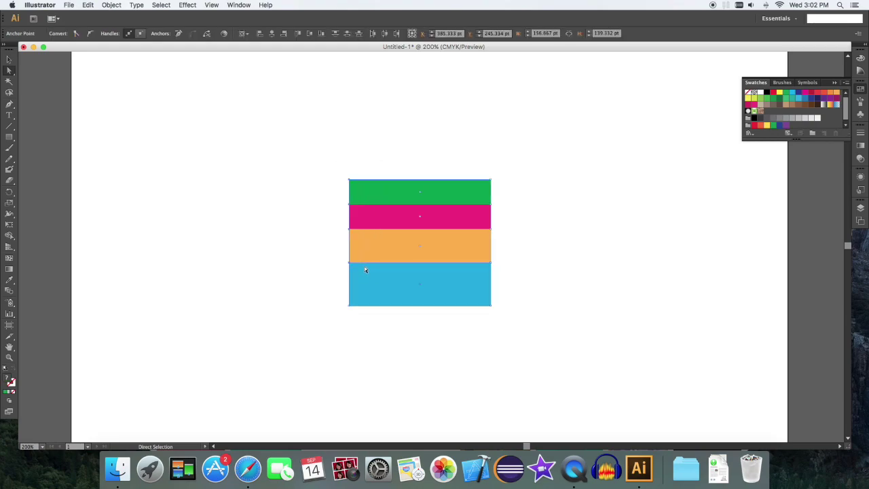
pyautogui.hotkey('shift', 'Right')
pyautogui.moveTo(334, 167); pyautogui.dragTo(383, 233)
pyautogui.press('Right')
pyautogui.moveTo(363, 161); pyautogui.dragTo(388, 220)
pyautogui.press('Right')
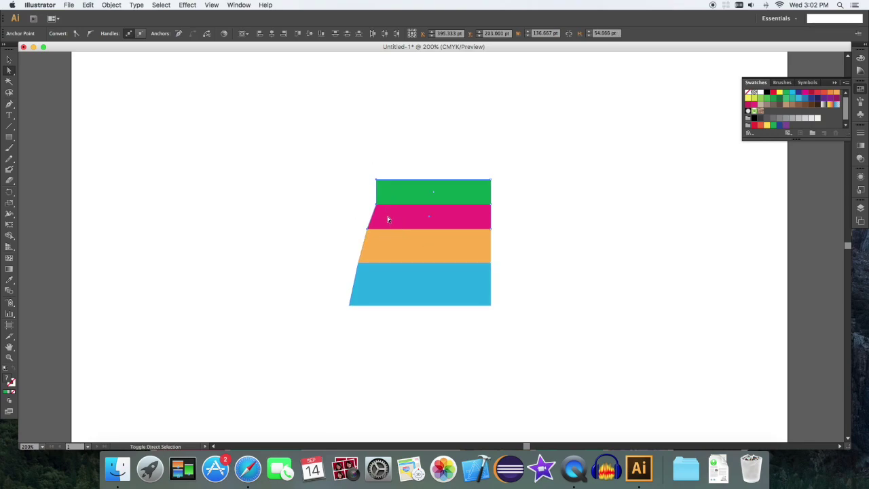
pyautogui.click(537, 184)
pyautogui.moveTo(358, 159); pyautogui.dragTo(396, 184)
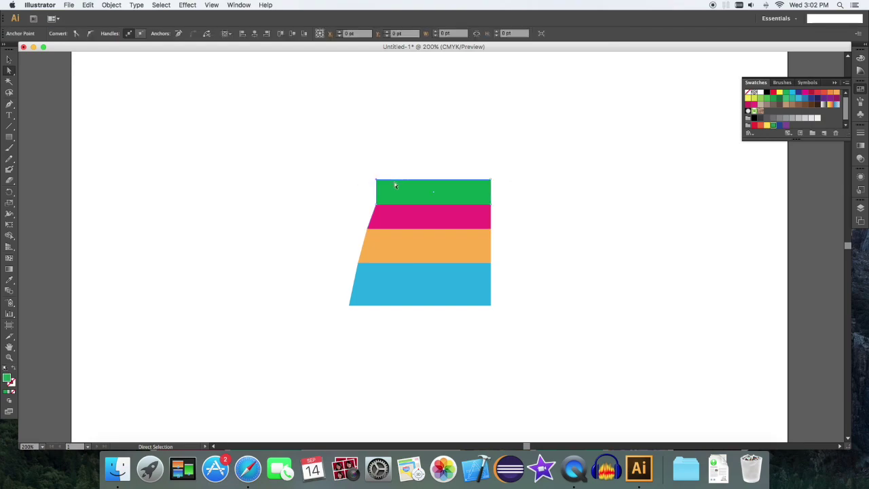
# - Steepen the left taper by another 10 pt per bar, so each upper-left corner sits 20 pt inward from the one below
pyautogui.moveTo(319, 157); pyautogui.dragTo(416, 270)
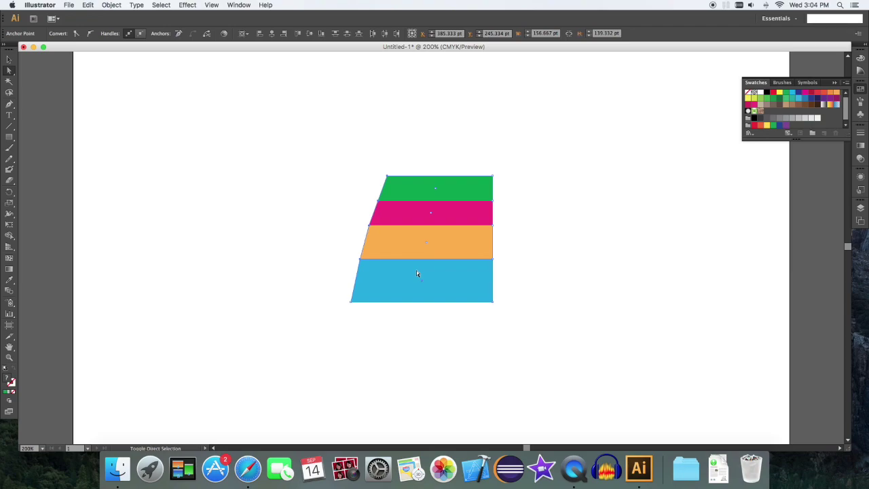
pyautogui.hotkey('shift', 'Right')
pyautogui.moveTo(355, 153); pyautogui.dragTo(423, 236)
pyautogui.press('super+z')
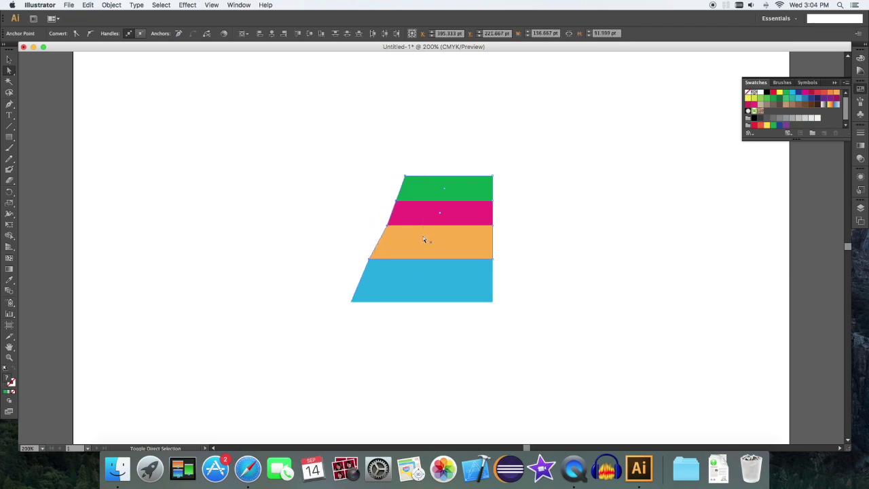
pyautogui.moveTo(375, 164); pyautogui.dragTo(428, 214)
pyautogui.press('super+z')
pyautogui.moveTo(412, 154); pyautogui.dragTo(436, 187)
pyautogui.hotkey('shift', 'Right')
# - Apply a 3D Rotate effect with the Isometric Left position to all four bars
pyautogui.press('v')
pyautogui.moveTo(348, 152); pyautogui.dragTo(604, 318)
pyautogui.click(187, 5)
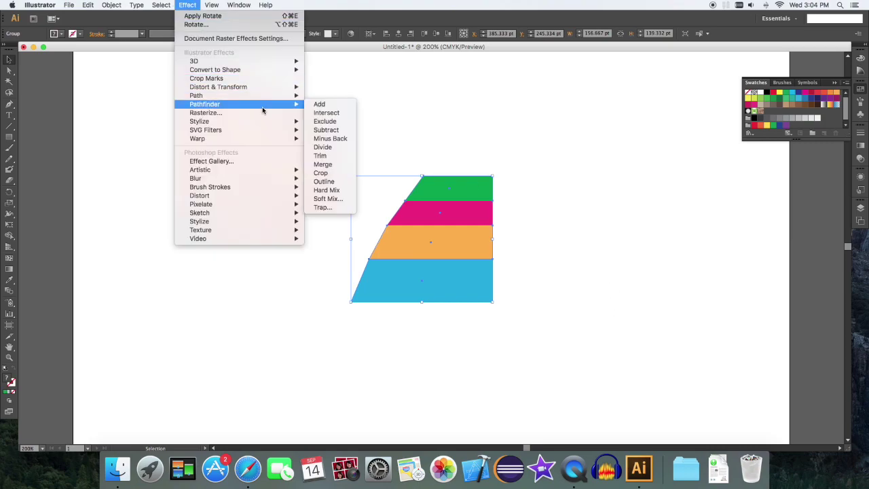
pyautogui.moveTo(256, 63)
pyautogui.click(353, 79)
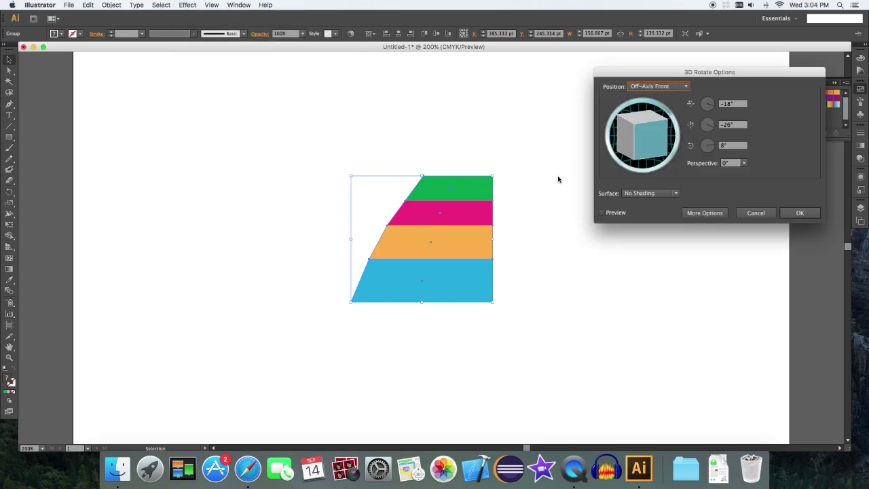
pyautogui.click(658, 87)
pyautogui.click(673, 233)
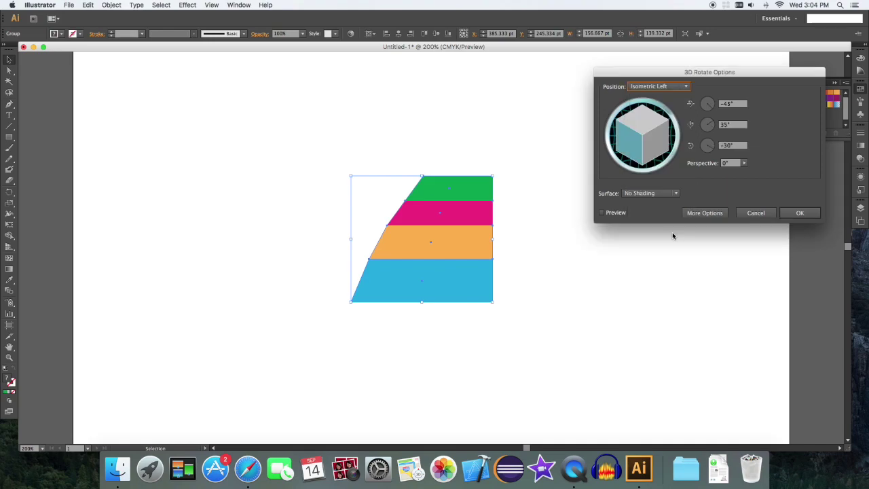
pyautogui.click(601, 213)
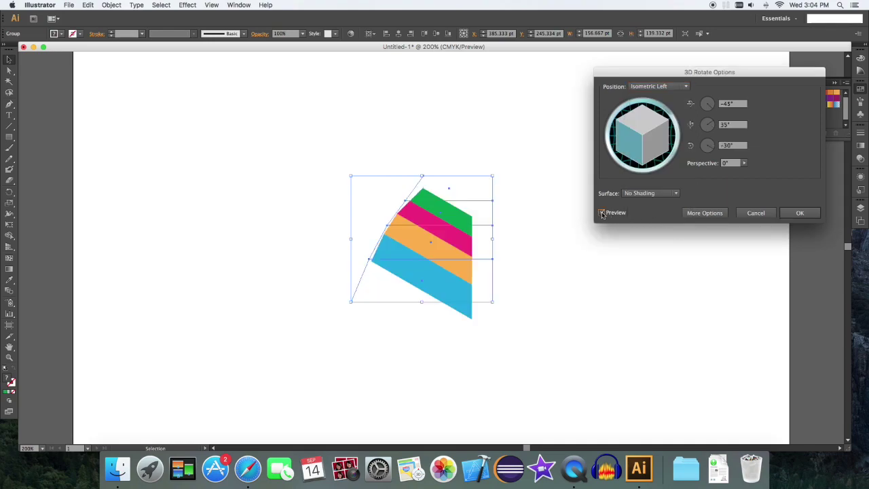
pyautogui.click(797, 213)
pyautogui.click(616, 248)
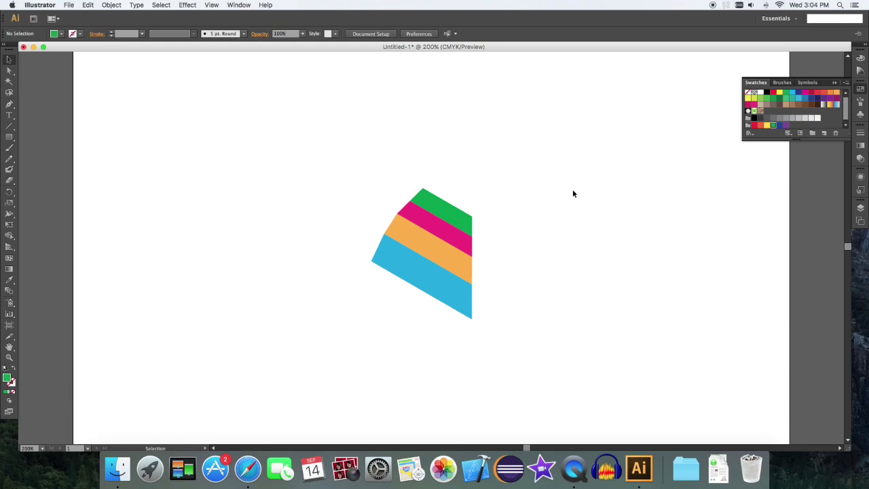
# - Expand the appearance of the isometrically rotated stack into editable paths
pyautogui.click(473, 203)
pyautogui.click(137, 4)
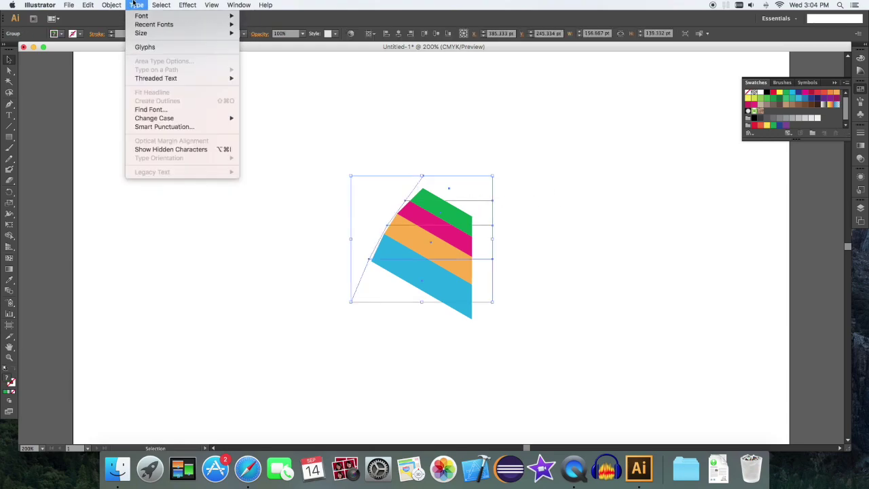
pyautogui.moveTo(111, 5)
pyautogui.click(153, 106)
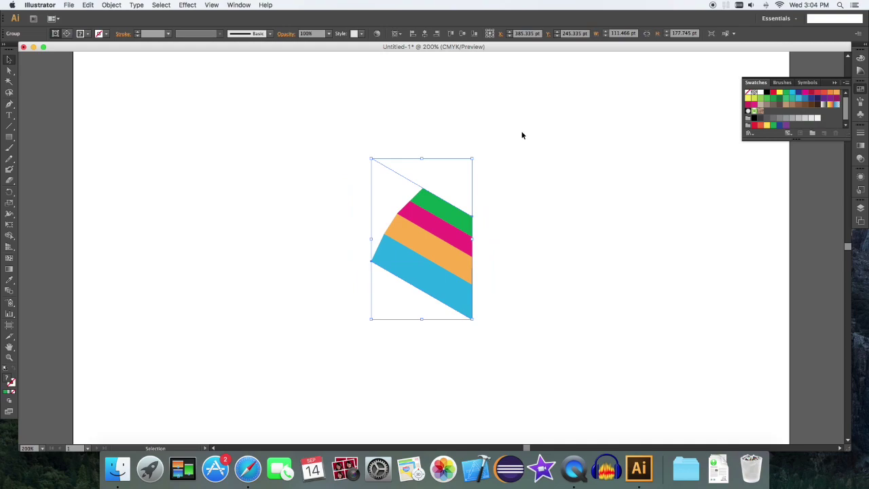
pyautogui.click(473, 143)
# - Delete the stray anchor point that extends beyond the green bar at the upper-left corner of the expanded artwork
pyautogui.click(425, 209)
pyautogui.press('a')
pyautogui.click(372, 160)
pyautogui.press('BackSpace')
pyautogui.press('super+z')
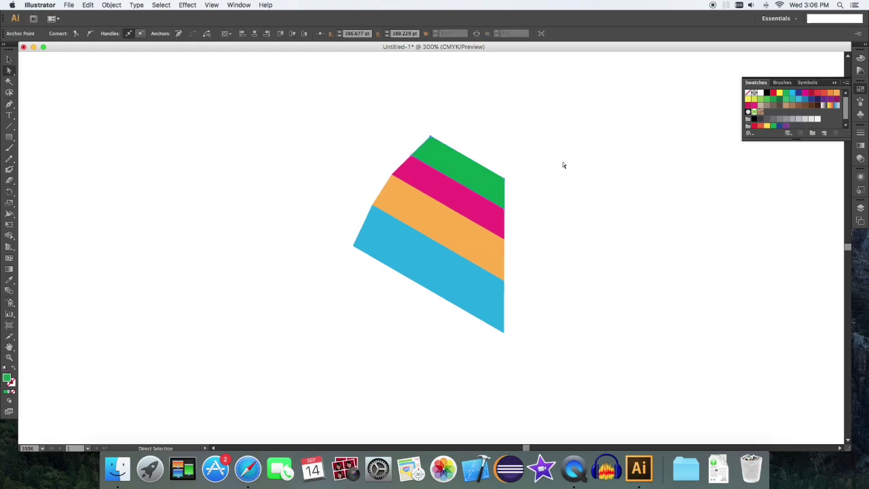
# - Shift the upper-left corners inward by 10 pt for the orange bar, 20 pt for magenta and 30 pt for green
pyautogui.moveTo(384, 120); pyautogui.dragTo(446, 188)
pyautogui.press('Right')
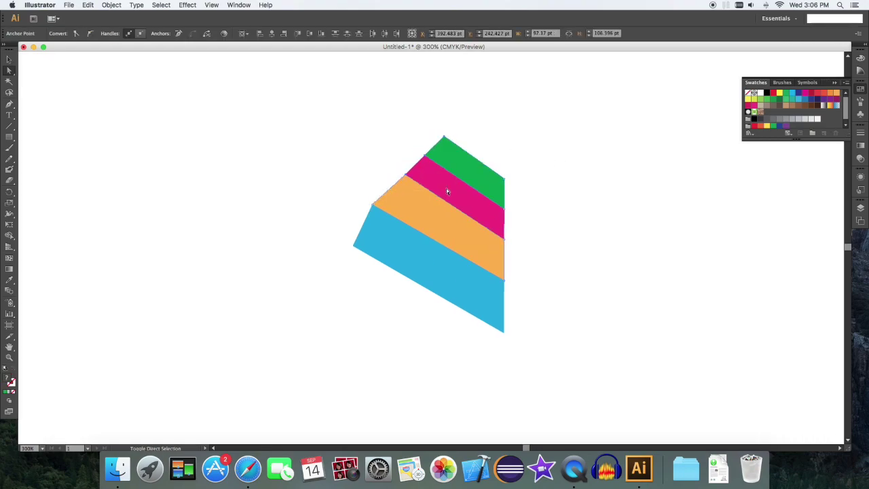
pyautogui.moveTo(406, 114); pyautogui.dragTo(465, 165)
pyautogui.press('Right')
pyautogui.moveTo(453, 129); pyautogui.dragTo(494, 155)
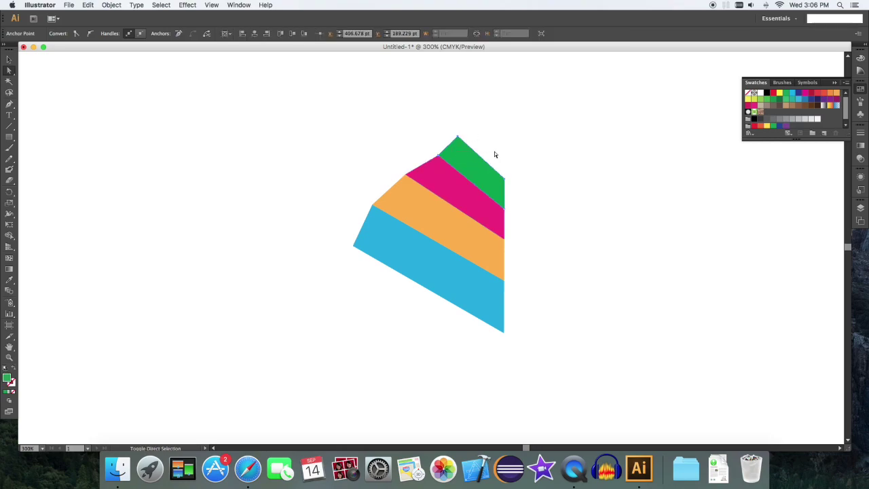
pyautogui.hotkey('shift', 'Right')
# - Raise the right ends of the orange-magenta boundary by about 10 pt and the magenta-green boundary by about 20 pt
pyautogui.moveTo(523, 248); pyautogui.dragTo(498, 235)
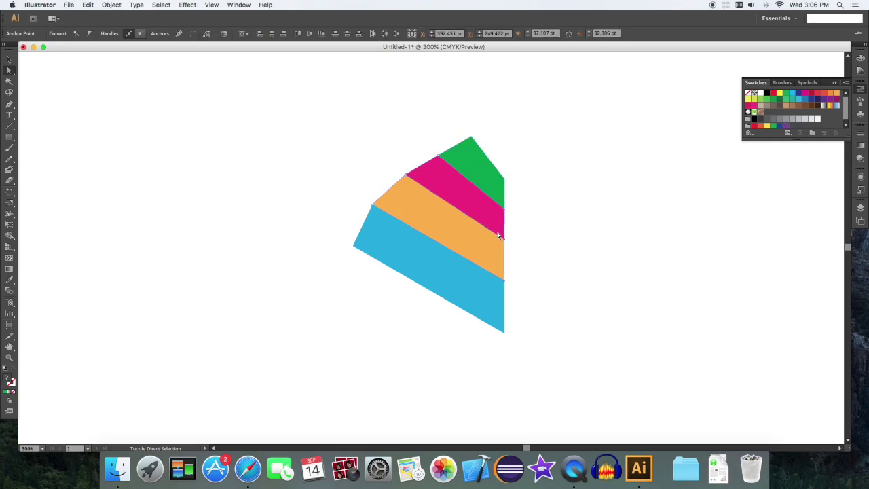
pyautogui.press('Up')
pyautogui.moveTo(495, 205); pyautogui.dragTo(496, 201)
pyautogui.press('Up')
pyautogui.press('Up')
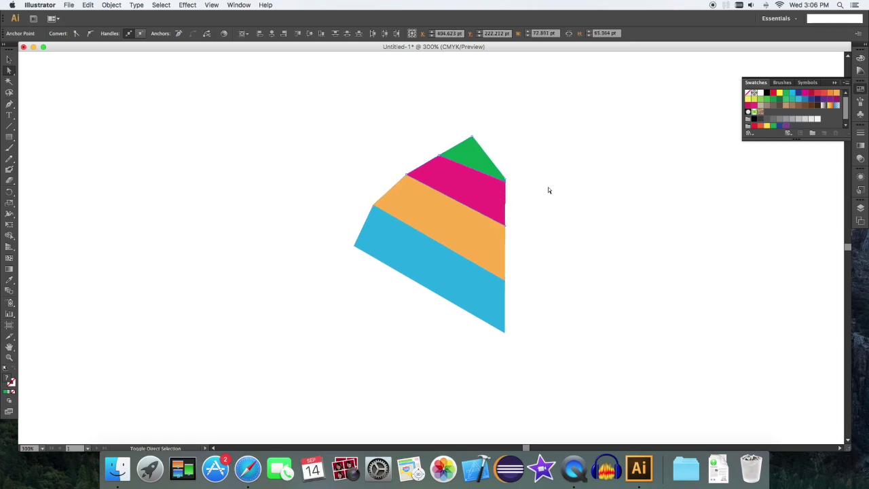
# - Move the green bar's peak sideways until it lines up vertically with the stack's right edge
pyautogui.moveTo(472, 136); pyautogui.dragTo(505, 135)
pyautogui.click(572, 149)
pyautogui.press('v')
pyautogui.hscroll(1, 535, 279)
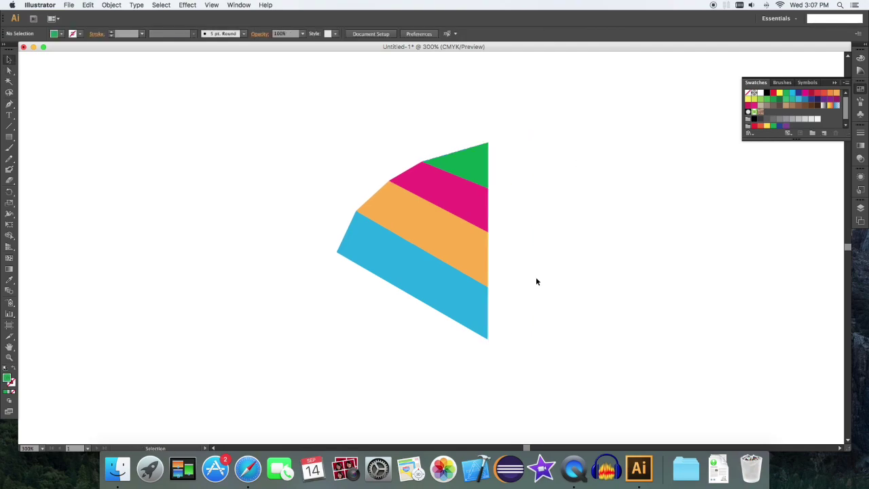
# - Align all anchor points along the stack's right edge with Horizontal Align Right, relative to the selection
pyautogui.press('a')
pyautogui.moveTo(548, 377); pyautogui.dragTo(475, 107)
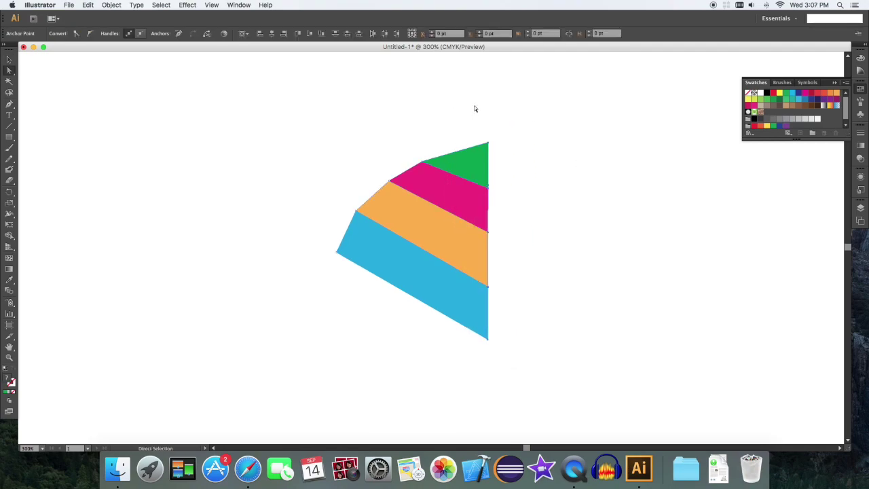
pyautogui.click(243, 33)
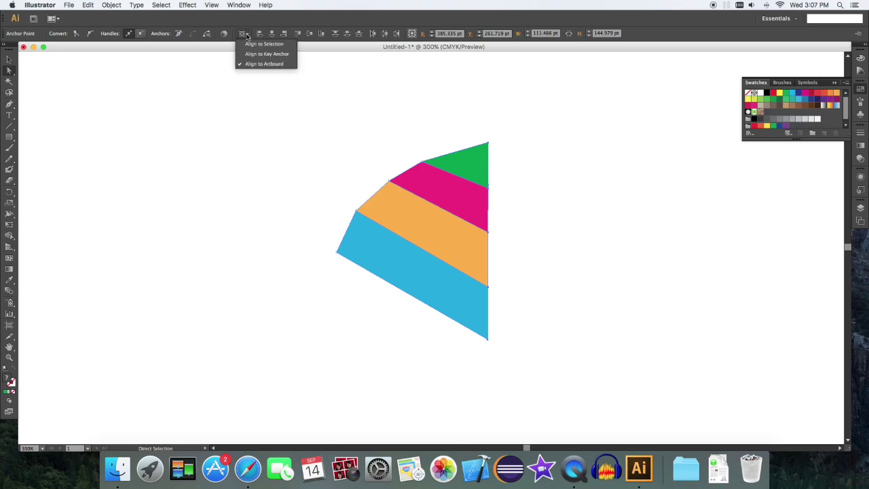
pyautogui.click(251, 44)
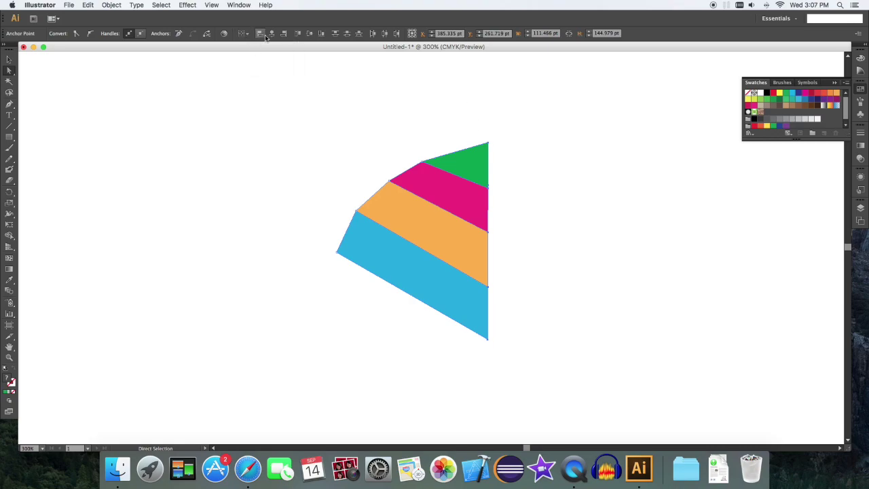
pyautogui.click(283, 36)
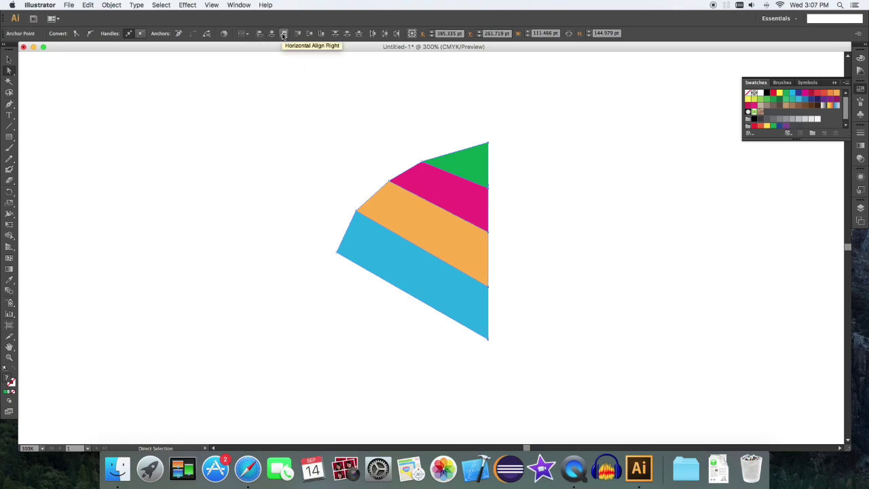
pyautogui.click(594, 153)
# - Create a copy of the whole striped stack reflected across a vertical axis
pyautogui.press('v')
pyautogui.moveTo(577, 346); pyautogui.dragTo(366, 129)
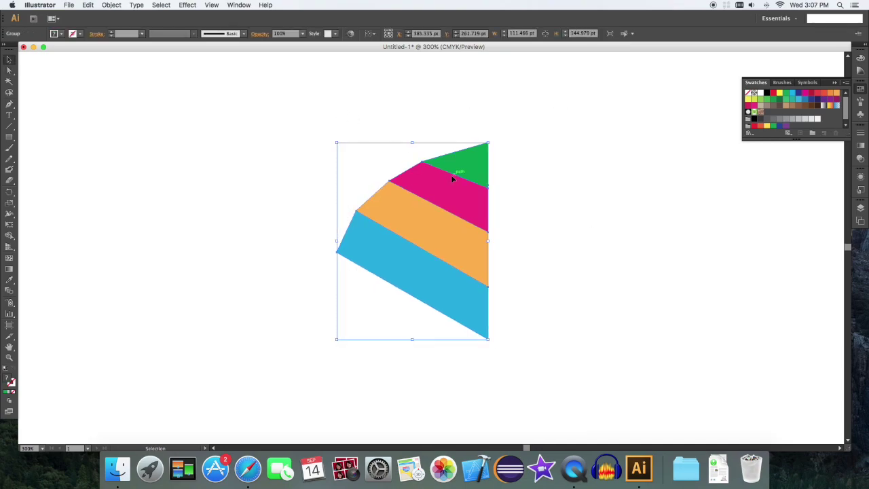
pyautogui.rightClick(464, 228)
pyautogui.moveTo(507, 292)
pyautogui.click(598, 323)
pyautogui.click(653, 300)
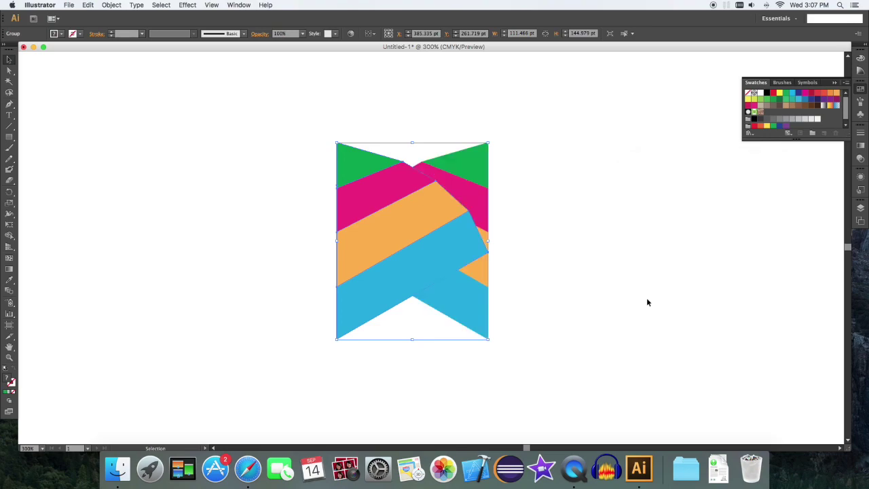
# - Move the front striped half sideways until both halves meet along the centre line, and raise the shared green peak slightly
pyautogui.moveTo(393, 250); pyautogui.dragTo(544, 251)
pyautogui.click(662, 264)
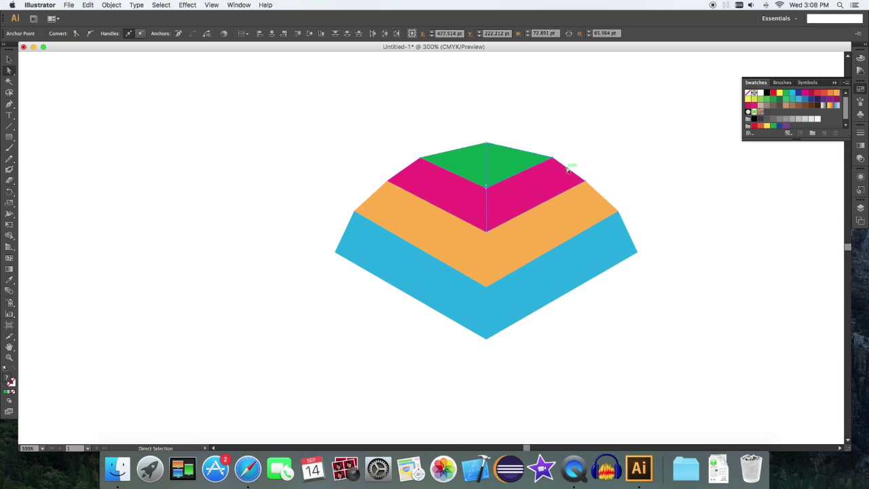
pyautogui.moveTo(486, 143); pyautogui.dragTo(487, 129)
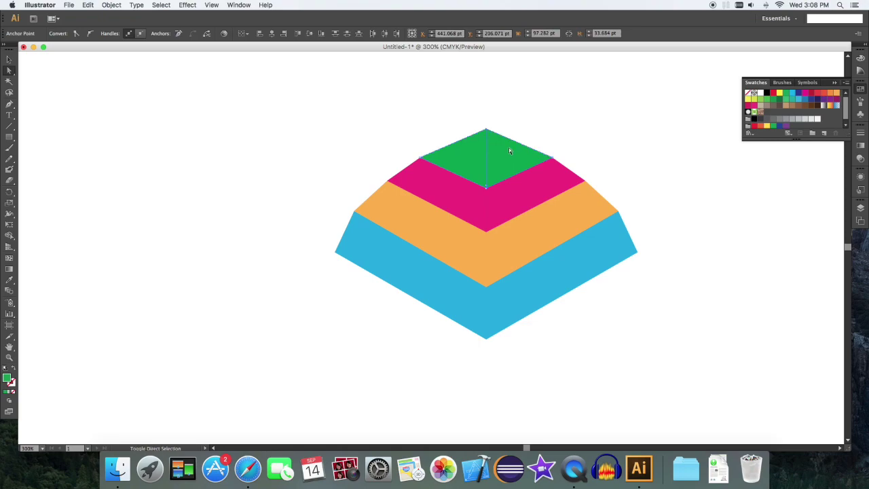
# - Recolour the dome's right-hand green facet light green and its right-hand magenta facet darker crimson
pyautogui.click(509, 151)
pyautogui.click(759, 99)
pyautogui.click(681, 137)
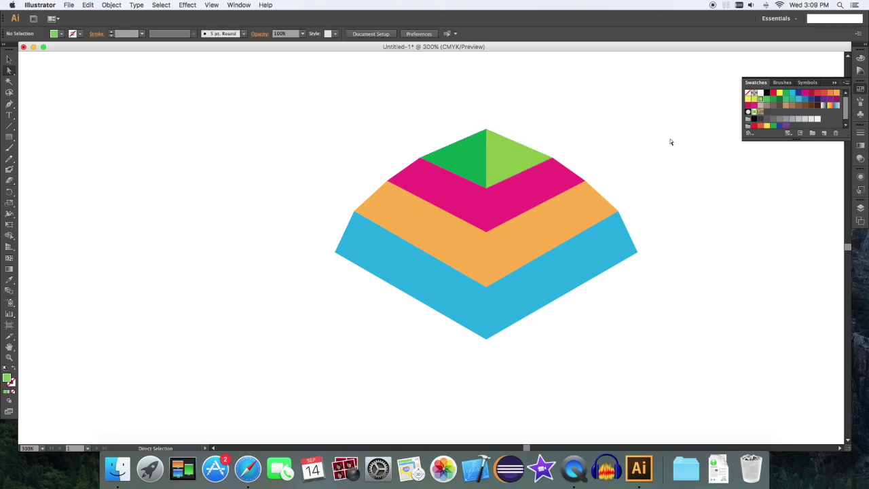
pyautogui.click(526, 196)
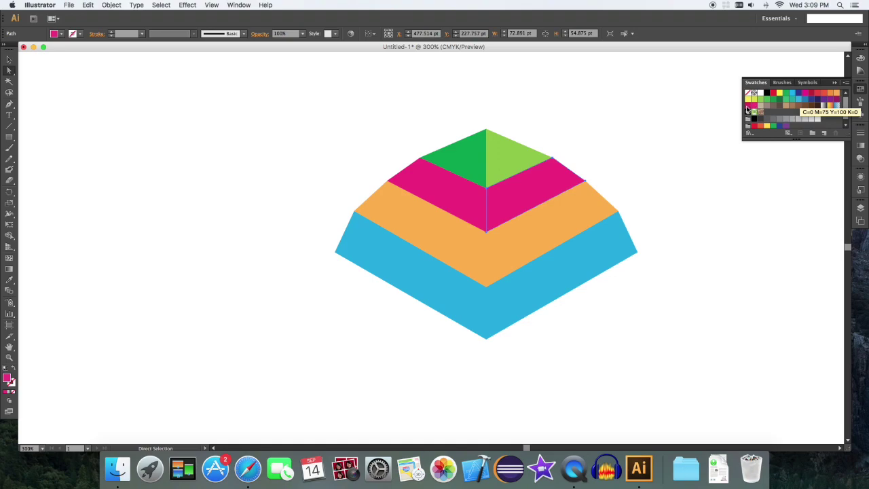
pyautogui.click(748, 106)
# - Recolour the dome's right-hand light orange facet darker orange and its right-hand light blue facet darker blue
pyautogui.click(577, 227)
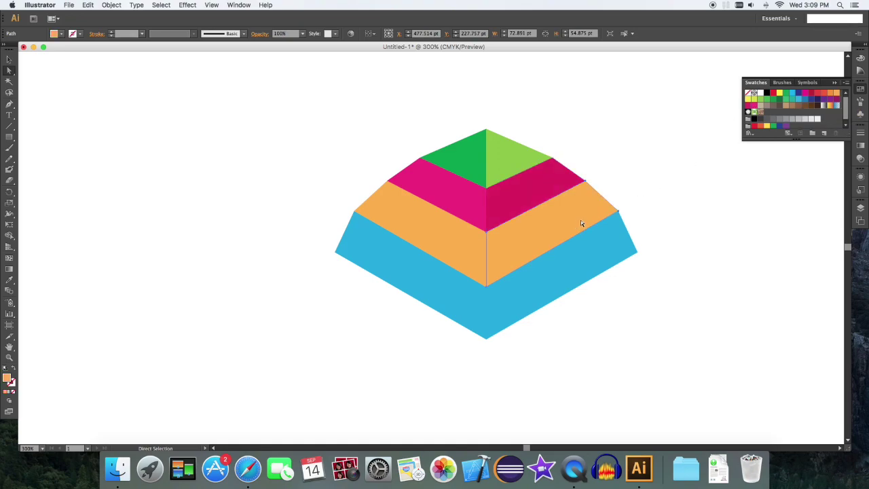
pyautogui.click(830, 96)
pyautogui.click(651, 183)
pyautogui.click(561, 296)
pyautogui.click(799, 100)
pyautogui.click(805, 100)
# - Switch to Safari to check the domed towers in the Monument Valley reference image, and return to the Illustrator drawing
pyautogui.press('super+minus')
pyautogui.press('super+Tab')
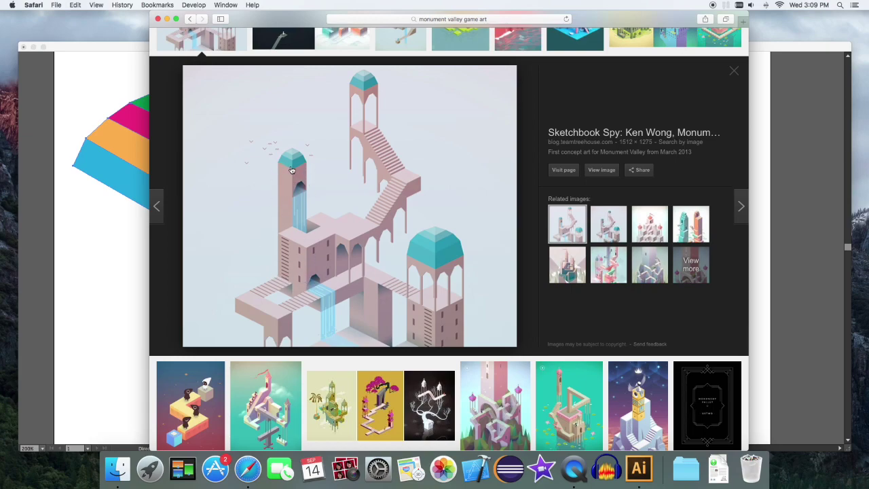
pyautogui.click(92, 274)
# - Draw a blue square about 124 pt wide to the right of the striped dome
pyautogui.click(353, 275)
pyautogui.press('m')
pyautogui.moveTo(389, 222); pyautogui.dragTo(509, 314)
pyautogui.press('v')
# - Apply 3D Extrude & Bevel to the blue square with the Isometric Top position and an extrude depth of 320 pt
pyautogui.click(188, 5)
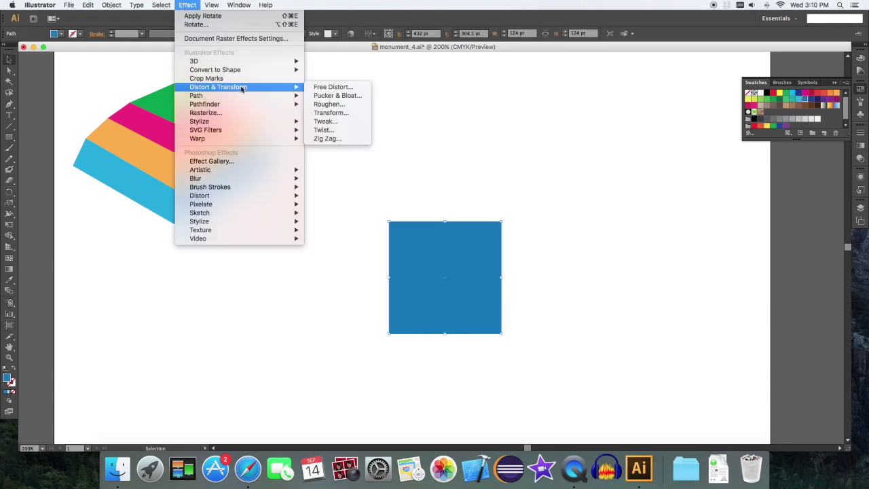
pyautogui.moveTo(233, 64)
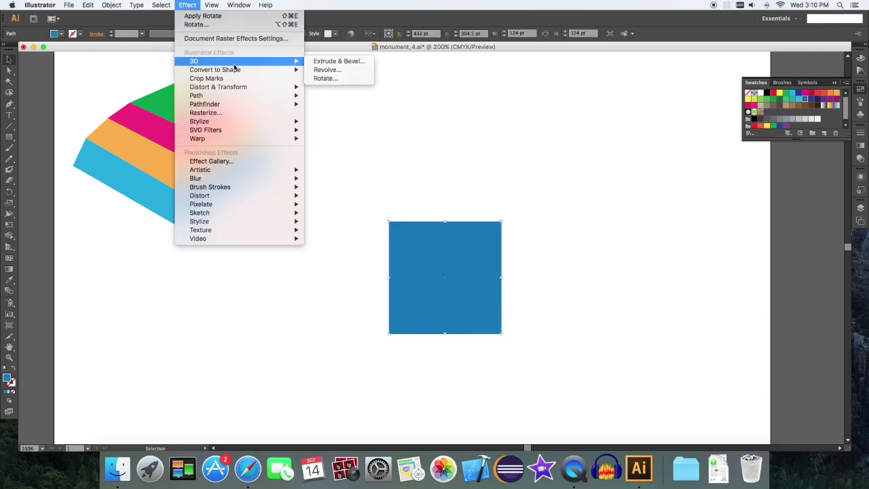
pyautogui.click(351, 61)
pyautogui.click(604, 251)
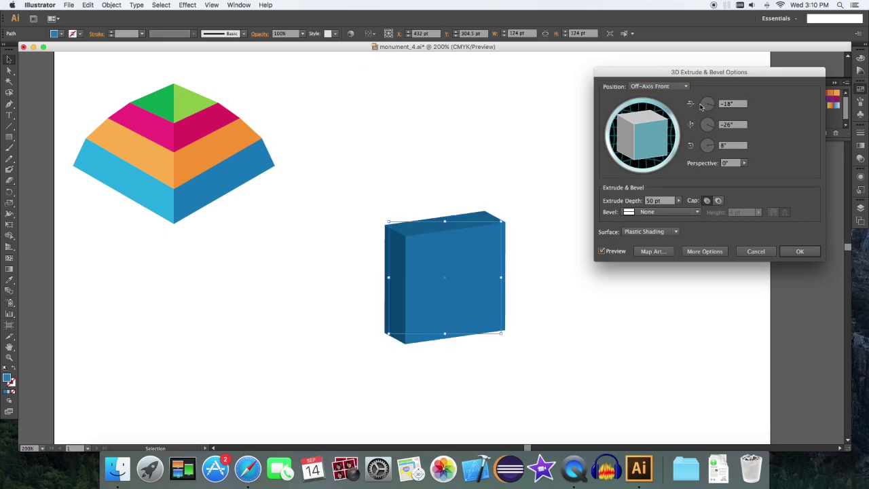
pyautogui.click(679, 87)
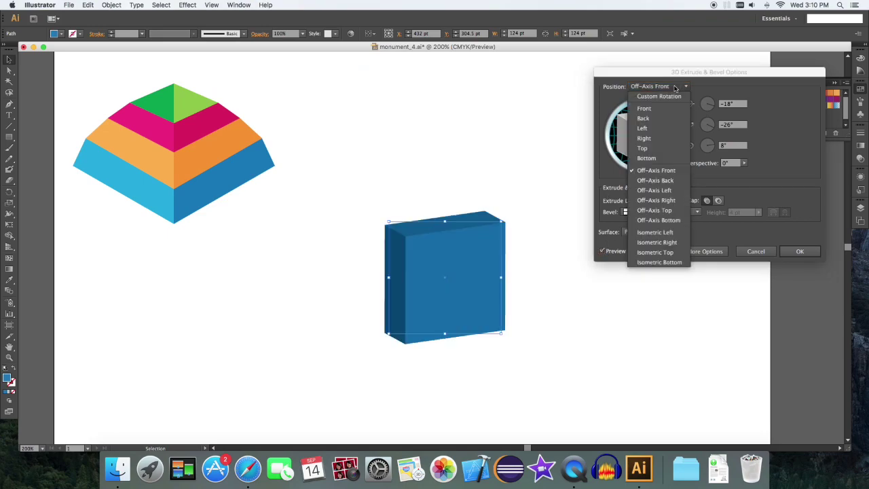
pyautogui.click(664, 252)
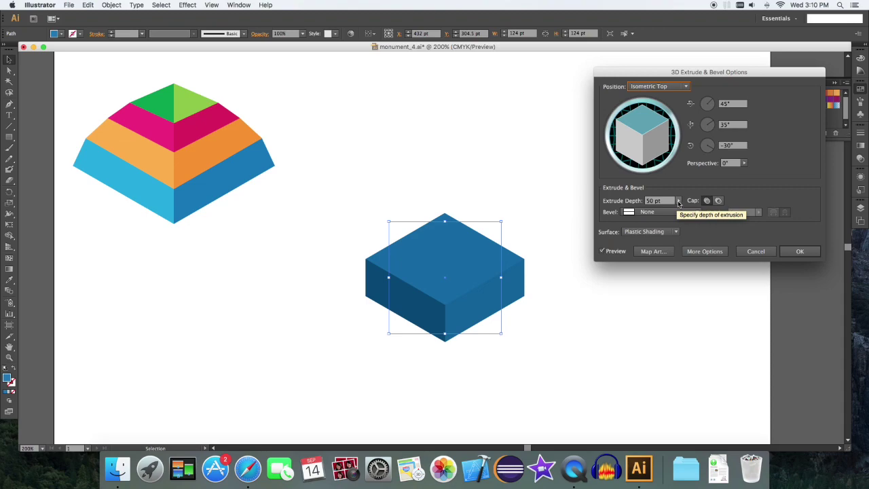
pyautogui.moveTo(632, 211); pyautogui.dragTo(641, 212)
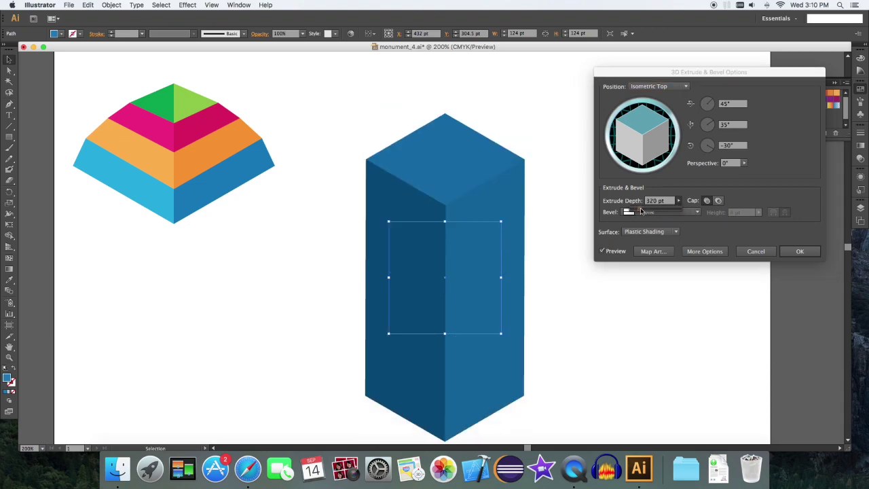
pyautogui.click(789, 249)
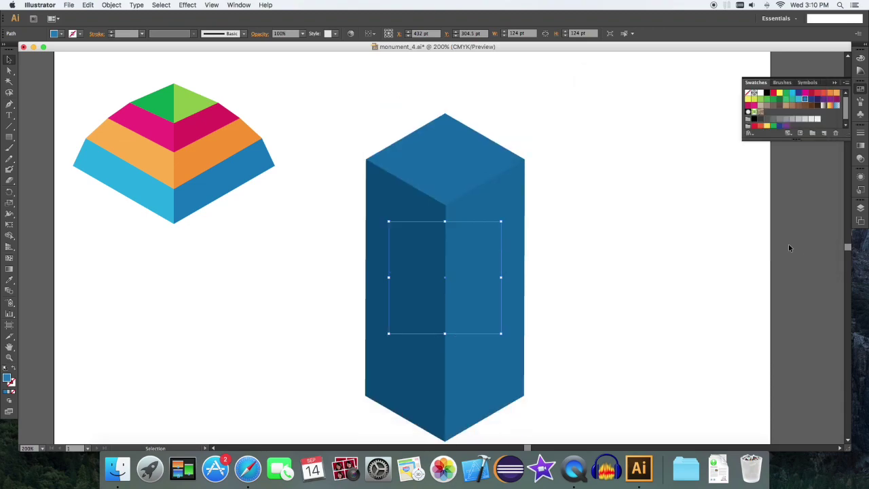
pyautogui.click(603, 238)
# - Recolour the extruded column with the light orange swatch
pyautogui.click(457, 266)
pyautogui.click(836, 93)
pyautogui.click(630, 202)
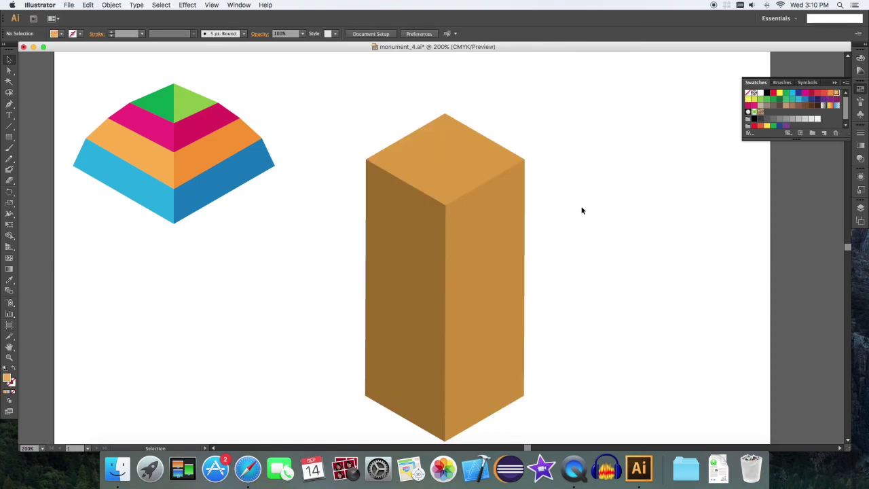
# - Move the whole striped dome as one group onto the column's upper end, lining up their left edges
pyautogui.click(498, 222)
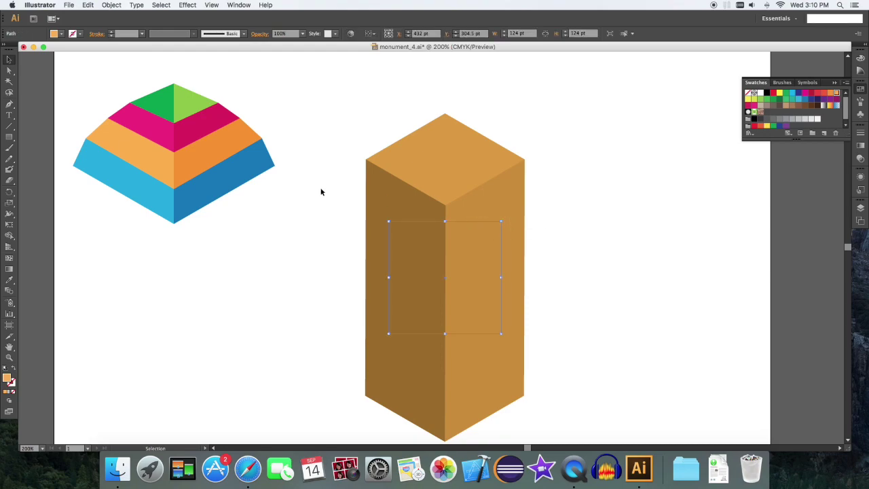
pyautogui.click(227, 163)
pyautogui.moveTo(284, 255); pyautogui.dragTo(132, 88)
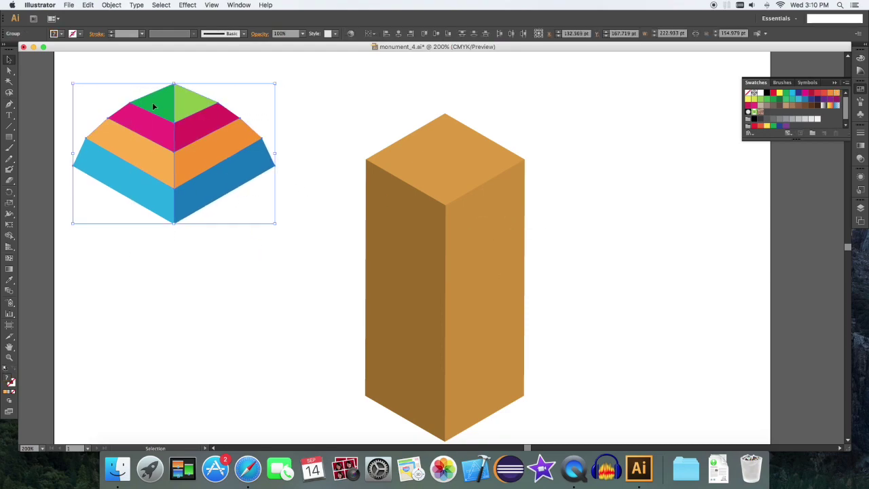
pyautogui.click(156, 100)
pyautogui.moveTo(185, 136); pyautogui.dragTo(478, 129)
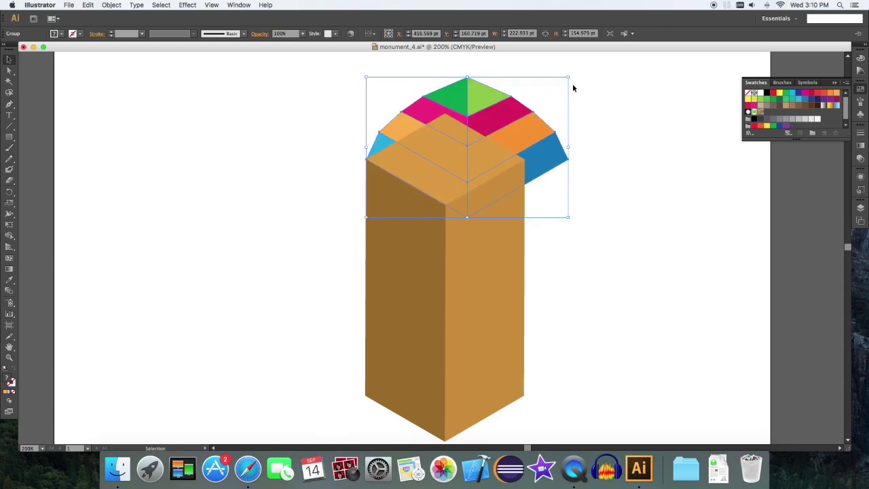
# - Bring the striped dome to the front and scale it proportionally to the column's width, about 175 pt
pyautogui.press('super+shift+bracketright')
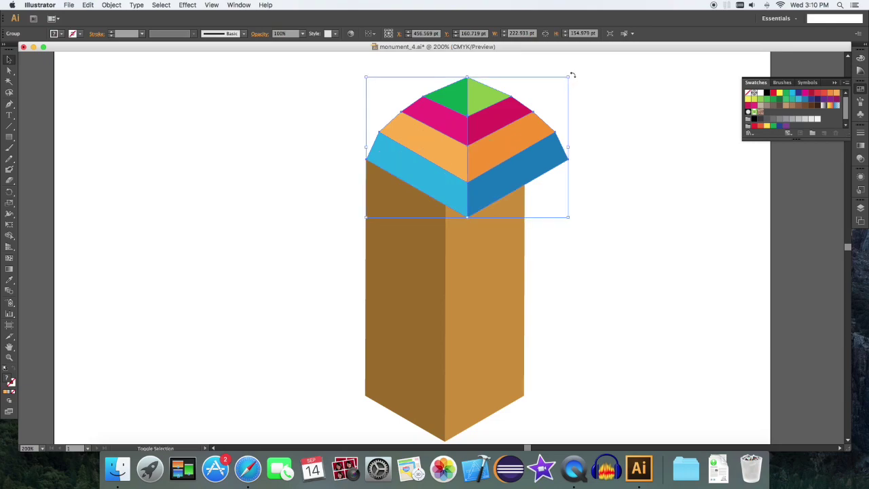
pyautogui.moveTo(568, 77); pyautogui.dragTo(526, 97)
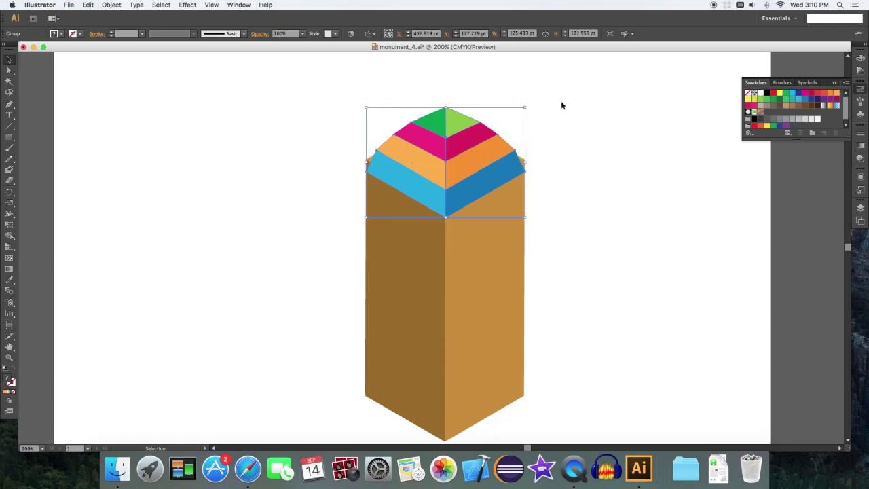
# - Nudge the striped dome vertically until its lower edges sit flush on the column's upper front edges
pyautogui.press('super+equal')
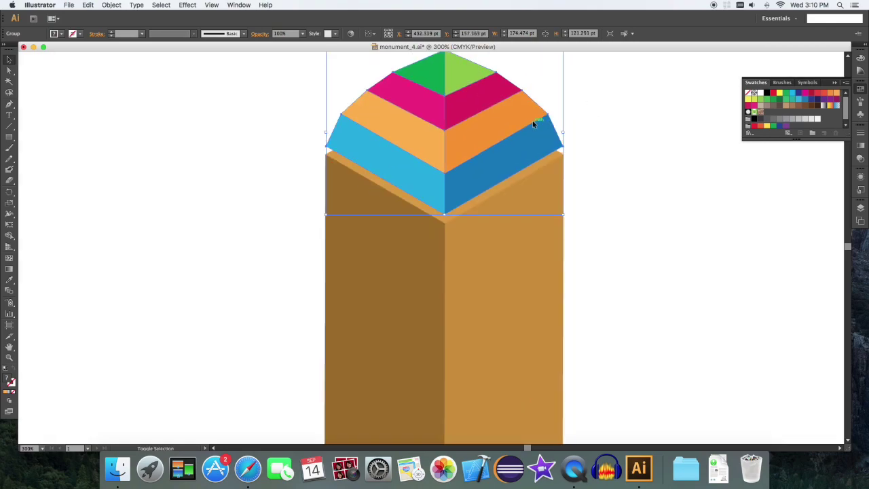
pyautogui.hotkey('shift', 'Down')
pyautogui.press('Up')
pyautogui.press('Up')
pyautogui.press('Up')
pyautogui.press('Up')
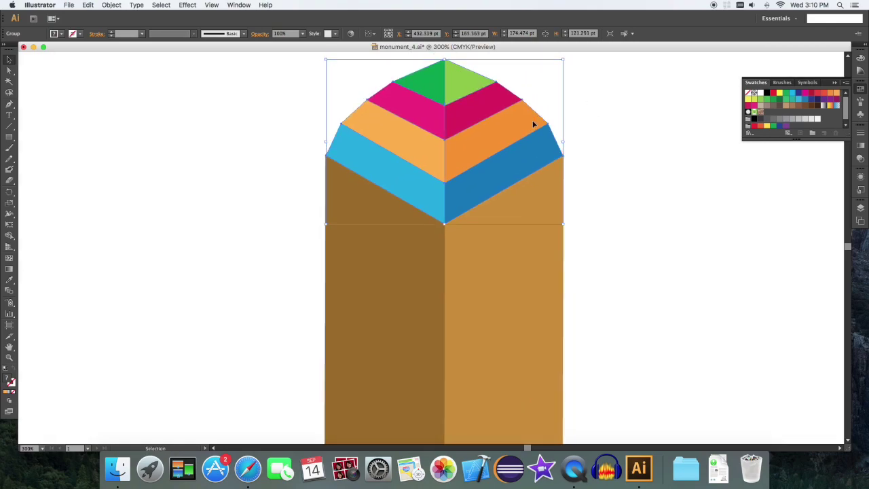
pyautogui.press('Down')
pyautogui.click(613, 119)
pyautogui.scroll(1, 593, 133)
pyautogui.click(492, 145)
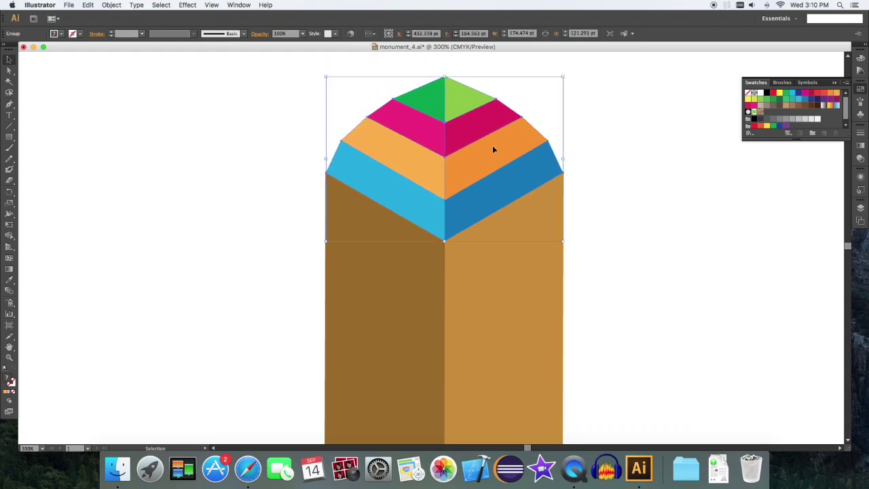
pyautogui.click(639, 132)
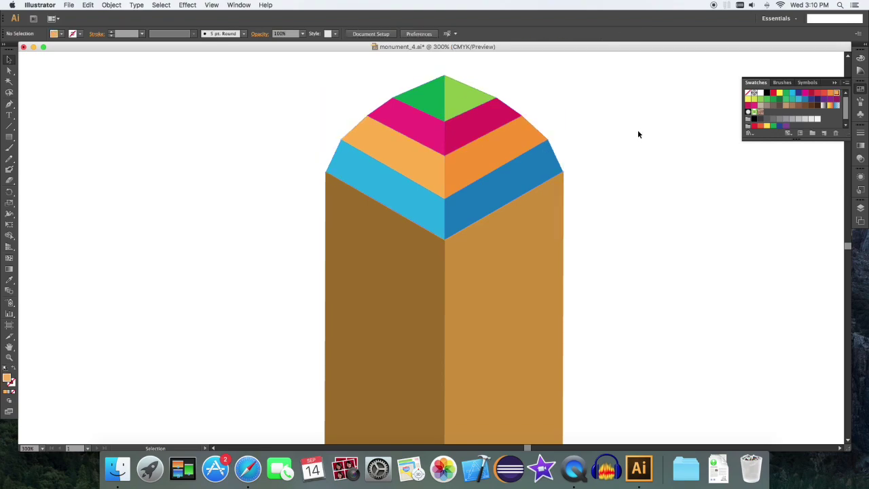
# - Draw an orange rectangle about 106 by 52 pt to the right of the column, and stack a red copy directly above it
pyautogui.press('super+Tab')
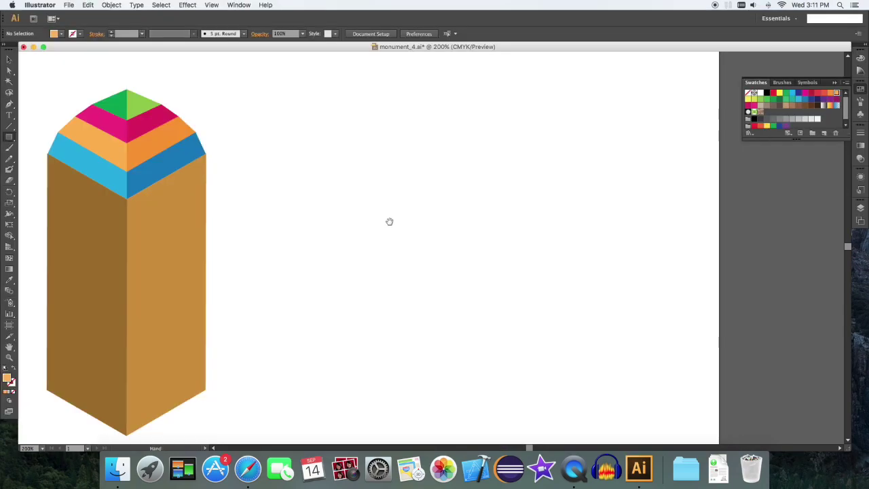
pyautogui.moveTo(405, 226); pyautogui.dragTo(423, 229)
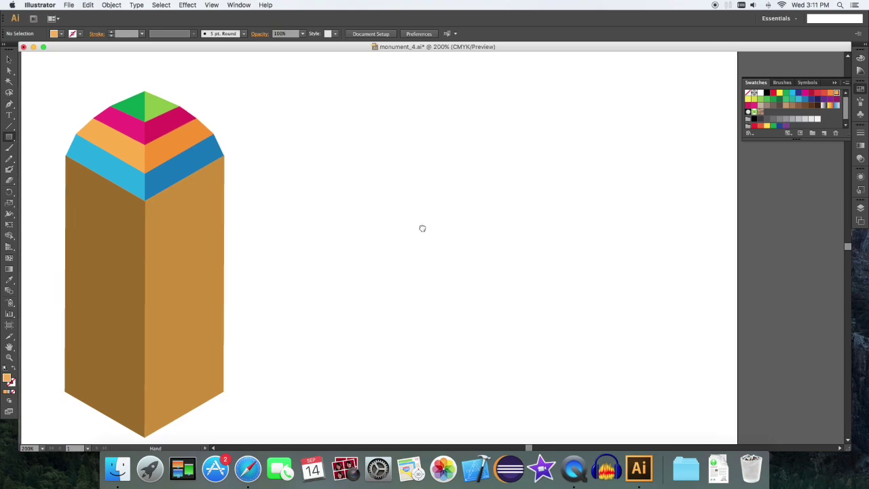
pyautogui.moveTo(372, 197); pyautogui.dragTo(467, 244)
pyautogui.press('v')
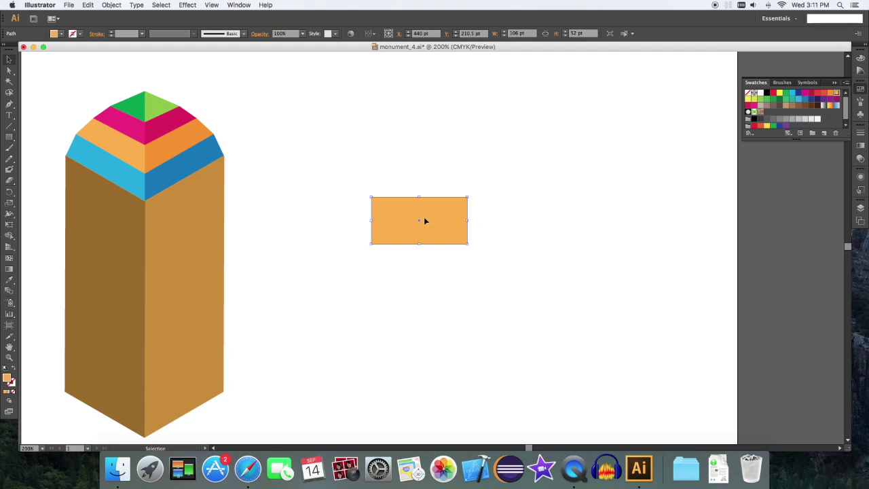
pyautogui.moveTo(424, 222); pyautogui.dragTo(425, 177)
pyautogui.click(824, 93)
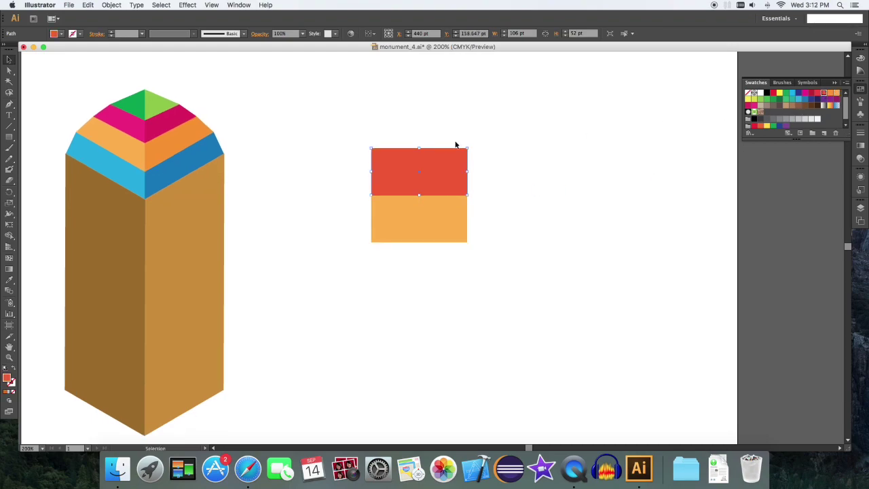
# - Taper the red rectangle into a trapezoid by moving each of its two upper corners inward 40 pt
pyautogui.press('a')
pyautogui.moveTo(338, 135); pyautogui.dragTo(395, 159)
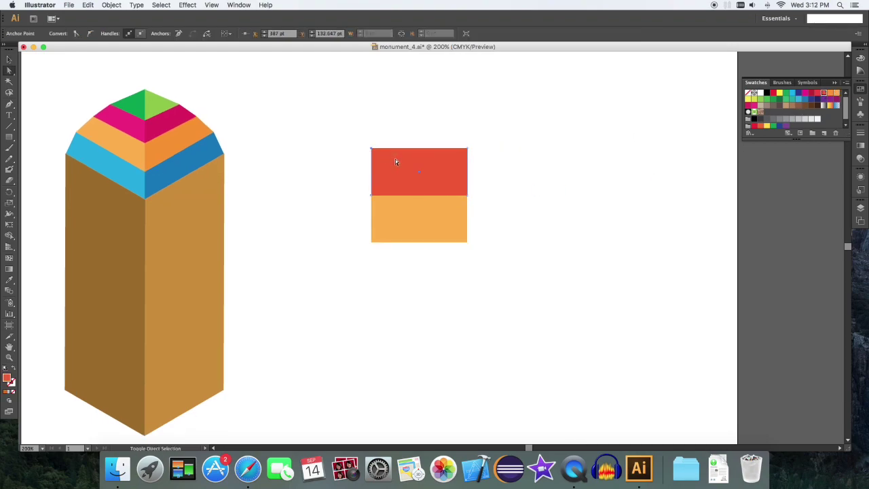
pyautogui.moveTo(458, 132); pyautogui.dragTo(493, 173)
pyautogui.hotkey('shift', 'Left')
pyautogui.hotkey('shift', 'Left')
pyautogui.hotkey('shift', 'Left')
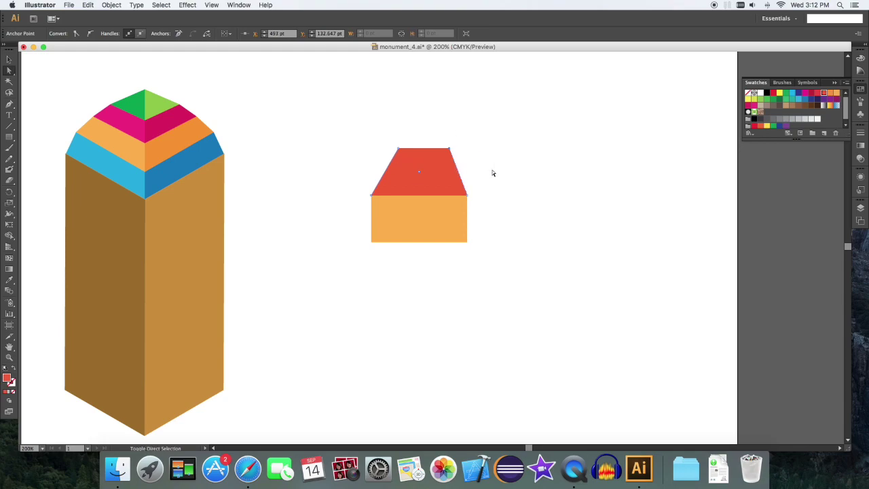
pyautogui.moveTo(373, 139); pyautogui.dragTo(410, 155)
pyautogui.hotkey('shift', 'Right')
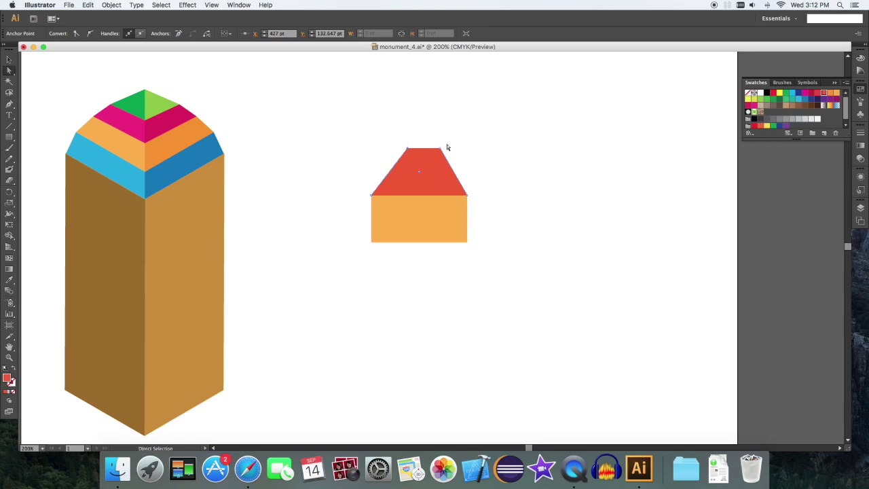
pyautogui.moveTo(439, 140); pyautogui.dragTo(450, 156)
pyautogui.hotkey('shift', 'Left')
# - Shorten the orange rectangle by raising its bottom edge 20 pt
pyautogui.click(531, 189)
pyautogui.moveTo(493, 265); pyautogui.dragTo(352, 235)
pyautogui.hotkey('shift', 'Up')
pyautogui.hotkey('shift', 'Up')
pyautogui.hotkey('shift', 'Up')
pyautogui.hotkey('shift', 'Down')
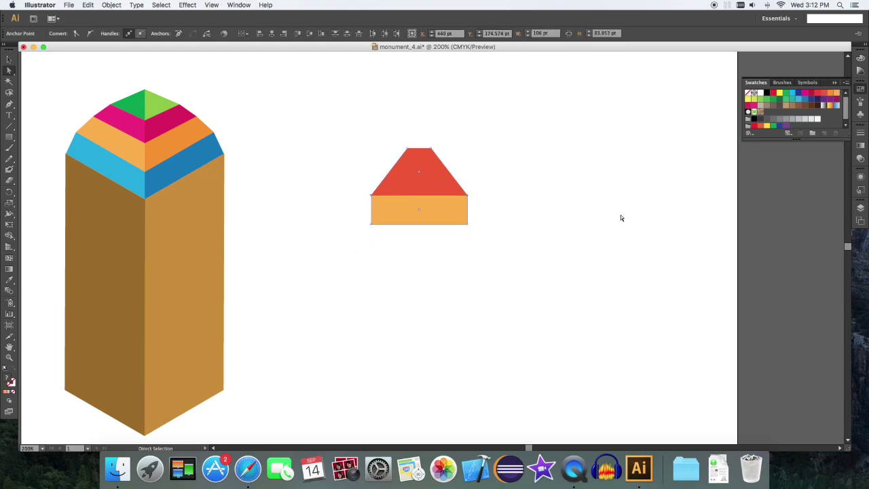
# - Raise the shared boundary between the red trapezoid and the orange rectangle by about 4 pt
pyautogui.press('Up')
pyautogui.press('Up')
pyautogui.press('Up')
pyautogui.press('Up')
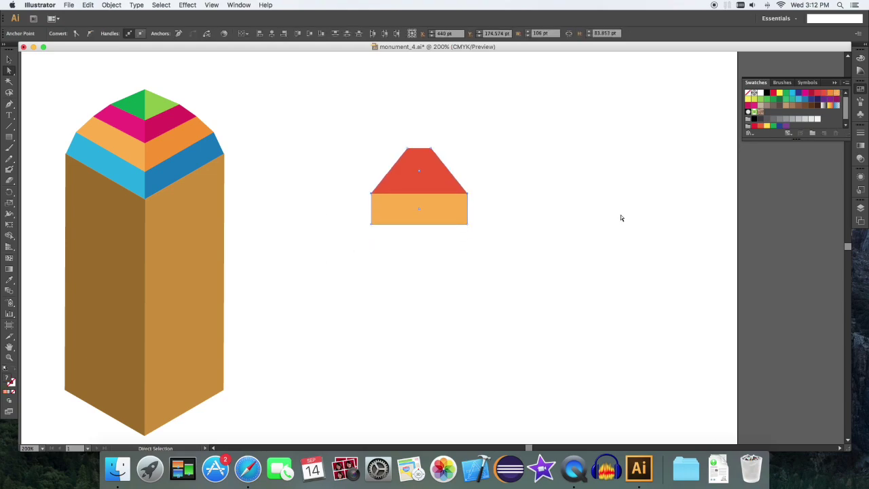
# - Fill both the trapezoid and the rectangle below it with the light orange swatch
pyautogui.press('v')
pyautogui.moveTo(528, 229); pyautogui.dragTo(349, 120)
pyautogui.click(836, 93)
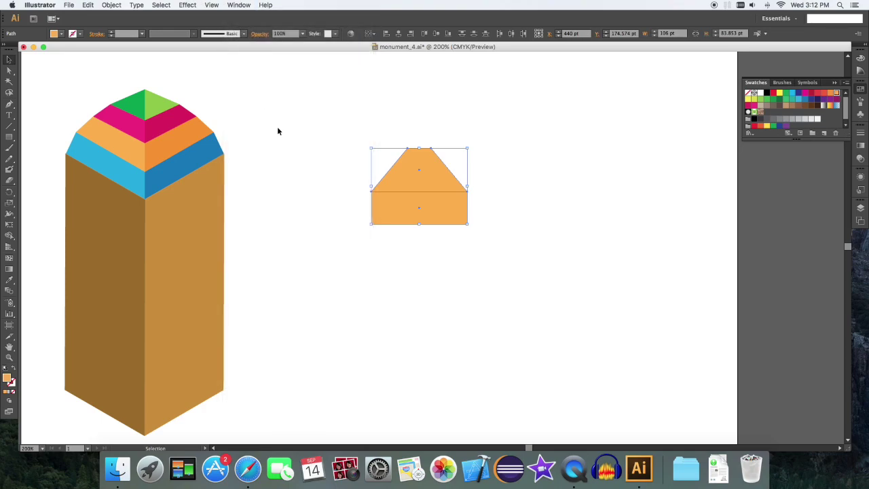
# - Merge the orange trapezoid and the rectangle below it into one shape with Pathfinder, and fill it dark red
pyautogui.click(240, 5)
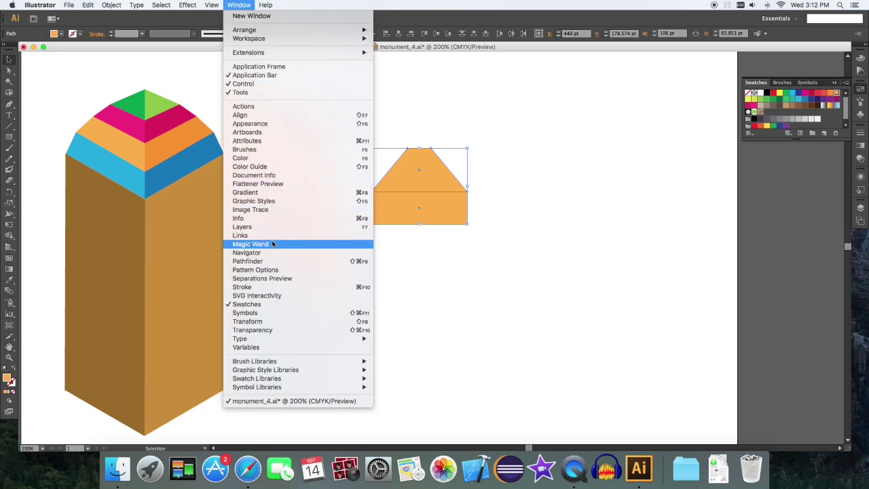
pyautogui.click(273, 263)
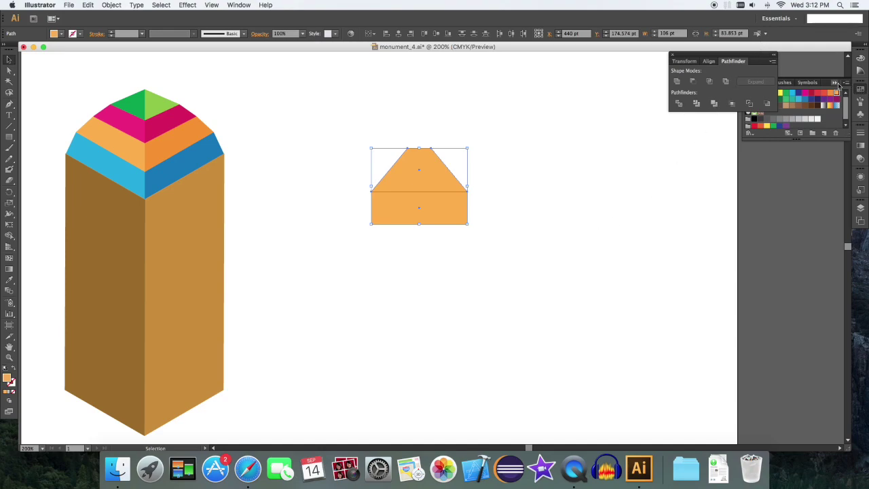
pyautogui.click(714, 104)
pyautogui.click(534, 220)
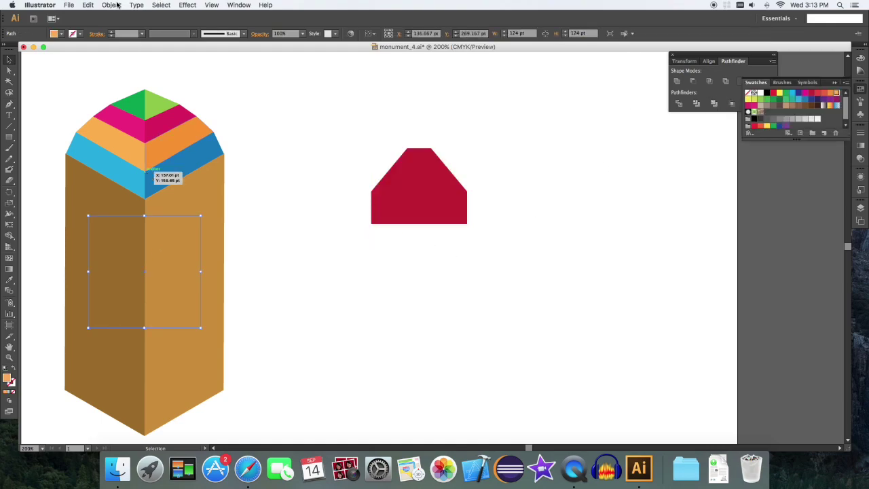
# - Expand the appearance of the extruded column
pyautogui.click(117, 4)
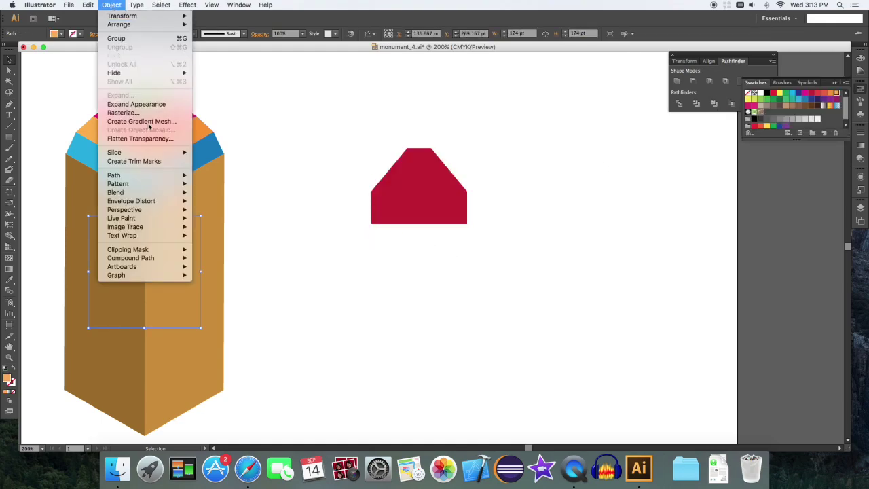
pyautogui.click(153, 106)
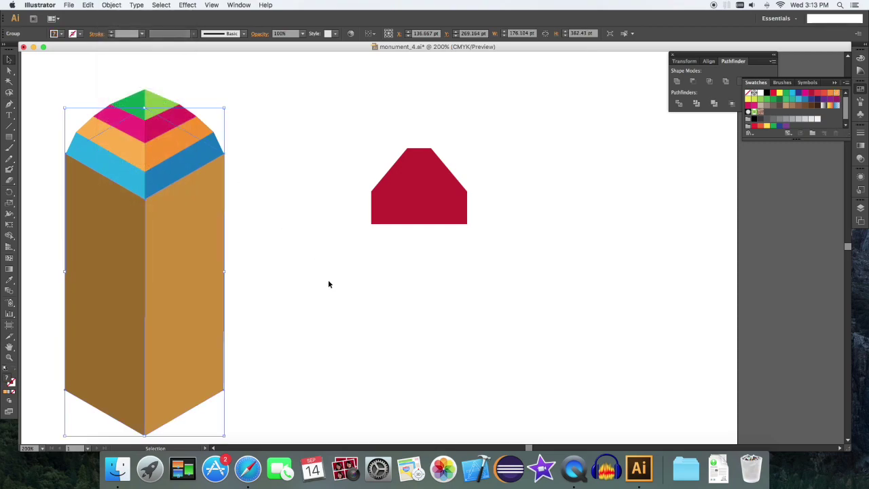
pyautogui.click(328, 279)
# - Move the dark red shape closer to the column and apply a 3D Rotate effect with the Isometric Left position
pyautogui.moveTo(439, 191); pyautogui.dragTo(346, 258)
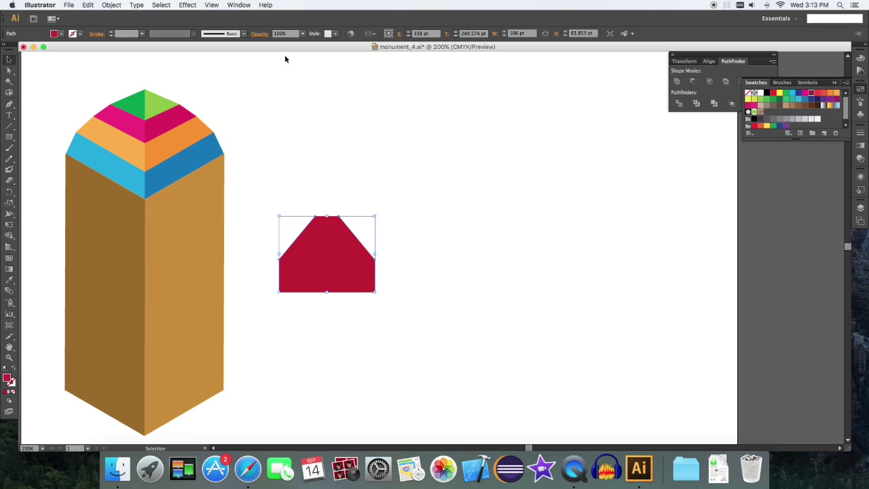
pyautogui.press('super+equal')
pyautogui.press('space')
pyautogui.moveTo(341, 136); pyautogui.dragTo(605, 109)
pyautogui.click(187, 5)
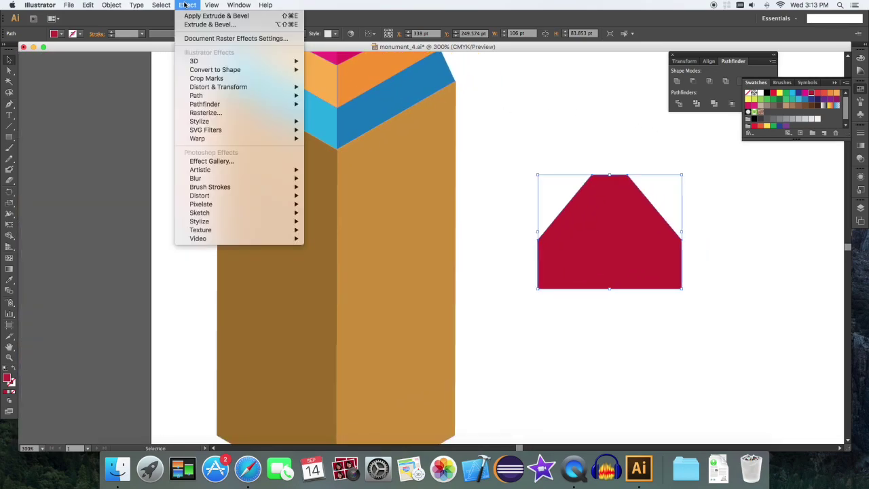
pyautogui.moveTo(231, 61)
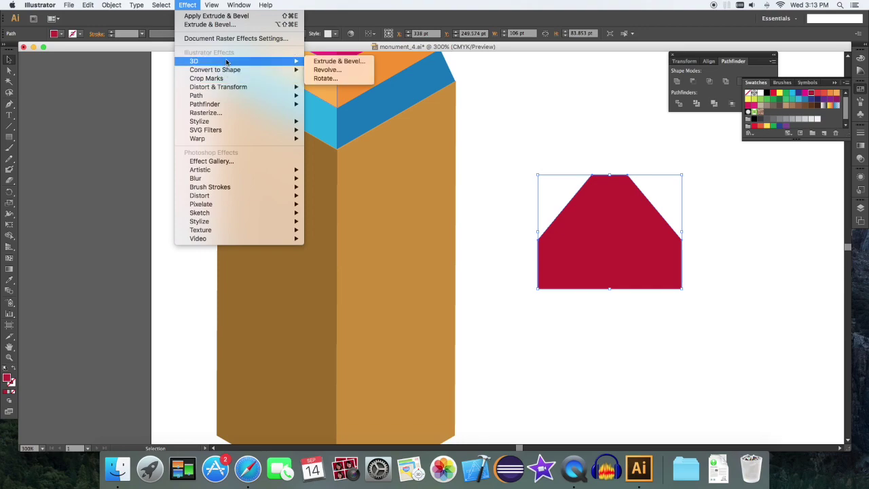
pyautogui.click(326, 78)
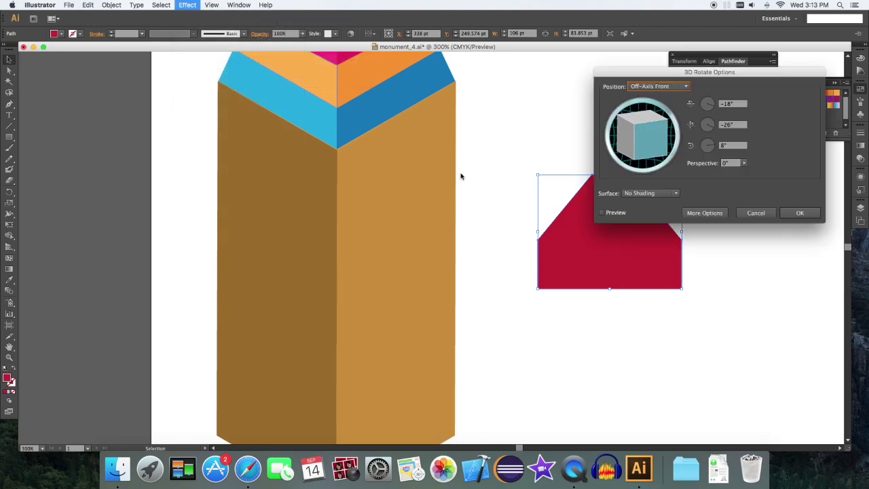
pyautogui.click(602, 212)
pyautogui.click(657, 86)
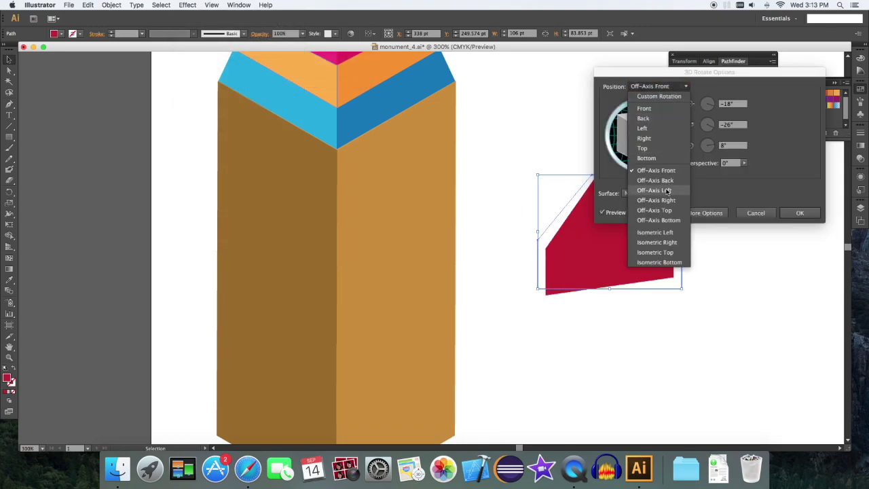
pyautogui.click(667, 232)
pyautogui.moveTo(720, 78); pyautogui.dragTo(712, 25)
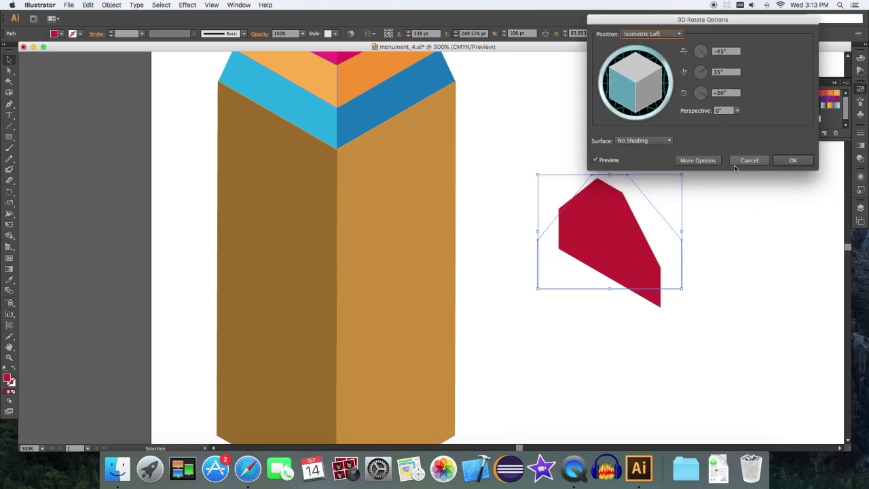
pyautogui.click(793, 161)
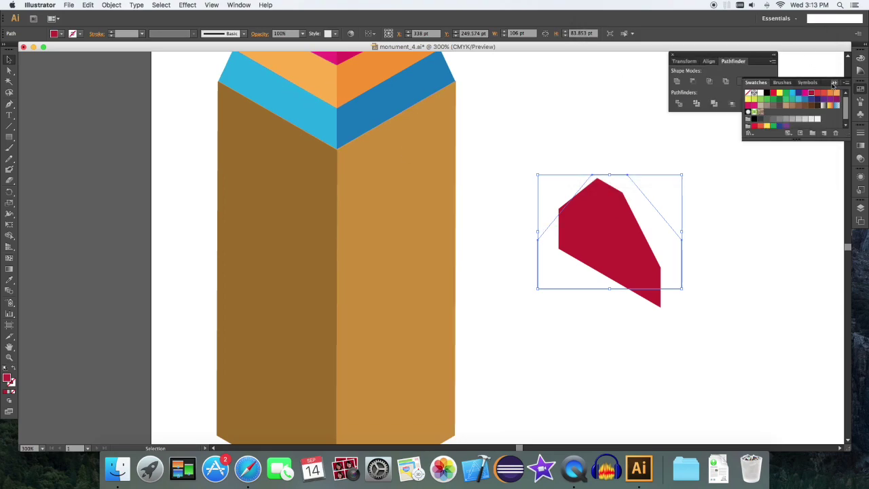
# - Expand the appearance of the rotated red shape and delete the leftover unfilled outline around it
pyautogui.click(111, 5)
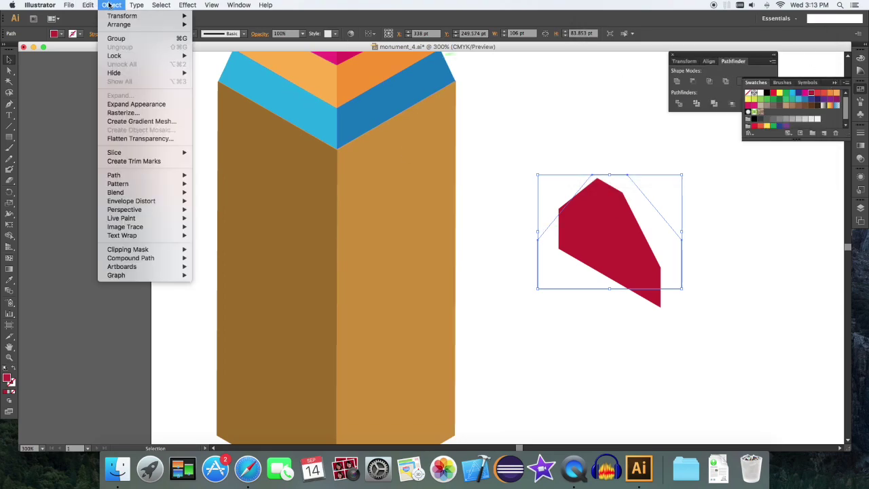
pyautogui.click(163, 105)
pyautogui.press('a')
pyautogui.moveTo(534, 140); pyautogui.dragTo(594, 175)
pyautogui.press('Delete')
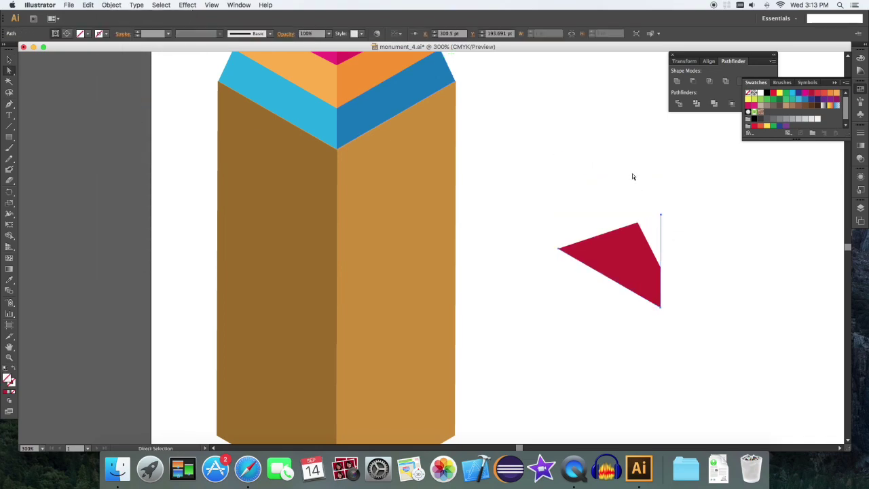
pyautogui.press('v')
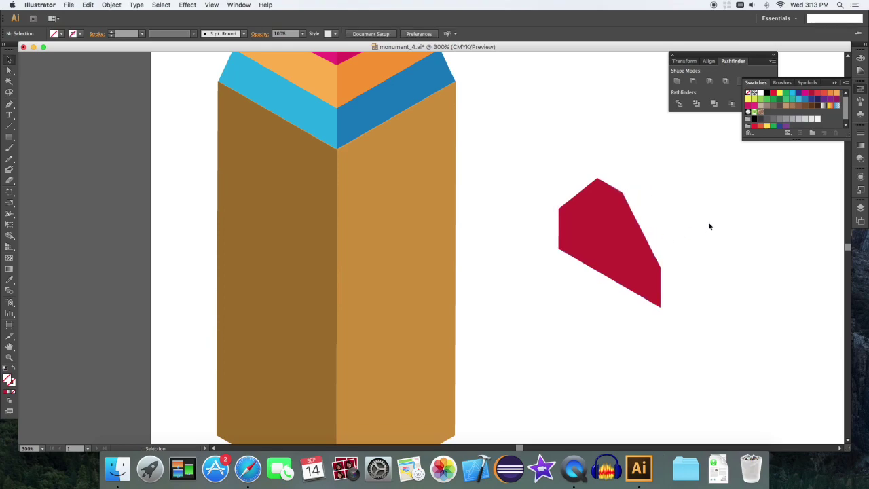
# - Reflect the red shape across the vertical axis and fit it onto the column's right face at about 83 × 105 pt
pyautogui.rightClick(613, 224)
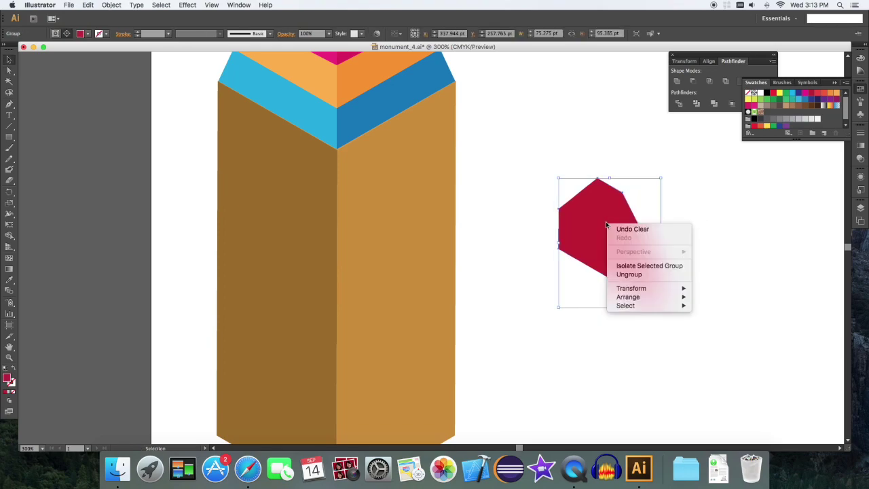
pyautogui.moveTo(664, 289)
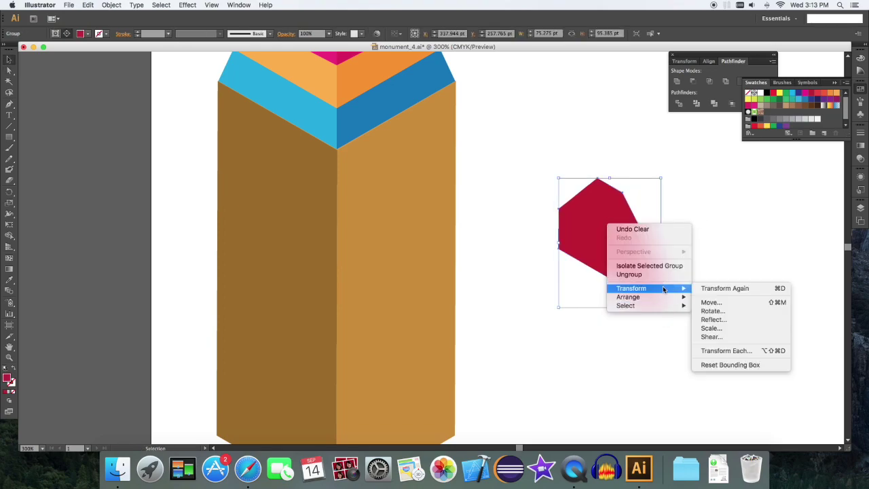
pyautogui.click(750, 319)
pyautogui.click(753, 298)
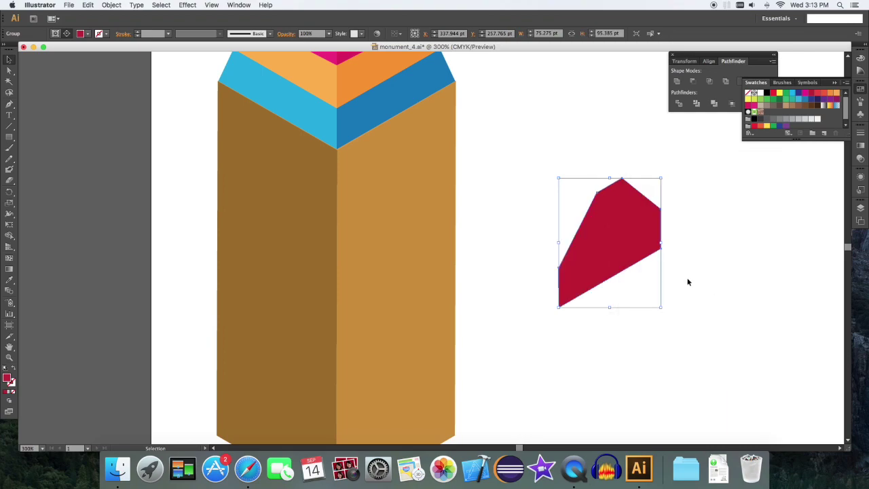
pyautogui.moveTo(637, 250); pyautogui.dragTo(418, 249)
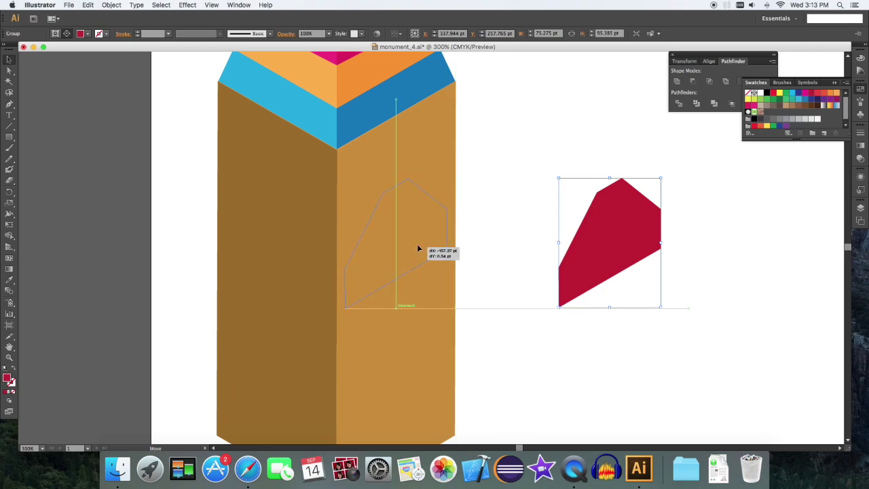
pyautogui.moveTo(418, 248); pyautogui.dragTo(419, 248)
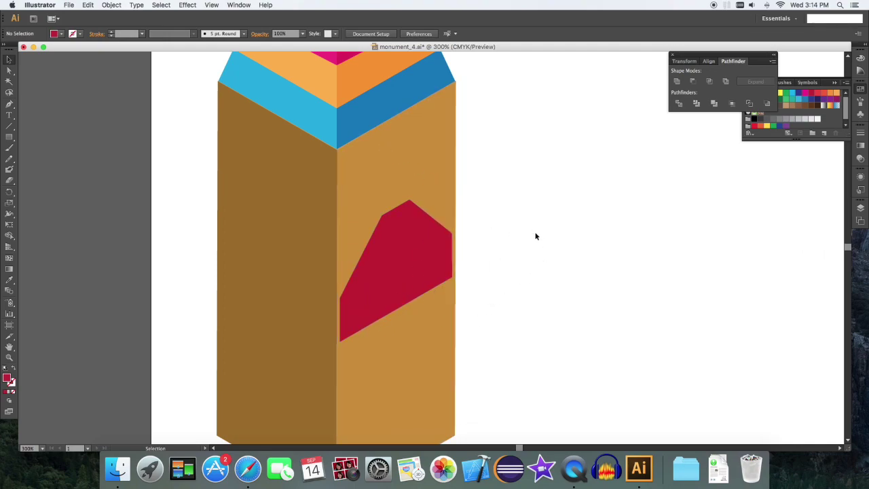
# - Copy the dome's left striped half next to the red shape and enlarge the copy to about 123 pt wide
pyautogui.scroll(2, 290, 123)
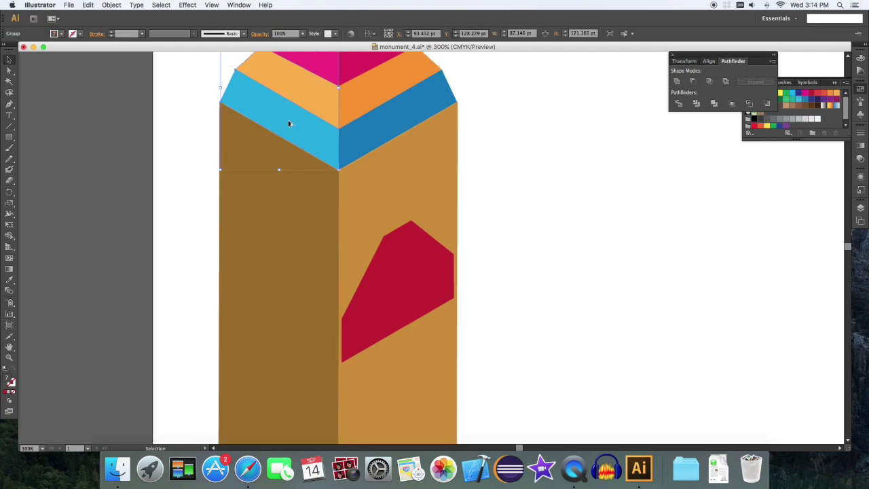
pyautogui.moveTo(289, 122); pyautogui.dragTo(460, 264)
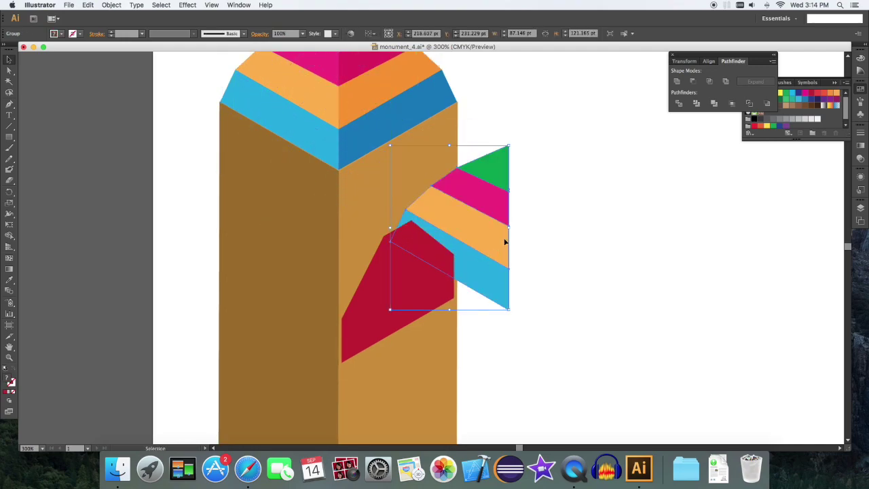
pyautogui.moveTo(516, 146); pyautogui.dragTo(612, 79)
# - Delete the green, magenta and orange stripes from the copied dome half, leaving only the blue stripe
pyautogui.press('a')
pyautogui.click(594, 164)
pyautogui.click(526, 116)
pyautogui.press('Delete')
pyautogui.click(521, 143)
pyautogui.press('Delete')
pyautogui.click(504, 181)
pyautogui.press('Delete')
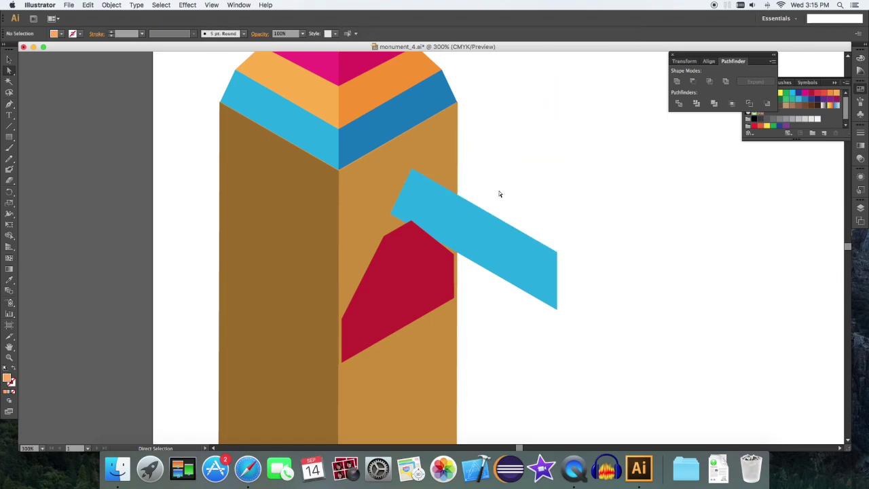
# - Raise the blue stripe's two upper corners so the shape is about 188 pt tall
pyautogui.press('v')
pyautogui.click(504, 241)
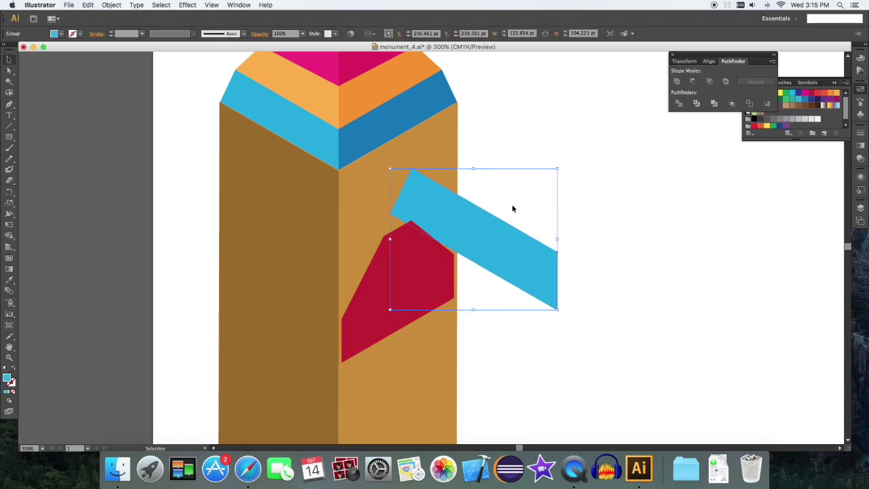
pyautogui.press('a')
pyautogui.click(412, 169)
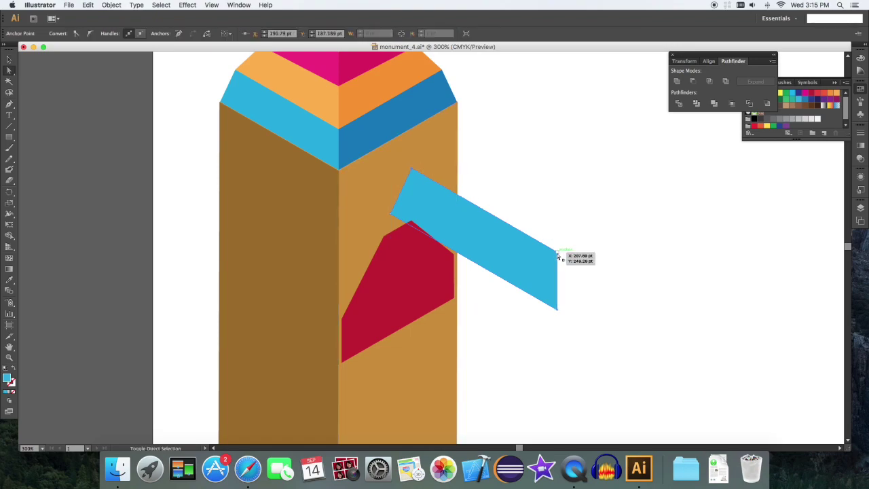
pyautogui.moveTo(558, 253); pyautogui.dragTo(564, 141)
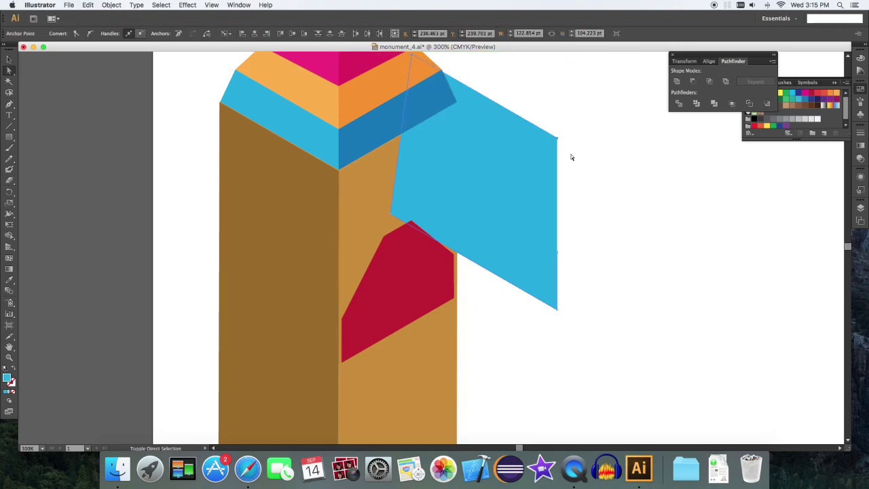
# - Move the blue shape over the red one so its lower edge meets the red shape's lower right corner
pyautogui.press('v')
pyautogui.click(599, 234)
pyautogui.moveTo(525, 226); pyautogui.dragTo(478, 246)
pyautogui.press('super+equal')
pyautogui.press('super+equal')
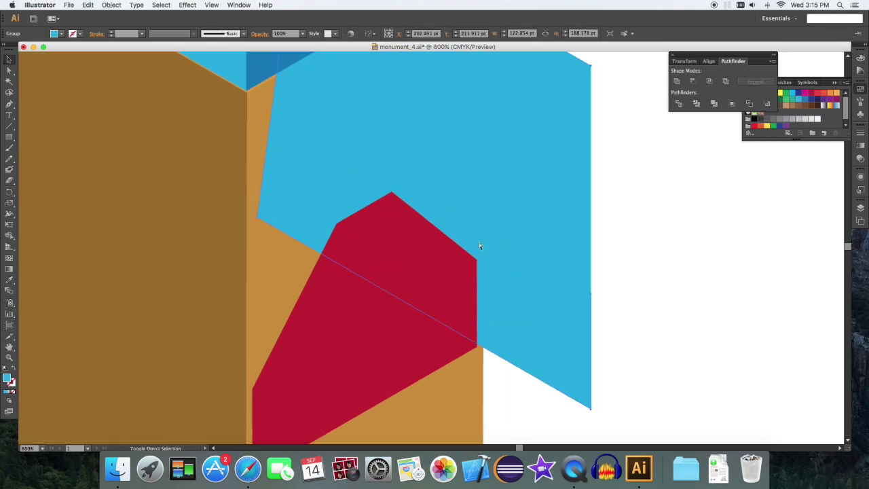
pyautogui.press('Down')
pyautogui.press('Down')
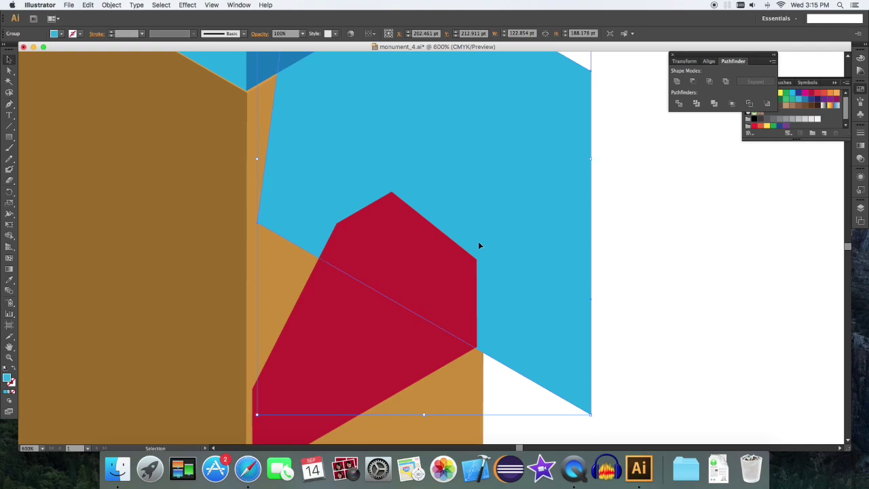
pyautogui.press('Up')
# - Intersect the red and blue shapes with Pathfinder, keeping the original red shape underneath
pyautogui.click(664, 264)
pyautogui.click(409, 297)
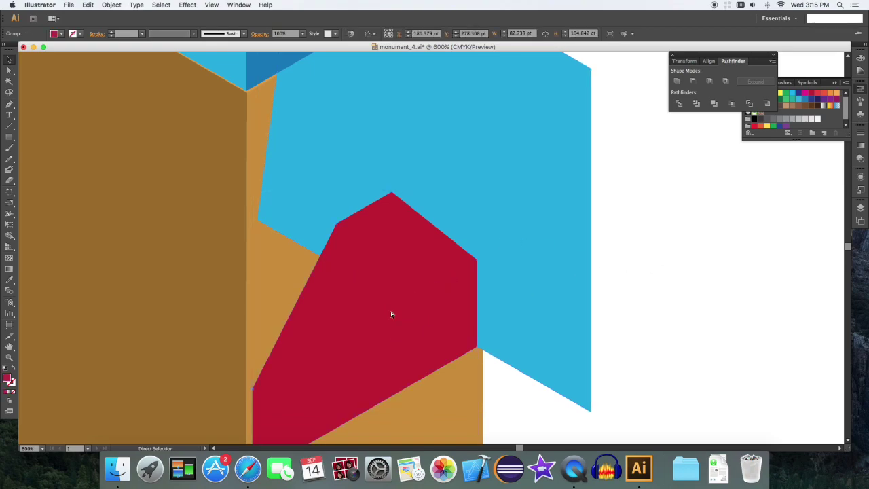
pyautogui.keyDown('shift'); pyautogui.click(546, 198); pyautogui.keyUp('shift')
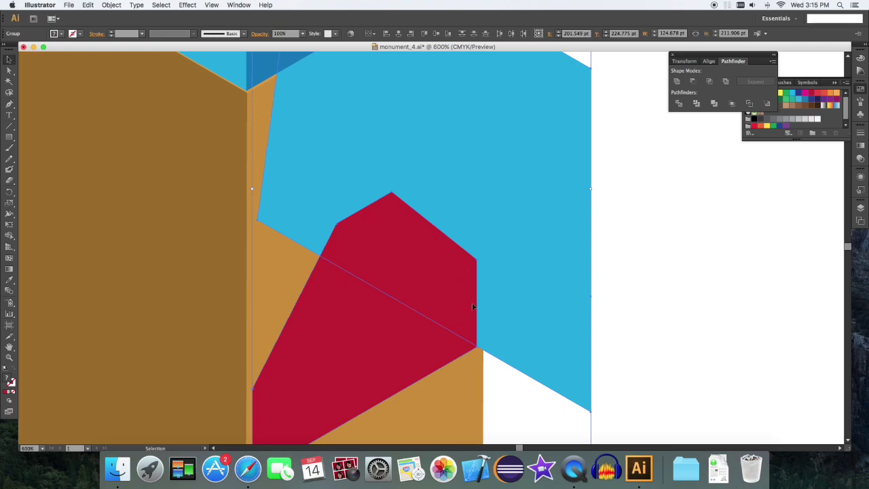
pyautogui.click(710, 81)
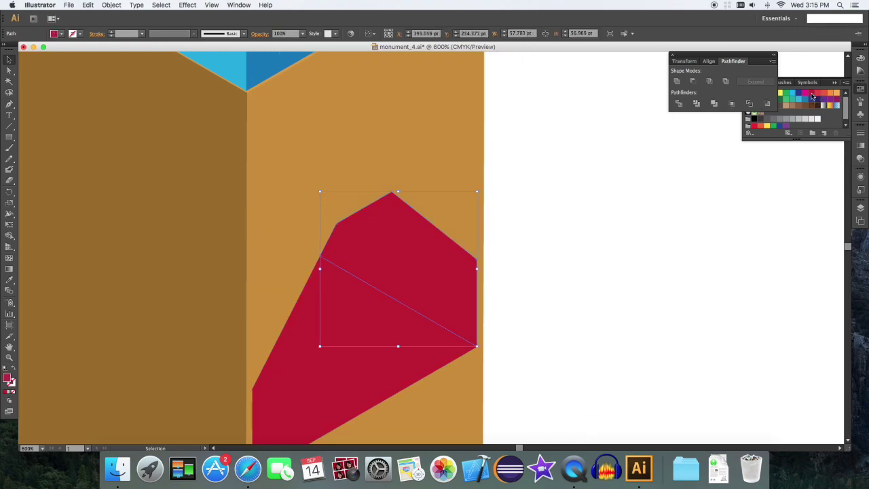
# - Fill the intersected upper part of the red shape with the magenta swatch
pyautogui.click(812, 97)
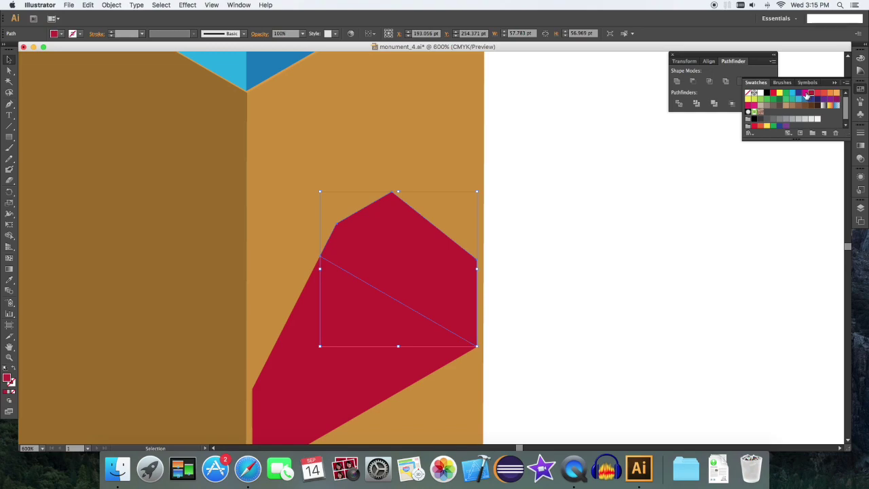
pyautogui.click(806, 94)
pyautogui.click(585, 231)
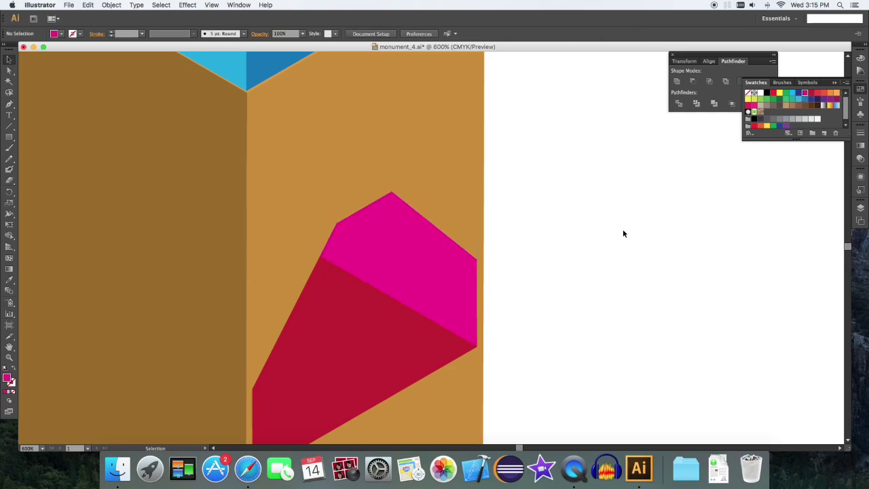
# - Draw a light orange square about 158.5 pt wide on the empty area to the right of the domed column
pyautogui.press('super+minus')
pyautogui.press('super+minus')
pyautogui.press('super+minus')
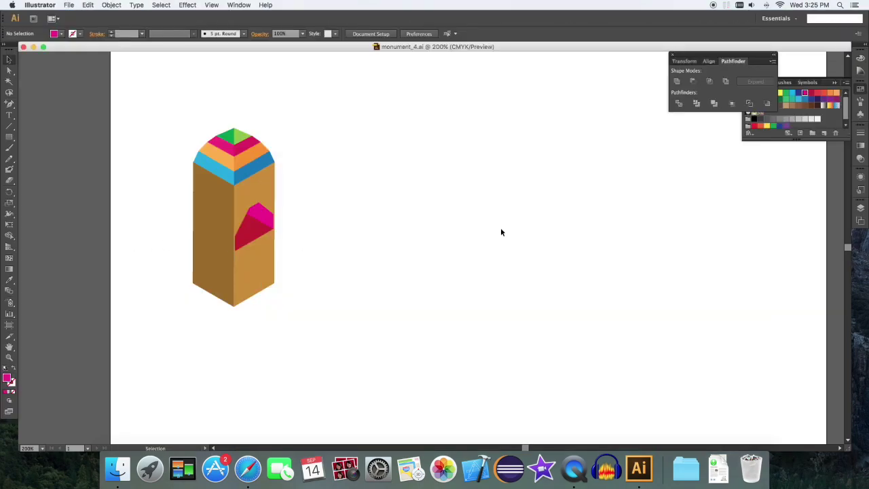
pyautogui.press('m')
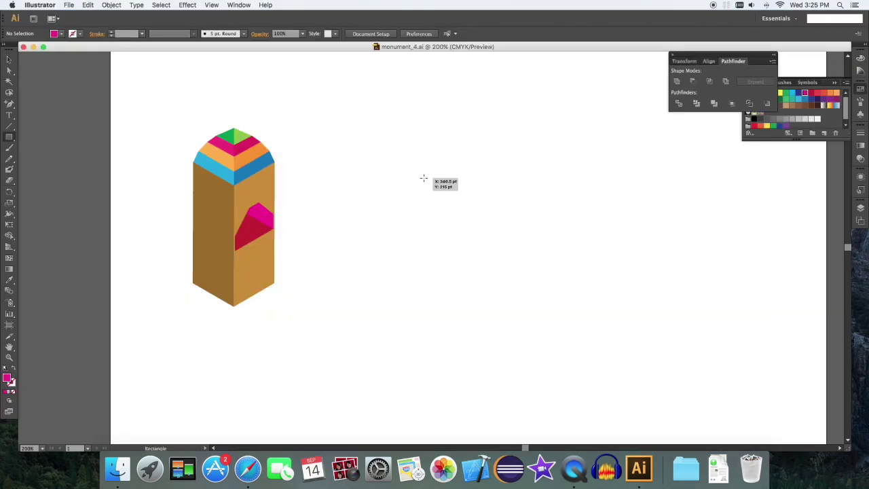
pyautogui.click(836, 93)
pyautogui.moveTo(432, 222); pyautogui.dragTo(577, 288)
pyautogui.press('v')
pyautogui.moveTo(508, 275); pyautogui.dragTo(482, 185)
pyautogui.click(640, 244)
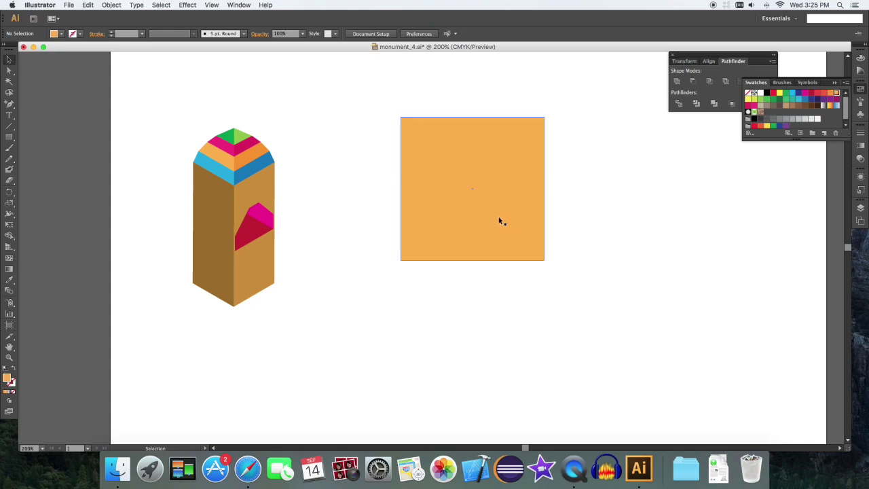
# - Copy the square directly below itself and narrow the copy to 79.25 pt, flush with the square's left edge
pyautogui.click(500, 217)
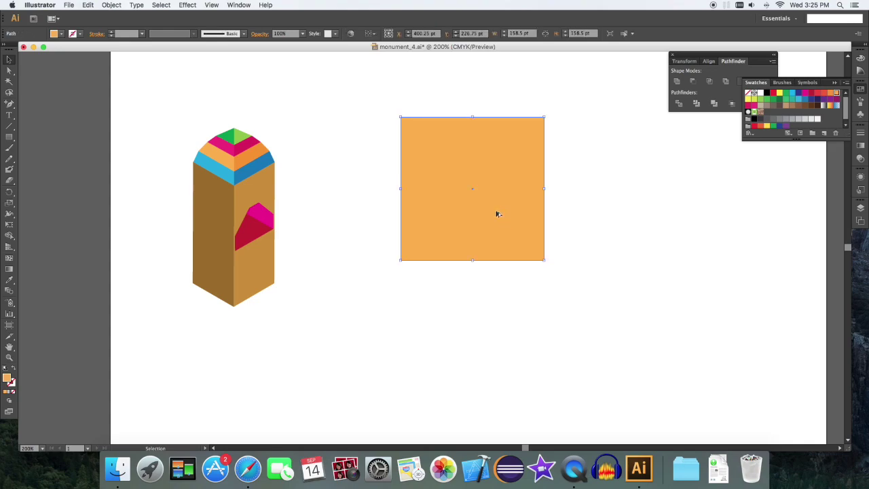
pyautogui.moveTo(499, 213); pyautogui.dragTo(502, 357)
pyautogui.moveTo(543, 333); pyautogui.dragTo(493, 330)
pyautogui.moveTo(479, 328); pyautogui.dragTo(472, 328)
pyautogui.click(577, 307)
# - Copy the narrow rectangle, rotate the copy to horizontal and place it over the square's lower left, half of it extending left
pyautogui.click(448, 299)
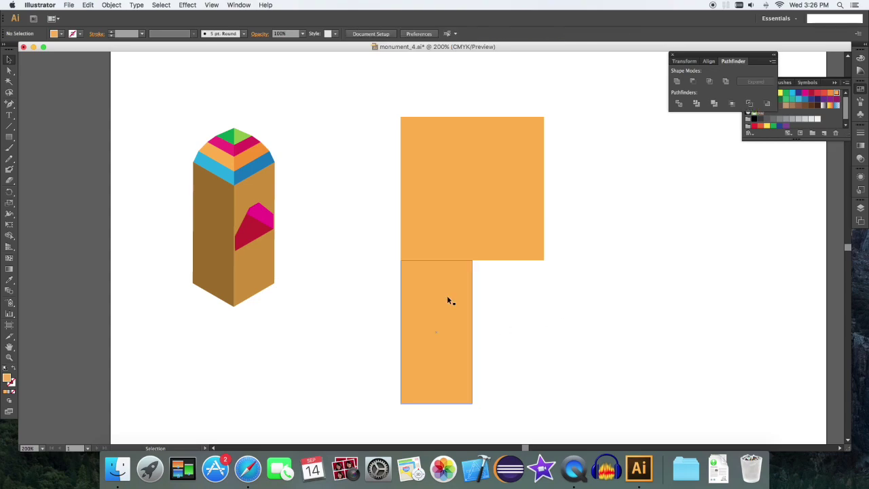
pyautogui.moveTo(448, 321); pyautogui.dragTo(366, 261)
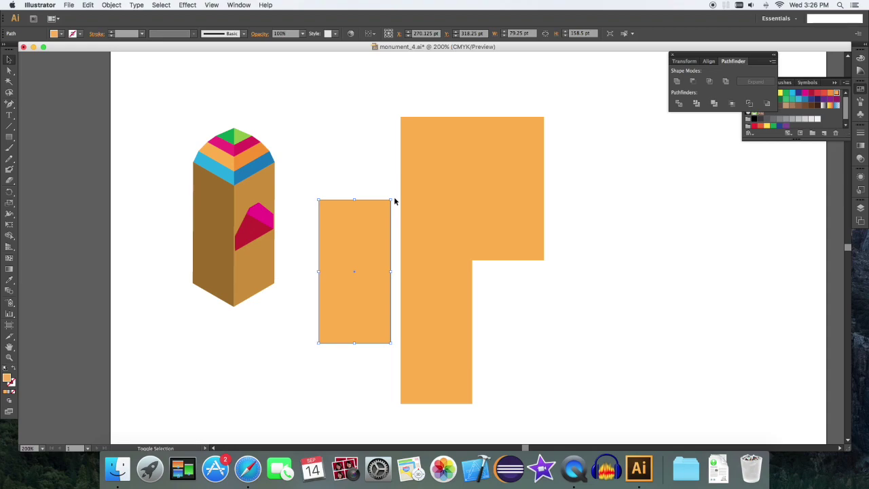
pyautogui.moveTo(395, 199); pyautogui.dragTo(453, 293)
pyautogui.moveTo(380, 284); pyautogui.dragTo(425, 238)
pyautogui.click(597, 257)
# - Copy the horizontal rectangle straight down so its lower edge aligns with the bottom of the vertical rectangle
pyautogui.click(365, 229)
pyautogui.moveTo(373, 230); pyautogui.dragTo(362, 370)
pyautogui.click(562, 326)
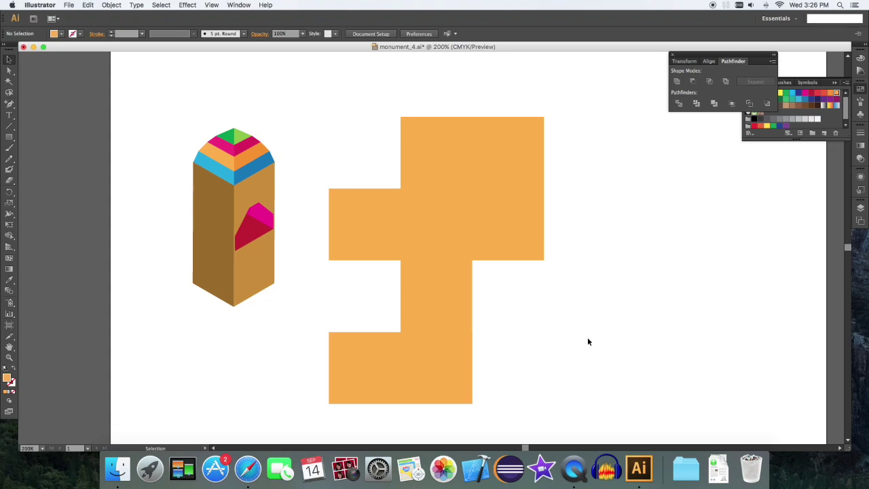
# - Merge the four orange rectangles into one shape with Pathfinder
pyautogui.moveTo(603, 365); pyautogui.dragTo(308, 140)
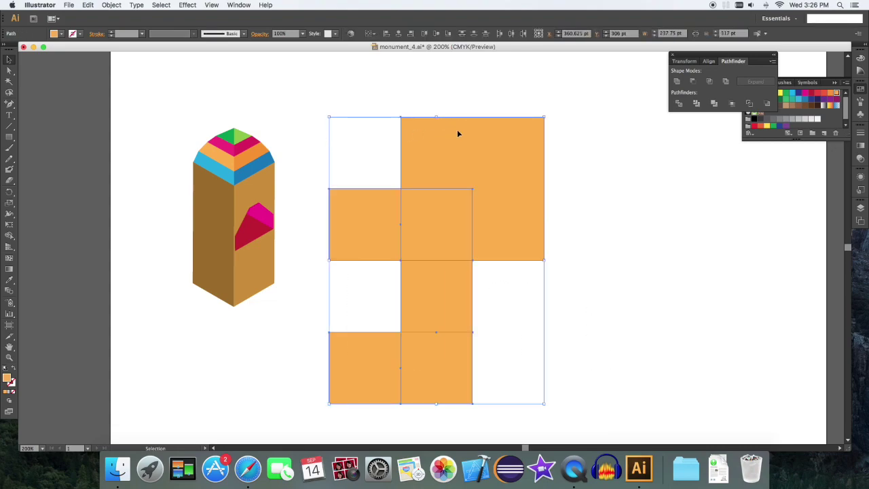
pyautogui.click(713, 103)
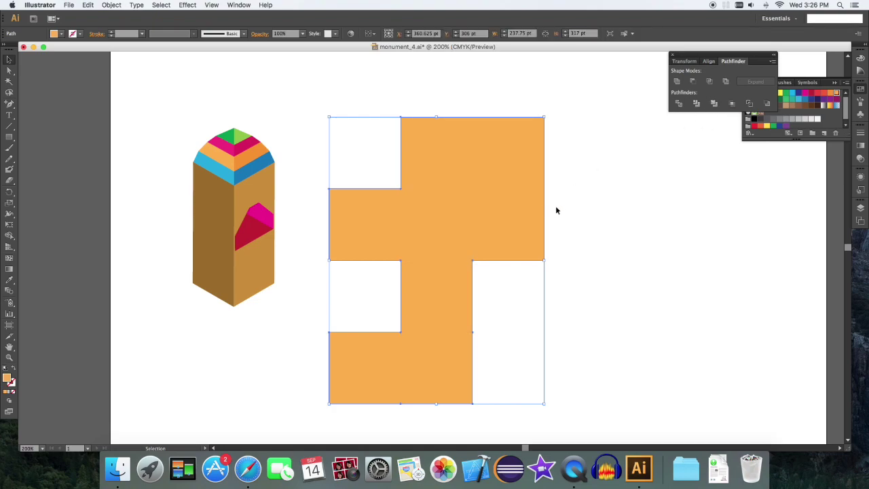
pyautogui.click(582, 204)
# - Remove the redundant anchor point on the right edge of the merged shape's vertical stem
pyautogui.click(480, 195)
pyautogui.press('a')
pyautogui.click(442, 311)
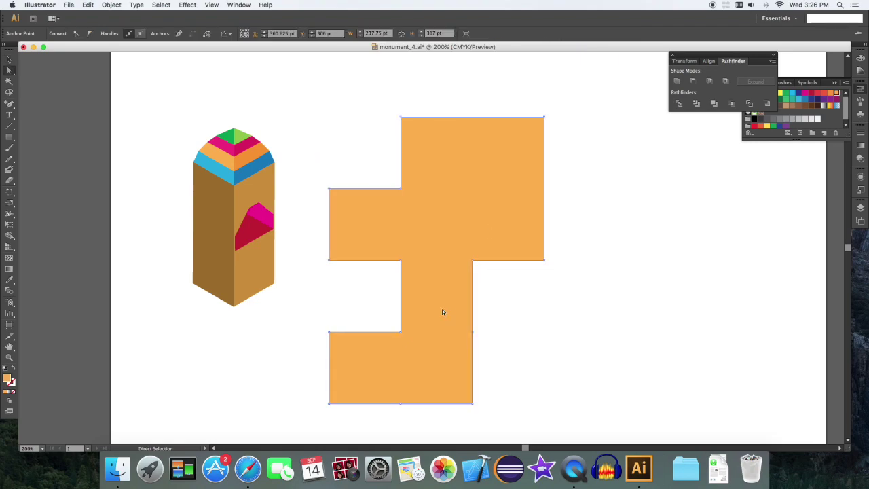
pyautogui.click(112, 5)
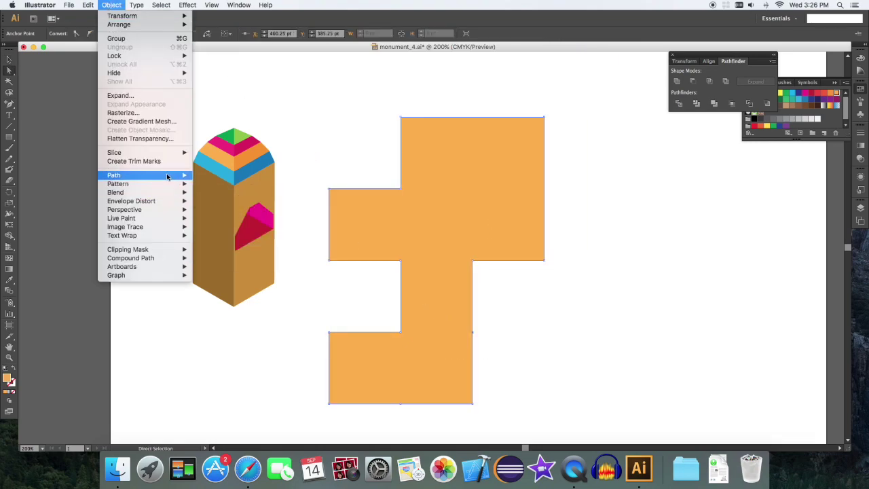
pyautogui.moveTo(169, 175)
pyautogui.click(255, 239)
pyautogui.press('v')
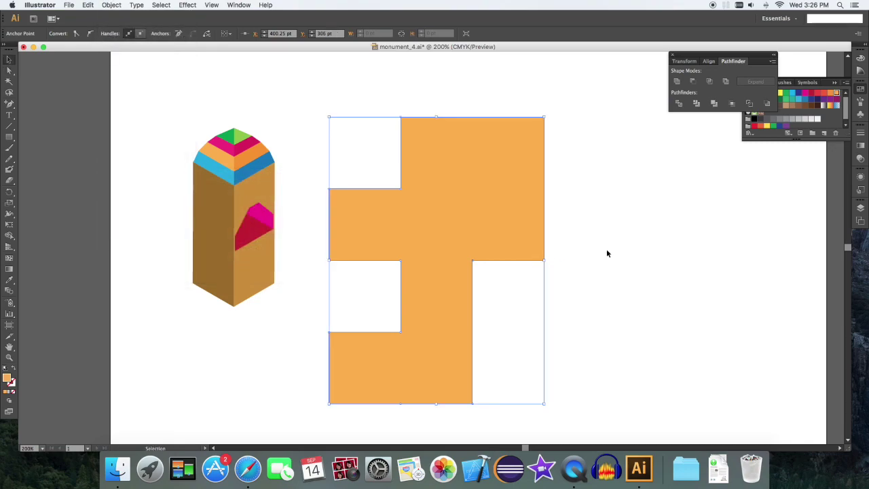
pyautogui.click(607, 248)
# - Apply 3D Extrude & Bevel to the merged shape with the Isometric Top position and a greatly increased extrude depth
pyautogui.click(489, 222)
pyautogui.click(188, 5)
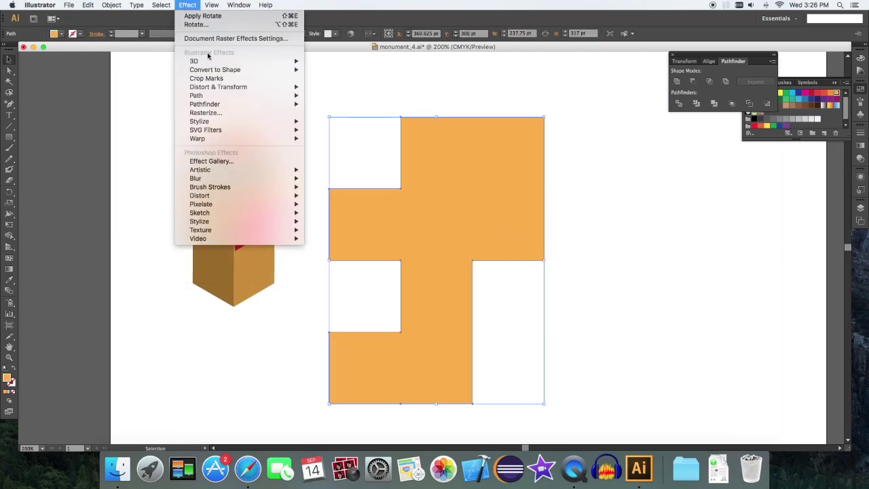
pyautogui.moveTo(214, 62)
pyautogui.click(334, 61)
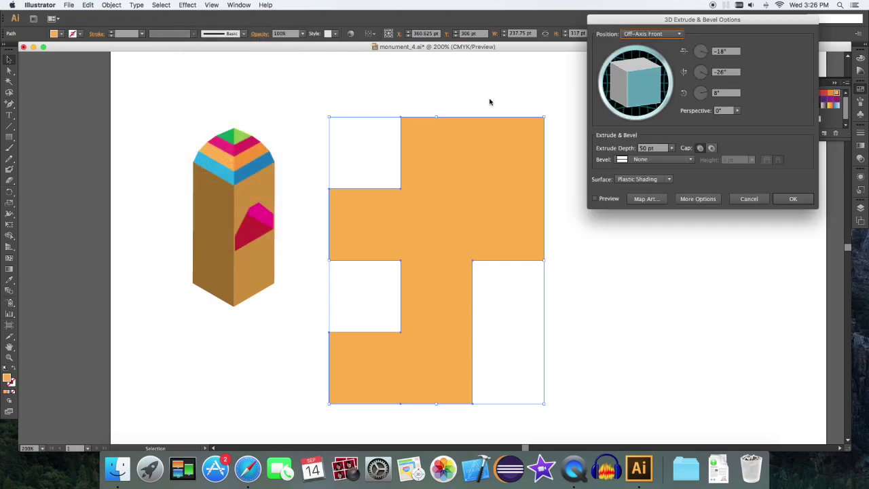
pyautogui.click(595, 198)
pyautogui.click(669, 34)
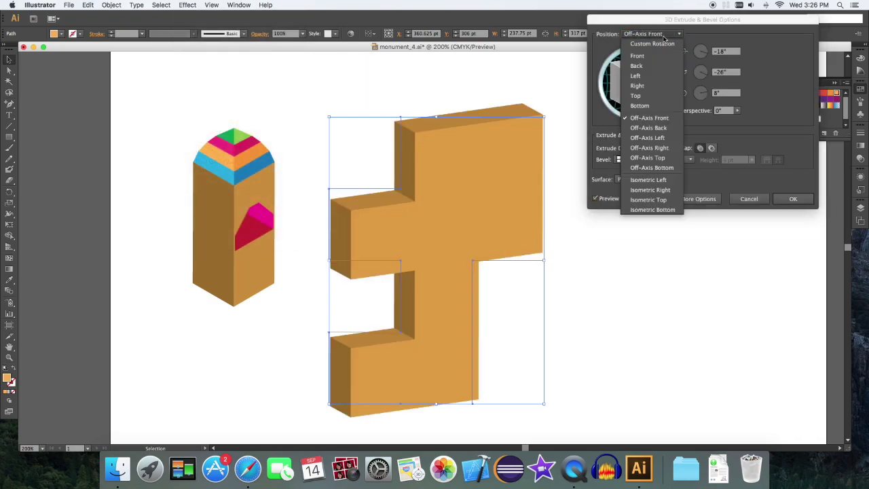
pyautogui.click(657, 199)
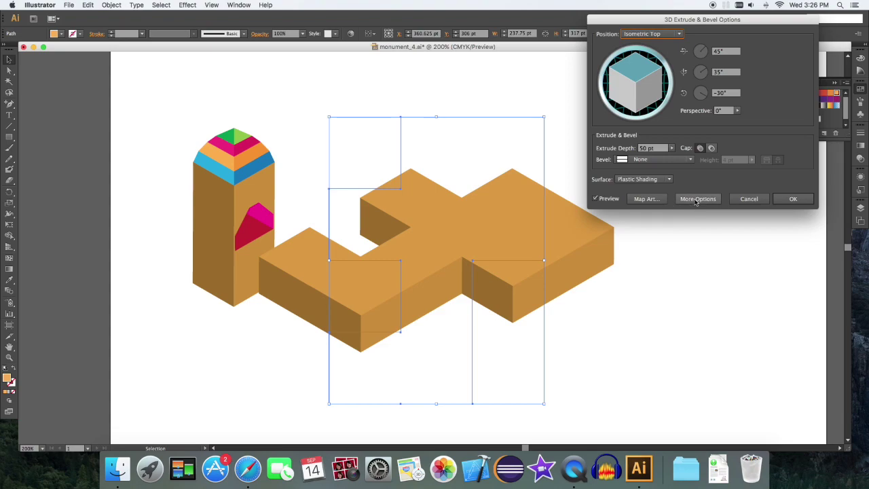
pyautogui.click(634, 160)
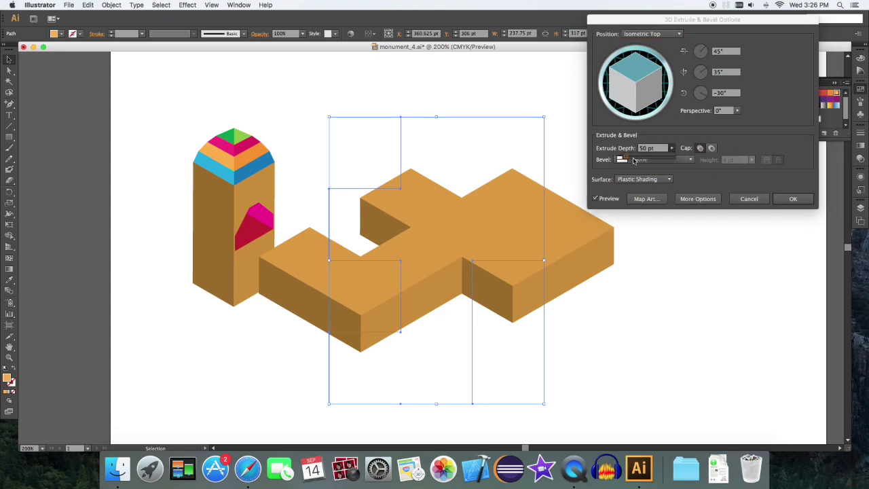
pyautogui.moveTo(627, 159); pyautogui.dragTo(628, 159)
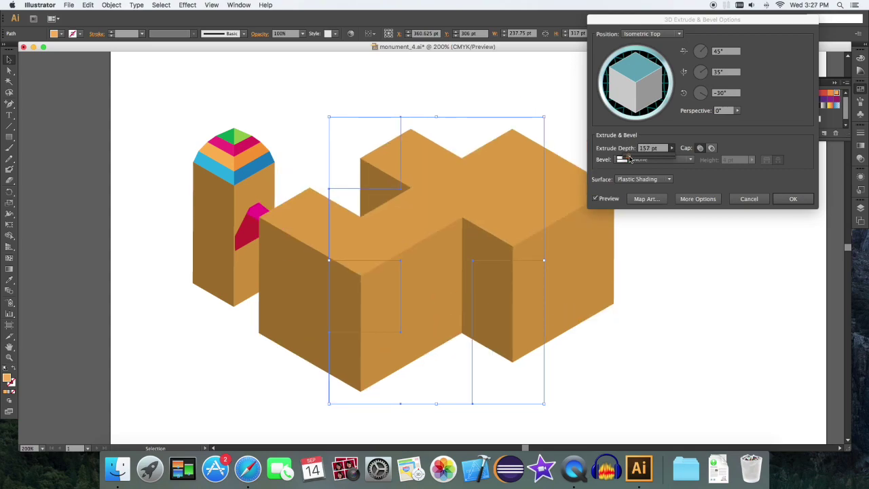
pyautogui.click(802, 199)
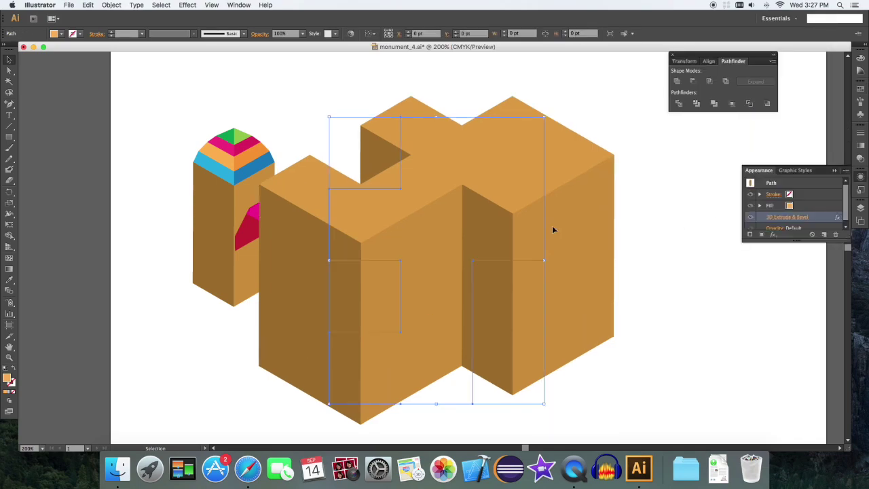
# - Send the extruded block behind the domed column and move it down and left beneath the column's base
pyautogui.press('v')
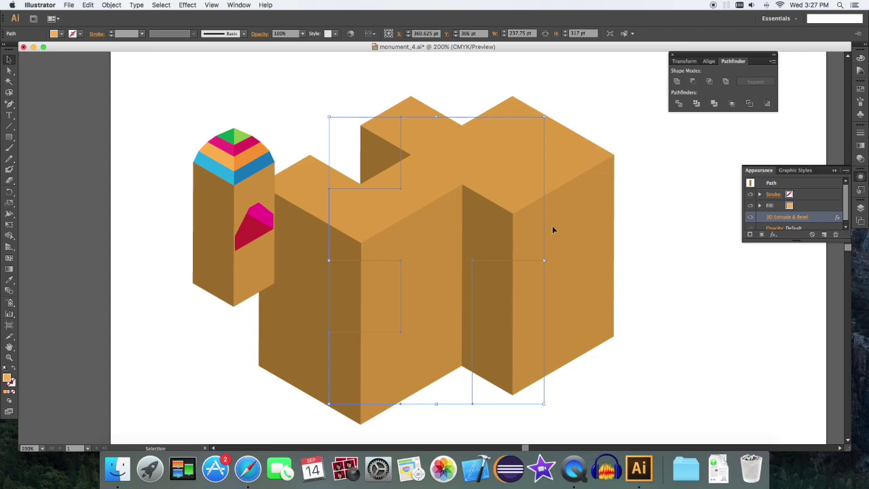
pyautogui.click(638, 214)
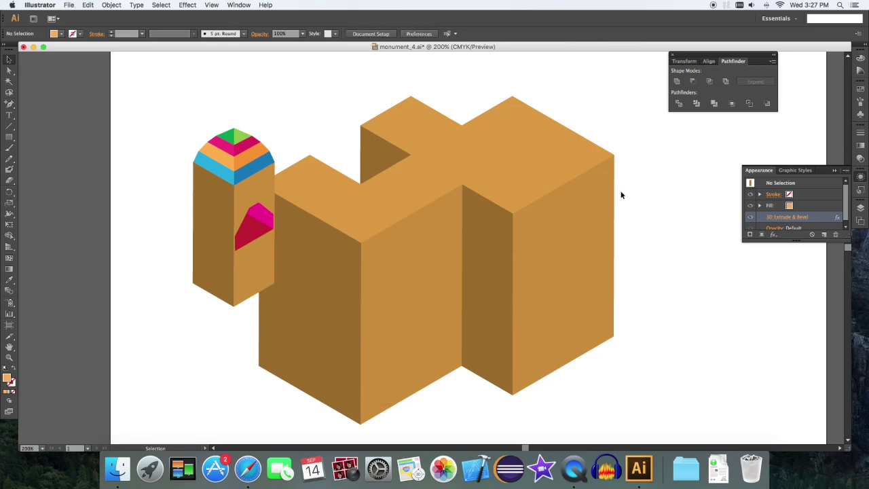
pyautogui.press('super+minus')
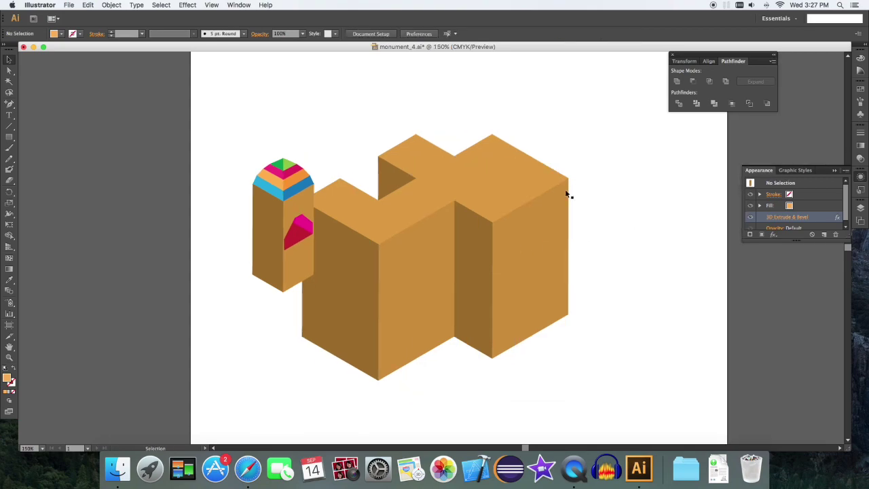
pyautogui.click(523, 207)
pyautogui.moveTo(523, 211); pyautogui.dragTo(447, 286)
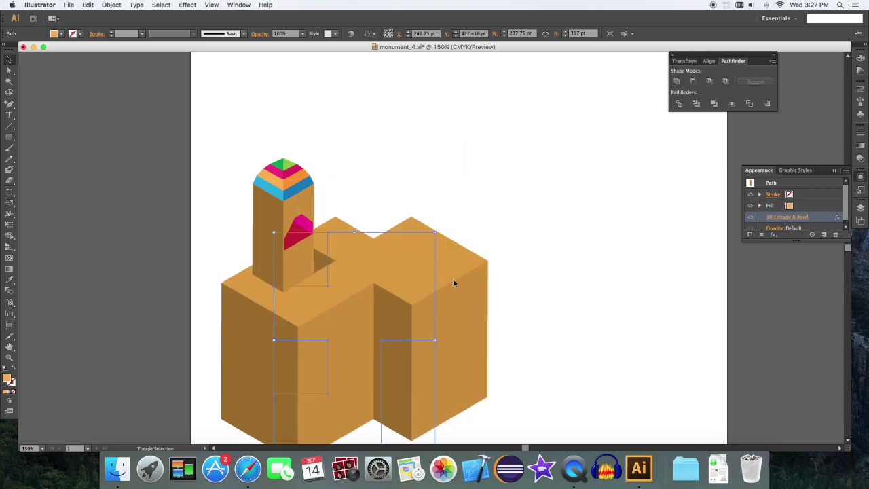
# - Nudge the block until its front vertical edge lines up with the column's middle edge
pyautogui.hotkey('shift', 'Left')
pyautogui.hotkey('shift', 'Down')
pyautogui.hotkey('shift', 'Down')
pyautogui.hotkey('shift', 'Left')
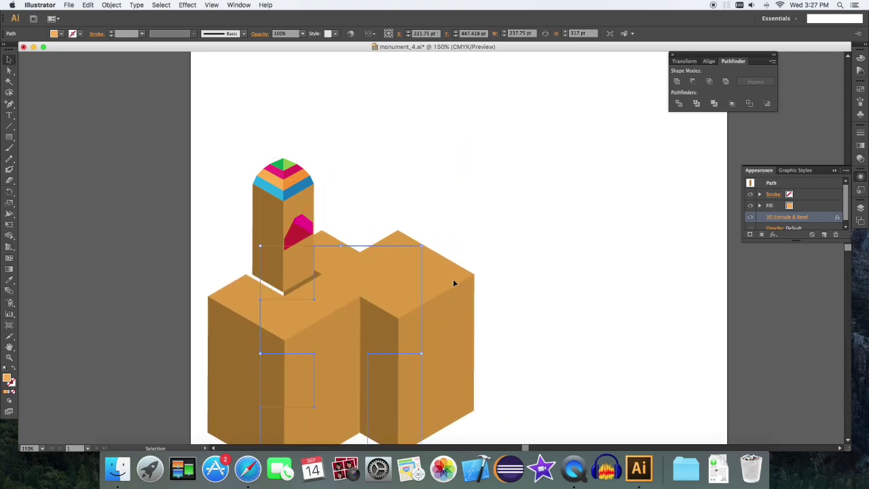
pyautogui.press('Up')
pyautogui.press('Up')
pyautogui.press('Up')
pyautogui.press('Up')
pyautogui.press('Down')
pyautogui.press('Down')
pyautogui.press('Left')
pyautogui.click(544, 226)
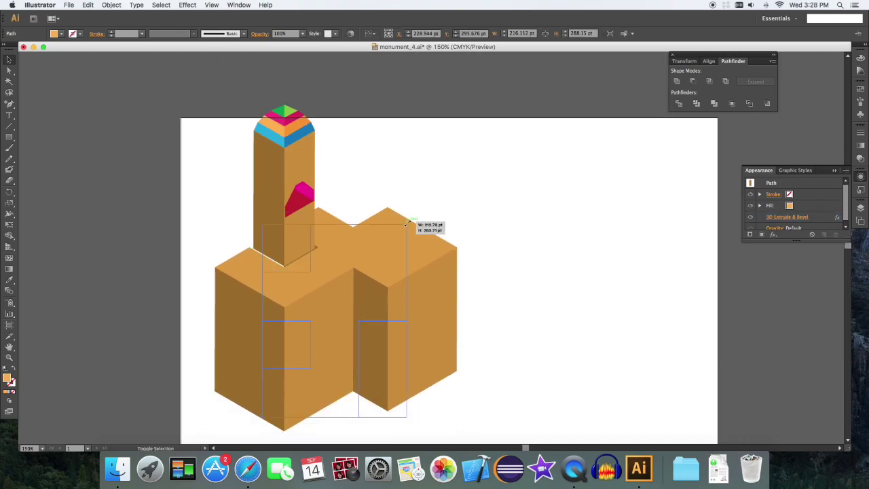
# - Scale the block's base shape down to about 191 × 255 pt and nudge it to fit the column's base
pyautogui.moveTo(406, 223); pyautogui.dragTo(405, 226)
pyautogui.press('Up')
pyautogui.press('Up')
pyautogui.press('Left')
pyautogui.press('Down')
pyautogui.press('Down')
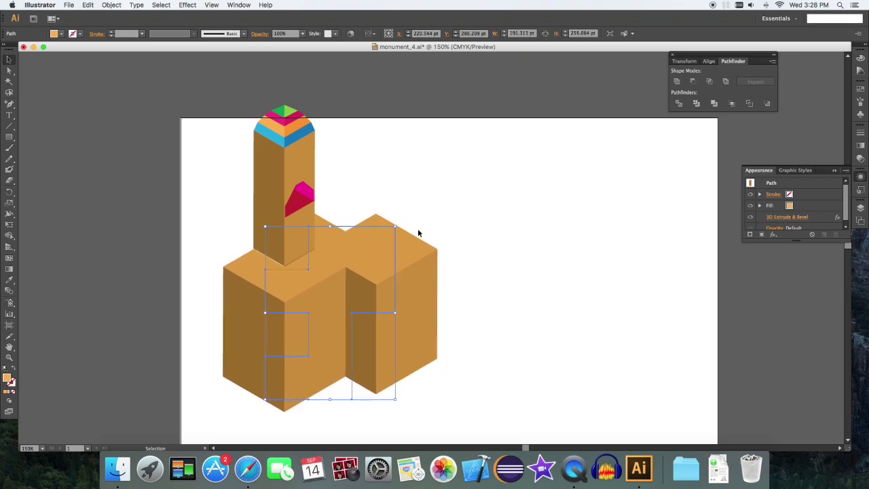
pyautogui.press('Up')
pyautogui.press('Up')
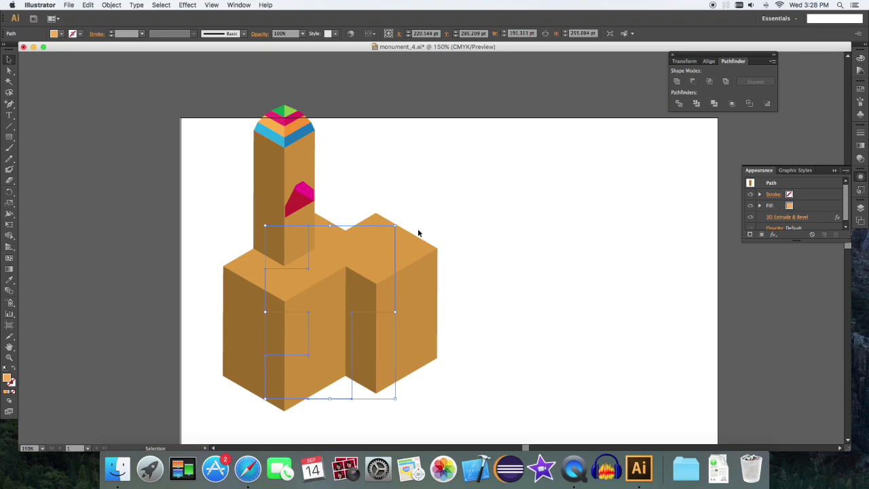
# - Move the whole domed column onto the left corner of the block, flush with the block's left side
pyautogui.click(513, 194)
pyautogui.moveTo(234, 97); pyautogui.dragTo(358, 200)
pyautogui.moveTo(299, 175); pyautogui.dragTo(270, 192)
pyautogui.click(429, 144)
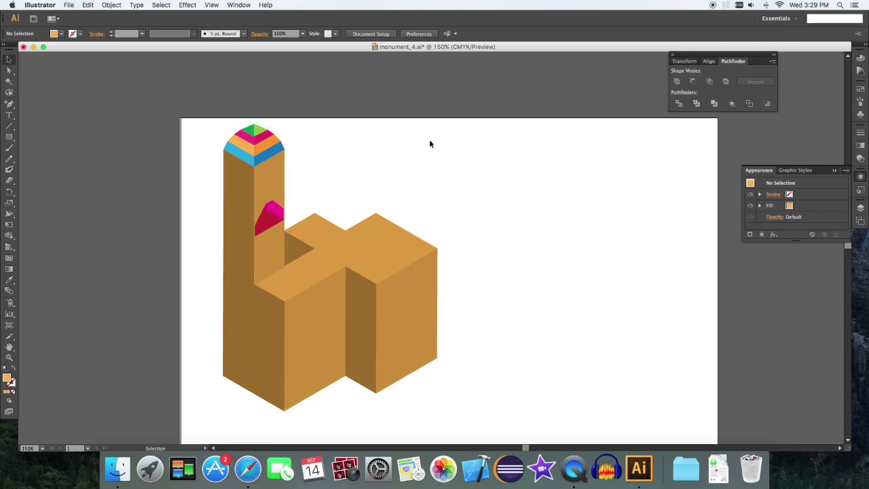
# - Send the domed column with its recess behind the extruded block
pyautogui.hscroll(-5, 429, 144)
pyautogui.moveTo(268, 124); pyautogui.dragTo(370, 207)
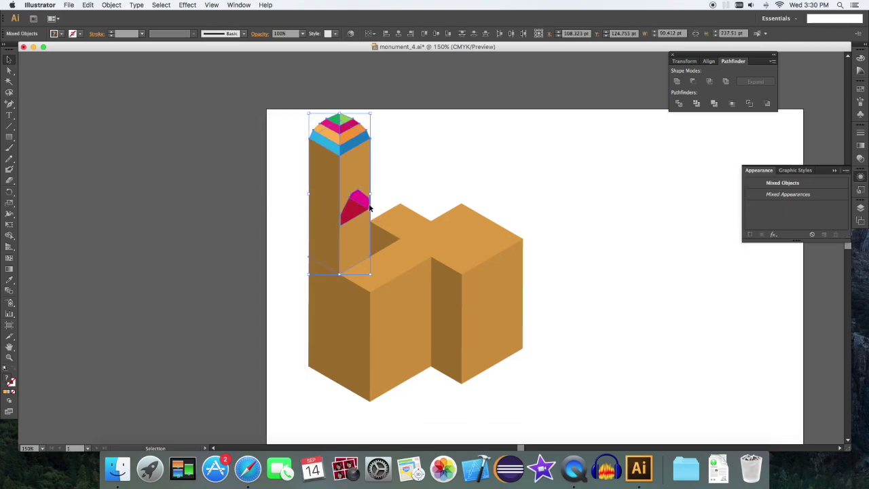
pyautogui.press('super+shift+bracketleft')
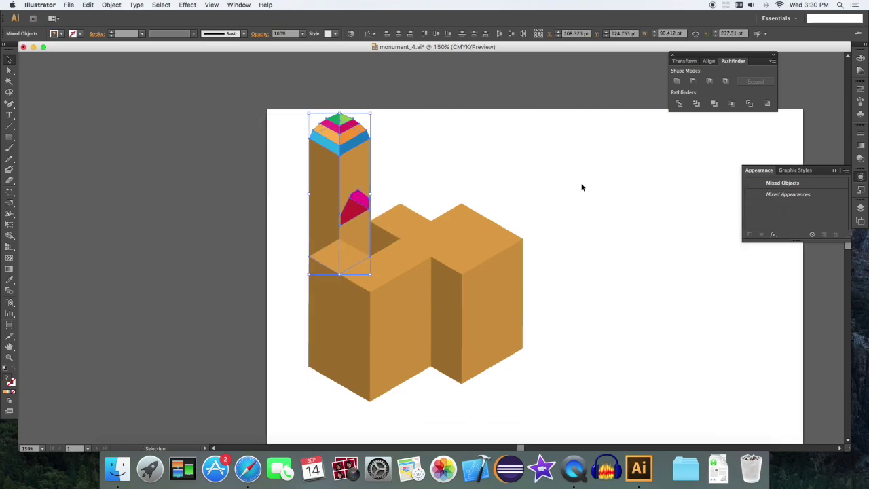
pyautogui.click(582, 188)
# - Check the Monument Valley reference artwork in Safari and return to the Illustrator drawing
pyautogui.hscroll(4, 581, 187)
pyautogui.press('super+Tab')
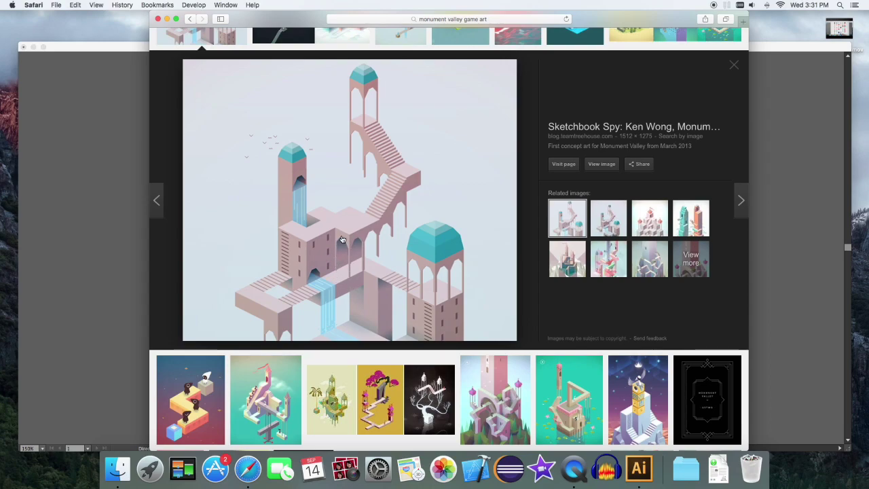
pyautogui.press('super+Tab')
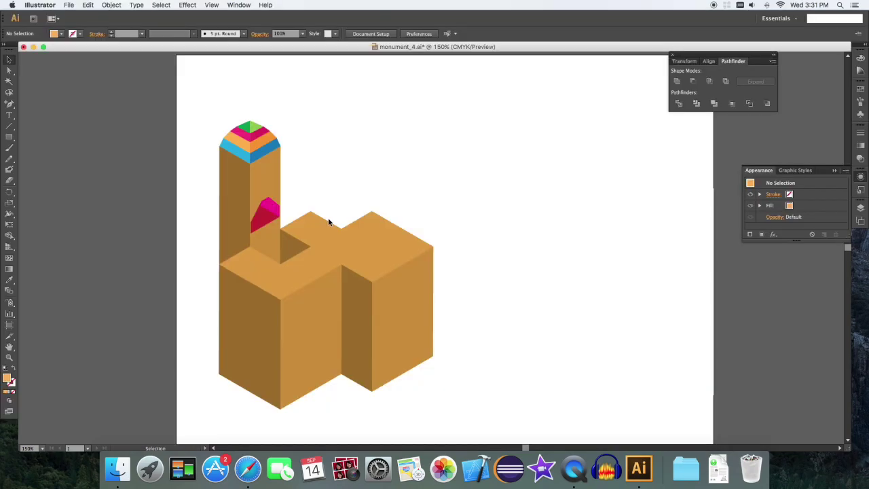
# - Copy the red recess shape from the column to the block's right side and shift the copy clear of the block's edge
pyautogui.click(273, 207)
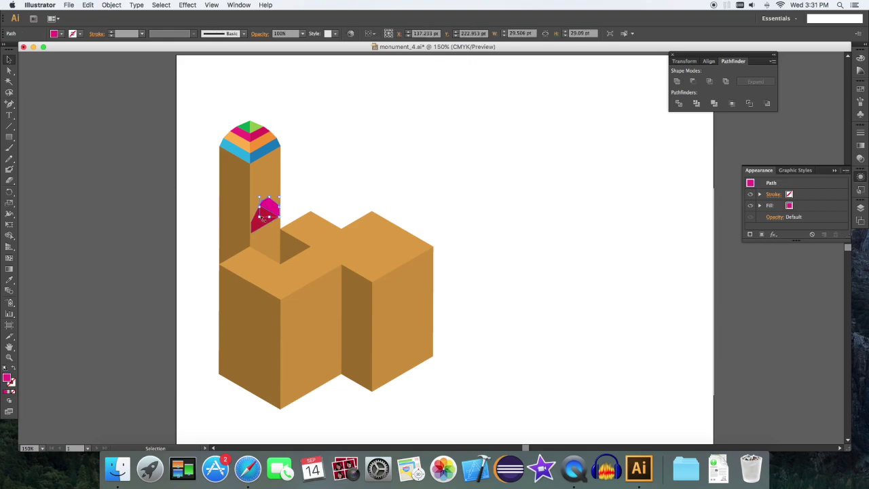
pyautogui.click(264, 223)
pyautogui.moveTo(265, 221); pyautogui.dragTo(417, 299)
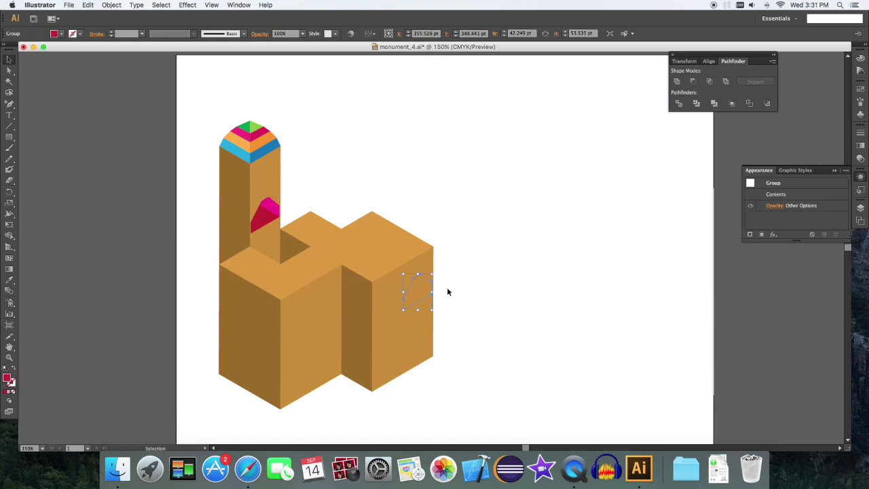
pyautogui.hotkey('shift', 'Right')
pyautogui.hotkey('shift', 'Right')
pyautogui.hotkey('shift', 'Right')
pyautogui.hotkey('shift', 'Right')
pyautogui.hotkey('shift', 'Right')
# - Shrink the copied red shape and place two of them side by side in front of the block's right face, following its slope
pyautogui.moveTo(466, 274); pyautogui.dragTo(430, 290)
pyautogui.press('super+equal')
pyautogui.click(520, 274)
pyautogui.click(523, 263)
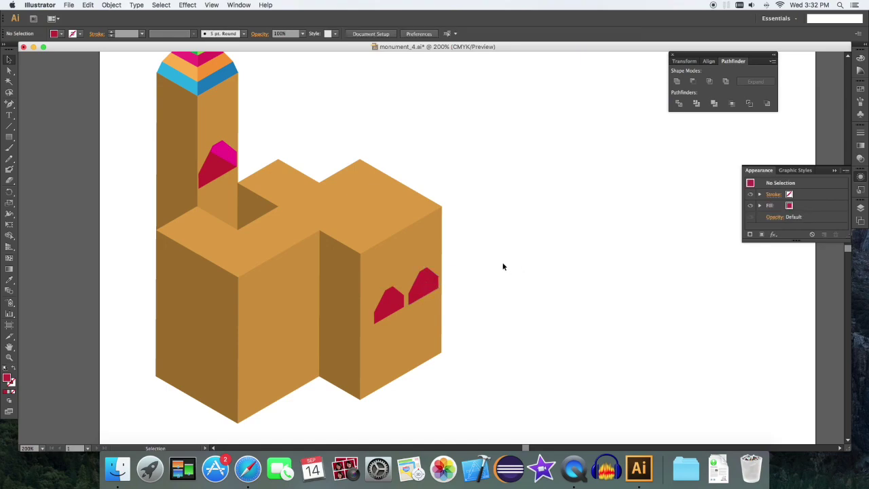
# - Move the two red shapes together to just below the upper edge of the block's right face
pyautogui.click(436, 281)
pyautogui.keyDown('shift'); pyautogui.click(392, 295); pyautogui.keyUp('shift')
pyautogui.press('super+g')
pyautogui.press('Left')
pyautogui.press('Left')
pyautogui.press('Left')
pyautogui.press('Left')
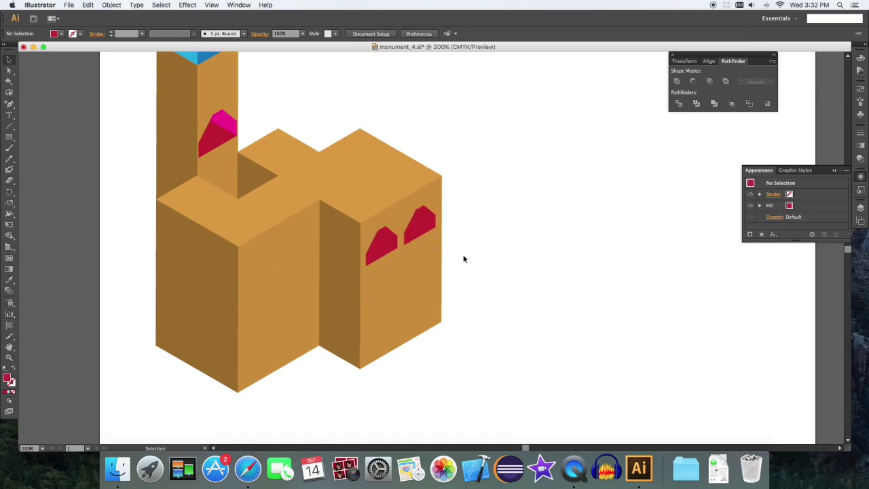
# - Stretch both red shapes into tall arches by moving their lower anchor points down to the base of the block's right face
pyautogui.press('a')
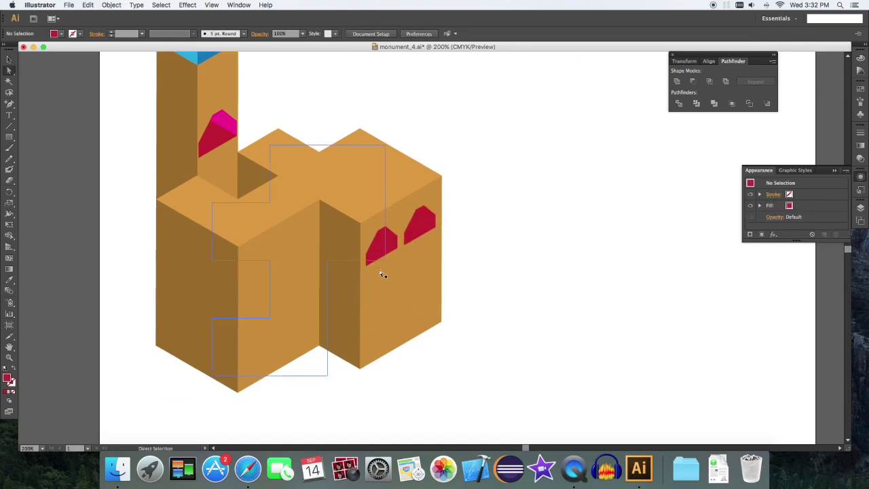
pyautogui.click(366, 267)
pyautogui.keyDown('shift'); pyautogui.click(398, 248); pyautogui.keyUp('shift')
pyautogui.keyDown('shift'); pyautogui.click(405, 244); pyautogui.keyUp('shift')
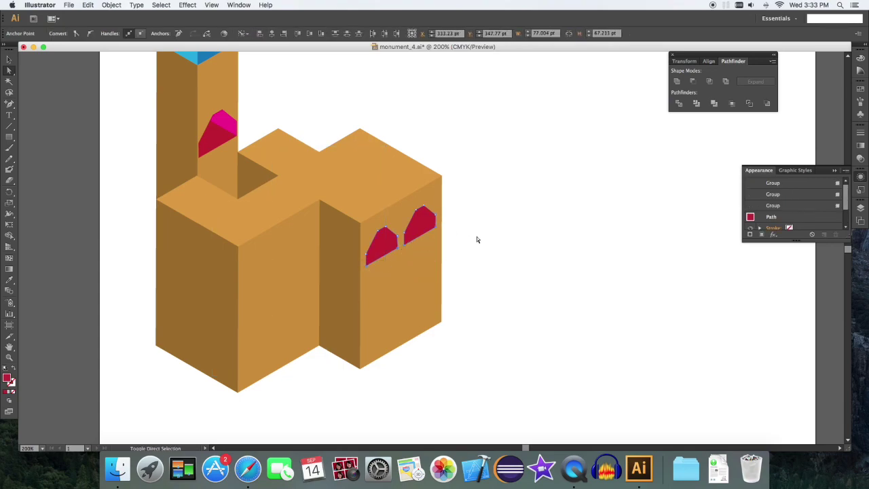
pyautogui.hotkey('shift', 'Down')
pyautogui.hotkey('shift', 'Down')
pyautogui.hotkey('shift', 'Down')
pyautogui.hotkey('shift', 'Down')
pyautogui.hotkey('shift', 'Down')
pyautogui.hotkey('shift', 'Down')
pyautogui.hotkey('shift', 'Down')
pyautogui.hotkey('shift', 'Down')
pyautogui.hotkey('shift', 'Down')
pyautogui.hotkey('shift', 'Down')
pyautogui.hotkey('shift', 'Down')
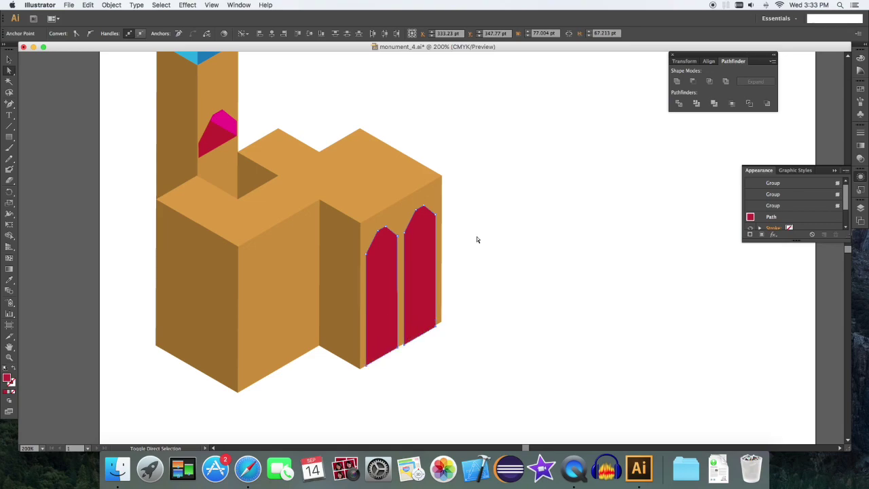
pyautogui.press('v')
pyautogui.click(516, 236)
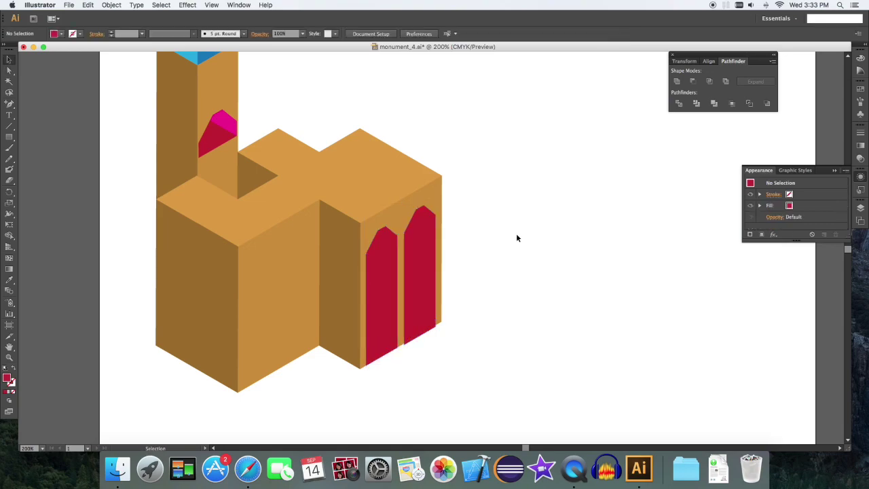
# - Copy the nearer red arch onto the adjoining narrow dark face and reflect the copy across the vertical axis
pyautogui.click(383, 280)
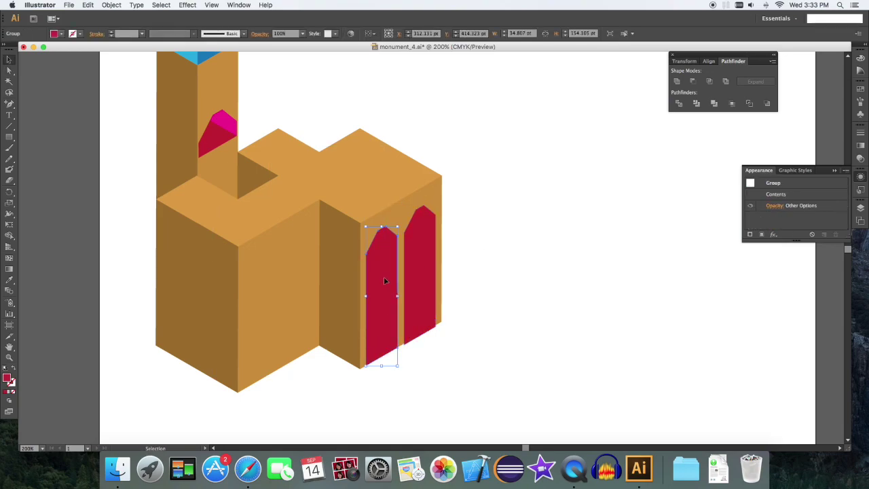
pyautogui.moveTo(384, 283); pyautogui.dragTo(451, 283)
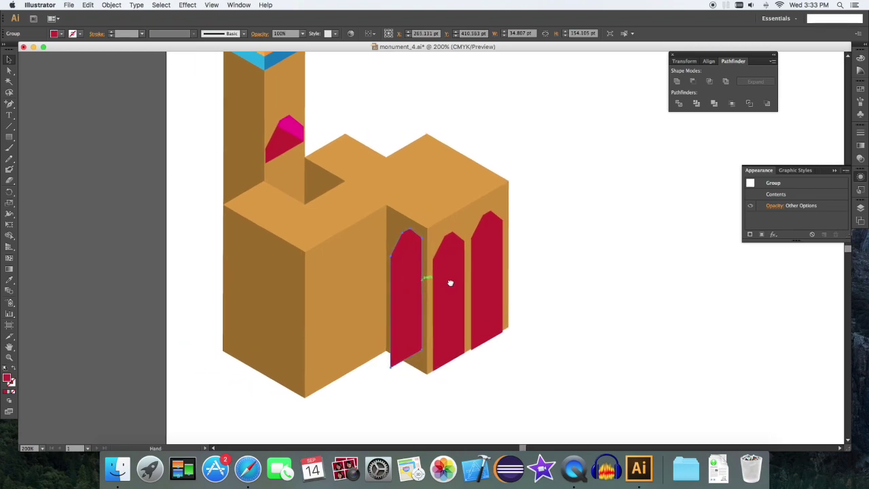
pyautogui.moveTo(390, 268); pyautogui.dragTo(425, 267)
pyautogui.rightClick(447, 267)
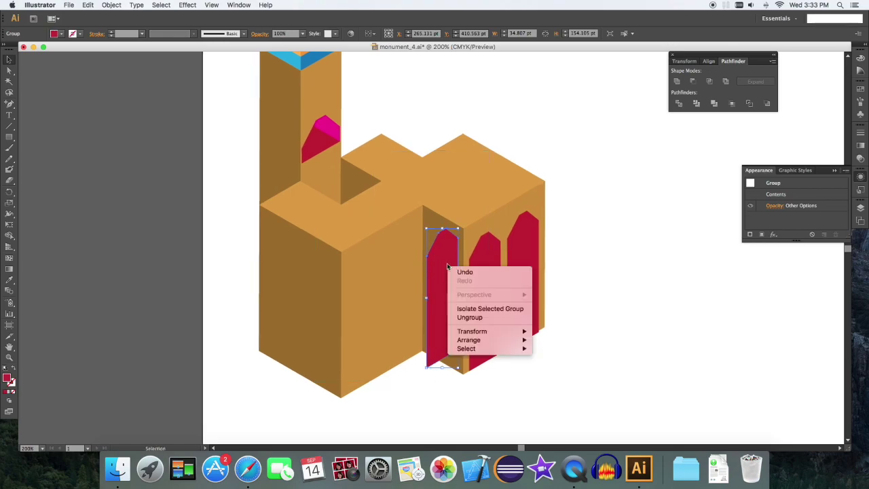
pyautogui.moveTo(485, 330)
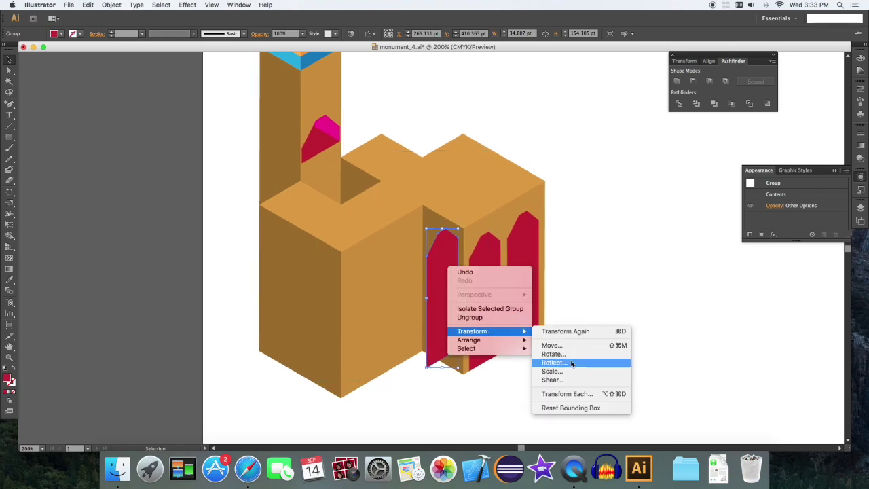
pyautogui.click(573, 362)
pyautogui.click(753, 300)
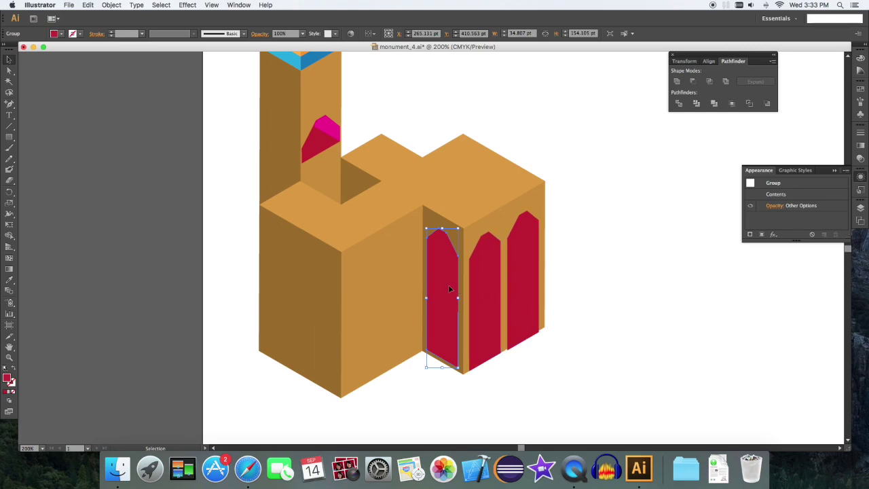
# - Nudge the mirrored arch down until its sloping base lines up with the dark face's lower edge
pyautogui.press('Down')
pyautogui.press('Down')
pyautogui.press('Down')
pyautogui.press('Down')
pyautogui.press('Down')
pyautogui.press('Down')
pyautogui.press('Up')
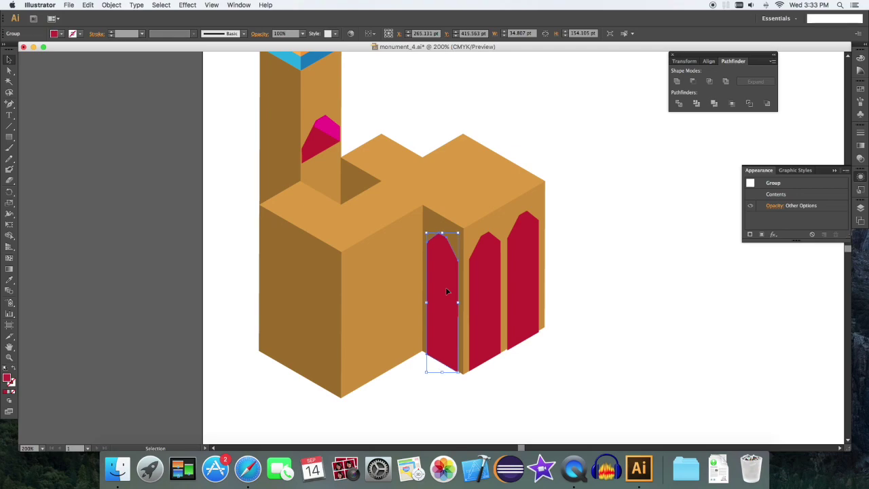
pyautogui.click(640, 262)
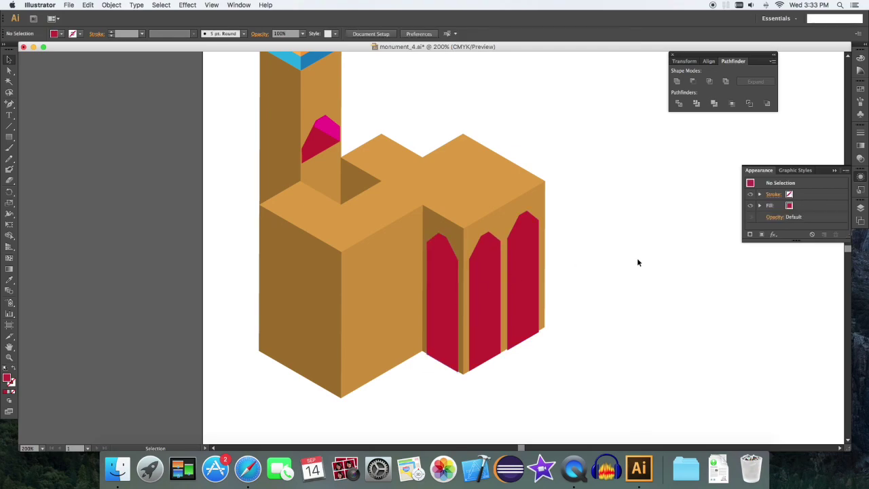
# - Expand the appearance of the extruded block into separate face shapes
pyautogui.click(497, 220)
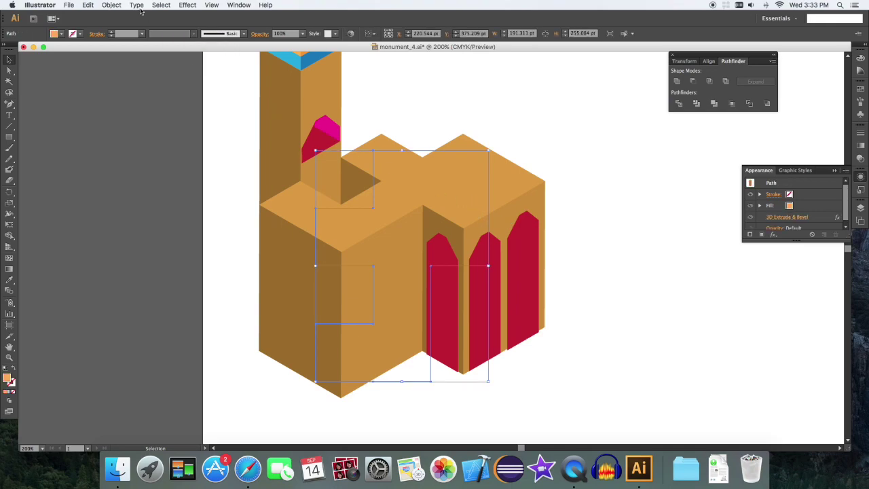
pyautogui.click(118, 4)
pyautogui.click(145, 105)
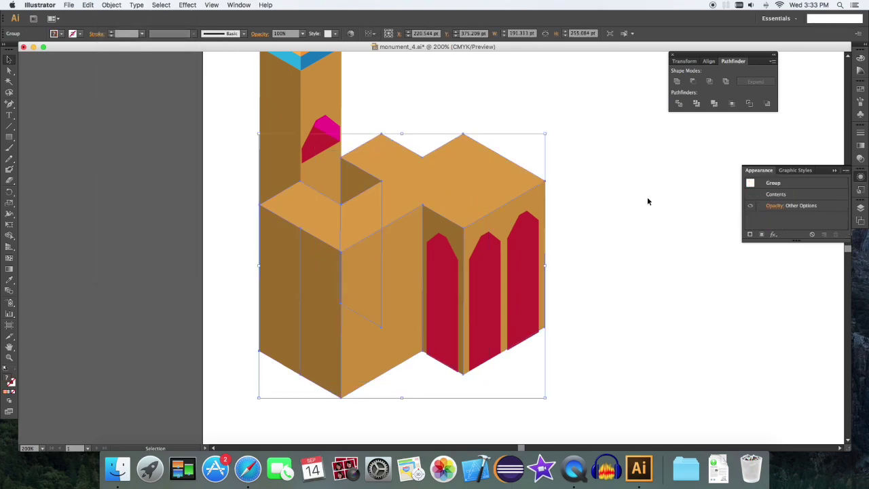
pyautogui.click(623, 210)
pyautogui.click(505, 214)
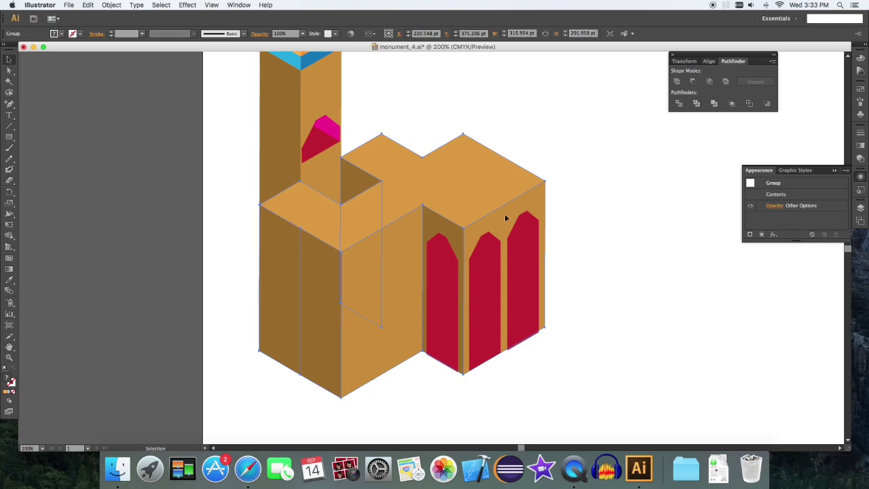
# - Subtract the two red arches from the block's right face with Pathfinder Minus Front
pyautogui.moveTo(578, 273); pyautogui.dragTo(497, 227)
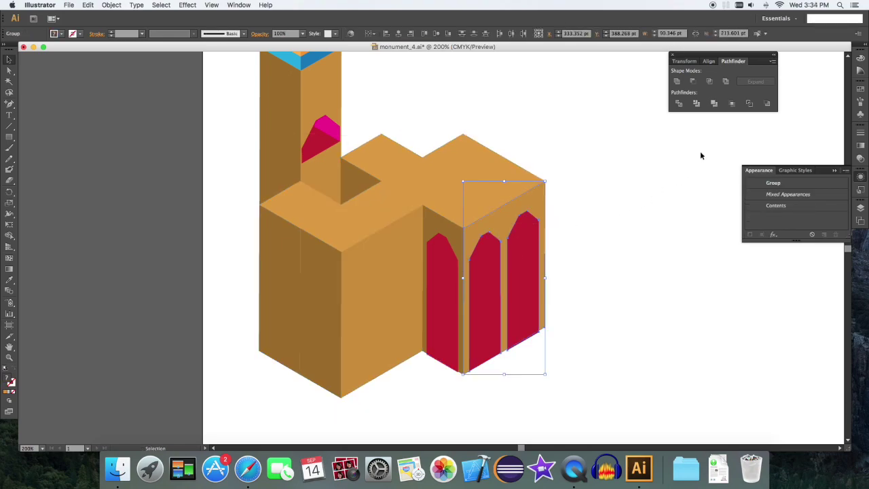
pyautogui.click(694, 81)
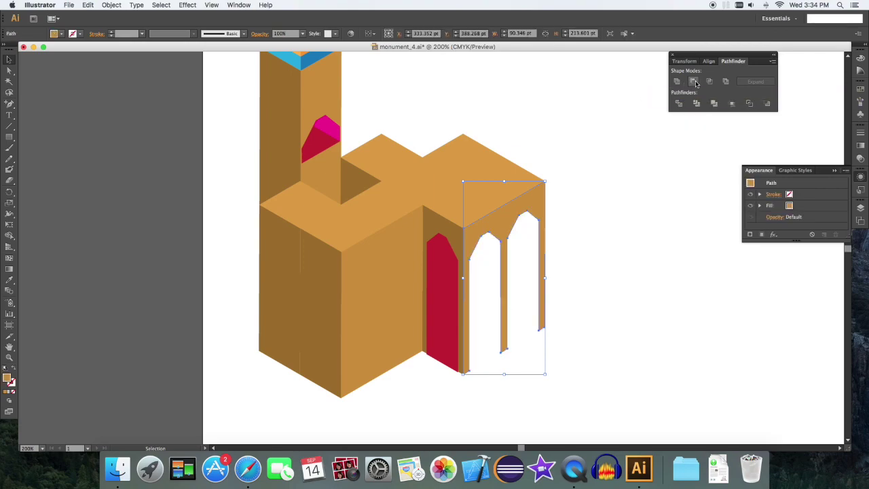
pyautogui.click(643, 188)
# - Subtract the remaining red arch from the narrow dark face with Pathfinder Minus Front
pyautogui.click(453, 249)
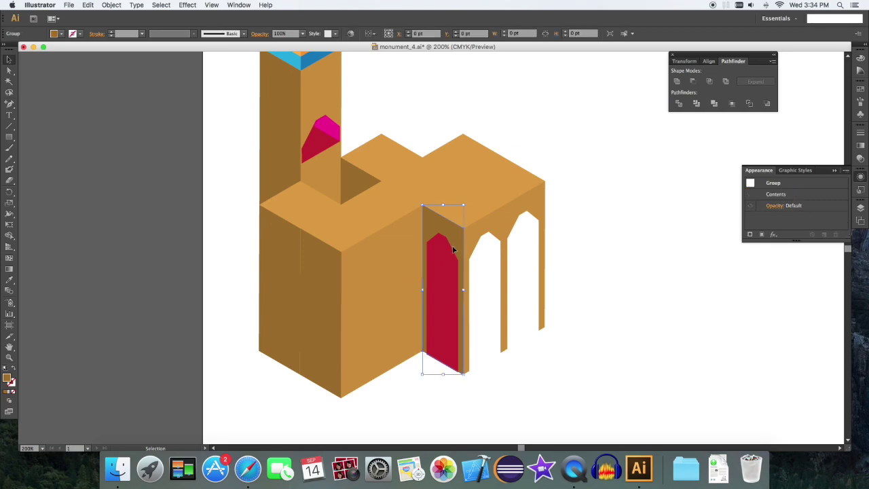
pyautogui.keyDown('shift'); pyautogui.click(453, 250); pyautogui.keyUp('shift')
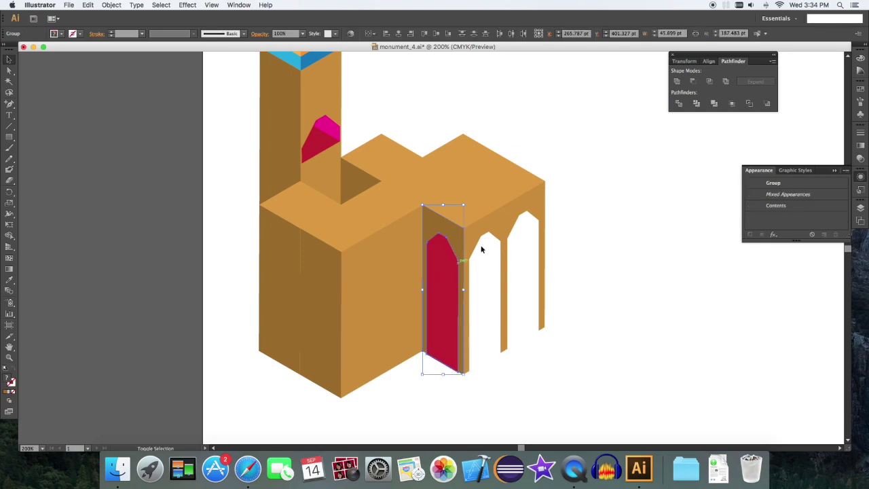
pyautogui.click(694, 82)
pyautogui.click(647, 212)
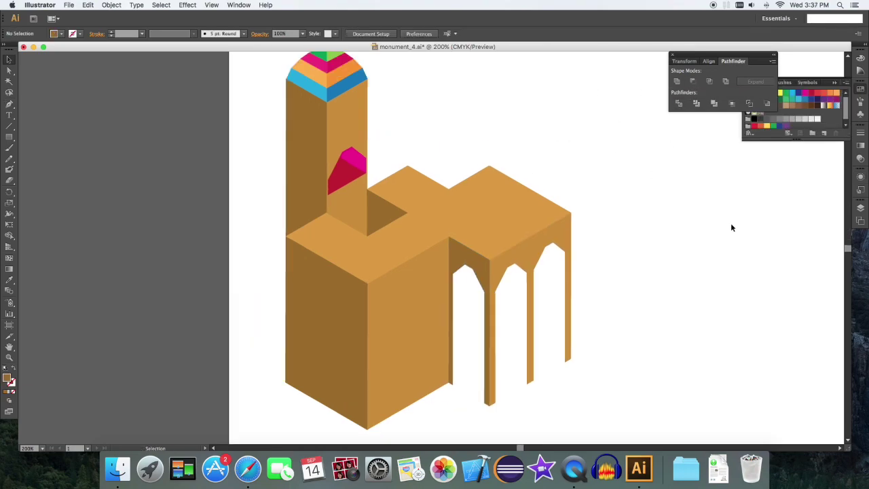
# - Copy the block's large front face behind the arches and fill the copy with a reddish brown swatch
pyautogui.click(394, 313)
pyautogui.moveTo(398, 326); pyautogui.dragTo(507, 290)
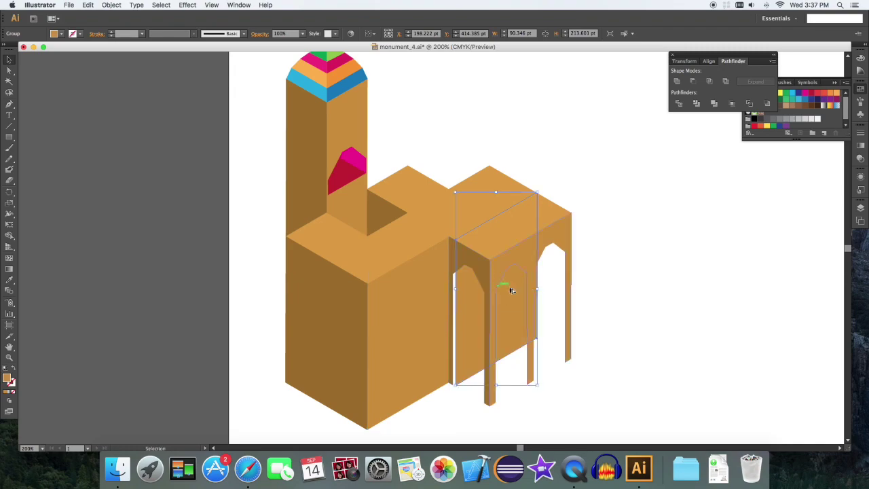
pyautogui.press('super')
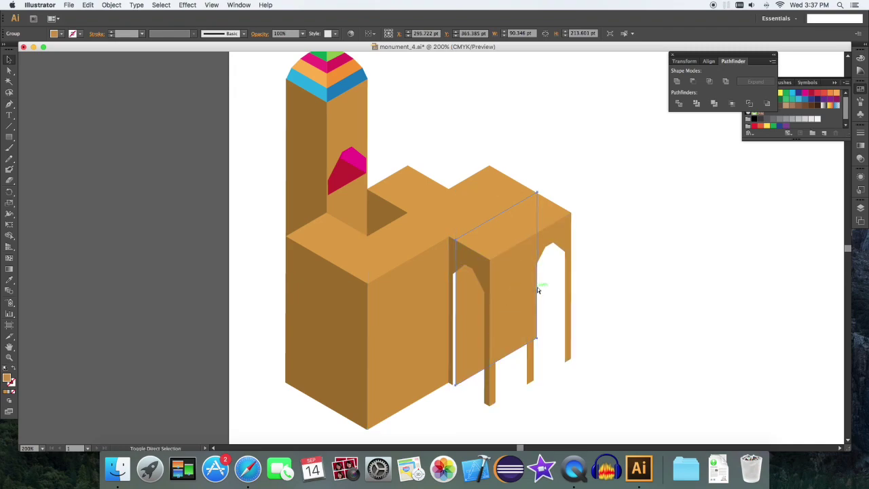
pyautogui.click(799, 107)
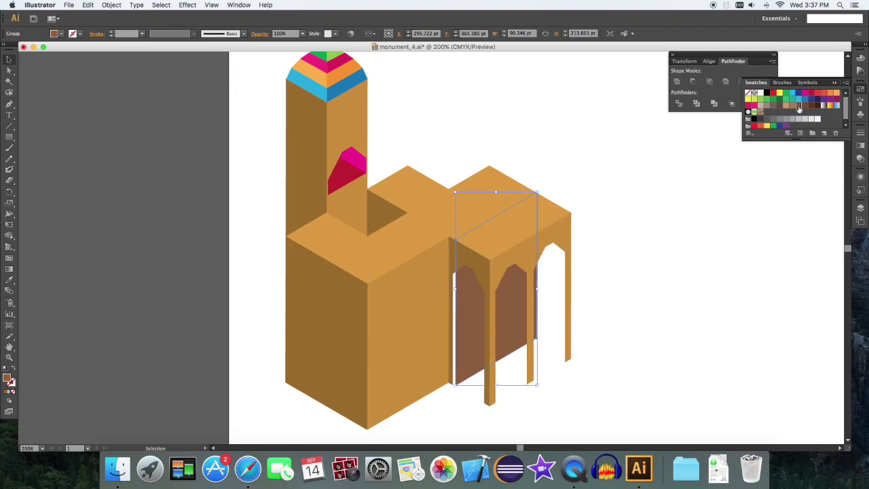
# - Nudge the brown back panel slightly up and to the left behind the arch openings
pyautogui.press('Up')
pyautogui.press('Up')
pyautogui.press('Left')
pyautogui.press('Up')
pyautogui.press('Up')
pyautogui.press('Left')
pyautogui.press('Left')
pyautogui.press('Up')
pyautogui.press('Up')
pyautogui.press('Left')
pyautogui.scroll(-2, 475, 204)
pyautogui.hscroll(-2, 475, 203)
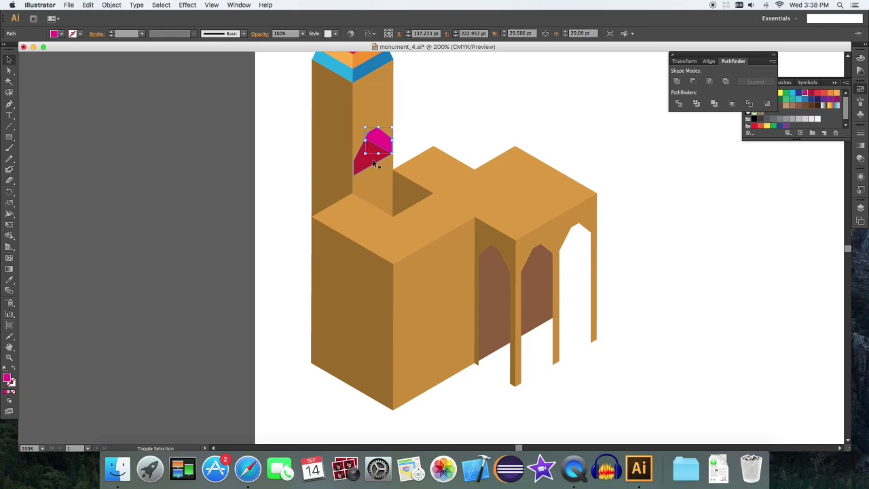
# - Copy the column's pink and red recess onto the block's large front face, fitting it into the lower corner beside the front vertical edge
pyautogui.click(374, 159)
pyautogui.moveTo(376, 160); pyautogui.dragTo(429, 367)
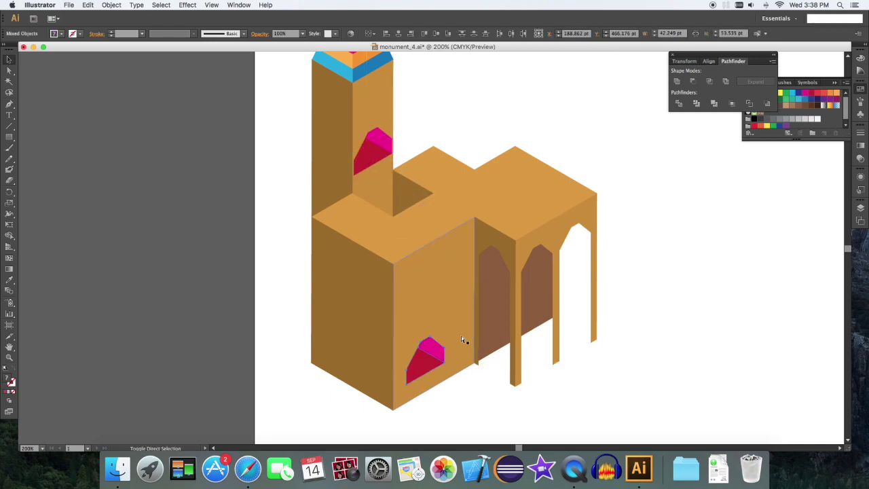
pyautogui.moveTo(422, 370); pyautogui.dragTo(410, 364)
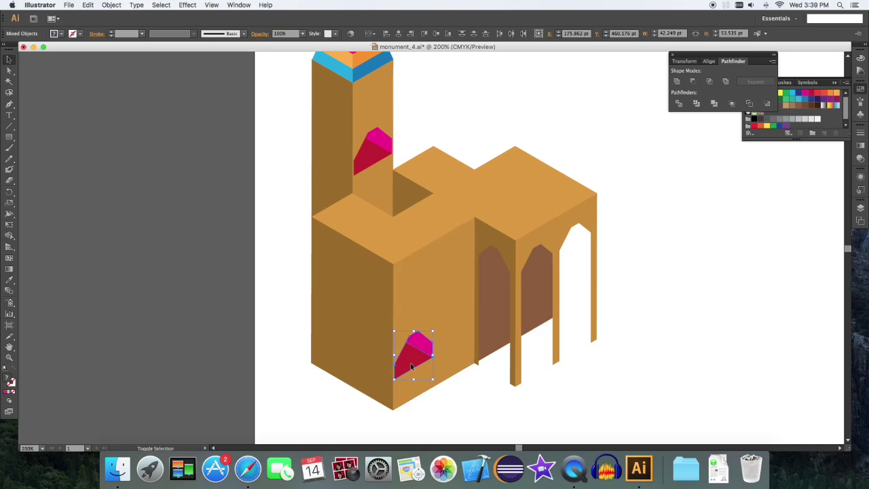
pyautogui.hotkey('shift', 'Down')
pyautogui.hotkey('shift', 'Down')
pyautogui.hotkey('shift', 'Down')
pyautogui.press('Down')
pyautogui.press('Down')
pyautogui.press('Down')
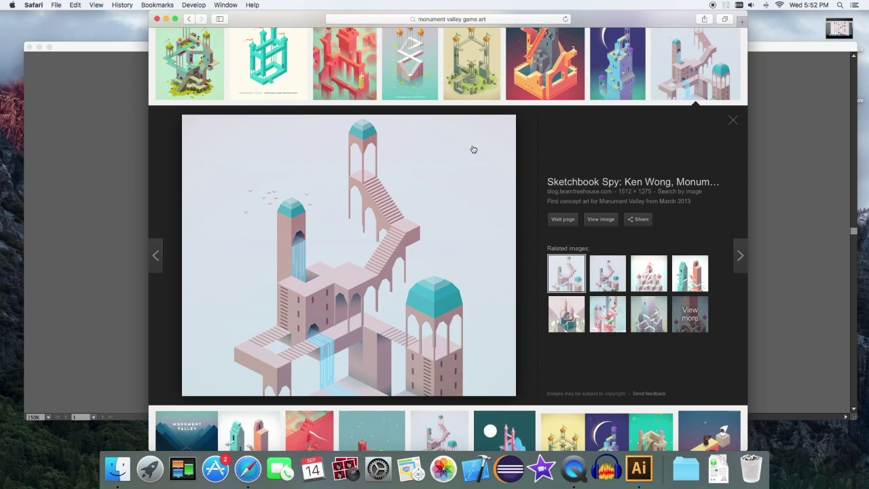
# - Return to Illustrator, draw a square of about 325 pt, and place it on the artboard beside the building
pyautogui.press('super+Tab')
pyautogui.moveTo(486, 147); pyautogui.dragTo(706, 368)
pyautogui.moveTo(632, 134); pyautogui.dragTo(539, 134)
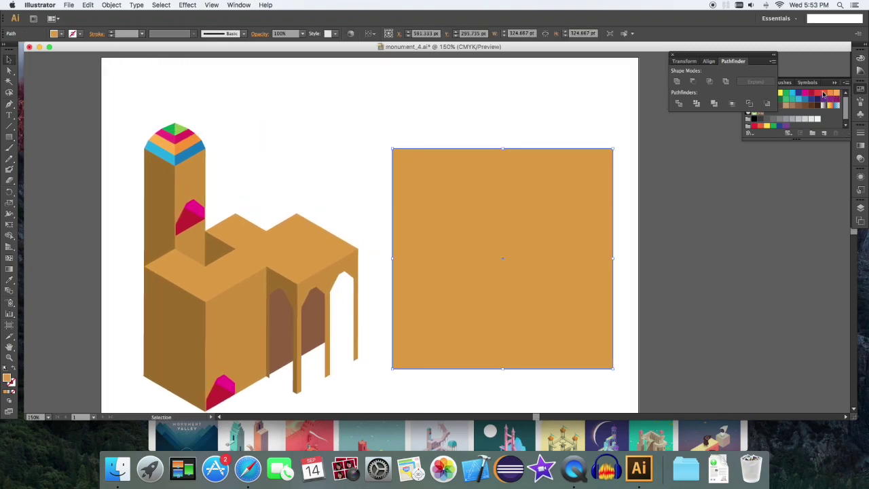
pyautogui.click(810, 93)
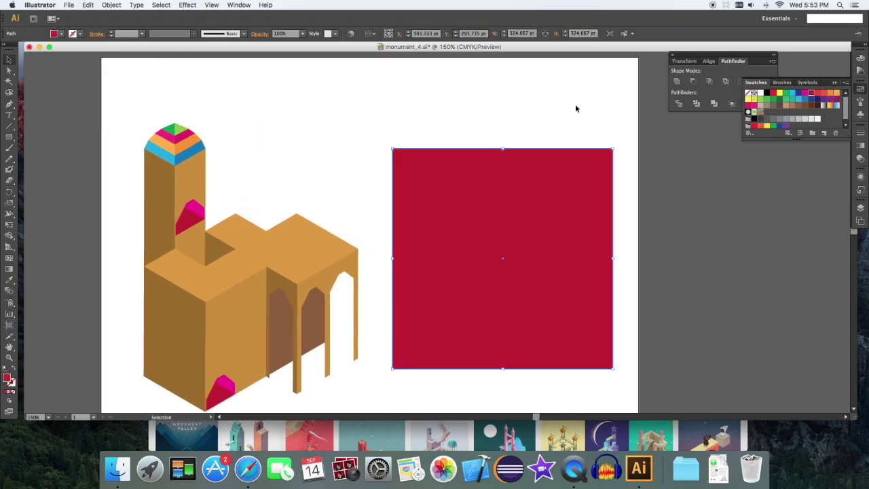
pyautogui.press('super+z')
pyautogui.click(581, 112)
# - Draw an 11 pt red square overlapping the upper edge of the large orange square
pyautogui.press('m')
pyautogui.click(811, 94)
pyautogui.press('super+equal')
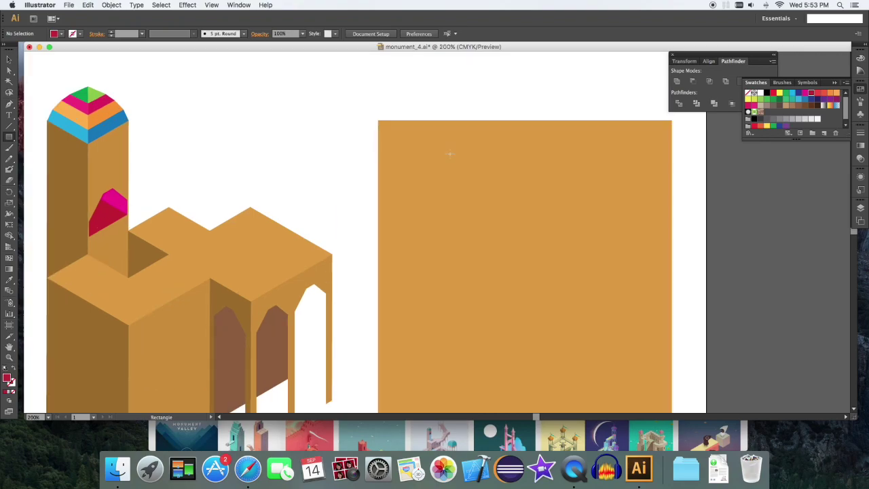
pyautogui.moveTo(525, 192); pyautogui.dragTo(447, 172)
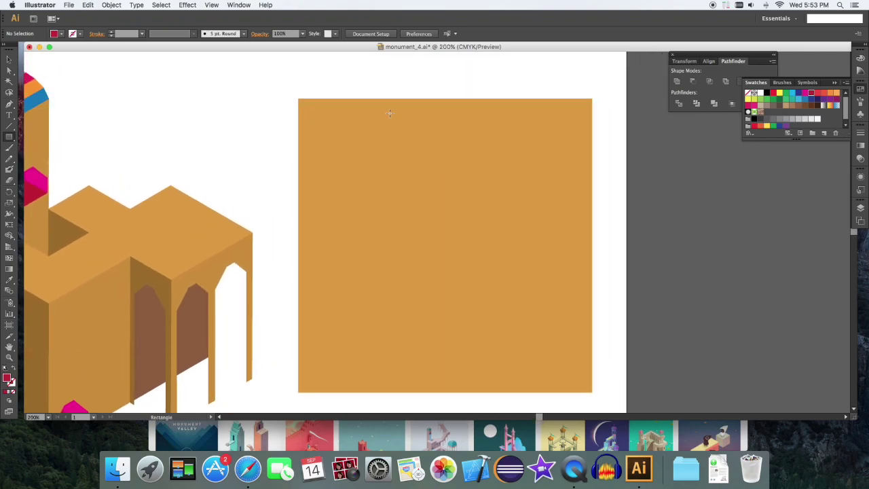
pyautogui.moveTo(361, 96); pyautogui.dragTo(371, 107)
pyautogui.press('super+equal')
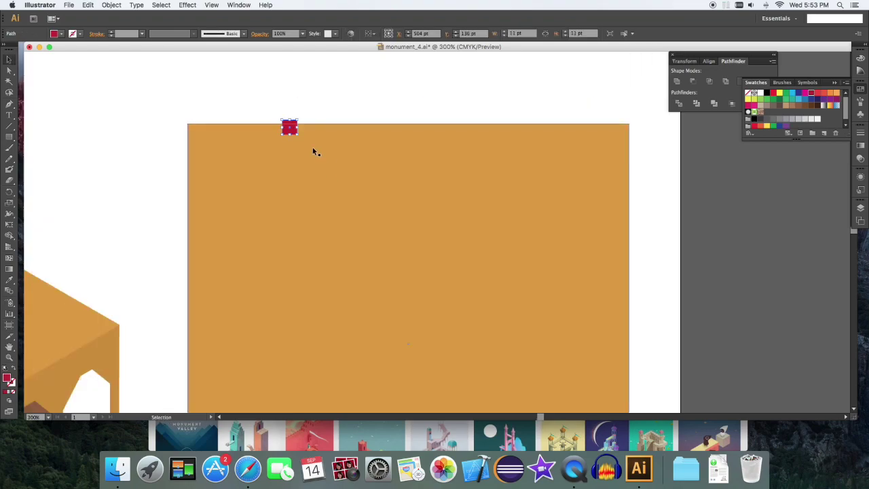
# - Copy the small red square corner to corner down to the right and repeat the copy into a long diagonal staircase across the orange square
pyautogui.moveTo(289, 128); pyautogui.dragTo(306, 152)
pyautogui.click(348, 89)
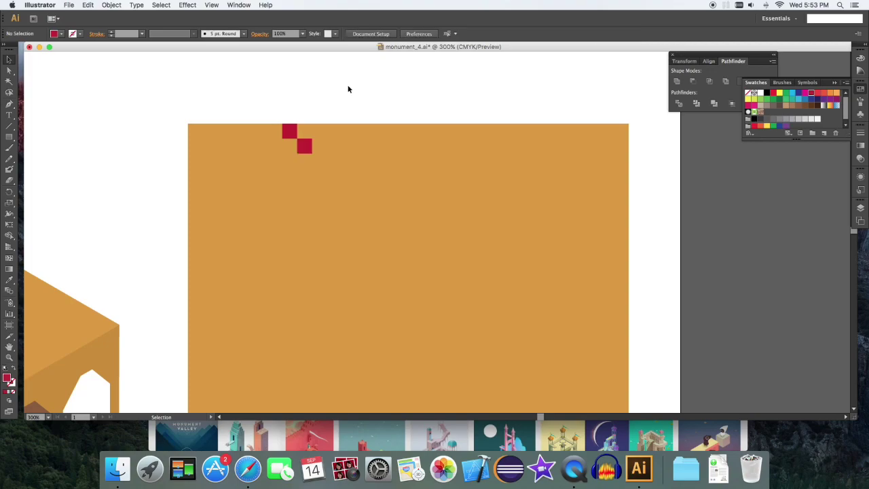
pyautogui.click(307, 146)
pyautogui.press('super+d')
pyautogui.press('super+d')
pyautogui.press('super+d')
pyautogui.press('super+d')
pyautogui.press('super+d')
pyautogui.press('super+d')
pyautogui.press('super+d')
pyautogui.press('super+d')
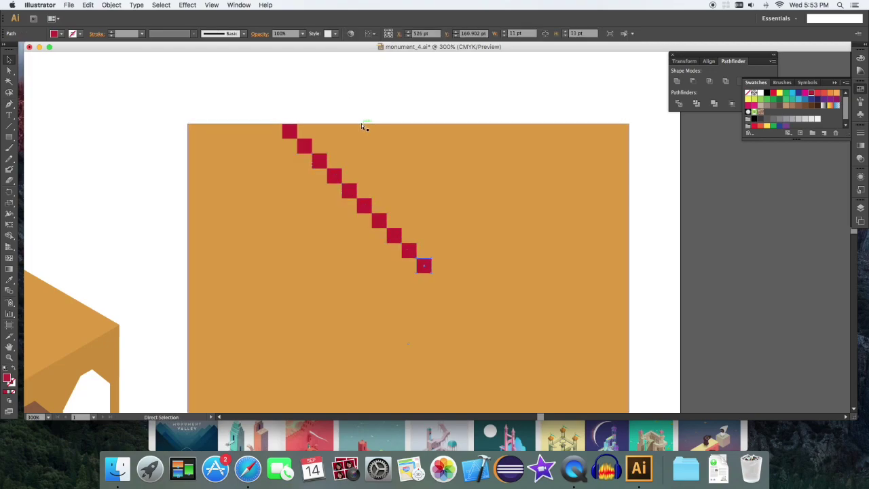
pyautogui.press('super+d')
pyautogui.press('super+d')
pyautogui.press('super+d')
pyautogui.press('super+d')
pyautogui.press('super+d')
pyautogui.press('super+d')
pyautogui.press('super+d')
pyautogui.press('super+d')
pyautogui.press('super+d')
pyautogui.press('super+d')
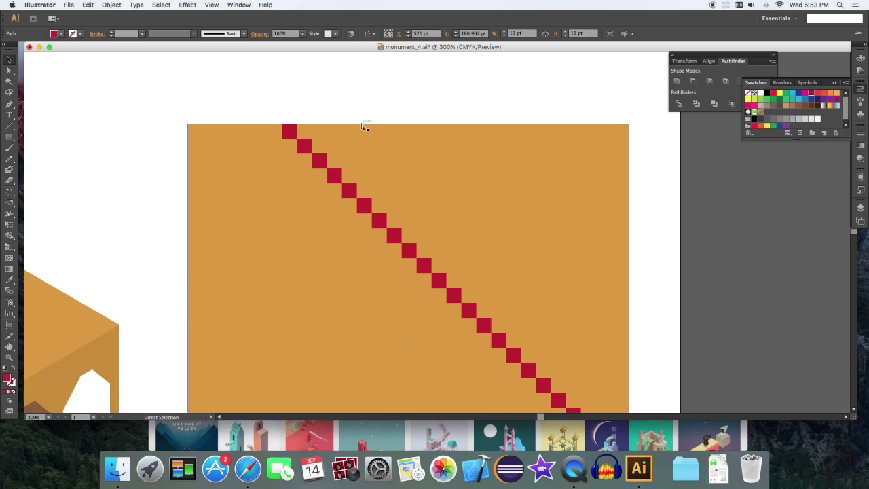
# - Repeat the diagonal copy of the small red square until the staircase runs just past the orange square's right edge
pyautogui.scroll(-5, 361, 122)
pyautogui.press('super+d')
pyautogui.press('super+d')
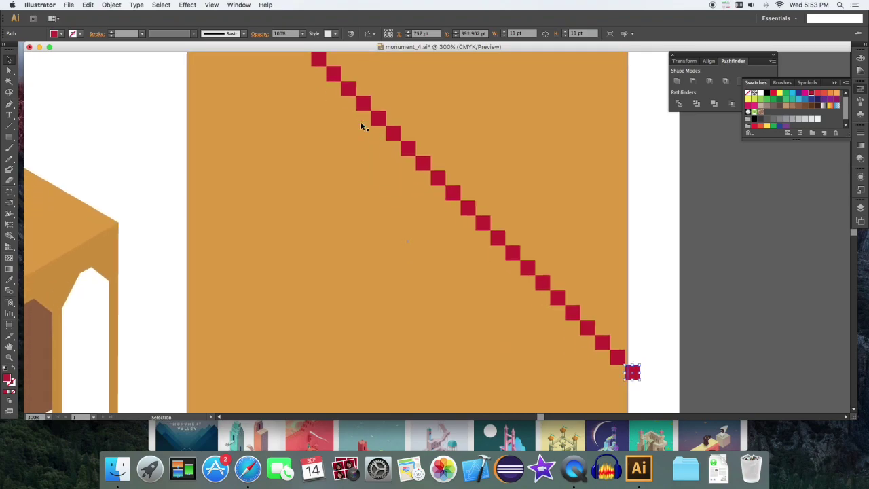
# - Enlarge the whole diagonal of red squares proportionally and delete the squares overhanging the orange square, so the last one ends at its right edge
pyautogui.scroll(3, 361, 124)
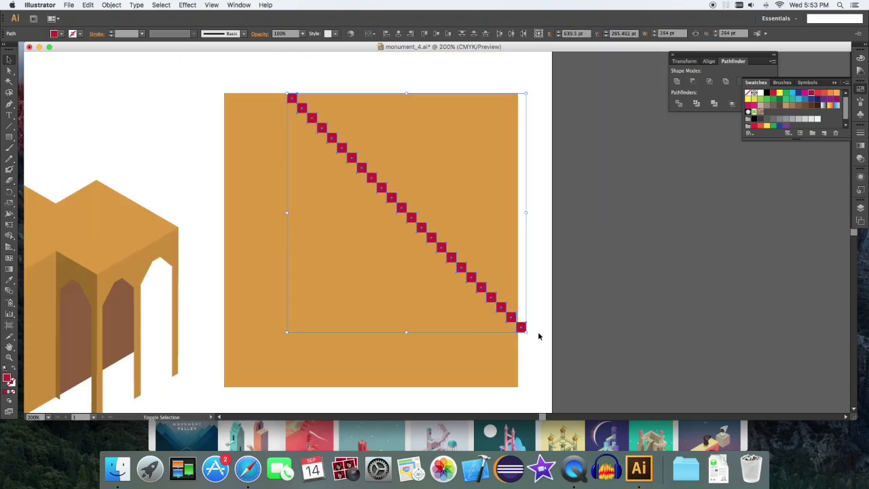
pyautogui.moveTo(526, 332); pyautogui.dragTo(643, 382)
pyautogui.click(608, 364)
pyautogui.moveTo(525, 317); pyautogui.dragTo(526, 317)
pyautogui.press('Delete')
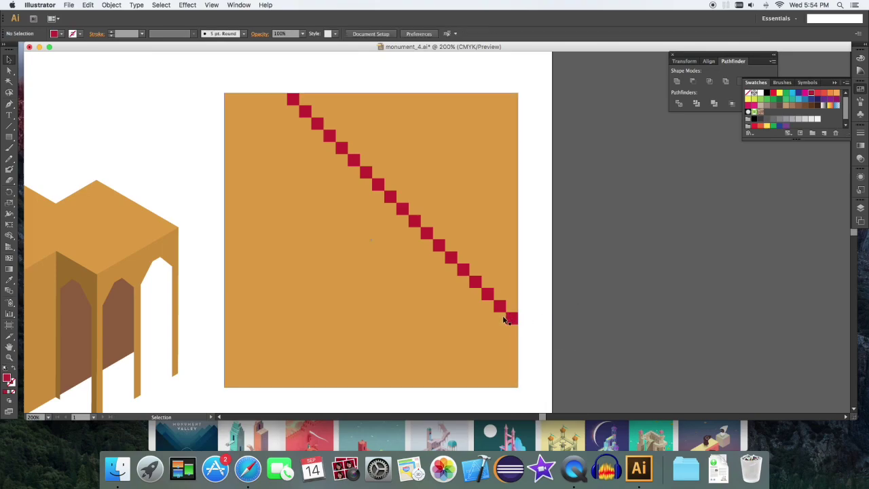
# - Select the large orange square together with all the red squares and divide them with Pathfinder Divide
pyautogui.moveTo(542, 324); pyautogui.dragTo(298, 140)
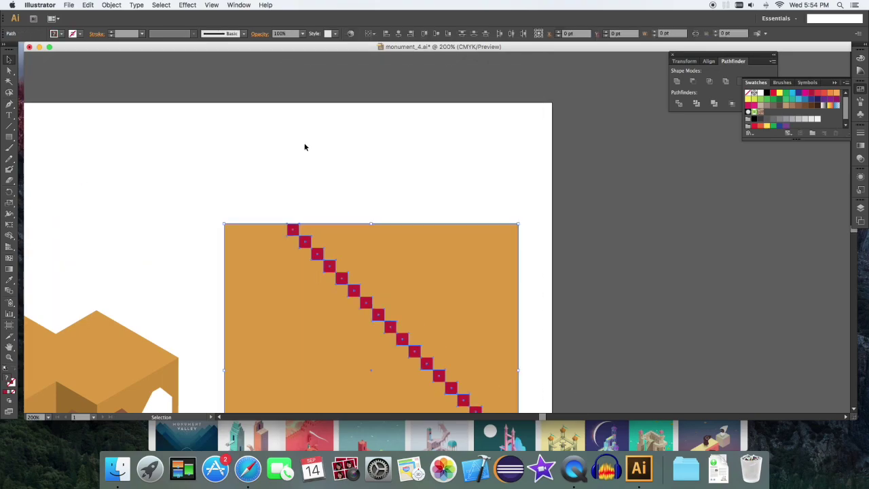
pyautogui.scroll(-5, 309, 146)
pyautogui.keyDown('shift'); pyautogui.click(320, 155); pyautogui.keyUp('shift')
pyautogui.keyDown('shift'); pyautogui.click(472, 152); pyautogui.keyUp('shift')
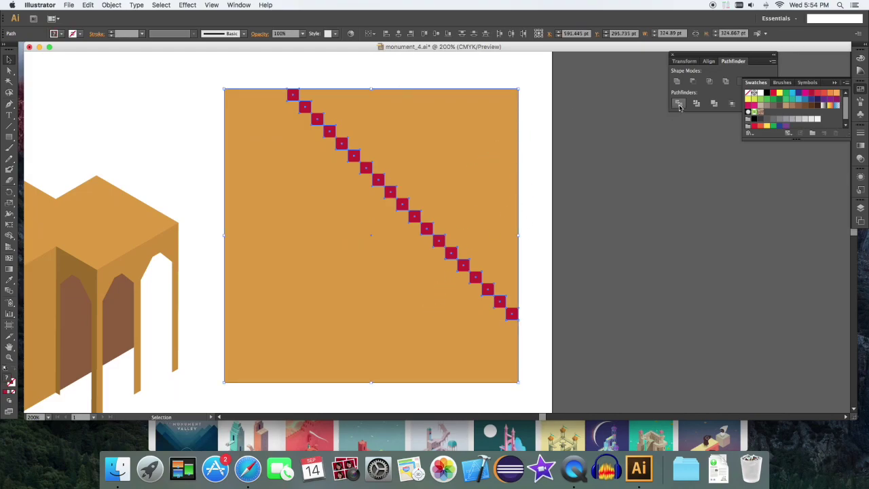
pyautogui.click(679, 104)
# - Isolate the lower-left stepped piece, removing the red squares and the orange piece above the diagonal
pyautogui.press('a')
pyautogui.click(537, 151)
pyautogui.click(278, 234)
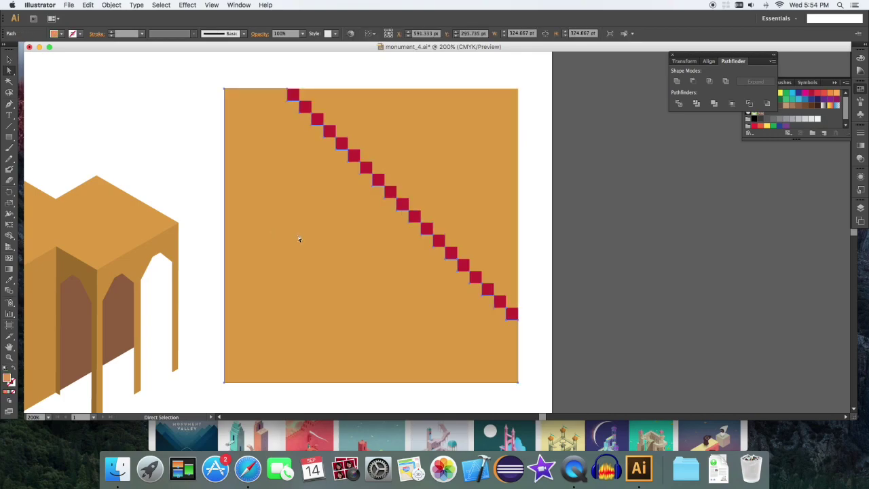
pyautogui.press('v')
pyautogui.click(217, 215)
pyautogui.click(324, 228)
pyautogui.press('Delete')
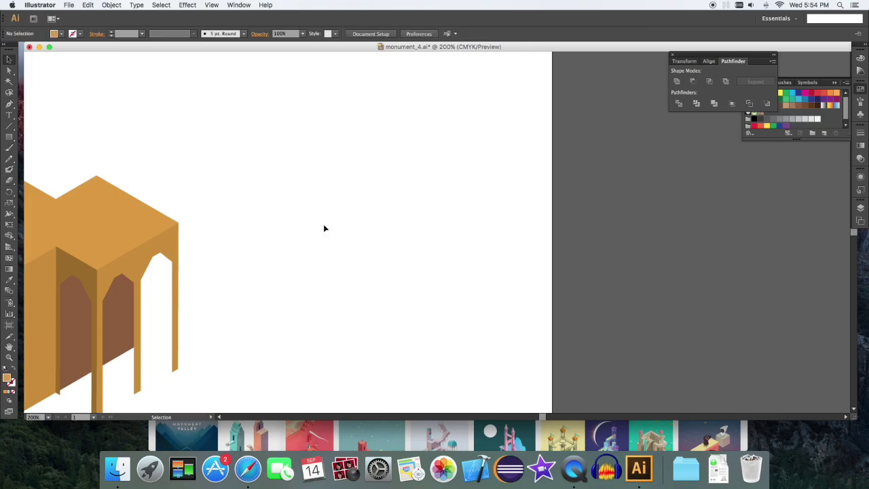
pyautogui.press('super+z')
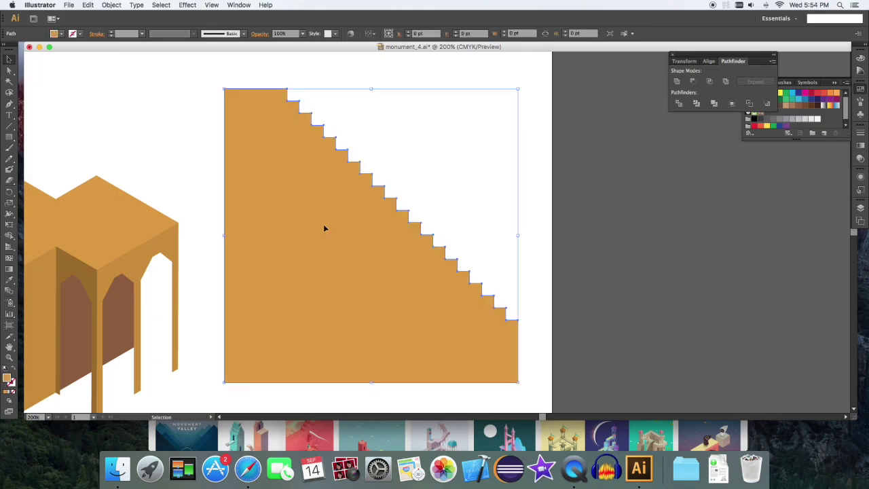
pyautogui.click(493, 175)
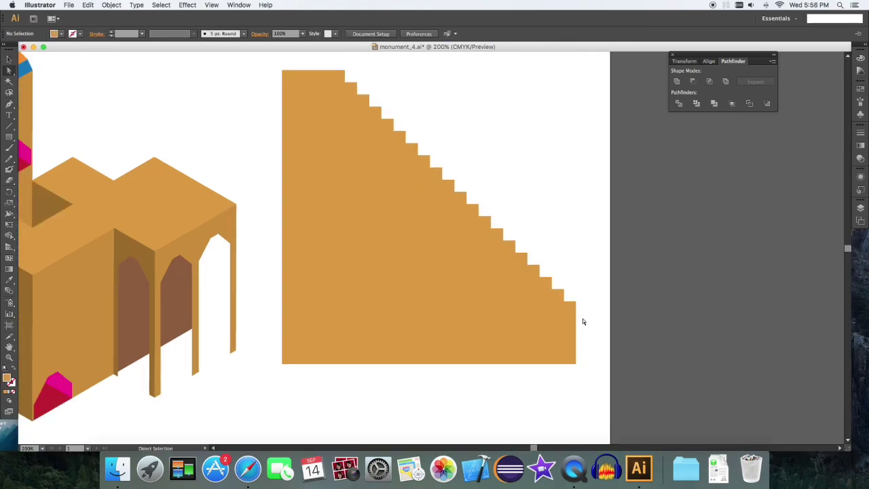
# - Select the two bottom corner points of the staircase profile and raise its lower edge by 20 pt
pyautogui.scroll(1, 583, 340)
pyautogui.moveTo(588, 401); pyautogui.dragTo(270, 359)
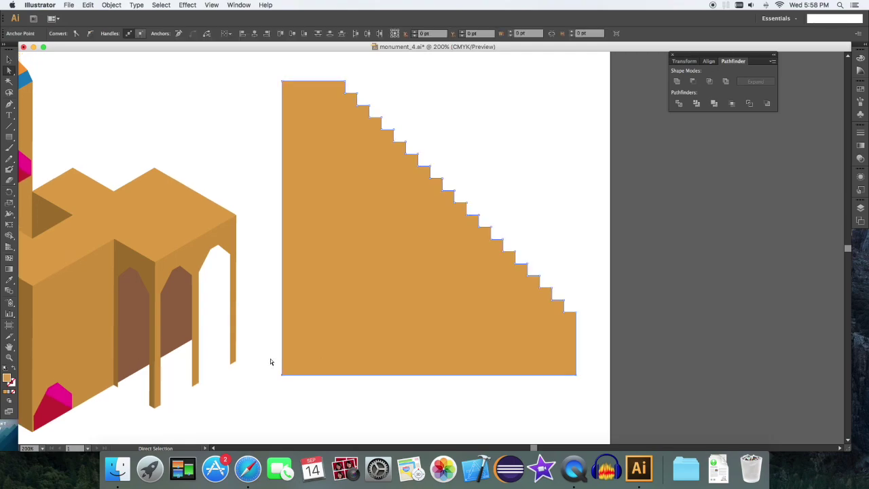
pyautogui.hotkey('shift', 'Up')
pyautogui.hotkey('shift', 'Up')
pyautogui.hotkey('shift', 'Up')
pyautogui.hotkey('shift', 'Down')
pyautogui.hotkey('shift', 'Down')
pyautogui.hotkey('shift', 'Up')
pyautogui.hotkey('shift', 'Down')
pyautogui.hotkey('shift', 'Up')
pyautogui.hotkey('shift', 'Down')
pyautogui.hotkey('shift', 'Up')
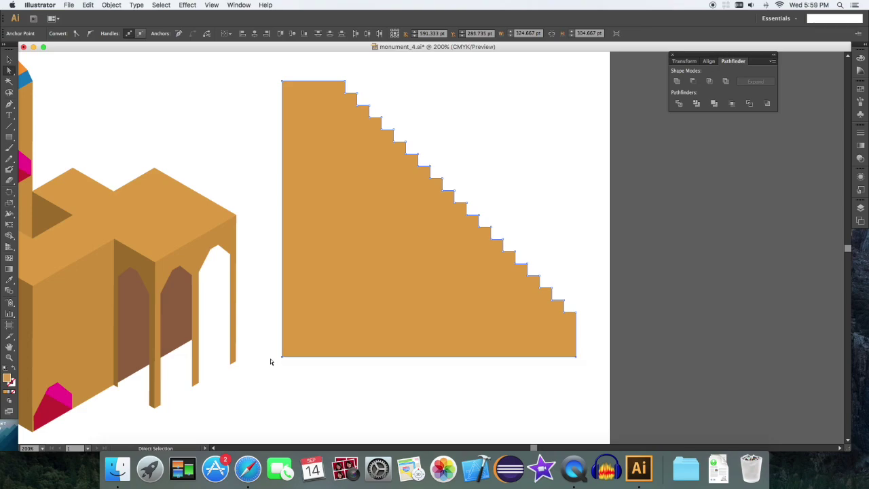
pyautogui.click(418, 393)
# - Draw a rectangle about 60 pt wide against the right end of the lowest step, matching its height, and group it with the staircase profile
pyautogui.press('m')
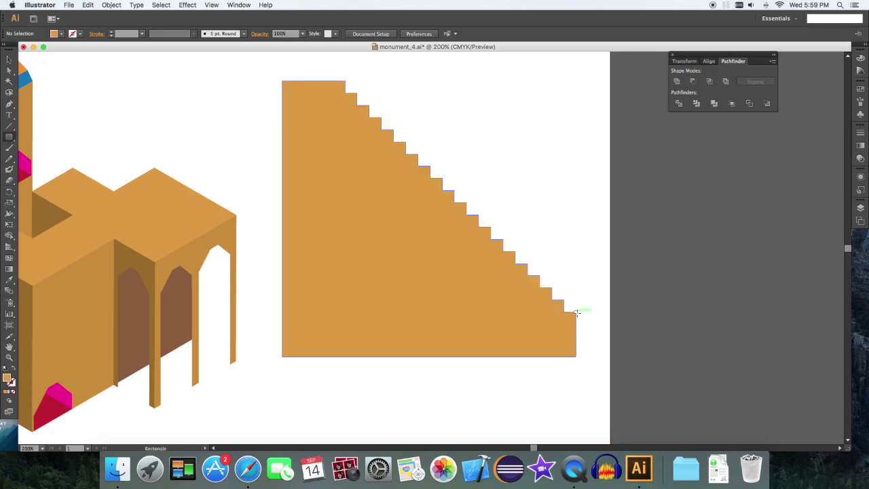
pyautogui.moveTo(576, 312); pyautogui.dragTo(630, 357)
pyautogui.press('v')
pyautogui.moveTo(687, 338); pyautogui.dragTo(367, 182)
pyautogui.press('super+g')
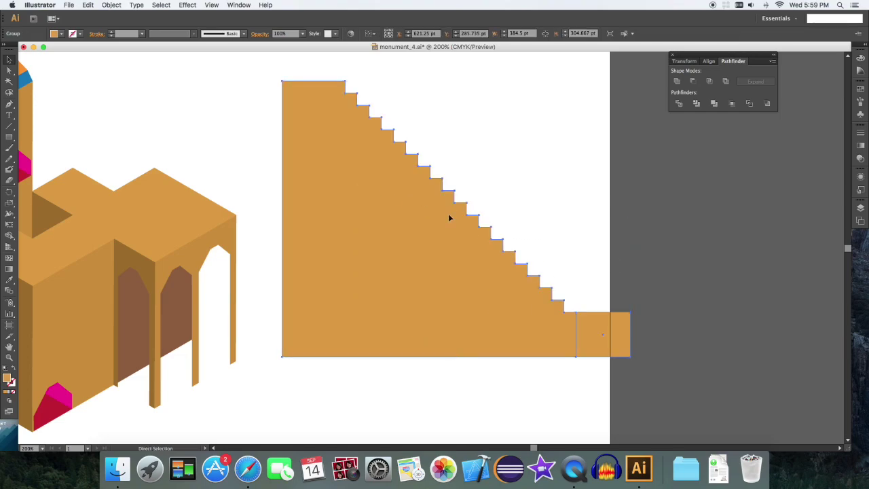
# - Apply 3D Extrude & Bevel to the staircase group with the Isometric Left position and an increased extrude depth for wider stairs
pyautogui.click(188, 4)
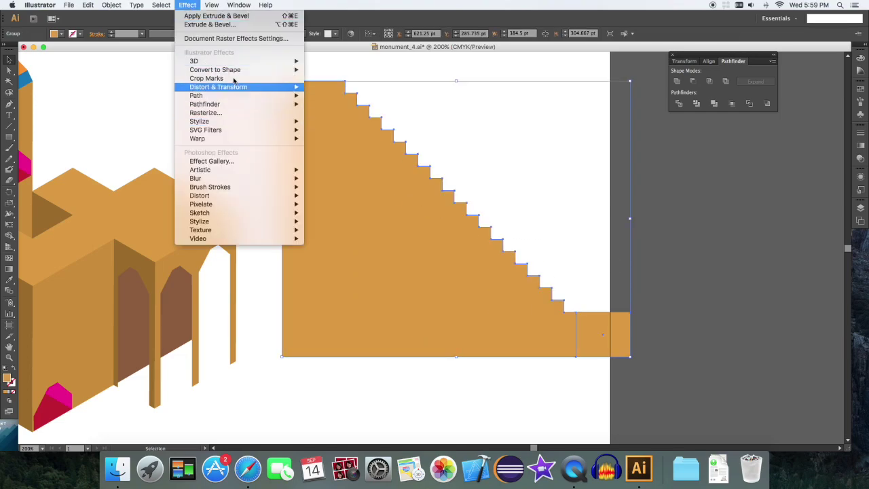
pyautogui.moveTo(233, 62)
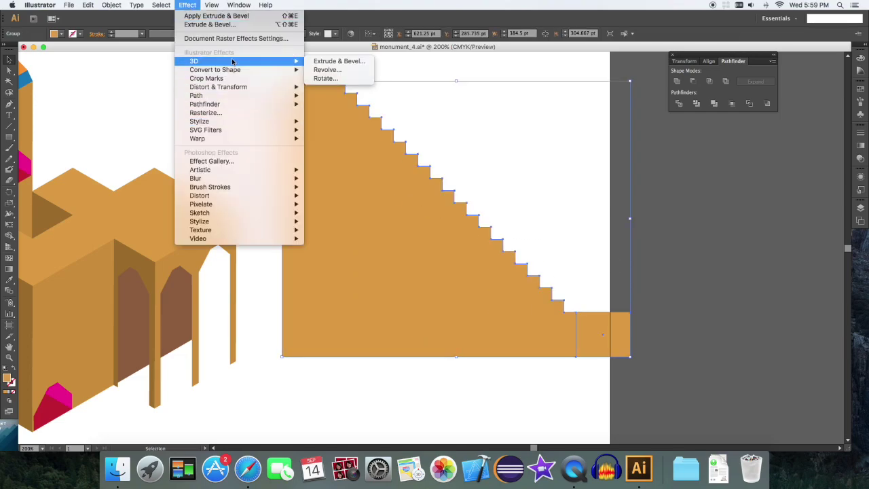
pyautogui.click(334, 61)
pyautogui.moveTo(487, 234); pyautogui.dragTo(786, 164)
pyautogui.click(619, 341)
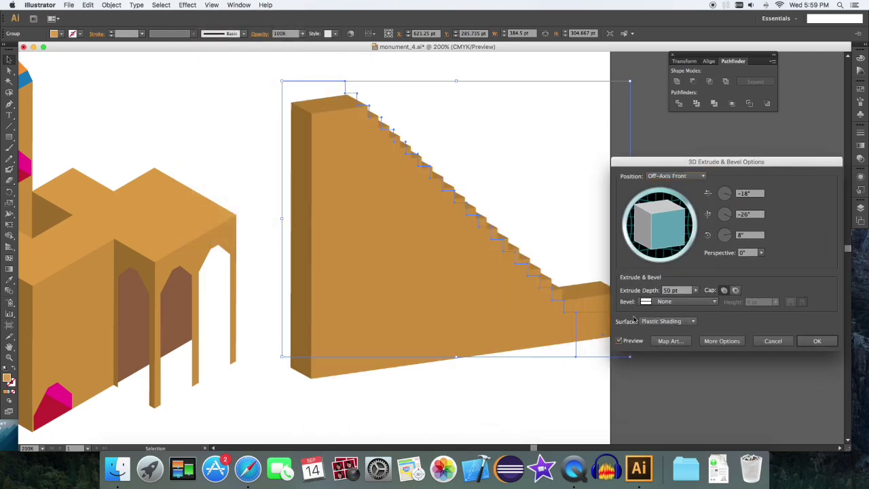
pyautogui.click(677, 176)
pyautogui.click(680, 322)
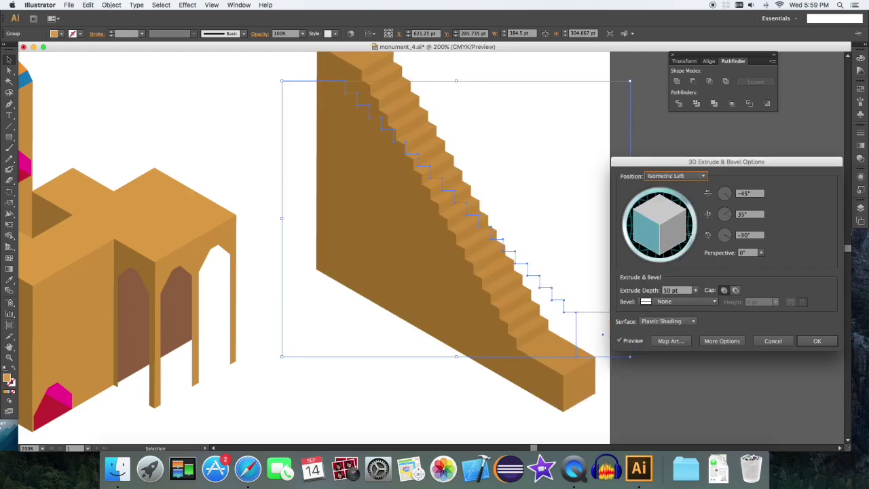
pyautogui.click(696, 291)
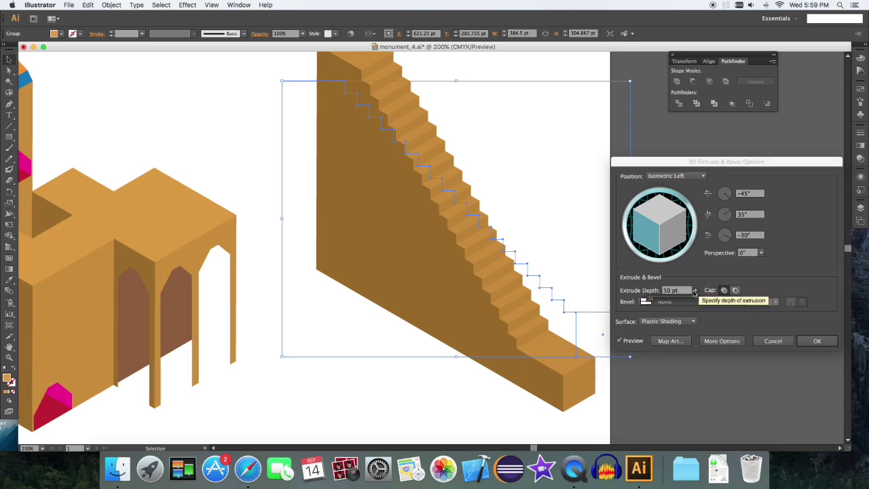
pyautogui.moveTo(648, 298); pyautogui.dragTo(651, 299)
pyautogui.press('Return')
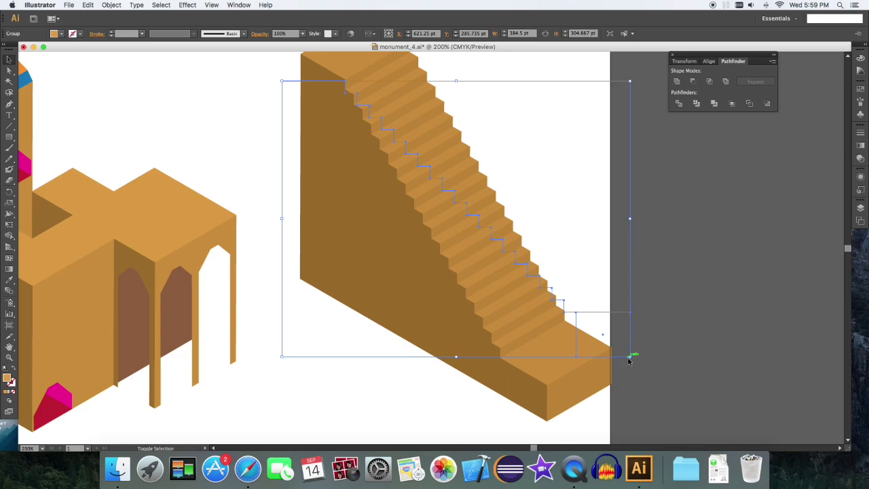
# - Scale the extruded staircase down proportionally to about 263 pt wide by 208 pt high
pyautogui.moveTo(630, 356); pyautogui.dragTo(503, 299)
pyautogui.scroll(5, 434, 297)
pyautogui.hscroll(-5, 435, 297)
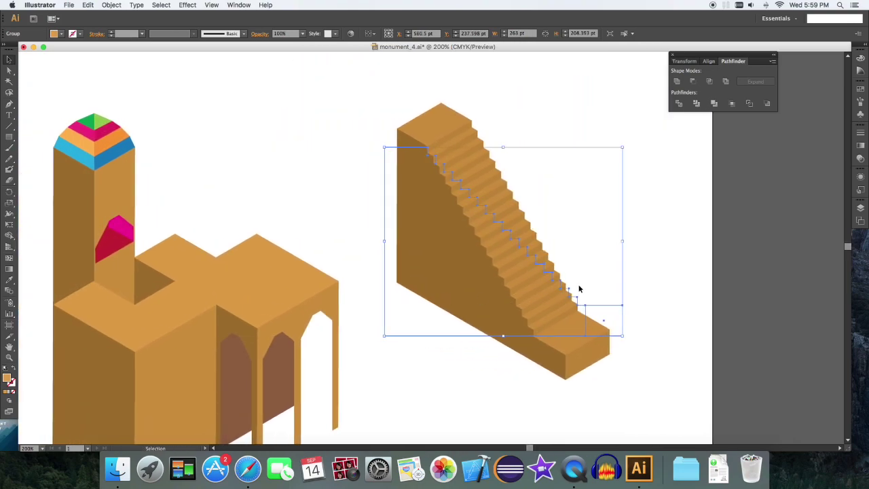
# - Copy the domed column without its pink recess and place the copy on the staircase's top platform
pyautogui.moveTo(54, 101); pyautogui.dragTo(178, 184)
pyautogui.scroll(3, 178, 181)
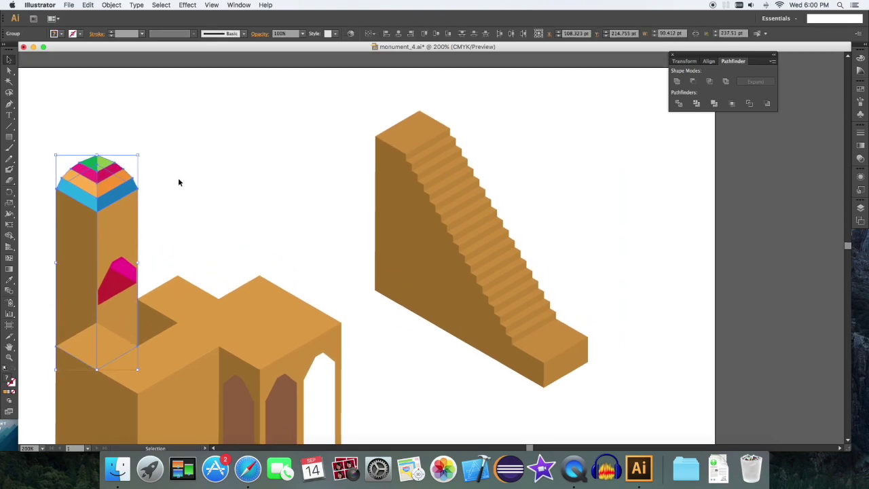
pyautogui.moveTo(124, 227); pyautogui.dragTo(315, 124)
pyautogui.scroll(5, 329, 125)
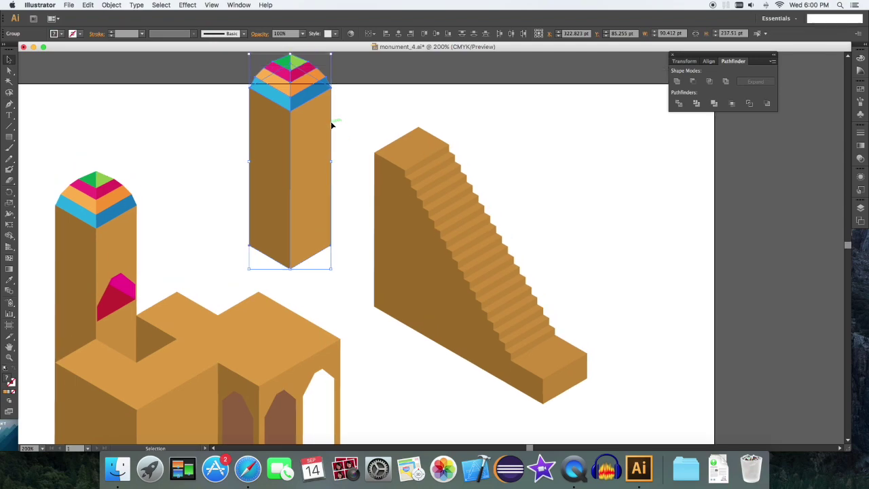
pyautogui.moveTo(303, 239); pyautogui.dragTo(417, 138)
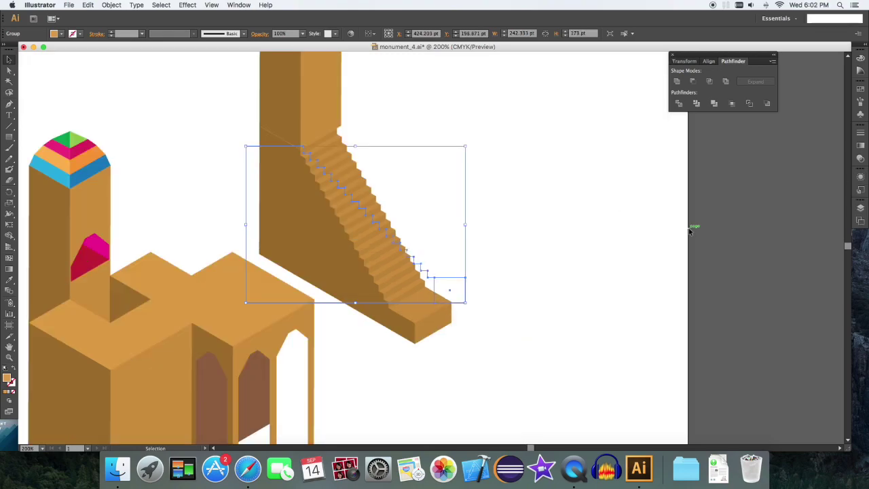
# - Edit the staircase's 3D Extrude & Bevel effect and set the extrude depth to 65 pt
pyautogui.press('super+plus')
pyautogui.moveTo(565, 202); pyautogui.dragTo(599, 281)
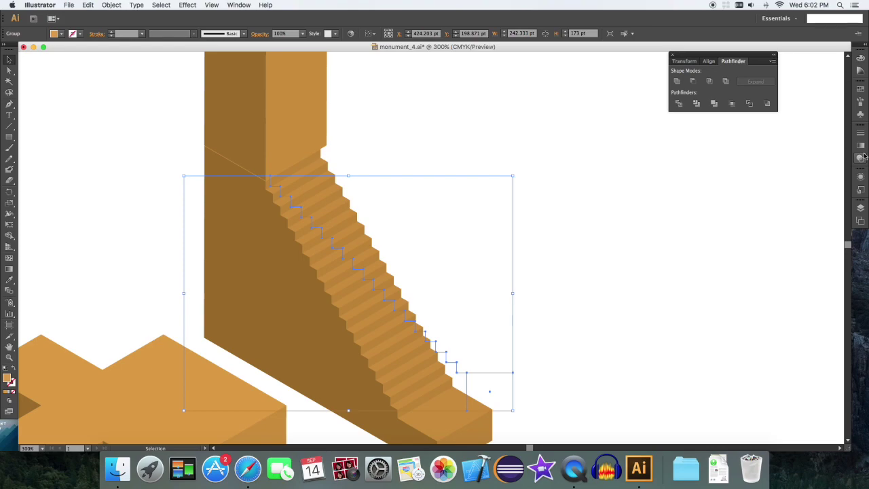
pyautogui.click(861, 176)
pyautogui.click(861, 178)
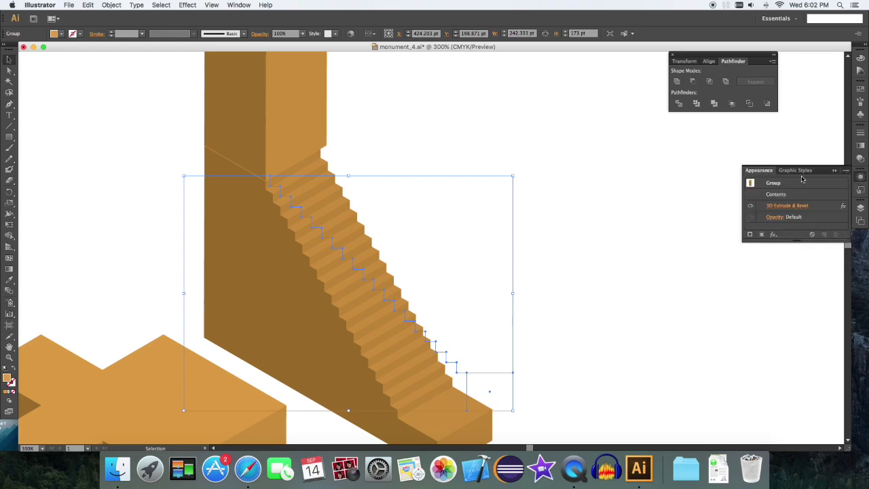
pyautogui.click(808, 206)
pyautogui.click(619, 341)
pyautogui.click(683, 290)
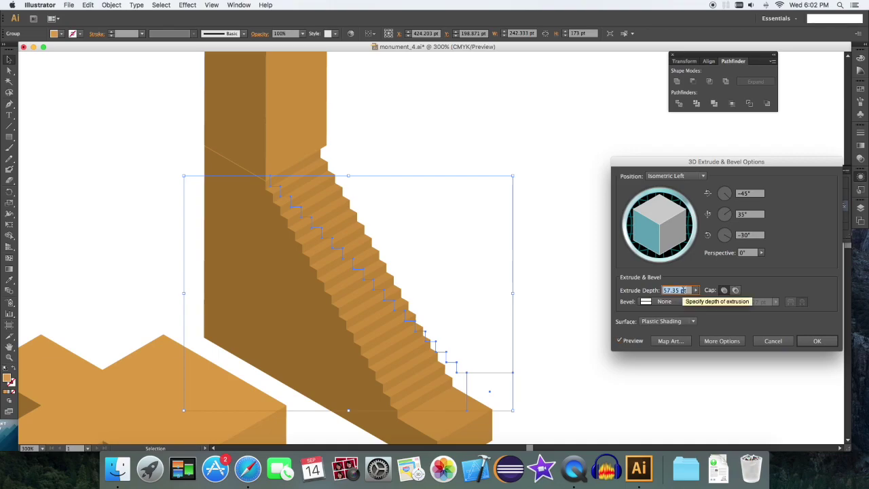
pyautogui.write('59')
pyautogui.press('Tab')
pyautogui.press('Up')
pyautogui.press('Up')
pyautogui.press('Up')
pyautogui.press('Up')
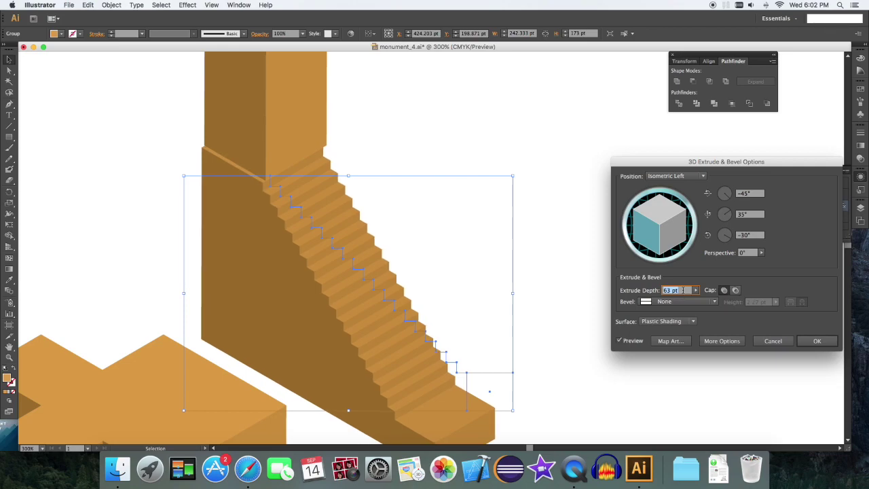
pyautogui.press('Up')
pyautogui.press('Up')
pyautogui.press('Return')
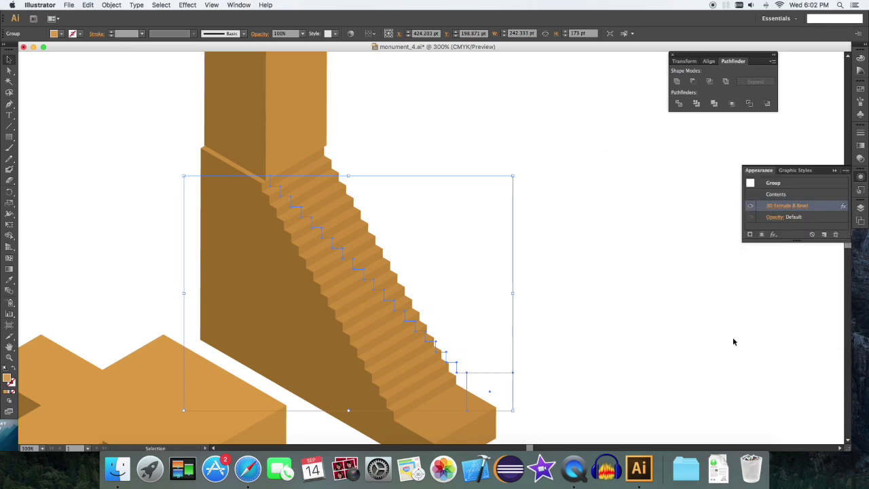
# - Nudge the staircase 3 pt right and 2 pt up so its upper platform lines up with the base of the column copy
pyautogui.press('Right')
pyautogui.press('Right')
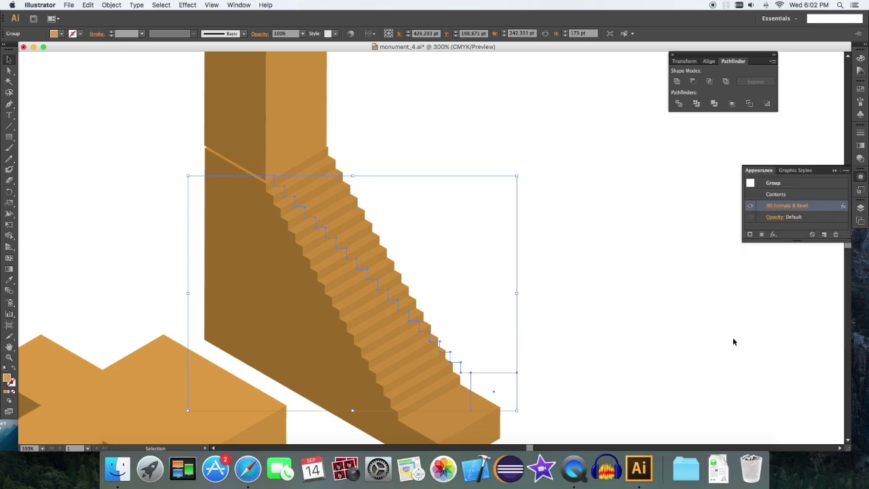
pyautogui.press('Up')
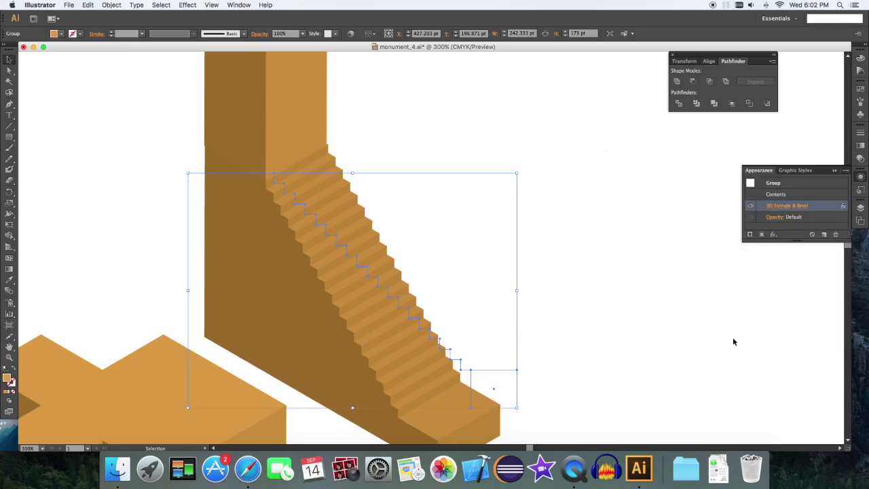
pyautogui.click(734, 342)
# - Check the reference artwork in Safari, return to Illustrator, and copy the first column's red recess shape onto the upper column's right face
pyautogui.press('super+0')
pyautogui.press('super+Tab')
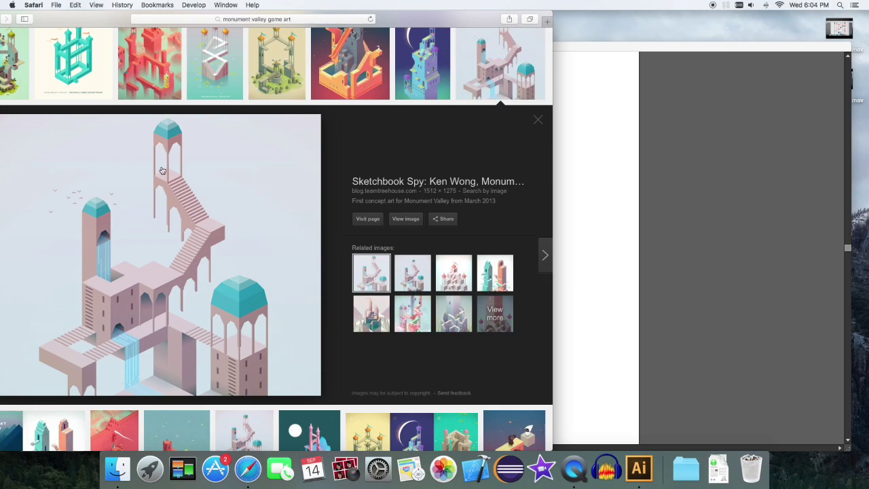
pyautogui.click(578, 170)
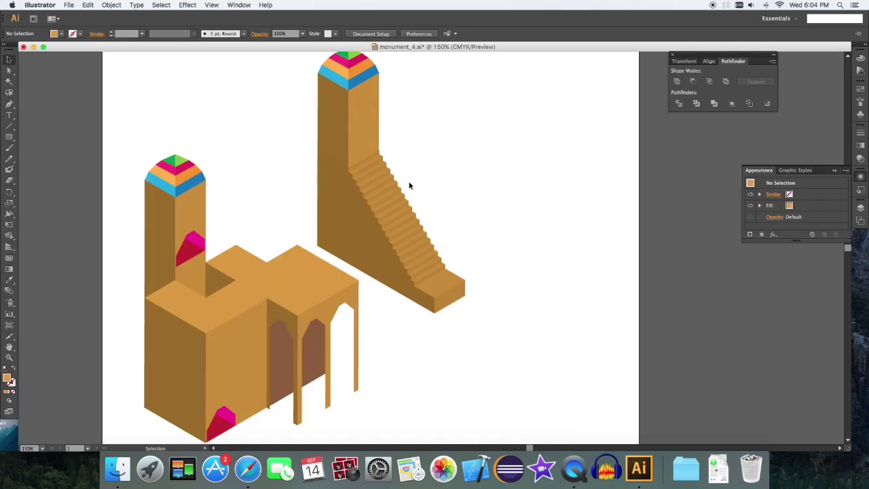
pyautogui.click(191, 248)
pyautogui.click(188, 255)
pyautogui.moveTo(190, 256); pyautogui.dragTo(378, 92)
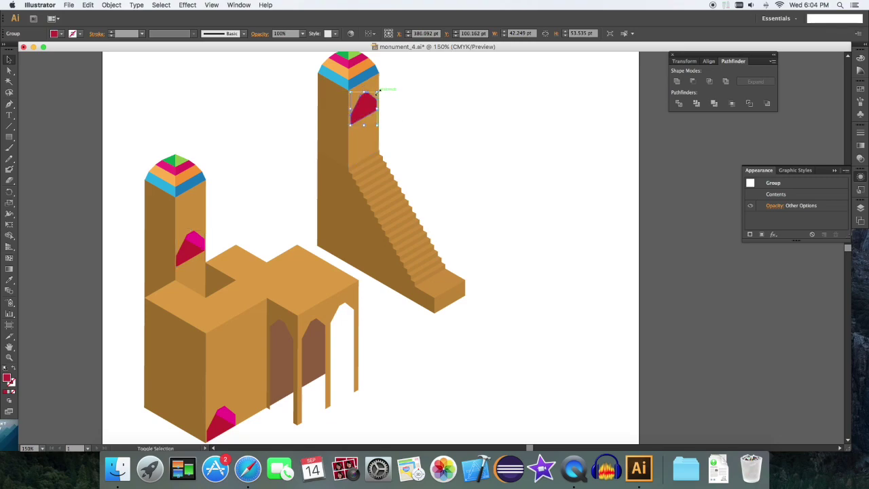
# - Scale the copied red recess shape down to about 38 pt wide by 48 pt high on the upper column's right face
pyautogui.click(423, 99)
pyautogui.press('super+equal')
pyautogui.click(452, 173)
pyautogui.moveTo(455, 178); pyautogui.dragTo(455, 180)
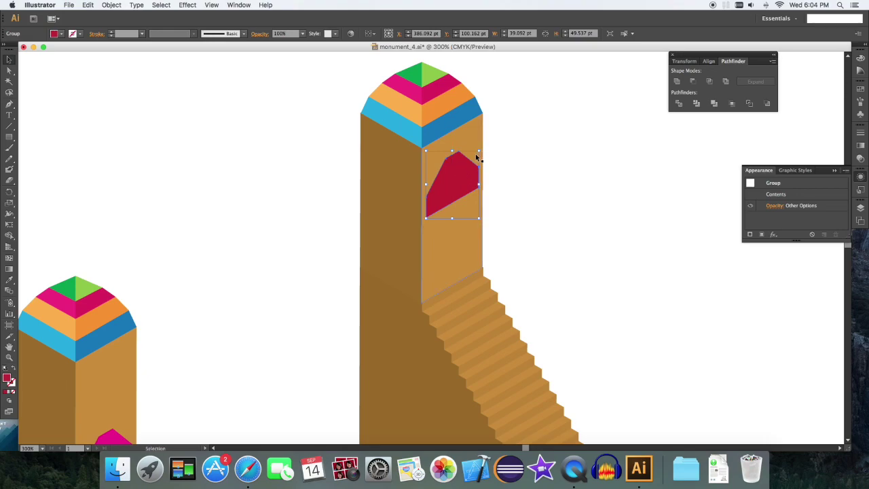
pyautogui.moveTo(478, 151); pyautogui.dragTo(478, 154)
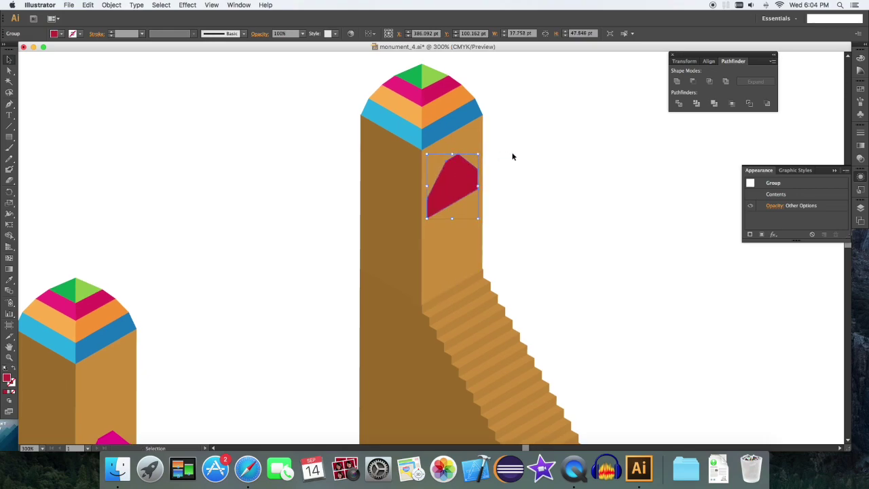
# - Stretch the red recess on the upper column's right face down to the platform, making it about 112 pt high
pyautogui.click(512, 173)
pyautogui.press('a')
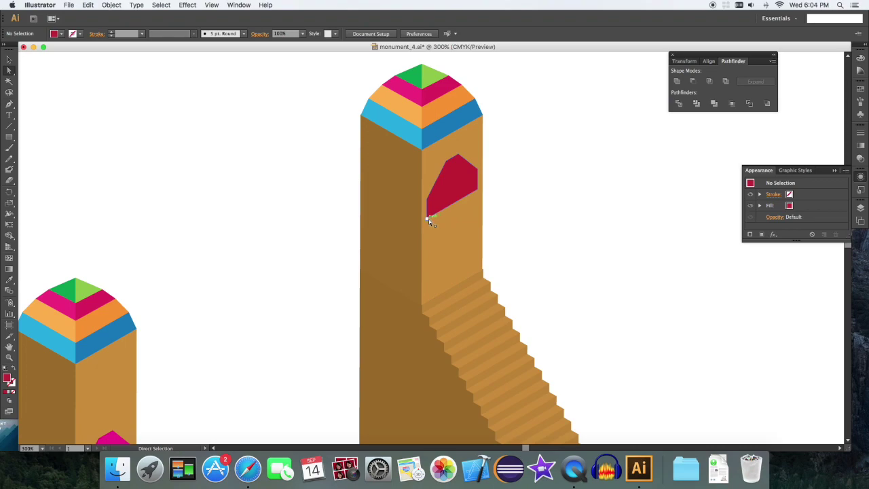
pyautogui.click(428, 219)
pyautogui.moveTo(478, 192); pyautogui.dragTo(477, 280)
pyautogui.press('v')
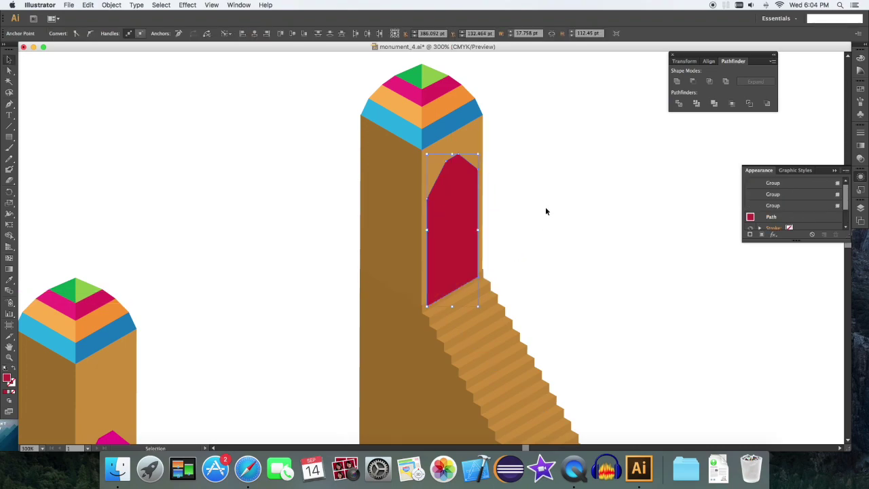
pyautogui.click(546, 207)
# - Copy the tall red arch onto the upper column's left face, reflect it about the vertical axis, and align it with the right one
pyautogui.click(458, 216)
pyautogui.moveTo(457, 223); pyautogui.dragTo(394, 208)
pyautogui.rightClick(391, 209)
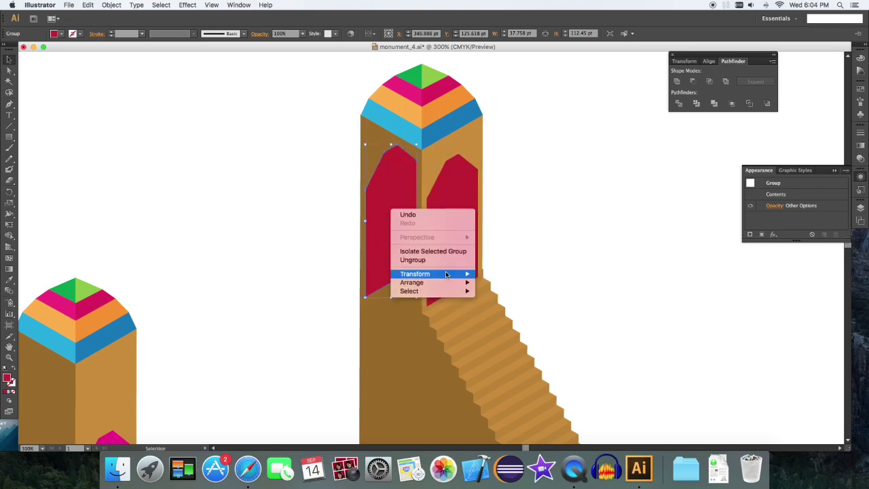
pyautogui.moveTo(442, 273)
pyautogui.click(503, 305)
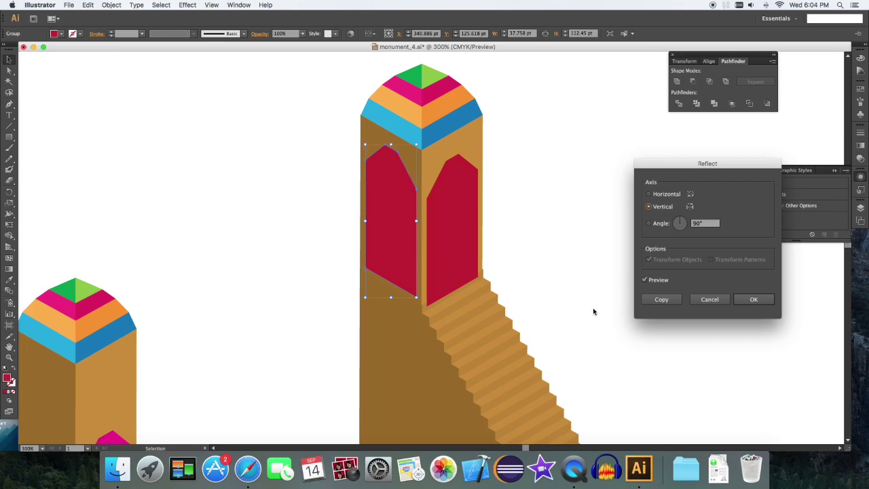
pyautogui.click(753, 299)
pyautogui.moveTo(393, 231); pyautogui.dragTo(383, 204)
pyautogui.click(509, 219)
pyautogui.click(615, 195)
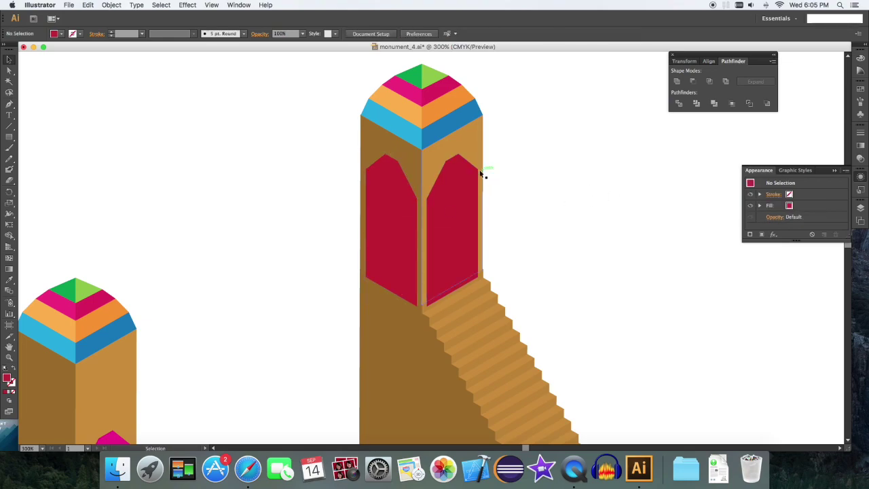
# - Ungroup the upper column's body into separate faces
pyautogui.click(384, 151)
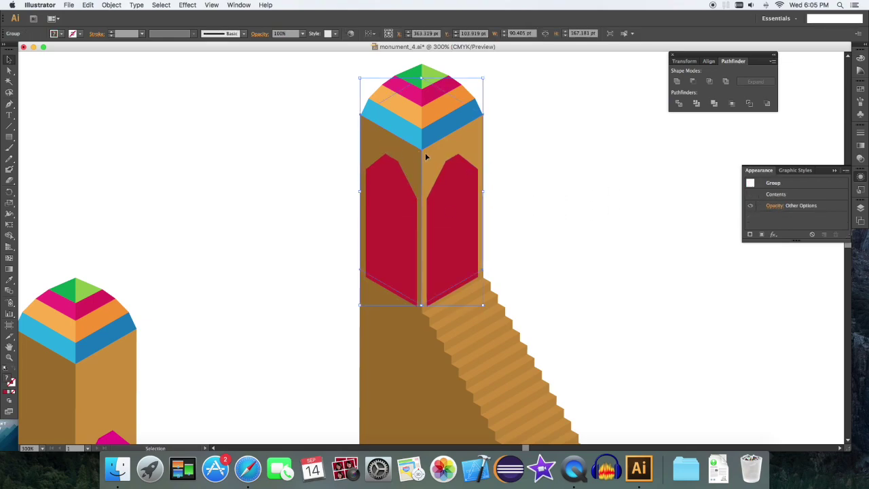
pyautogui.click(533, 146)
pyautogui.click(468, 149)
pyautogui.press('super+shift+g')
pyautogui.click(527, 154)
# - Cut the red arches out of the upper column's right and left faces with Pathfinder Minus Front
pyautogui.click(463, 149)
pyautogui.keyDown('shift'); pyautogui.click(455, 222); pyautogui.keyUp('shift')
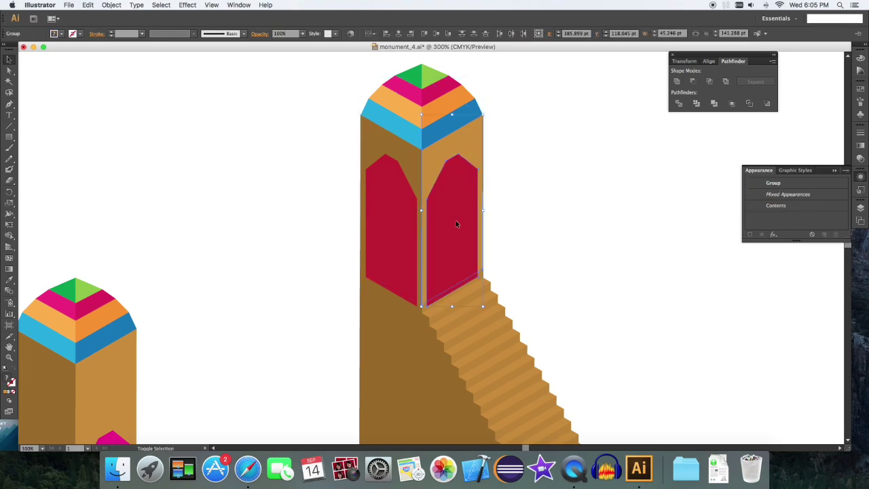
pyautogui.click(693, 83)
pyautogui.click(557, 154)
pyautogui.click(390, 202)
pyautogui.keyDown('shift'); pyautogui.click(390, 204); pyautogui.keyUp('shift')
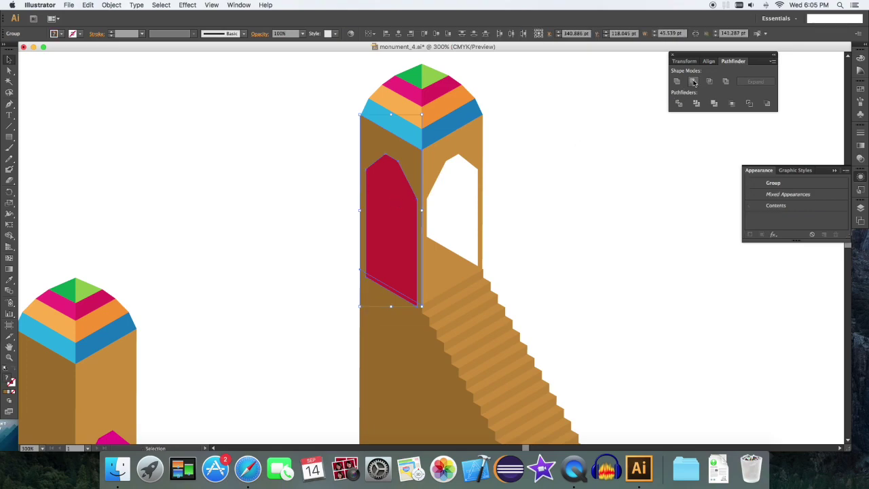
pyautogui.click(693, 83)
pyautogui.click(591, 150)
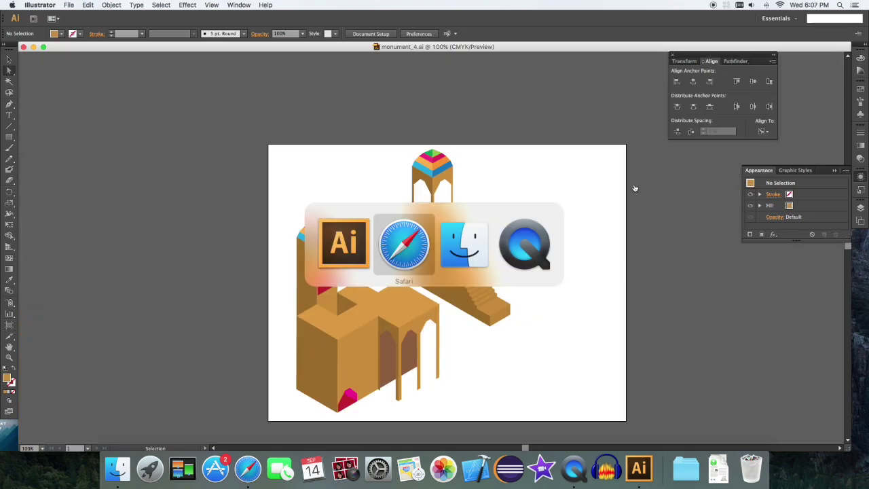
# - Check the reference artwork in Safari, return to Illustrator, and copy the first column's red recess shape onto the staircase's side wall
pyautogui.press('super+Tab')
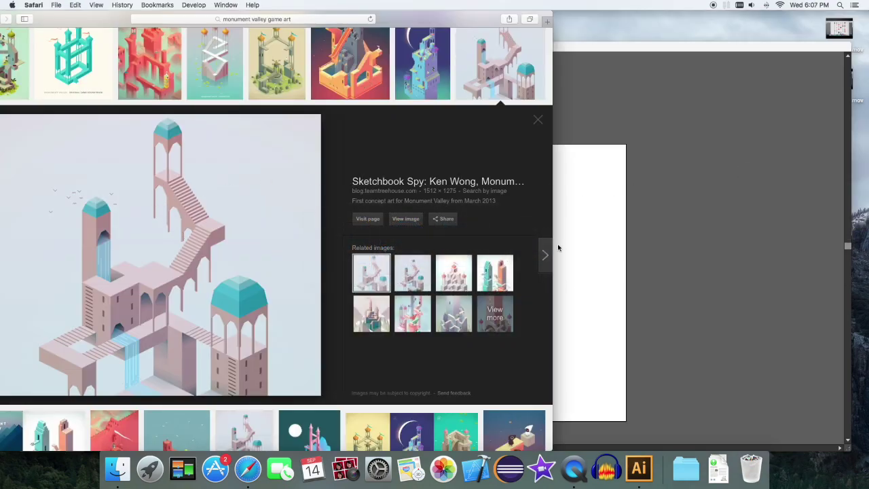
pyautogui.click(627, 233)
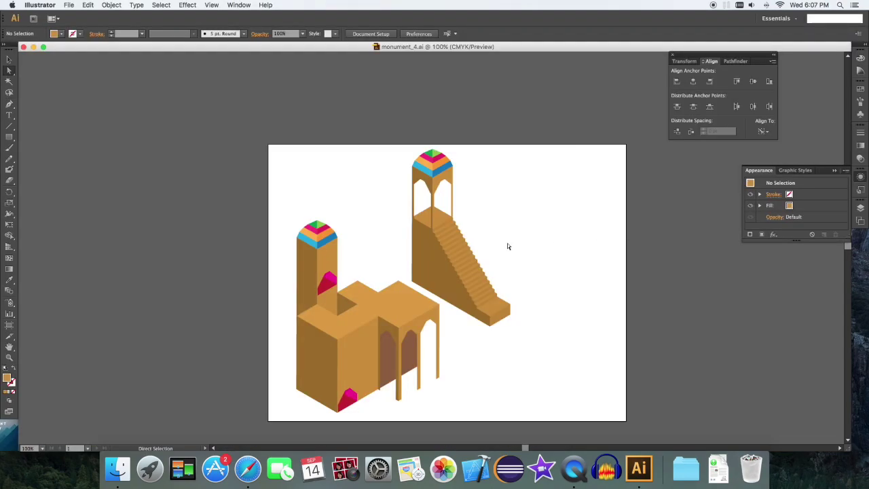
pyautogui.press('super+equal')
pyautogui.press('super+equal')
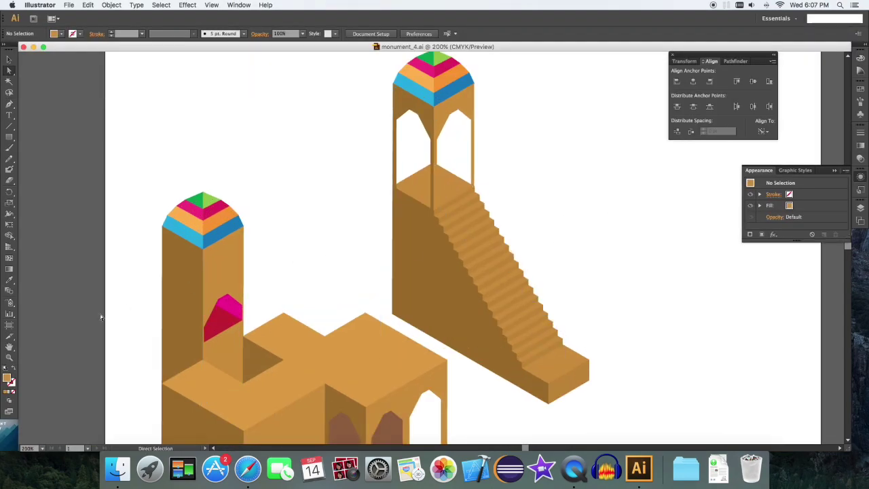
pyautogui.keyDown('alt'); pyautogui.click(220, 319); pyautogui.keyUp('alt')
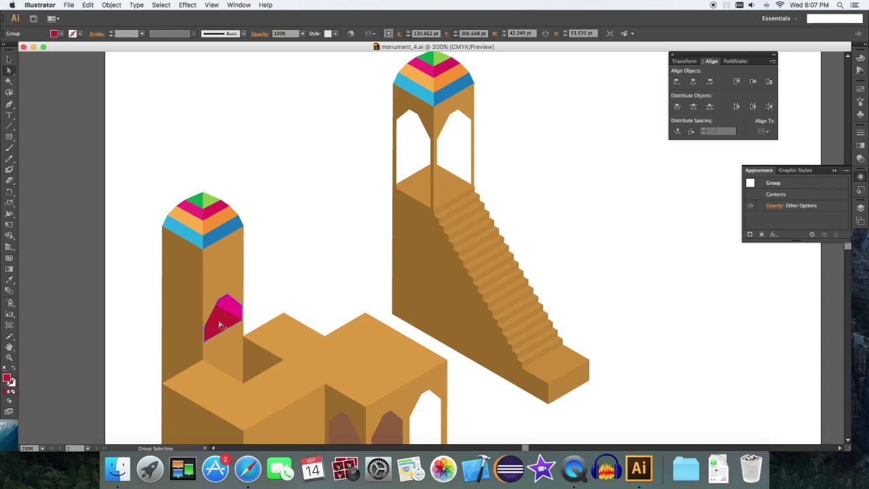
pyautogui.moveTo(219, 327); pyautogui.dragTo(413, 280)
# - Reflect the copied red shape about the vertical axis and adjust its position near the outer edge of the staircase's side wall
pyautogui.rightClick(419, 270)
pyautogui.moveTo(475, 334)
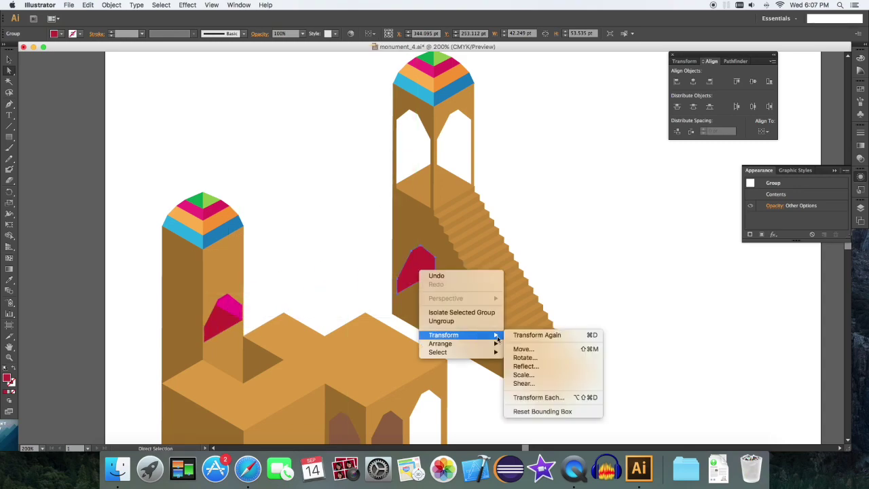
pyautogui.click(532, 363)
pyautogui.click(752, 299)
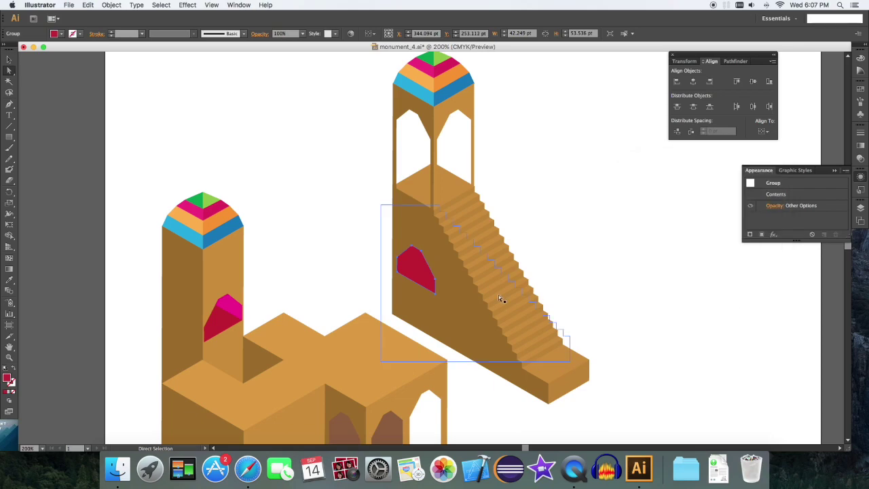
pyautogui.press('v')
pyautogui.click(359, 249)
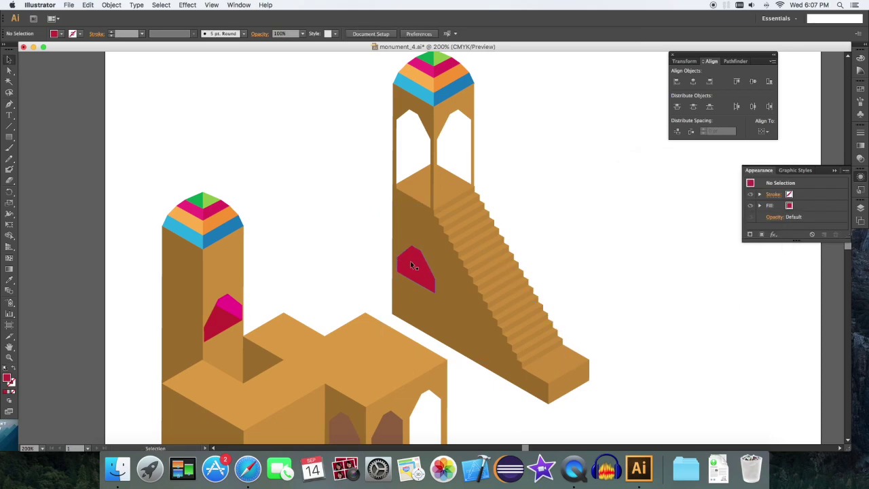
pyautogui.moveTo(412, 262); pyautogui.dragTo(411, 266)
# - Extend the lower edge of the red shape past the base of the staircase wall, making an arch about 103 pt high
pyautogui.scroll(-3, 410, 265)
pyautogui.press('a')
pyautogui.click(395, 241)
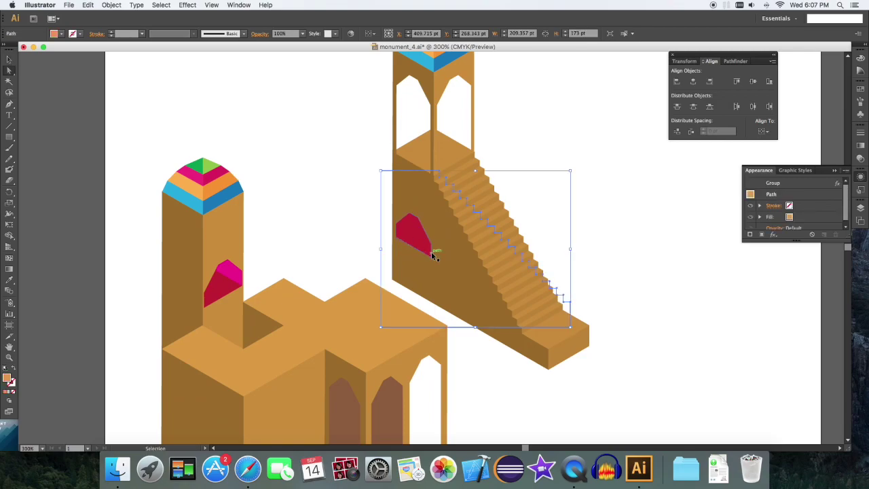
pyautogui.press('super+plus')
pyautogui.click(381, 234)
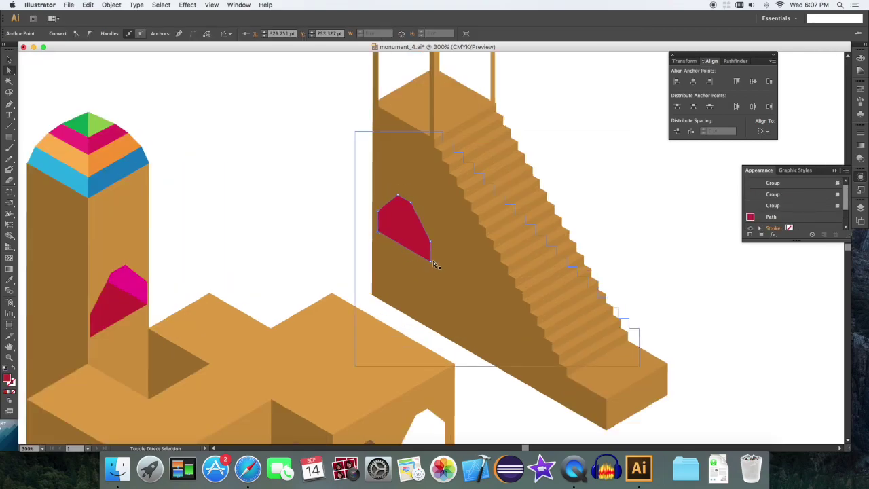
pyautogui.moveTo(433, 263); pyautogui.dragTo(431, 333)
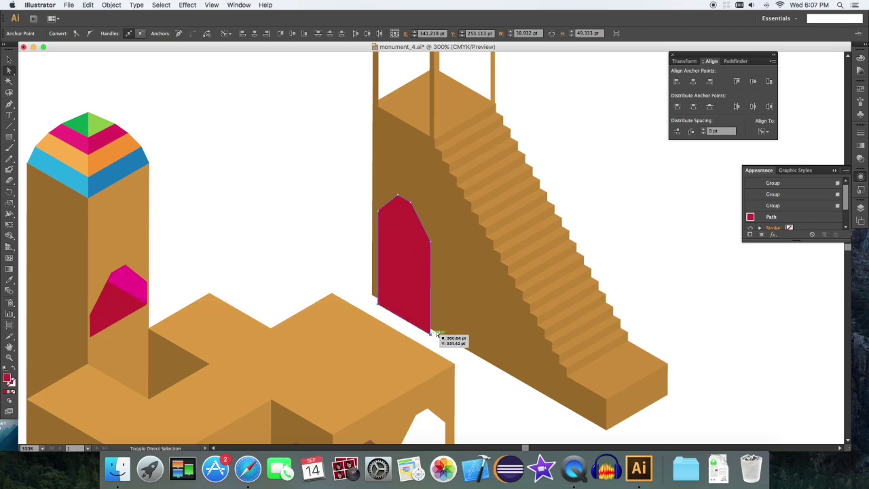
pyautogui.press('v')
pyautogui.click(647, 255)
# - Duplicate the red arch about 43 pt to the right and 38 pt down along the staircase's side wall
pyautogui.click(406, 269)
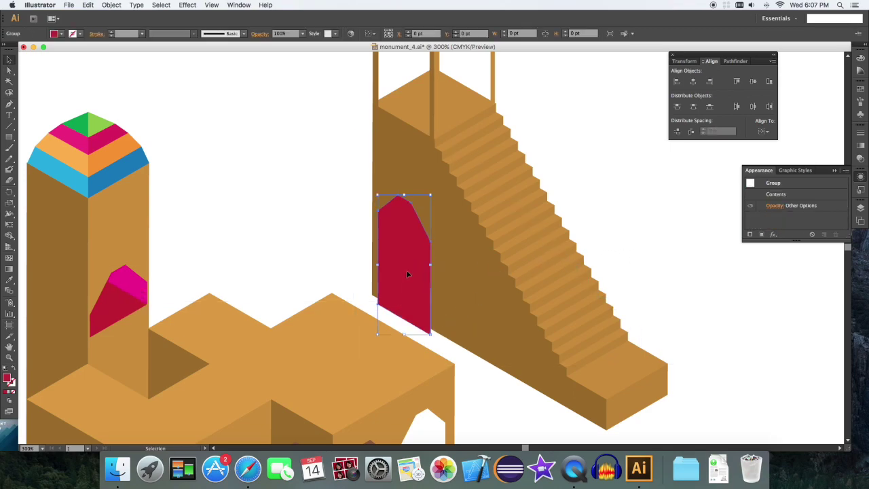
pyautogui.moveTo(410, 276); pyautogui.dragTo(468, 328)
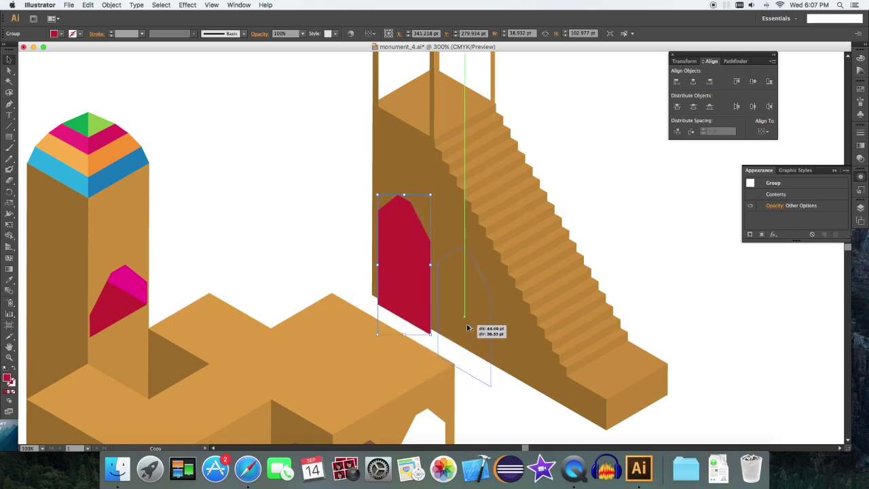
pyautogui.moveTo(467, 328); pyautogui.dragTo(468, 328)
pyautogui.click(688, 271)
pyautogui.click(474, 306)
pyautogui.press('Left')
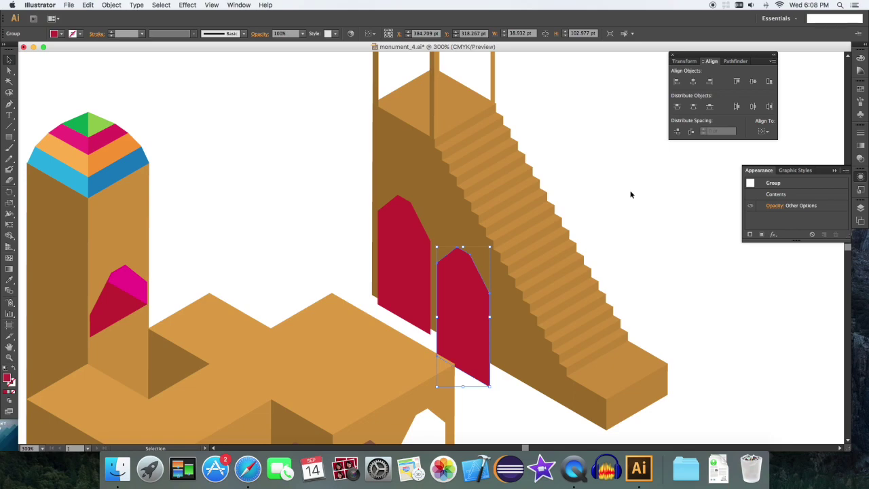
# - Duplicate the second red arch about 43 pt to the right and 60 pt down, below the lower stairs
pyautogui.moveTo(464, 325); pyautogui.dragTo(523, 405)
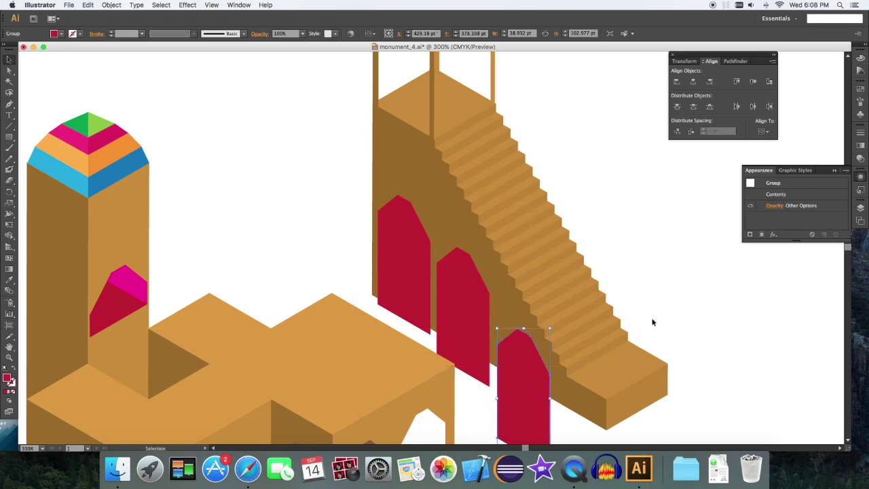
pyautogui.click(674, 310)
pyautogui.click(523, 373)
pyautogui.press('Left')
pyautogui.press('Left')
pyautogui.press('Right')
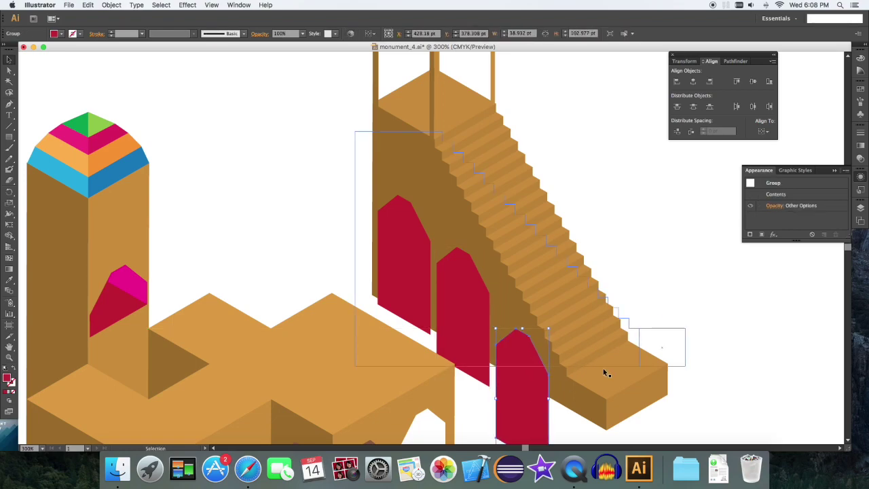
pyautogui.click(650, 248)
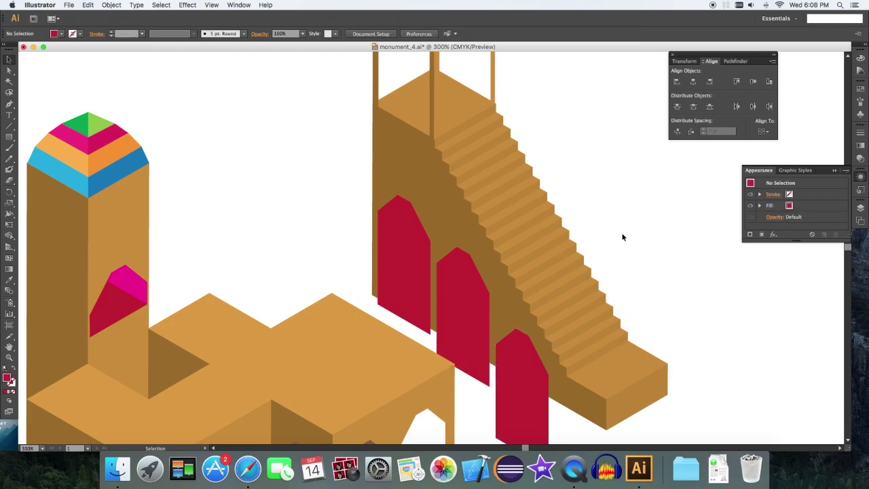
# - Expand the appearance of the extruded staircase into editable shapes
pyautogui.click(427, 192)
pyautogui.press('super+minus')
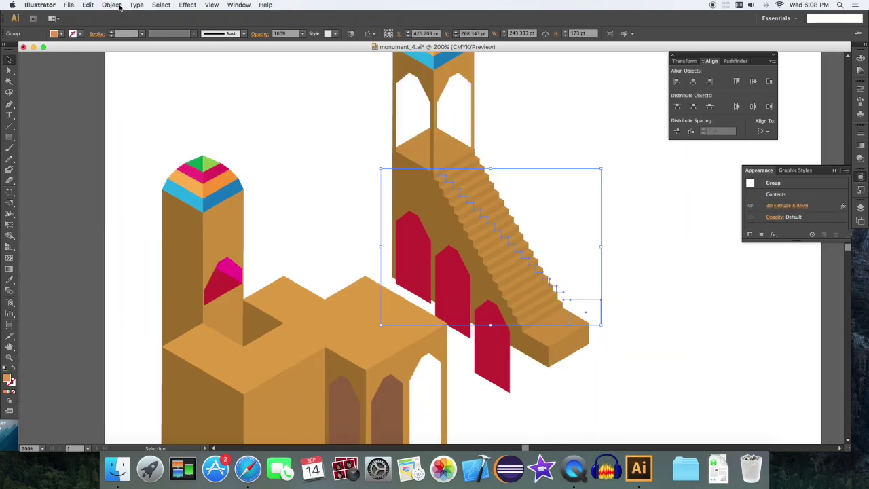
pyautogui.click(111, 5)
pyautogui.click(135, 104)
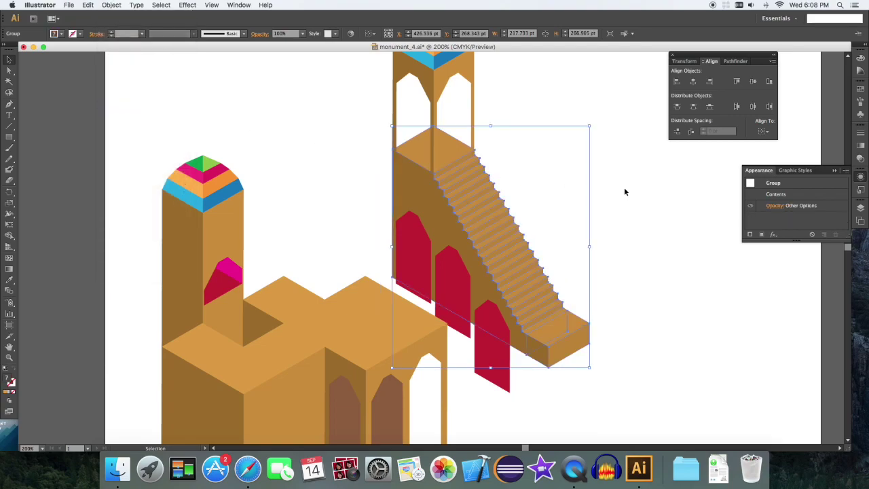
pyautogui.click(644, 203)
# - Ungroup the expanded staircase repeatedly to separate its side wall from the steps
pyautogui.click(414, 201)
pyautogui.press('shift+super+g')
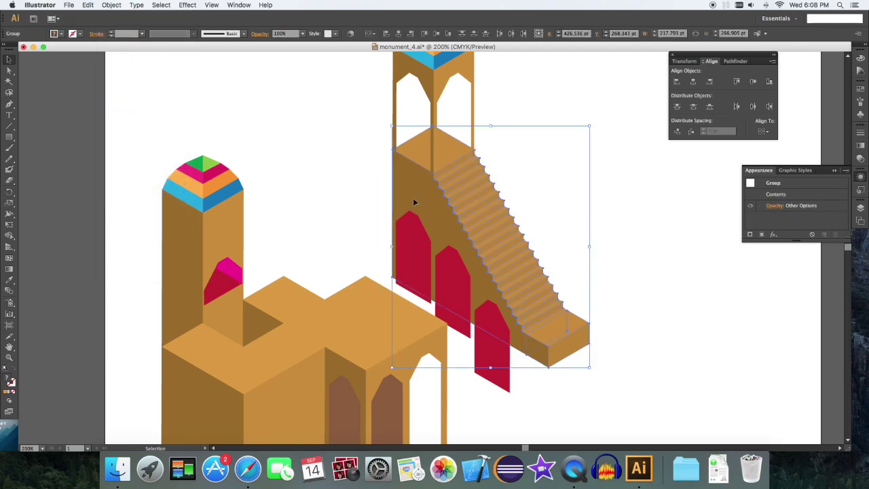
pyautogui.click(655, 192)
pyautogui.click(421, 205)
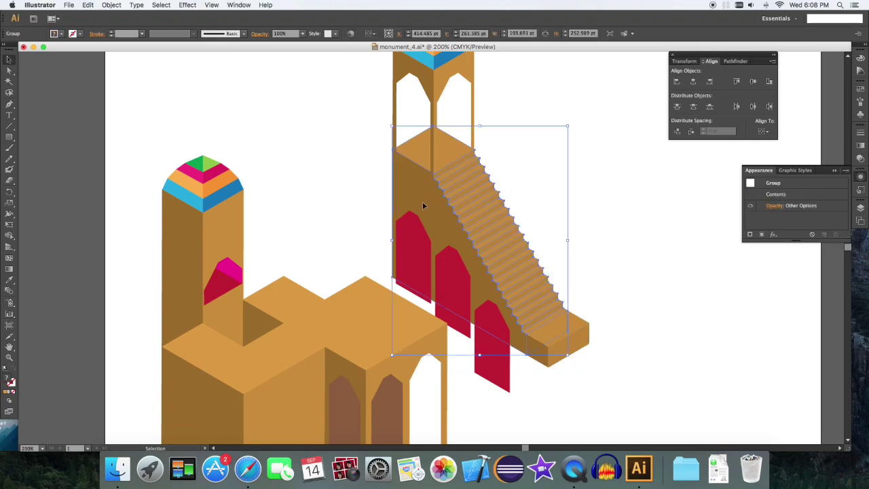
pyautogui.press('super+shift+a')
pyautogui.click(422, 206)
pyautogui.click(623, 190)
# - Select the staircase's side wall with the three red arches and split them with Pathfinder Divide
pyautogui.click(433, 205)
pyautogui.keyDown('shift'); pyautogui.click(415, 237); pyautogui.keyUp('shift')
pyautogui.keyDown('shift'); pyautogui.click(448, 275); pyautogui.keyUp('shift')
pyautogui.keyDown('shift'); pyautogui.click(489, 310); pyautogui.keyUp('shift')
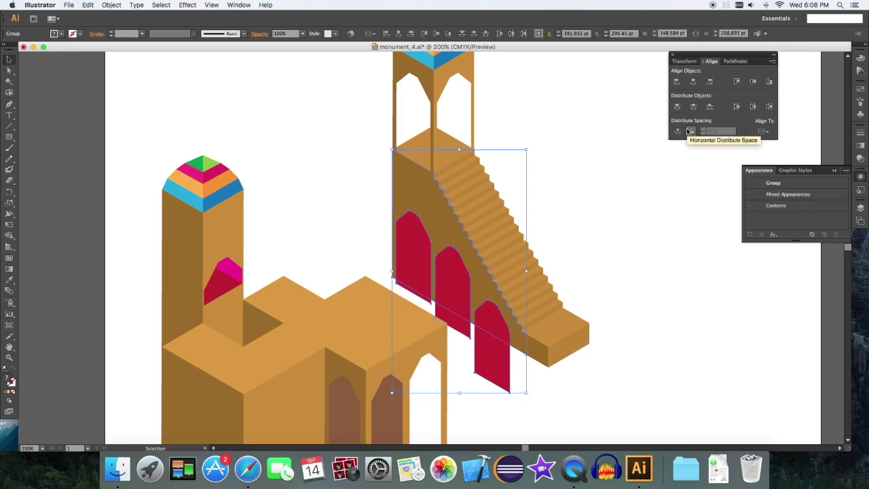
pyautogui.click(735, 63)
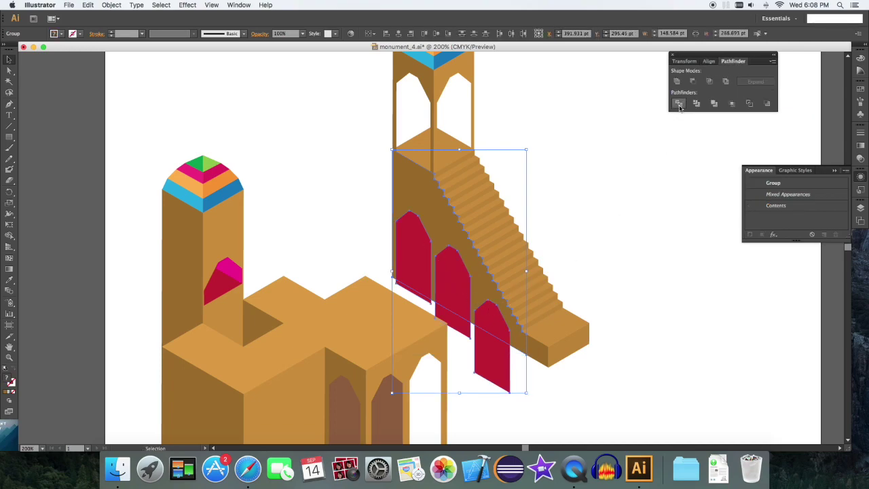
pyautogui.click(679, 107)
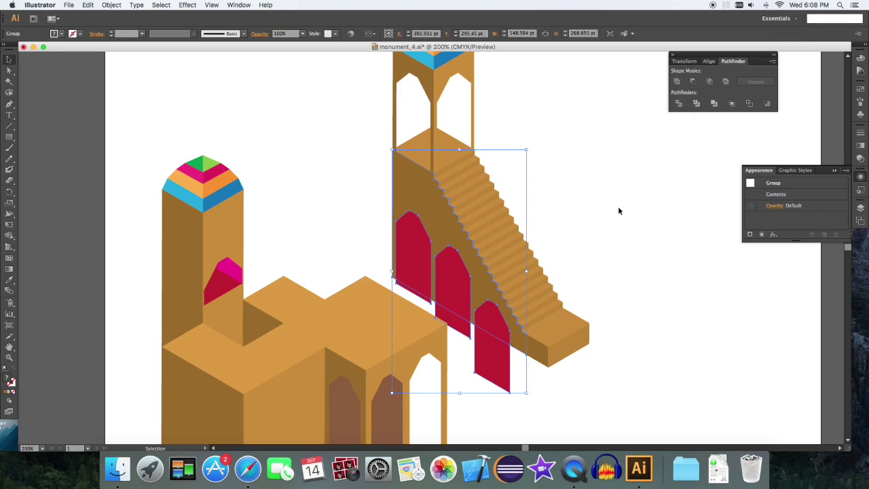
# - Cut the divided side wall, delete the leftover red arch pieces, and paste the wall back in place in front
pyautogui.press('a')
pyautogui.click(597, 213)
pyautogui.click(426, 205)
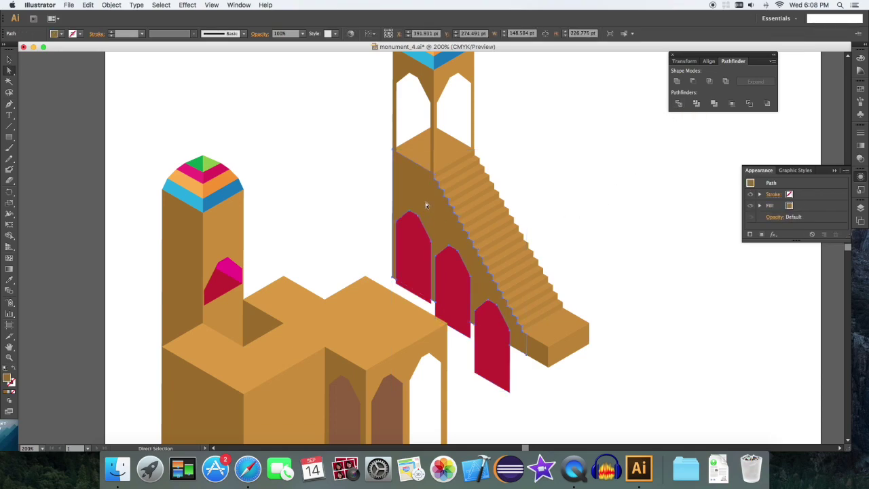
pyautogui.press('v')
pyautogui.click(394, 196)
pyautogui.press('Delete')
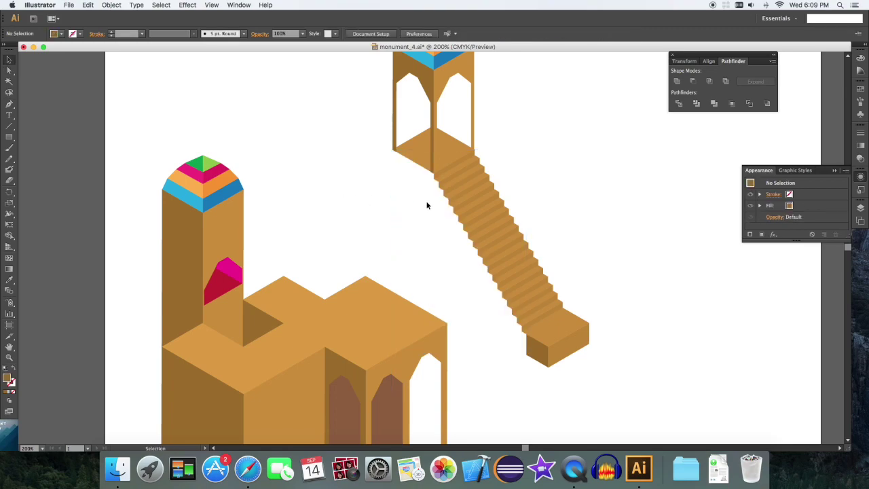
pyautogui.press('super+f')
pyautogui.click(602, 204)
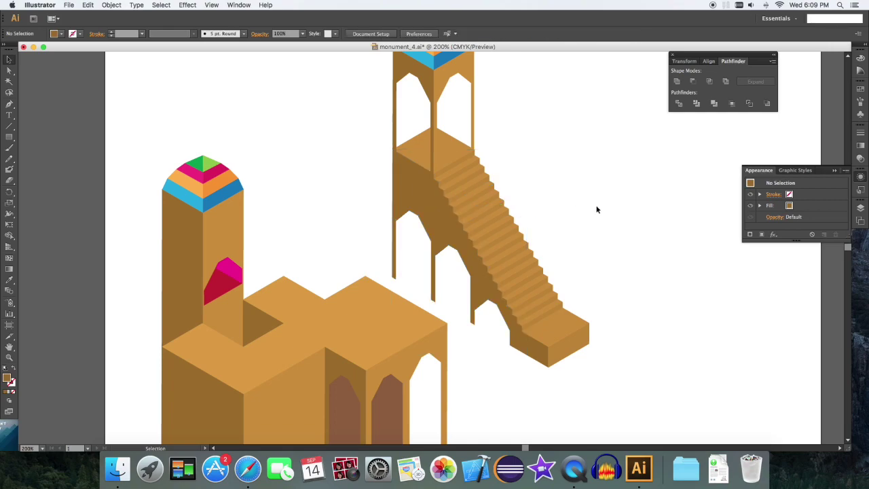
# - Select the expanded upper staircase parts, excluding the faces of the landing block at its foot, and group them
pyautogui.press('super+minus')
pyautogui.click(478, 213)
pyautogui.click(519, 207)
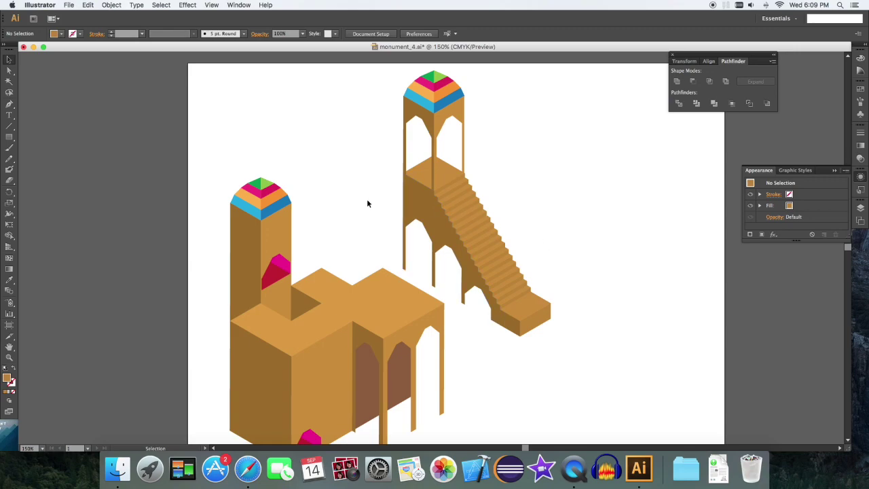
pyautogui.click(467, 194)
pyautogui.click(576, 279)
pyautogui.moveTo(587, 332); pyautogui.dragTo(448, 177)
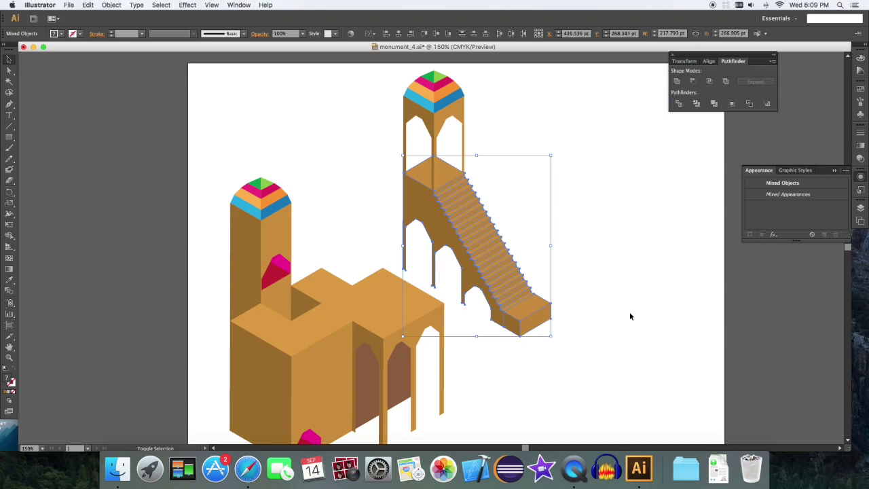
pyautogui.keyDown('shift'); pyautogui.click(545, 328); pyautogui.keyUp('shift')
pyautogui.keyDown('shift'); pyautogui.click(529, 310); pyautogui.keyUp('shift')
pyautogui.keyDown('shift'); pyautogui.click(539, 323); pyautogui.keyUp('shift')
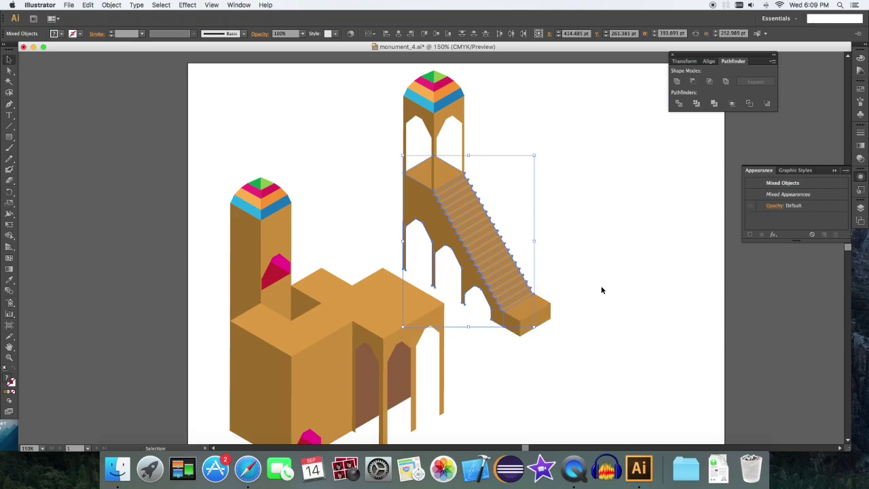
pyautogui.press('super+g')
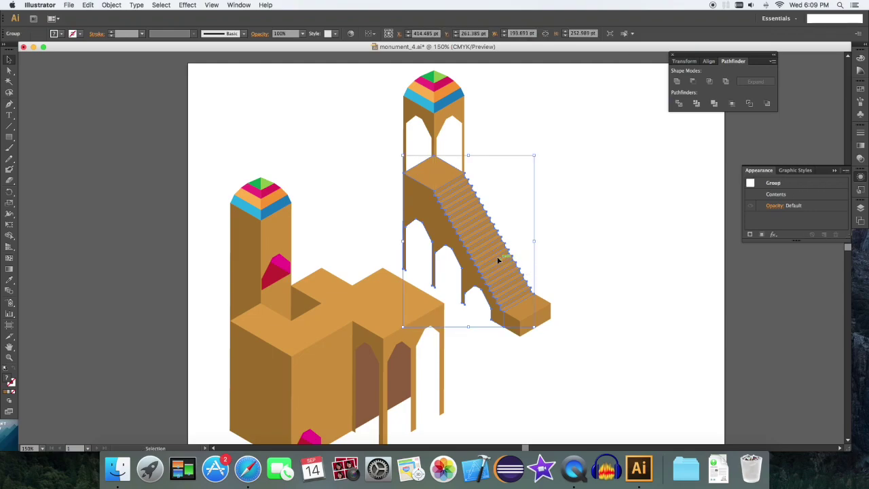
# - Duplicate the staircase group below the original and reflect the copy across the vertical axis
pyautogui.moveTo(478, 254); pyautogui.dragTo(543, 352)
pyautogui.rightClick(543, 353)
pyautogui.moveTo(577, 420)
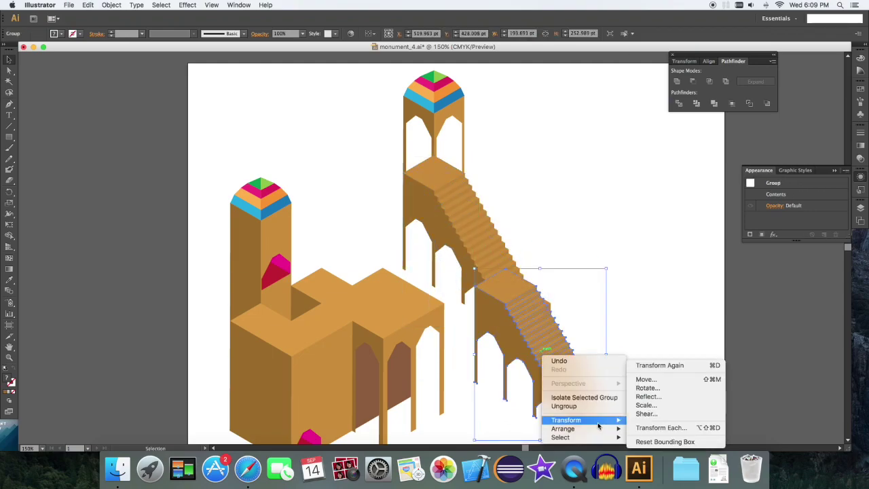
pyautogui.click(652, 396)
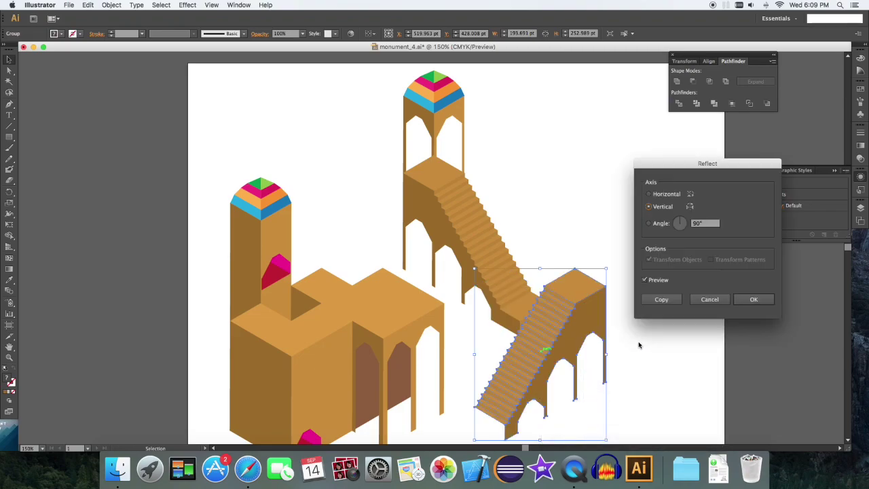
pyautogui.click(754, 299)
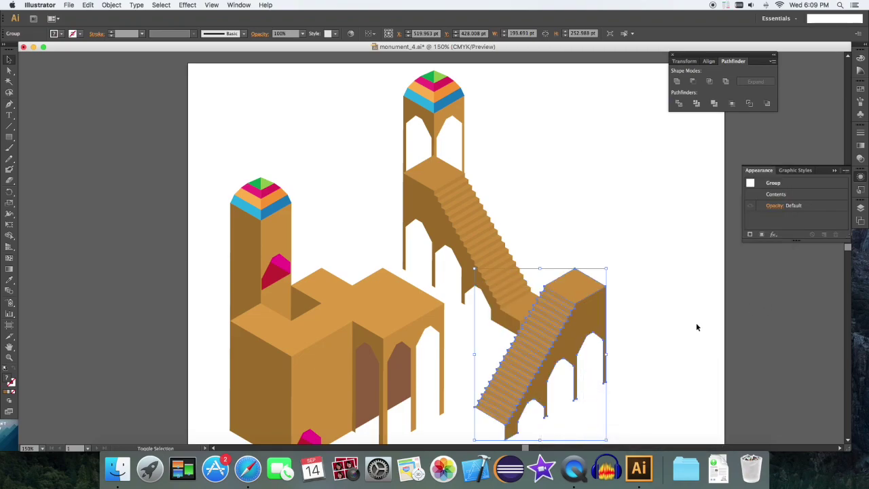
# - Nudge the mirrored staircase down and to the left until its top platform overlaps the upper staircase's landing block
pyautogui.hotkey('shift', 'Down')
pyautogui.hotkey('shift', 'Down')
pyautogui.hotkey('shift', 'Down')
pyautogui.hotkey('shift', 'Down')
pyautogui.hotkey('shift', 'Down')
pyautogui.hotkey('shift', 'Left')
pyautogui.press('Down')
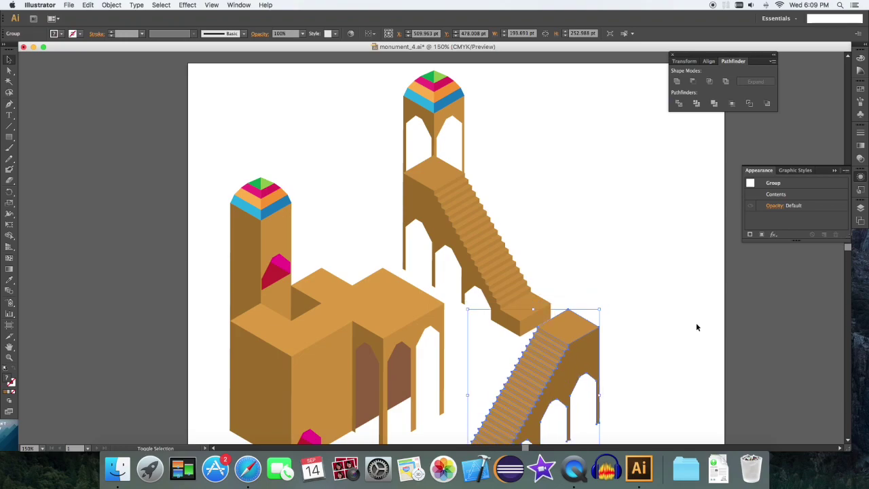
pyautogui.press('Left')
pyautogui.press('Left')
pyautogui.press('Left')
pyautogui.press('Up')
pyautogui.press('Up')
pyautogui.press('Up')
pyautogui.press('Up')
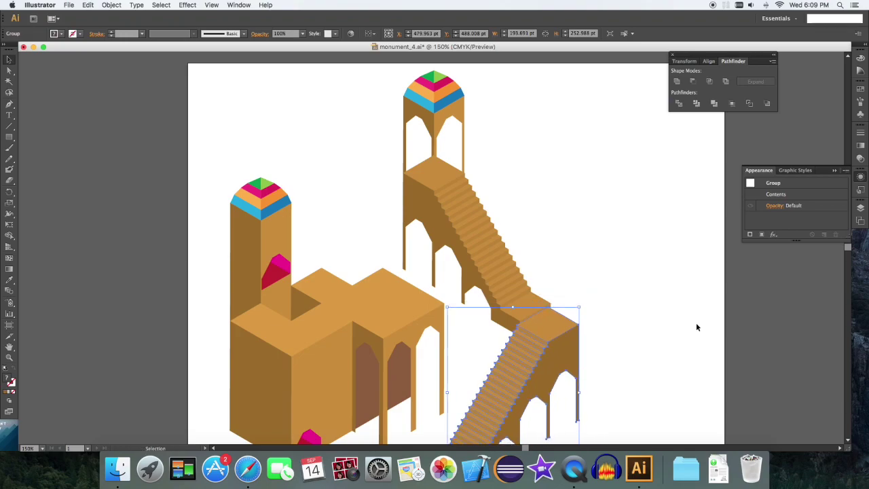
pyautogui.hotkey('shift', 'Down')
pyautogui.hotkey('shift', 'Down')
pyautogui.hotkey('shift', 'Down')
pyautogui.hotkey('shift', 'Left')
pyautogui.hotkey('shift', 'Left')
pyautogui.press('Left')
pyautogui.press('Left')
pyautogui.press('Left')
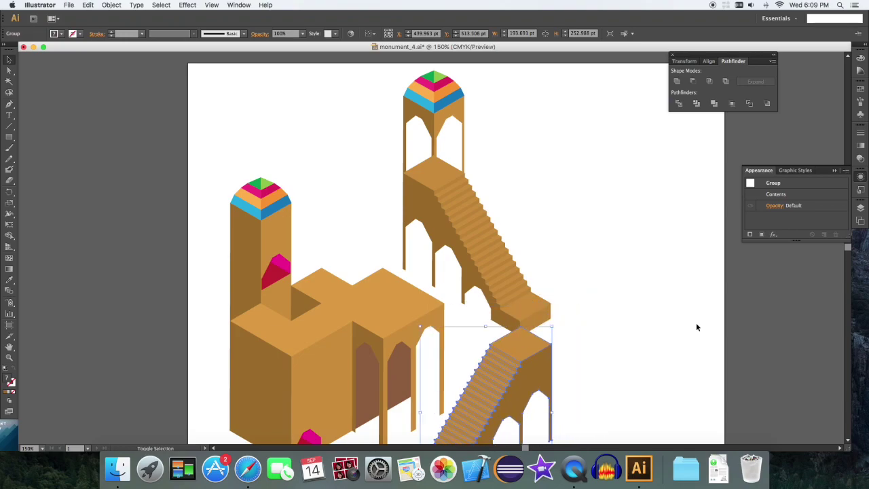
pyautogui.press('Left')
pyautogui.press('Left')
pyautogui.press('Left')
pyautogui.press('Left')
pyautogui.press('Left')
pyautogui.press('Left')
pyautogui.press('Left')
pyautogui.press('Up')
pyautogui.press('Up')
pyautogui.press('Up')
pyautogui.press('Up')
pyautogui.press('Up')
pyautogui.press('Up')
pyautogui.hotkey('shift', 'Left')
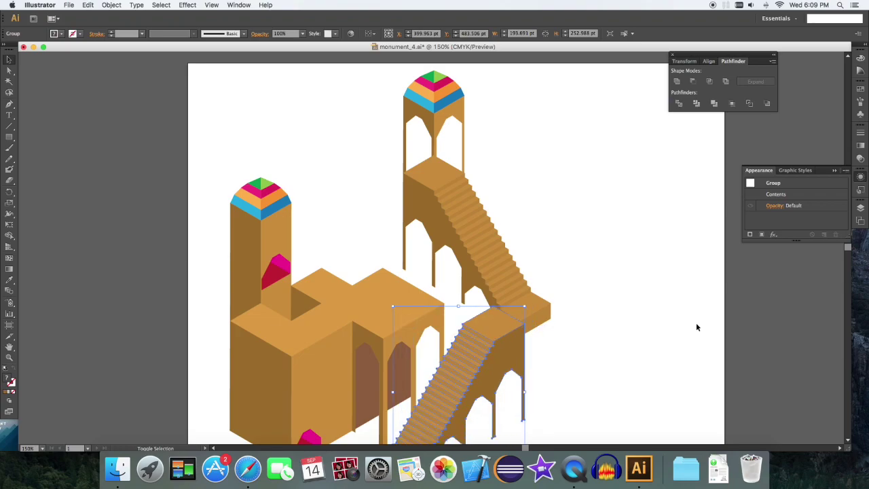
# - Delete the top face and the right-hand front face of the landing block at the foot of the upper staircase
pyautogui.press('super+plus')
pyautogui.press('super+plus')
pyautogui.moveTo(721, 312); pyautogui.dragTo(637, 148)
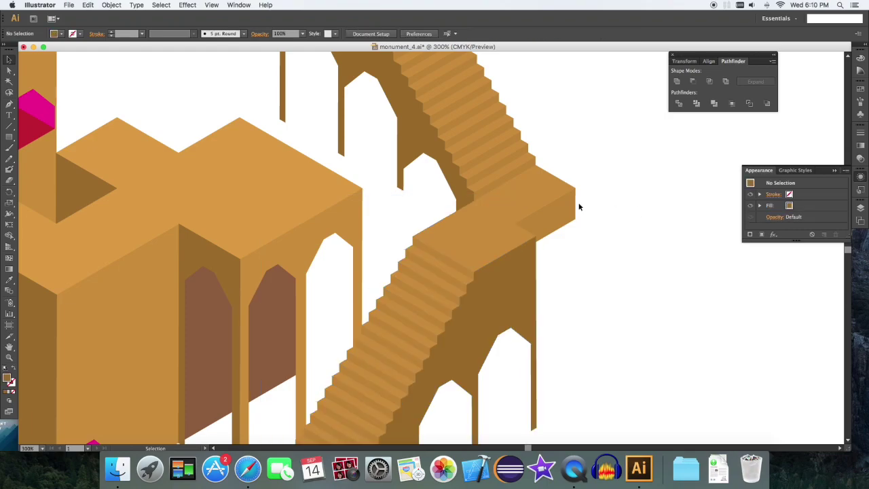
pyautogui.click(561, 203)
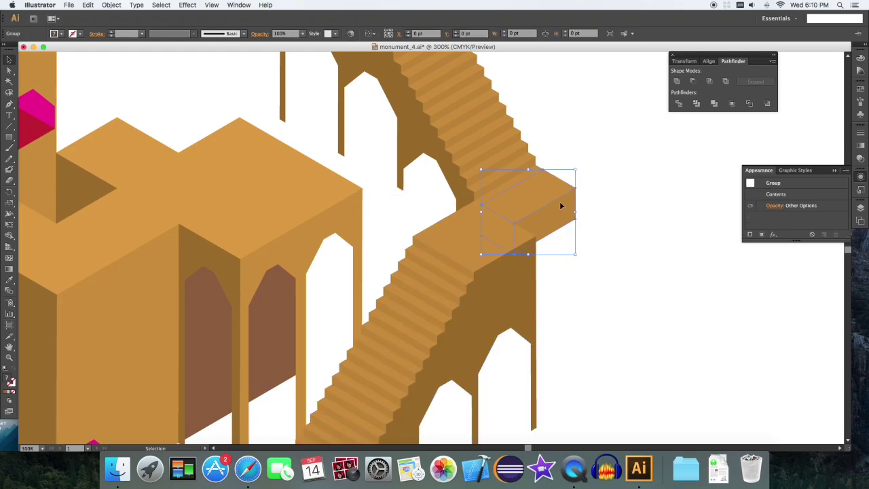
pyautogui.press('a')
pyautogui.click(645, 211)
pyautogui.click(534, 188)
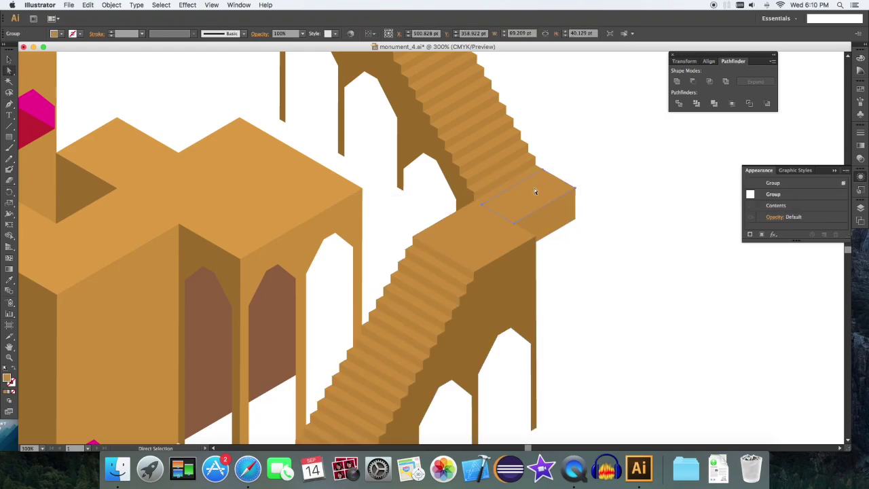
pyautogui.press('Delete')
pyautogui.click(557, 208)
pyautogui.press('Delete')
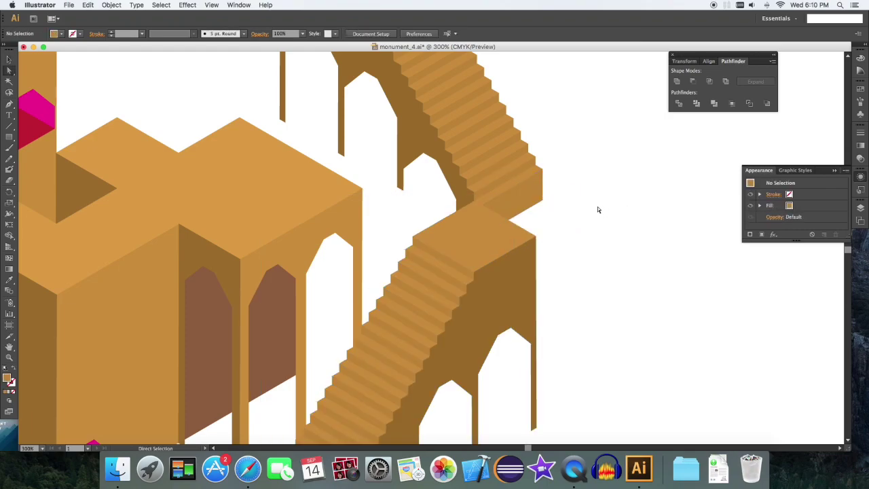
# - Shift the mirrored staircase about 80 pt to the right, clear of the landing block's remaining side face
pyautogui.press('v')
pyautogui.click(507, 292)
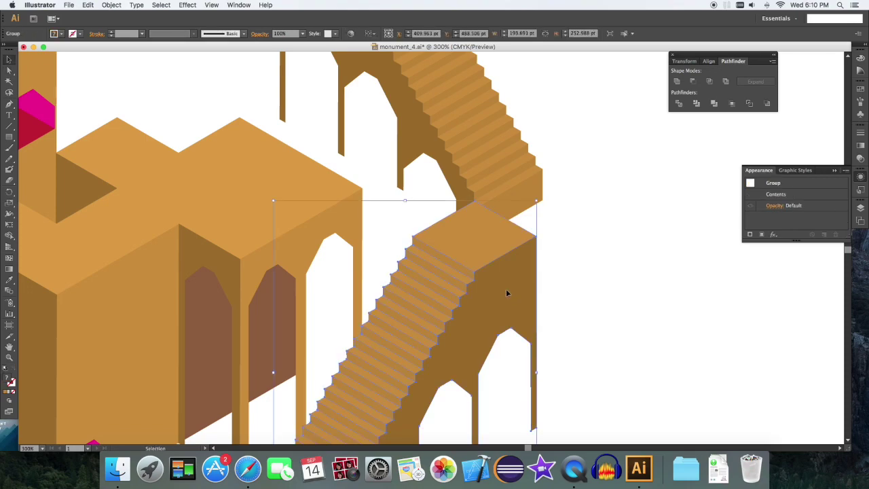
pyautogui.hotkey('shift', 'Right')
pyautogui.hotkey('shift', 'Right')
pyautogui.hotkey('shift', 'Right')
pyautogui.hotkey('shift', 'Right')
pyautogui.hotkey('shift', 'Right')
pyautogui.hotkey('shift', 'Right')
pyautogui.hotkey('shift', 'Right')
pyautogui.hotkey('shift', 'Right')
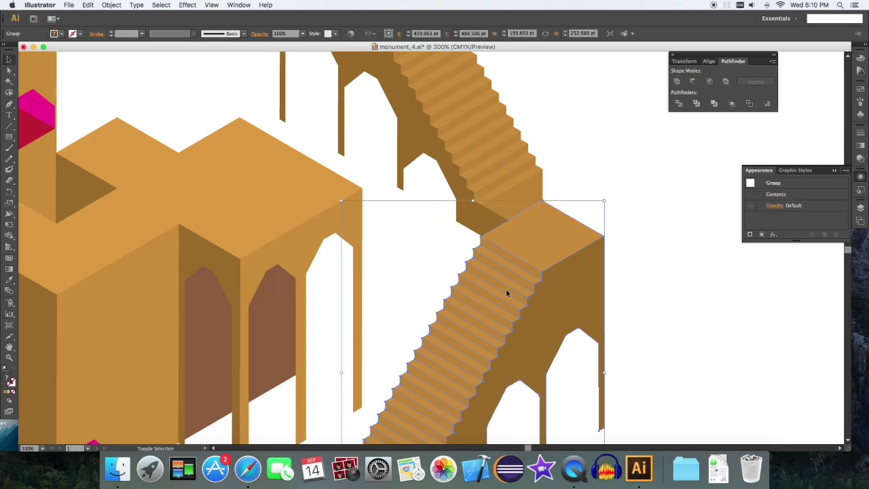
# - Delete the landing block's leftover dark side face and clear the selection
pyautogui.press('a')
pyautogui.scroll(-1, 410, 245)
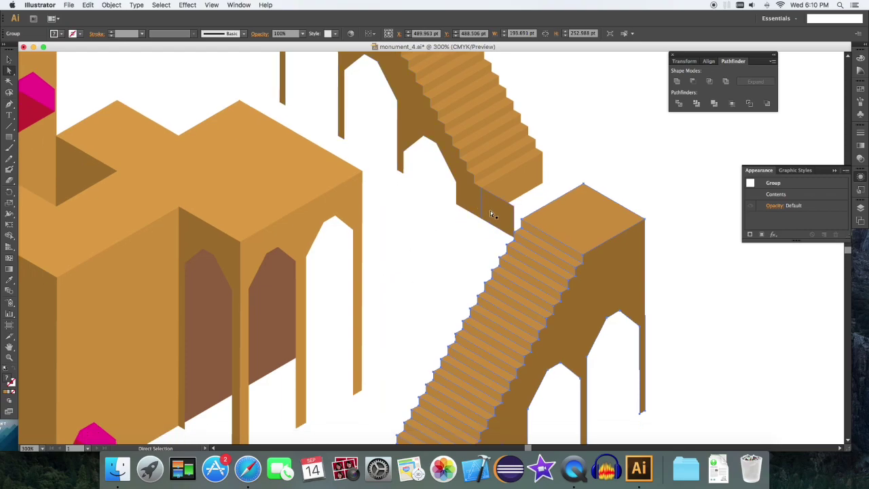
pyautogui.click(649, 218)
pyautogui.press('v')
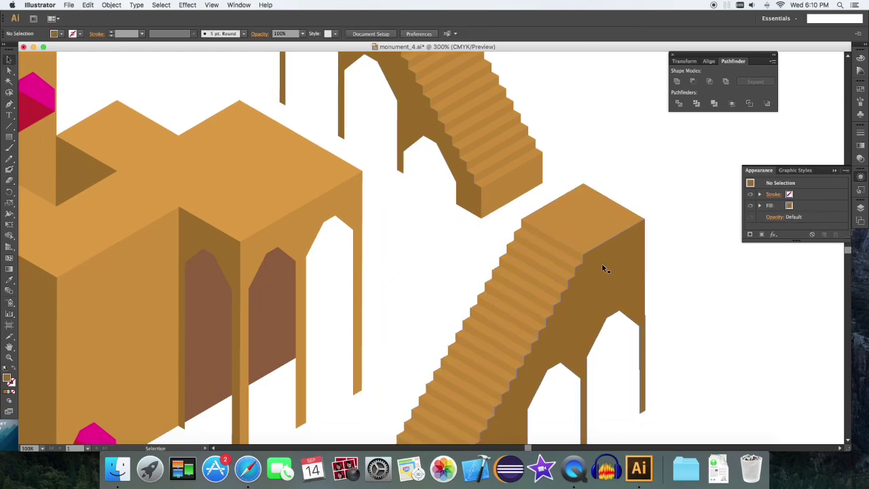
# - Nudge the mirrored staircase up and left so its top platform meets the foot of the upper staircase
pyautogui.click(602, 265)
pyautogui.hotkey('shift', 'Up')
pyautogui.hotkey('shift', 'Left')
pyautogui.hotkey('shift', 'Left')
pyautogui.hotkey('shift', 'Left')
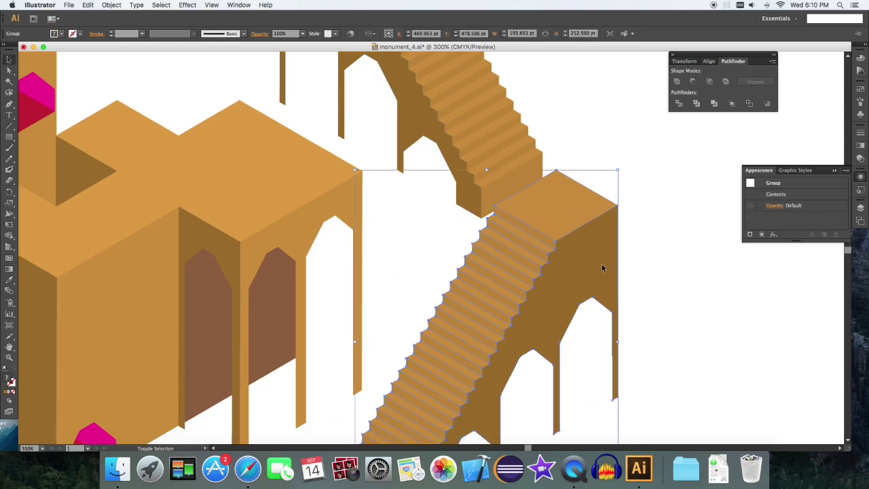
pyautogui.hotkey('shift', 'Up')
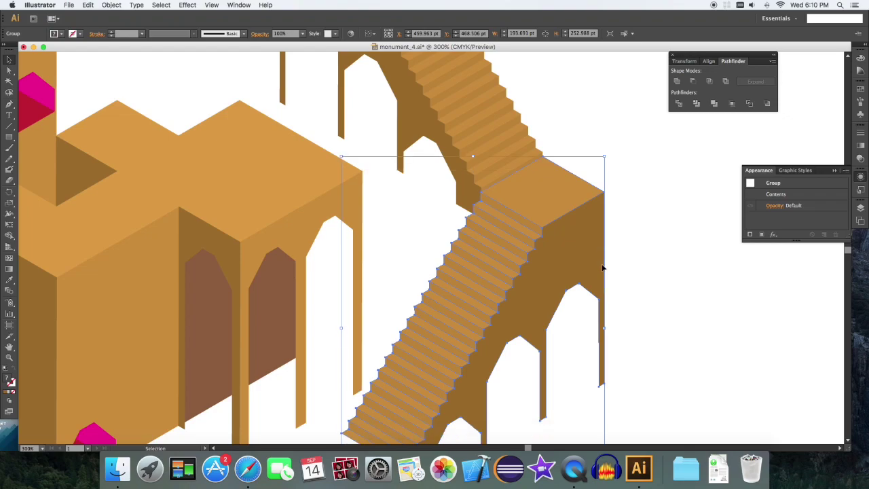
pyautogui.press('Right')
pyautogui.press('Up')
pyautogui.press('Up')
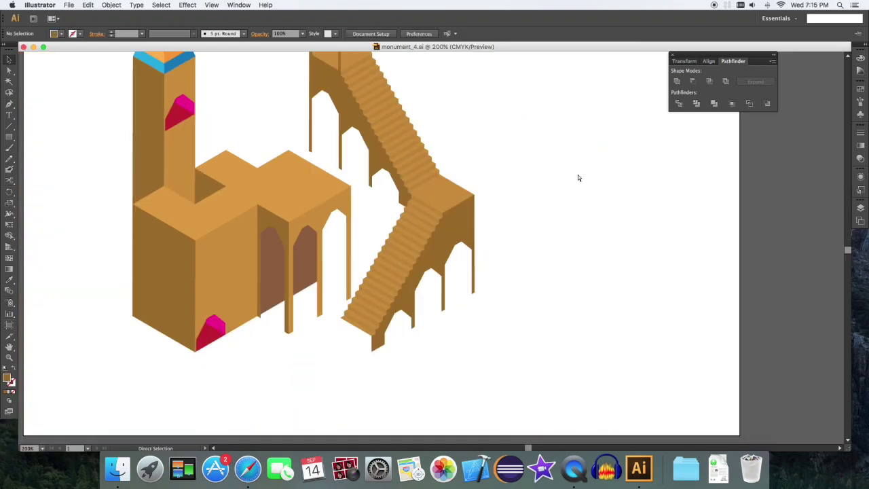
# - Duplicate the lower staircase's top platform face and place the copy over the side wall's uppermost arch
pyautogui.press('super+equal')
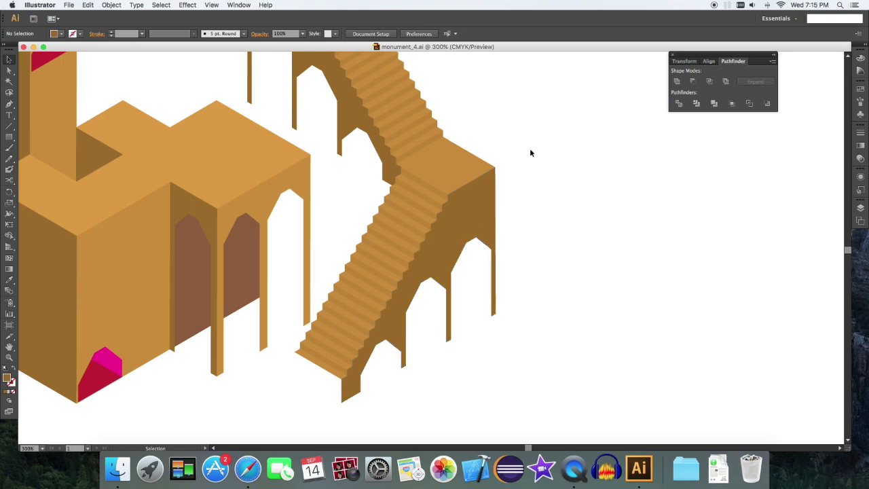
pyautogui.press('a')
pyautogui.click(451, 154)
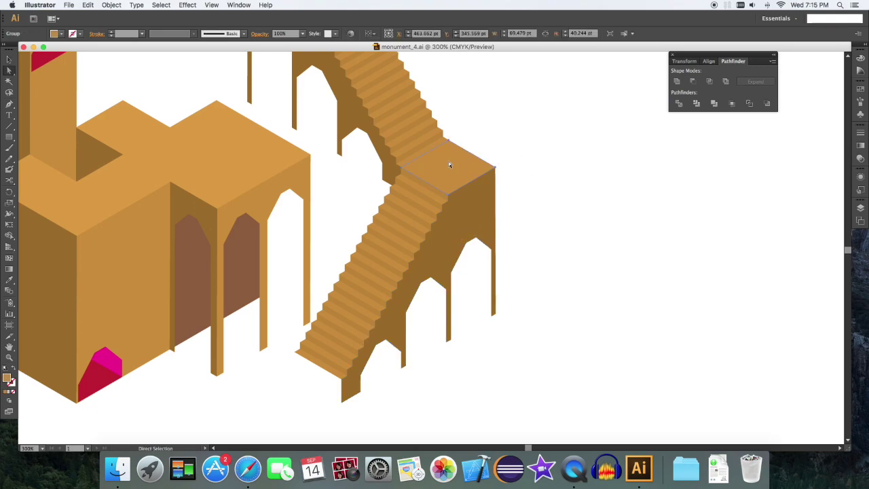
pyautogui.press('alt')
pyautogui.moveTo(449, 168); pyautogui.dragTo(498, 223)
pyautogui.press('super')
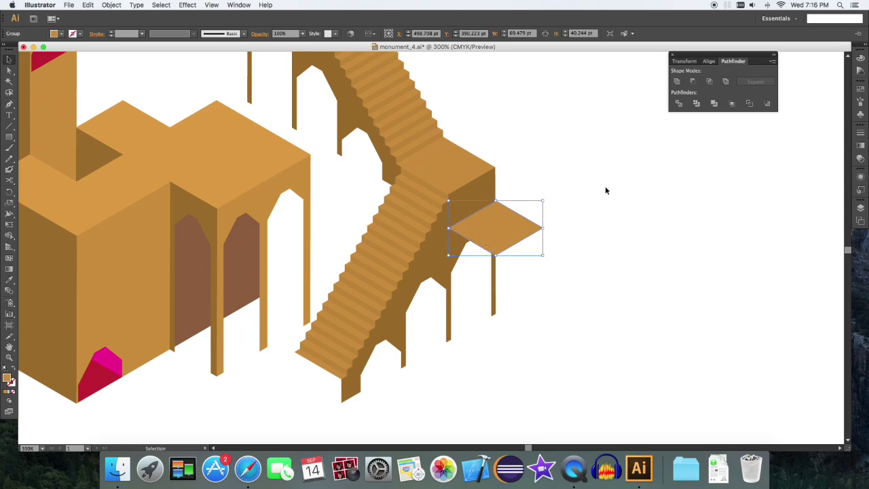
# - Replace the copied face's lowest anchor point with a vertical edge down from its left corner, and shift the shape slightly right
pyautogui.click(606, 187)
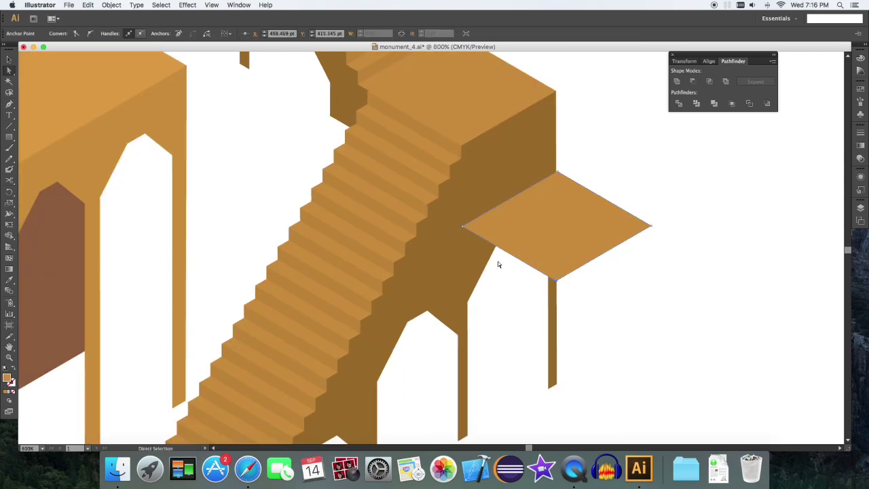
pyautogui.press('BackSpace')
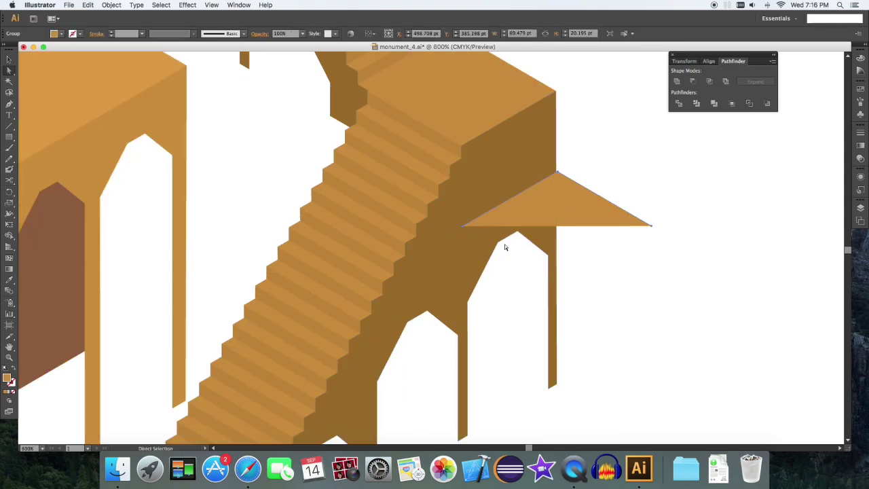
pyautogui.press('p')
pyautogui.click(463, 227)
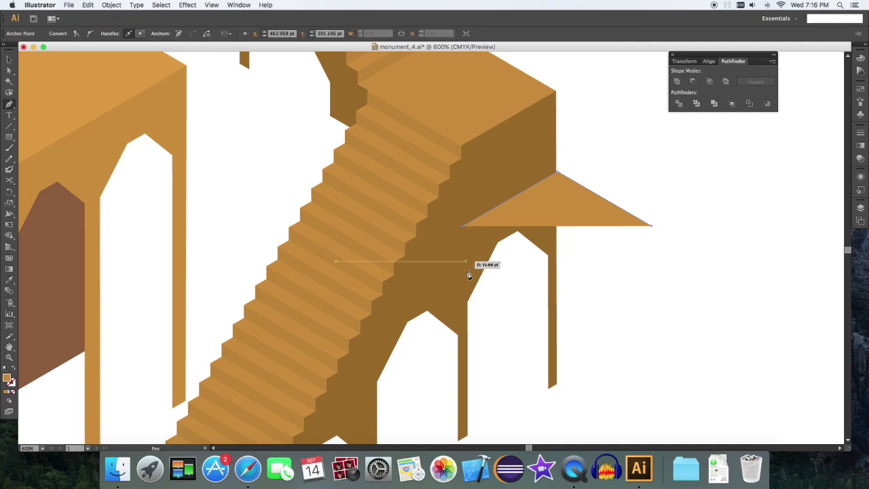
pyautogui.click(463, 323)
pyautogui.press('v')
pyautogui.click(634, 290)
pyautogui.moveTo(579, 229); pyautogui.dragTo(584, 226)
pyautogui.click(662, 225)
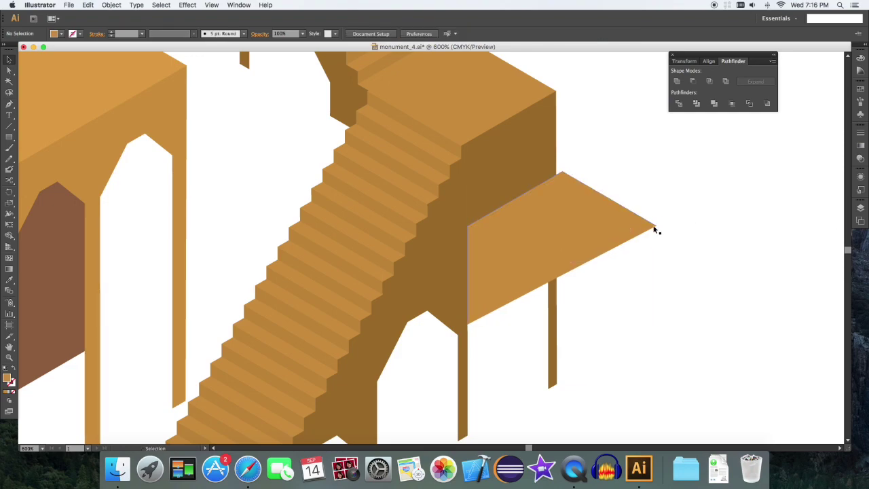
# - Subtract the reshaped cutter from the lower staircase's side wall with Pathfinder Minus Front
pyautogui.click(524, 170)
pyautogui.scroll(-5, 523, 183)
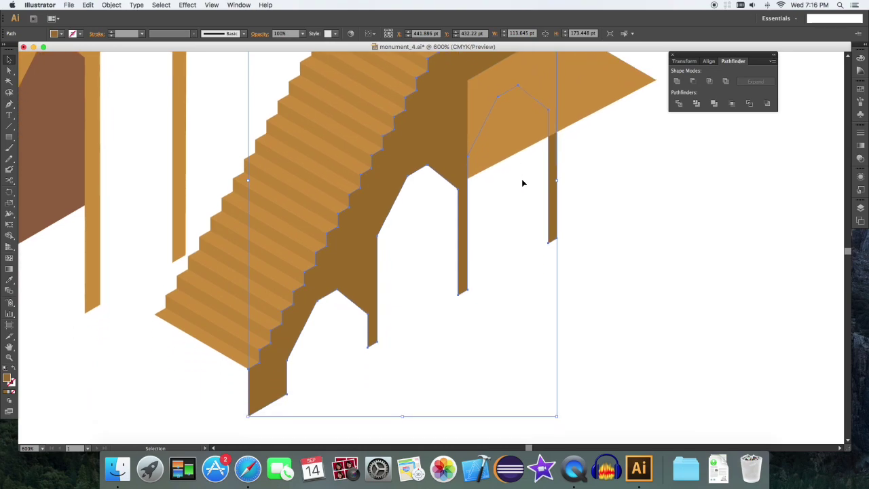
pyautogui.scroll(4, 523, 183)
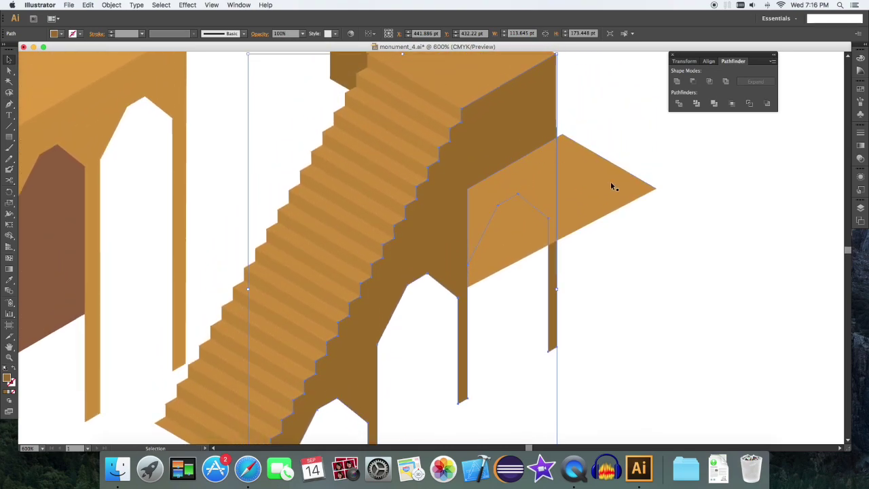
pyautogui.keyDown('shift'); pyautogui.click(628, 183); pyautogui.keyUp('shift')
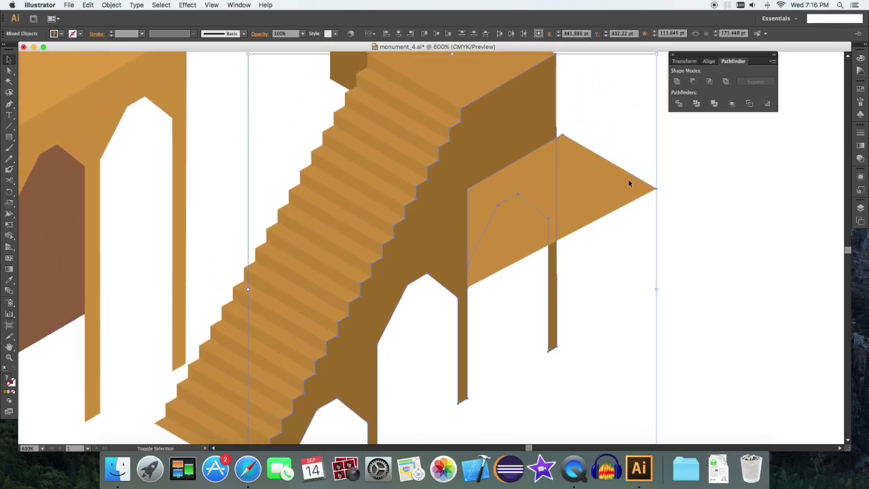
pyautogui.click(693, 82)
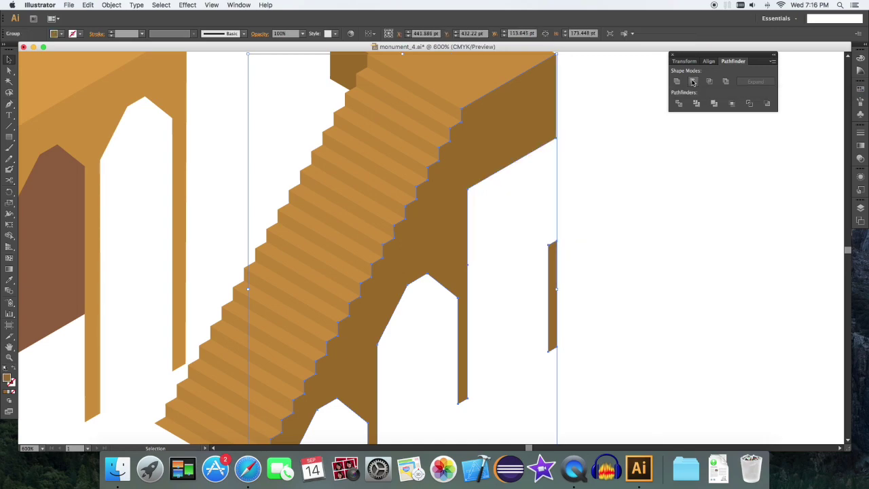
# - Select and delete the detached pillar piece left over from the cut
pyautogui.click(650, 187)
pyautogui.moveTo(605, 365); pyautogui.dragTo(536, 237)
pyautogui.press('a')
pyautogui.moveTo(520, 206); pyautogui.dragTo(614, 382)
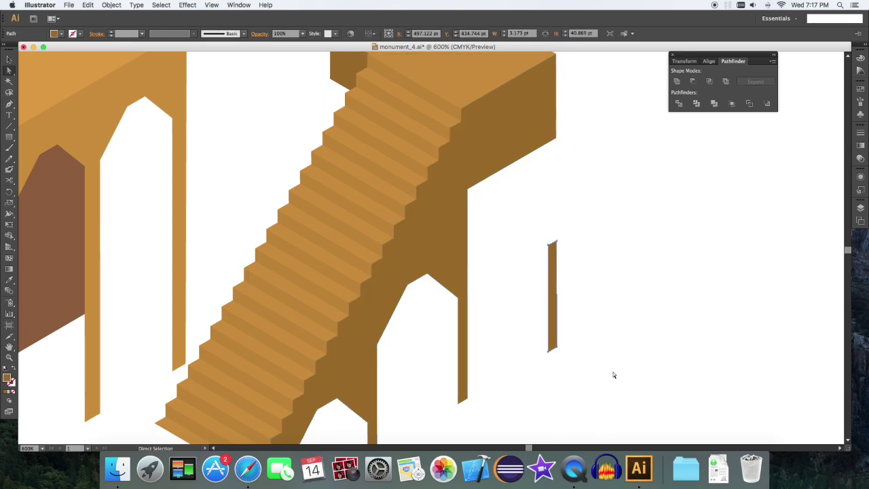
pyautogui.press('Delete')
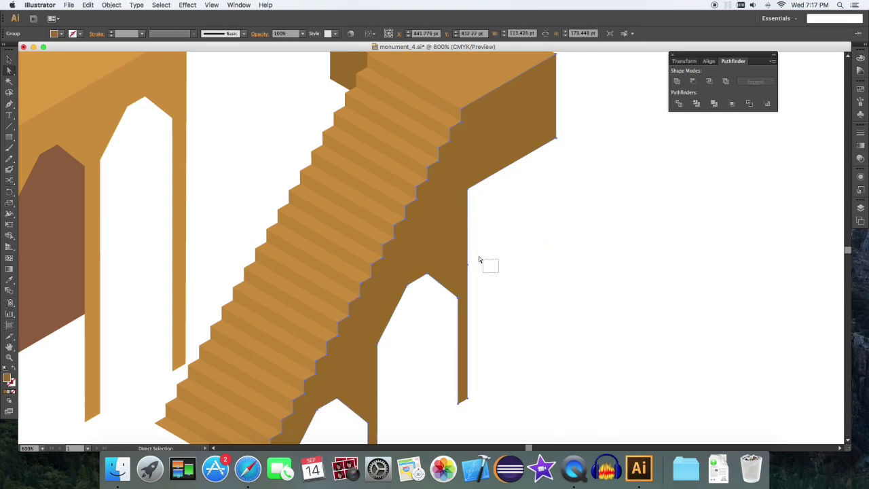
# - Remove the stray anchor point from the outer vertical edge of the lower staircase's side wall
pyautogui.click(465, 250)
pyautogui.click(111, 5)
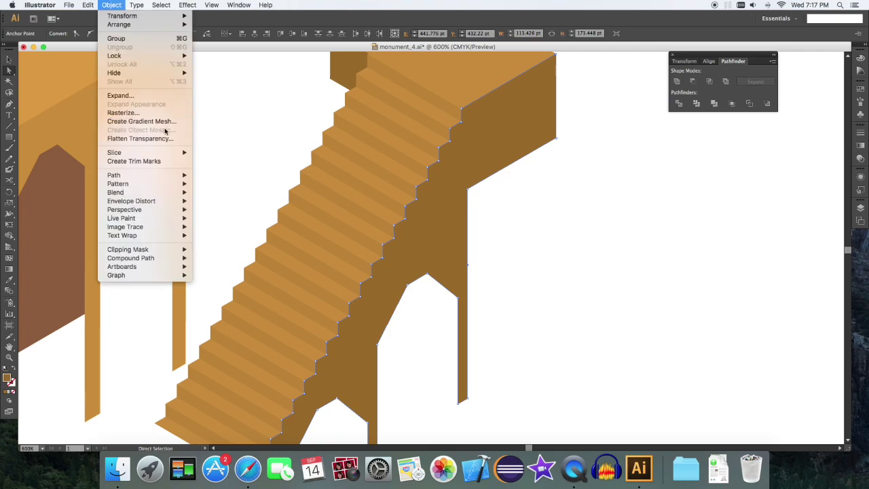
pyautogui.moveTo(156, 175)
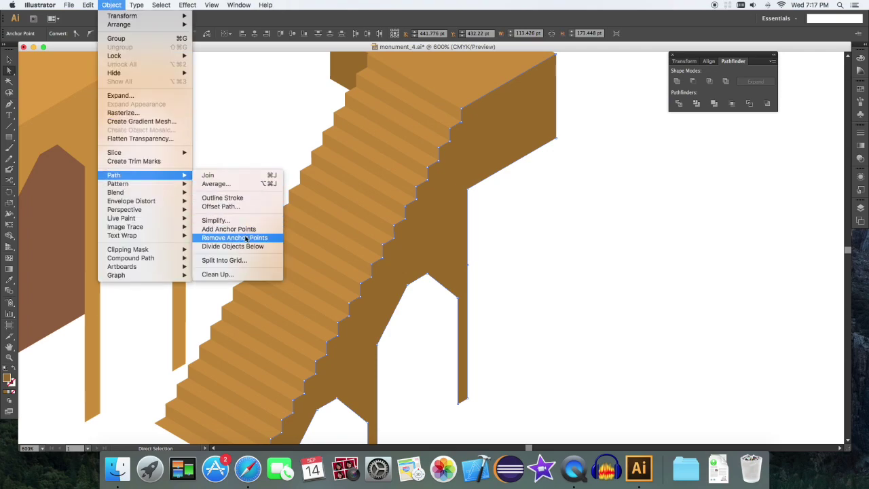
pyautogui.click(245, 237)
pyautogui.click(603, 224)
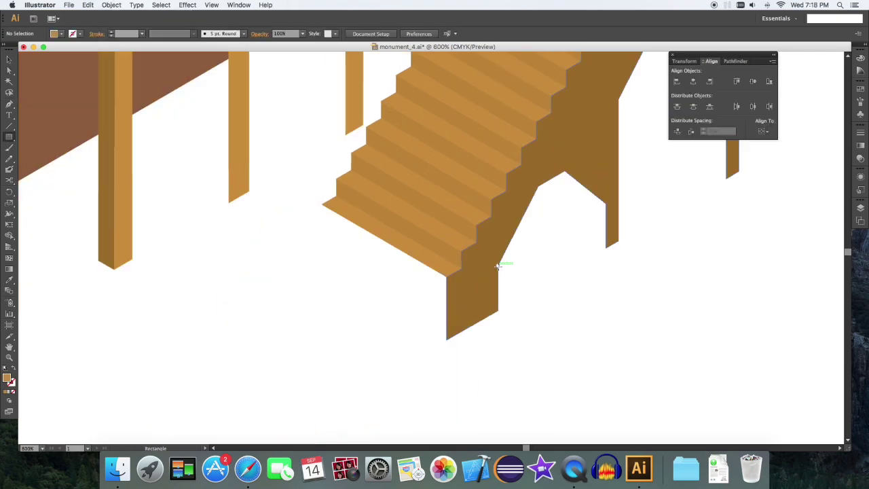
# - Draw a rectangle over the lower end of the staircase's side wall, extend it upward past the bottom steps, and narrow it to leave a thin pillar
pyautogui.moveTo(497, 265)
pyautogui.mouseDown()
pyautogui.moveTo(456, 331)
pyautogui.moveTo(395, 357)
pyautogui.mouseUp()
pyautogui.press('v')
pyautogui.moveTo(447, 266); pyautogui.dragTo(446, 167)
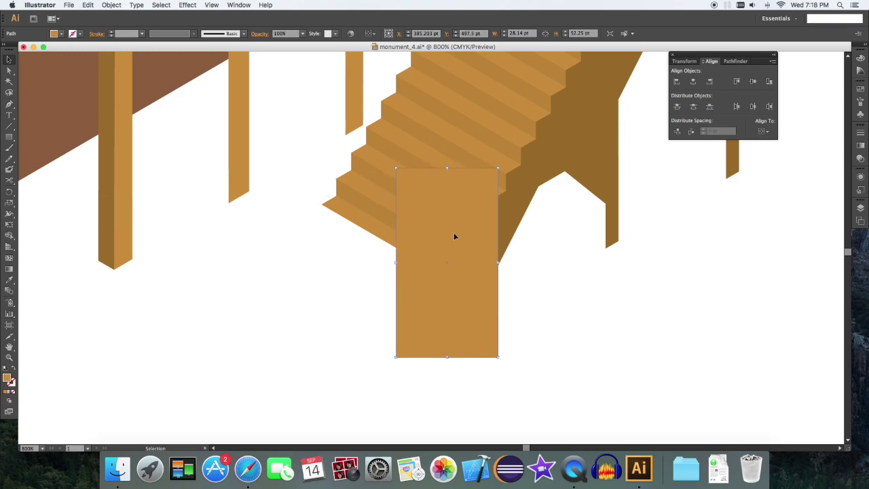
pyautogui.moveTo(497, 263); pyautogui.dragTo(490, 263)
pyautogui.click(552, 270)
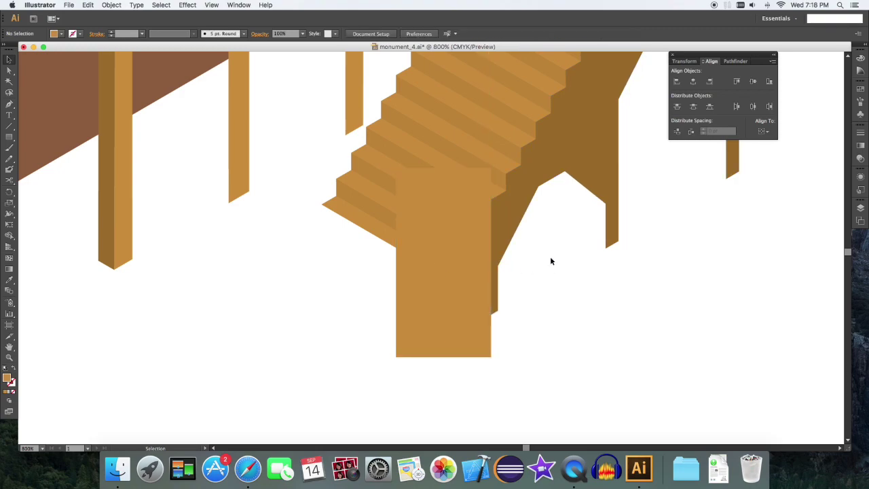
# - Subtract the rectangle from the lower staircase's side wall with Pathfinder Minus Front
pyautogui.click(514, 212)
pyautogui.keyDown('shift'); pyautogui.click(458, 201); pyautogui.keyUp('shift')
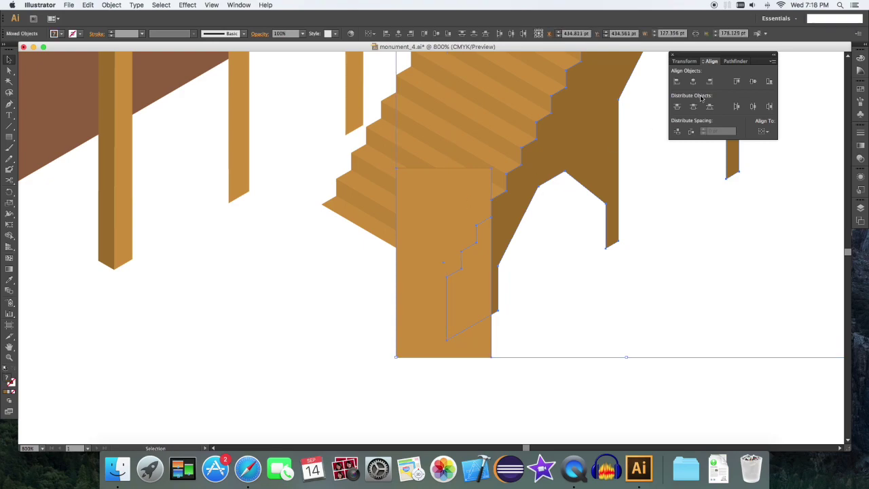
pyautogui.click(733, 61)
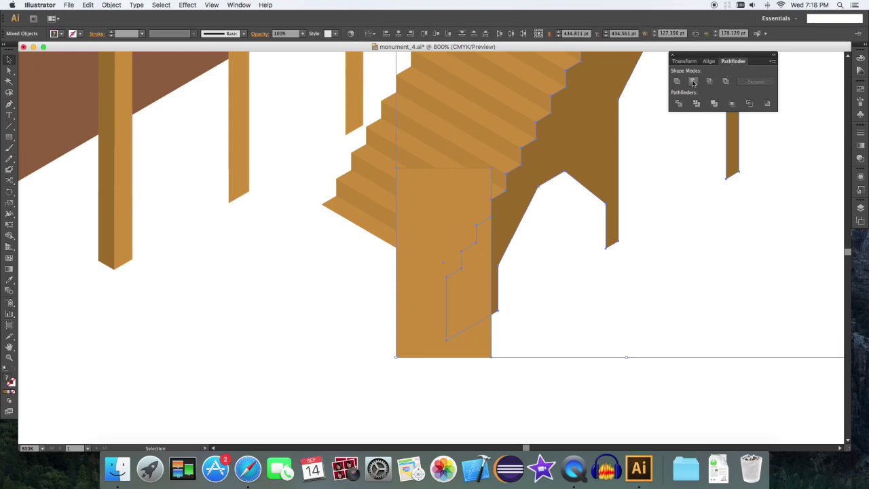
pyautogui.click(693, 83)
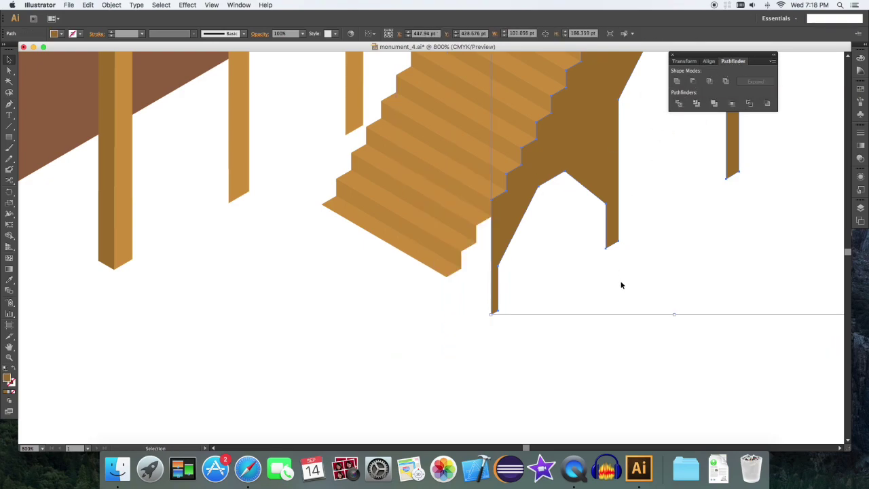
pyautogui.click(598, 282)
# - Select and delete the three lowest steps protruding beyond the trimmed side wall
pyautogui.scroll(1, 487, 251)
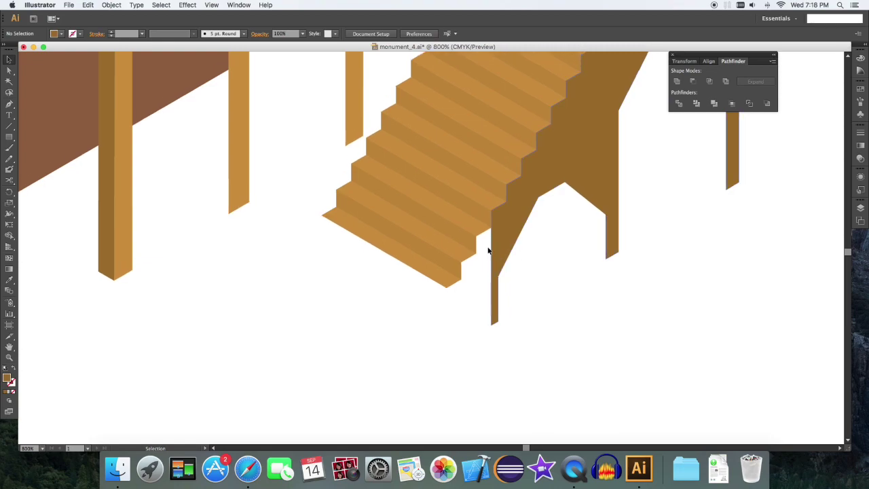
pyautogui.click(468, 209)
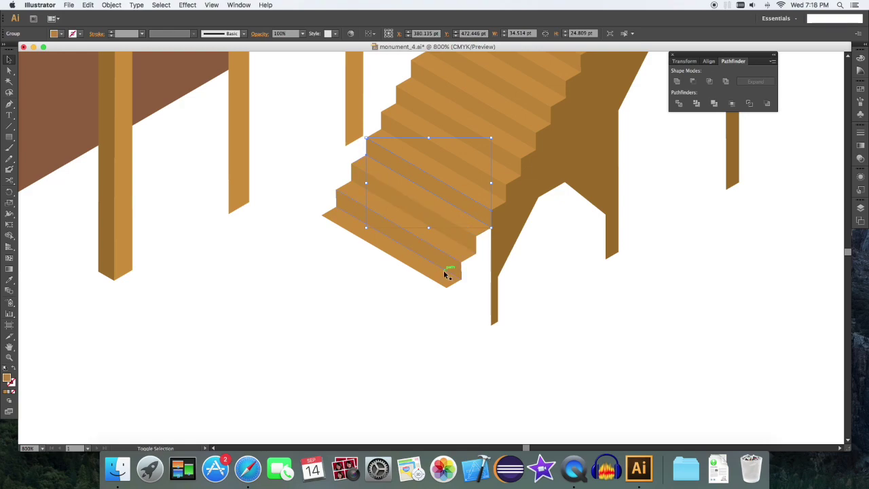
pyautogui.click(467, 299)
pyautogui.click(440, 208)
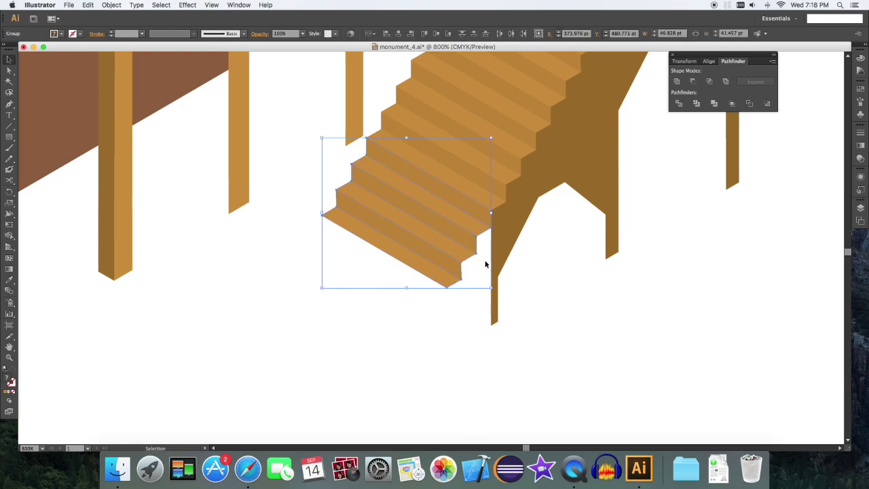
pyautogui.press('Delete')
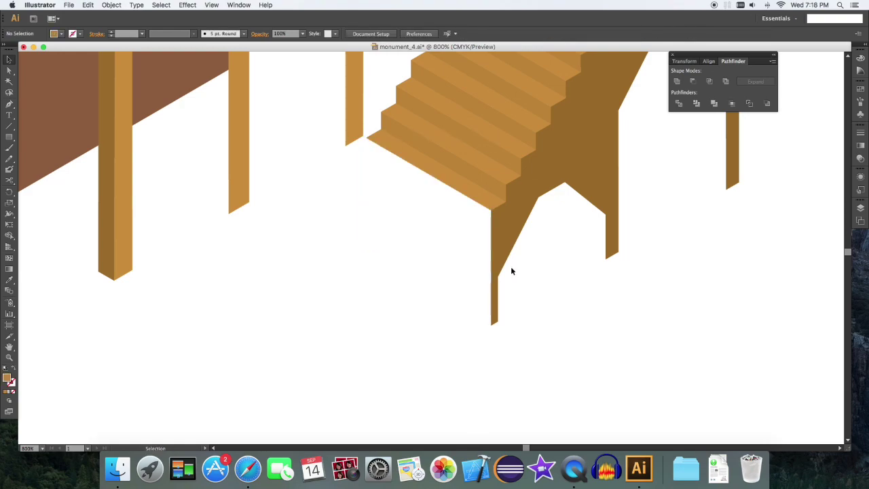
# - Select the domed tower with both staircases and move it up and left so the lower staircase overlaps the arched block
pyautogui.press('super+minus')
pyautogui.press('super+minus')
pyautogui.press('super+minus')
pyautogui.press('super+minus')
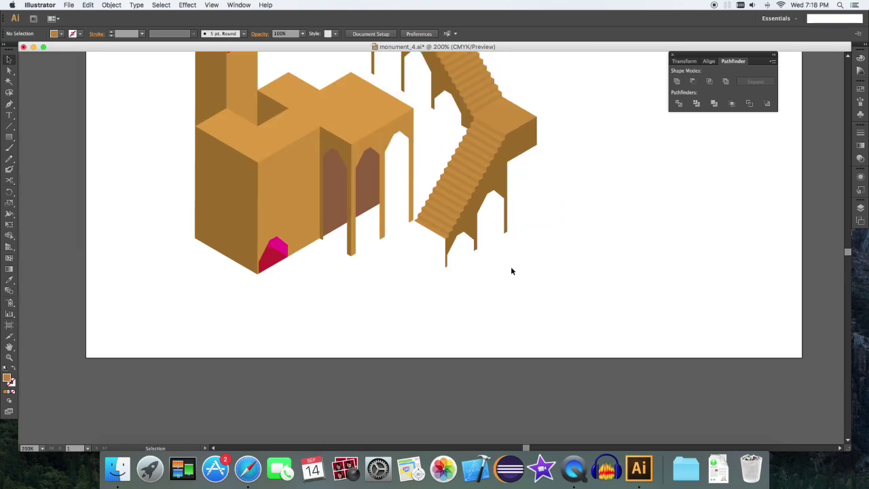
pyautogui.press('super+minus')
pyautogui.press('super+minus')
pyautogui.hscroll(1, 586, 225)
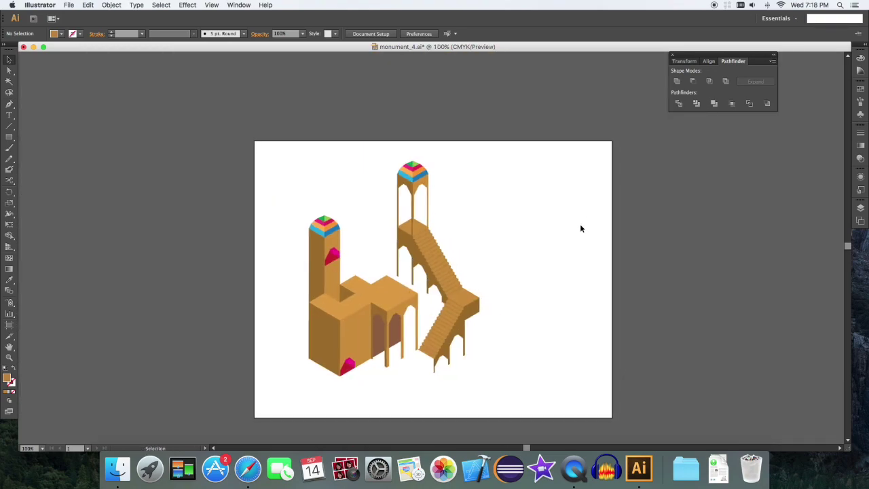
pyautogui.moveTo(521, 374); pyautogui.dragTo(432, 176)
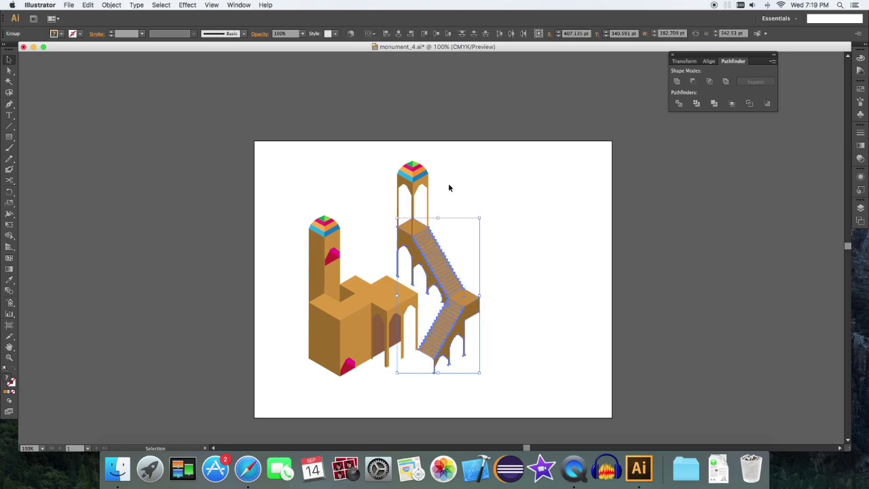
pyautogui.moveTo(378, 154); pyautogui.dragTo(475, 227)
pyautogui.moveTo(510, 369); pyautogui.dragTo(419, 165)
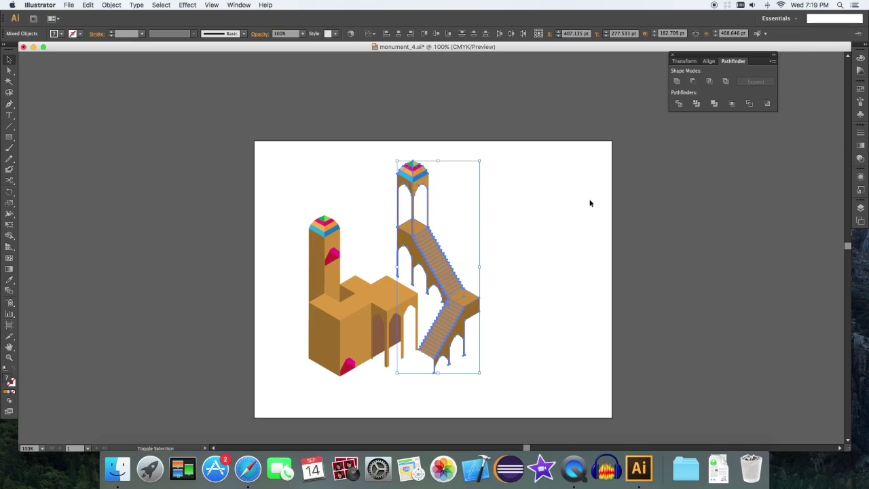
pyautogui.press('Up')
pyautogui.press('Up')
pyautogui.press('Up')
pyautogui.press('Up')
pyautogui.press('Up')
pyautogui.press('Up')
pyautogui.press('Up')
pyautogui.press('Up')
pyautogui.press('Up')
pyautogui.press('Up')
pyautogui.press('Up')
pyautogui.press('Up')
pyautogui.press('Up')
pyautogui.press('Up')
pyautogui.press('Up')
pyautogui.press('Up')
pyautogui.press('Up')
pyautogui.press('Up')
pyautogui.press('Up')
pyautogui.press('Up')
pyautogui.press('Left')
pyautogui.press('Left')
pyautogui.press('Left')
pyautogui.press('Left')
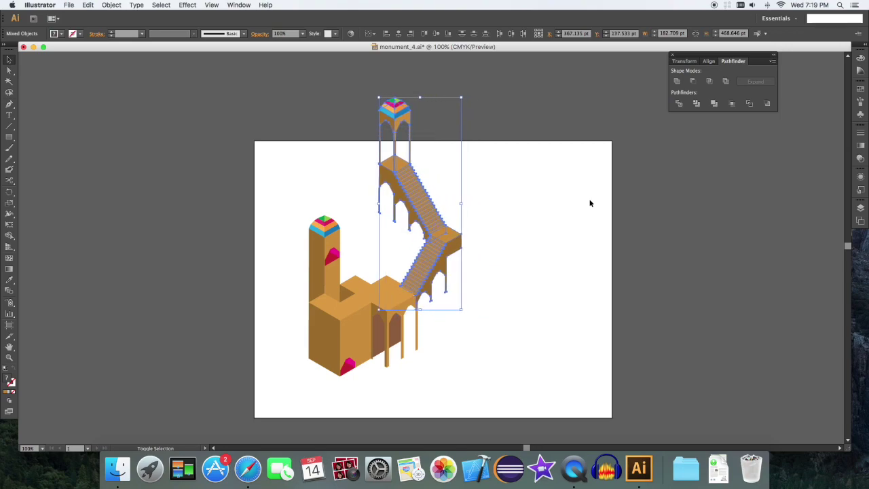
pyautogui.press('Down')
pyautogui.press('Down')
pyautogui.press('Down')
pyautogui.press('Down')
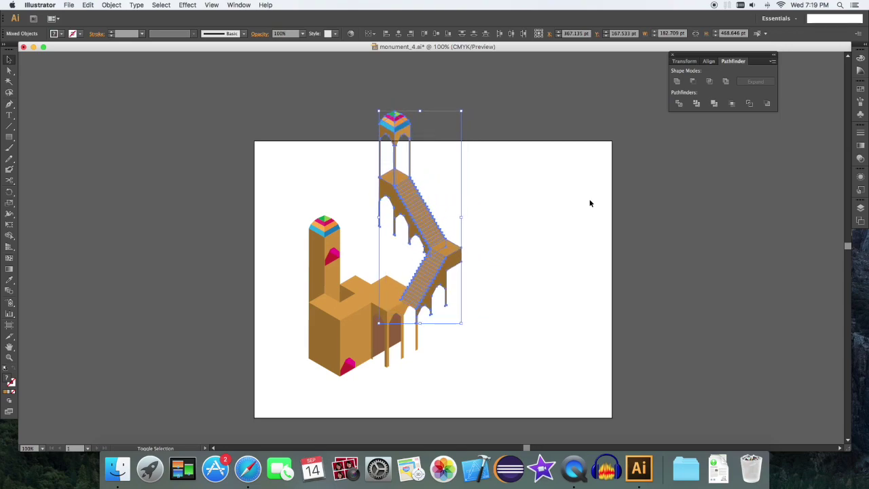
# - Send the tower and staircases behind the arched block and nudge them 3 pt to the right
pyautogui.press('super+equal')
pyautogui.press('super+equal')
pyautogui.press('super+equal')
pyautogui.moveTo(572, 330); pyautogui.dragTo(626, 174)
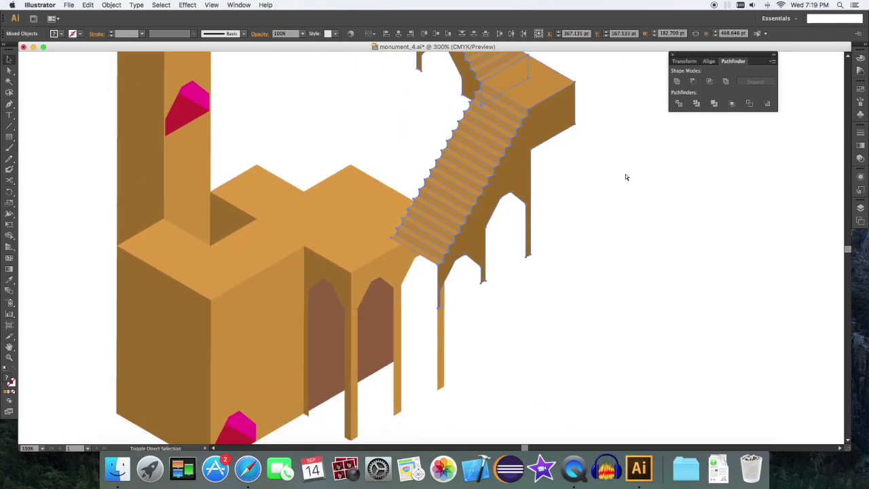
pyautogui.press('super+shift+bracketleft')
pyautogui.press('Right')
pyautogui.press('Right')
pyautogui.press('Right')
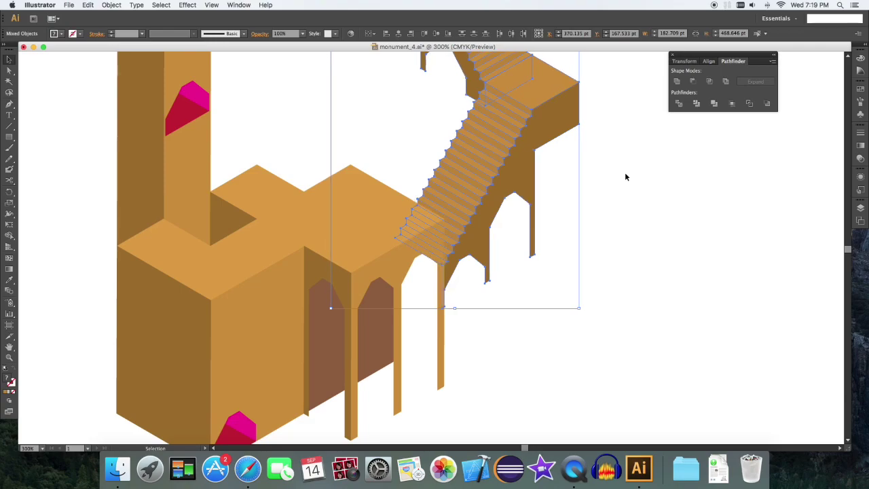
# - Nudge the tower and staircases up until the bottom step meets the arched block's rear top edge, at Y 136.533 pt
pyautogui.press('Up')
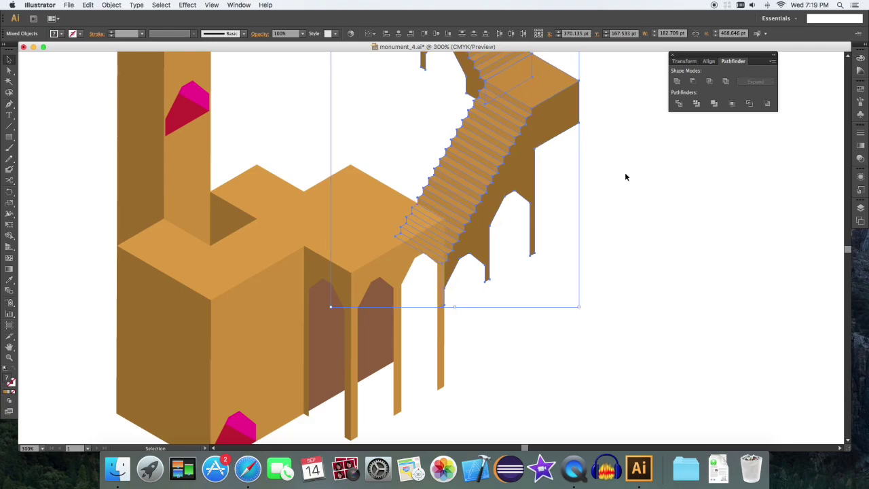
pyautogui.press('Up')
pyautogui.press('Up')
pyautogui.press('Up')
pyautogui.press('Up')
pyautogui.press('Up')
pyautogui.press('Up')
pyautogui.press('Up')
pyautogui.press('Up')
pyautogui.press('Up')
pyautogui.press('Up')
pyautogui.press('Up')
pyautogui.press('Up')
pyautogui.press('Up')
pyautogui.press('Up')
pyautogui.press('Up')
pyautogui.press('Up')
pyautogui.press('Up')
pyautogui.press('Up')
pyautogui.press('Up')
pyautogui.press('Up')
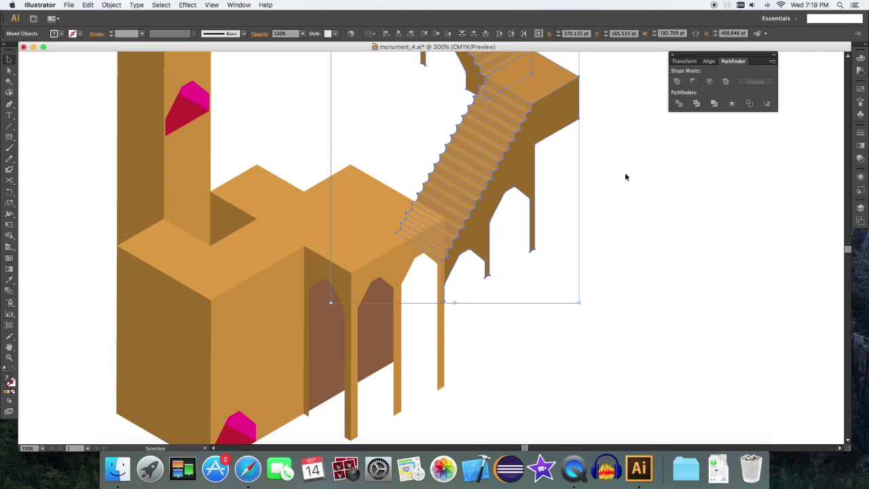
pyautogui.press('Up')
pyautogui.press('Up')
pyautogui.press('Up')
pyautogui.press('Up')
pyautogui.press('Up')
pyautogui.press('Up')
pyautogui.press('Up')
pyautogui.press('Up')
pyautogui.press('Up')
pyautogui.press('Up')
pyautogui.press('Up')
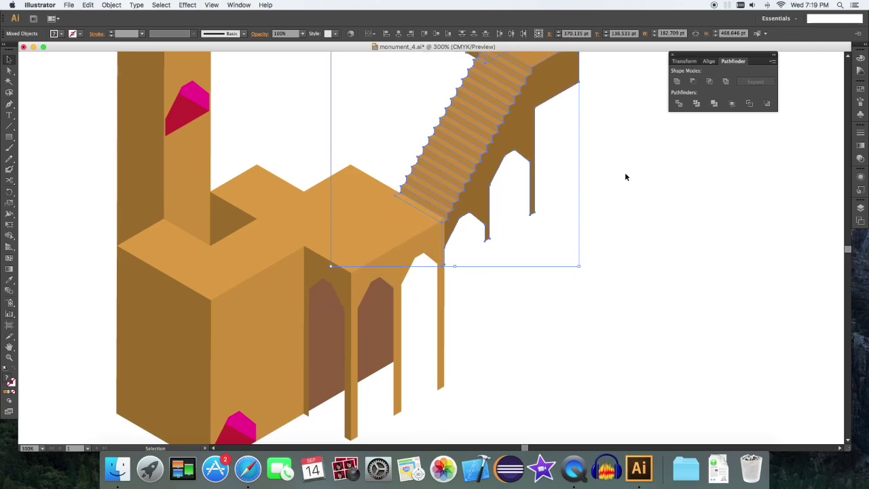
# - Deselect the monument artwork and save the document
pyautogui.press('Up')
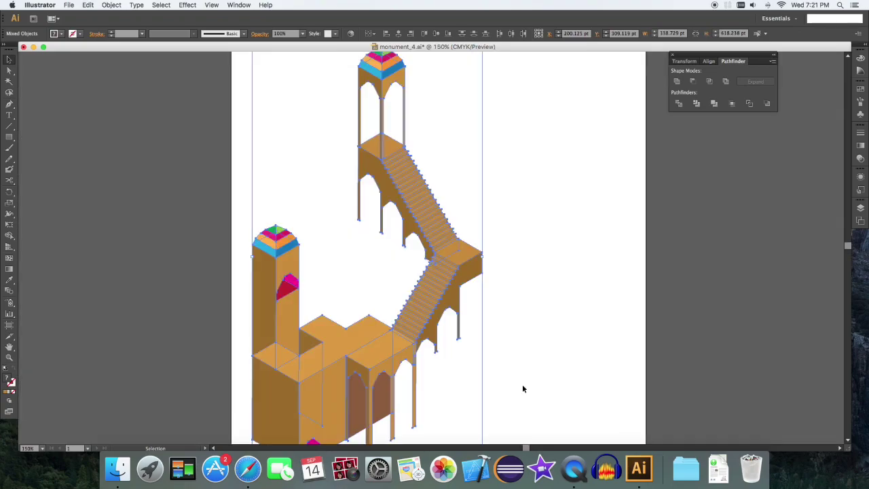
pyautogui.press('super+minus')
pyautogui.click(591, 257)
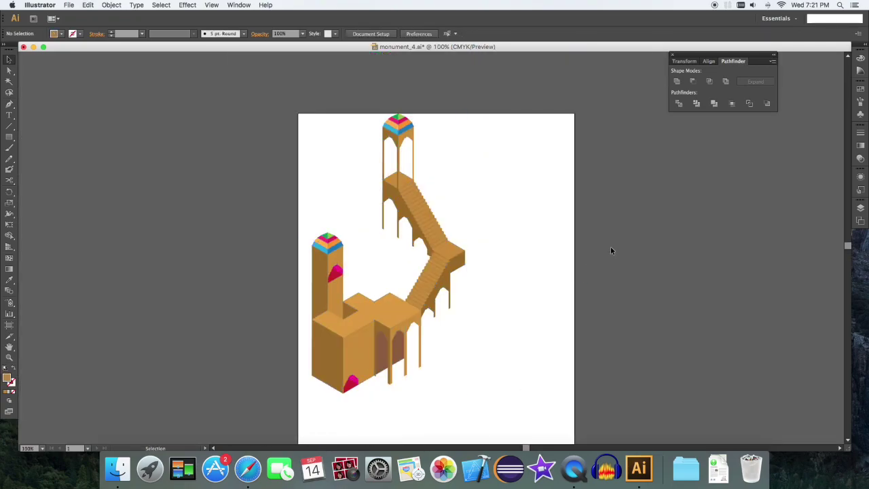
pyautogui.press('space')
pyautogui.moveTo(590, 258); pyautogui.dragTo(605, 232)
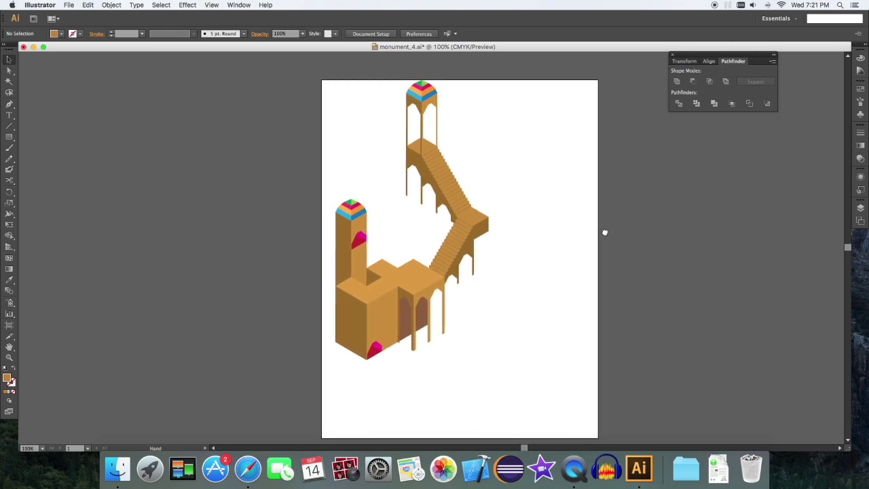
pyautogui.press('super+s')
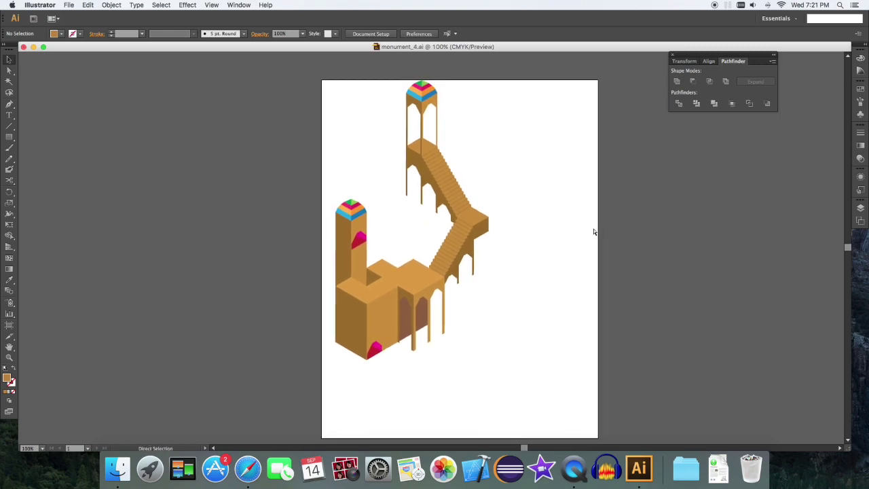
# - Check the Monument Valley reference image in Safari and draw a tan square about 53 pt wide below the lower staircase in Illustrator
pyautogui.press('super+Tab')
pyautogui.scroll(-2, 230, 326)
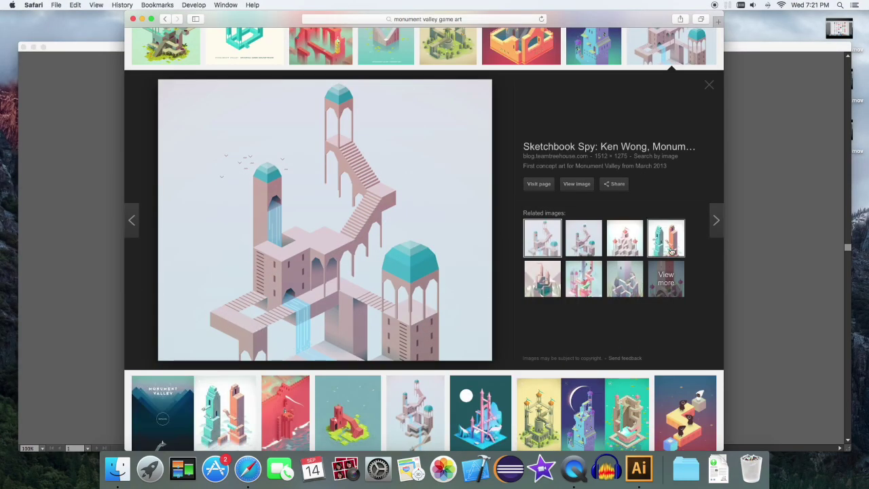
pyautogui.press('super+Tab')
pyautogui.scroll(-2, 505, 265)
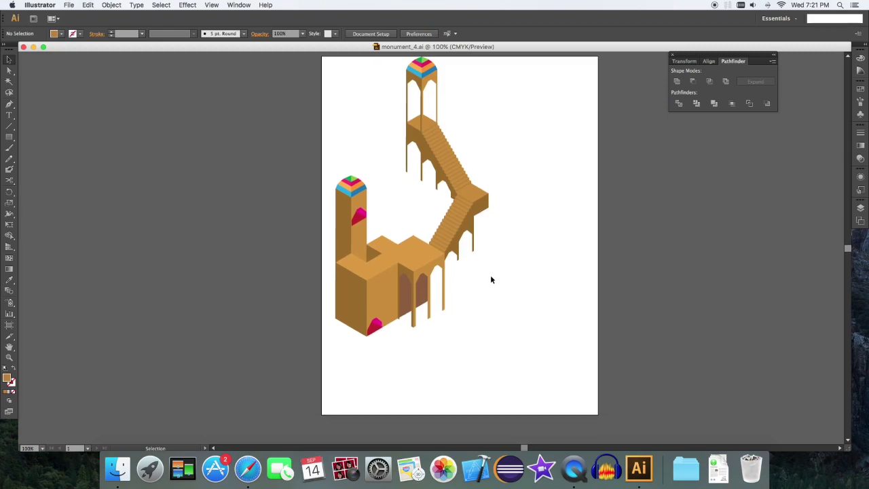
pyautogui.press('super+equal')
pyautogui.moveTo(491, 277); pyautogui.dragTo(500, 199)
pyautogui.press('m')
pyautogui.moveTo(497, 276); pyautogui.dragTo(534, 311)
pyautogui.press('v')
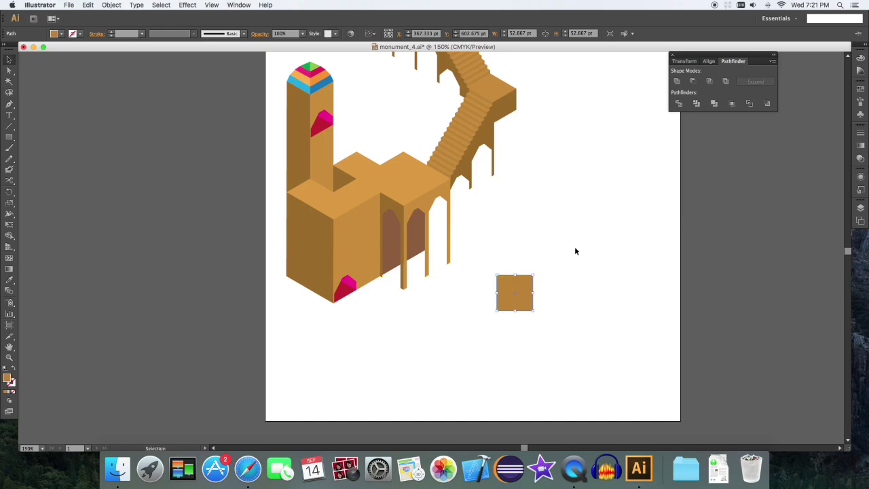
# - Give the square a previewed 3D Extrude & Bevel effect in the Isometric Right position
pyautogui.click(188, 4)
pyautogui.moveTo(253, 189)
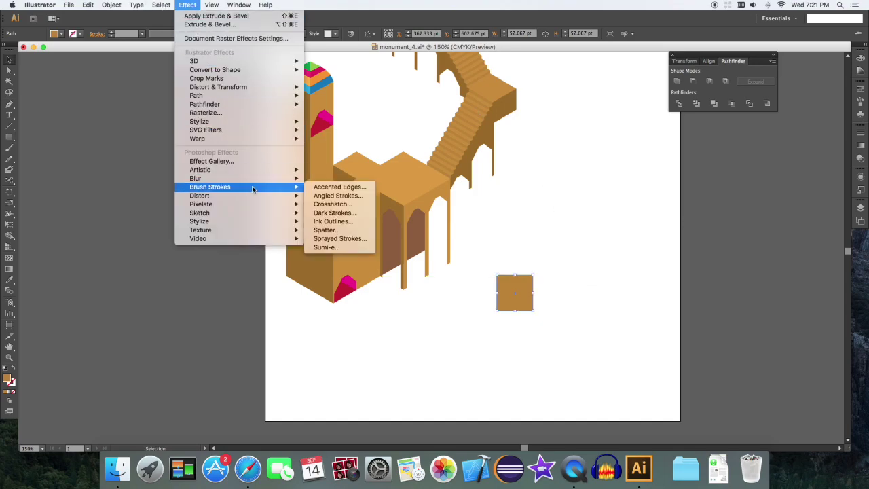
pyautogui.moveTo(294, 63)
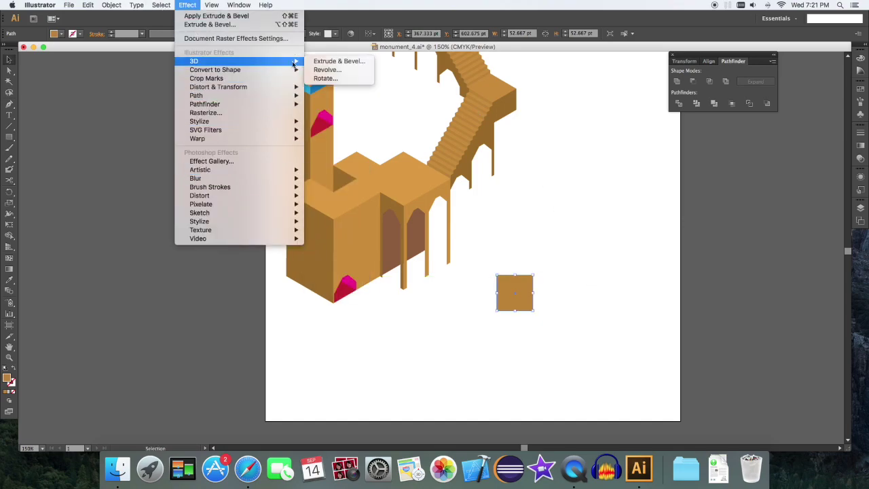
pyautogui.click(336, 61)
pyautogui.click(632, 339)
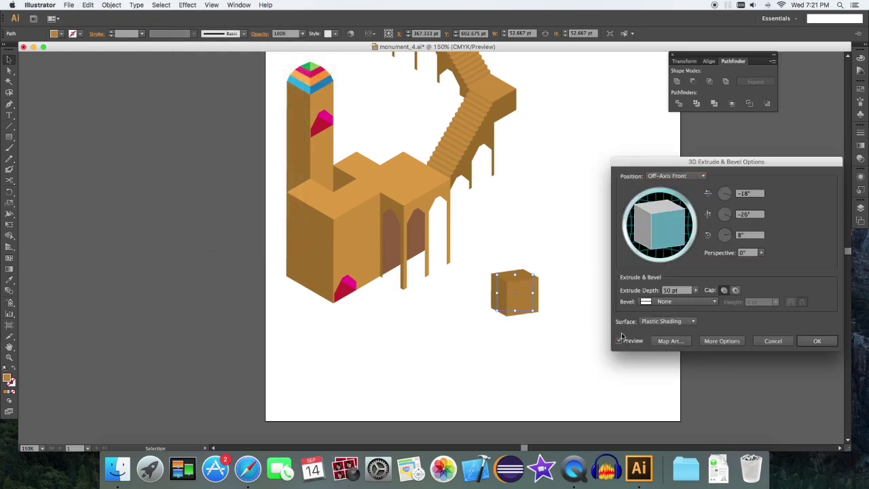
pyautogui.click(689, 177)
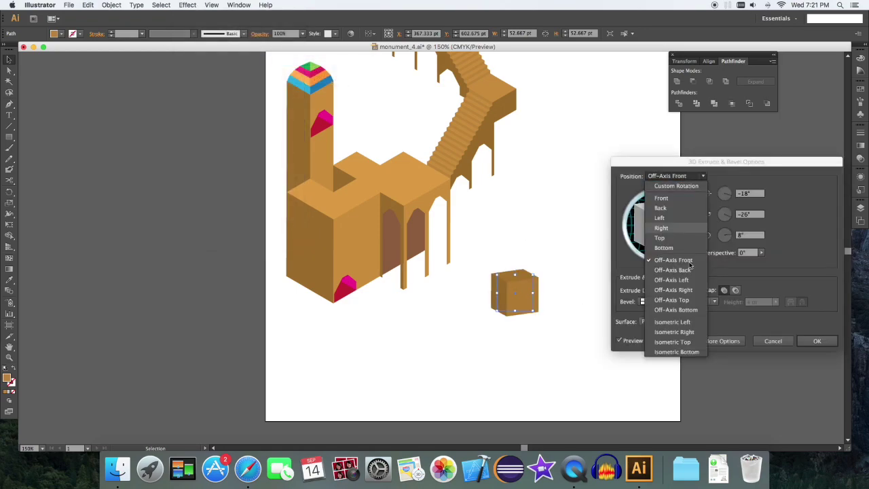
pyautogui.click(673, 322)
pyautogui.click(689, 175)
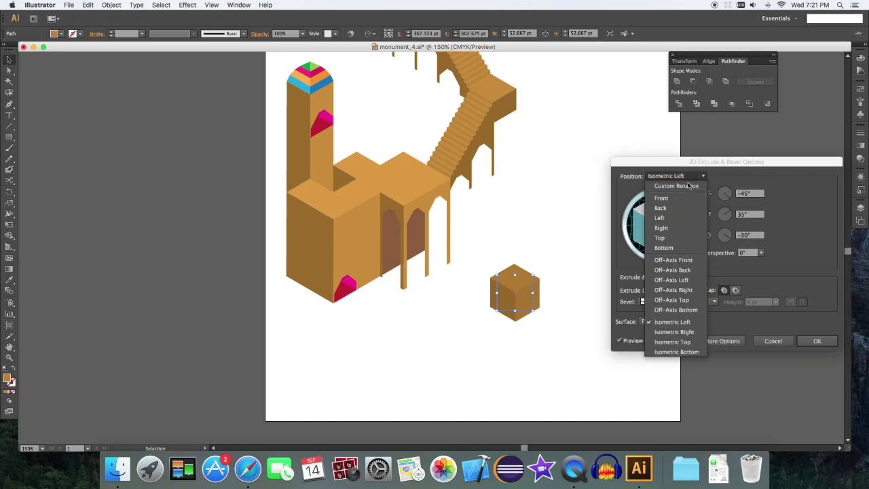
pyautogui.click(690, 332)
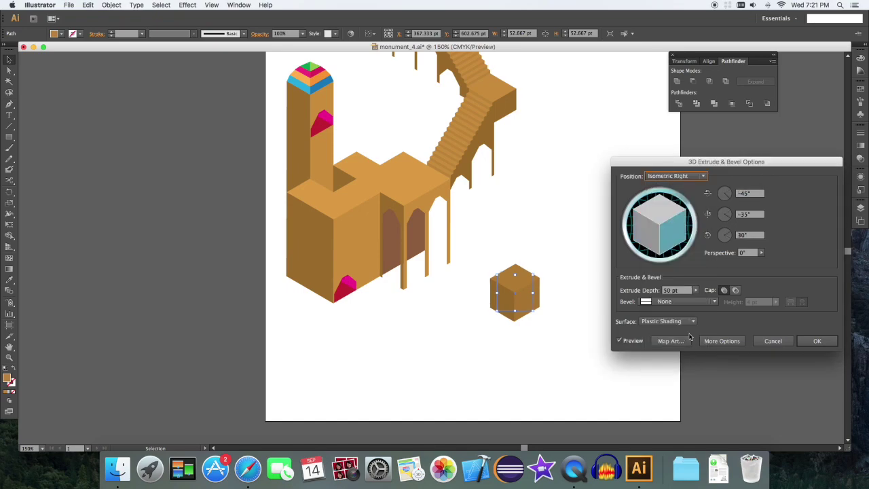
# - Increase the extrude depth to stretch the cube into a long beam and apply the effect
pyautogui.click(655, 301)
pyautogui.click(657, 300)
pyautogui.write('160')
pyautogui.press('Tab')
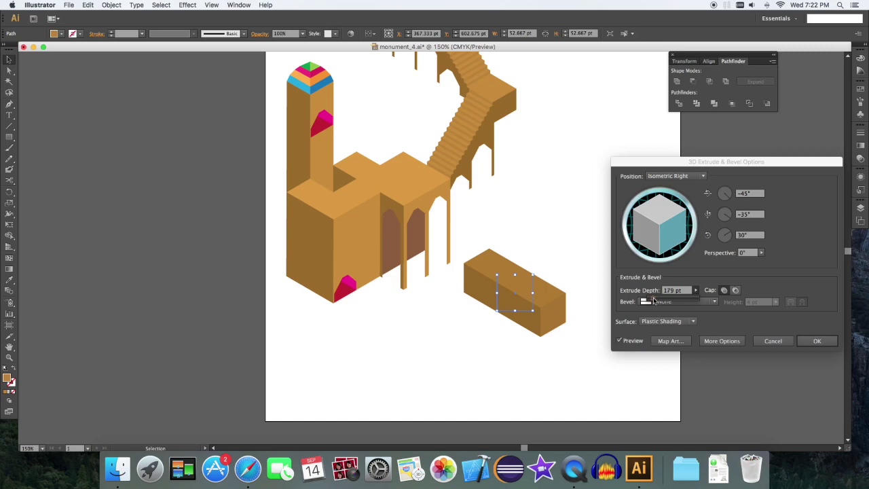
pyautogui.click(808, 339)
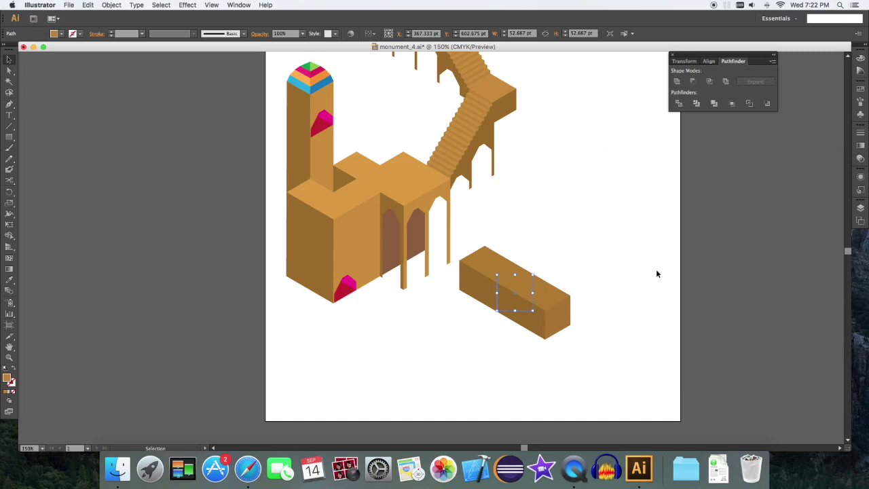
# - Move the extruded beam below the lower-left corner of the building and compare the layout with the reference image in Safari
pyautogui.click(628, 275)
pyautogui.moveTo(525, 292); pyautogui.dragTo(282, 324)
pyautogui.press('super+Tab')
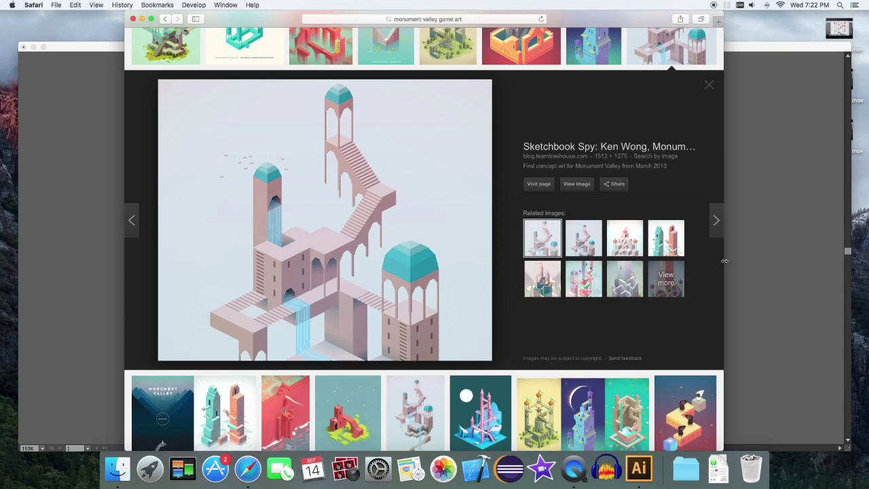
pyautogui.click(764, 247)
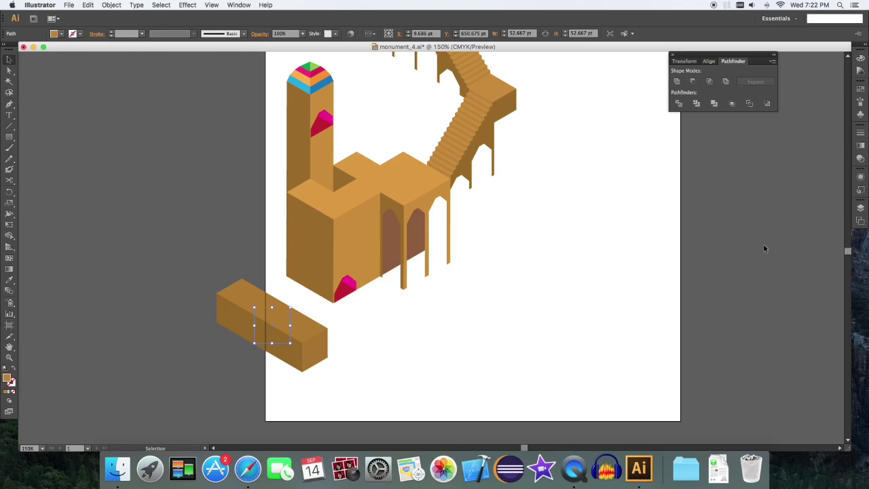
pyautogui.click(398, 324)
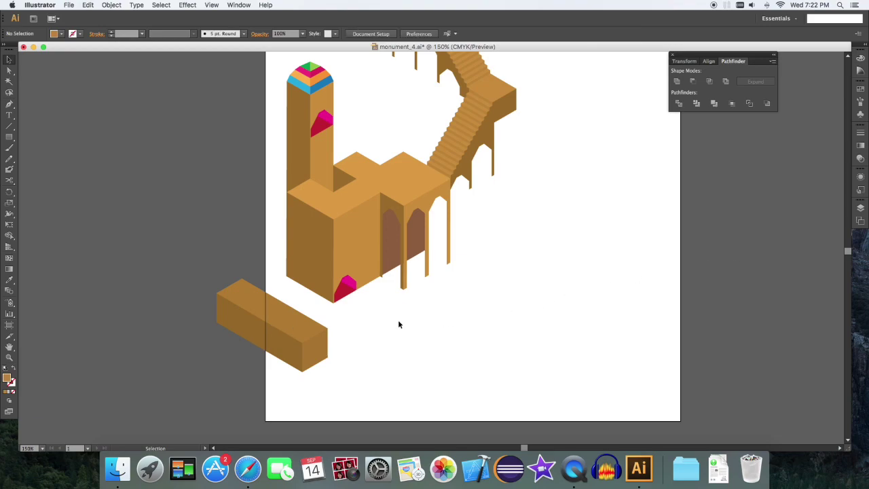
# - Duplicate the beam onto the empty area right of the building and remove the 3D Extrude & Bevel effect from the copy
pyautogui.click(285, 324)
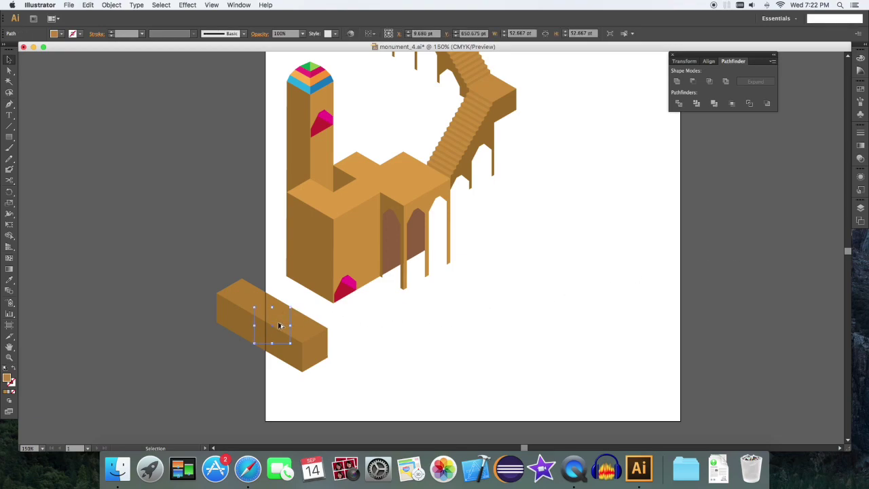
pyautogui.keyDown('alt'); pyautogui.moveTo(279, 326); pyautogui.dragTo(538, 325); pyautogui.keyUp('alt')
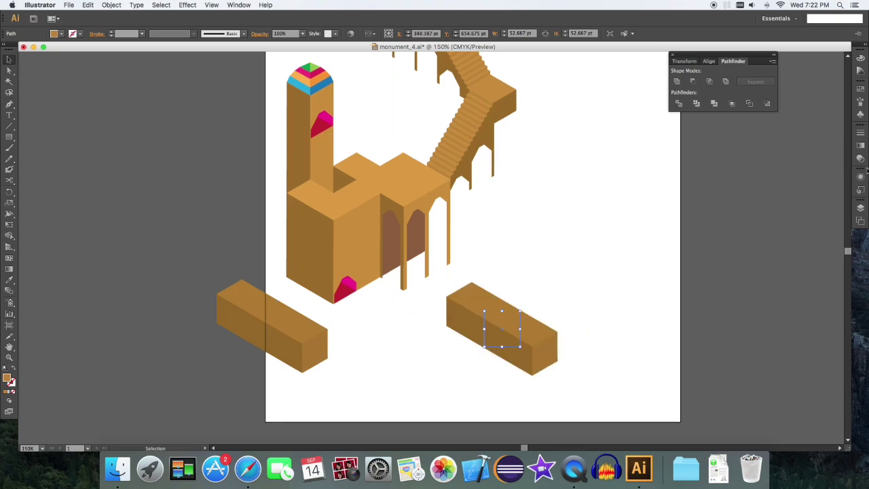
pyautogui.click(861, 158)
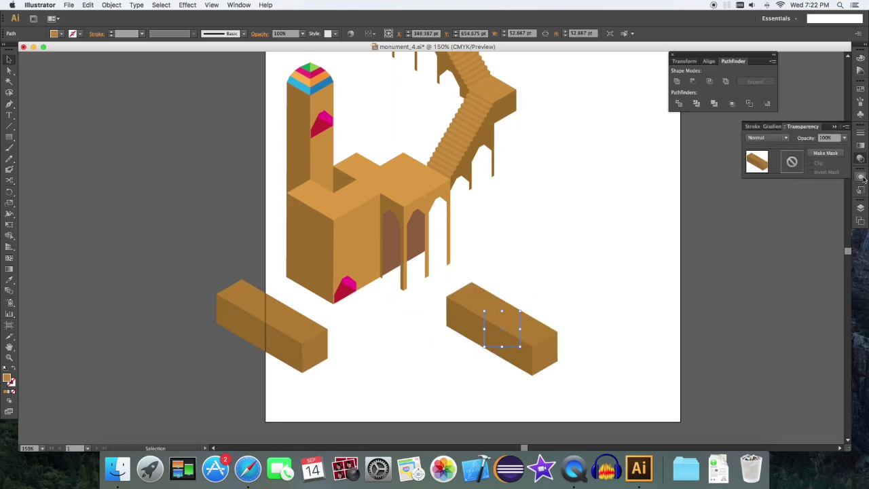
pyautogui.click(861, 177)
pyautogui.click(839, 218)
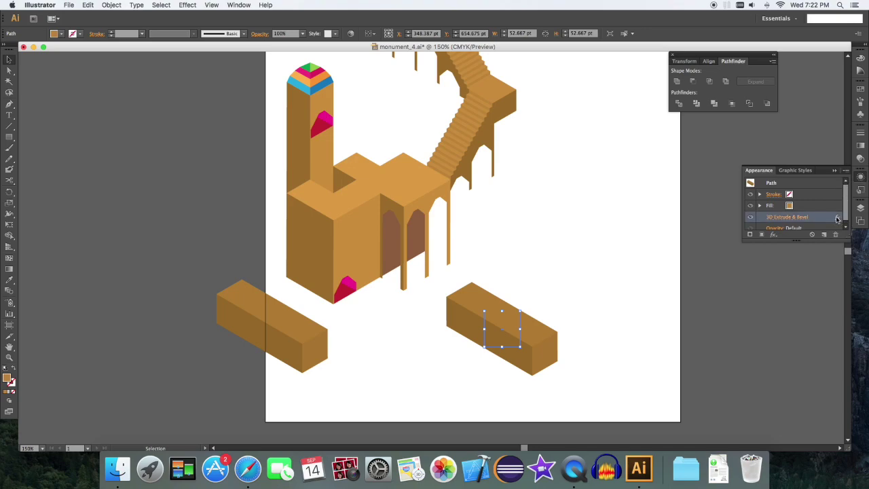
pyautogui.click(836, 234)
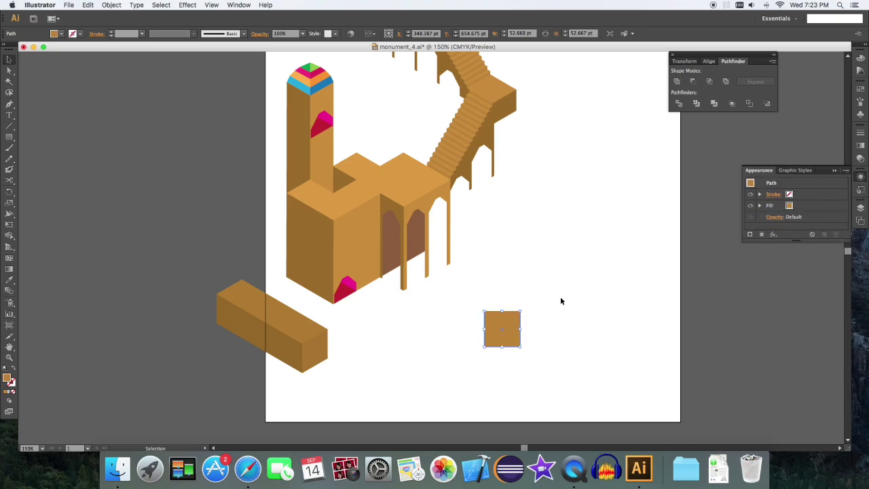
# - Raise the flat square's top edge by 60 pt to make a rectangle about 113 pt tall
pyautogui.press('a')
pyautogui.moveTo(469, 291); pyautogui.dragTo(566, 323)
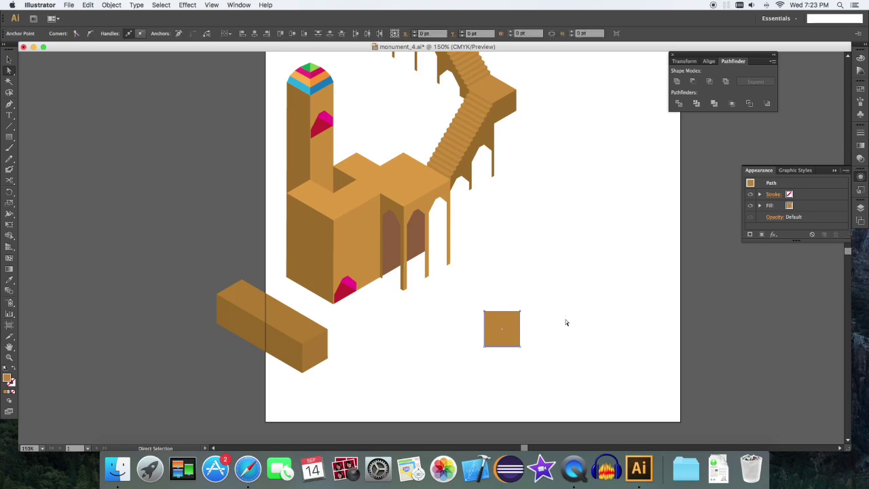
pyautogui.hotkey('shift', 'Up')
pyautogui.hotkey('shift', 'Up')
pyautogui.hotkey('shift', 'Up')
pyautogui.hotkey('shift', 'Up')
pyautogui.hotkey('shift', 'Up')
pyautogui.hotkey('shift', 'Up')
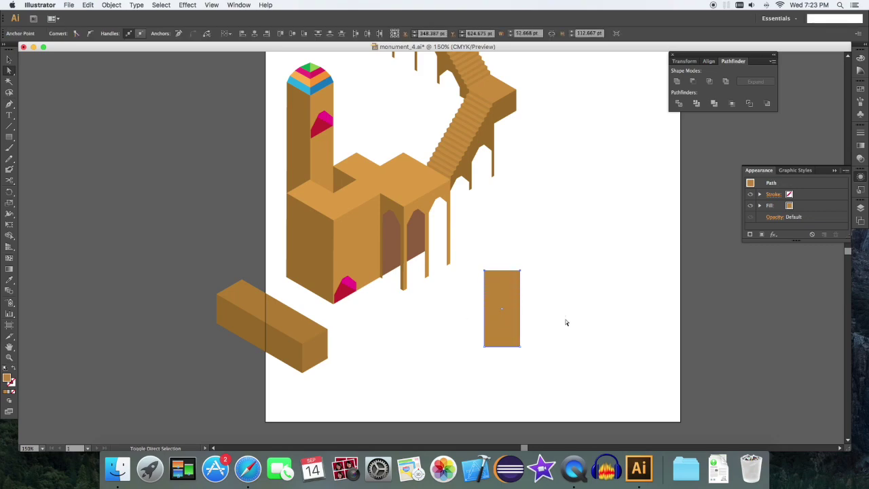
pyautogui.press('super+z')
# - Fill the flat rectangle with the magenta swatch
pyautogui.press('super+equal')
pyautogui.moveTo(564, 322); pyautogui.dragTo(562, 251)
pyautogui.press('v')
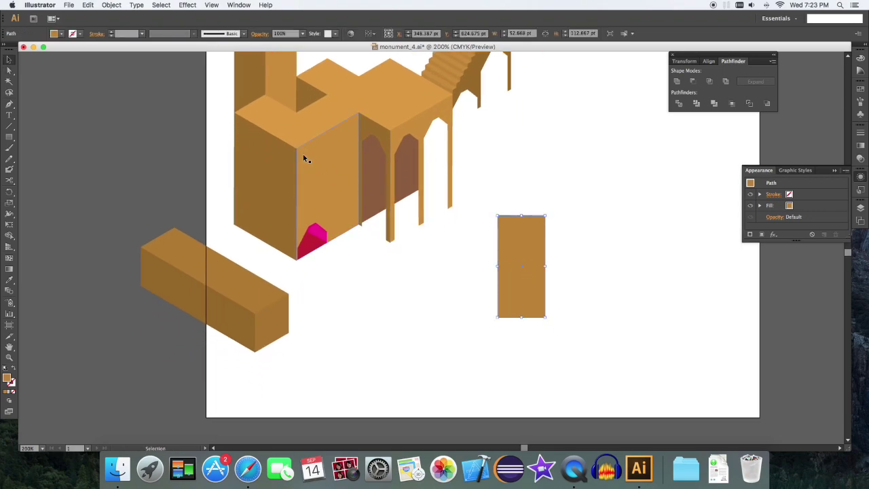
pyautogui.click(861, 91)
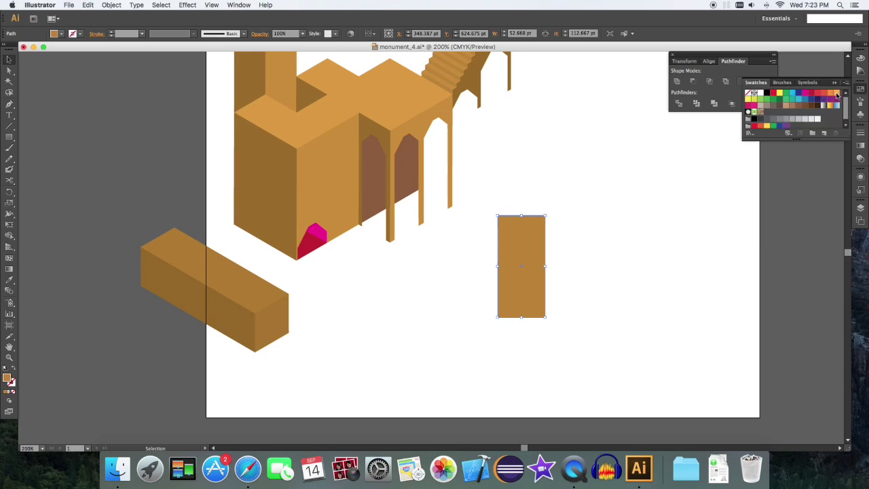
pyautogui.click(751, 107)
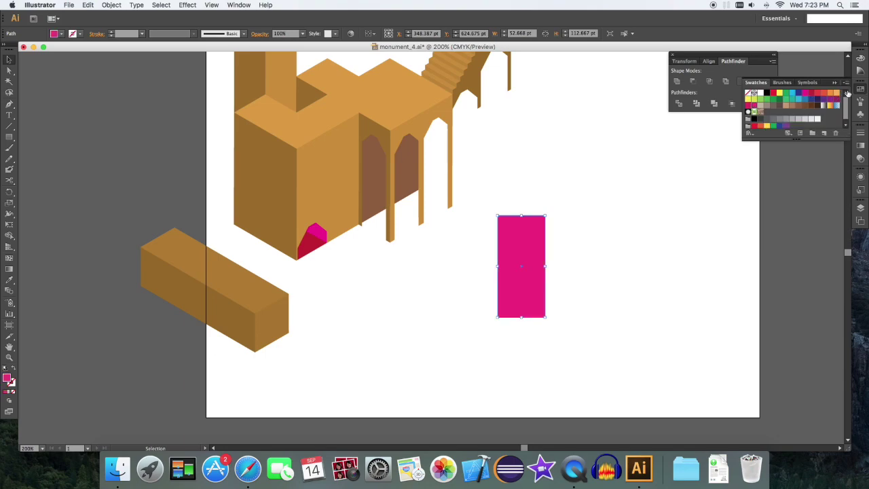
pyautogui.click(838, 82)
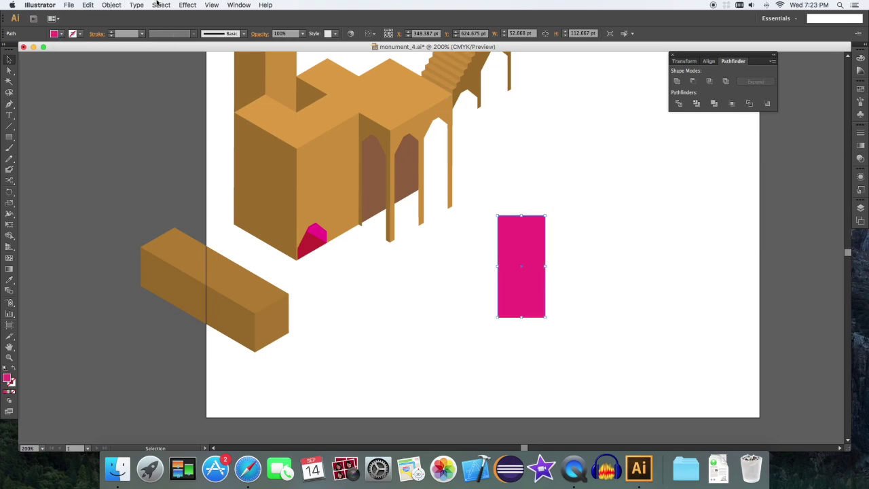
# - Apply a 3D Rotate effect to the magenta rectangle in the Isometric Top position
pyautogui.click(187, 5)
pyautogui.moveTo(272, 61)
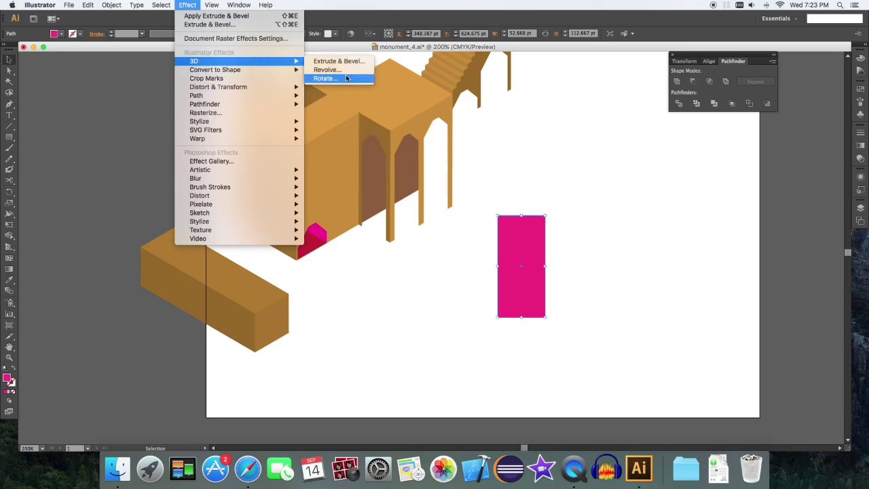
pyautogui.click(346, 78)
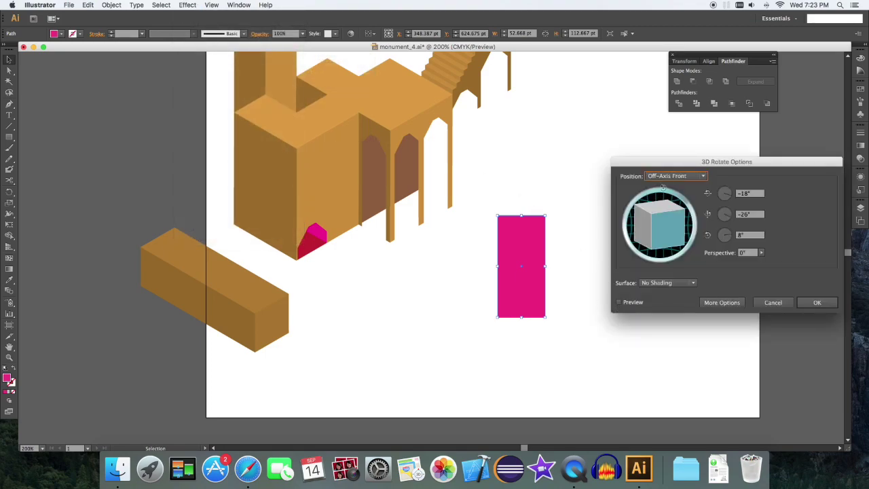
pyautogui.click(618, 303)
pyautogui.click(676, 176)
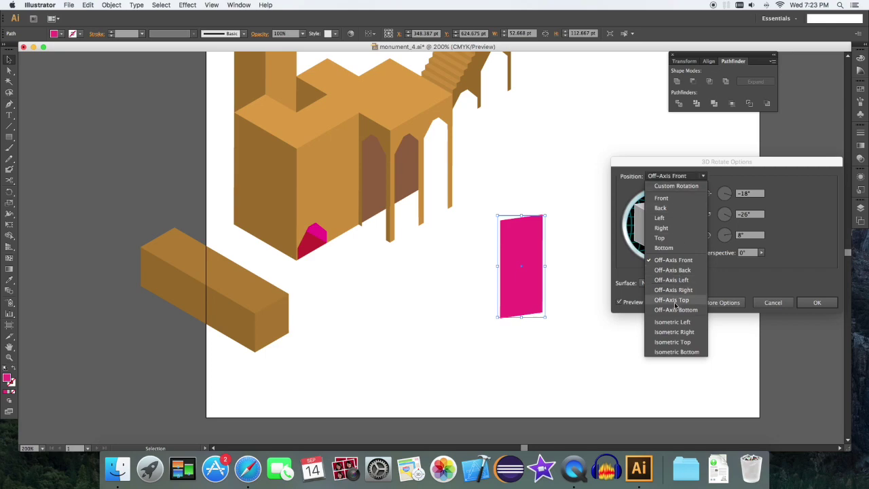
pyautogui.click(680, 343)
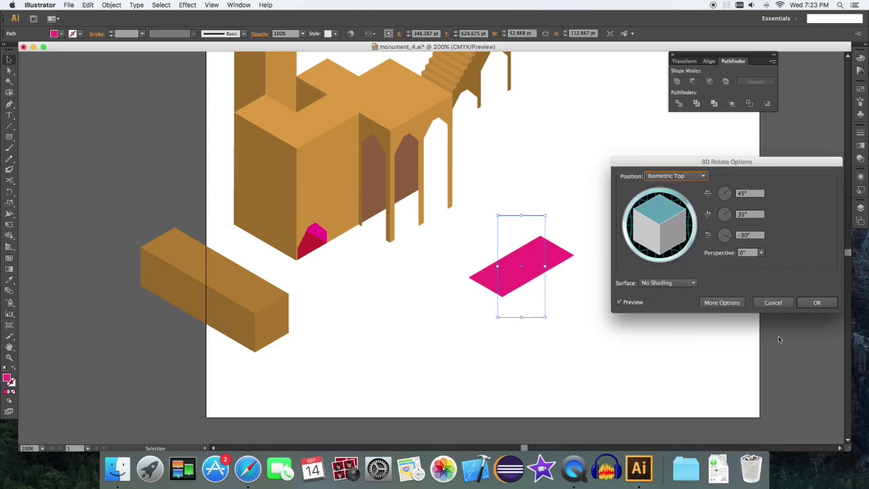
pyautogui.click(812, 305)
pyautogui.click(598, 264)
# - Move the magenta plane over the beam and nudge its upper corner against the building's lower-left corner
pyautogui.click(529, 264)
pyautogui.moveTo(529, 263); pyautogui.dragTo(296, 245)
pyautogui.hscroll(-2, 408, 284)
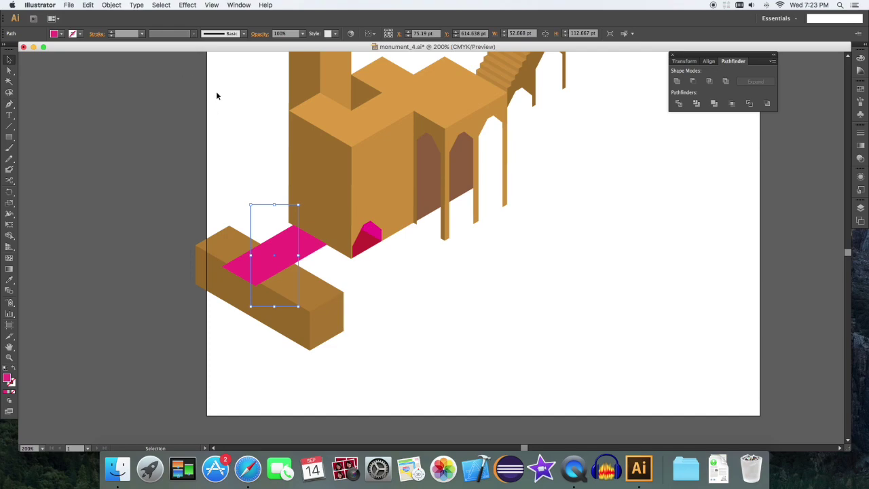
pyautogui.press('Left')
pyautogui.press('Left')
pyautogui.press('Left')
pyautogui.press('Up')
pyautogui.press('Left')
pyautogui.press('Up')
pyautogui.press('super+equal')
pyautogui.moveTo(144, 237); pyautogui.dragTo(147, 232)
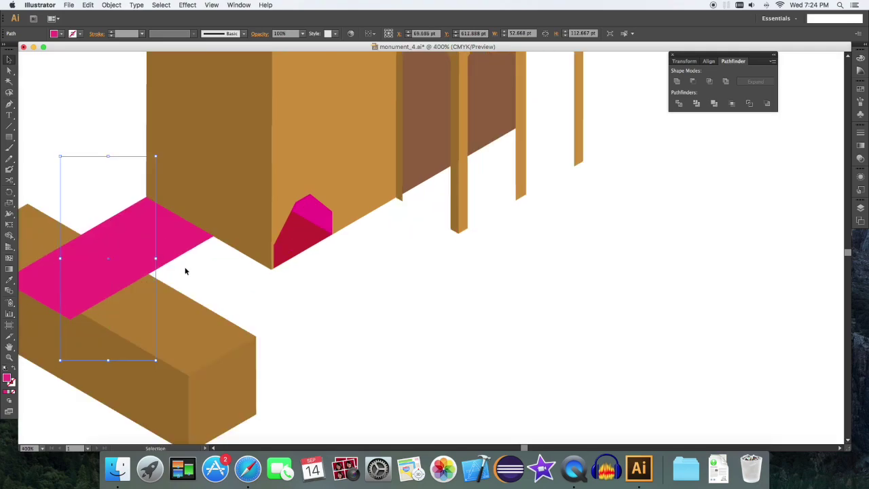
# - Bring the brown beam to the front and lower it so the magenta plane rests behind its upper edge
pyautogui.click(245, 288)
pyautogui.press('super+minus')
pyautogui.press('super+minus')
pyautogui.press('super+minus')
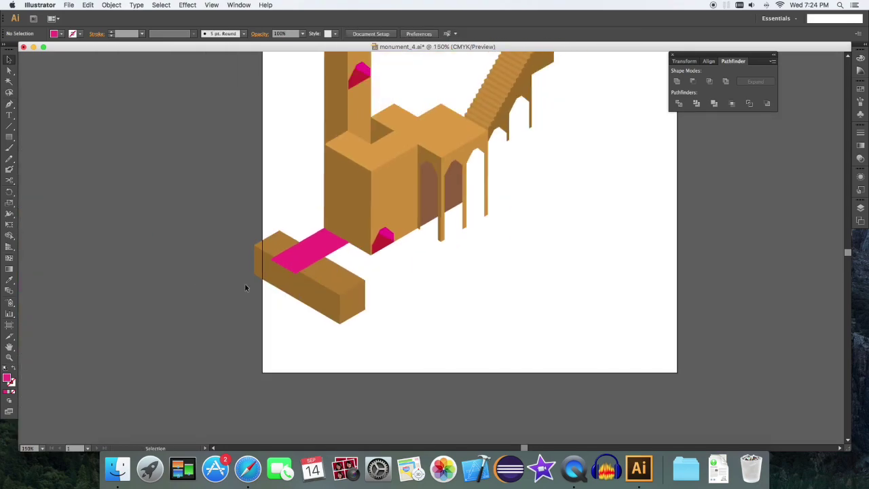
pyautogui.click(347, 298)
pyautogui.press('super+shift+bracketright')
pyautogui.press('Down')
pyautogui.press('Down')
pyautogui.press('Down')
pyautogui.press('Down')
pyautogui.press('Down')
pyautogui.press('Down')
pyautogui.press('Down')
pyautogui.press('Down')
pyautogui.press('Down')
pyautogui.press('Down')
pyautogui.press('Down')
pyautogui.press('Down')
pyautogui.press('Down')
pyautogui.press('Down')
pyautogui.press('Down')
pyautogui.press('Down')
pyautogui.press('Down')
pyautogui.press('Down')
pyautogui.press('Down')
pyautogui.press('Down')
pyautogui.press('Down')
pyautogui.press('Down')
pyautogui.press('Down')
pyautogui.press('Down')
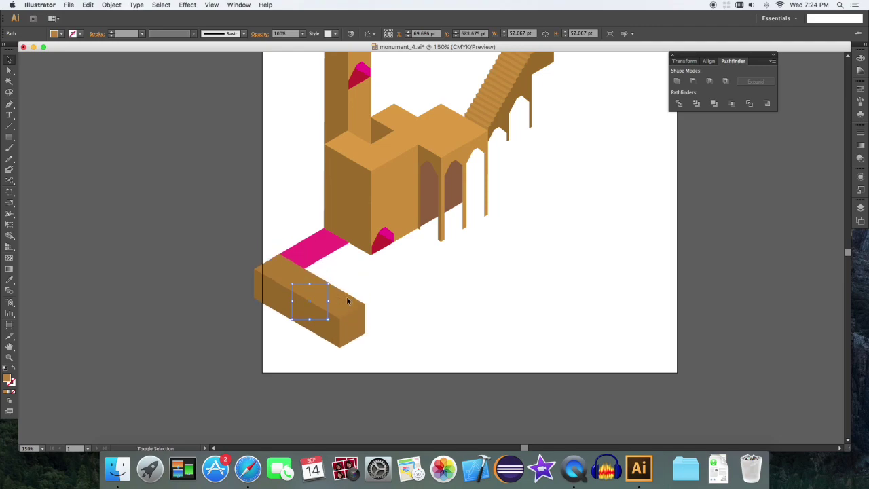
# - Shift the beam 13 pt left and 7 pt down so its rear top edge meets the magenta plane's lower end
pyautogui.press('Left')
pyautogui.press('Left')
pyautogui.press('Left')
pyautogui.press('Left')
pyautogui.press('Left')
pyautogui.press('Left')
pyautogui.press('Left')
pyautogui.press('Left')
pyautogui.press('Left')
pyautogui.press('Left')
pyautogui.press('Left')
pyautogui.press('Down')
pyautogui.press('Down')
pyautogui.press('Down')
pyautogui.press('Down')
pyautogui.press('Down')
pyautogui.press('Down')
pyautogui.press('Down')
pyautogui.press('Down')
pyautogui.press('Down')
pyautogui.press('Down')
pyautogui.press('Left')
pyautogui.press('Up')
pyautogui.press('Up')
pyautogui.press('Left')
pyautogui.press('Up')
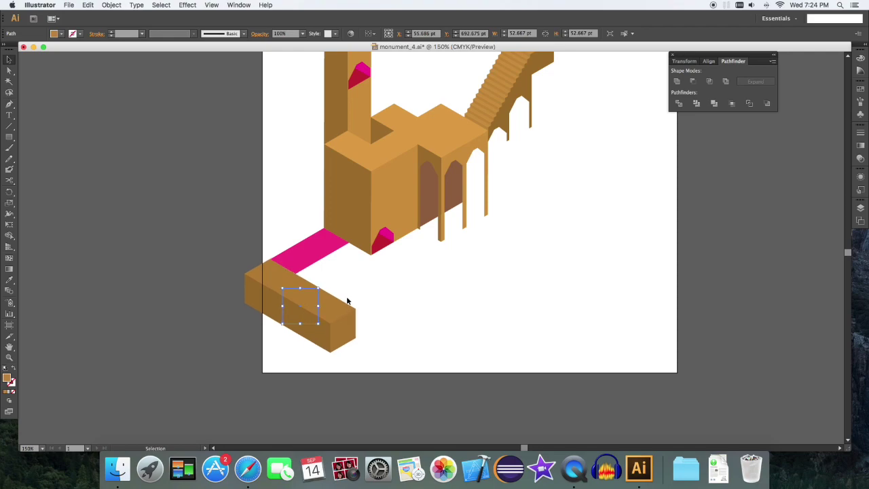
pyautogui.press('Right')
pyautogui.click(466, 298)
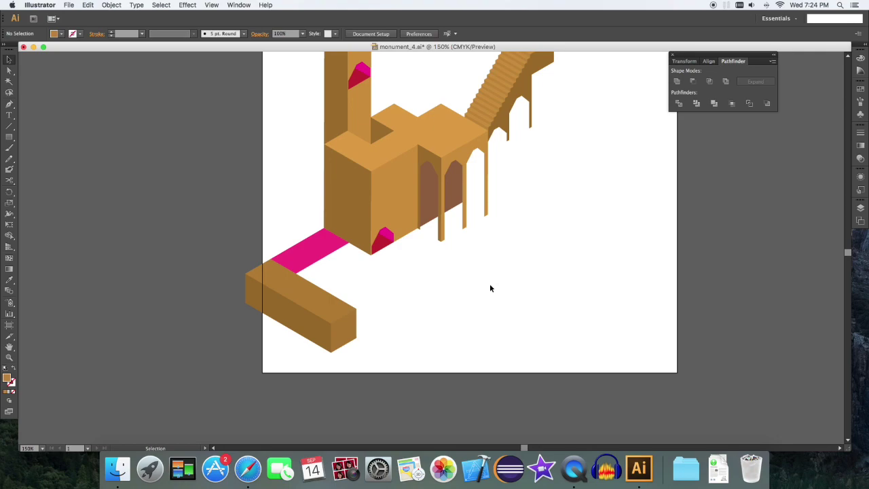
# - Consult the Safari reference image and place a duplicate of the magenta plane between the building's lower front corner and the beam
pyautogui.press('super+Tab')
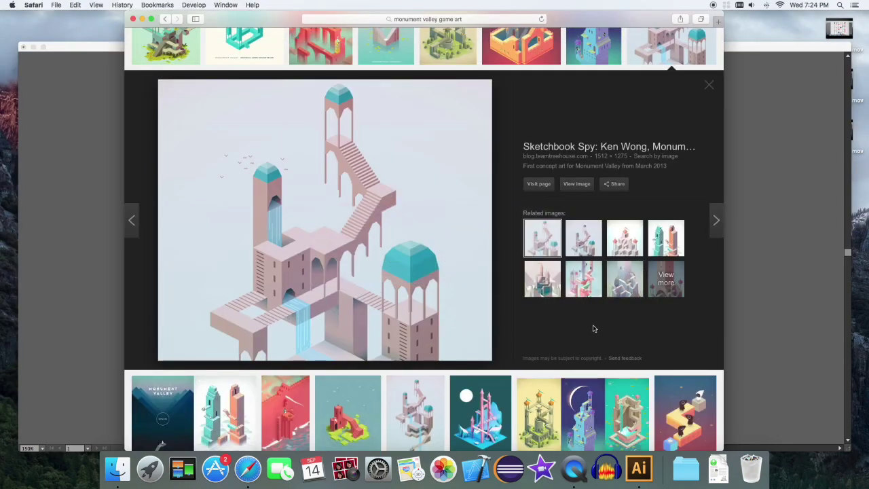
pyautogui.click(740, 302)
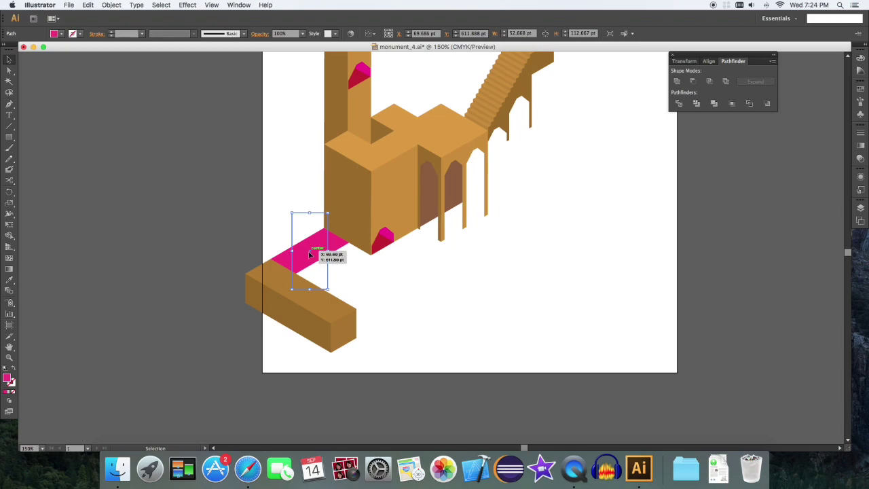
pyautogui.moveTo(312, 254); pyautogui.dragTo(362, 285)
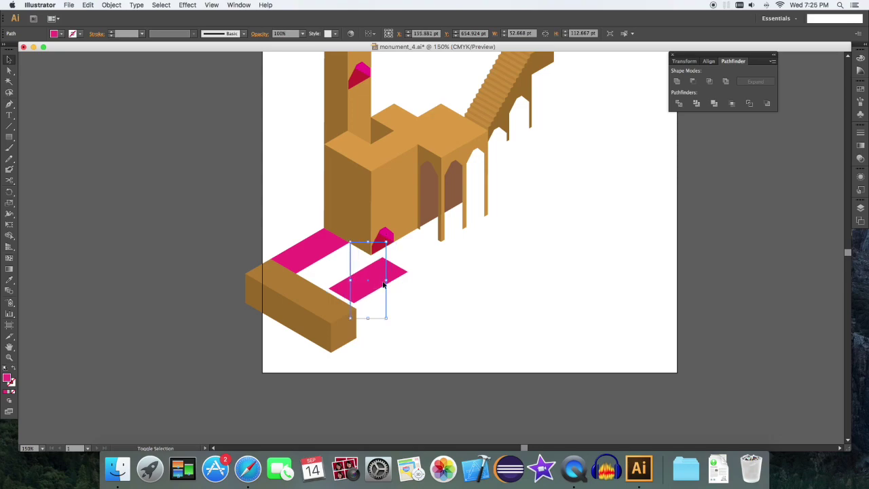
pyautogui.hotkey('shift', 'Left')
pyautogui.press('Left')
pyautogui.press('Left')
pyautogui.press('Left')
pyautogui.press('Left')
pyautogui.press('Up')
pyautogui.press('Up')
pyautogui.press('Up')
pyautogui.press('Left')
pyautogui.press('Left')
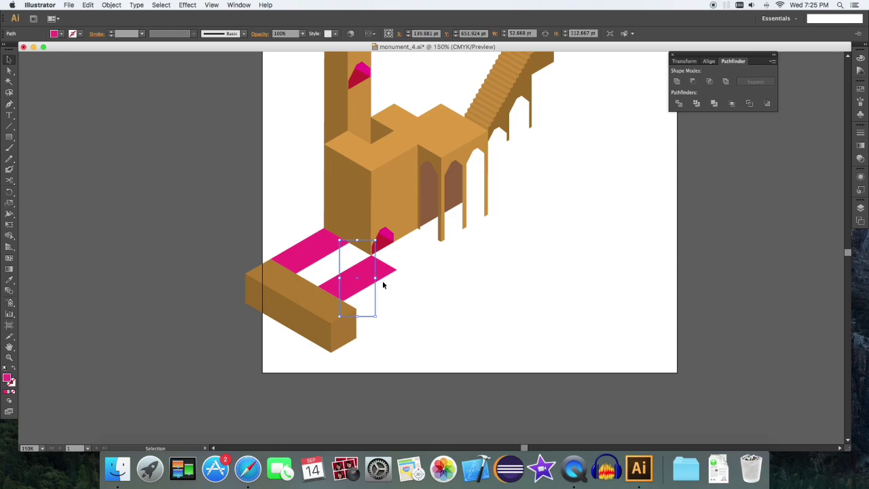
# - Lengthen the duplicate plane by raising its two upper anchor points 210 pt, to a height of about 323 pt
pyautogui.press('a')
pyautogui.moveTo(375, 241); pyautogui.dragTo(378, 243)
pyautogui.keyDown('shift'); pyautogui.click(375, 242); pyautogui.keyUp('shift')
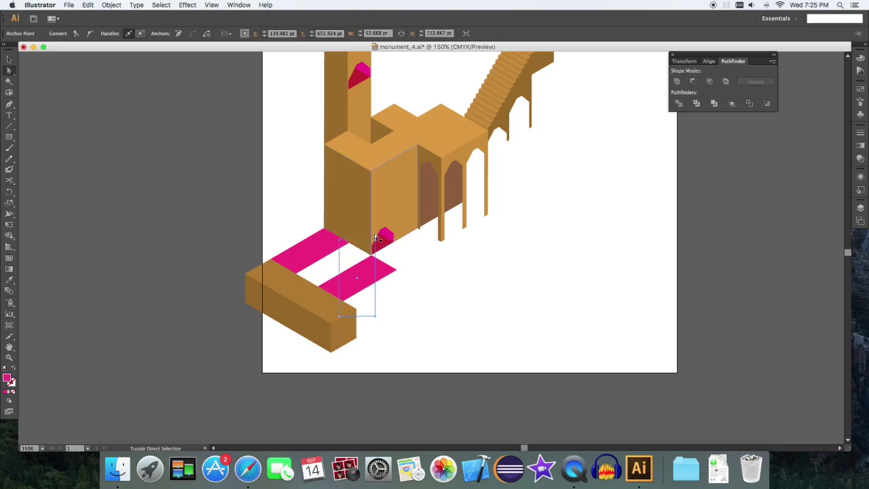
pyautogui.moveTo(376, 241); pyautogui.dragTo(376, 242)
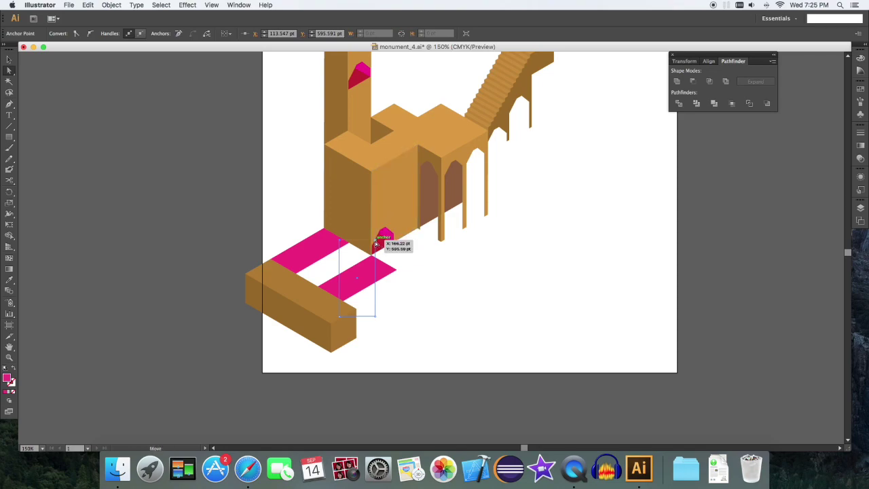
pyautogui.keyDown('shift'); pyautogui.click(340, 240); pyautogui.keyUp('shift')
pyautogui.hotkey('shift', 'Up')
pyautogui.hotkey('shift', 'Up')
pyautogui.hotkey('shift', 'Up')
pyautogui.hotkey('shift', 'Up')
pyautogui.hotkey('shift', 'Up')
pyautogui.hotkey('shift', 'Up')
pyautogui.hotkey('shift', 'Up')
pyautogui.hotkey('shift', 'Up')
pyautogui.hotkey('shift', 'Up')
pyautogui.hotkey('shift', 'Up')
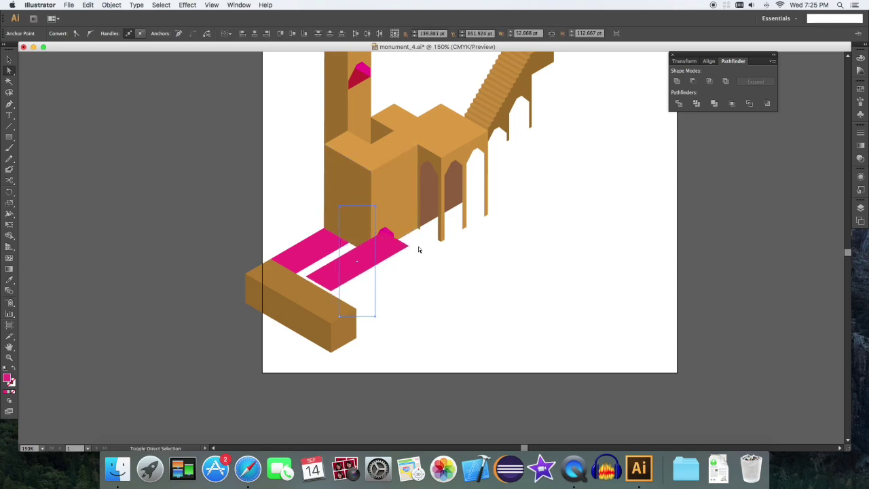
pyautogui.hotkey('shift', 'Up')
pyautogui.hotkey('shift', 'Up')
pyautogui.hotkey('shift', 'Up')
pyautogui.hotkey('shift', 'Up')
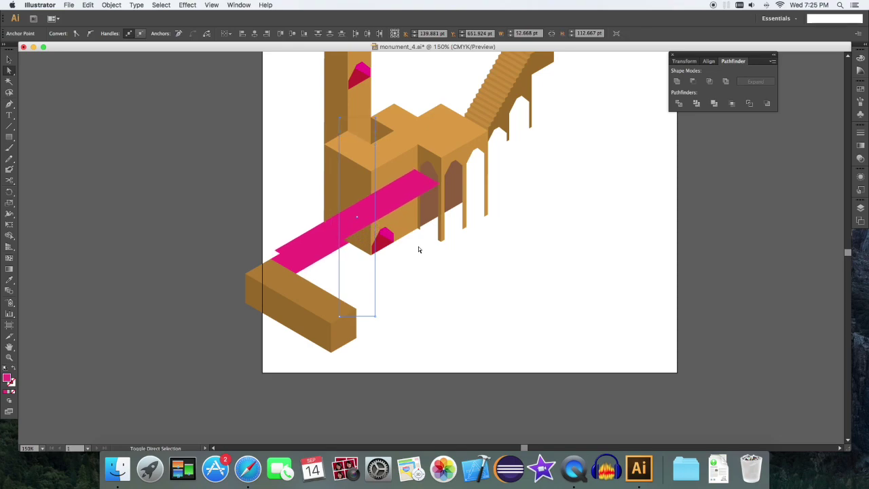
pyautogui.press('v')
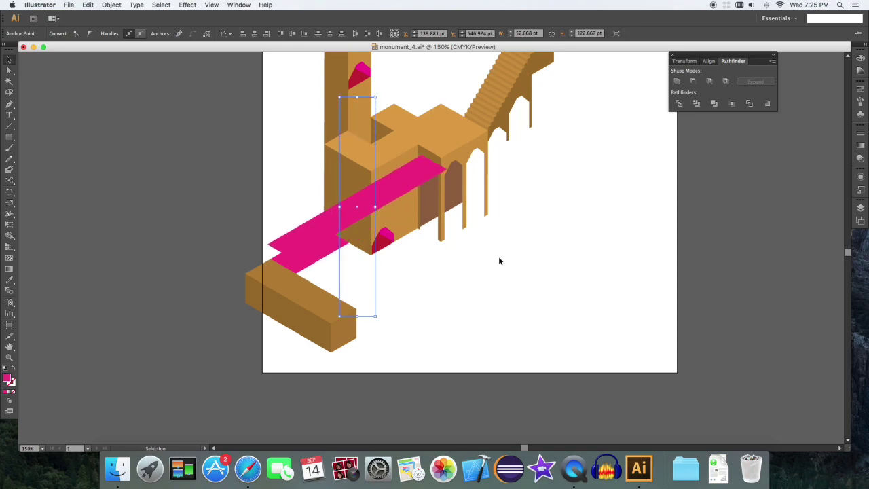
pyautogui.click(498, 256)
# - Move the lengthened plane beneath the arches, send it to the back and align it with the building's lower edge
pyautogui.moveTo(363, 216); pyautogui.dragTo(414, 266)
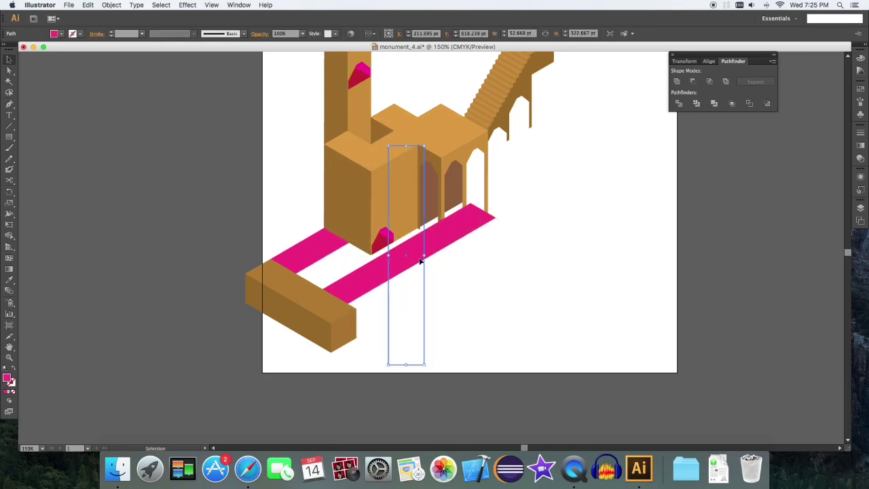
pyautogui.press('shift+super+[')
pyautogui.press('Up')
pyautogui.press('Up')
pyautogui.press('Up')
pyautogui.press('Up')
pyautogui.press('Up')
pyautogui.press('Left')
pyautogui.press('Left')
pyautogui.press('Left')
pyautogui.press('Left')
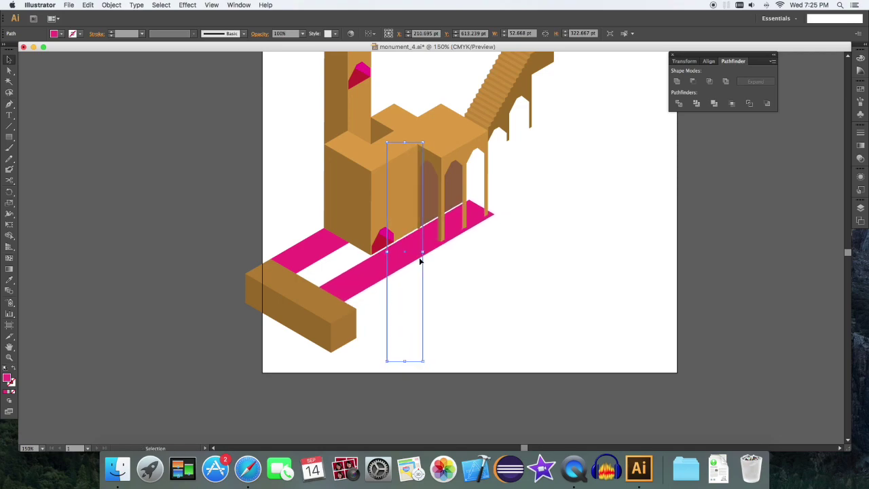
pyautogui.press('Left')
pyautogui.press('Left')
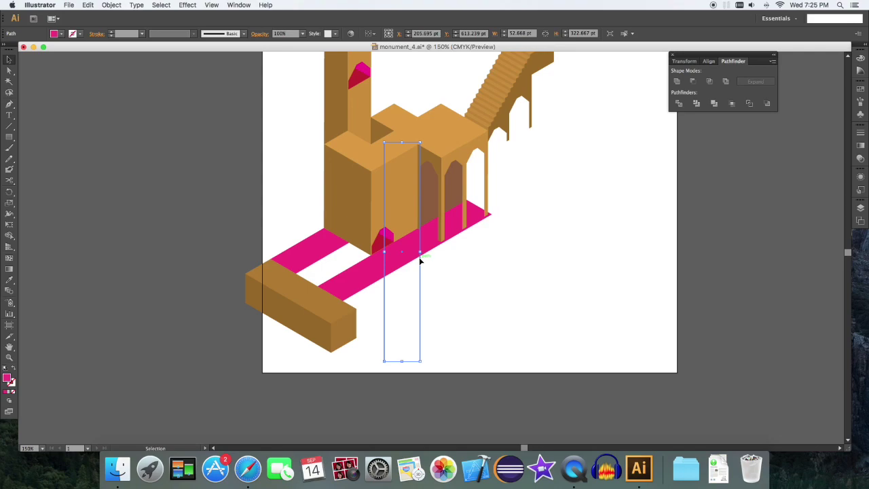
pyautogui.press('Left')
pyautogui.press('Right')
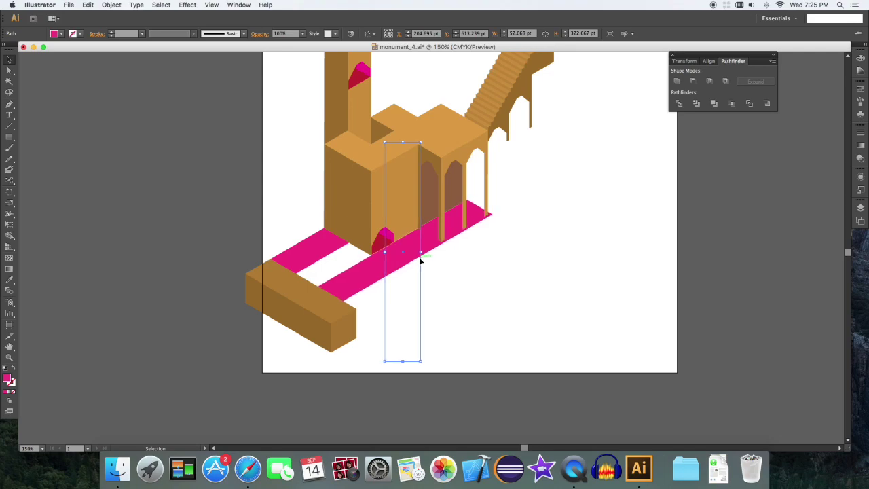
# - Reposition the long plane slightly and narrow it to about 50 pt by moving one side's anchor points inward
pyautogui.press('a')
pyautogui.moveTo(421, 143); pyautogui.dragTo(418, 144)
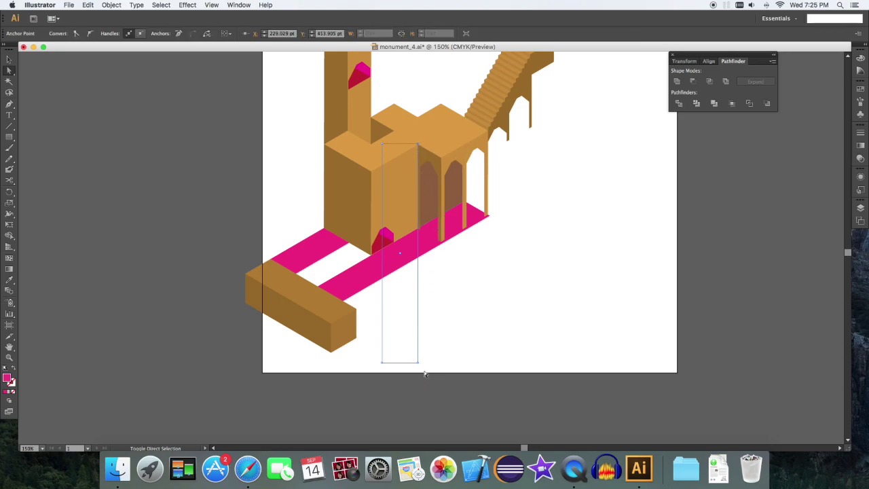
pyautogui.press('Left')
pyautogui.press('Left')
pyautogui.press('Left')
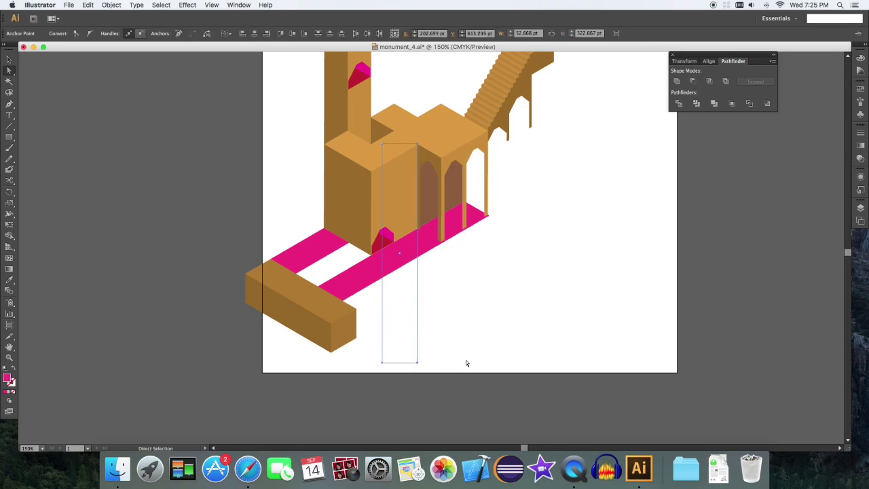
pyautogui.press('Left')
pyautogui.press('Left')
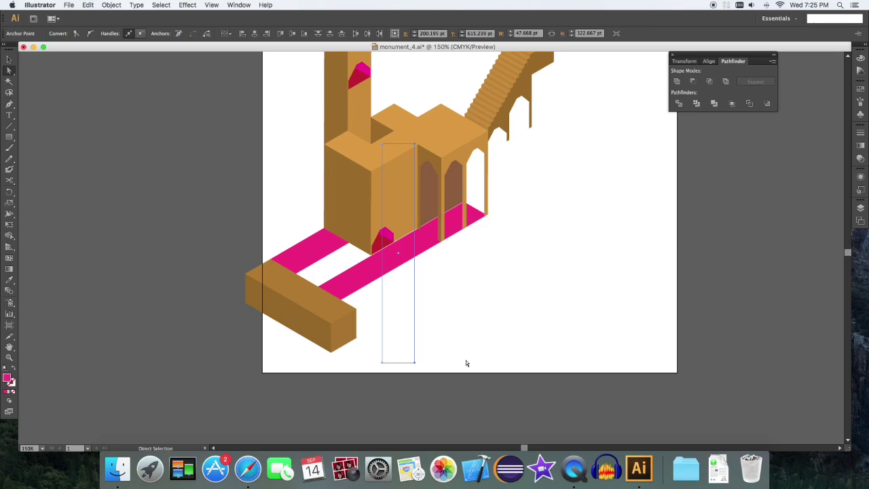
pyautogui.press('Right')
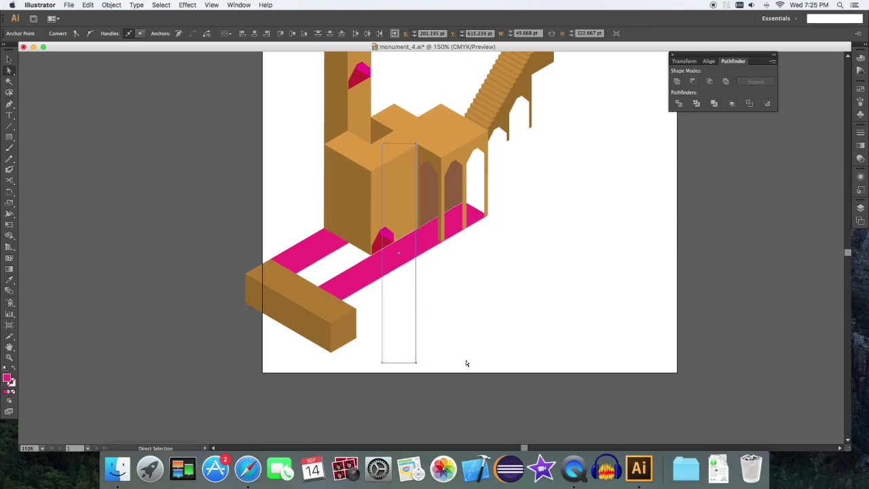
pyautogui.press('v')
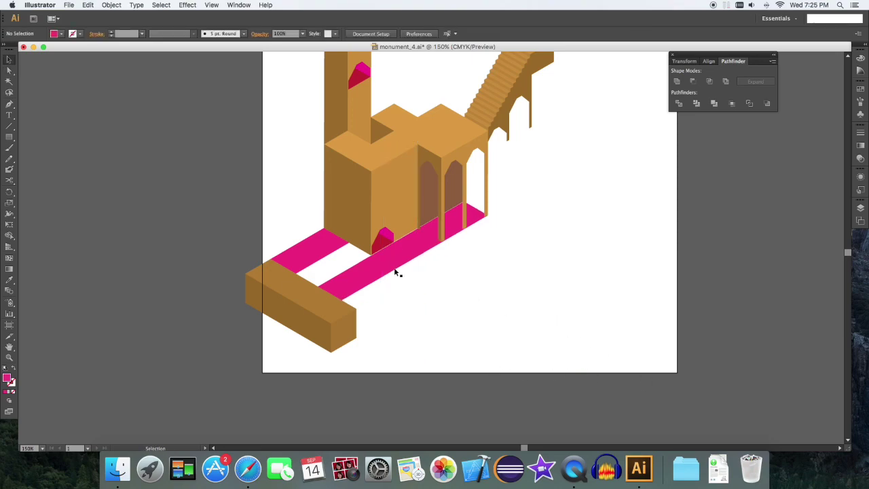
# - Recolor both magenta connecting planes with the light green swatch
pyautogui.press('super+minus')
pyautogui.press('a')
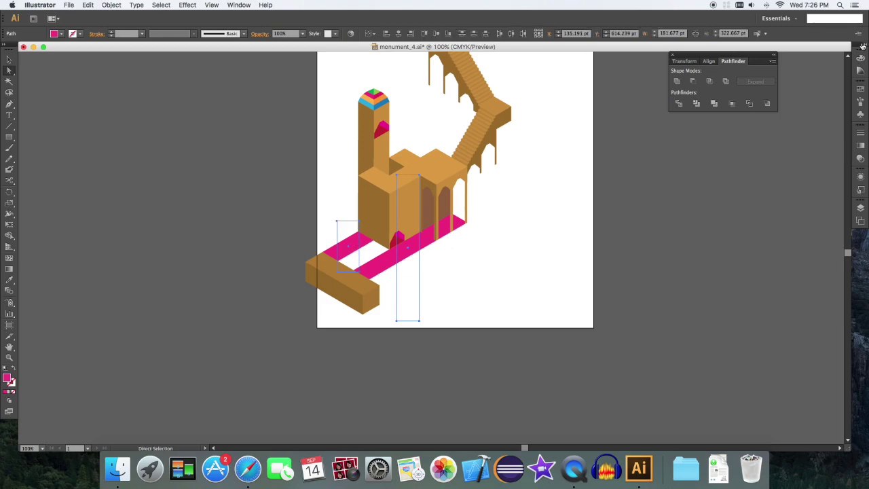
pyautogui.click(860, 89)
pyautogui.click(761, 100)
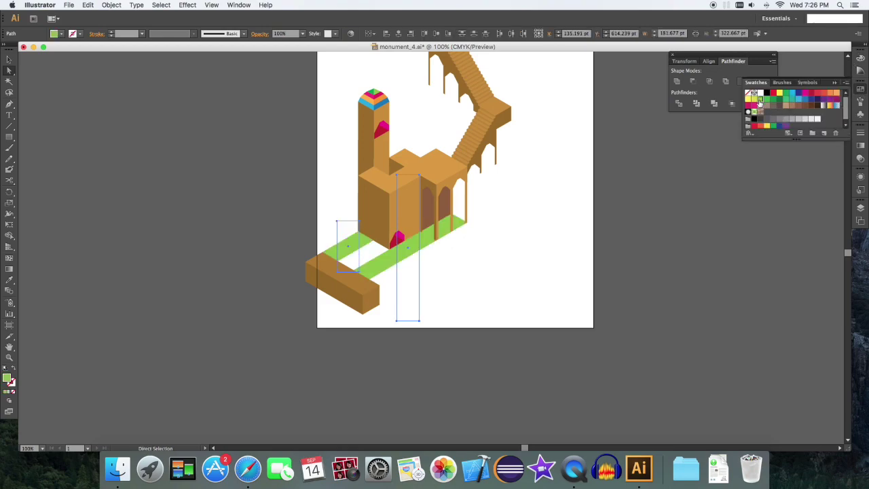
pyautogui.click(656, 167)
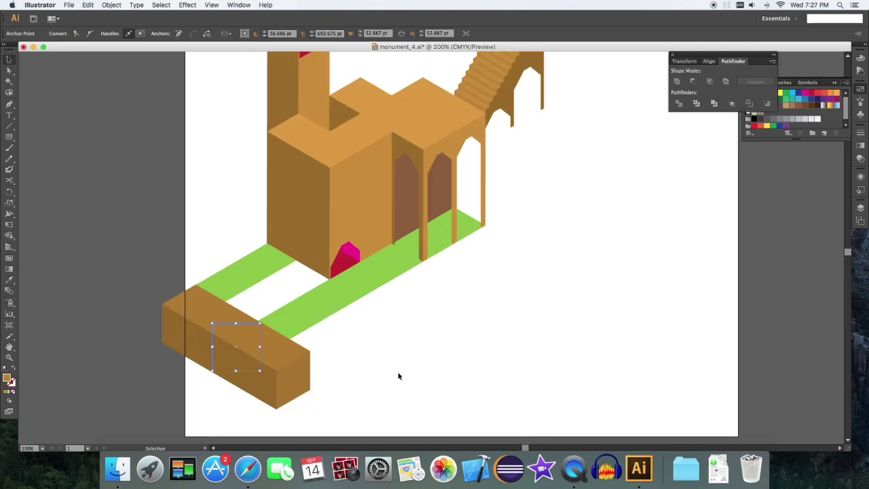
# - Set the extrude depth of the lower brown beam's 3D Extrude & Bevel effect to 140 pt
pyautogui.click(479, 354)
pyautogui.click(255, 356)
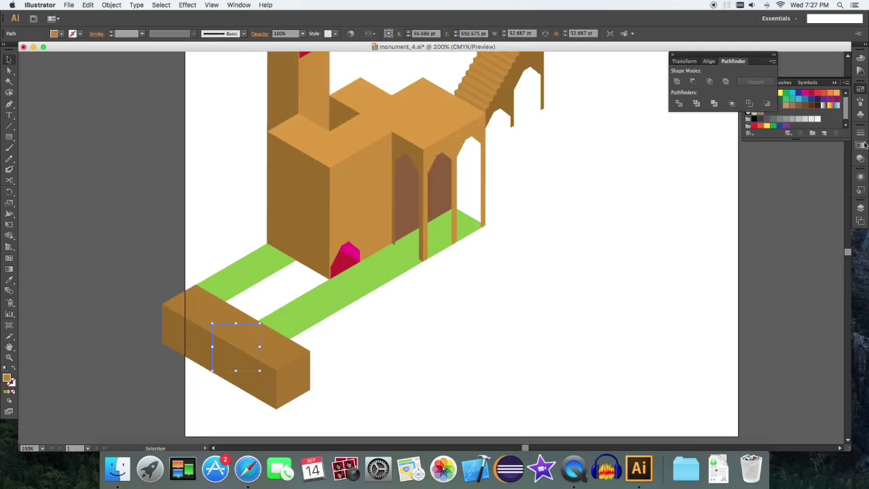
pyautogui.click(860, 178)
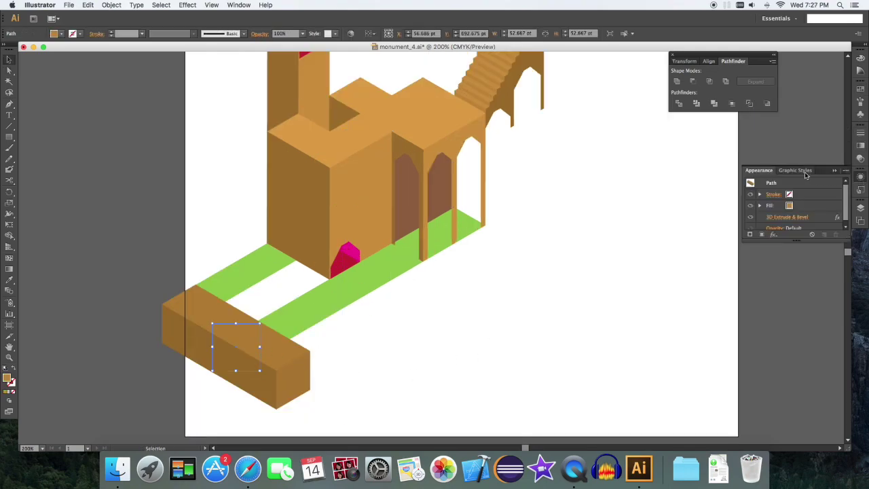
pyautogui.click(788, 216)
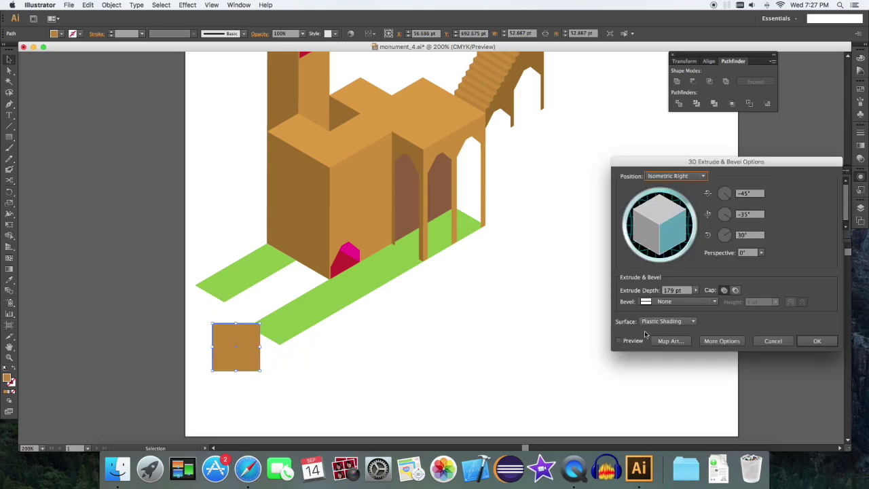
pyautogui.click(621, 341)
pyautogui.click(686, 290)
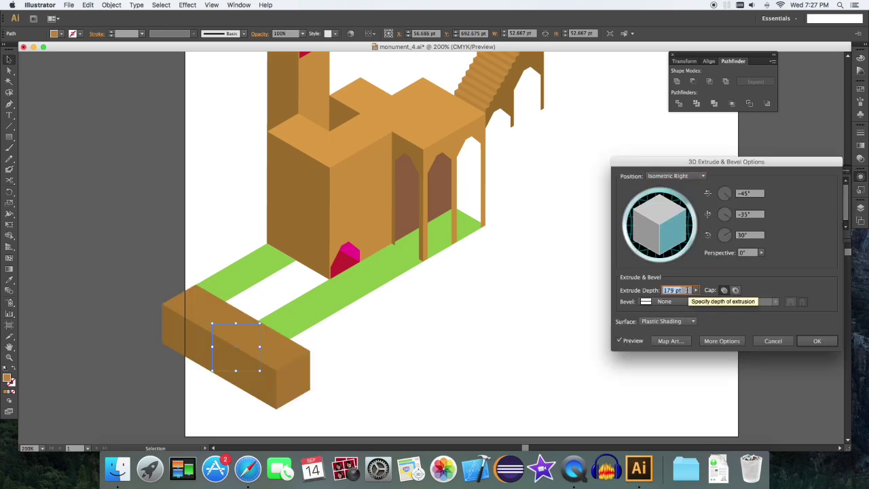
pyautogui.press('Down')
pyautogui.press('Down')
pyautogui.press('Down')
pyautogui.press('Down')
pyautogui.press('Down')
pyautogui.press('Down')
pyautogui.press('Down')
pyautogui.press('Down')
pyautogui.press('Down')
pyautogui.press('Down')
pyautogui.press('Down')
pyautogui.press('Down')
pyautogui.press('Down')
pyautogui.press('Down')
pyautogui.press('Down')
pyautogui.press('Down')
pyautogui.press('Down')
pyautogui.press('Down')
pyautogui.press('Down')
pyautogui.press('Down')
pyautogui.press('Down')
pyautogui.press('Down')
pyautogui.press('Down')
pyautogui.press('Down')
pyautogui.press('Down')
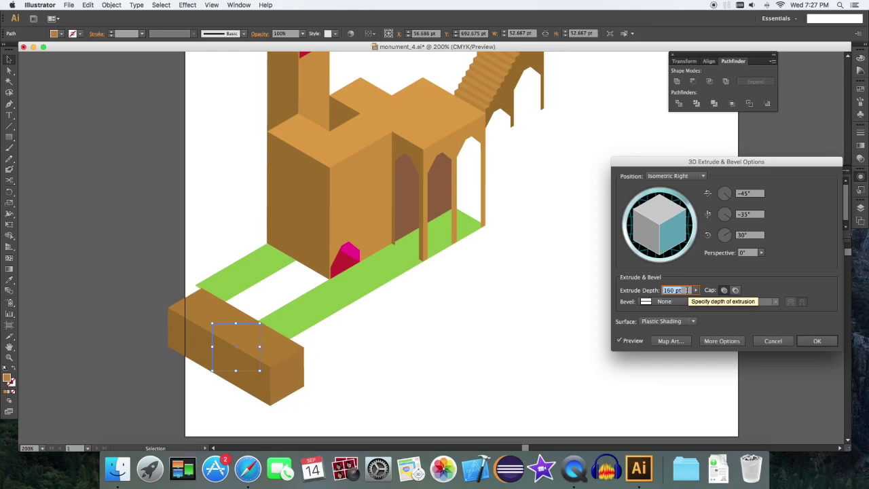
pyautogui.press('Down')
pyautogui.press('Down')
pyautogui.press('Down')
pyautogui.press('Down')
pyautogui.press('Down')
pyautogui.press('Down')
pyautogui.press('Down')
pyautogui.press('Down')
pyautogui.press('Down')
pyautogui.press('Down')
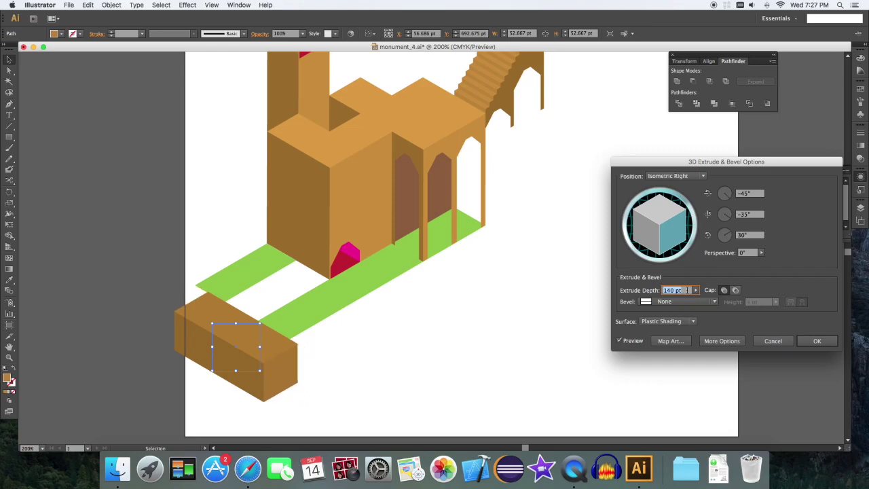
pyautogui.click(817, 341)
# - Nudge the shortened beam until its upper edge lines up with the ends of both green planes
pyautogui.press('Left')
pyautogui.press('Left')
pyautogui.press('Left')
pyautogui.press('Left')
pyautogui.press('Left')
pyautogui.press('Left')
pyautogui.press('Left')
pyautogui.press('Left')
pyautogui.press('Left')
pyautogui.press('Left')
pyautogui.press('Left')
pyautogui.press('Left')
pyautogui.press('Left')
pyautogui.press('Left')
pyautogui.press('Up')
pyautogui.press('Up')
pyautogui.press('Up')
pyautogui.press('Right')
pyautogui.press('Right')
pyautogui.press('Right')
pyautogui.press('Right')
pyautogui.press('Right')
pyautogui.press('Right')
pyautogui.press('Up')
pyautogui.press('Left')
pyautogui.press('Left')
pyautogui.press('Right')
pyautogui.press('Right')
pyautogui.press('Right')
pyautogui.press('Right')
pyautogui.press('Right')
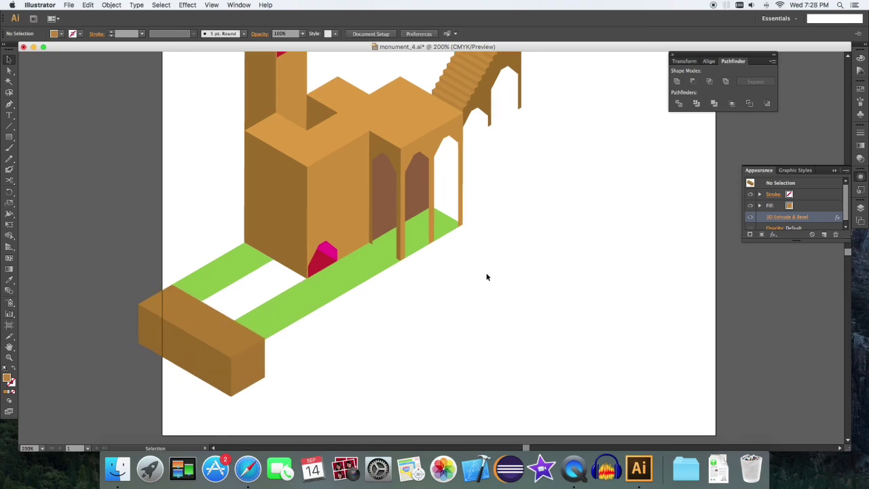
# - Duplicate the long green plane into the empty space beside the building and expand the copy's appearance
pyautogui.click(343, 276)
pyautogui.moveTo(342, 285); pyautogui.dragTo(494, 286)
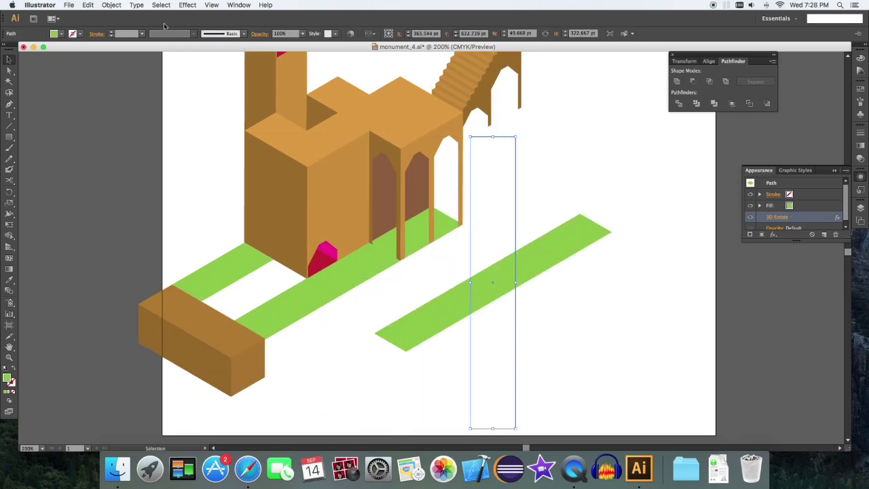
pyautogui.click(112, 5)
pyautogui.click(142, 104)
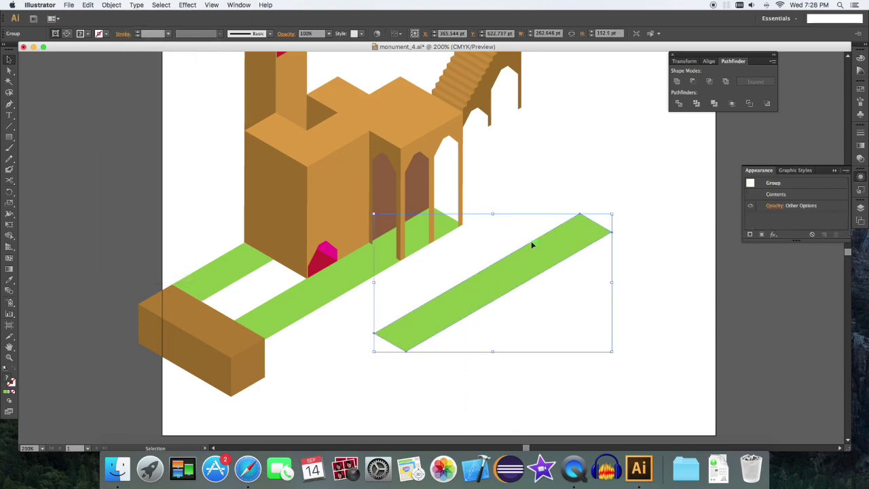
# - Reflect the expanded green plane so it slopes the opposite way and attach it to the far end of the original plane
pyautogui.rightClick(524, 280)
pyautogui.moveTo(585, 346)
pyautogui.click(664, 377)
pyautogui.click(747, 300)
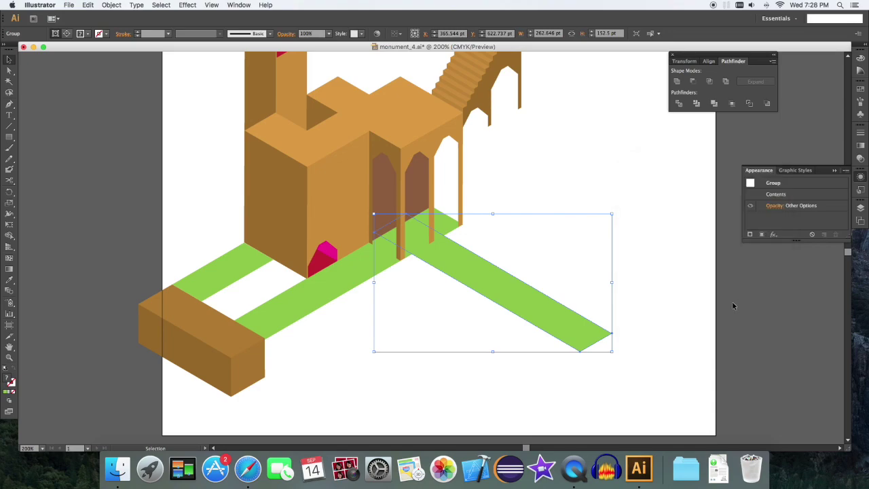
pyautogui.moveTo(532, 311); pyautogui.dragTo(588, 322)
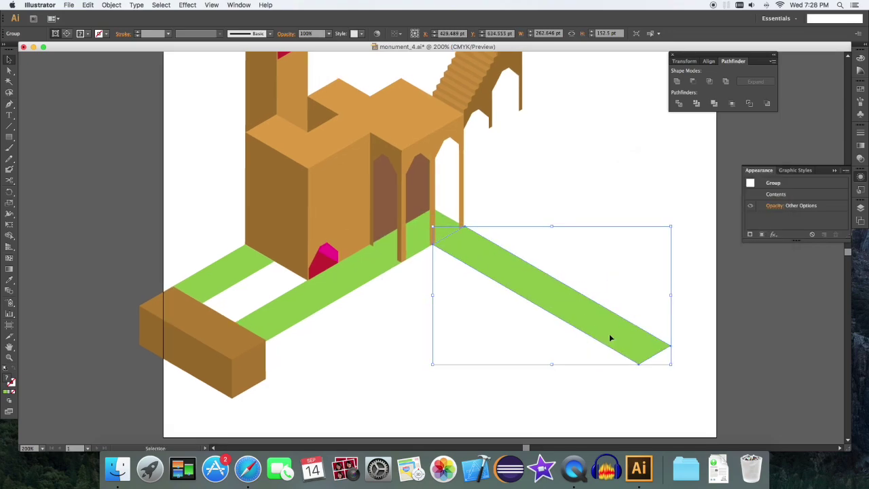
# - Shorten the reflected green plane by moving its outer-end anchor points inward along its slope
pyautogui.press('a')
pyautogui.moveTo(676, 380); pyautogui.dragTo(610, 282)
pyautogui.moveTo(672, 346); pyautogui.dragTo(561, 280)
# - Check the Monument Valley reference image in Safari, then ungroup the domed tower in Illustrator
pyautogui.press('super+Tab')
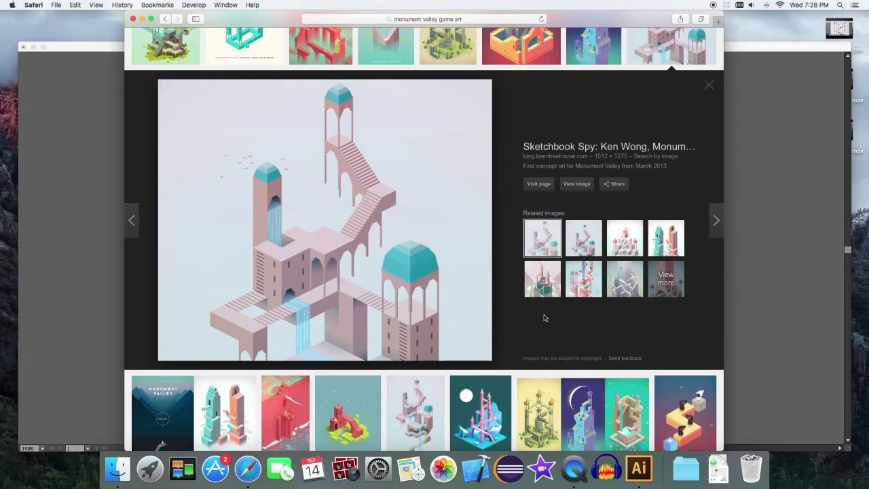
pyautogui.scroll(-1, 543, 317)
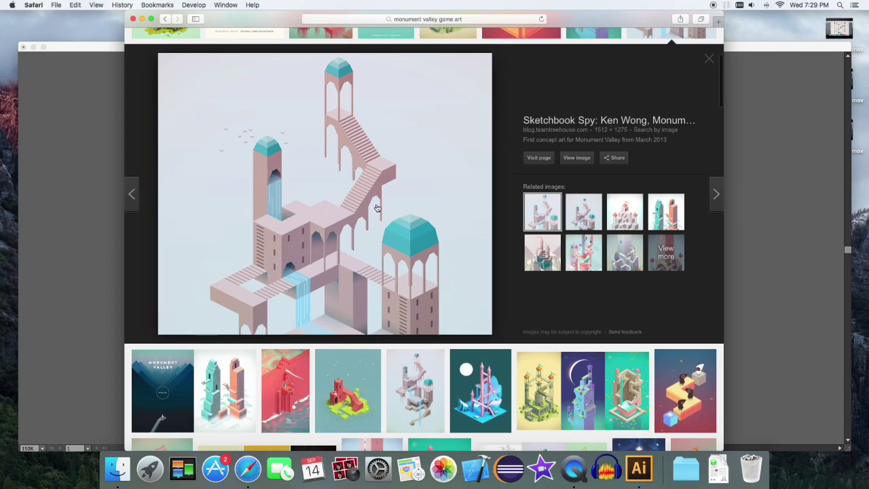
pyautogui.press('super+Tab')
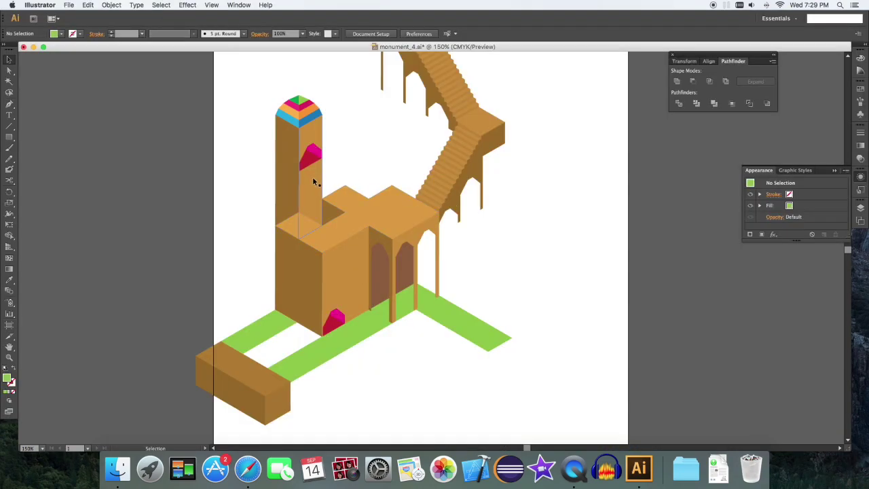
pyautogui.click(307, 178)
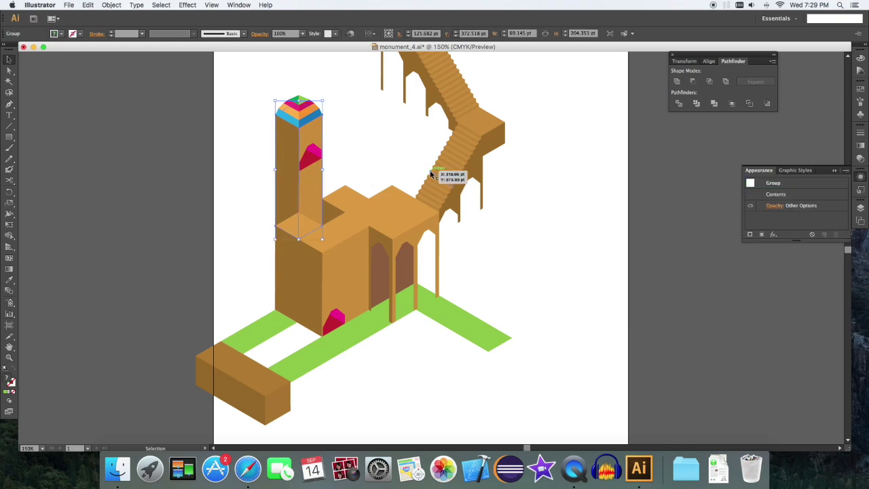
pyautogui.press('super+equal')
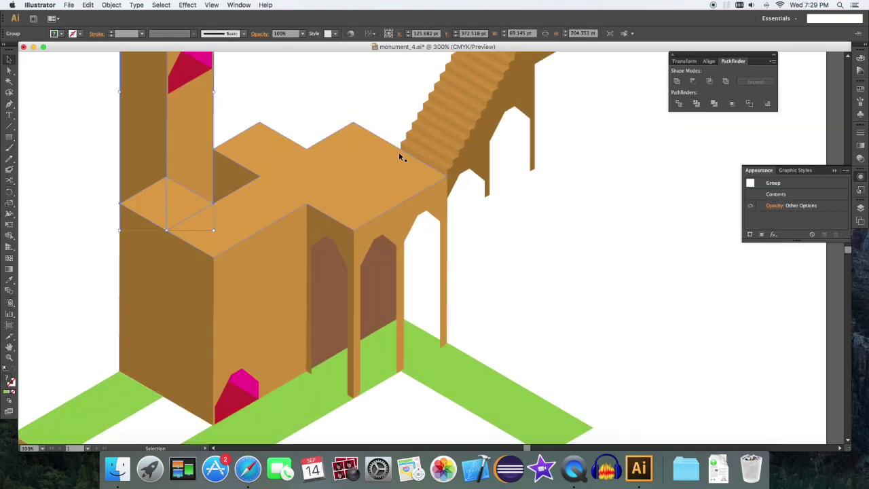
pyautogui.moveTo(376, 150); pyautogui.dragTo(487, 332)
pyautogui.click(463, 234)
pyautogui.click(309, 302)
pyautogui.hscroll(1, 414, 262)
pyautogui.press('super+shift+g')
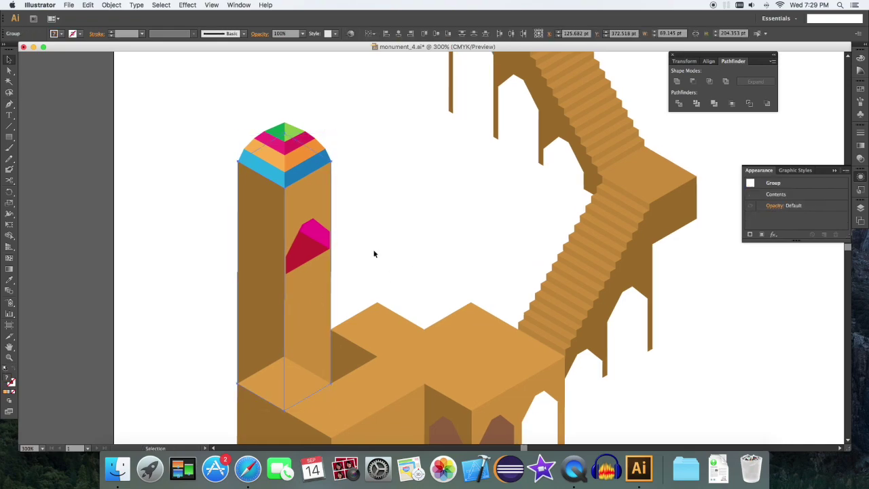
# - Fill a copy of the tower's lighter face, the one with the magenta doorway, with the cyan swatch
pyautogui.click(372, 254)
pyautogui.click(304, 291)
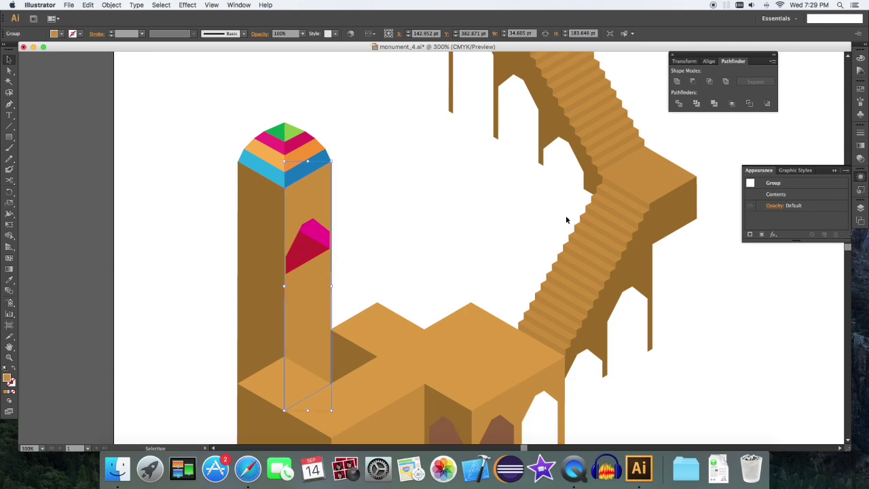
pyautogui.click(860, 89)
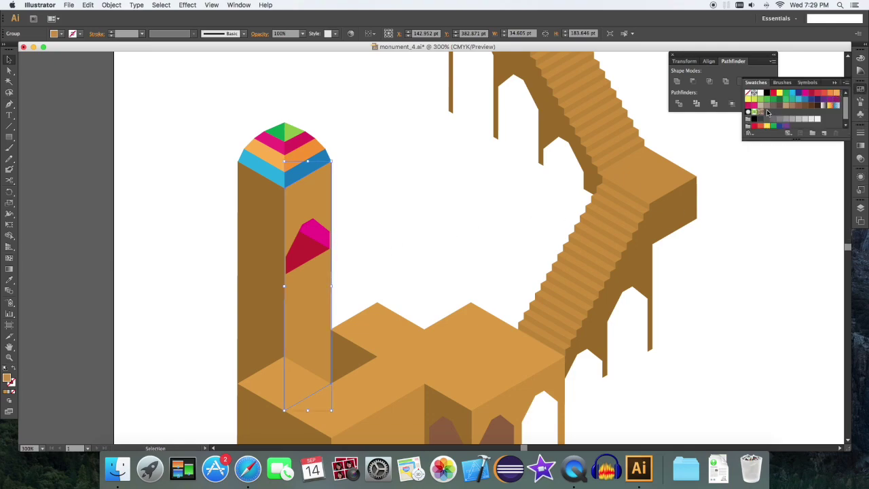
pyautogui.click(793, 95)
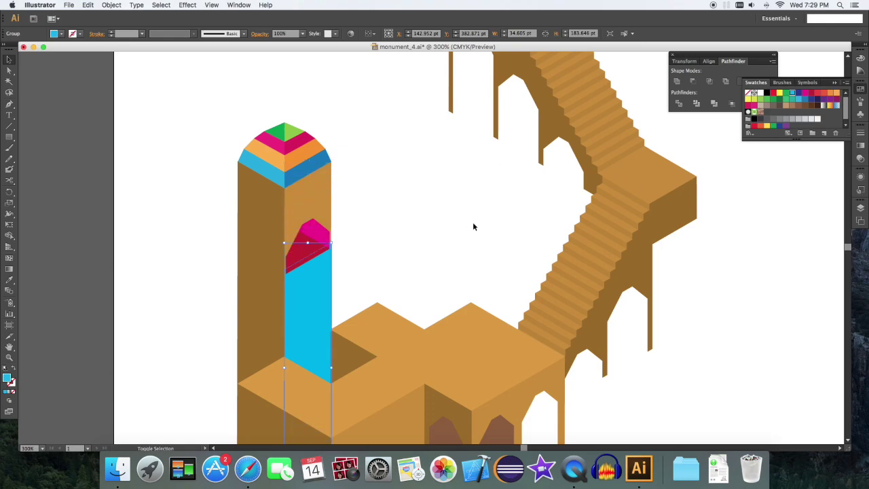
# - Move the cyan face down 64 pt so its upper edge meets the base of the tower's magenta doorway
pyautogui.press('Down')
pyautogui.press('Down')
pyautogui.press('Down')
pyautogui.press('Down')
pyautogui.press('Down')
pyautogui.press('Down')
pyautogui.press('Down')
pyautogui.press('Down')
# - Shorten the cyan waterfall by raising its two lower anchor points 60 pt, to a height of about 124 pt
pyautogui.scroll(-5, 459, 231)
pyautogui.click(460, 232)
pyautogui.scroll(2, 501, 243)
pyautogui.click(302, 186)
pyautogui.press('a')
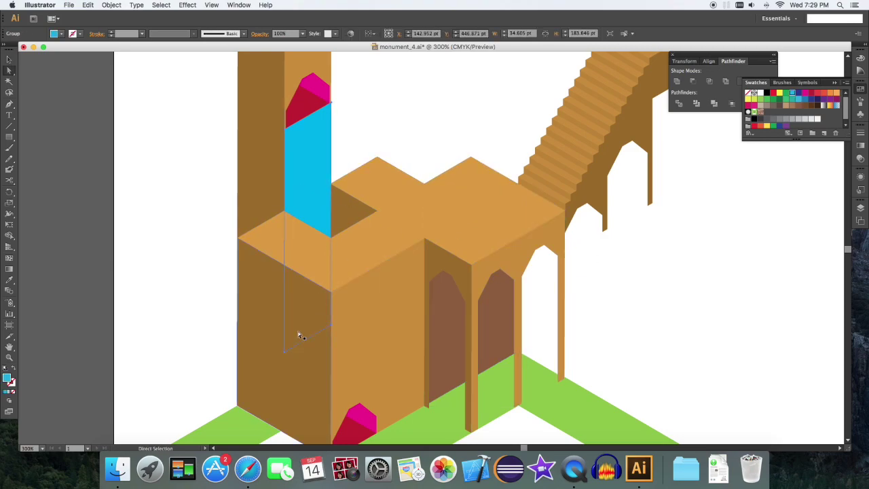
pyautogui.click(322, 345)
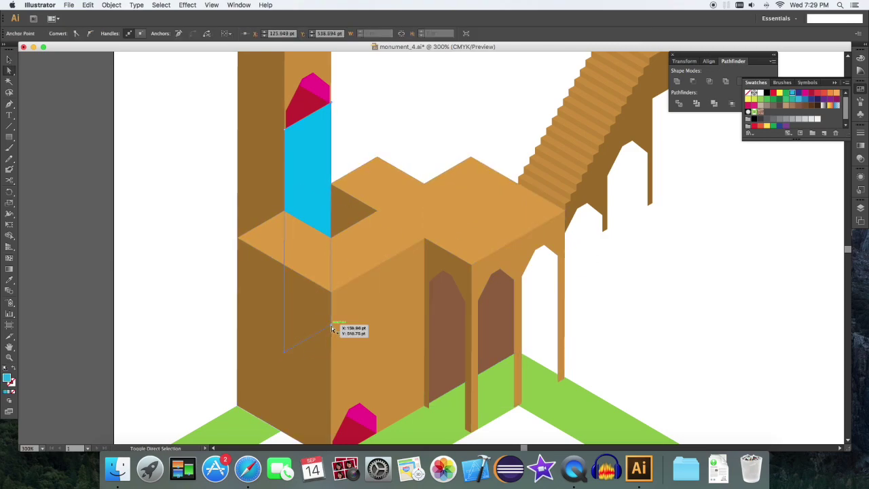
pyautogui.click(431, 328)
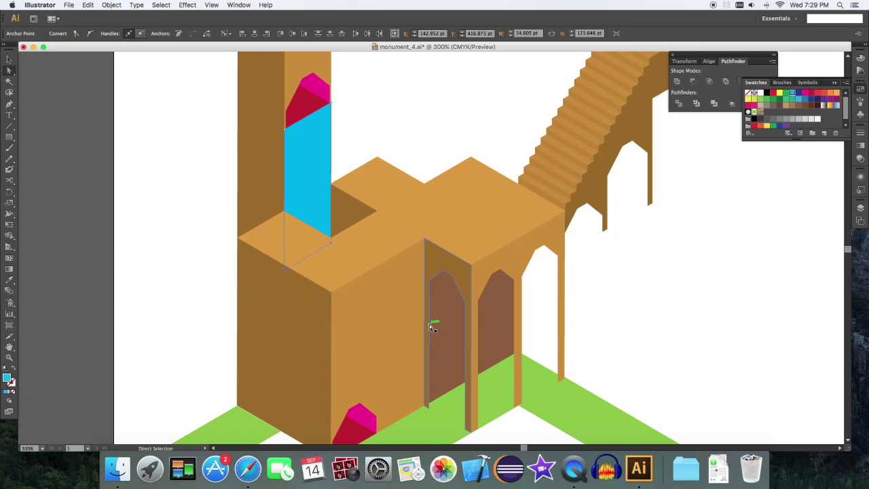
# - Check the reference image in Safari, then raise the tower's striped dome 20 pt in Illustrator to expose the top face
pyautogui.press('super+Tab')
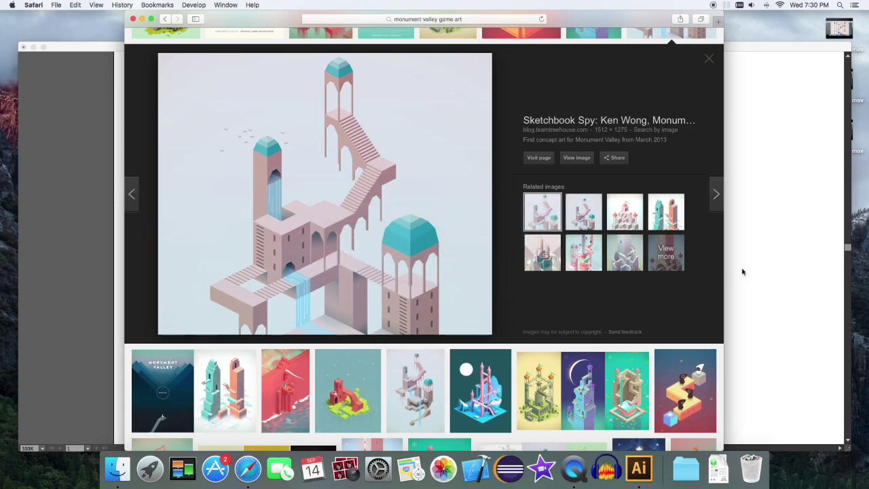
pyautogui.click(760, 254)
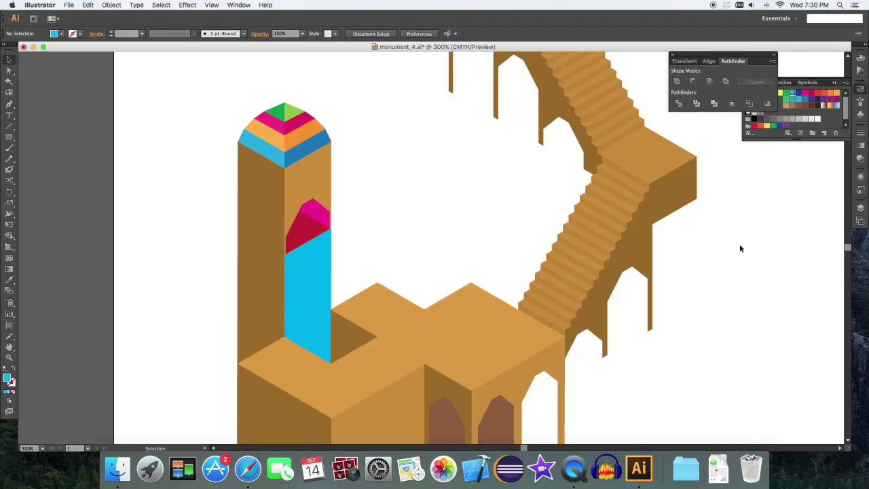
pyautogui.click(297, 129)
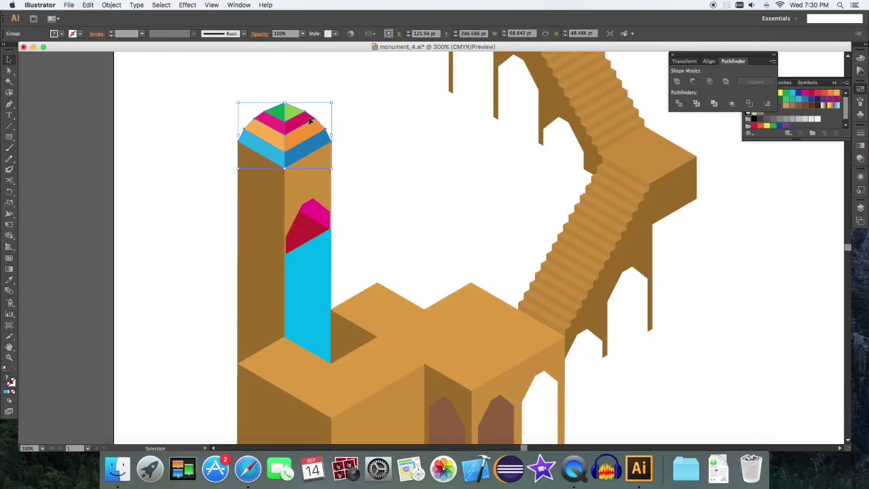
pyautogui.hotkey('shift', 'Up')
pyautogui.hotkey('shift', 'Up')
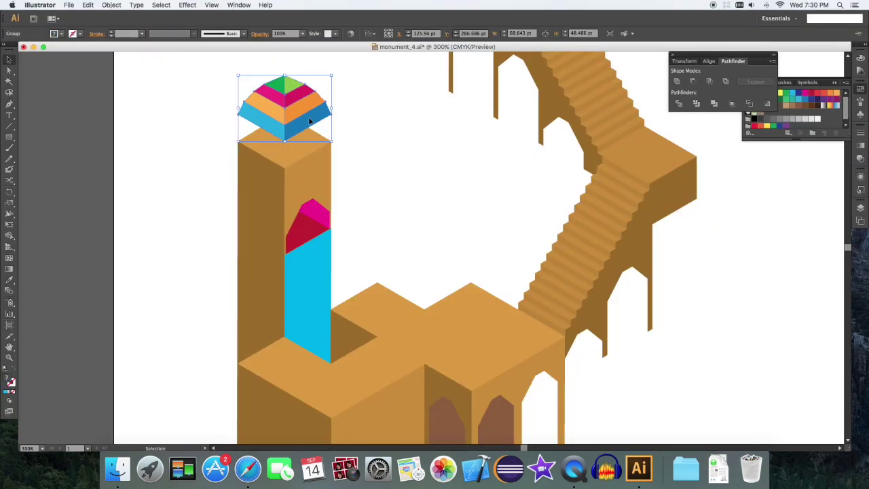
# - Duplicate the tower's top face into the empty space beside the tower and fill the copy with the waterfall's cyan
pyautogui.click(293, 146)
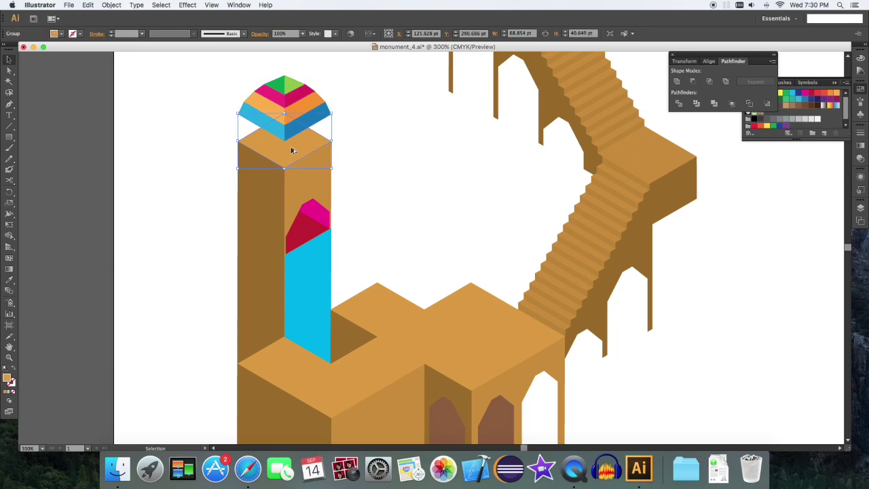
pyautogui.moveTo(292, 150); pyautogui.dragTo(448, 243)
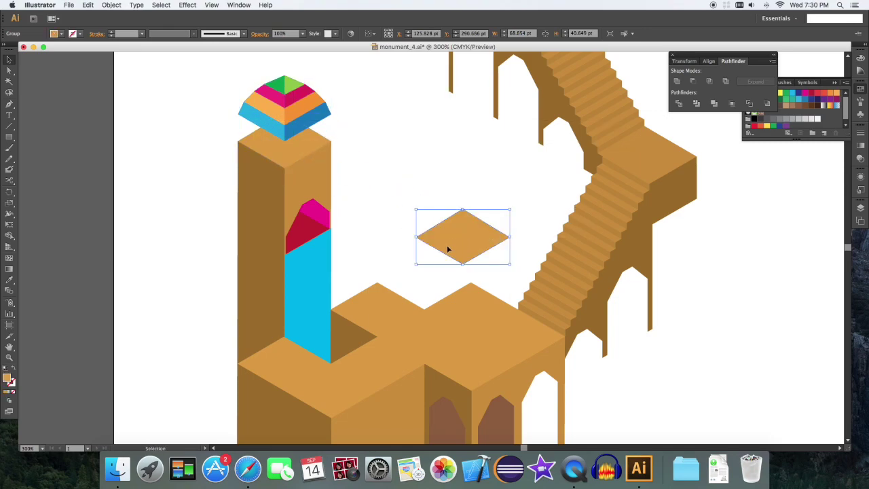
pyautogui.press('i')
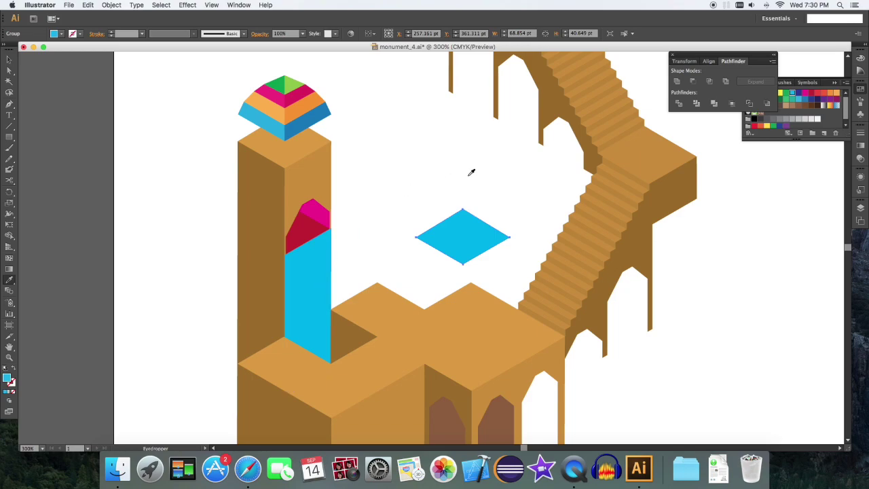
pyautogui.press('v')
pyautogui.click(459, 185)
# - Lower the striped dome 20 pt back onto the tower
pyautogui.click(292, 100)
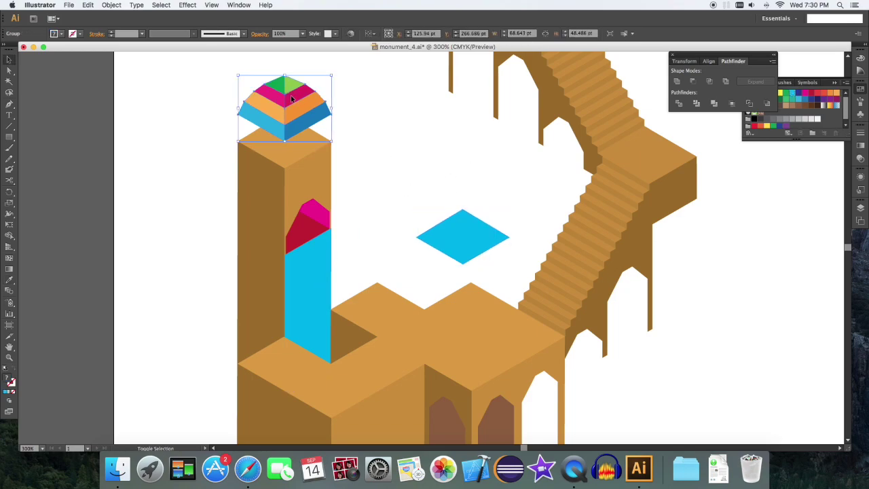
pyautogui.hotkey('shift', 'Down')
pyautogui.hotkey('shift', 'Down')
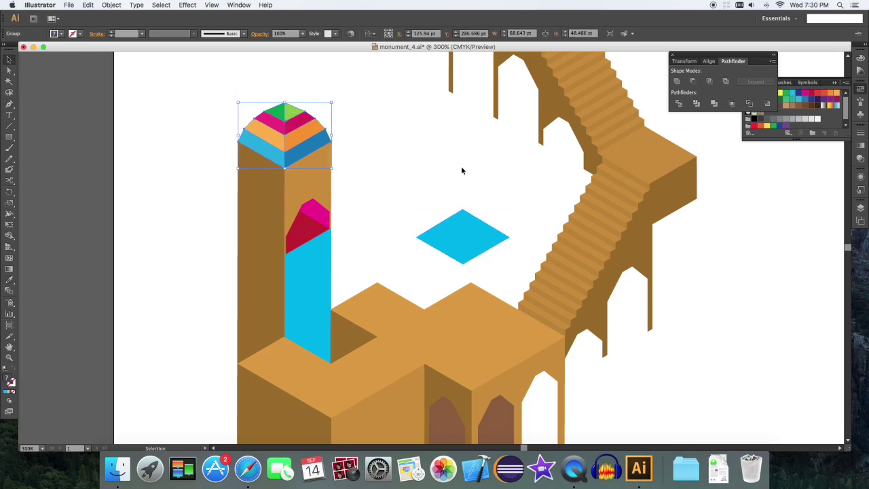
pyautogui.click(461, 170)
# - Move the cyan diamond onto the long green plane and align it with the base of the lower magenta doorway
pyautogui.scroll(-10, 467, 232)
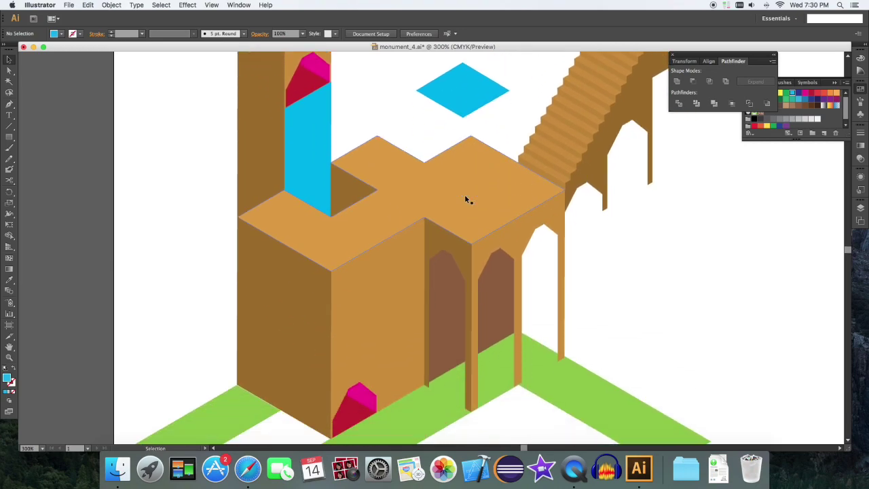
pyautogui.moveTo(475, 96); pyautogui.dragTo(348, 419)
pyautogui.moveTo(348, 419); pyautogui.dragTo(320, 272)
pyautogui.click(379, 291)
pyautogui.moveTo(299, 266); pyautogui.dragTo(294, 265)
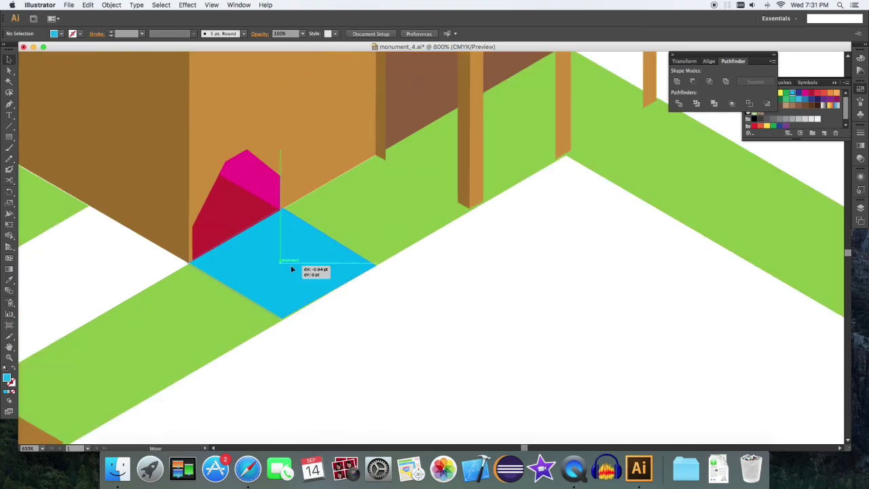
pyautogui.click(422, 280)
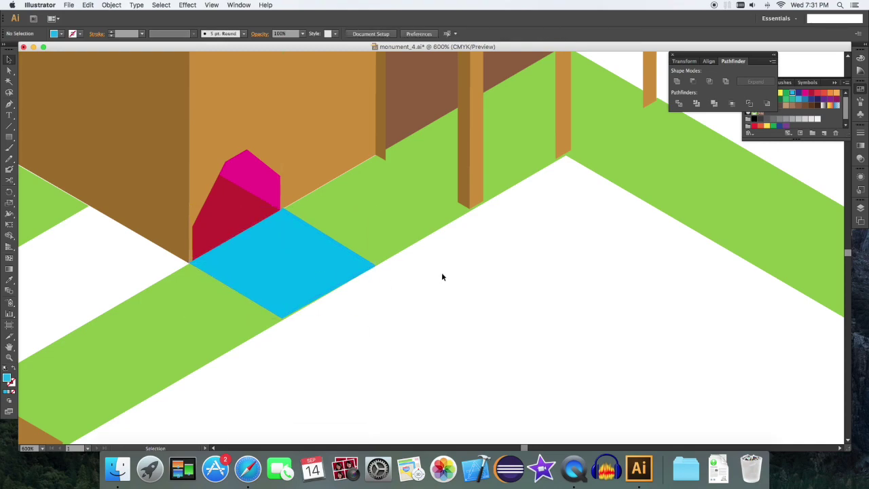
# - Duplicate the tower's cyan waterfall panel and hang the copy from the front edge of the cyan diamond below the building
pyautogui.press('super+minus')
pyautogui.press('super+minus')
pyautogui.press('super+minus')
pyautogui.press('super+minus')
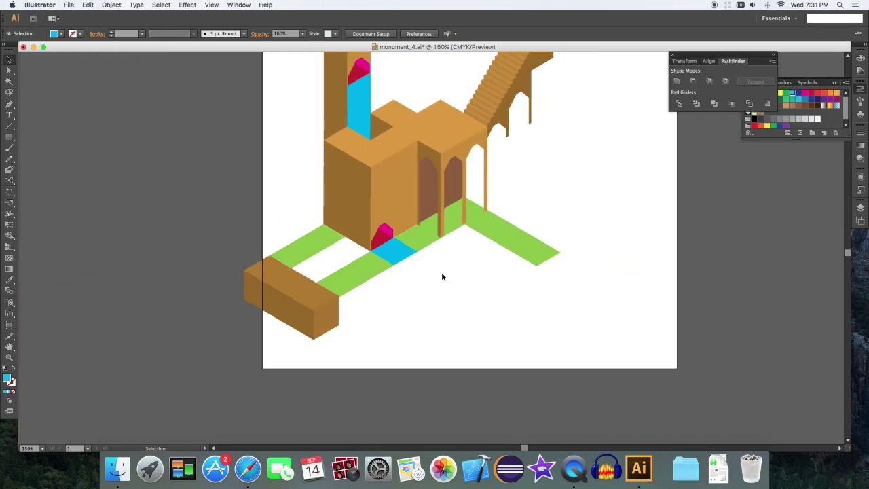
pyautogui.click(362, 97)
pyautogui.moveTo(358, 111); pyautogui.dragTo(406, 292)
pyautogui.click(501, 278)
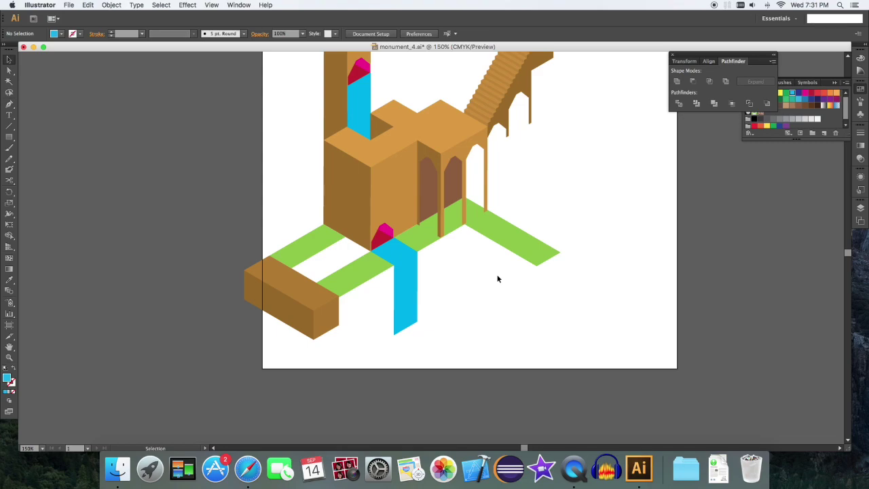
# - Fill the lower waterfall's vertical panel with a darker blue than the cyan diamond above it
pyautogui.click(405, 286)
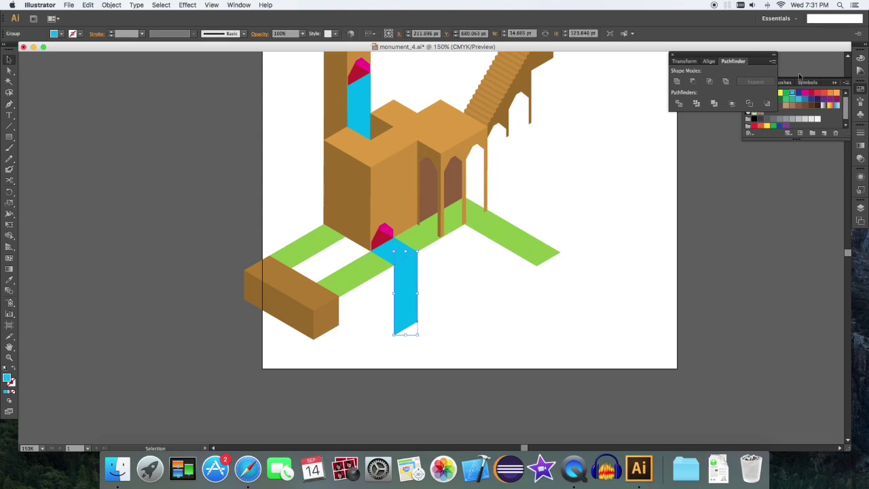
pyautogui.moveTo(691, 57); pyautogui.dragTo(647, 56)
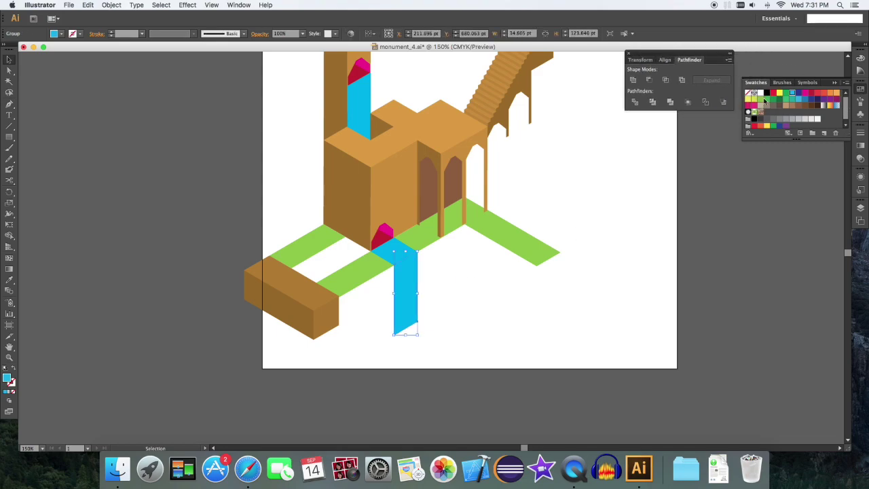
pyautogui.click(800, 99)
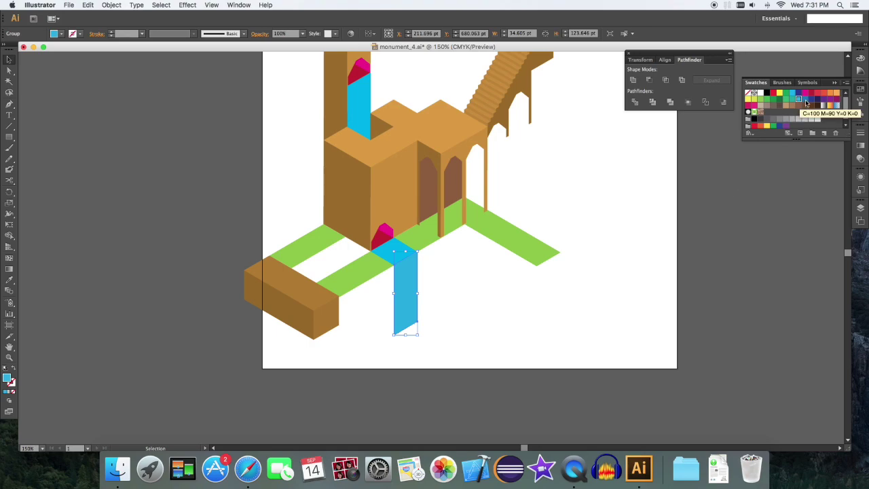
pyautogui.click(806, 99)
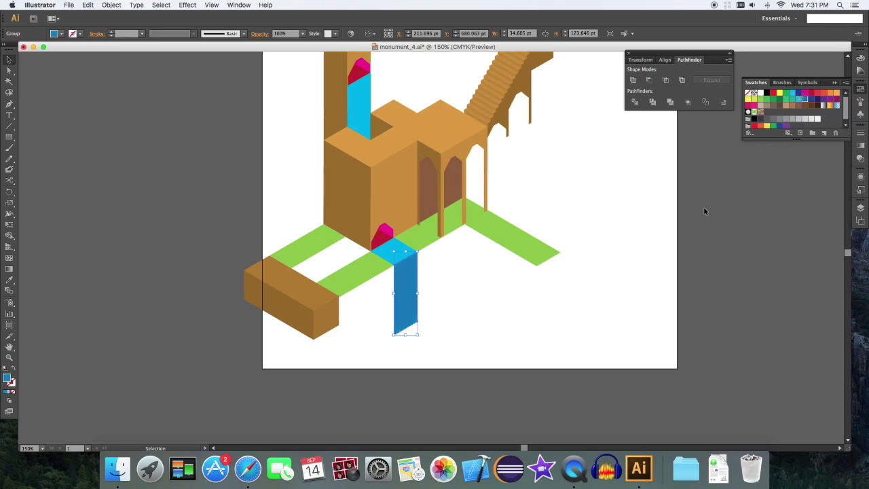
# - Adjust the cyan diamond's front and right corner points so its edge meets the blue waterfall panel without a gap
pyautogui.press('super+equal')
pyautogui.press('super+equal')
pyautogui.press('super+equal')
pyautogui.press('super+equal')
pyautogui.press('super+equal')
pyautogui.press('a')
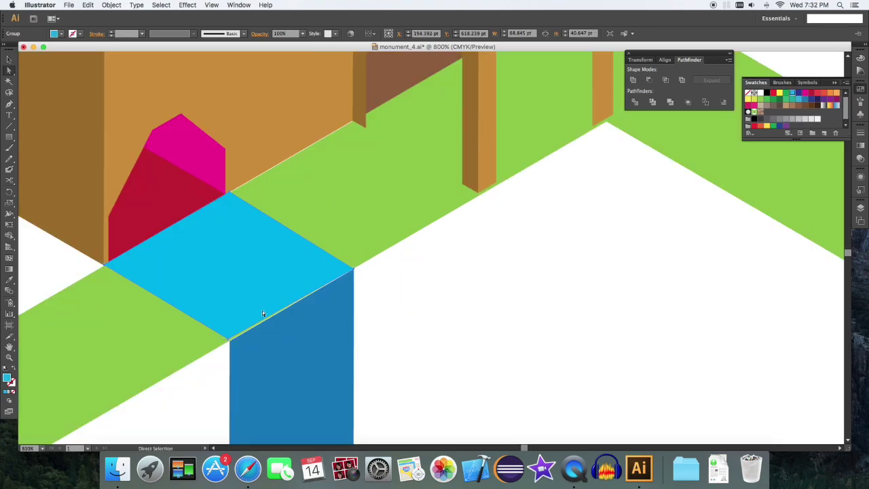
pyautogui.click(228, 339)
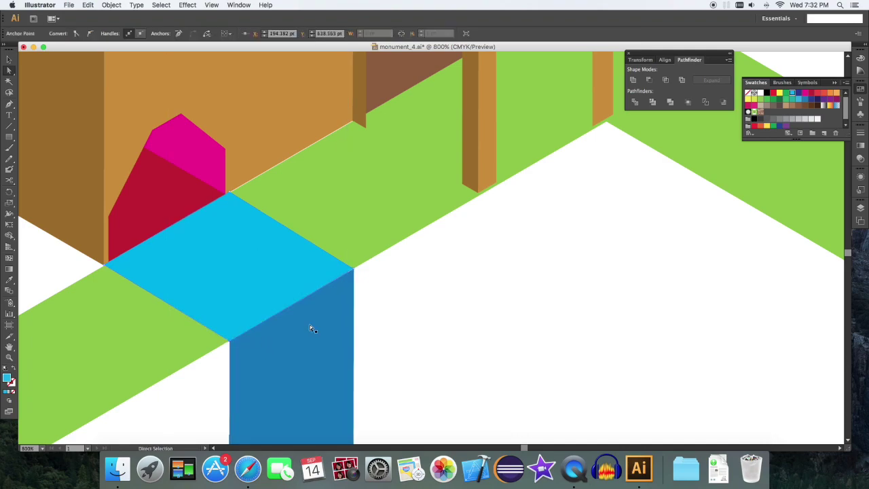
pyautogui.moveTo(353, 272); pyautogui.dragTo(353, 271)
pyautogui.click(431, 265)
pyautogui.moveTo(354, 270); pyautogui.dragTo(355, 272)
pyautogui.click(400, 274)
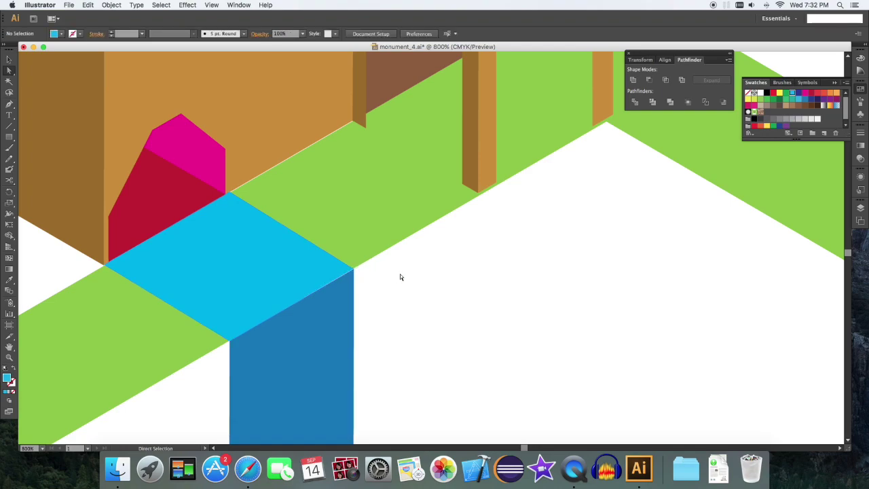
pyautogui.click(230, 341)
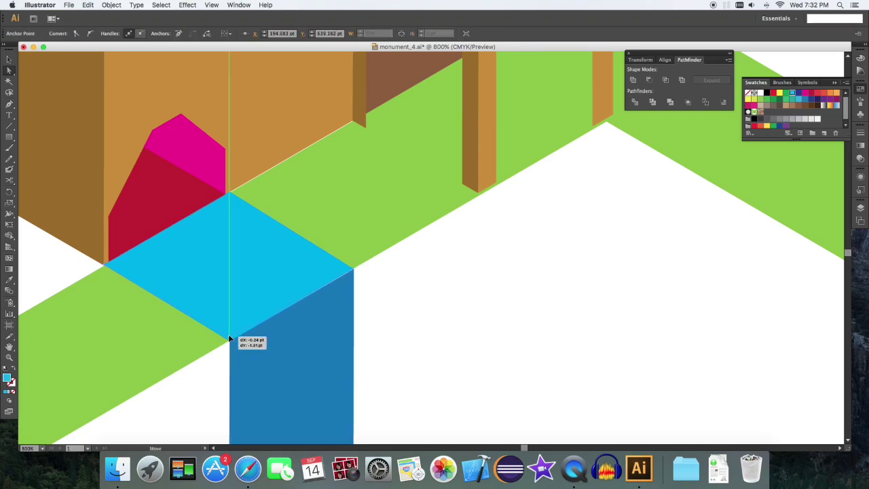
pyautogui.click(445, 319)
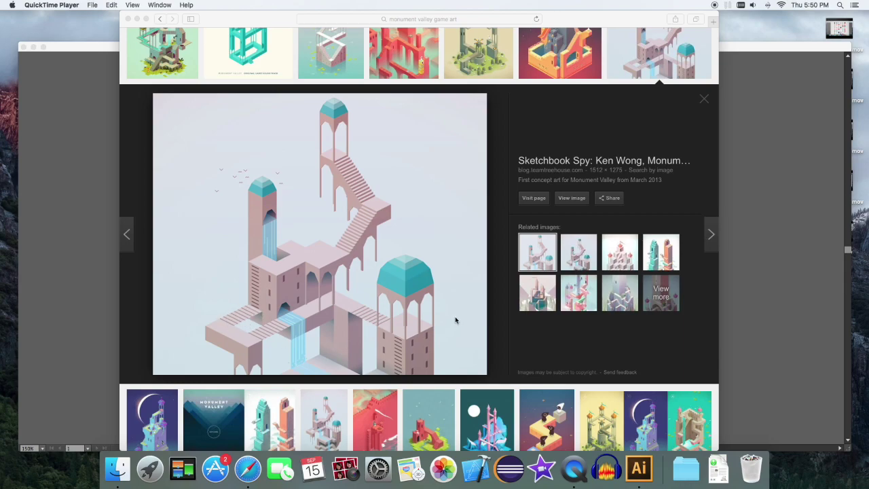
# - Switch to Illustrator and ready the Pen tool with no fill and a magenta stroke, putting away the Color and Pathfinder panels
pyautogui.click(762, 313)
pyautogui.moveTo(609, 294); pyautogui.dragTo(521, 282)
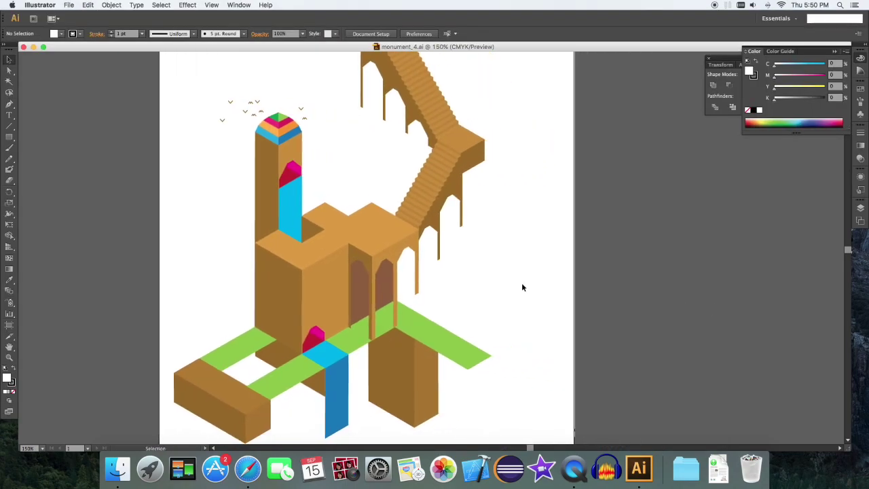
pyautogui.press('p')
pyautogui.press('/')
pyautogui.press('x')
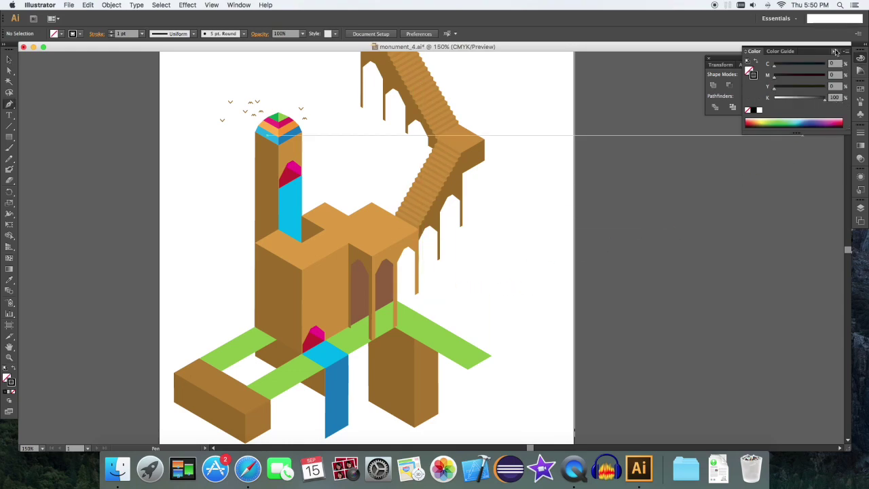
pyautogui.click(835, 52)
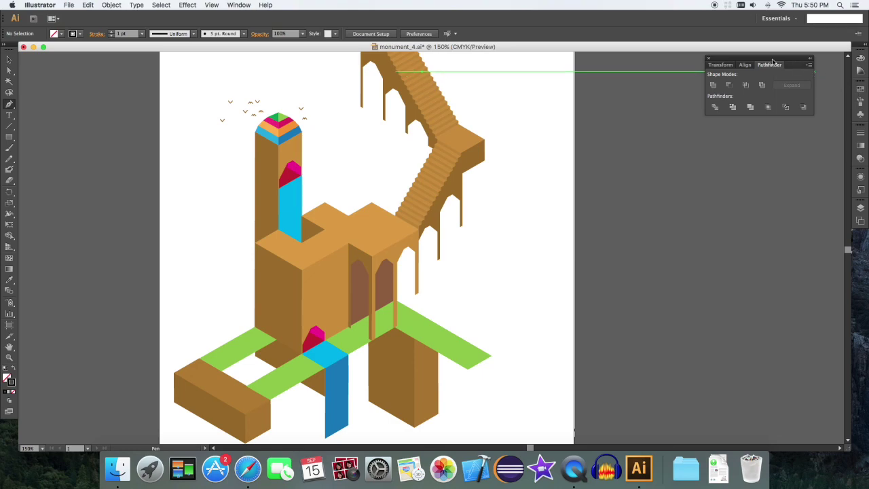
pyautogui.click(708, 57)
pyautogui.click(859, 89)
pyautogui.click(837, 93)
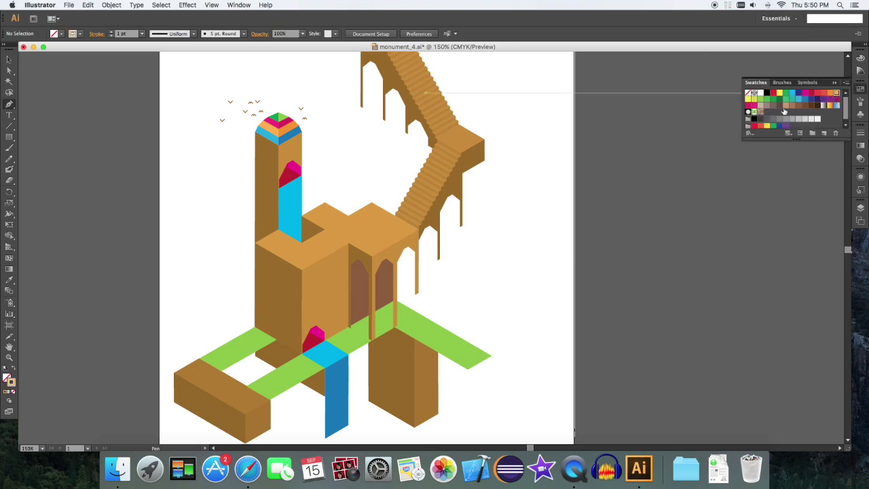
pyautogui.click(753, 111)
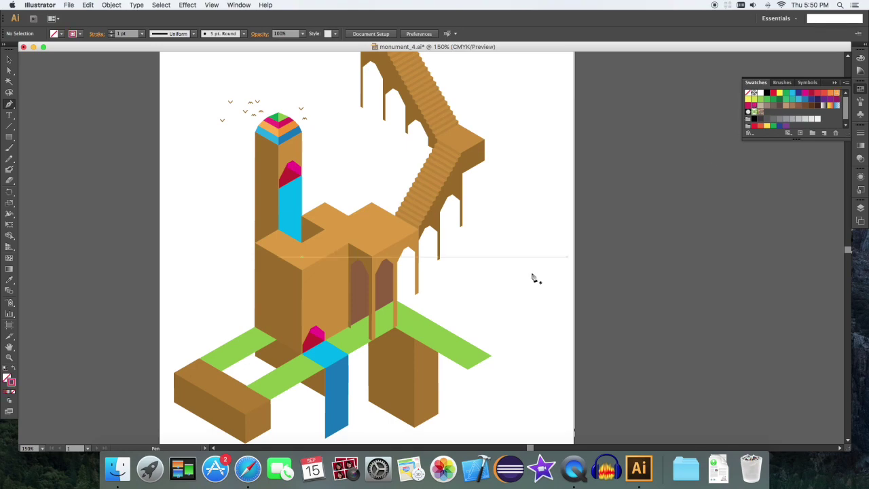
# - Draw a horizontal magenta line 44 pt long in the empty space beside the building and select it
pyautogui.click(464, 292)
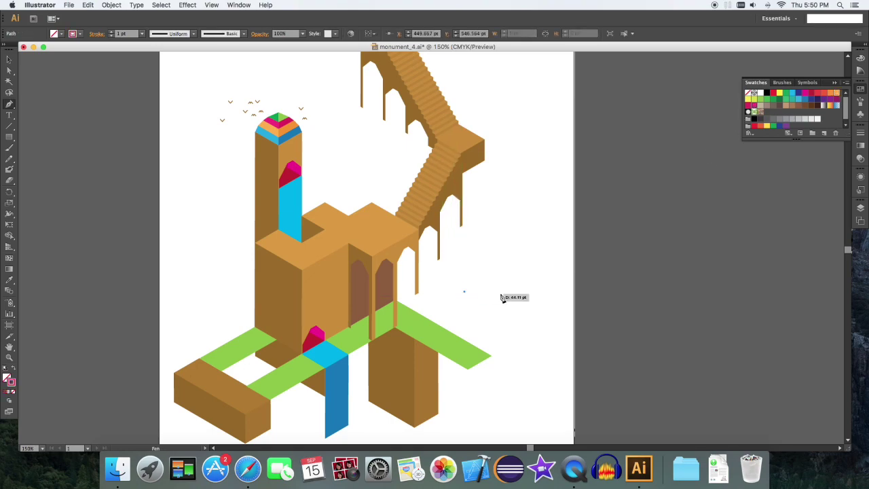
pyautogui.click(494, 292)
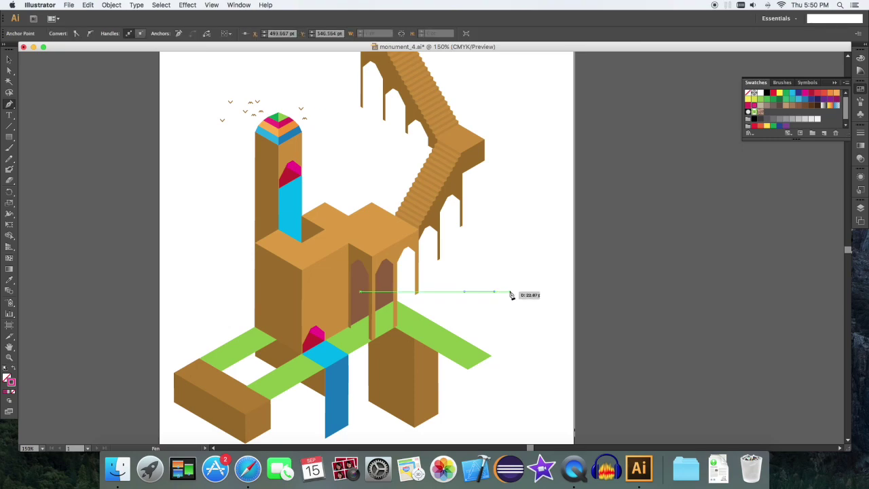
pyautogui.press('v')
pyautogui.click(511, 299)
pyautogui.click(488, 291)
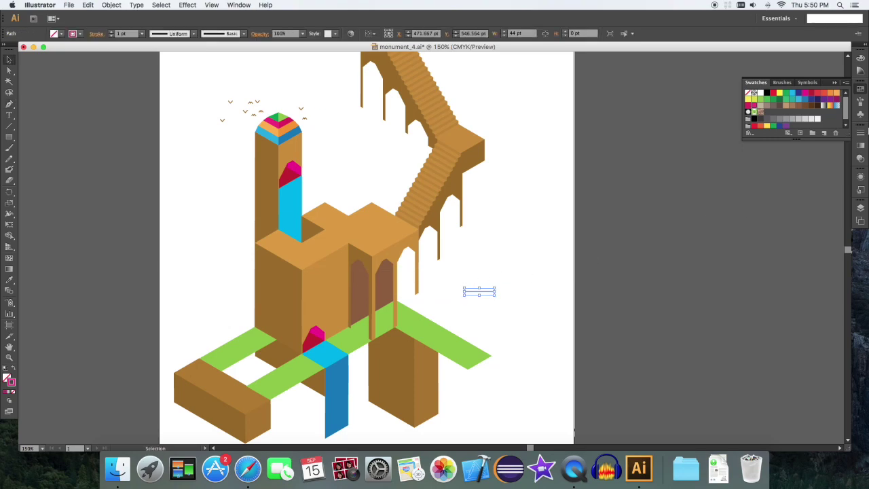
# - Try thicker stroke weights of 2 pt and 5 pt on the magenta line
pyautogui.click(861, 135)
pyautogui.click(801, 138)
pyautogui.click(816, 190)
pyautogui.click(801, 137)
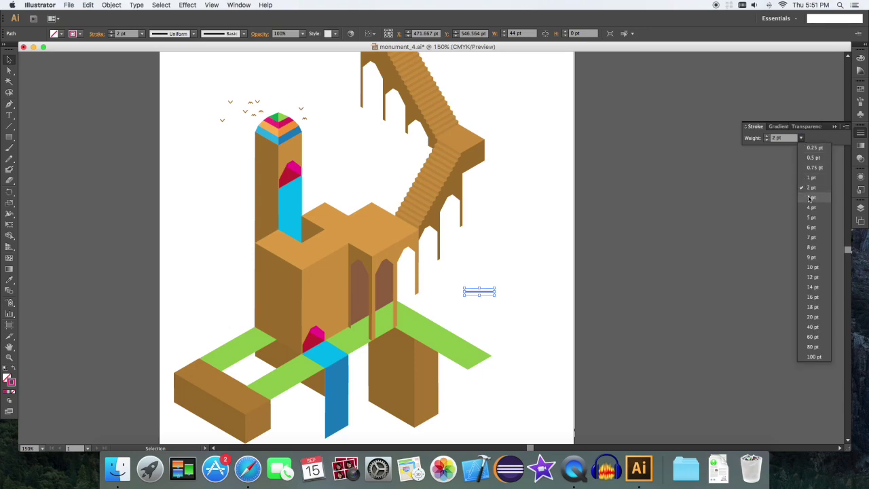
pyautogui.click(811, 217)
pyautogui.click(557, 233)
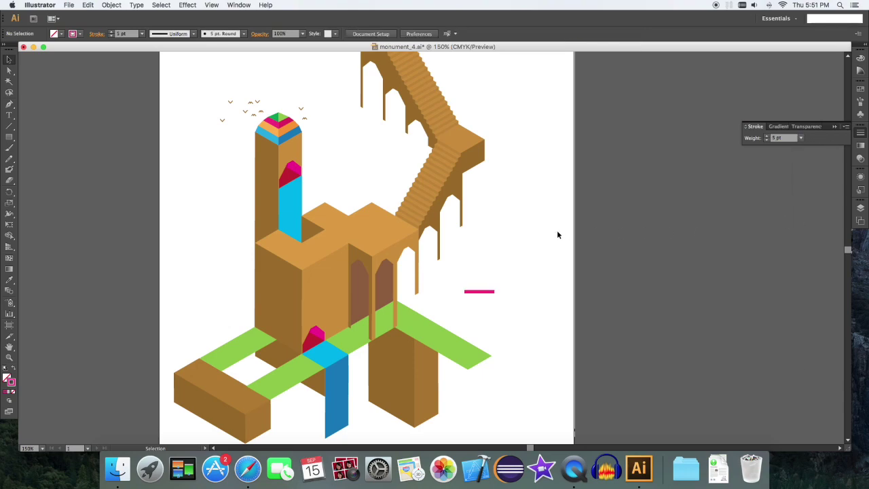
# - Extend the magenta line's right end to make it about 54 pt long and set its stroke weight to 4 pt
pyautogui.press('super+equal')
pyautogui.press('a')
pyautogui.moveTo(538, 324); pyautogui.dragTo(525, 307)
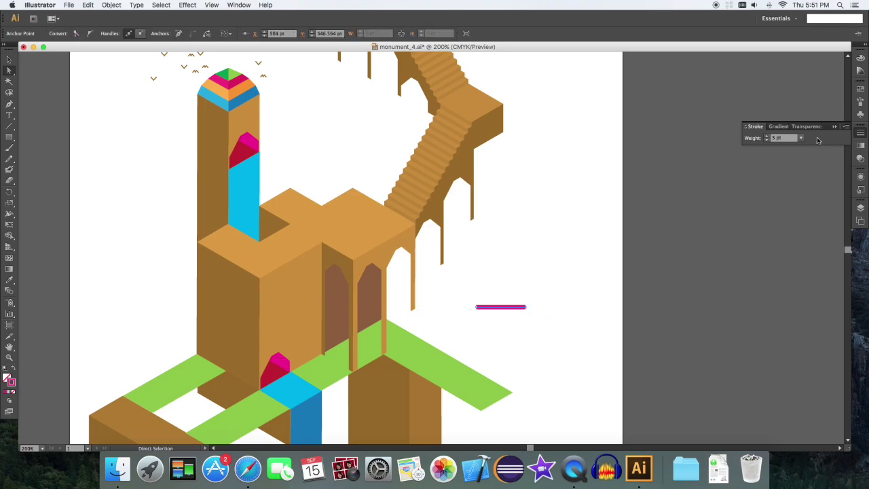
pyautogui.click(803, 138)
pyautogui.click(817, 214)
# - Duplicate the magenta line upward at intervals of about 16 pt to make five parallel lines and group them
pyautogui.press('v')
pyautogui.moveTo(544, 333); pyautogui.dragTo(487, 297)
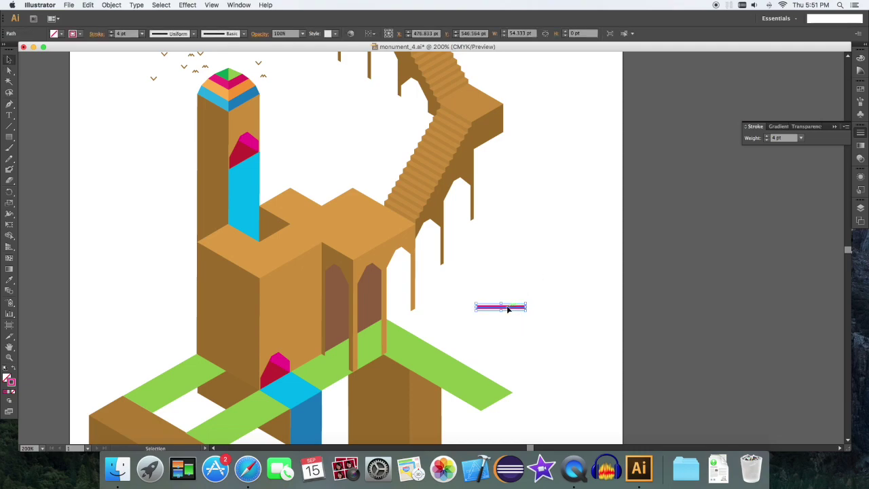
pyautogui.moveTo(509, 310); pyautogui.dragTo(510, 293)
pyautogui.scroll(-1, 510, 293)
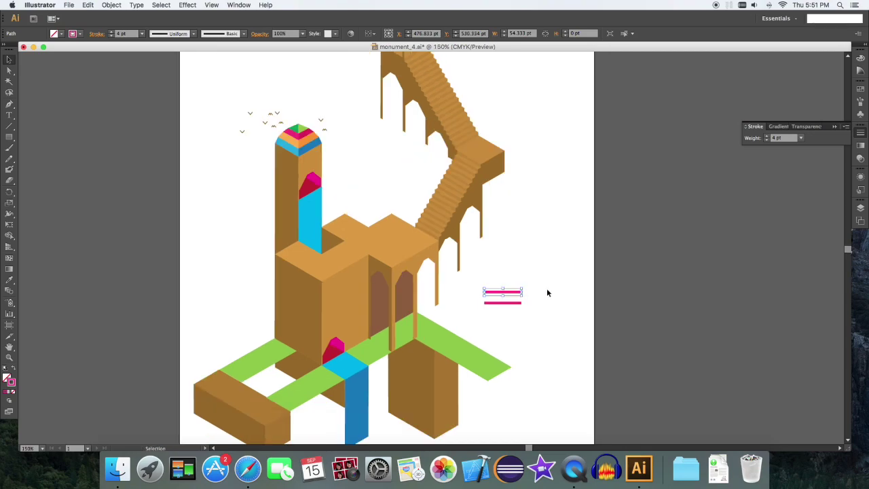
pyautogui.scroll(1, 548, 292)
pyautogui.press('super+d')
pyautogui.press('super+d')
pyautogui.press('super+d')
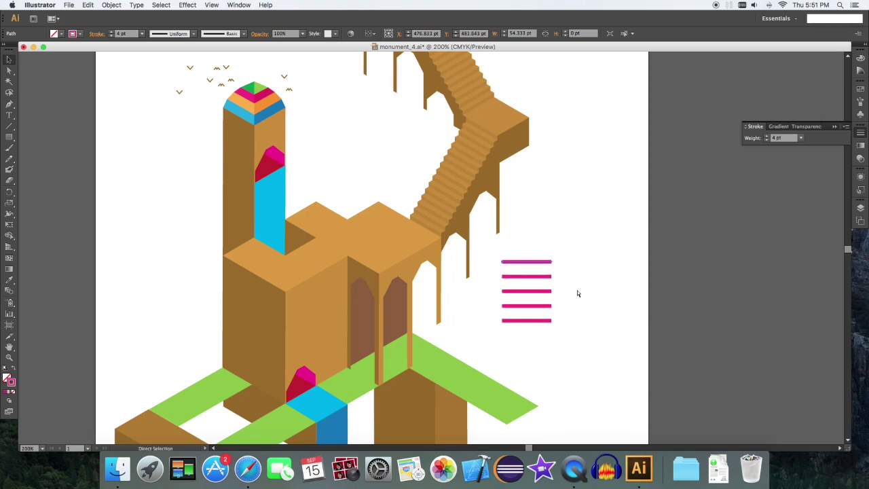
pyautogui.moveTo(581, 333); pyautogui.dragTo(520, 234)
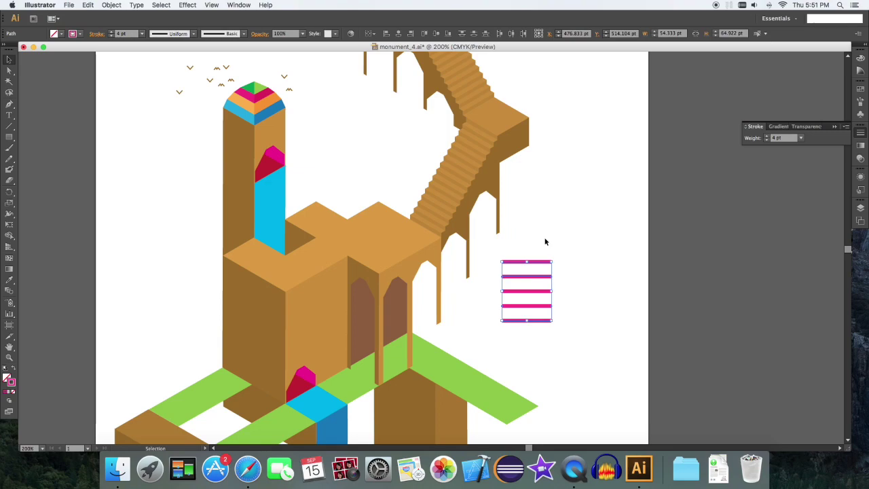
pyautogui.press('super+g')
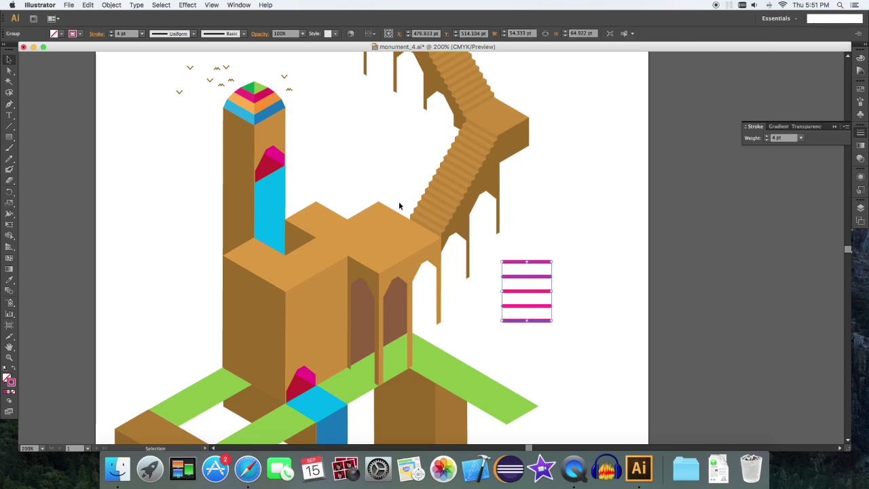
# - Apply a 3D Rotate effect to the line group using the Isometric Top position with no shading
pyautogui.click(200, 6)
pyautogui.moveTo(217, 61)
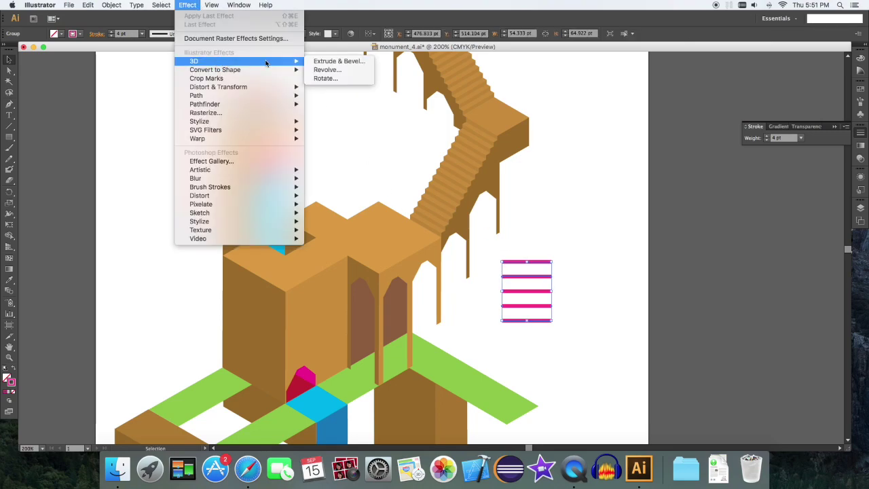
pyautogui.click(335, 79)
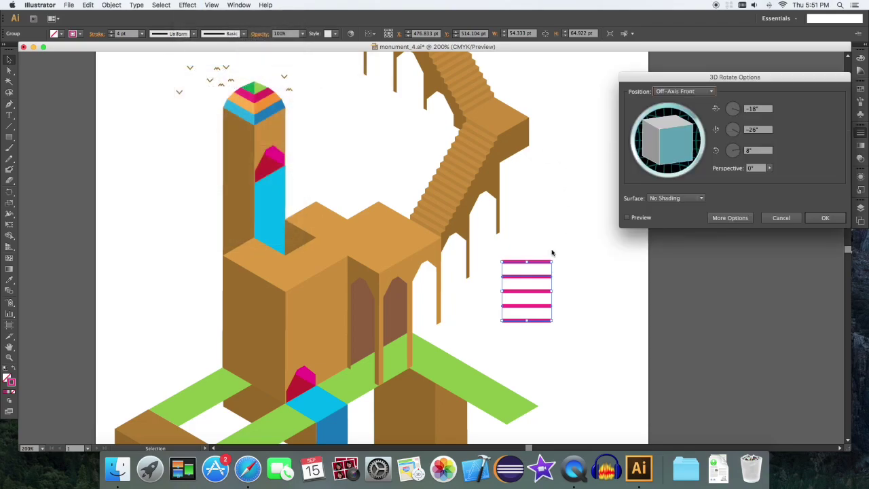
pyautogui.moveTo(766, 80); pyautogui.dragTo(727, 80)
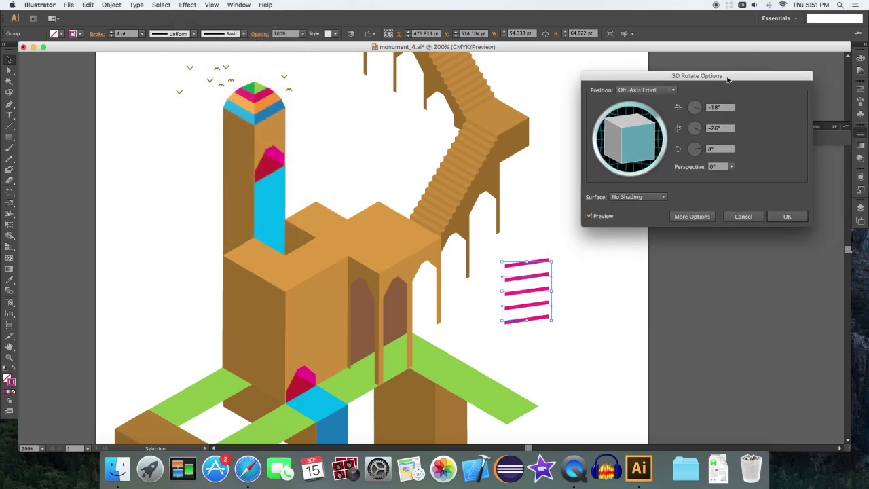
pyautogui.click(657, 196)
pyautogui.click(657, 196)
pyautogui.click(662, 89)
pyautogui.click(660, 258)
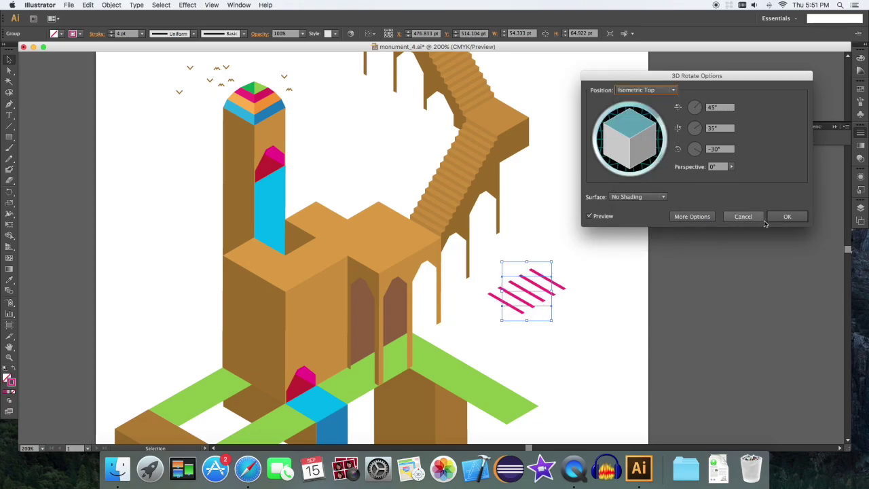
pyautogui.click(786, 216)
# - Move the magenta line group onto the short green plane behind the lower beam, nudging it 10 pt up and 2 pt left
pyautogui.moveTo(542, 281)
pyautogui.mouseDown()
pyautogui.moveTo(242, 382)
pyautogui.moveTo(216, 400)
pyautogui.mouseUp()
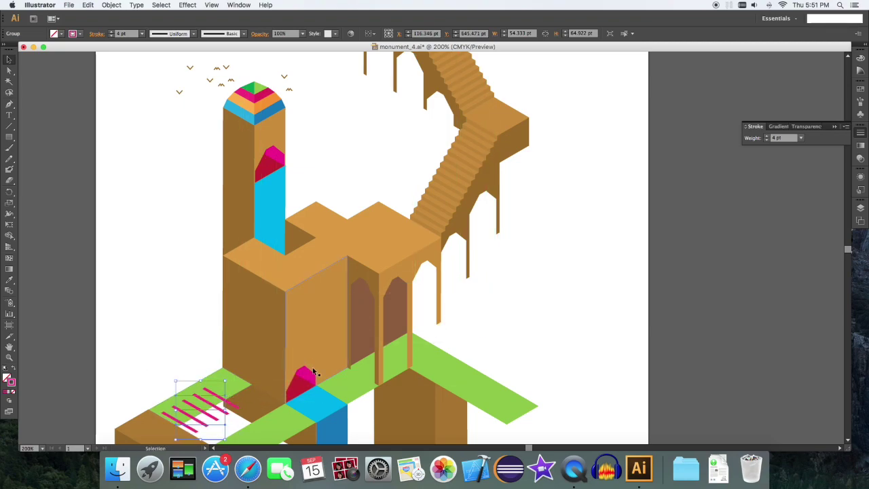
pyautogui.press('Up')
pyautogui.press('Up')
pyautogui.press('Up')
pyautogui.press('Up')
pyautogui.press('Up')
pyautogui.press('Up')
pyautogui.press('Up')
pyautogui.press('Up')
pyautogui.press('Up')
pyautogui.press('Up')
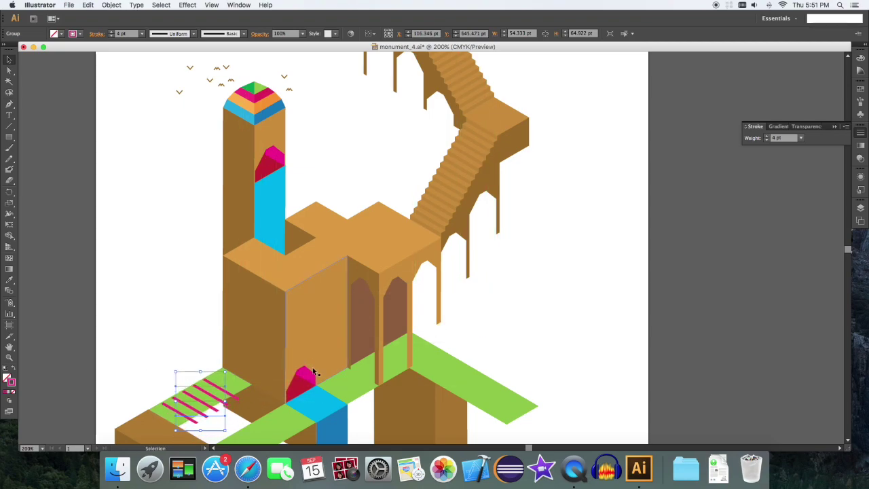
pyautogui.press('Left')
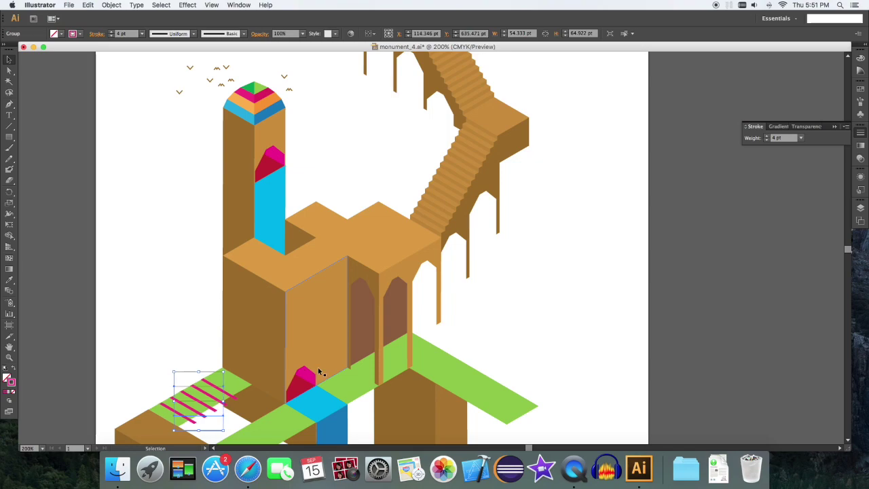
# - Scale the magenta line group down to about 44 by 53 pt and nudge it 5 pt down to fit across the short green plane
pyautogui.moveTo(222, 429); pyautogui.dragTo(215, 419)
pyautogui.press('Down')
pyautogui.press('Down')
pyautogui.press('Down')
pyautogui.press('Down')
pyautogui.press('Down')
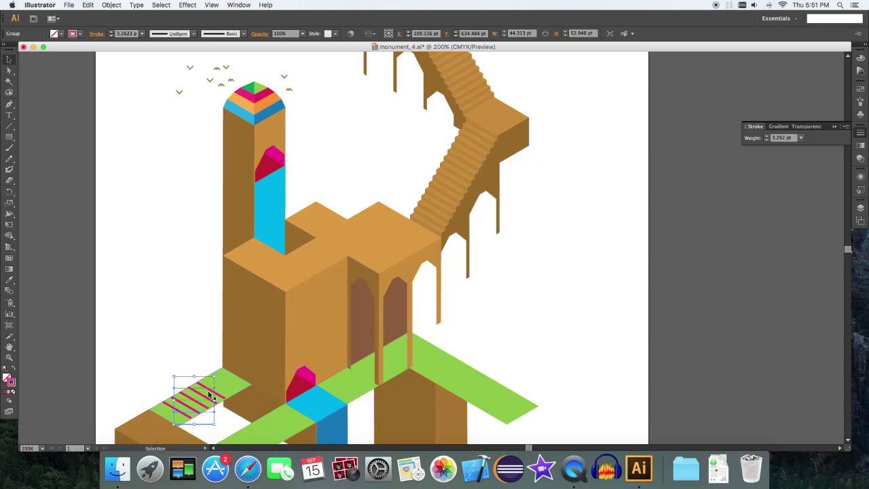
# - Duplicate the magenta line group onto the end of the right-hand green plane and remove the copy's 3D Rotate effect
pyautogui.moveTo(210, 395)
pyautogui.mouseDown()
pyautogui.moveTo(491, 382)
pyautogui.moveTo(392, 387)
pyautogui.moveTo(464, 374)
pyautogui.moveTo(497, 394)
pyautogui.moveTo(506, 388)
pyautogui.mouseUp()
pyautogui.scroll(-5, 583, 256)
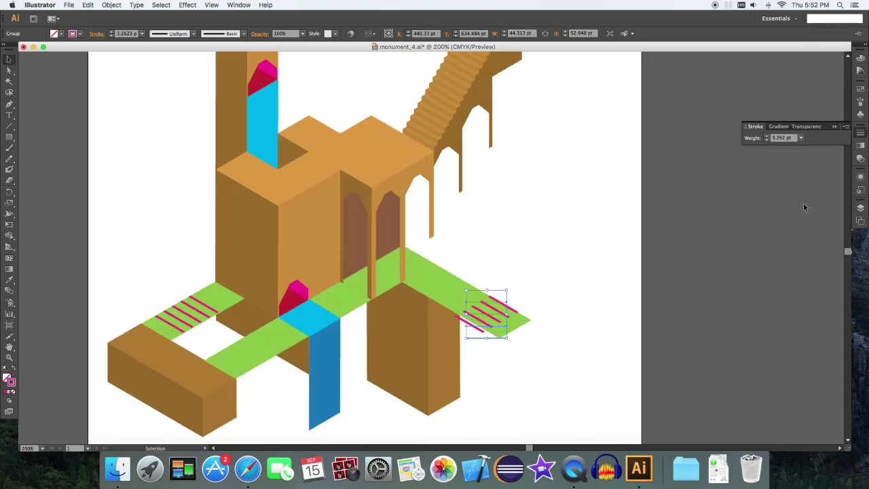
pyautogui.click(861, 159)
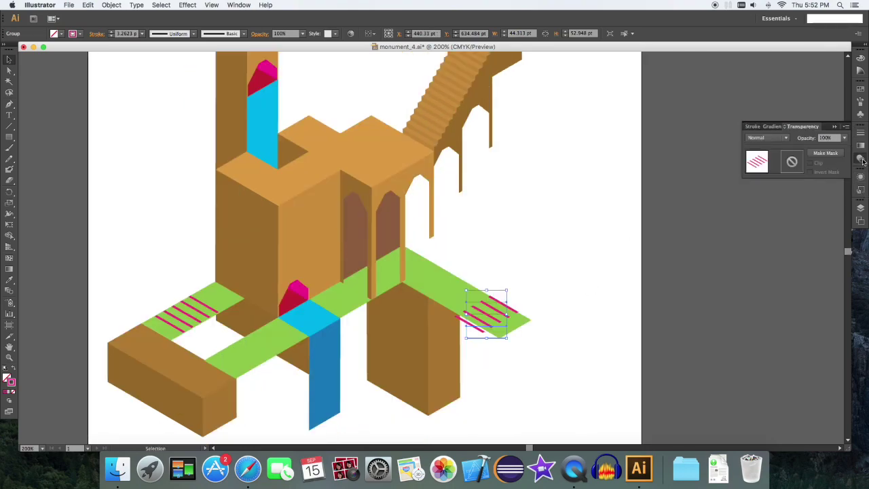
pyautogui.click(861, 177)
pyautogui.click(834, 207)
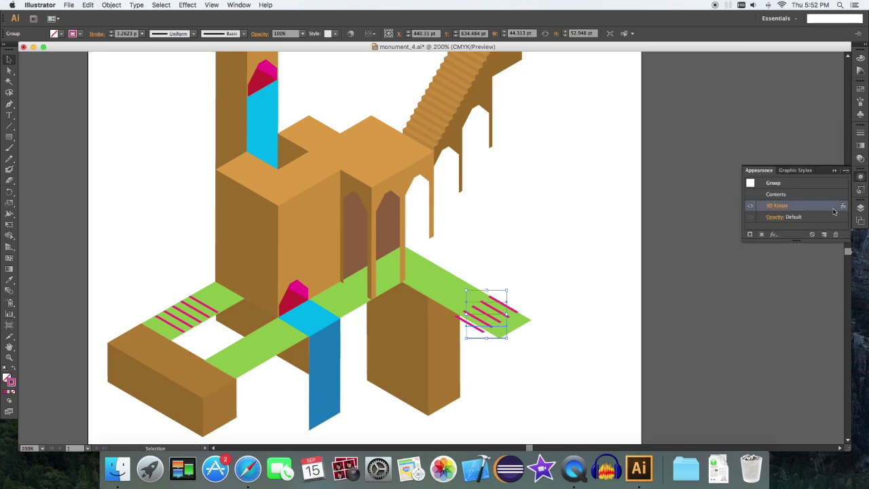
pyautogui.moveTo(843, 208); pyautogui.dragTo(837, 234)
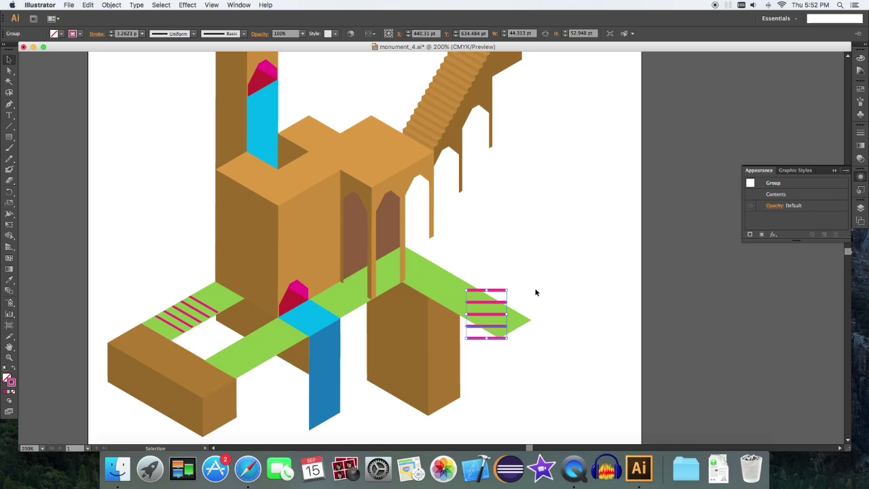
# - Rotate the copied line group 90° and apply a 3D Rotate effect to it using the Isometric Top position with no shading
pyautogui.moveTo(511, 288); pyautogui.dragTo(452, 275)
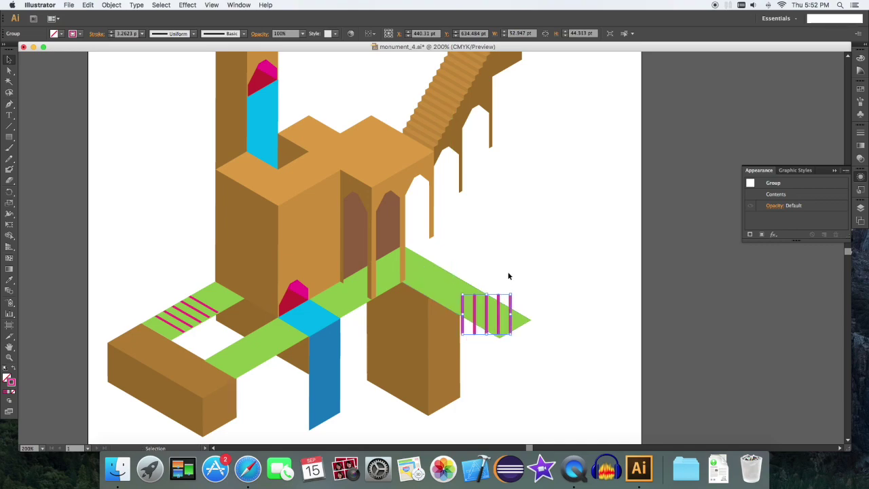
pyautogui.click(188, 6)
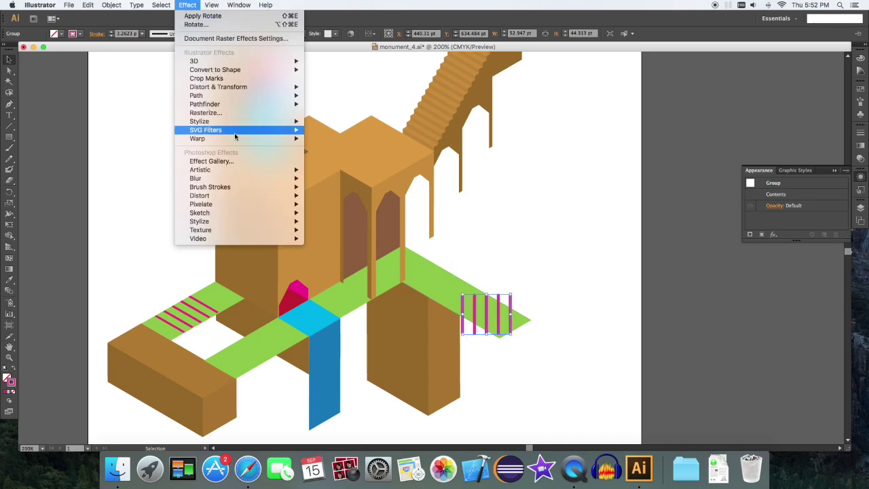
pyautogui.moveTo(285, 61)
pyautogui.click(326, 78)
pyautogui.click(588, 216)
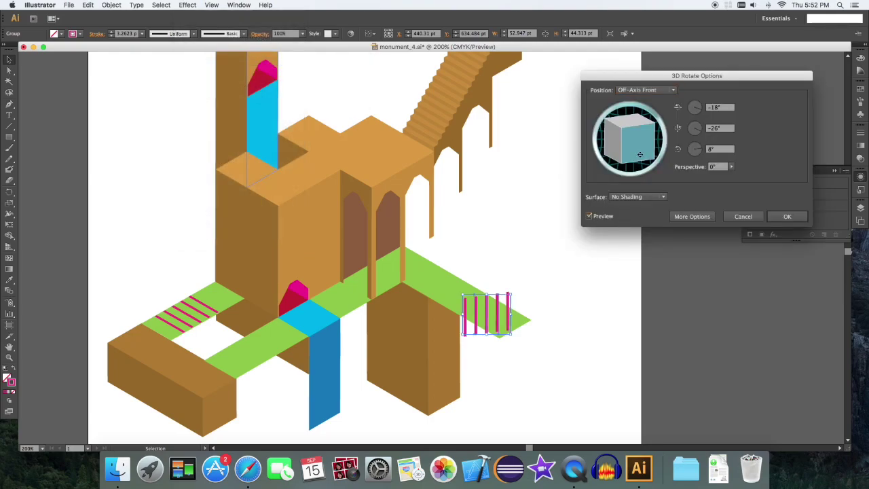
pyautogui.click(645, 90)
pyautogui.click(656, 253)
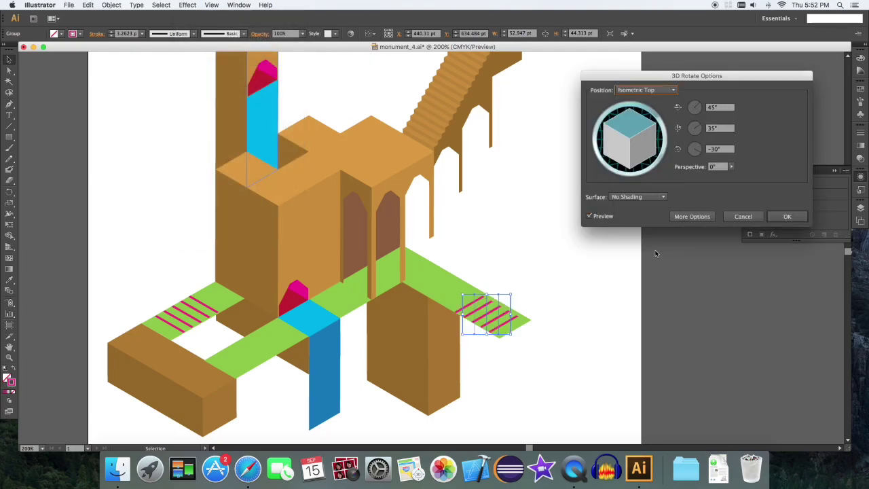
pyautogui.click(787, 216)
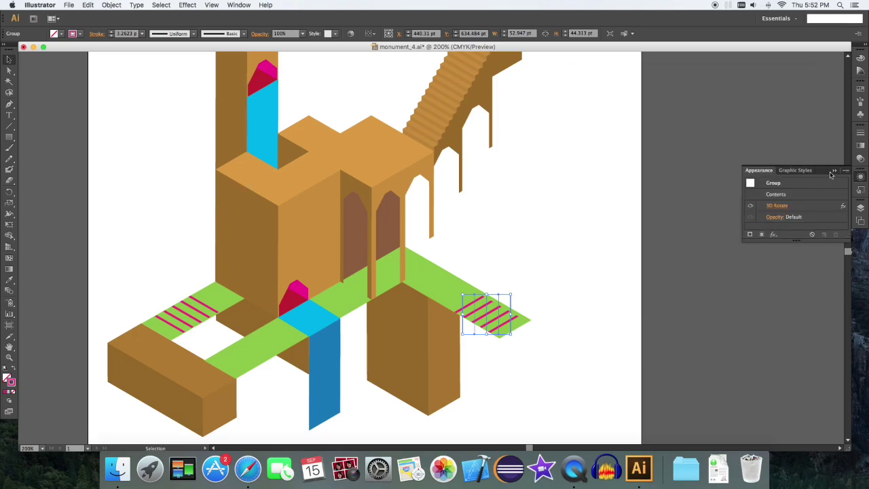
# - Nudge the copied magenta line group 4 pt right along the green plane and deselect it
pyautogui.press('Right')
pyautogui.press('Right')
pyautogui.press('Right')
pyautogui.press('Right')
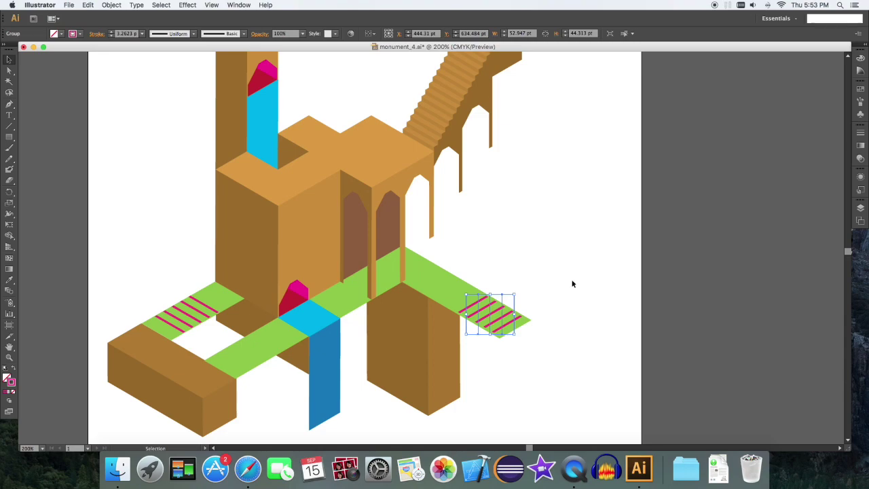
pyautogui.moveTo(514, 294)
pyautogui.mouseDown()
pyautogui.moveTo(522, 292)
pyautogui.moveTo(515, 293)
pyautogui.mouseUp()
pyautogui.click(605, 292)
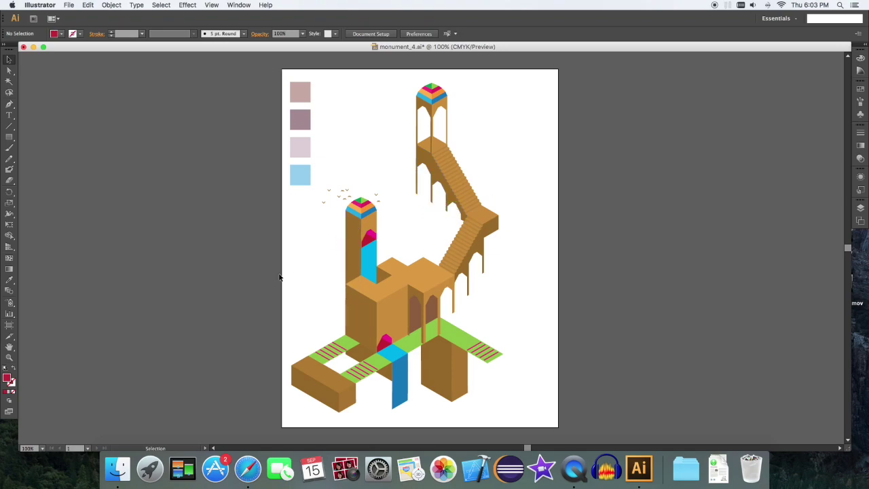
pyautogui.press('super+z')
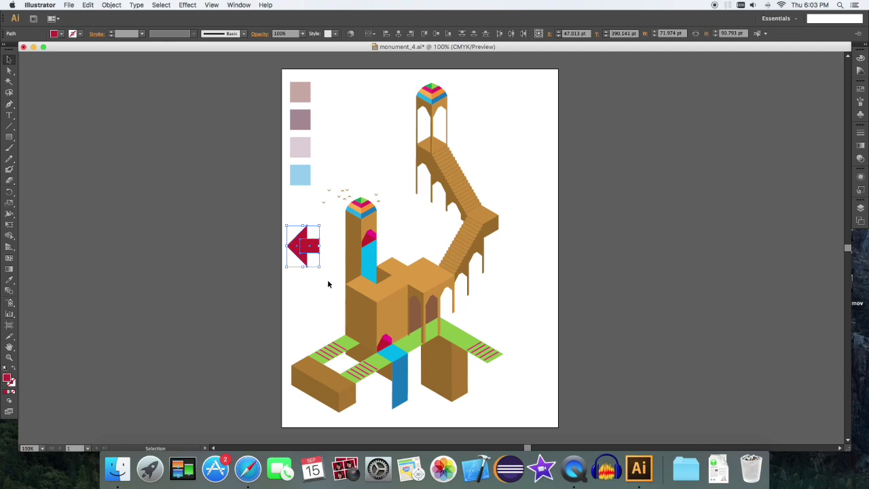
pyautogui.press('BackSpace')
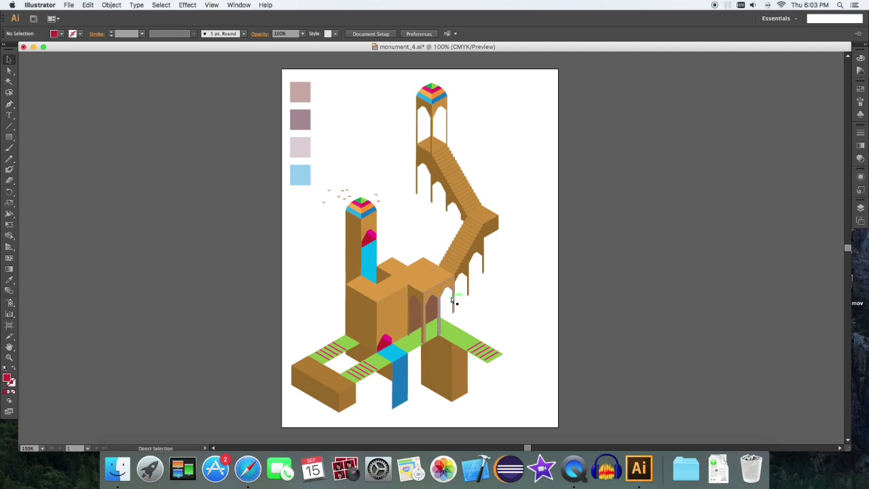
pyautogui.press('super+z')
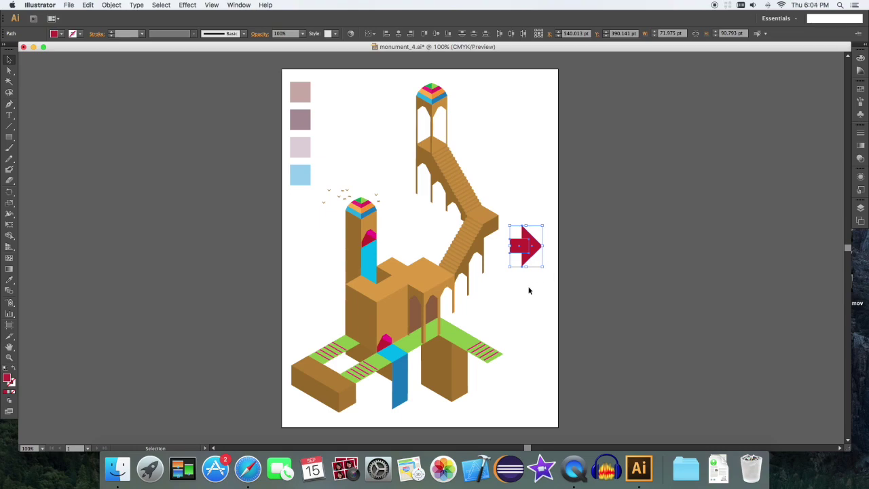
pyautogui.click(530, 290)
pyautogui.hotkey('ctrl', 'z')
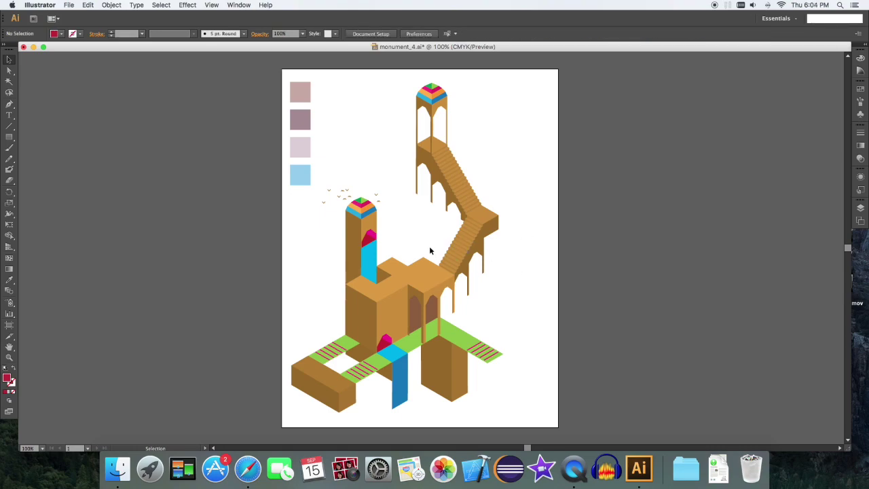
pyautogui.press('super+shift+z')
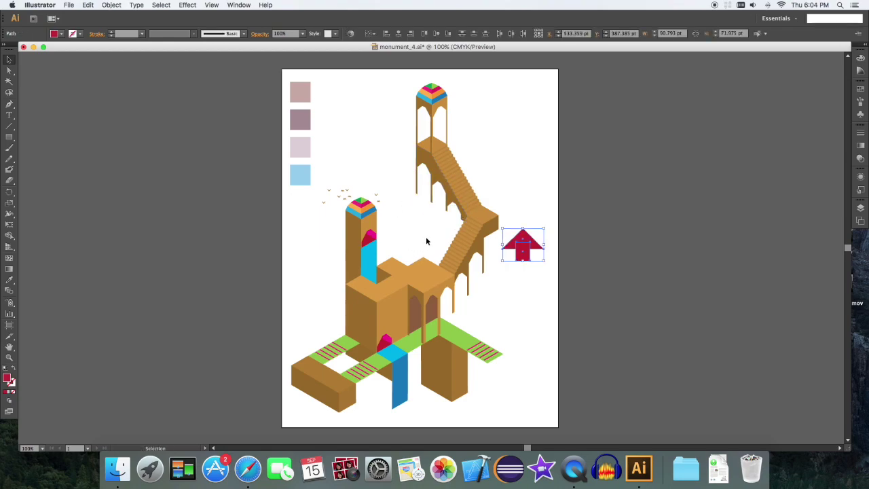
pyautogui.click(562, 269)
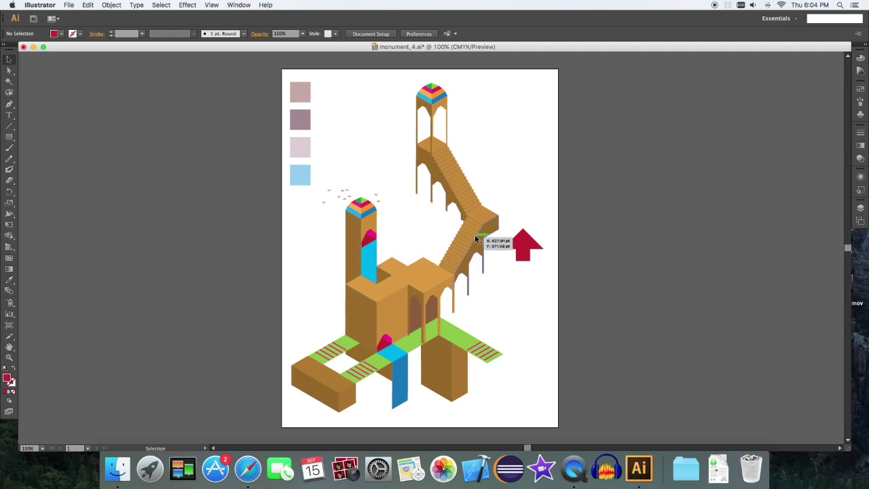
pyautogui.press('super+z')
# - Select the building's 3D-effect pieces, leaving out the stairs and their arched supports, and expand their appearance
pyautogui.moveTo(532, 405); pyautogui.dragTo(308, 226)
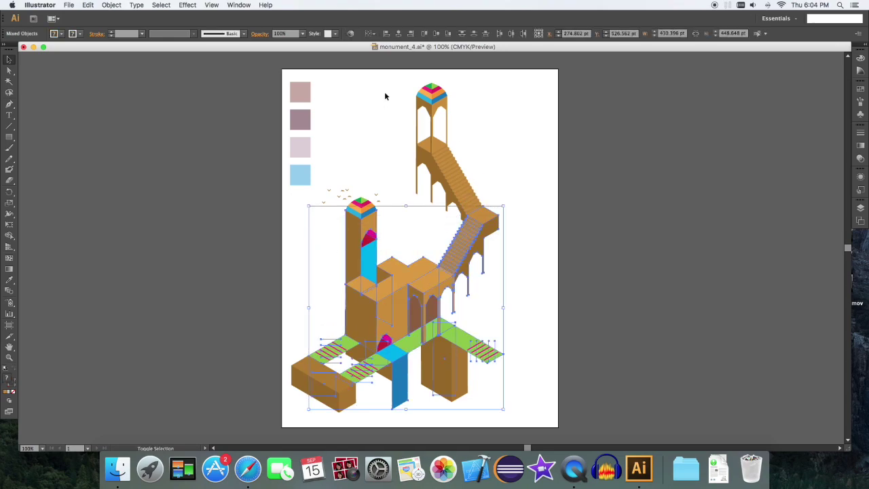
pyautogui.moveTo(385, 85); pyautogui.dragTo(494, 177)
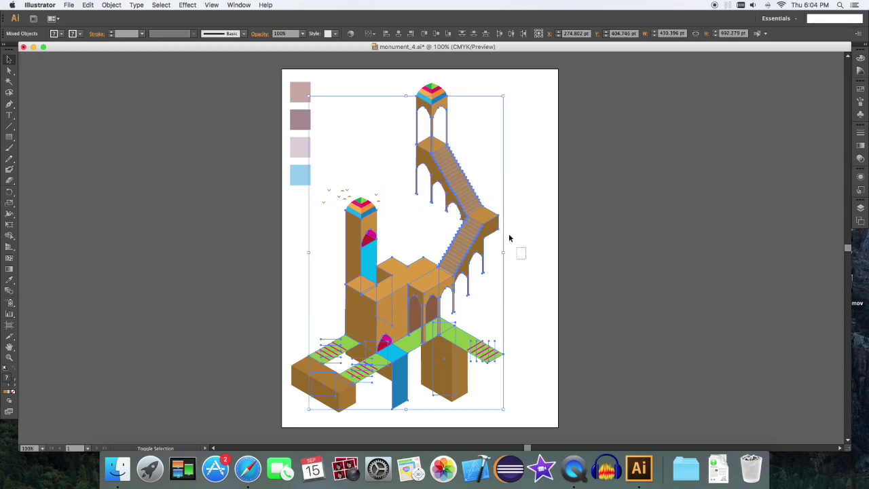
pyautogui.moveTo(405, 114); pyautogui.dragTo(461, 125)
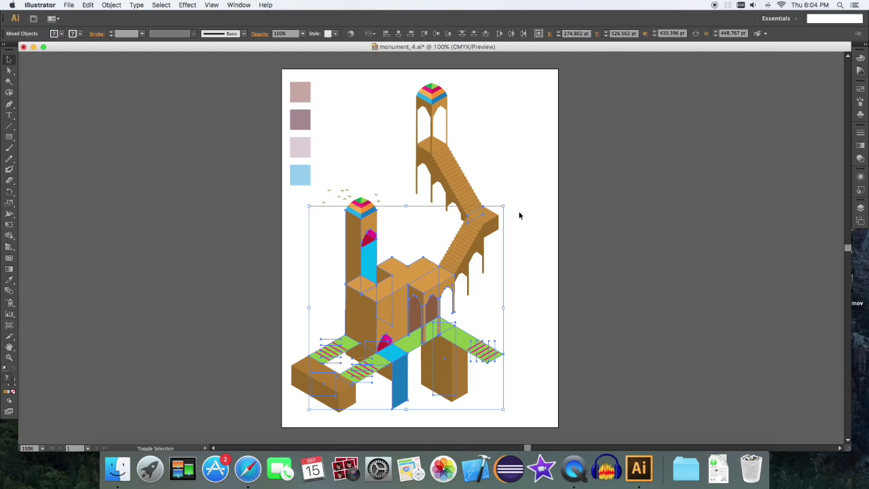
pyautogui.moveTo(530, 249); pyautogui.dragTo(480, 212)
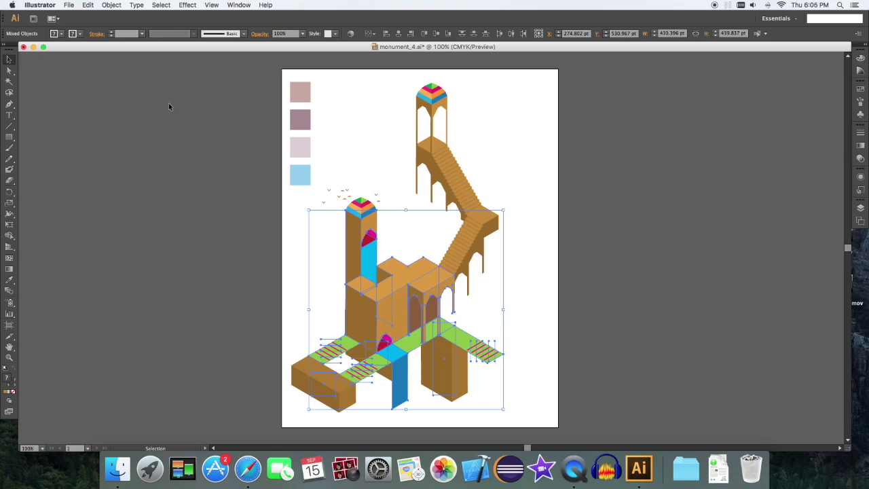
pyautogui.click(111, 5)
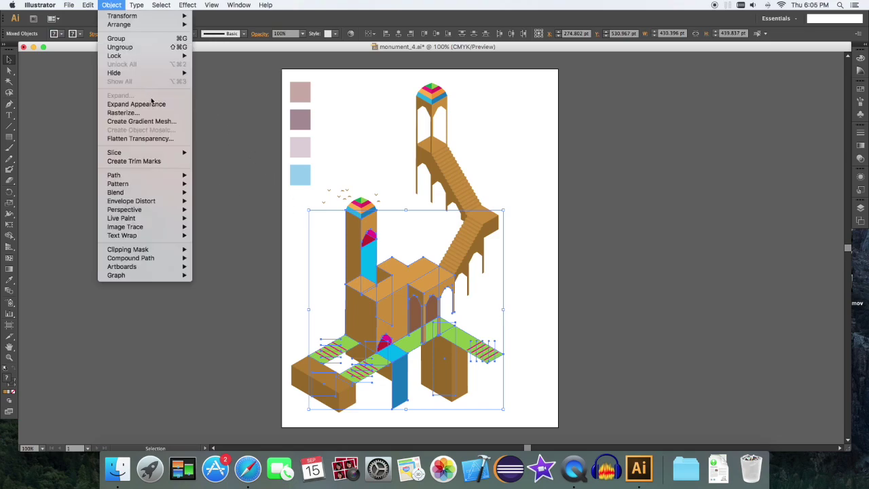
pyautogui.click(150, 104)
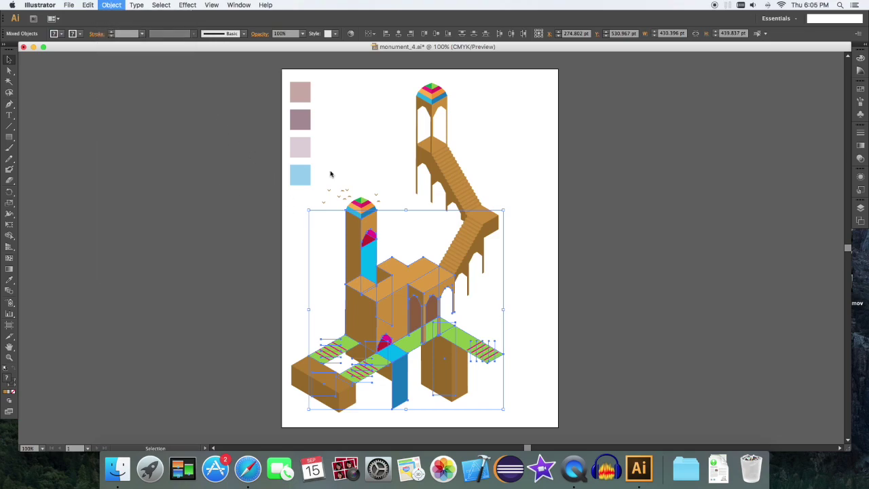
pyautogui.click(592, 234)
pyautogui.press('super+equal')
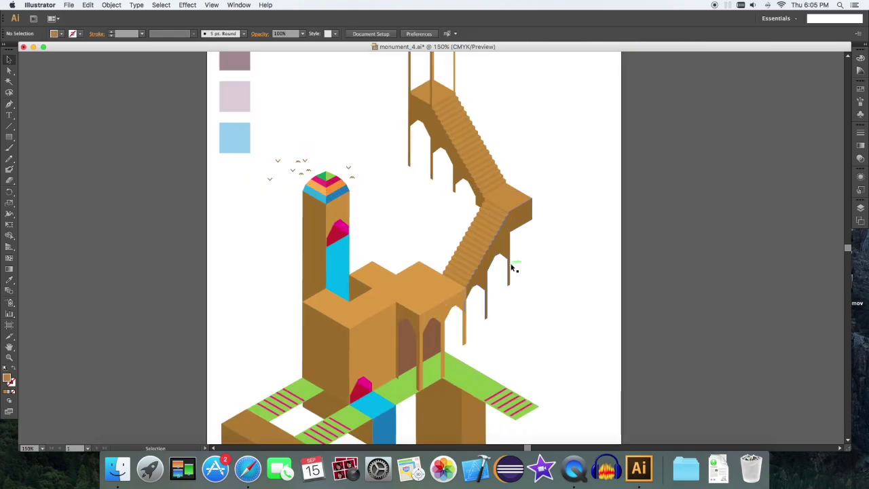
pyautogui.press('super+minus')
pyautogui.press('super+equal')
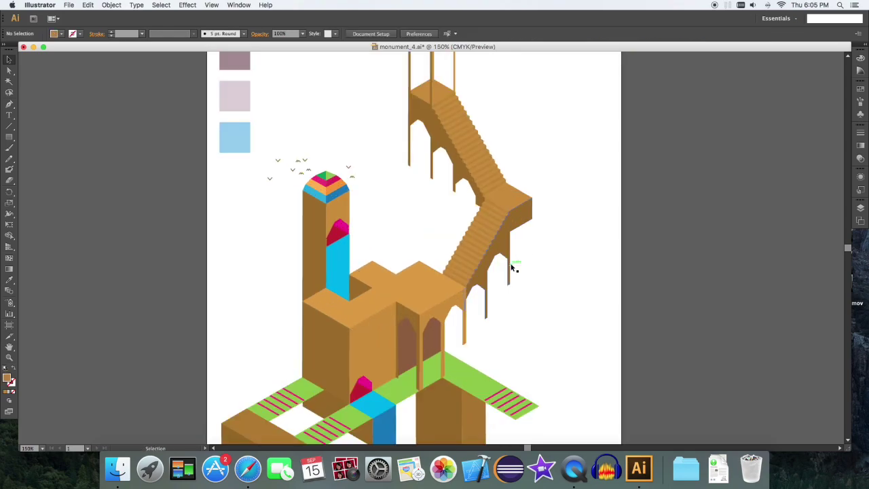
pyautogui.moveTo(530, 288); pyautogui.dragTo(535, 266)
pyautogui.press('super+minus')
# - Recolour the left-facing walls of the towers, main block, front beam, support pillar and arches with the topmost dusty pink swatch
pyautogui.press('a')
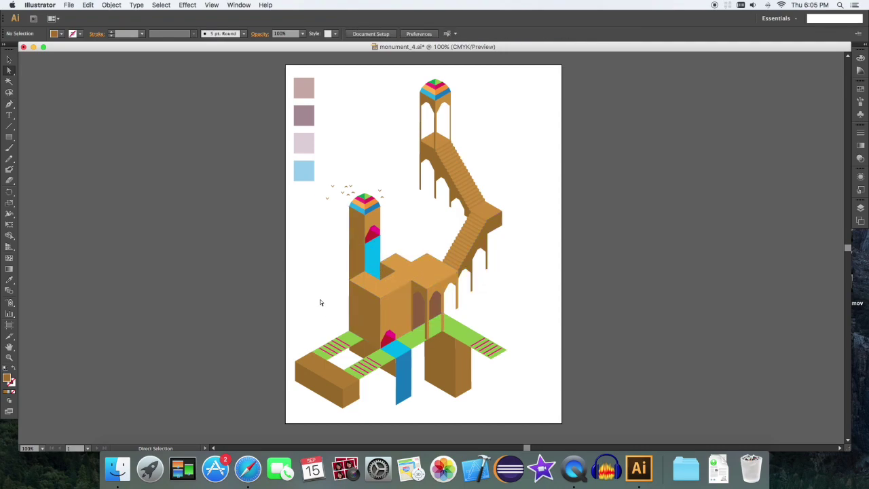
pyautogui.click(353, 254)
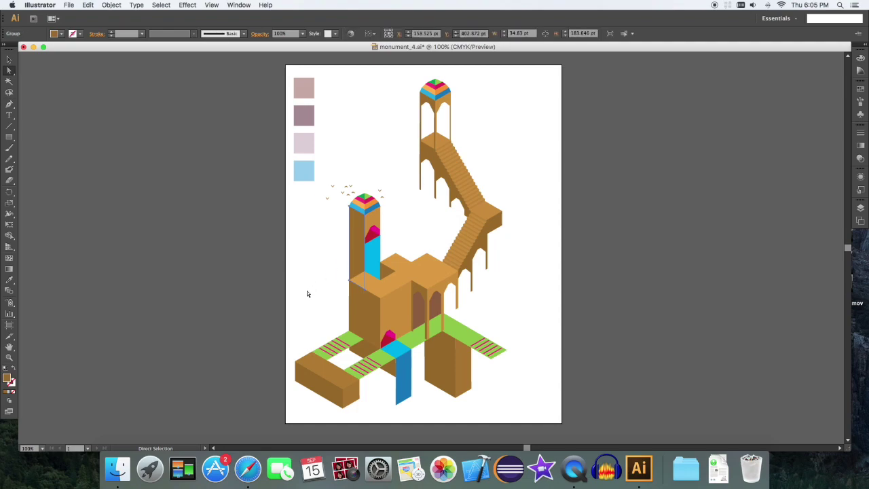
pyautogui.keyDown('shift'); pyautogui.click(366, 314); pyautogui.keyUp('shift')
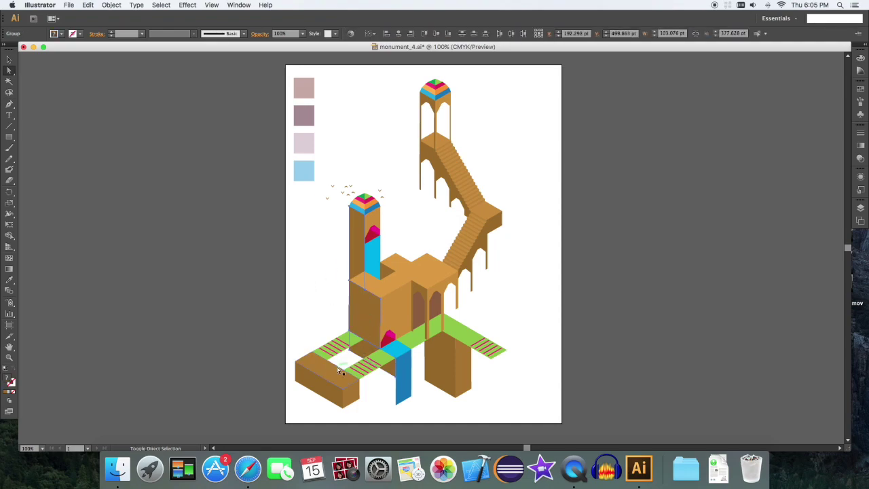
pyautogui.keyDown('shift'); pyautogui.click(318, 387); pyautogui.keyUp('shift')
pyautogui.keyDown('shift'); pyautogui.click(419, 291); pyautogui.keyUp('shift')
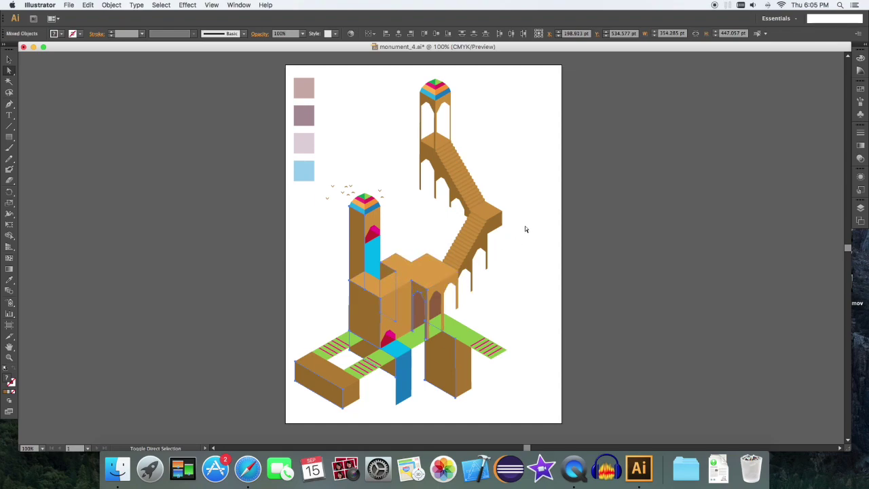
pyautogui.keyDown('shift'); pyautogui.click(428, 105); pyautogui.keyUp('shift')
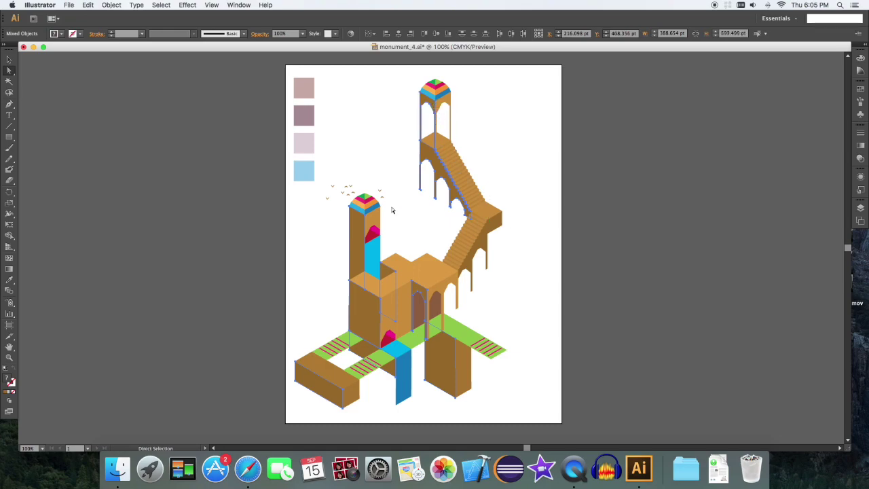
pyautogui.press('i')
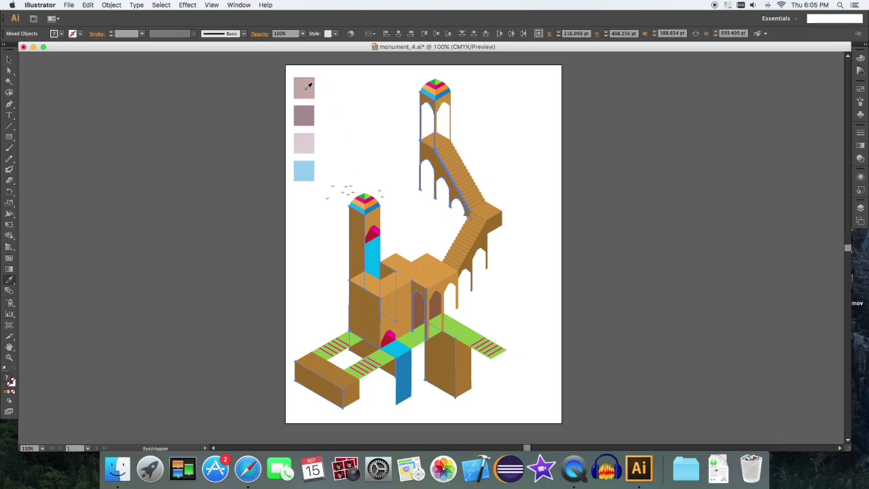
pyautogui.click(307, 86)
pyautogui.press('v')
pyautogui.click(394, 170)
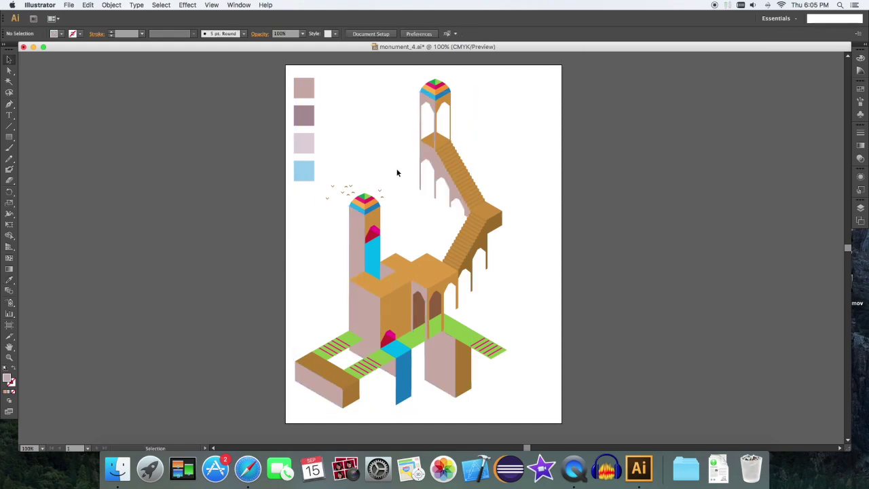
# - Recolour the right-facing walls of the towers, main block, front beam, support pillar and stair arches with the second, mauve swatch
pyautogui.press('a')
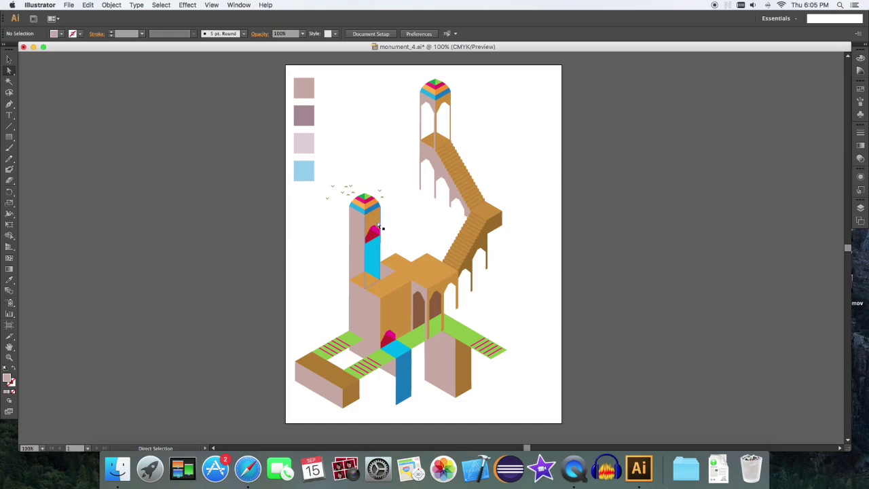
pyautogui.click(372, 220)
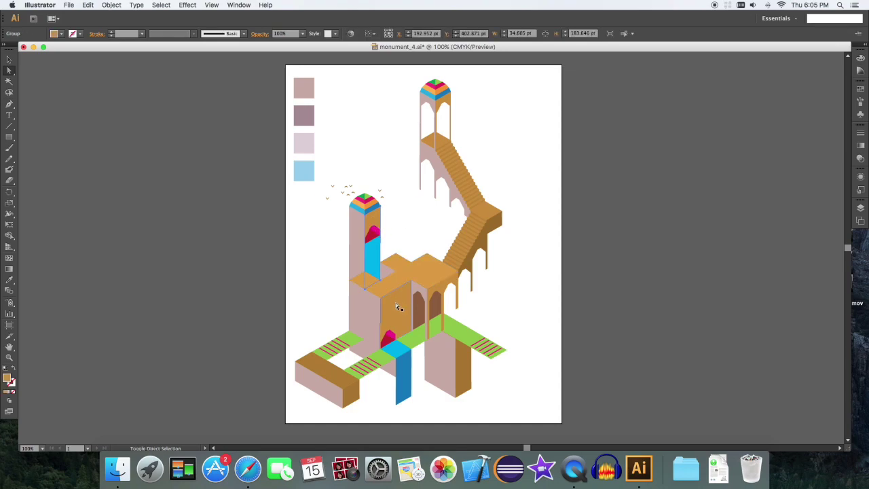
pyautogui.keyDown('shift'); pyautogui.click(400, 307); pyautogui.keyUp('shift')
pyautogui.keyDown('shift'); pyautogui.click(358, 395); pyautogui.keyUp('shift')
pyautogui.keyDown('shift'); pyautogui.click(446, 381); pyautogui.keyUp('shift')
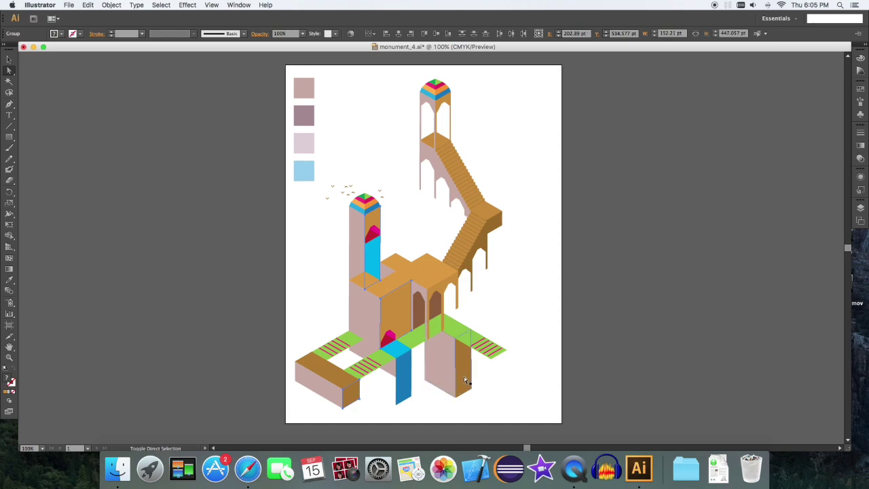
pyautogui.keyDown('shift'); pyautogui.click(462, 298); pyautogui.keyUp('shift')
pyautogui.keyDown('shift'); pyautogui.click(475, 256); pyautogui.keyUp('shift')
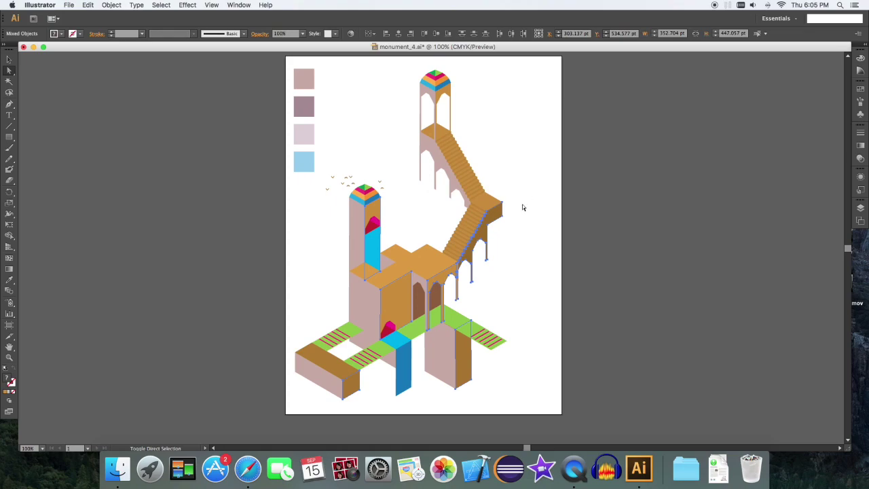
pyautogui.scroll(5, 521, 207)
pyautogui.scroll(-5, 521, 208)
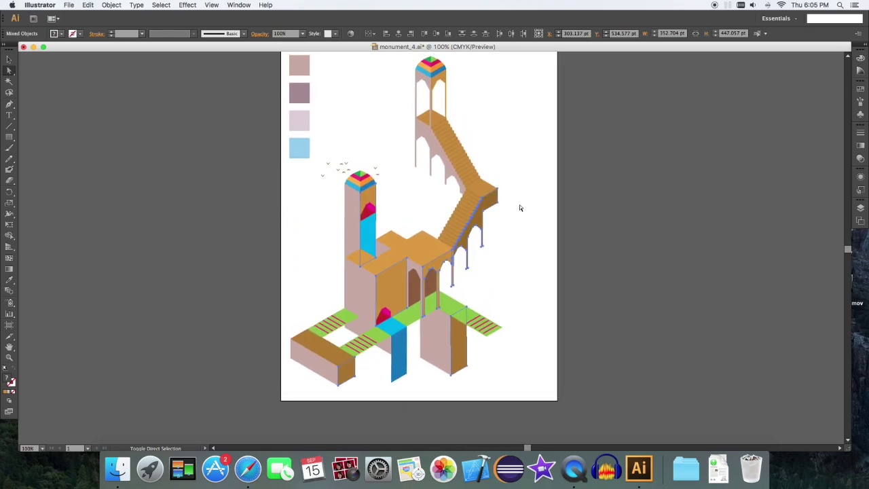
pyautogui.scroll(1, 519, 208)
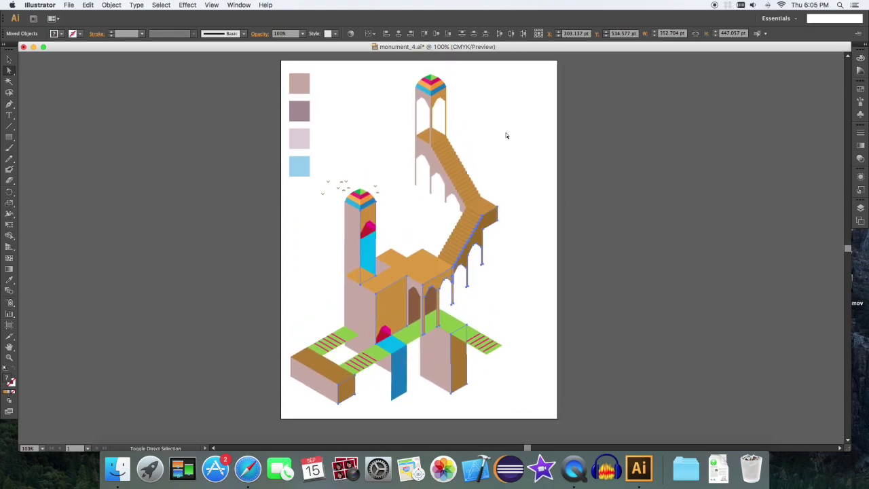
pyautogui.keyDown('shift'); pyautogui.click(451, 101); pyautogui.keyUp('shift')
pyautogui.press('i')
pyautogui.click(305, 111)
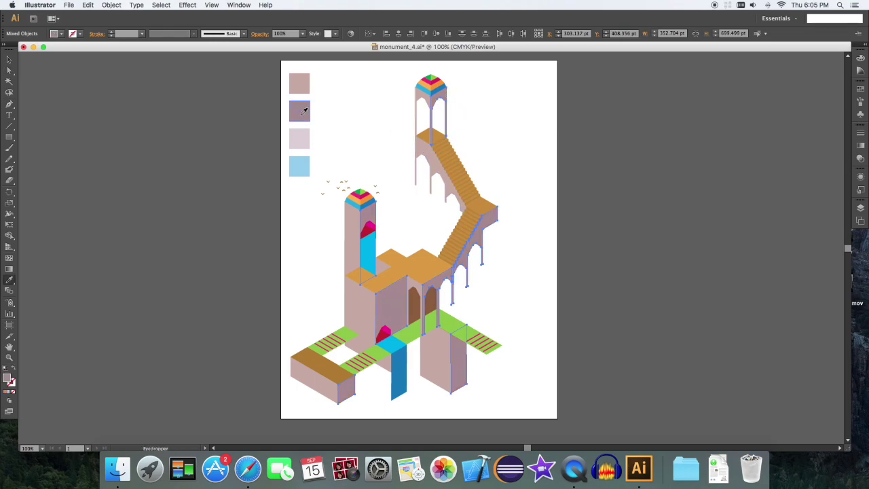
pyautogui.press('v')
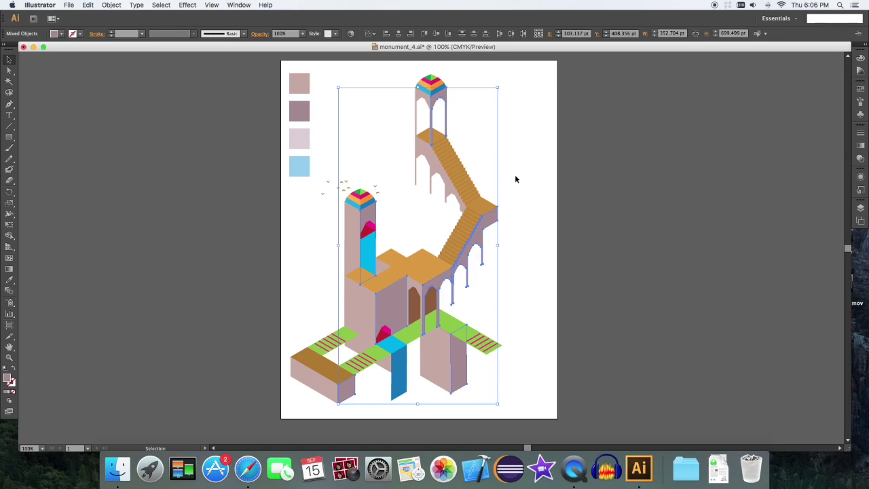
pyautogui.click(530, 179)
# - Recolour the top faces of the beam, walkways, main block and stair landings with the third, pale lilac swatch
pyautogui.press('a')
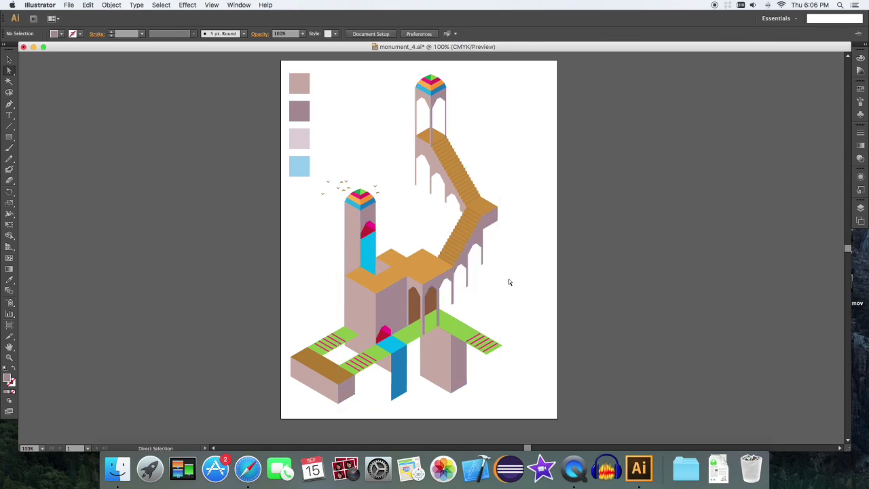
pyautogui.click(335, 370)
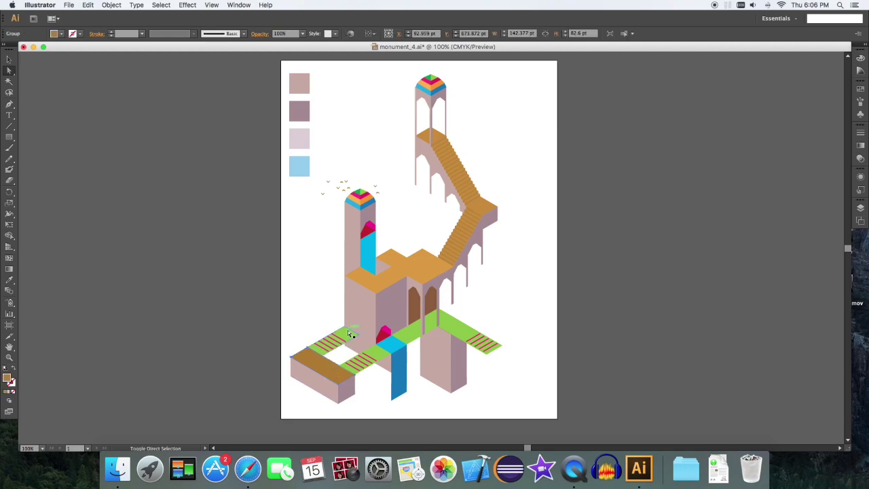
pyautogui.click(349, 336)
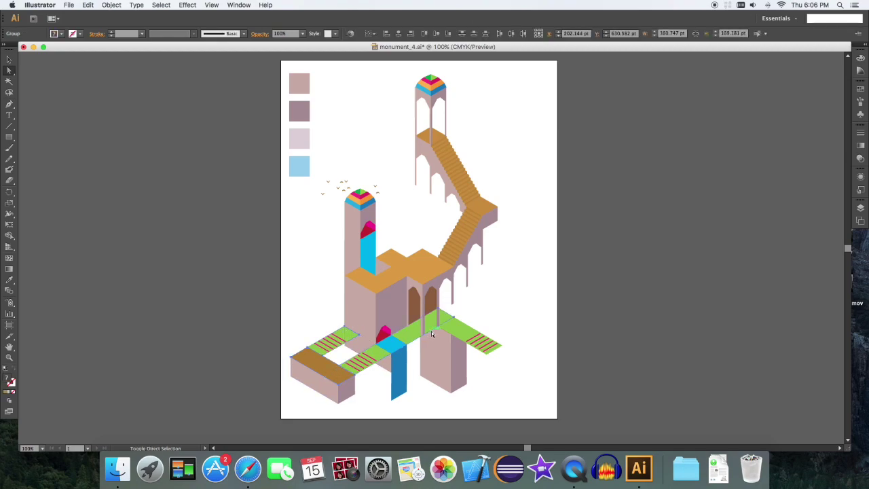
pyautogui.click(461, 332)
pyautogui.click(488, 211)
pyautogui.click(442, 139)
pyautogui.click(440, 139)
pyautogui.press('i')
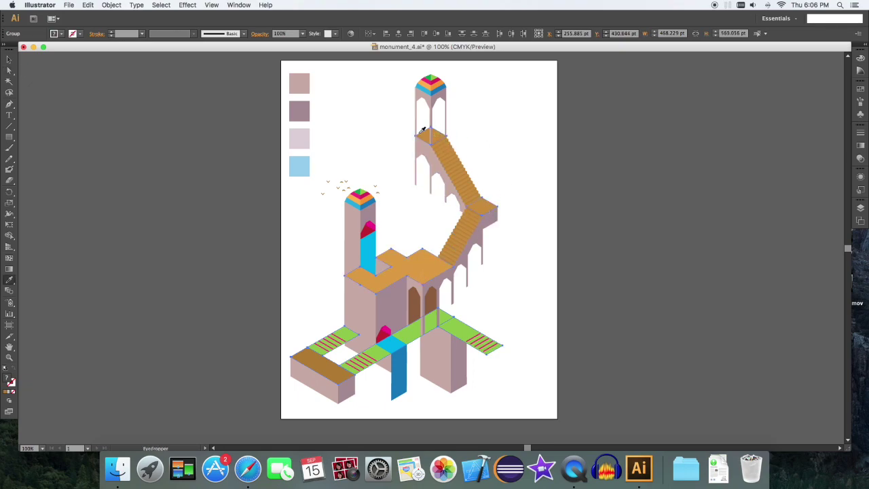
pyautogui.click(305, 138)
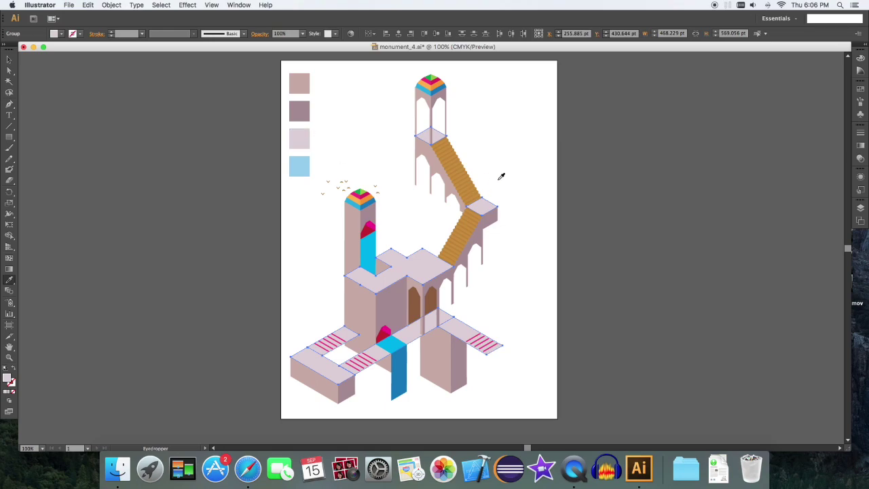
pyautogui.press('v')
pyautogui.click(567, 216)
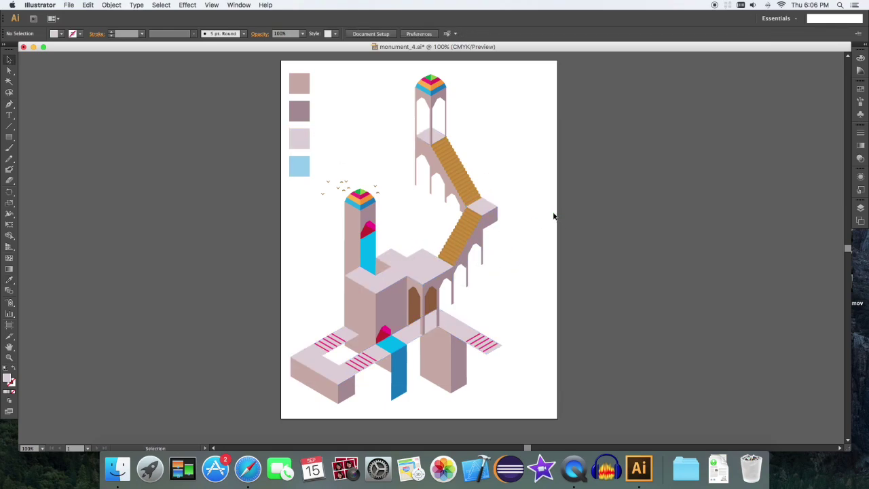
# - Recolour the brown wall behind the front arches with the mauve of the main block's right-facing wall
pyautogui.click(431, 303)
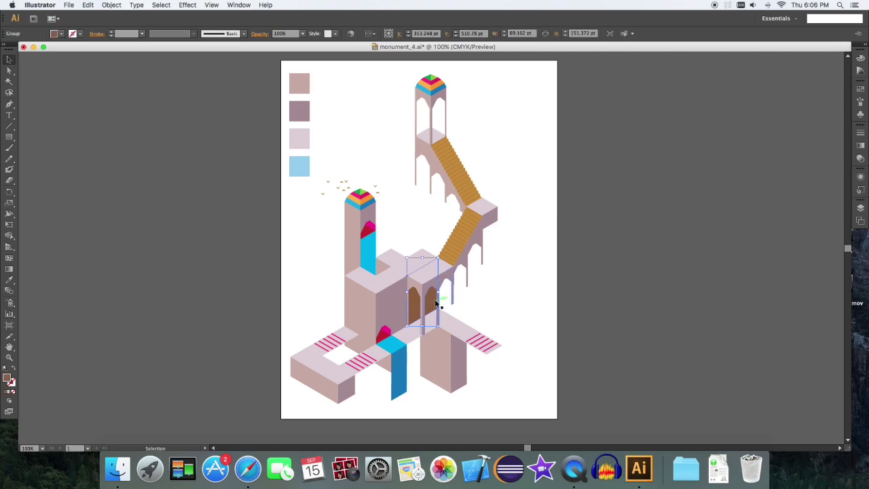
pyautogui.press('i')
pyautogui.click(393, 303)
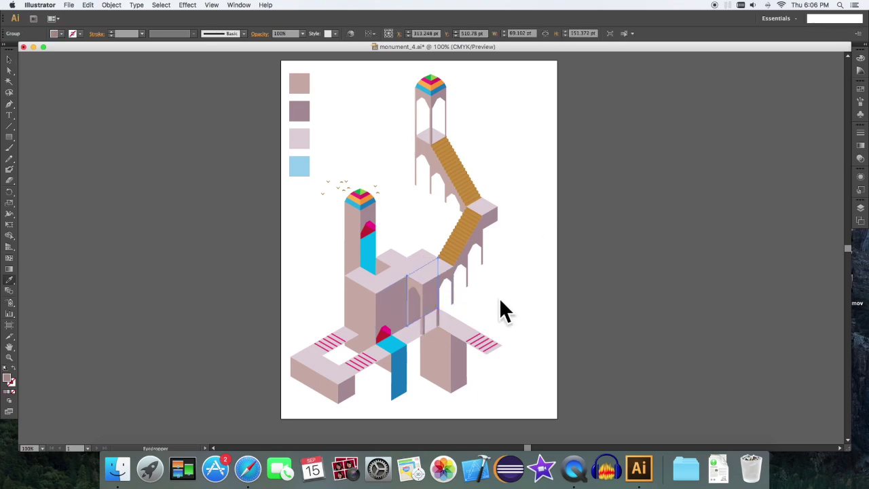
pyautogui.press('v')
pyautogui.click(592, 288)
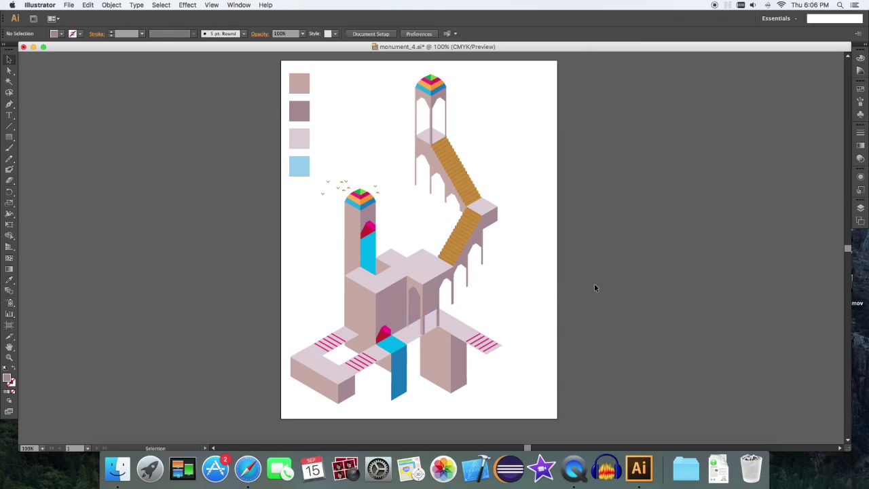
# - Select the three magenta stripe groups on the walkways and release their clipping masks
pyautogui.click(371, 363)
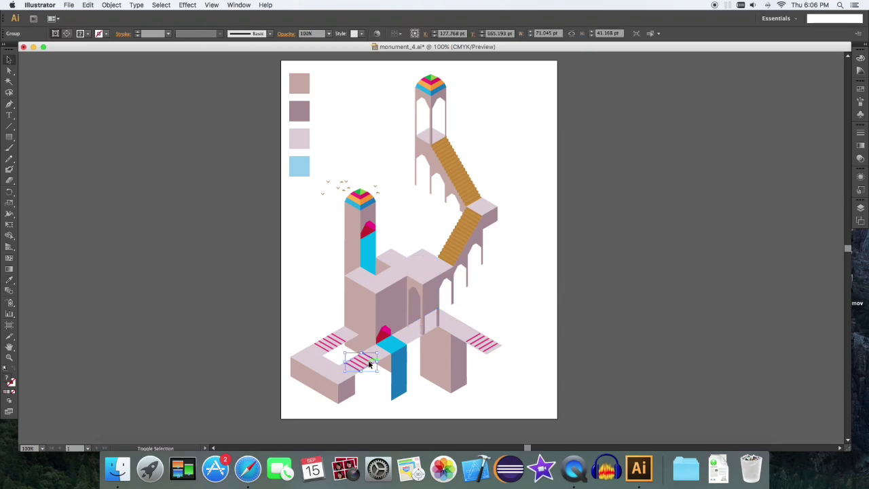
pyautogui.keyDown('shift'); pyautogui.click(330, 342); pyautogui.keyUp('shift')
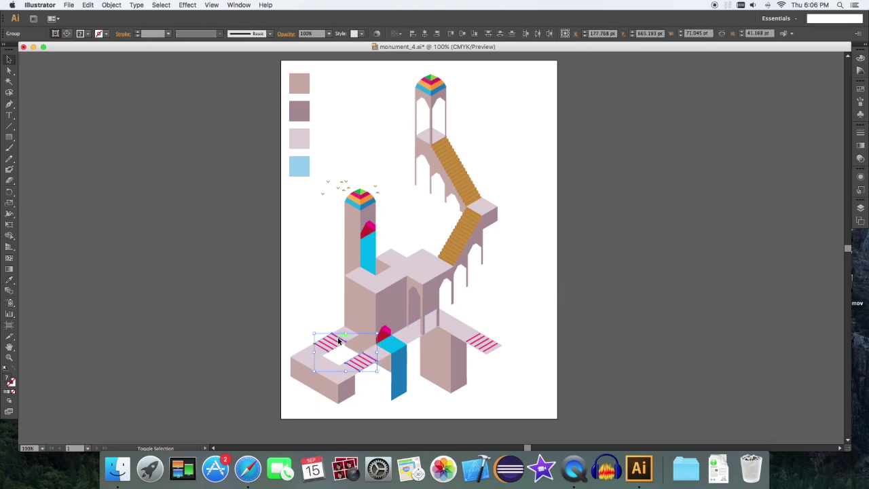
pyautogui.keyDown('shift'); pyautogui.click(476, 345); pyautogui.keyUp('shift')
pyautogui.press('i')
pyautogui.press('super+shift+g')
pyautogui.click(112, 4)
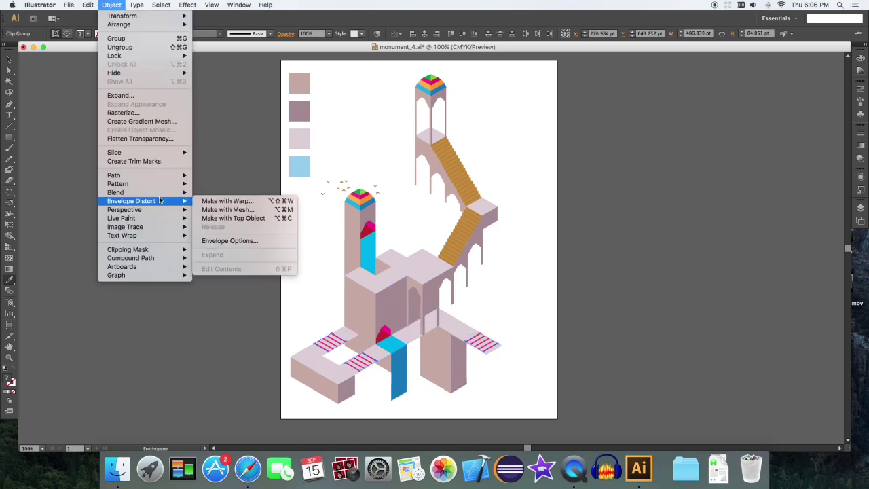
pyautogui.moveTo(154, 252)
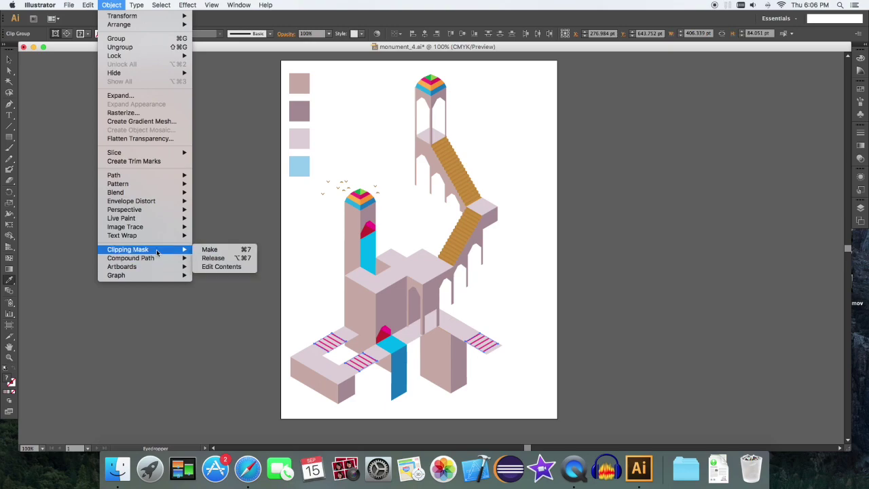
pyautogui.click(212, 258)
pyautogui.press('v')
# - Delete the three leftover clipping paths of the stripe groups from Layer 1
pyautogui.click(860, 220)
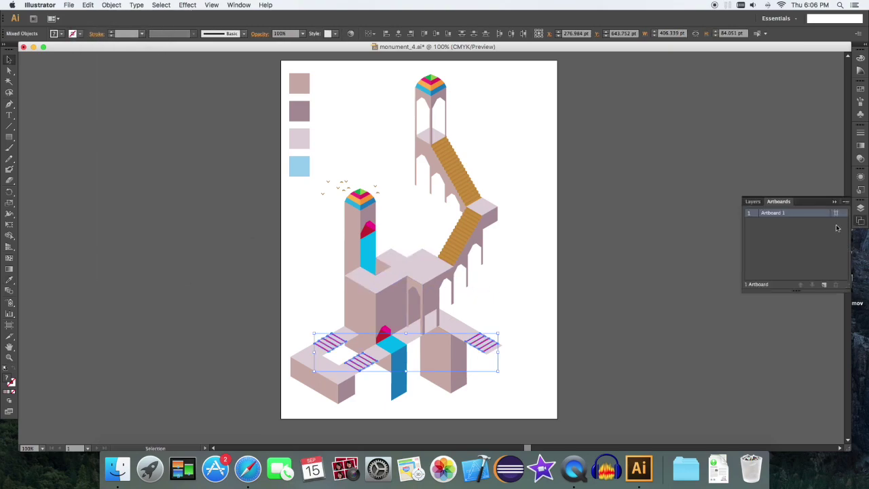
pyautogui.click(753, 202)
pyautogui.click(771, 214)
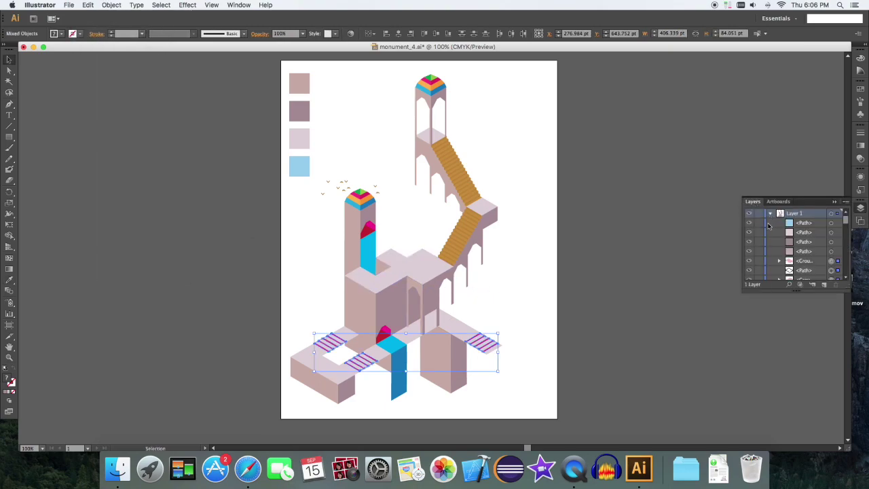
pyautogui.scroll(-1, 812, 270)
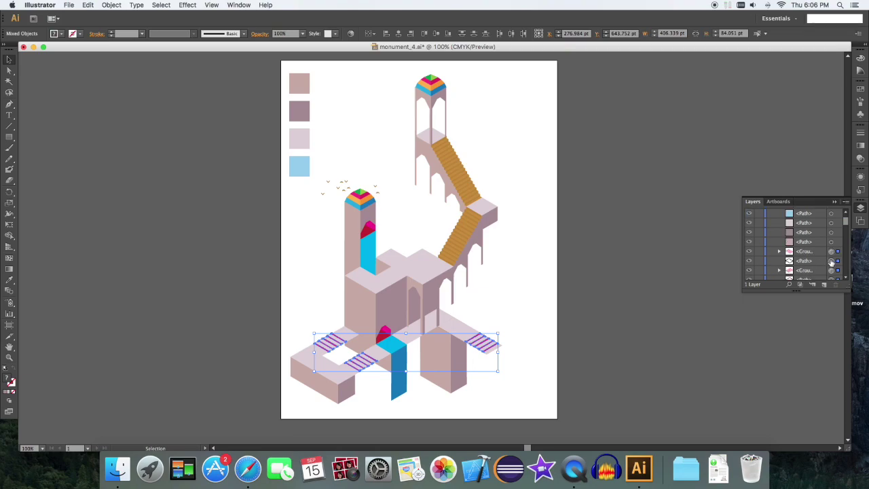
pyautogui.click(812, 262)
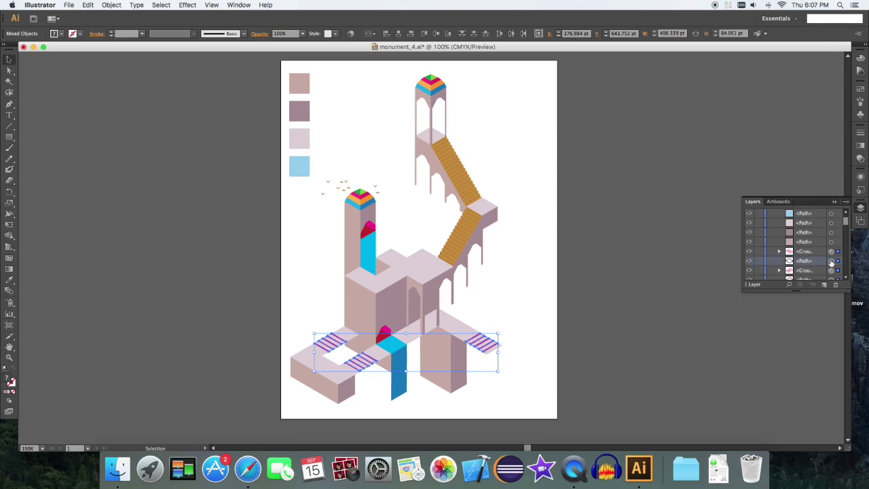
pyautogui.click(829, 262)
pyautogui.moveTo(815, 263); pyautogui.dragTo(835, 284)
pyautogui.click(832, 239)
pyautogui.moveTo(816, 239); pyautogui.dragTo(832, 279)
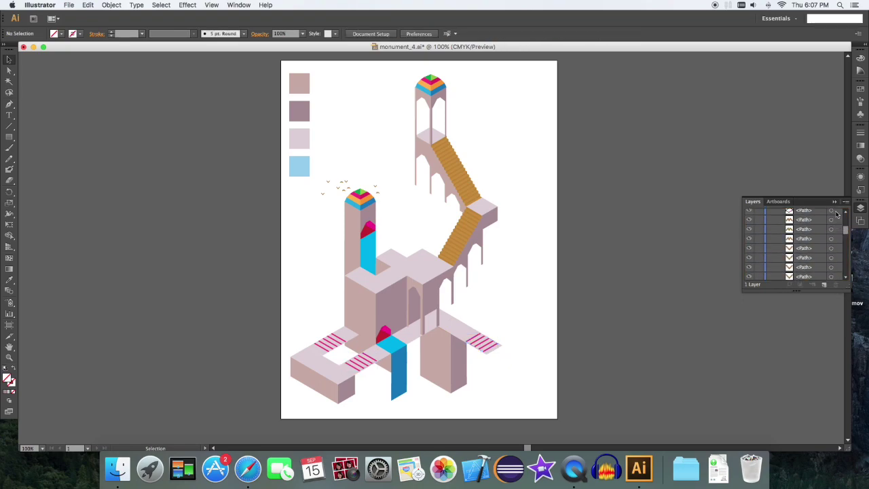
pyautogui.click(833, 211)
pyautogui.moveTo(819, 216); pyautogui.dragTo(834, 283)
pyautogui.click(835, 202)
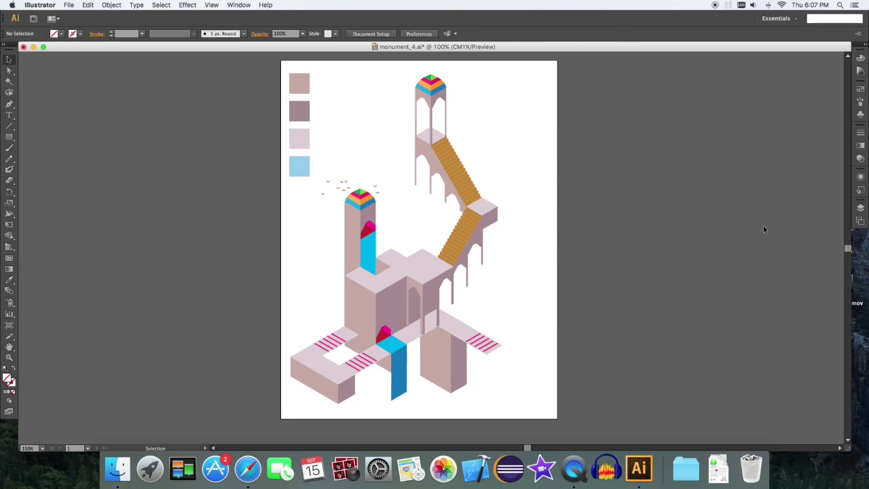
# - Recolour all three walkway stripe groups with the mauve of the main block's right-facing wall
pyautogui.click(486, 347)
pyautogui.keyDown('shift'); pyautogui.click(364, 359); pyautogui.keyUp('shift')
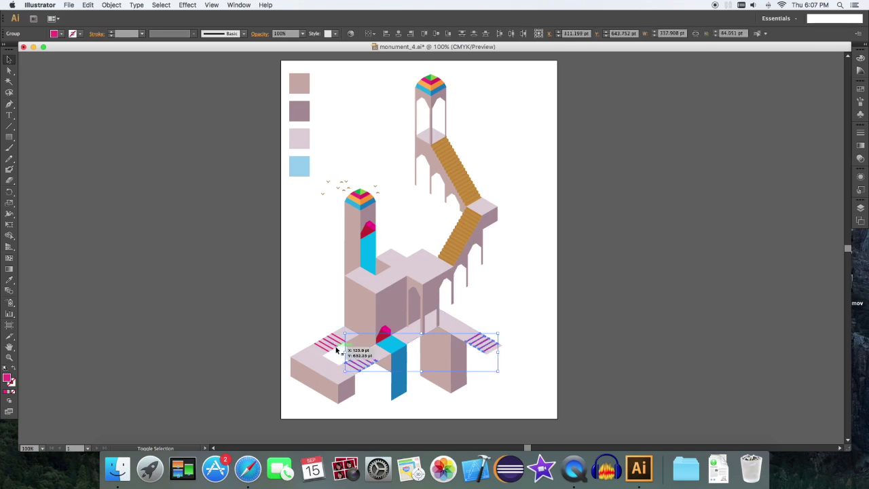
pyautogui.keyDown('shift'); pyautogui.click(339, 349); pyautogui.keyUp('shift')
pyautogui.press('i')
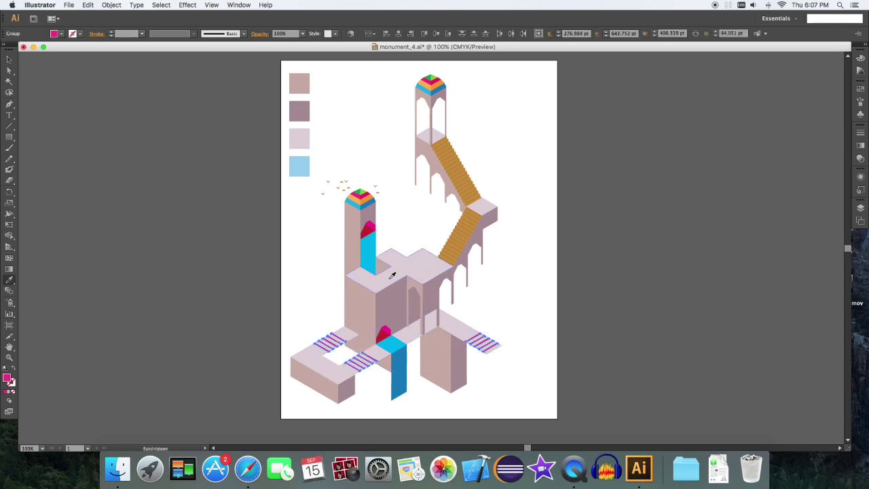
pyautogui.click(391, 288)
pyautogui.press('v')
pyautogui.click(588, 283)
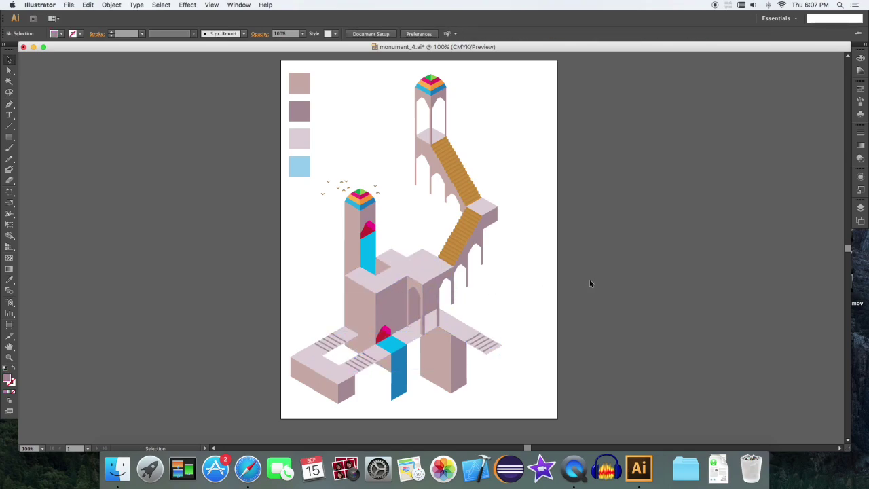
# - Recolour the tower waterfall and the lower waterfall's top and front faces with the light blue swatch
pyautogui.press('super+equal')
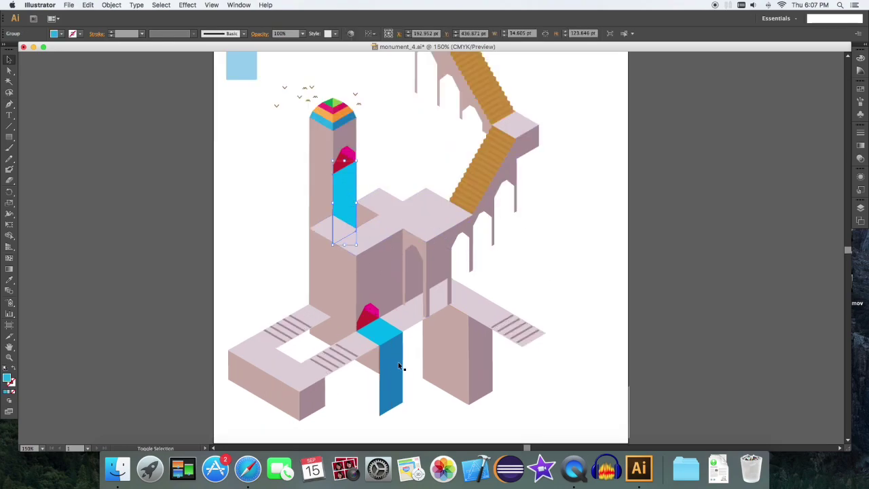
pyautogui.click(391, 370)
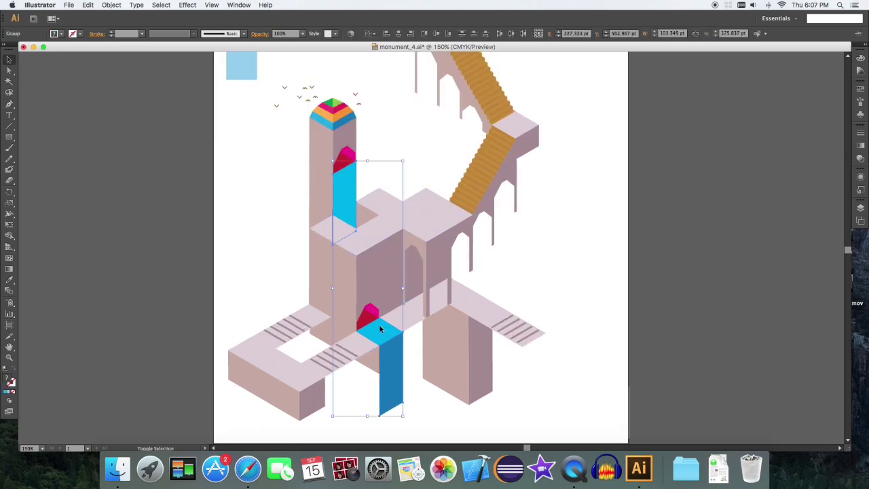
pyautogui.scroll(3, 354, 320)
pyautogui.press('i')
pyautogui.click(247, 103)
pyautogui.press('v')
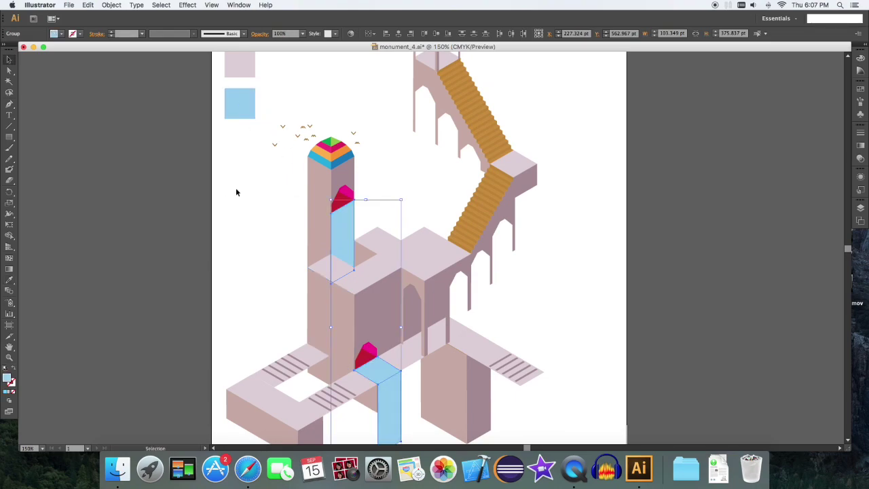
pyautogui.click(246, 195)
# - Remove the front face of the lower waterfall to expose the orange wall behind it
pyautogui.scroll(-3, 256, 202)
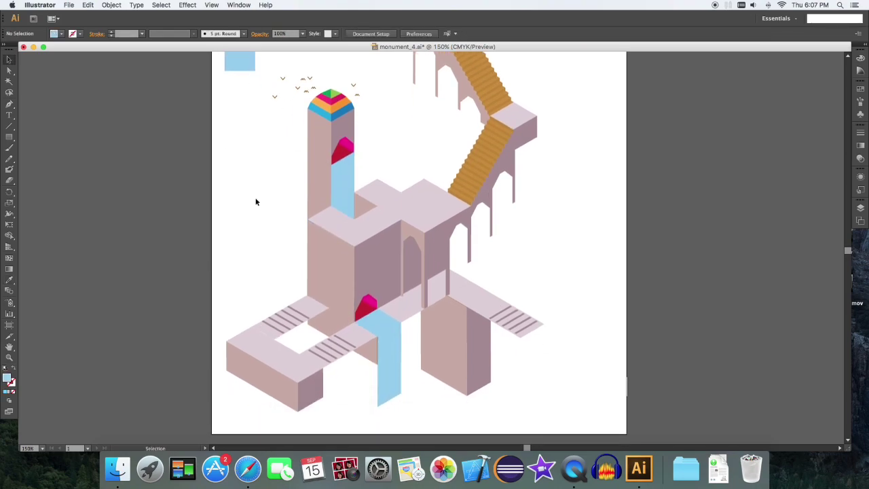
pyautogui.click(396, 361)
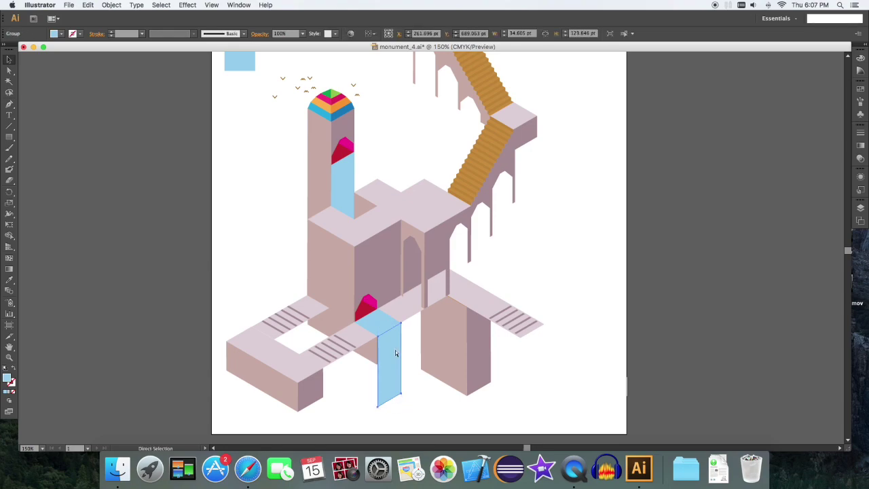
pyautogui.press('Delete')
pyautogui.click(388, 348)
pyautogui.click(413, 393)
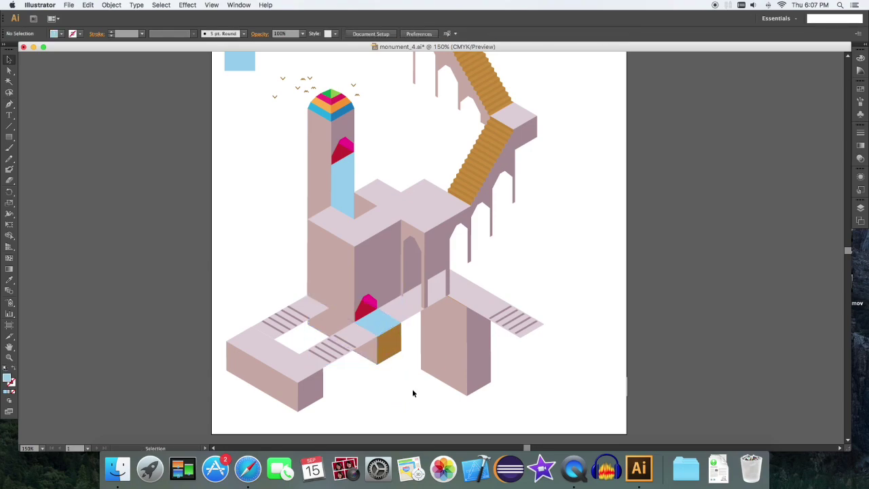
# - Recolour the orange wall face behind the lower waterfall with the mauve of the other right-facing walls
pyautogui.click(393, 347)
pyautogui.press('i')
pyautogui.press('super+z')
pyautogui.press('v')
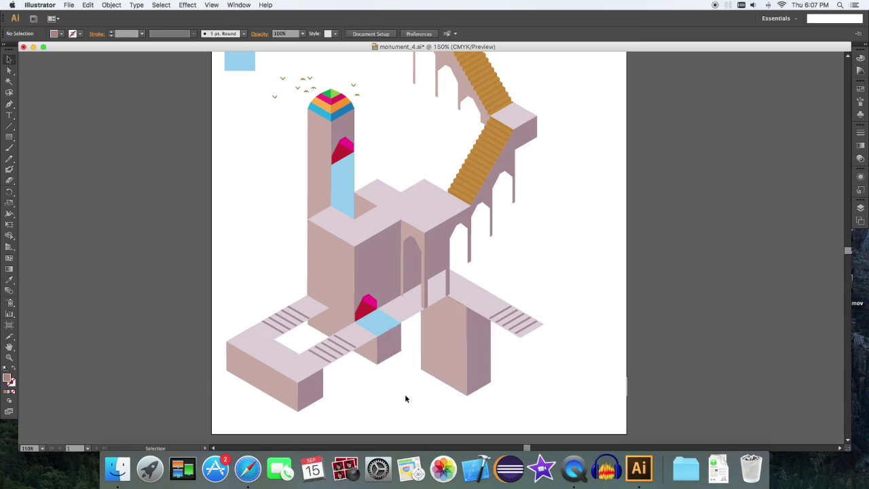
pyautogui.click(574, 379)
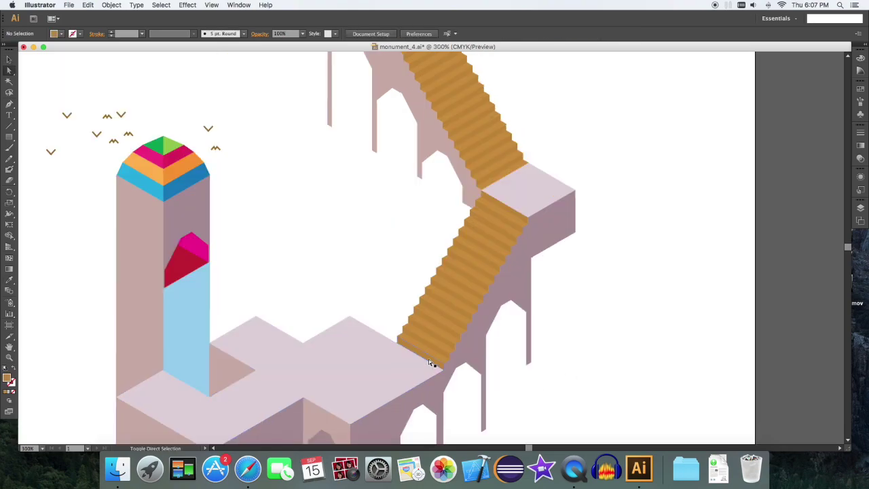
# - Recolour all the risers of the lower staircase with the dusty pink of the left-facing walls
pyautogui.click(431, 361)
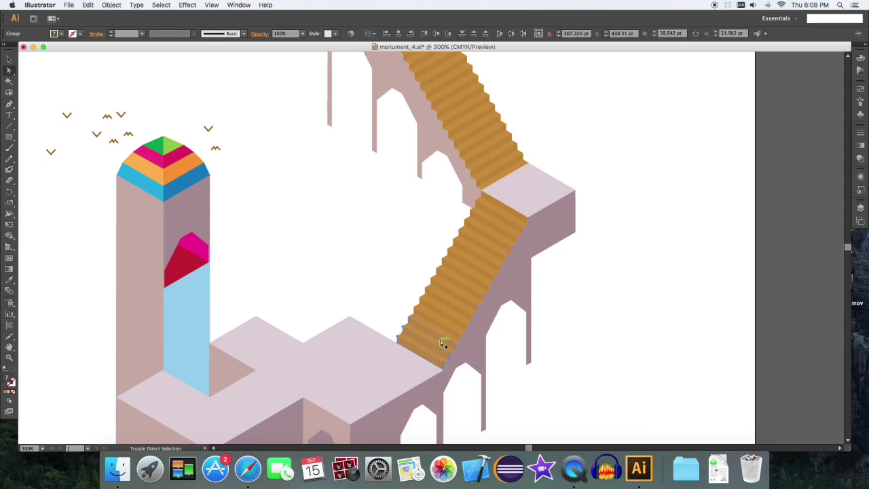
pyautogui.moveTo(469, 313); pyautogui.dragTo(482, 289)
pyautogui.moveTo(497, 256); pyautogui.dragTo(516, 215)
pyautogui.press('i')
pyautogui.click(332, 346)
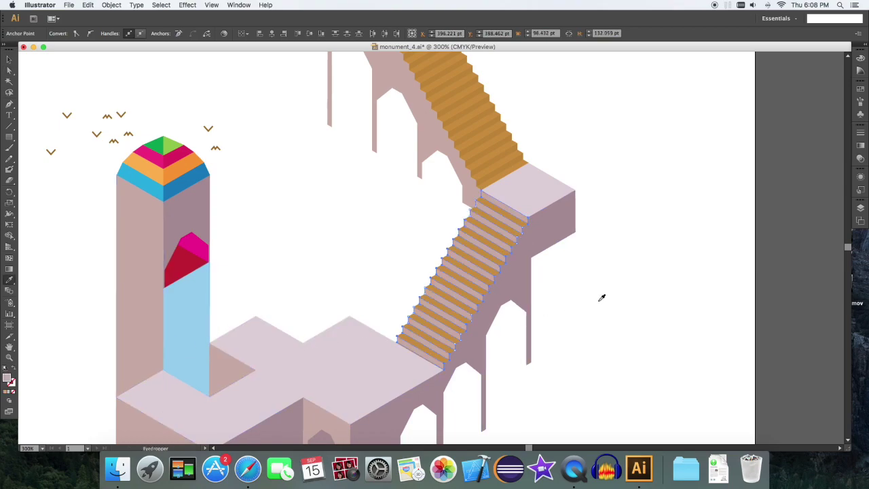
pyautogui.press('a')
pyautogui.click(582, 269)
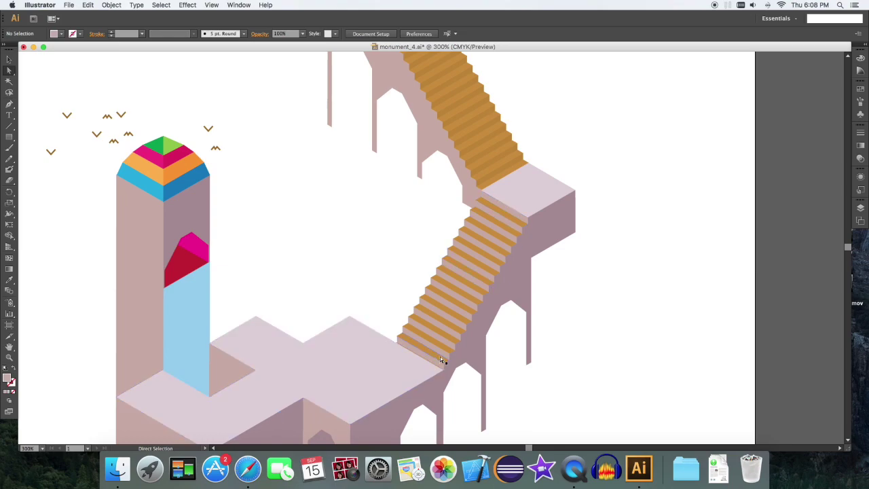
# - Recolour all the treads of the lower staircase with the pale lilac of the top faces
pyautogui.click(437, 355)
pyautogui.keyDown('shift'); pyautogui.click(441, 346); pyautogui.keyUp('shift')
pyautogui.keyDown('shift'); pyautogui.click(447, 337); pyautogui.keyUp('shift')
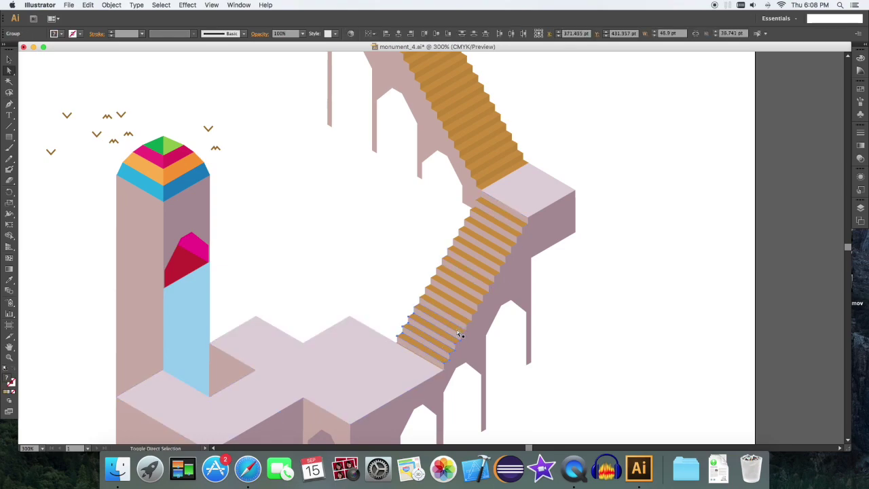
pyautogui.moveTo(476, 304); pyautogui.dragTo(518, 237)
pyautogui.keyDown('shift'); pyautogui.click(516, 228); pyautogui.keyUp('shift')
pyautogui.keyDown('shift'); pyautogui.click(517, 218); pyautogui.keyUp('shift')
pyautogui.press('i')
pyautogui.click(423, 354)
pyautogui.press('v')
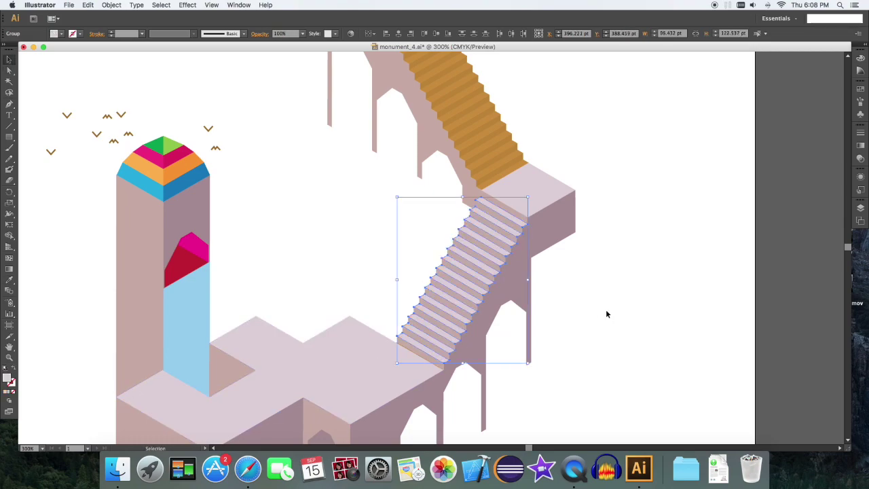
# - Recolour all the risers of the upper staircase with the mauve of the right-facing walls
pyautogui.scroll(5, 607, 314)
pyautogui.press('a')
pyautogui.click(406, 195)
pyautogui.keyDown('shift'); pyautogui.click(411, 203); pyautogui.keyUp('shift')
pyautogui.keyDown('shift'); pyautogui.click(418, 212); pyautogui.keyUp('shift')
pyautogui.keyDown('shift'); pyautogui.click(421, 224); pyautogui.keyUp('shift')
pyautogui.keyDown('shift'); pyautogui.click(428, 235); pyautogui.keyUp('shift')
pyautogui.keyDown('shift'); pyautogui.click(437, 253); pyautogui.keyUp('shift')
pyautogui.keyDown('shift'); pyautogui.click(452, 271); pyautogui.keyUp('shift')
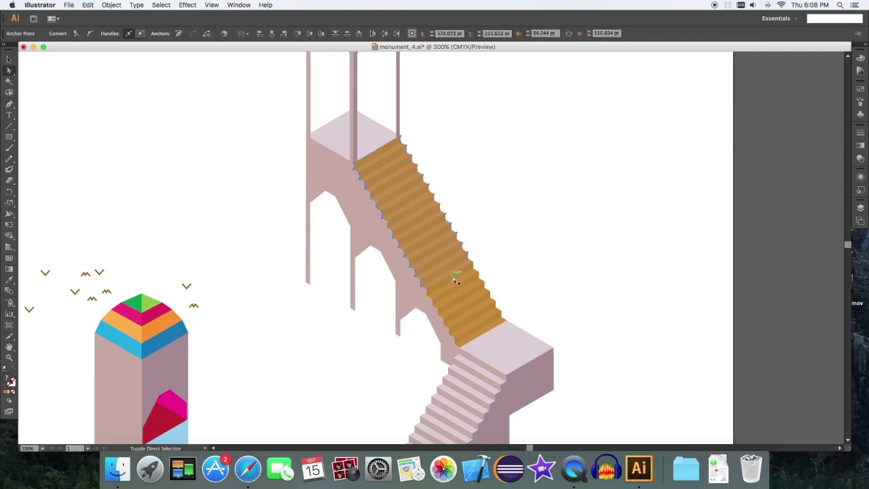
pyautogui.keyDown('shift'); pyautogui.click(474, 304); pyautogui.keyUp('shift')
pyautogui.keyDown('shift'); pyautogui.click(490, 322); pyautogui.keyUp('shift')
pyautogui.keyDown('shift'); pyautogui.click(503, 346); pyautogui.keyUp('shift')
pyautogui.press('i')
pyautogui.click(539, 358)
pyautogui.press('a')
pyautogui.click(540, 280)
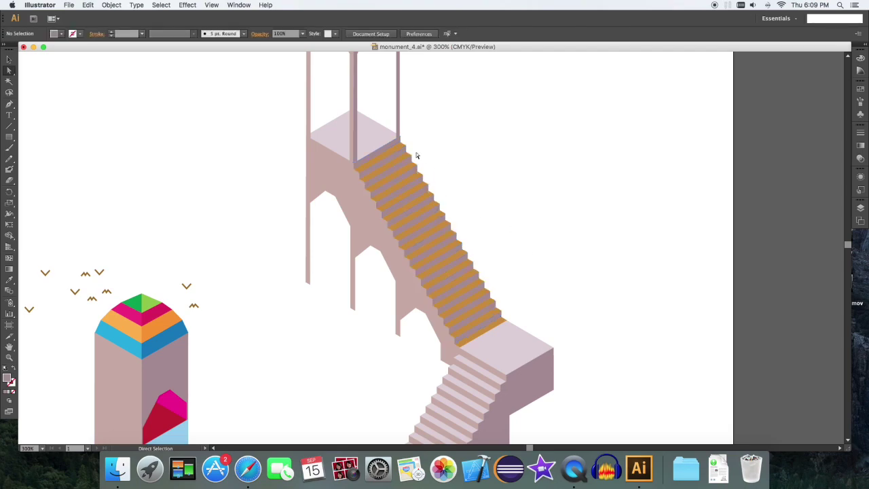
# - Recolour all the treads of the upper staircase with the pale lilac of the landing's top face
pyautogui.click(384, 156)
pyautogui.keyDown('shift'); pyautogui.click(388, 167); pyautogui.keyUp('shift')
pyautogui.keyDown('shift'); pyautogui.click(394, 175); pyautogui.keyUp('shift')
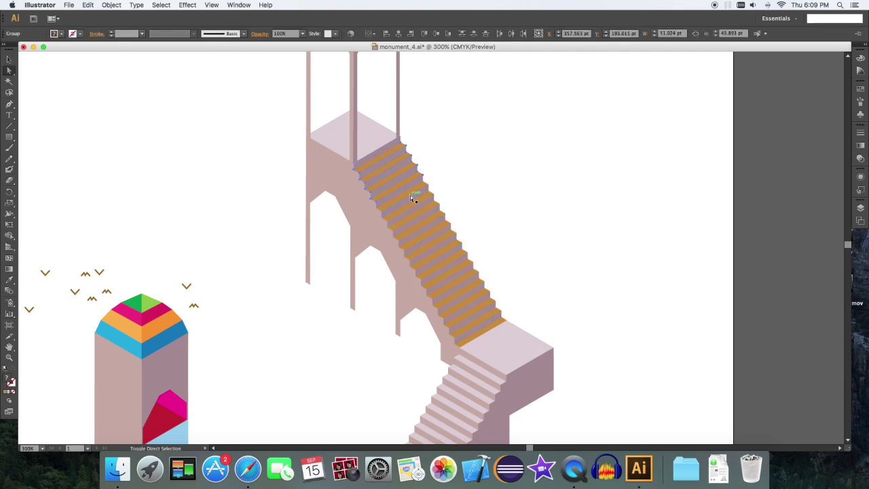
pyautogui.keyDown('shift'); pyautogui.click(419, 211); pyautogui.keyUp('shift')
pyautogui.keyDown('shift'); pyautogui.click(417, 205); pyautogui.keyUp('shift')
pyautogui.keyDown('shift'); pyautogui.click(415, 212); pyautogui.keyUp('shift')
pyautogui.keyDown('shift'); pyautogui.click(434, 236); pyautogui.keyUp('shift')
pyautogui.keyDown('shift'); pyautogui.click(438, 244); pyautogui.keyUp('shift')
pyautogui.keyDown('shift'); pyautogui.click(445, 260); pyautogui.keyUp('shift')
pyautogui.keyDown('shift'); pyautogui.click(450, 272); pyautogui.keyUp('shift')
pyautogui.keyDown('shift'); pyautogui.click(456, 283); pyautogui.keyUp('shift')
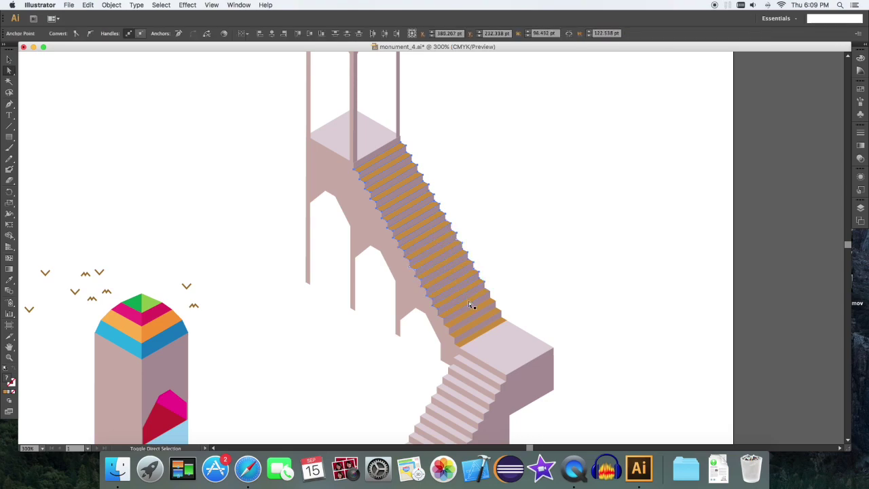
pyautogui.keyDown('shift'); pyautogui.click(468, 301); pyautogui.keyUp('shift')
pyautogui.keyDown('shift'); pyautogui.click(476, 310); pyautogui.keyUp('shift')
pyautogui.keyDown('shift'); pyautogui.click(487, 321); pyautogui.keyUp('shift')
pyautogui.keyDown('shift'); pyautogui.click(491, 333); pyautogui.keyUp('shift')
pyautogui.press('i')
pyautogui.click(504, 341)
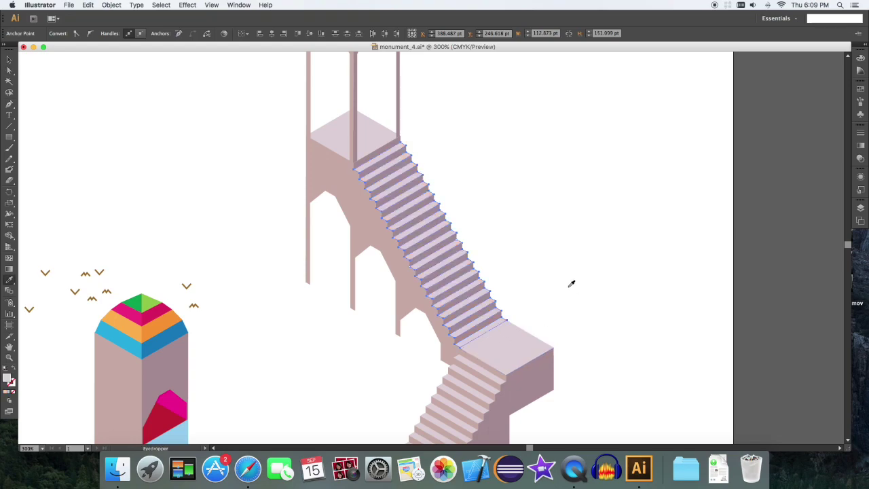
pyautogui.press('v')
pyautogui.click(571, 283)
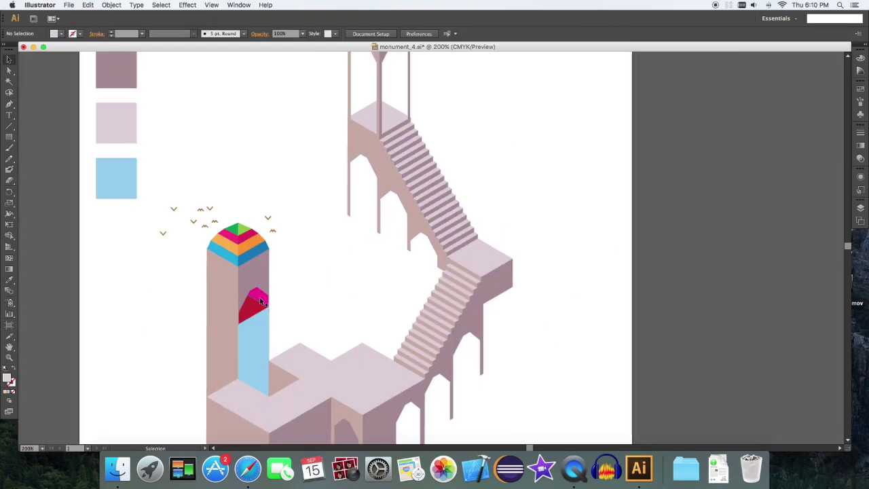
# - Recolour the magenta inner walls of both waterfall archways with the dusty pink of the left-facing walls
pyautogui.click(260, 301)
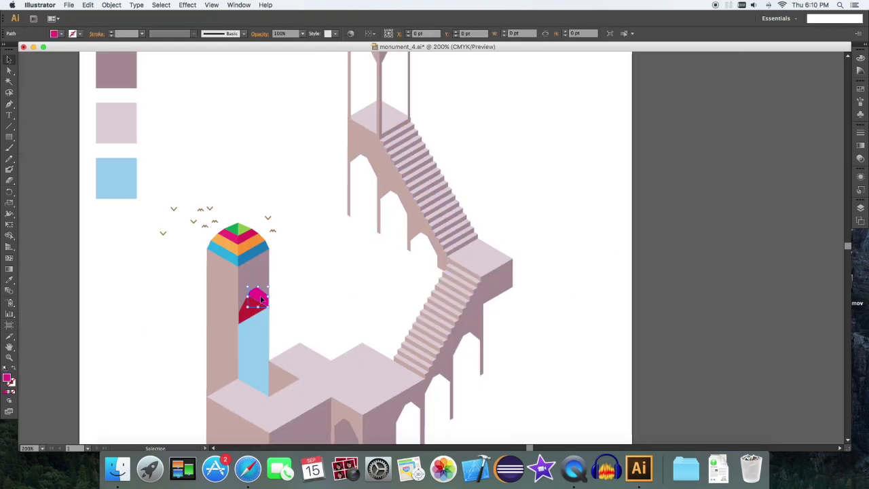
pyautogui.press('i')
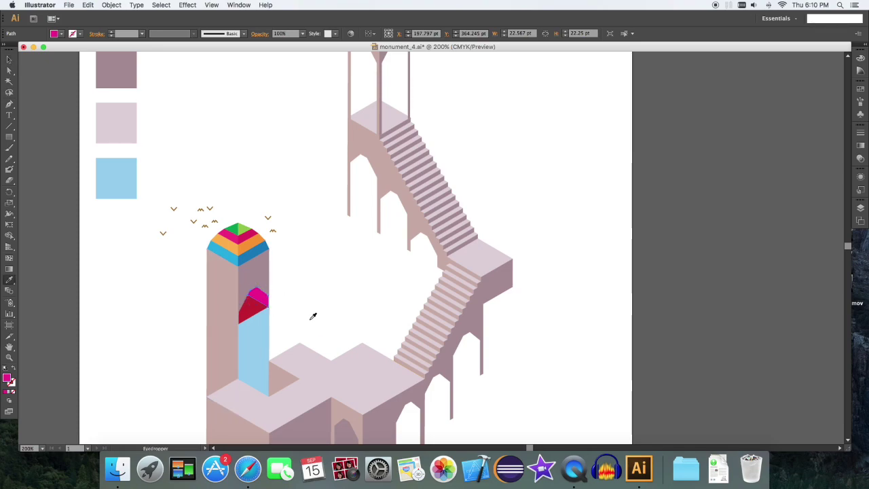
pyautogui.scroll(-5, 306, 326)
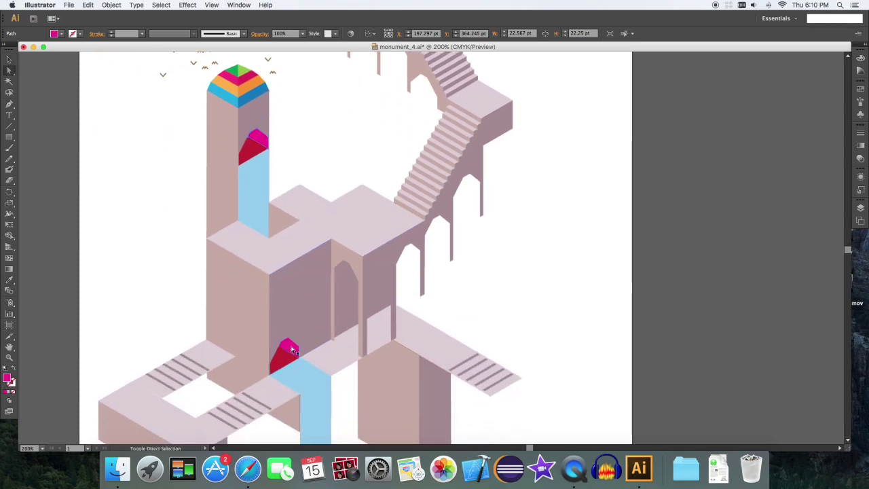
pyautogui.keyDown('shift'); pyautogui.click(291, 350); pyautogui.keyUp('shift')
pyautogui.press('i')
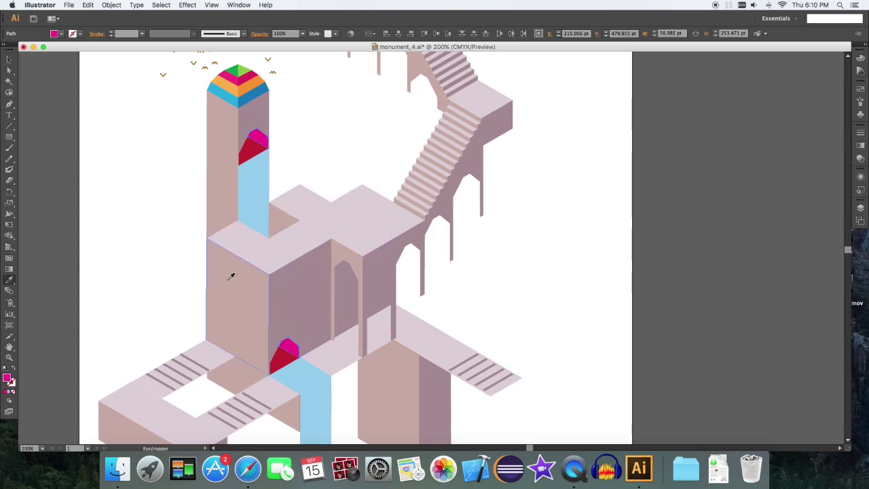
pyautogui.click(239, 278)
# - Recolour the crimson floors of both waterfall archways with the pale lilac of the main block's top face
pyautogui.press('a')
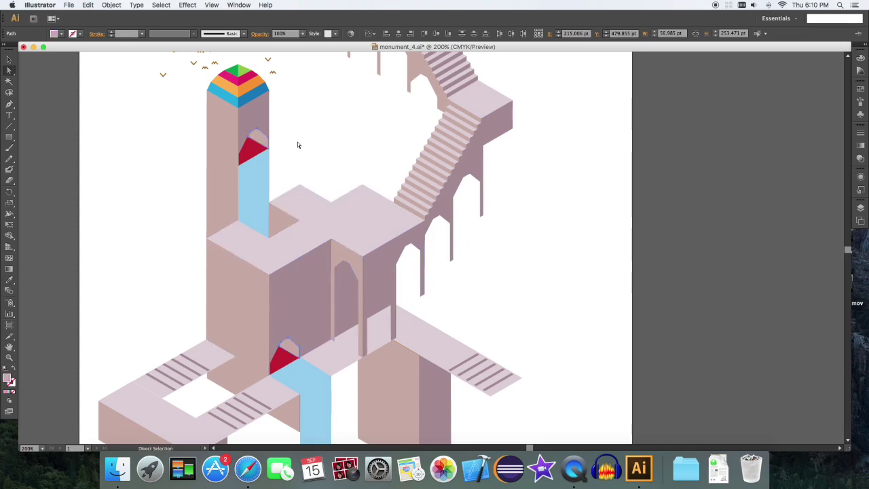
pyautogui.click(252, 149)
pyautogui.keyDown('shift'); pyautogui.click(290, 355); pyautogui.keyUp('shift')
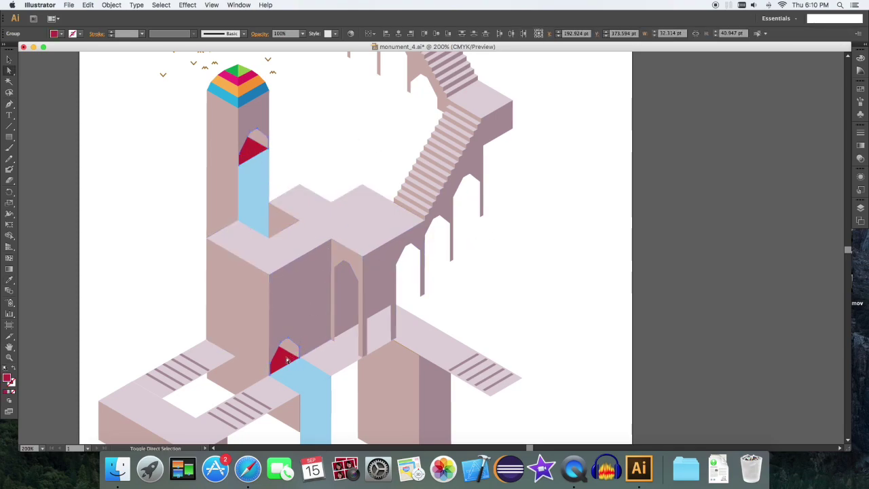
pyautogui.press('i')
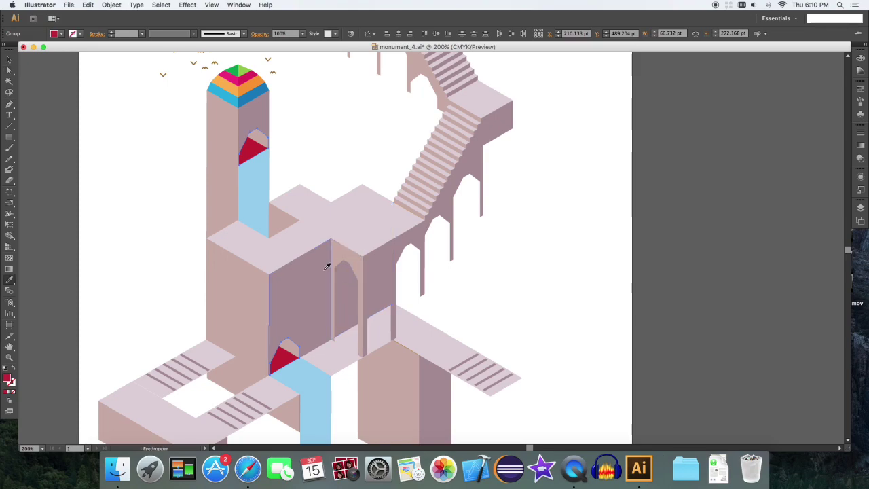
pyautogui.click(330, 220)
pyautogui.press('v')
pyautogui.click(612, 257)
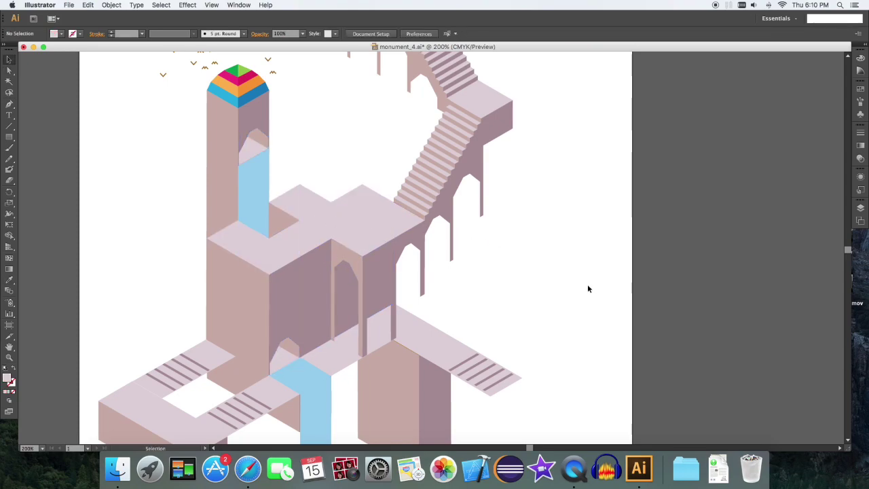
# - View the whole artwork at 100% and switch to Safari
pyautogui.scroll(-5, 592, 285)
pyautogui.press('super+1')
pyautogui.press('super+Tab')
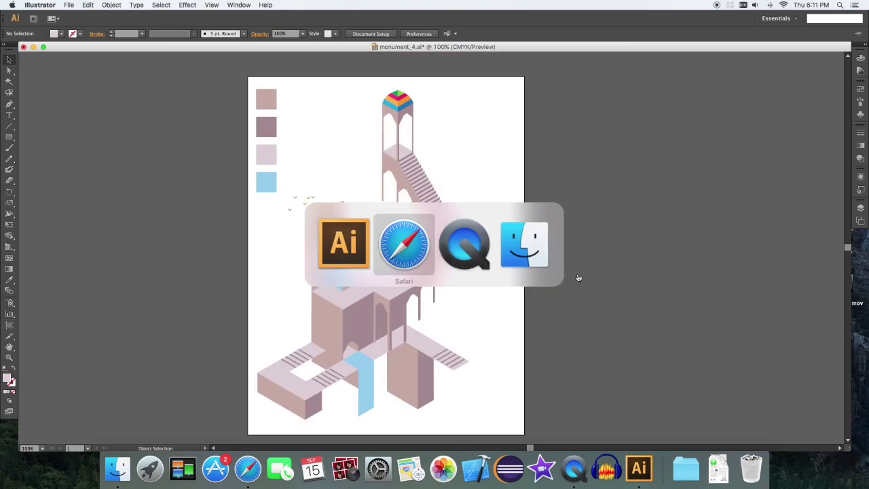
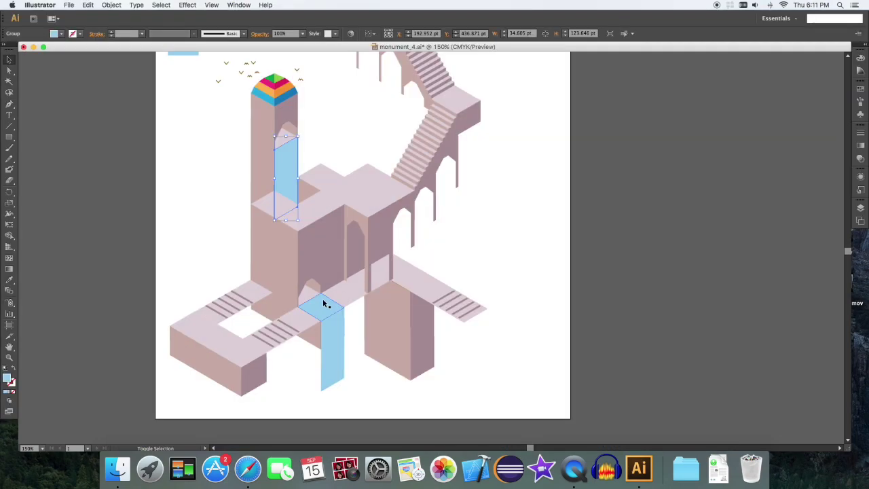
# - Set the opacity of the tower waterfall and the lower waterfall's top and front faces to 70%
pyautogui.click(331, 326)
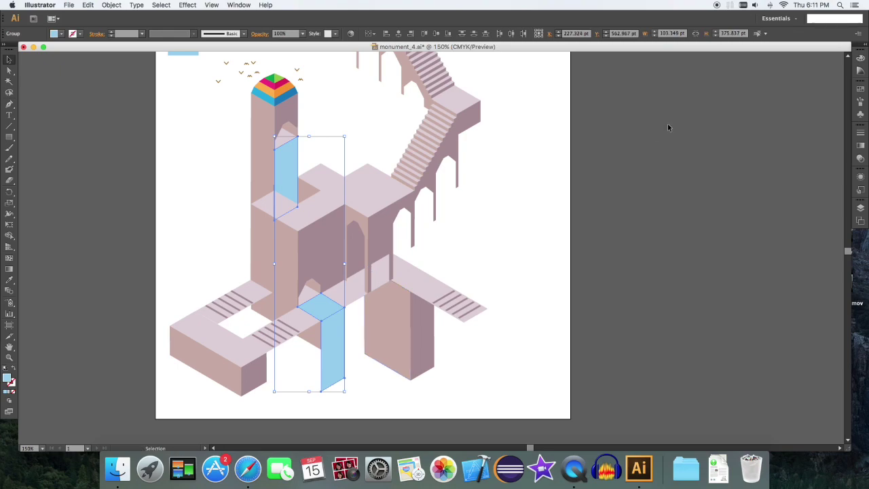
pyautogui.click(860, 145)
pyautogui.click(803, 126)
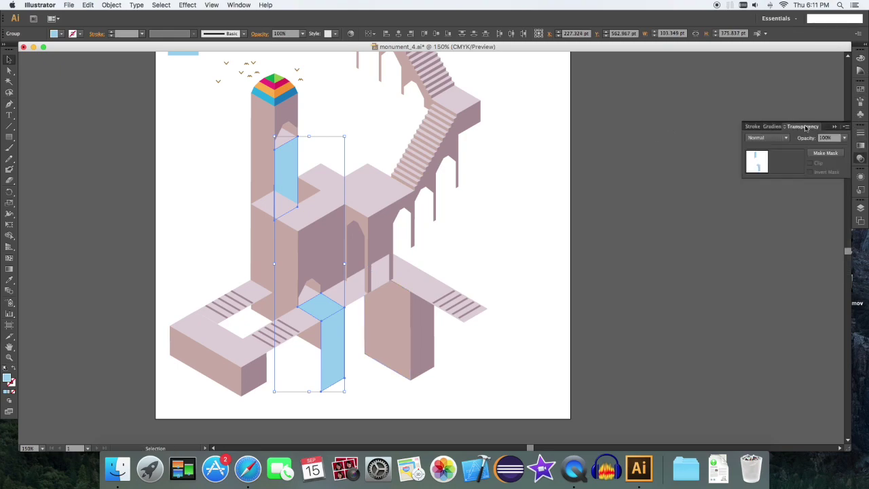
pyautogui.click(844, 137)
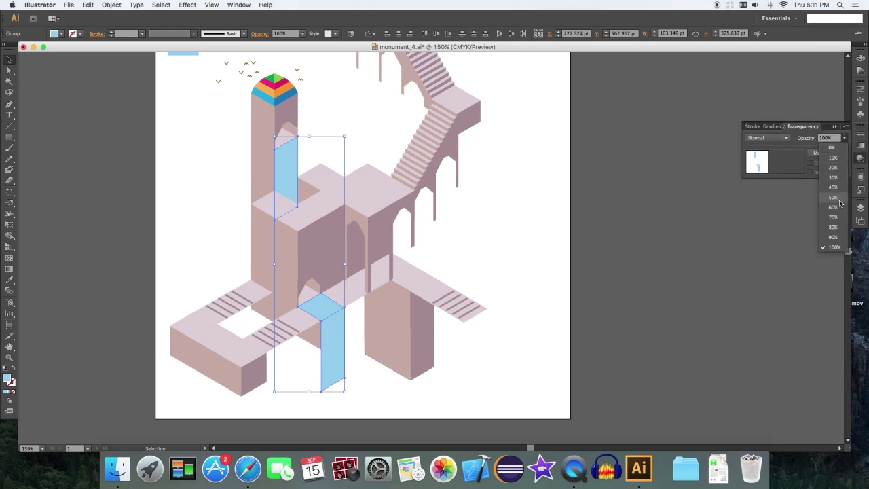
pyautogui.click(833, 217)
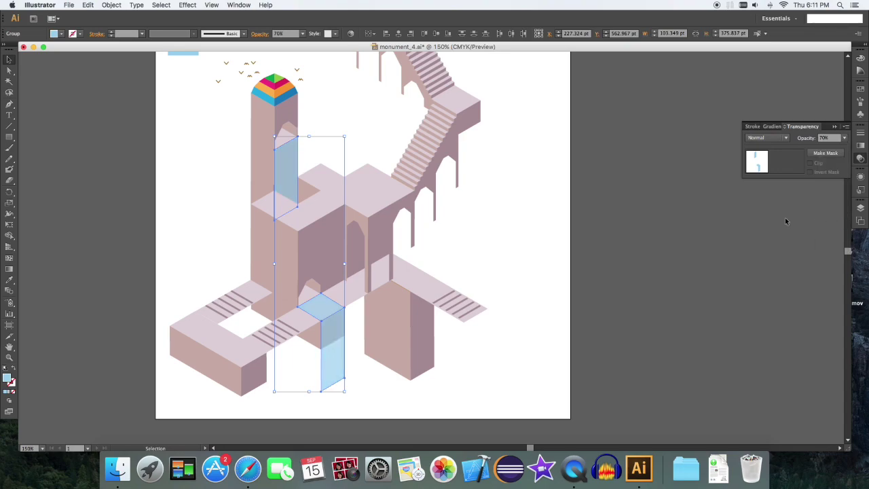
pyautogui.click(665, 217)
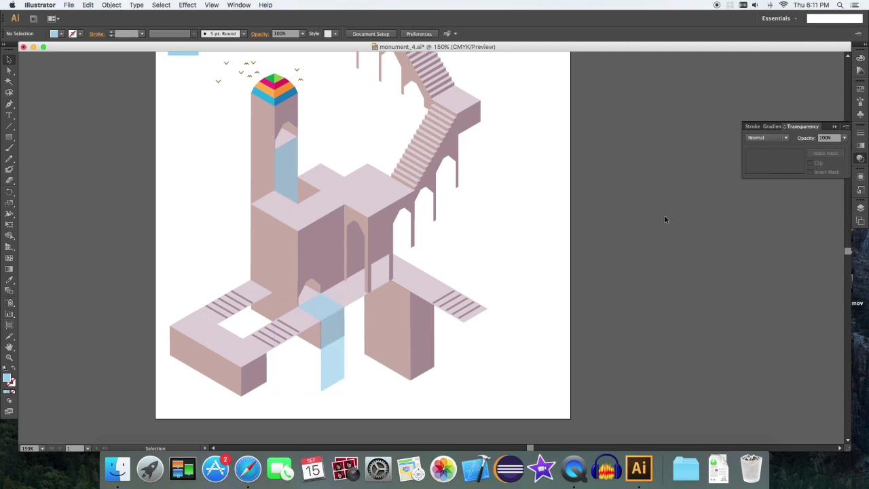
pyautogui.click(834, 126)
# - Recolour the floor of the tower's waterfall archway with the light blue of the waterfall below it
pyautogui.scroll(3, 601, 231)
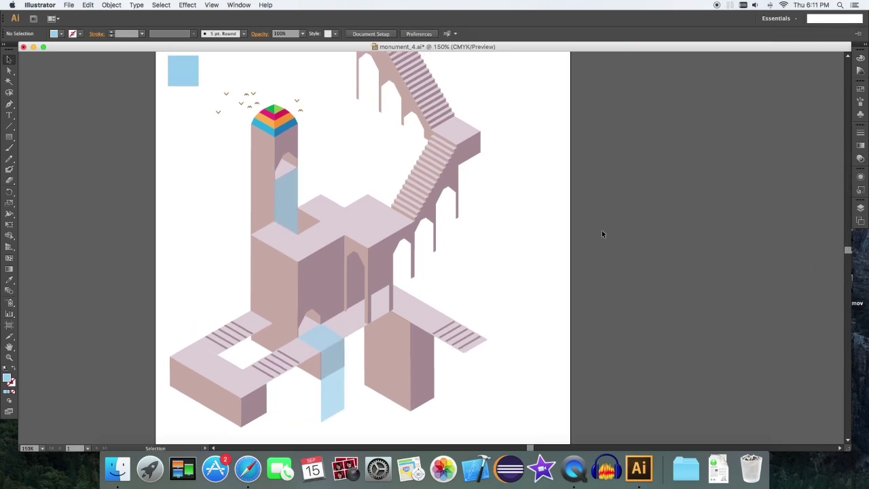
pyautogui.scroll(2, 530, 234)
pyautogui.hscroll(-1, 529, 234)
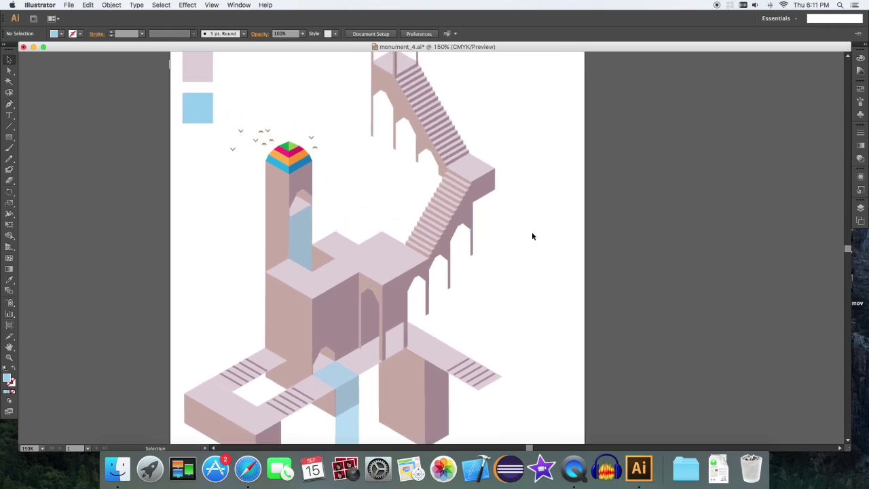
pyautogui.click(301, 208)
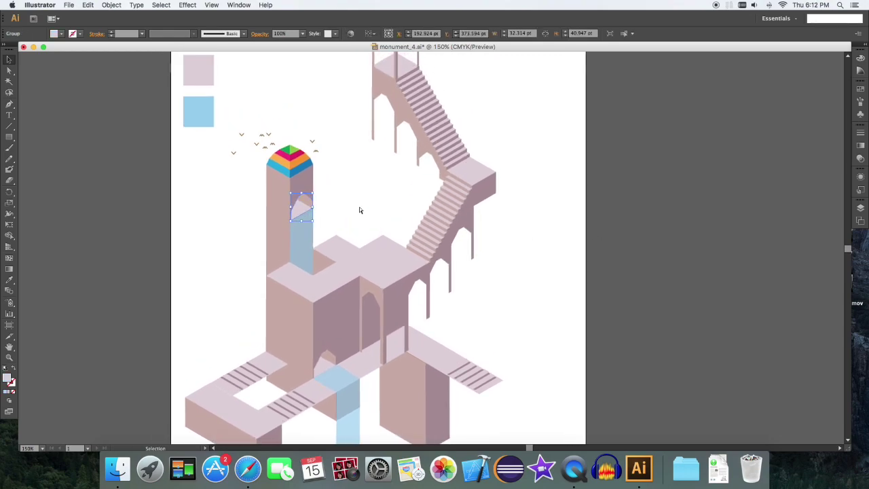
pyautogui.hscroll(2, 359, 209)
pyautogui.scroll(-1, 359, 210)
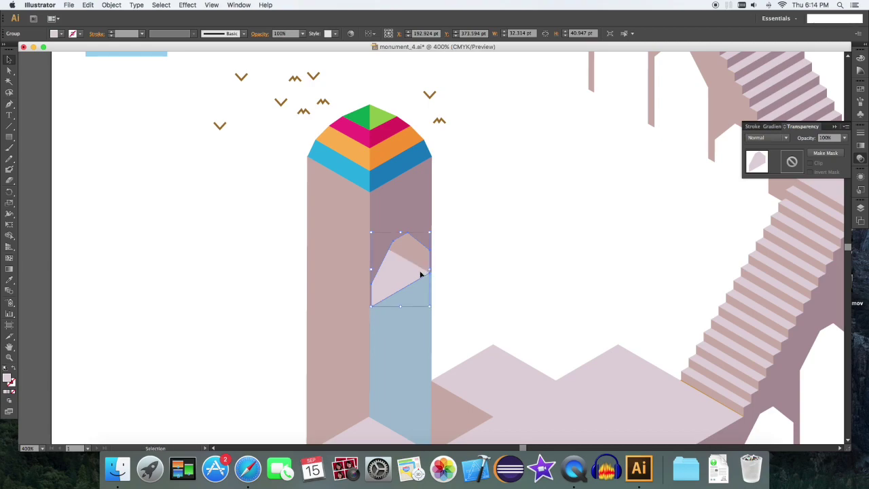
pyautogui.press('i')
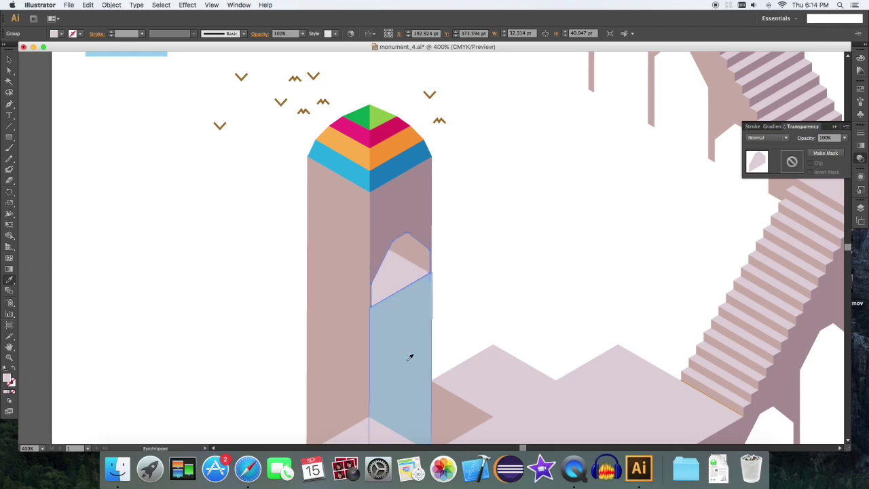
pyautogui.click(404, 367)
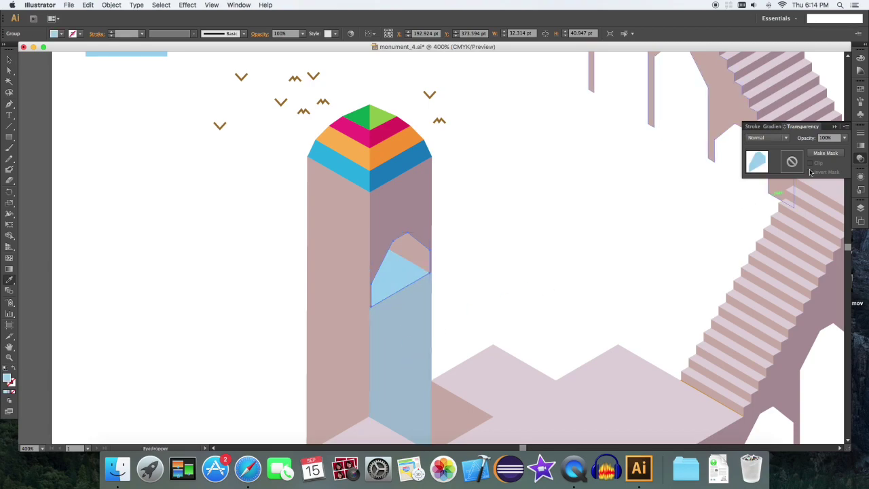
# - Set the opacity of the blue archway floor in the tower to 70%
pyautogui.press('v')
pyautogui.click(414, 326)
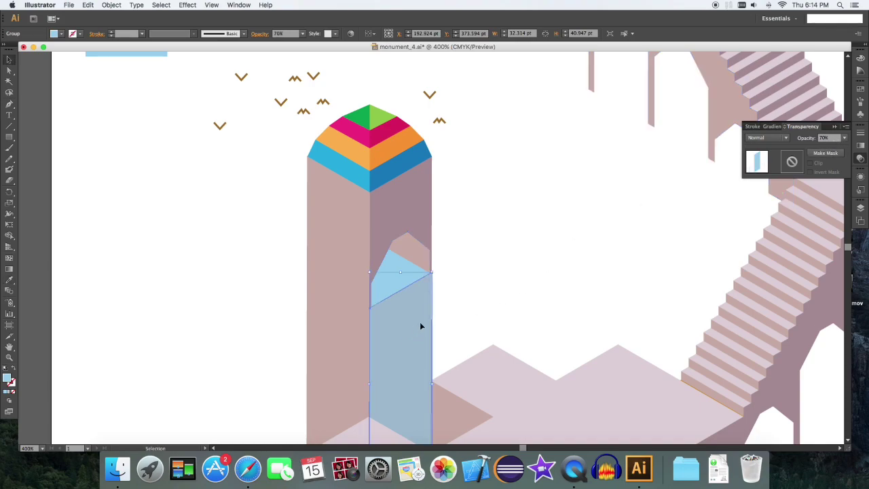
pyautogui.click(503, 279)
pyautogui.click(394, 279)
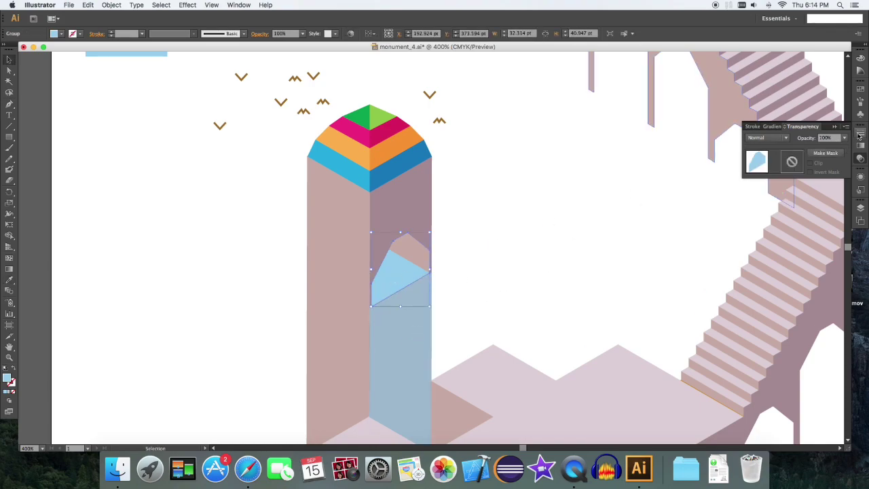
pyautogui.click(844, 138)
pyautogui.click(834, 218)
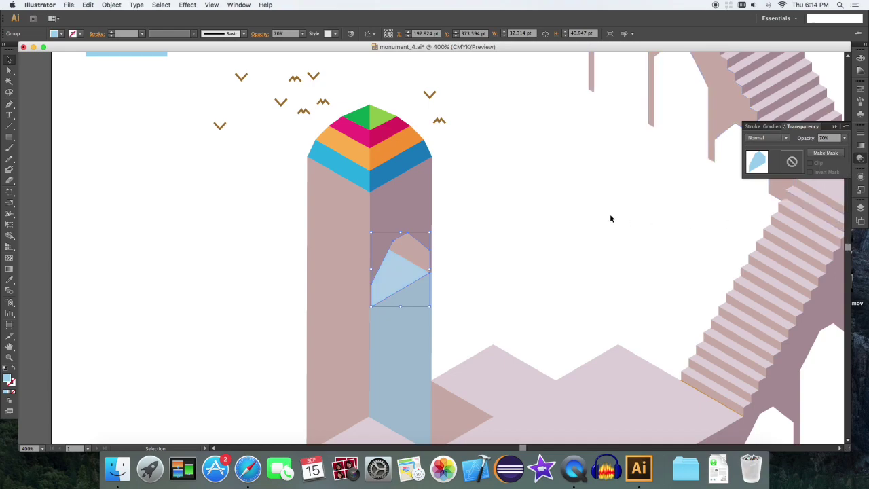
pyautogui.click(513, 261)
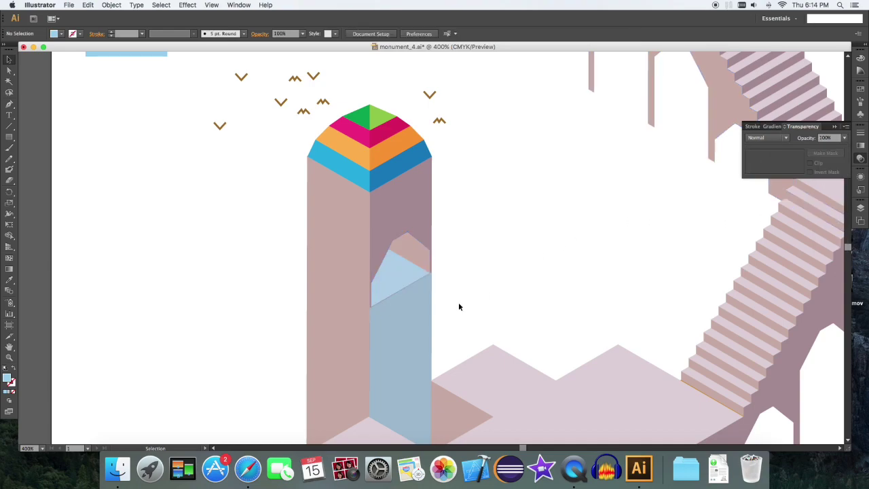
# - Nudge the two upper corner anchors of the tower waterfall so its top edge meets the archway floor
pyautogui.moveTo(576, 207); pyautogui.dragTo(574, 202)
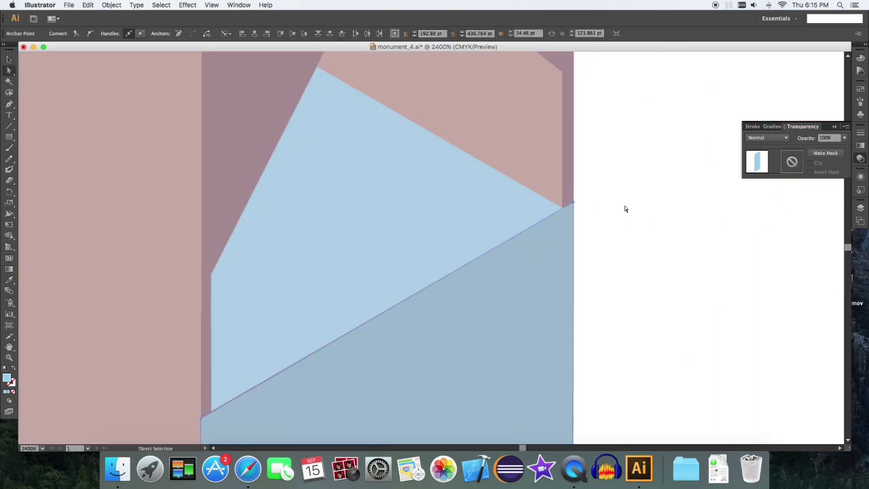
pyautogui.click(624, 206)
pyautogui.click(200, 420)
pyautogui.moveTo(201, 421); pyautogui.dragTo(201, 419)
pyautogui.click(682, 318)
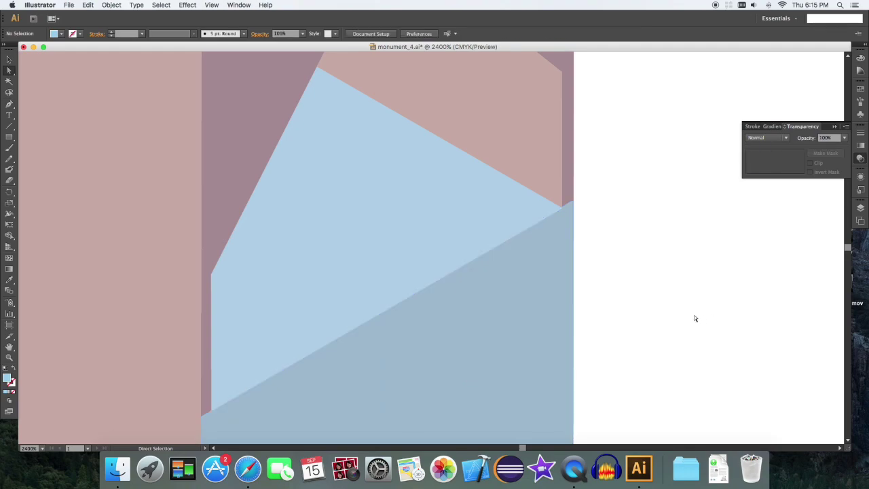
# - Fill the tower archway's floor with the white-to-black linear gradient at an angle of 120°
pyautogui.press('super+minus')
pyautogui.click(421, 219)
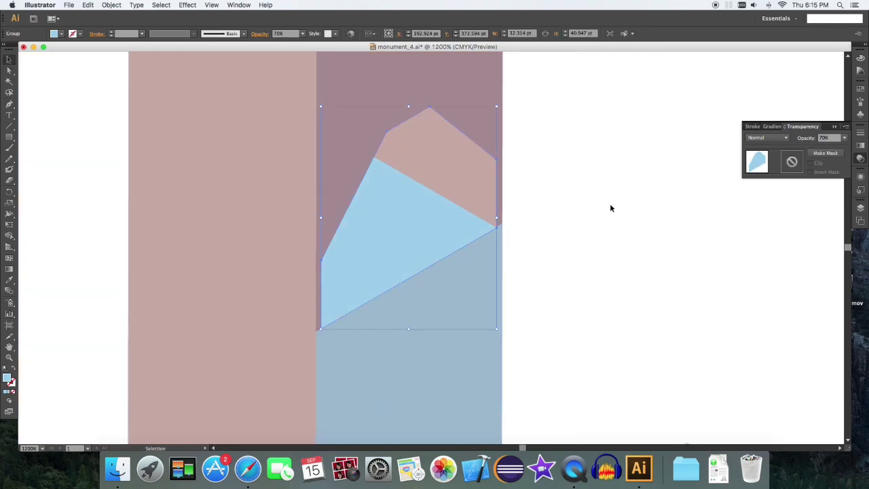
pyautogui.click(860, 93)
pyautogui.click(824, 106)
pyautogui.click(859, 145)
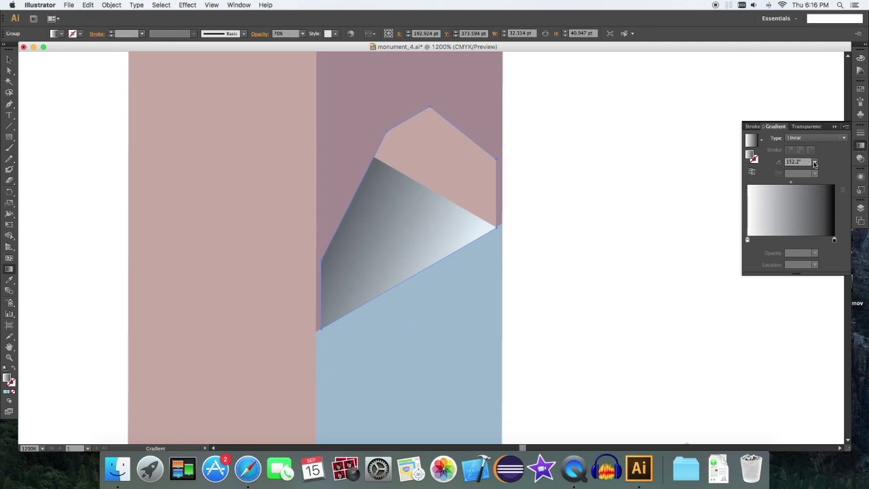
pyautogui.click(815, 163)
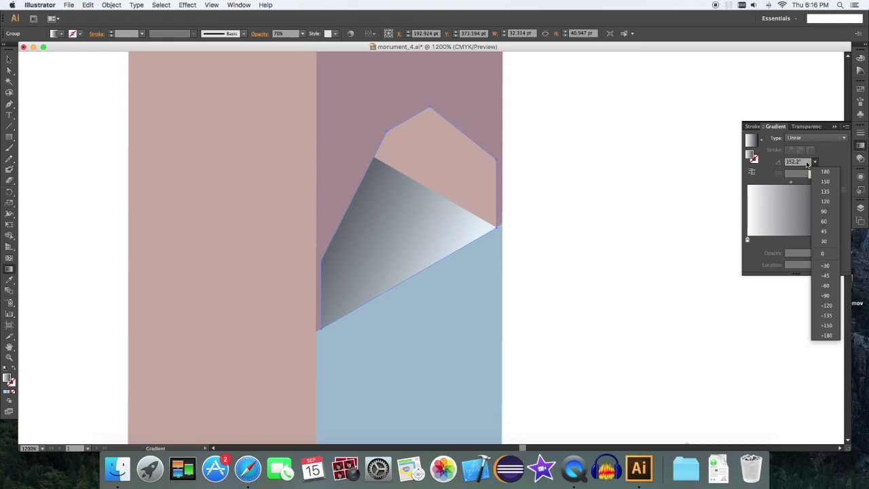
pyautogui.click(826, 201)
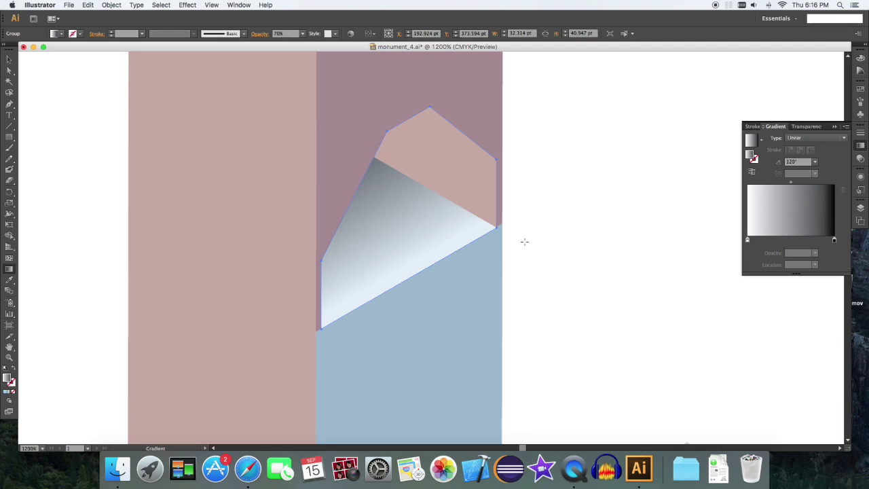
# - Set the blending mode of the gradient-filled archway floor to Multiply
pyautogui.click(808, 126)
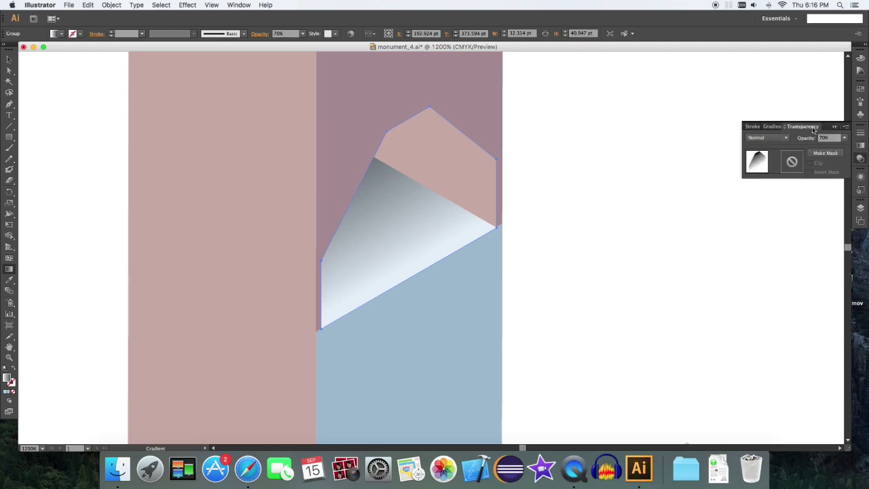
pyautogui.click(767, 138)
pyautogui.click(764, 170)
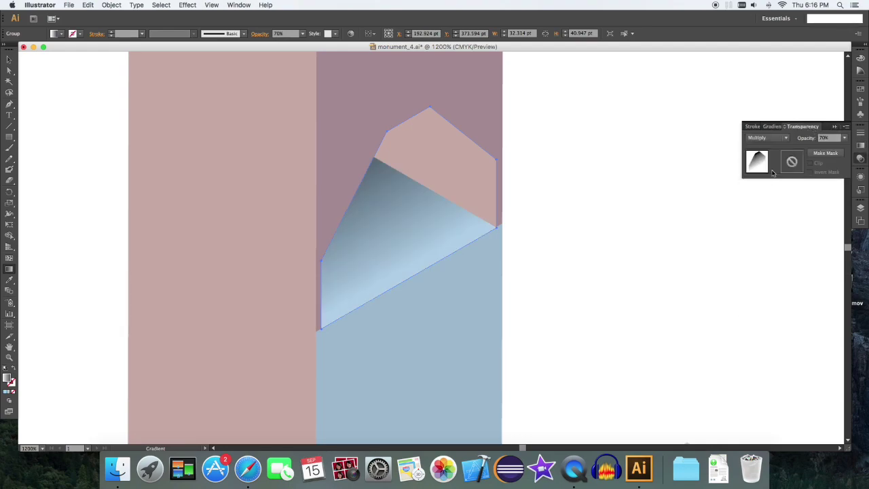
pyautogui.press('v')
pyautogui.click(611, 197)
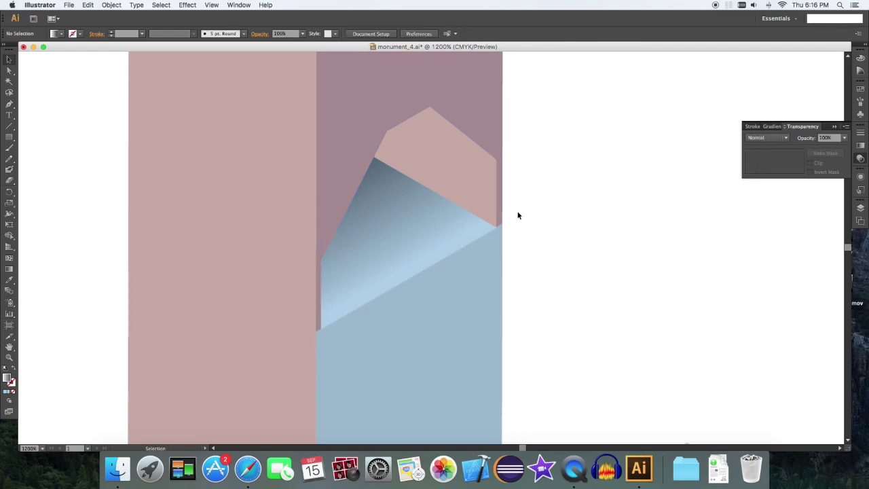
# - Move the black stop of the archway floor's gradient to a location of 76.98%
pyautogui.press('super+minus')
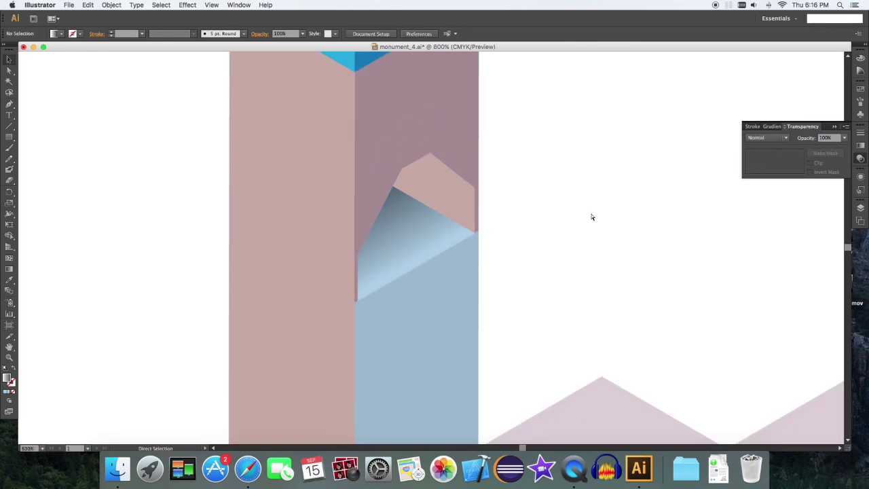
pyautogui.press('super+z')
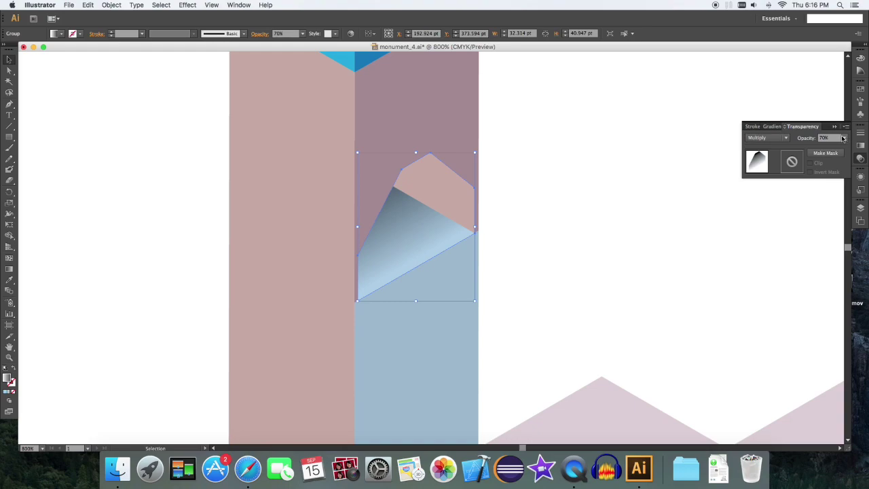
pyautogui.click(861, 146)
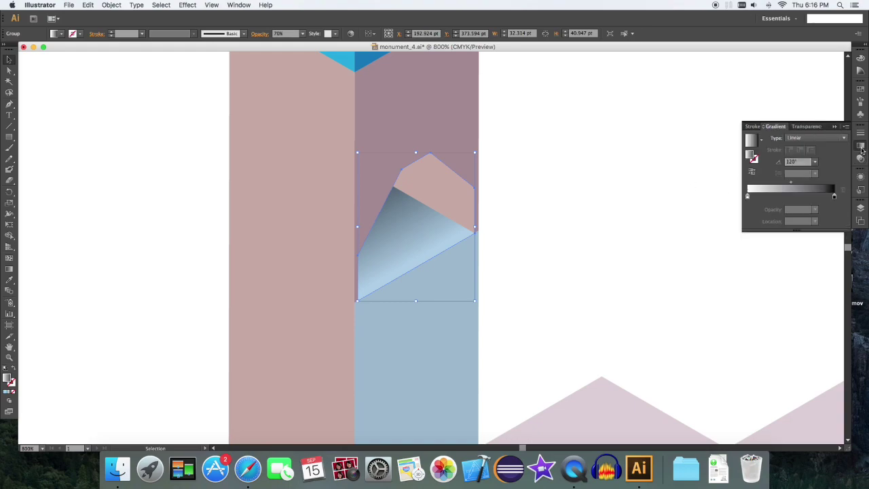
pyautogui.moveTo(835, 196); pyautogui.dragTo(816, 196)
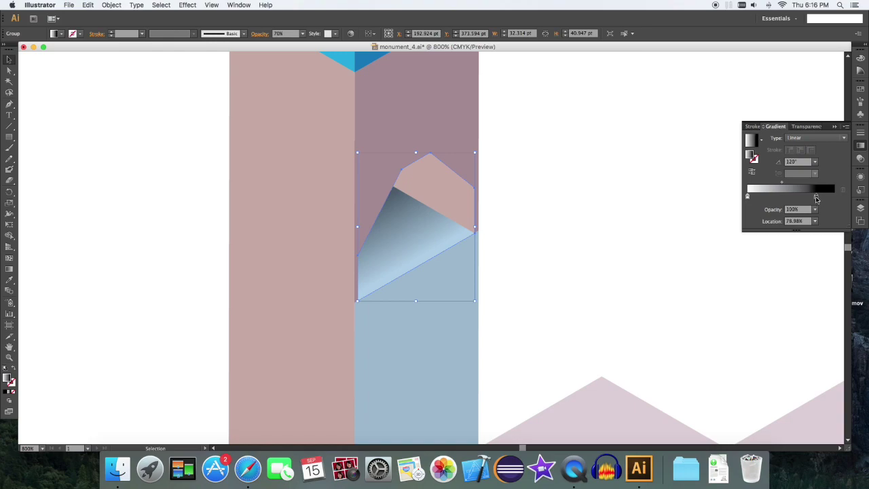
pyautogui.click(663, 201)
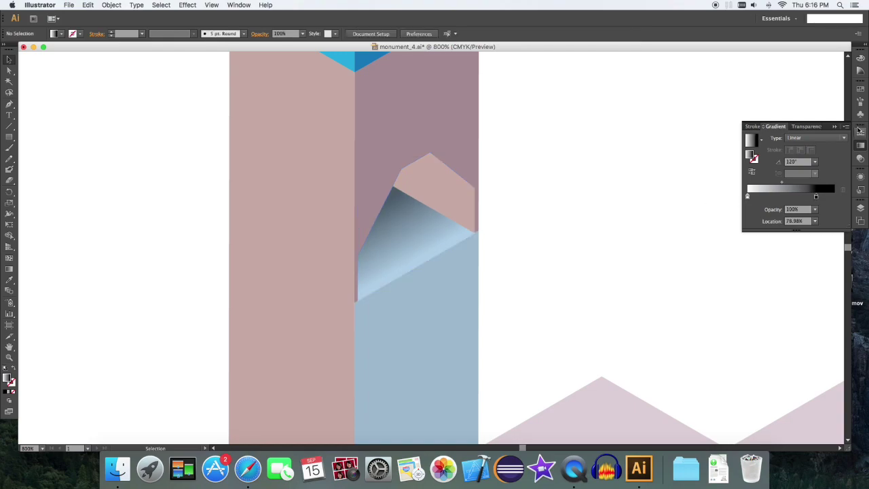
pyautogui.click(834, 127)
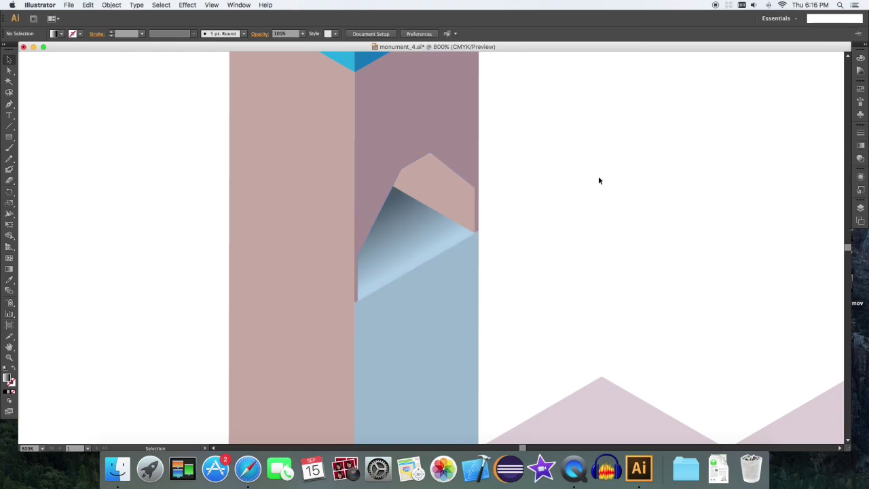
# - Fill the dusty pink inner wall of the tower archway with the white-to-black linear gradient
pyautogui.click(447, 191)
pyautogui.scroll(2, 530, 201)
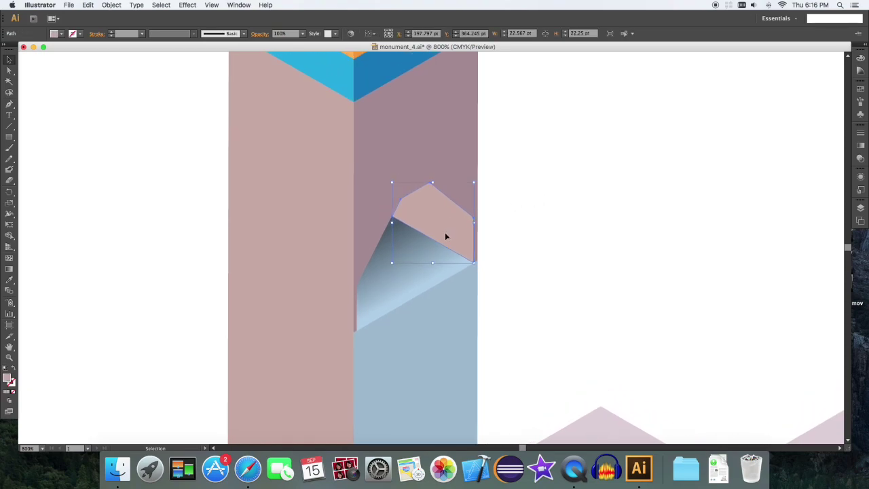
pyautogui.scroll(1, 444, 232)
pyautogui.press('a')
pyautogui.press('v')
pyautogui.click(861, 96)
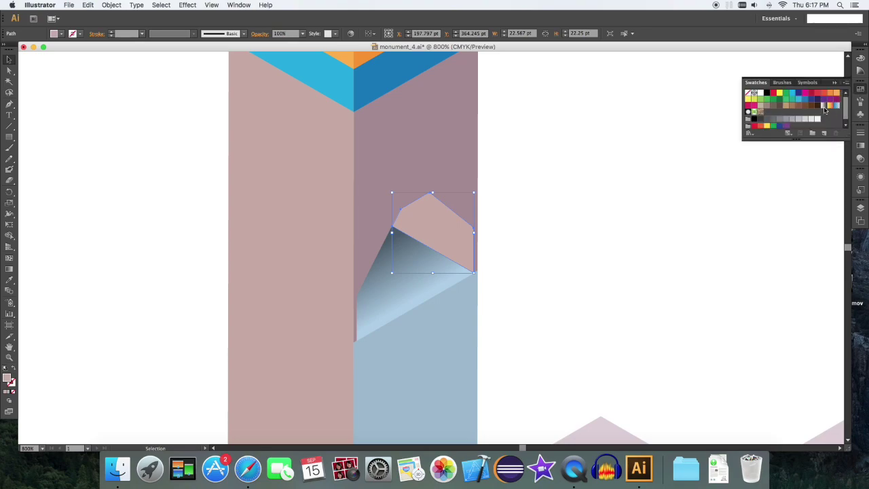
pyautogui.click(824, 107)
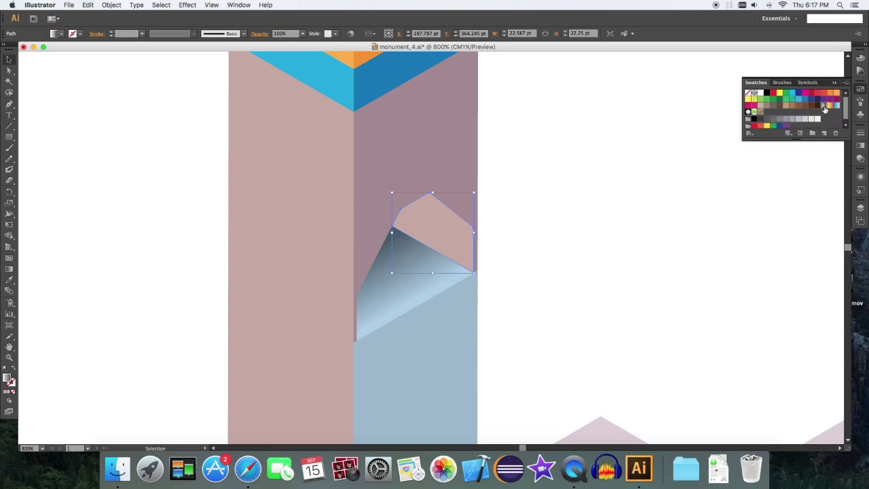
pyautogui.click(860, 145)
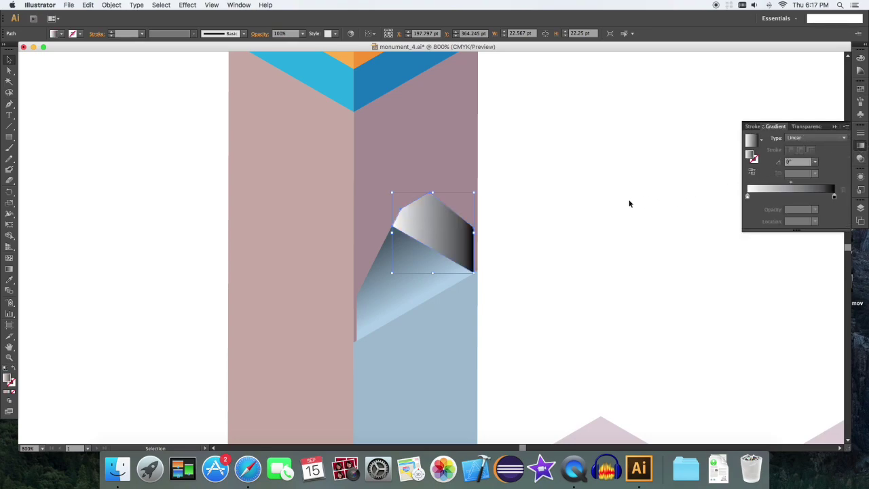
# - Add a black stop at 61.2% to the inner wall's gradient and set its angle to -60°
pyautogui.click(815, 164)
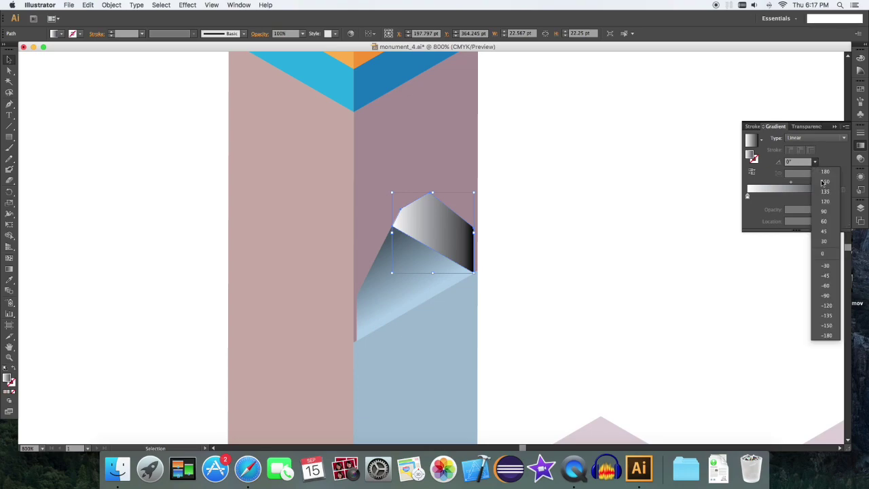
pyautogui.click(825, 201)
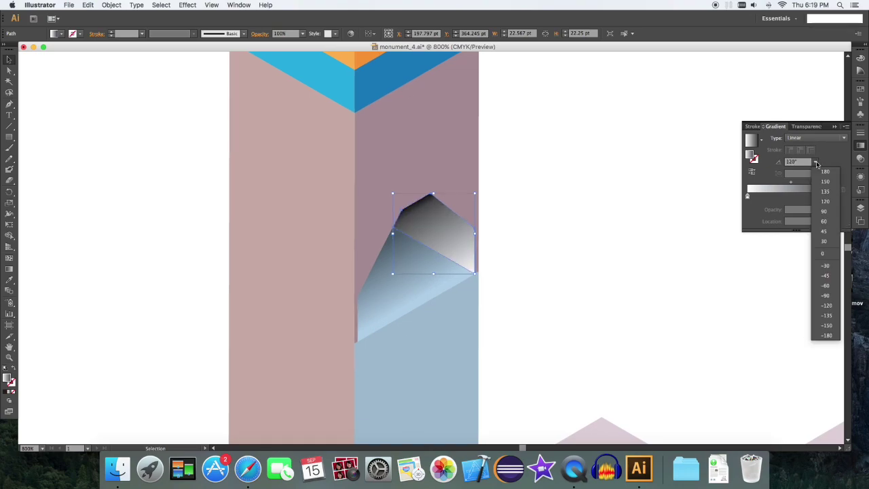
pyautogui.click(825, 211)
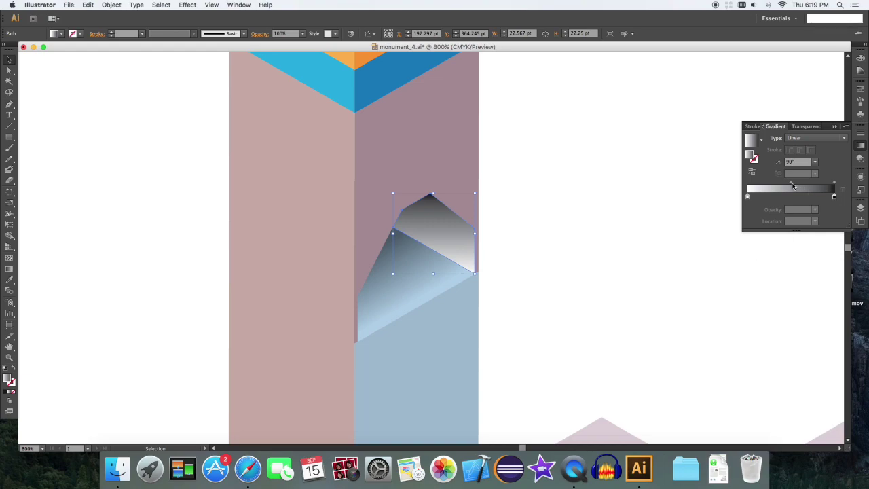
pyautogui.click(801, 196)
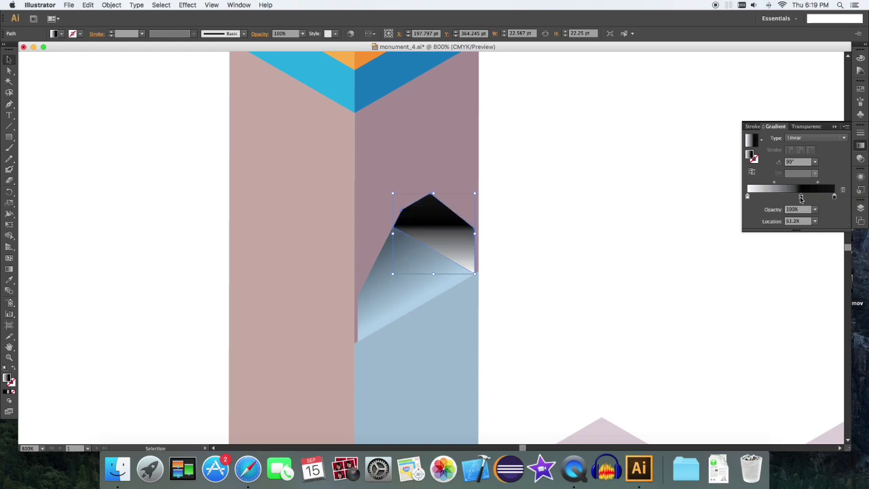
pyautogui.click(815, 162)
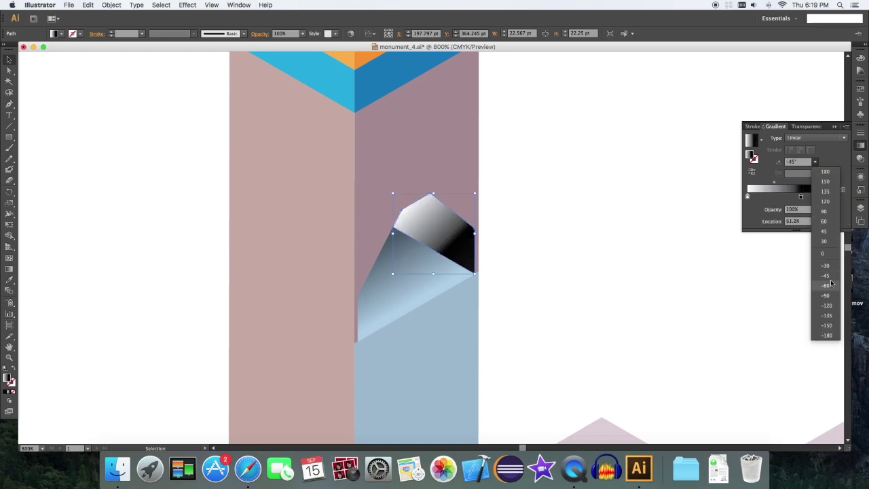
pyautogui.click(830, 288)
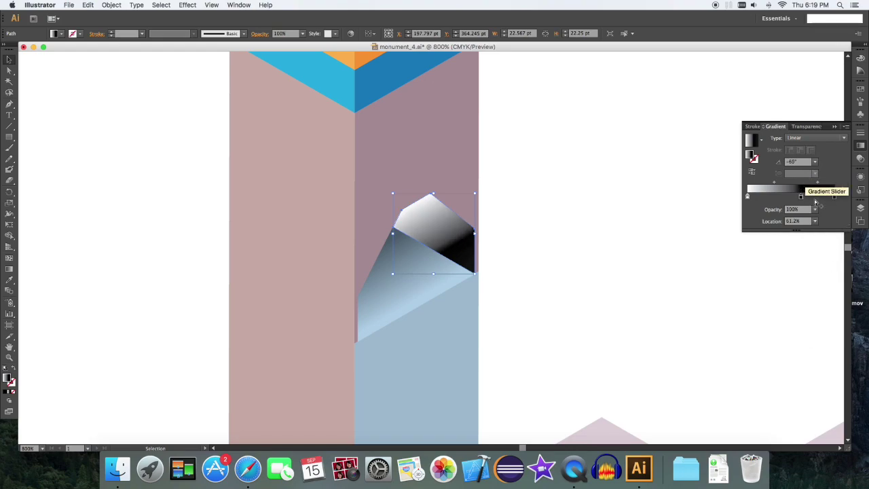
# - Change the archway inner wall's gradient to run from black to white at the ends, with its midpoint at 67.7%
pyautogui.moveTo(833, 196)
pyautogui.mouseDown()
pyautogui.moveTo(821, 215)
pyautogui.moveTo(787, 196)
pyautogui.moveTo(749, 197)
pyautogui.moveTo(834, 200)
pyautogui.mouseUp()
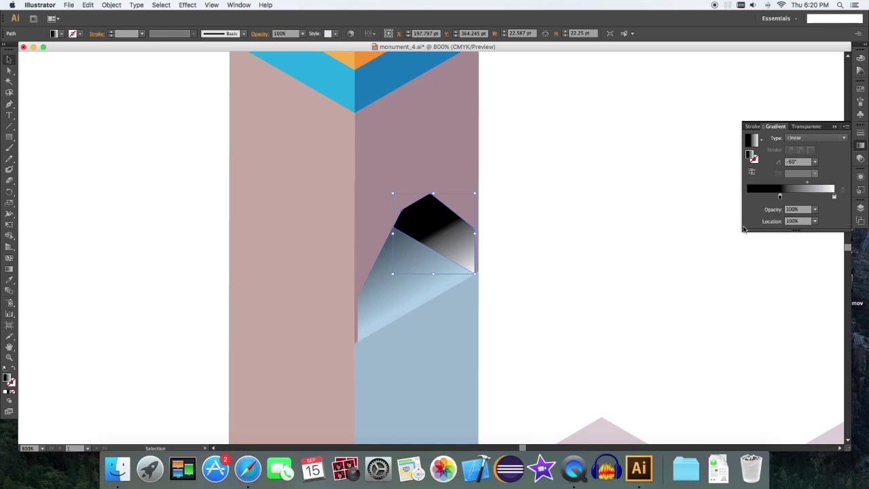
pyautogui.moveTo(781, 197); pyautogui.dragTo(735, 196)
pyautogui.click(798, 185)
pyautogui.moveTo(798, 185); pyautogui.dragTo(806, 183)
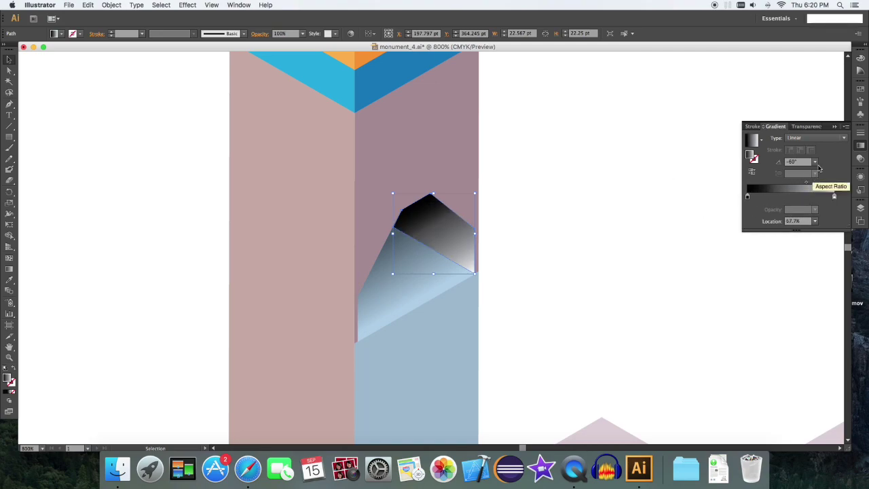
# - Set the archway inner wall's blending mode to Multiply and its opacity to 80%
pyautogui.click(806, 126)
pyautogui.click(768, 138)
pyautogui.click(764, 163)
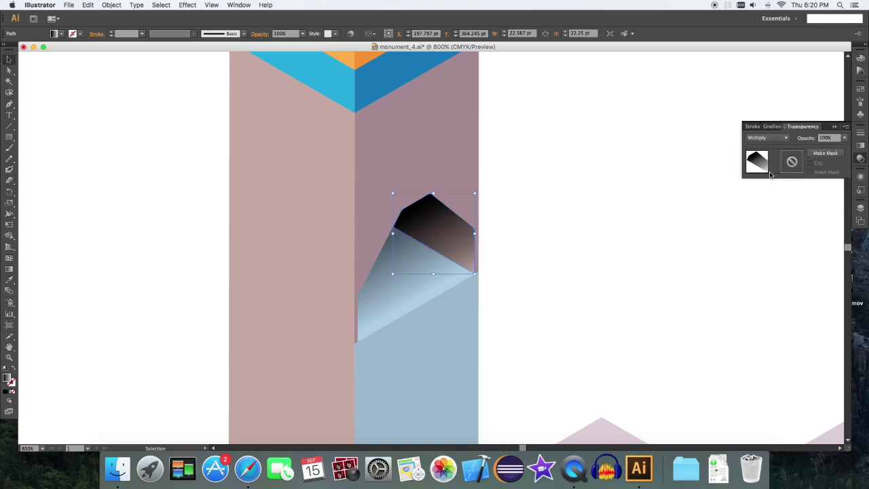
pyautogui.click(843, 140)
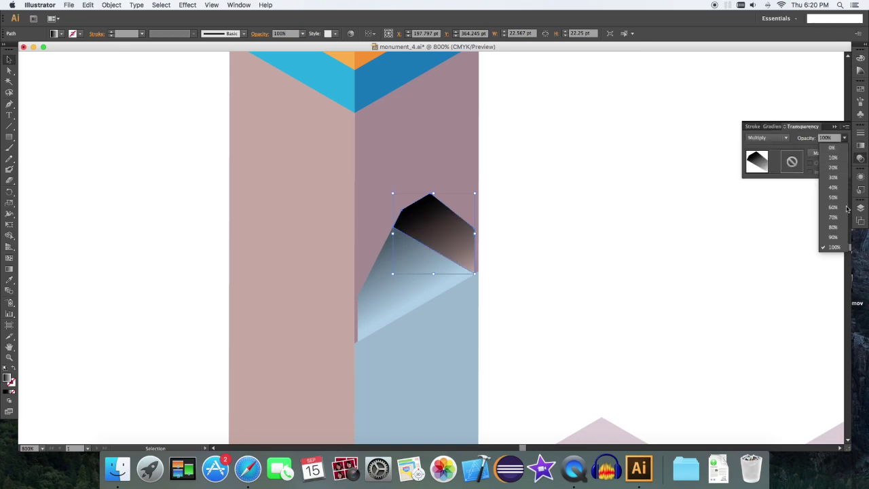
pyautogui.click(842, 220)
pyautogui.click(844, 138)
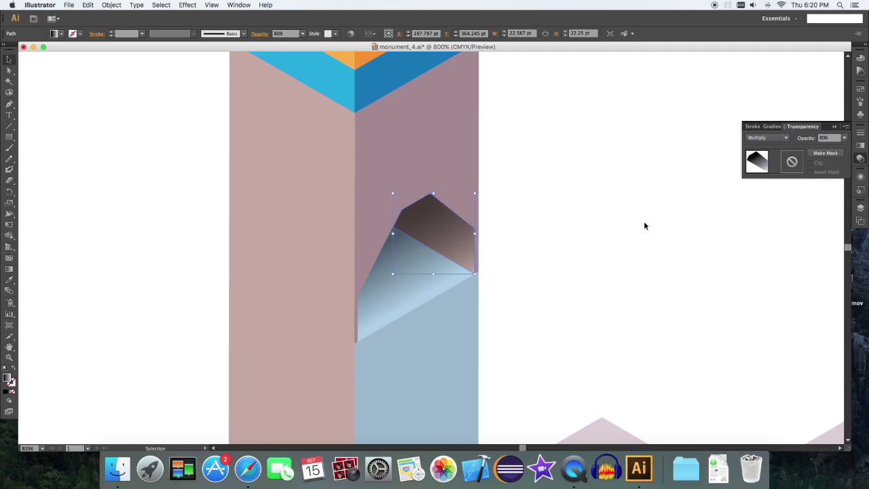
pyautogui.click(632, 233)
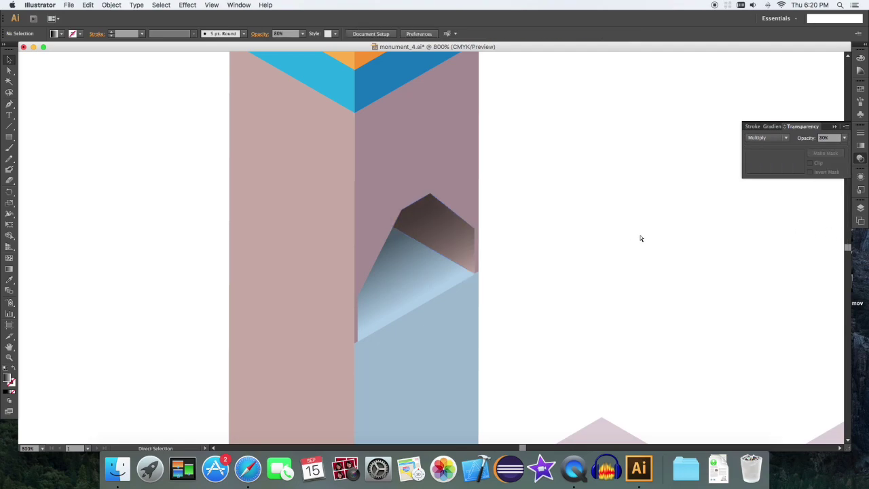
# - Move the black stop of the archway inner wall's gradient to a location of 10.35%
pyautogui.press('super+minus')
pyautogui.press('super+minus')
pyautogui.press('super+minus')
pyautogui.press('super+minus')
pyautogui.press('super+plus')
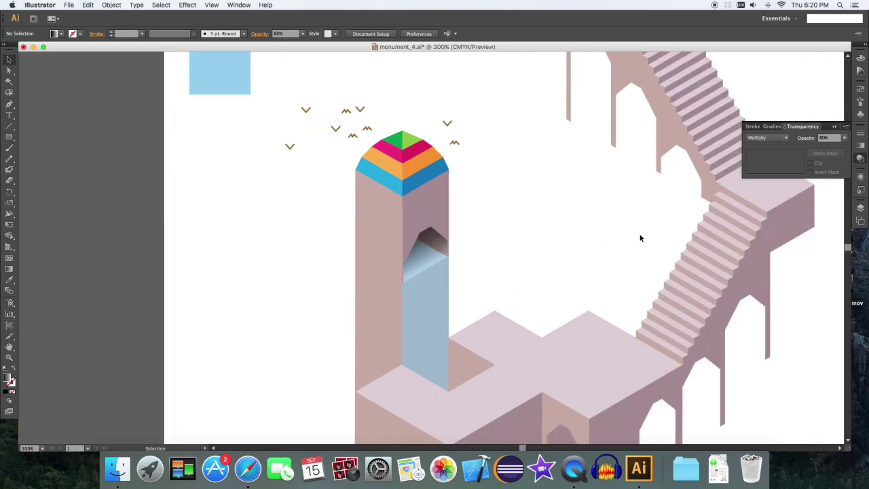
pyautogui.click(432, 241)
pyautogui.click(860, 145)
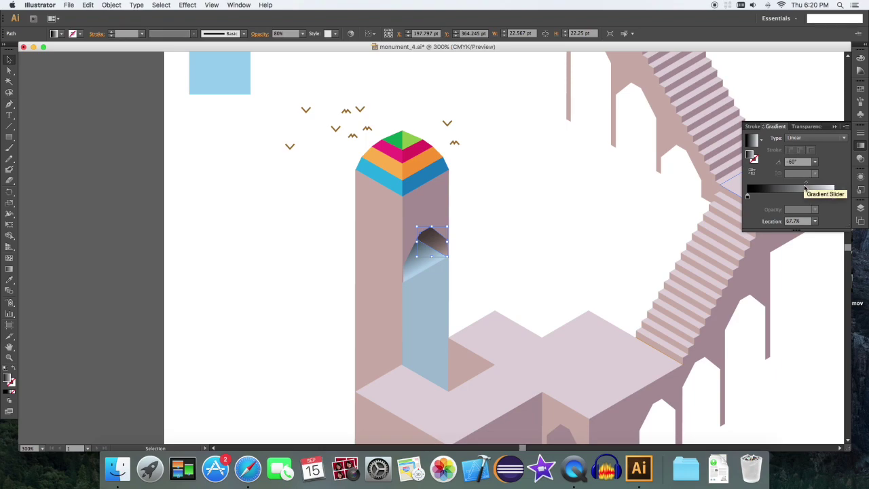
pyautogui.moveTo(747, 197); pyautogui.dragTo(755, 197)
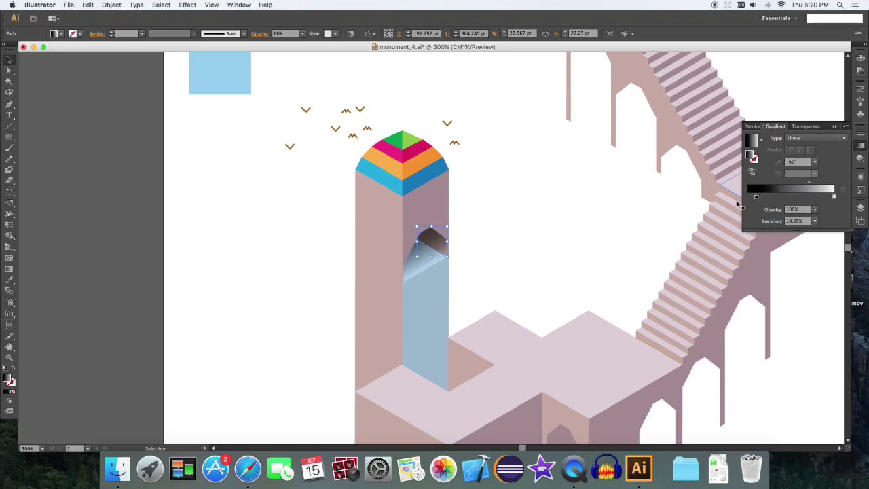
pyautogui.click(554, 209)
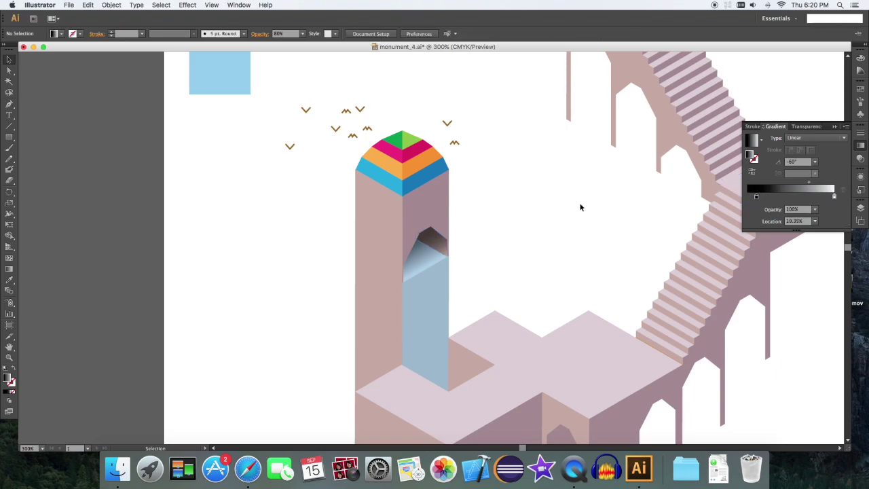
# - Recolour the black stop of the archway inner wall's gradient to C 35, M 0, Y 29, K 100
pyautogui.click(431, 241)
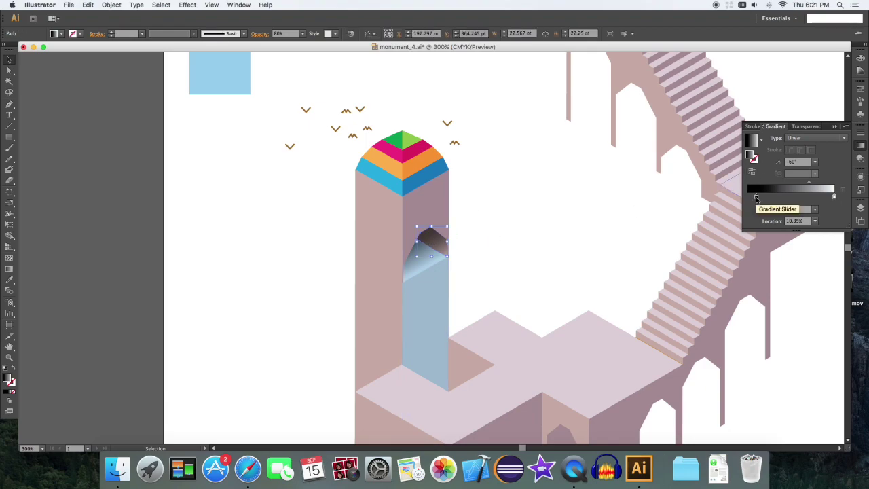
pyautogui.doubleClick(756, 197)
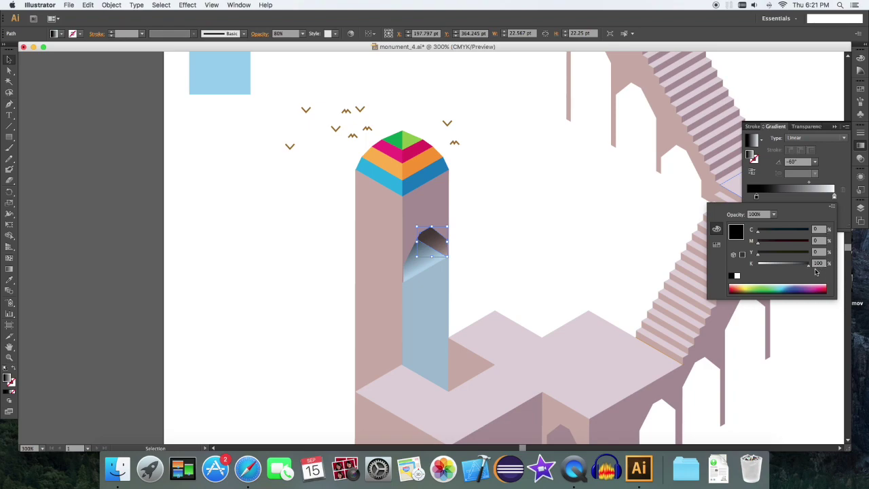
pyautogui.click(833, 207)
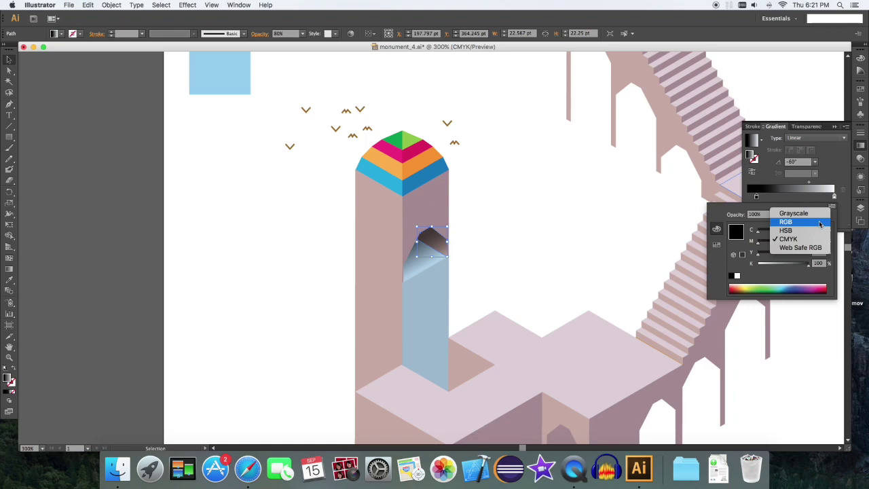
pyautogui.click(734, 212)
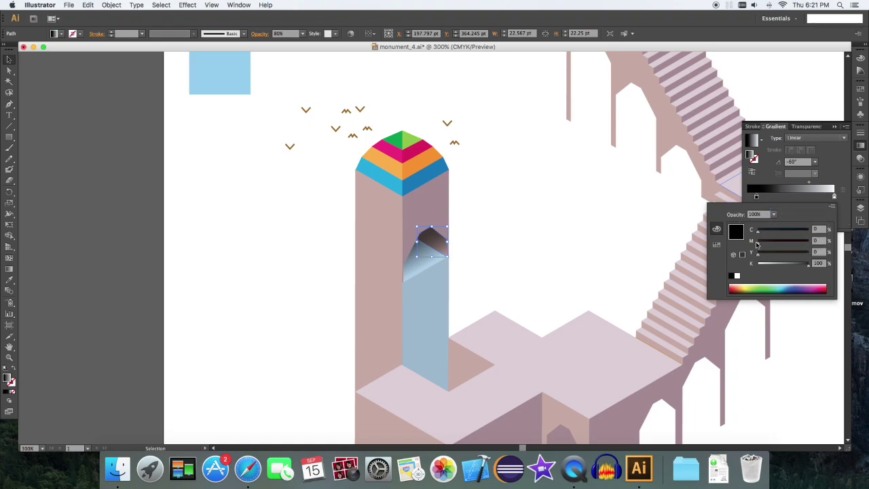
pyautogui.moveTo(758, 245); pyautogui.dragTo(782, 246)
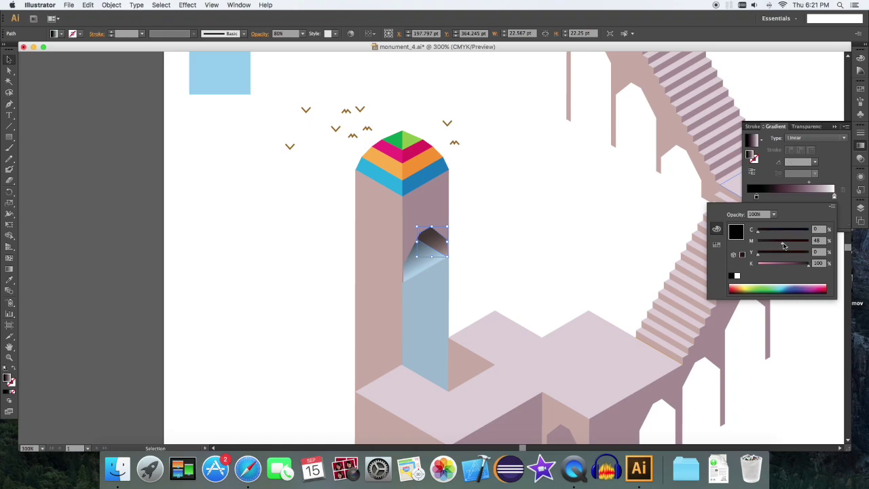
pyautogui.moveTo(780, 246)
pyautogui.mouseDown()
pyautogui.moveTo(759, 245)
pyautogui.moveTo(790, 235)
pyautogui.moveTo(779, 234)
pyautogui.moveTo(770, 255)
pyautogui.moveTo(784, 255)
pyautogui.moveTo(775, 258)
pyautogui.mouseUp()
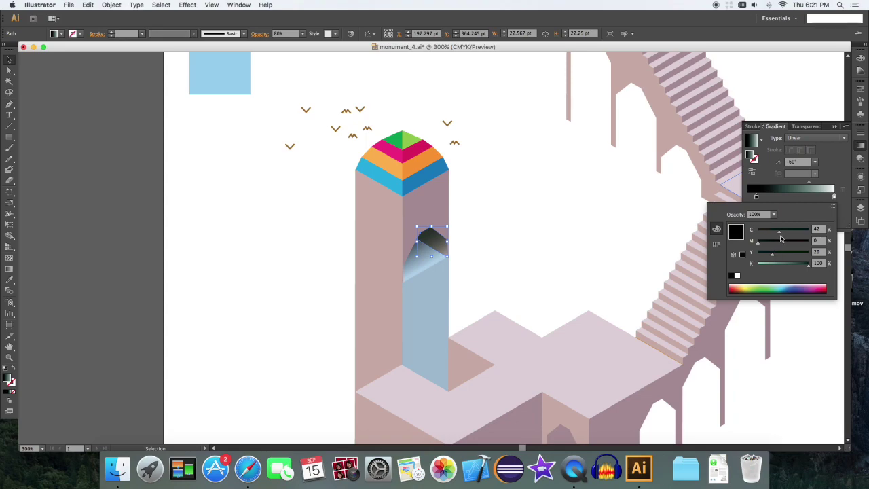
pyautogui.moveTo(779, 234); pyautogui.dragTo(774, 234)
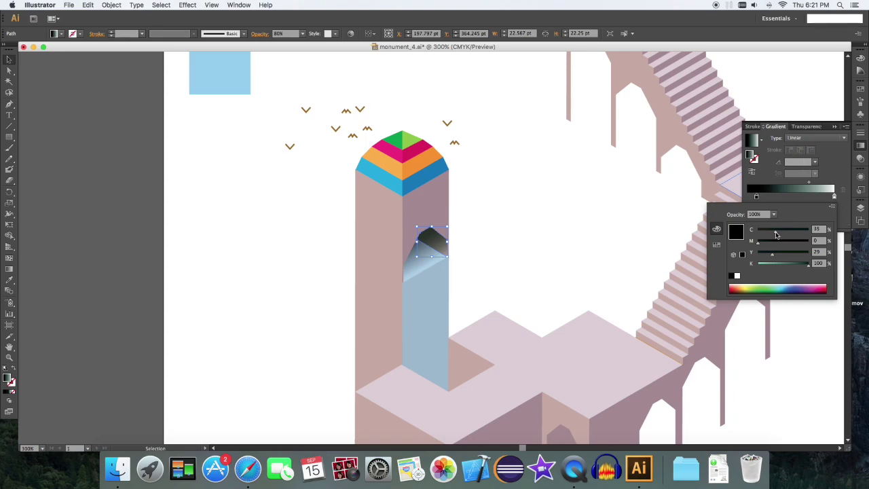
pyautogui.click(840, 179)
pyautogui.click(272, 238)
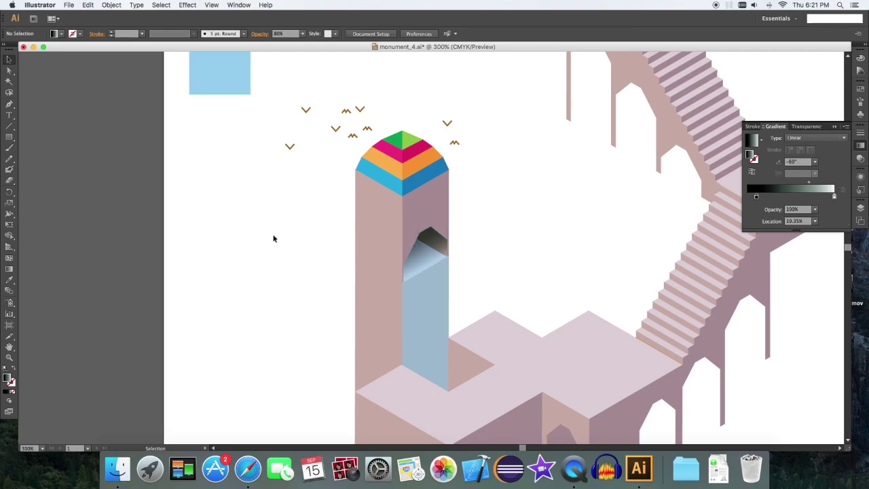
# - Copy the archway inner wall's gradient and transparency onto the recess wall beside the tower's waterfall using the Eyedropper
pyautogui.press('super+minus')
pyautogui.press('super+minus')
pyautogui.press('super+minus')
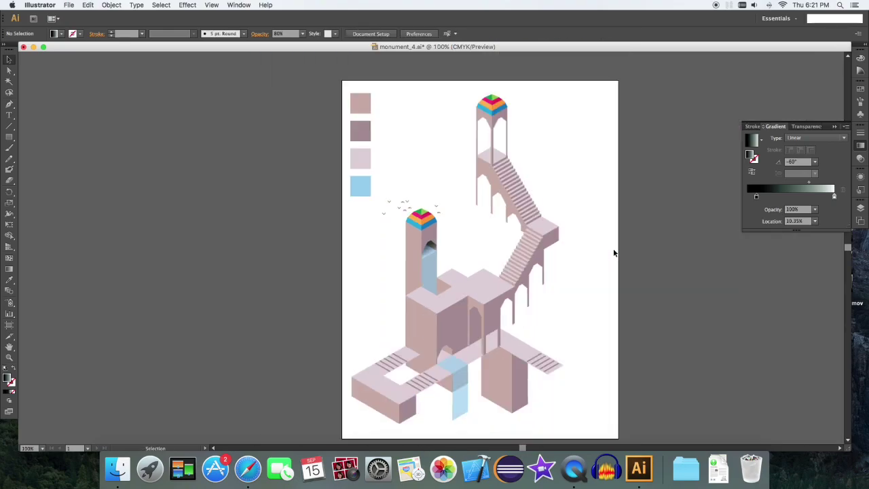
pyautogui.press('super+equal')
pyautogui.press('super+equal')
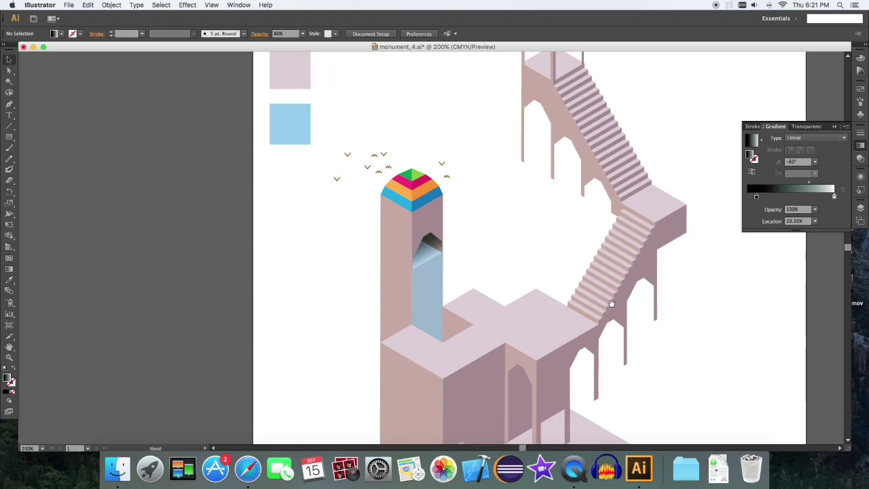
pyautogui.scroll(-5, 563, 224)
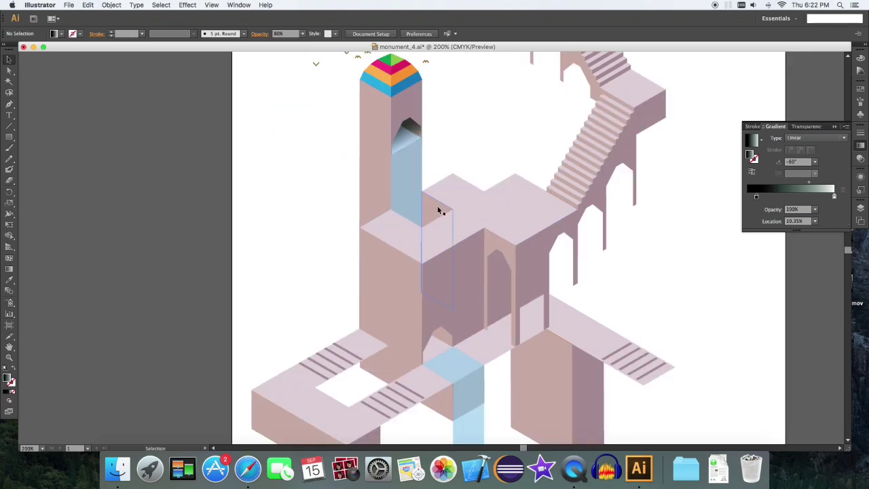
pyautogui.click(441, 211)
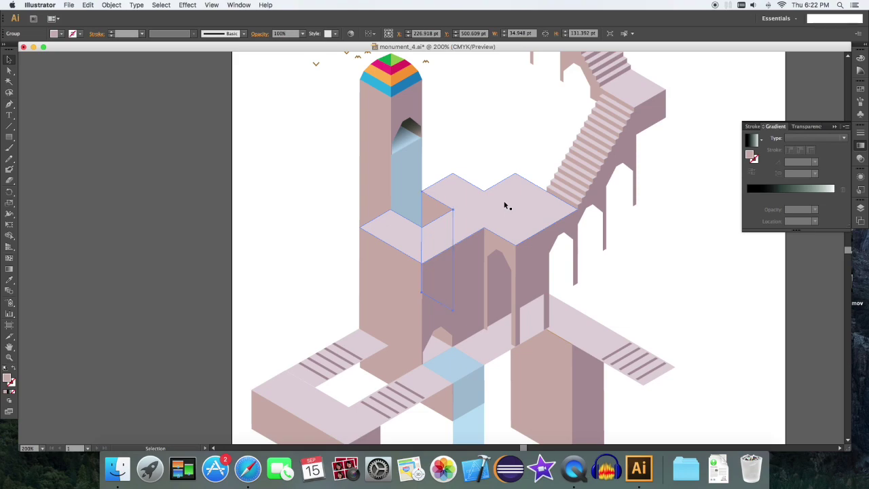
pyautogui.press('super+equal')
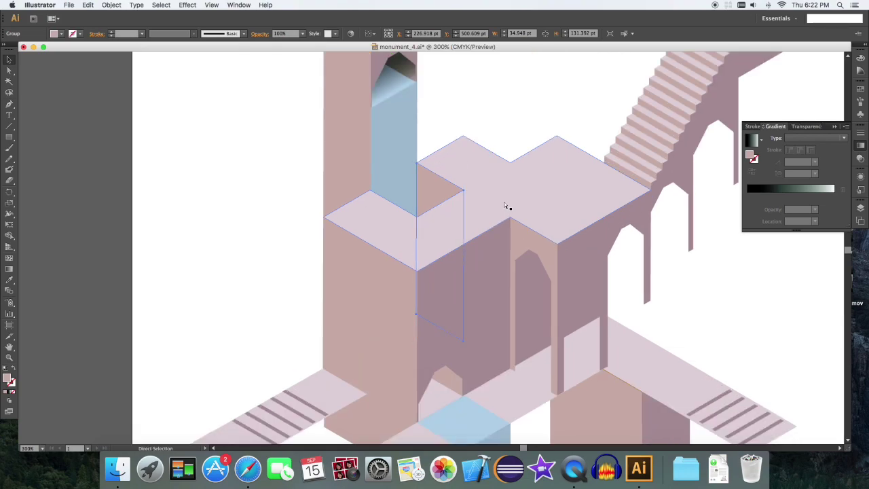
pyautogui.press('i')
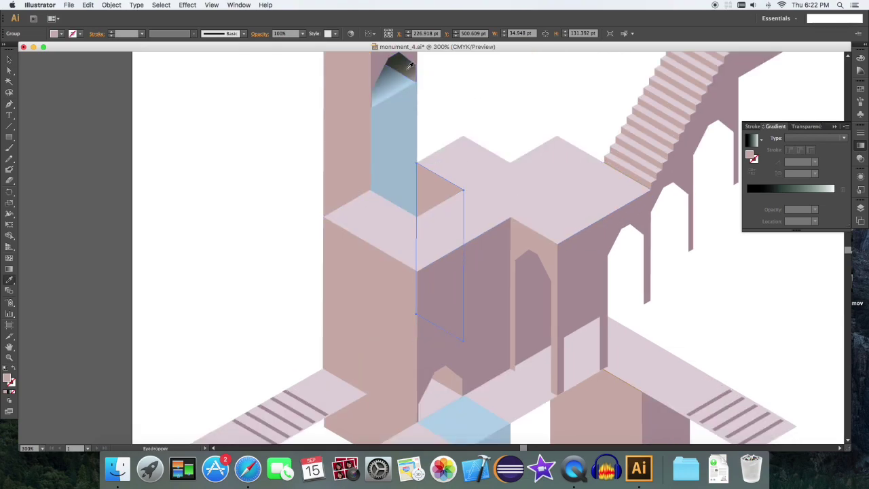
pyautogui.click(409, 70)
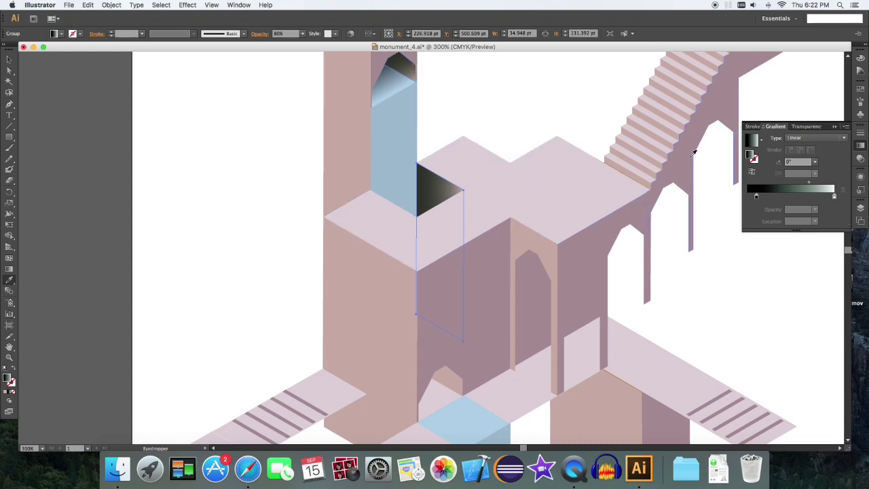
# - Set the angle of the recess wall's linear gradient to 60°
pyautogui.click(806, 126)
pyautogui.press('g')
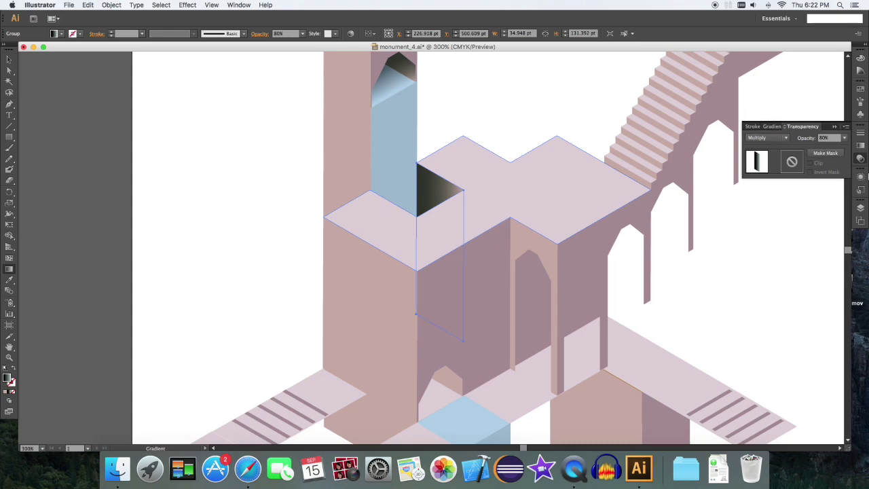
pyautogui.click(860, 146)
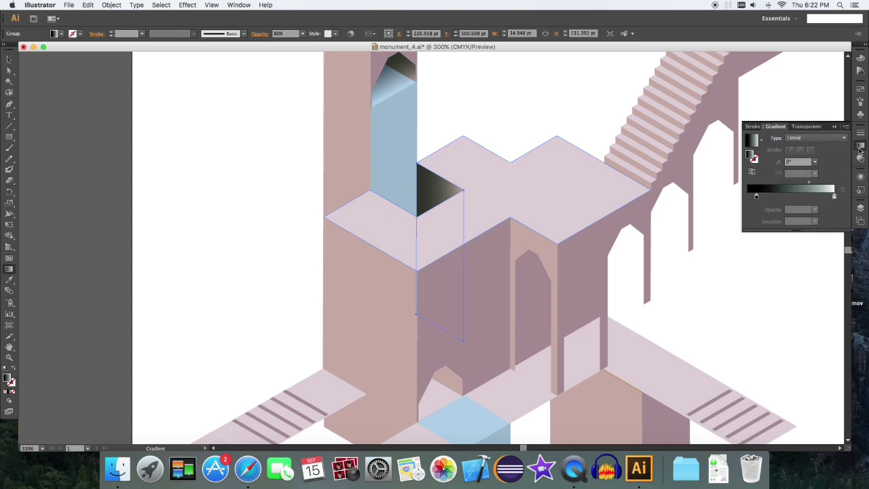
pyautogui.click(816, 163)
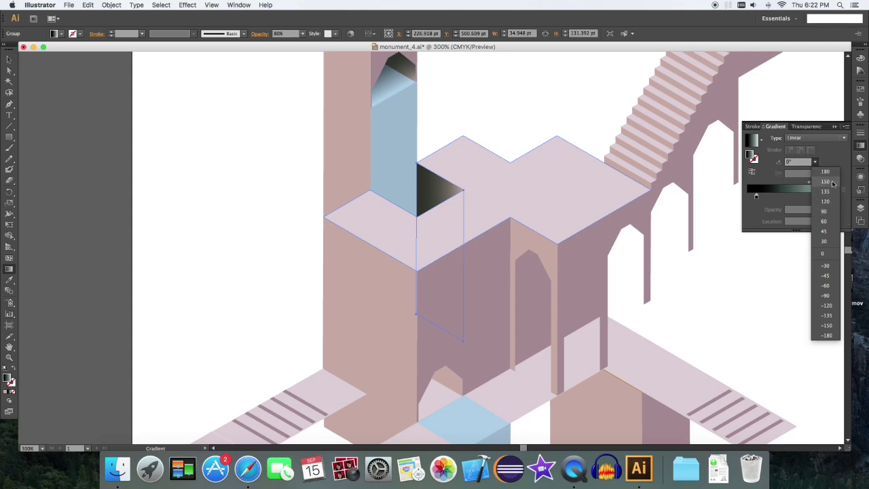
pyautogui.click(833, 183)
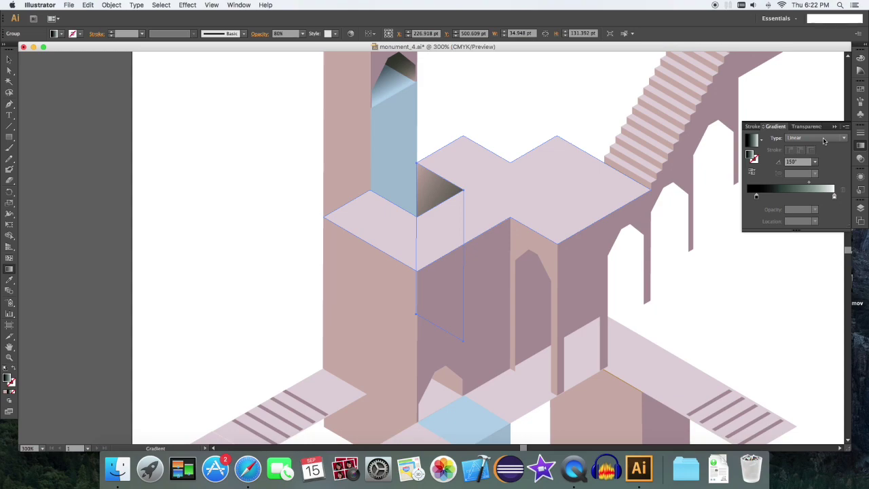
pyautogui.click(815, 163)
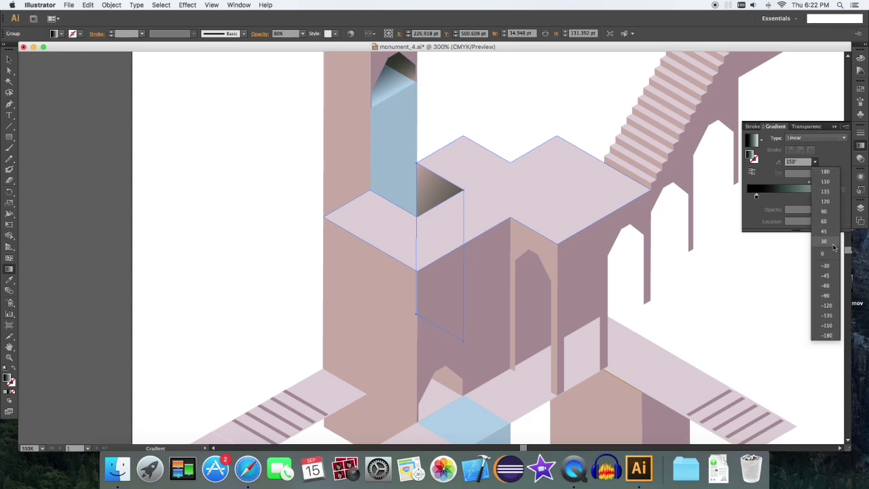
pyautogui.click(828, 172)
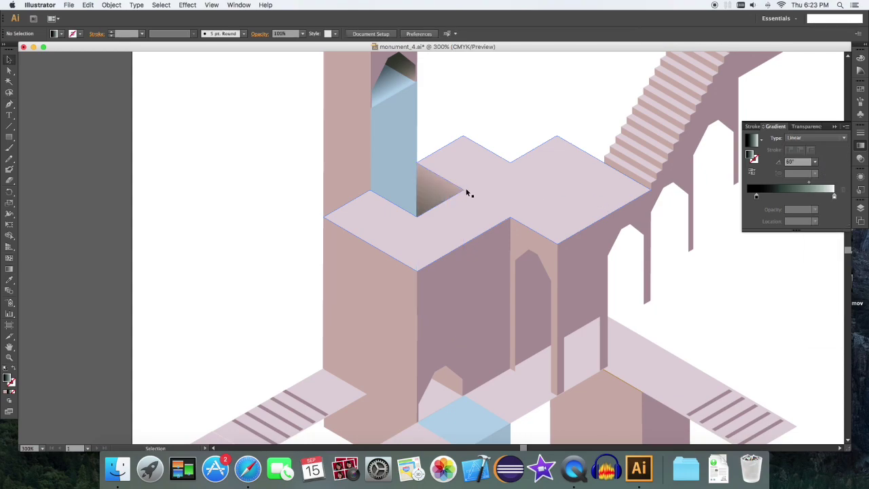
# - Move the recess wall gradient's midpoint to about 73% and shift its black stop slightly towards the white end
pyautogui.press('v')
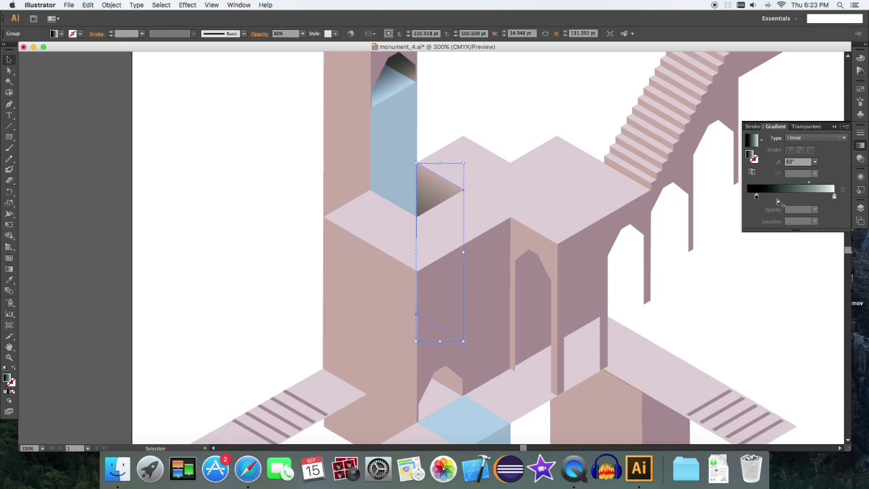
pyautogui.press('g')
pyautogui.click(814, 186)
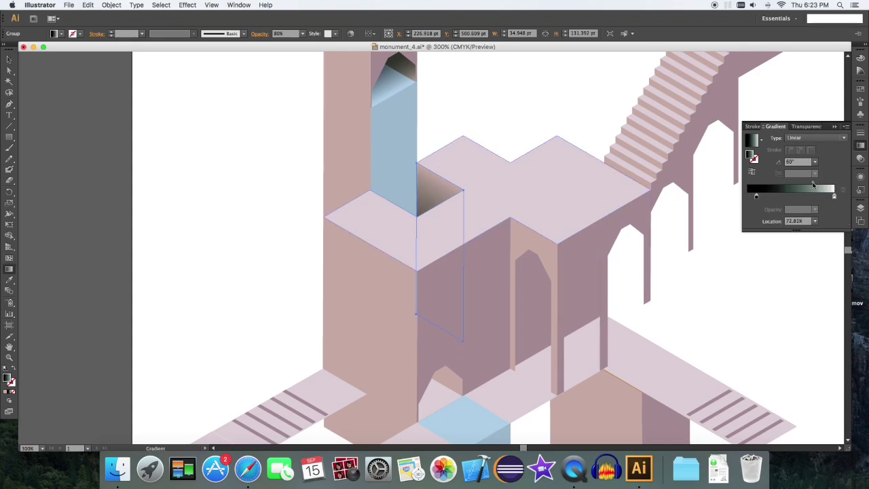
pyautogui.moveTo(757, 197); pyautogui.dragTo(768, 198)
# - Fill the floor of the lower archway with the light blue sampled from the waterfall
pyautogui.scroll(-3, 475, 272)
pyautogui.hscroll(1, 475, 272)
pyautogui.press('v')
pyautogui.click(403, 326)
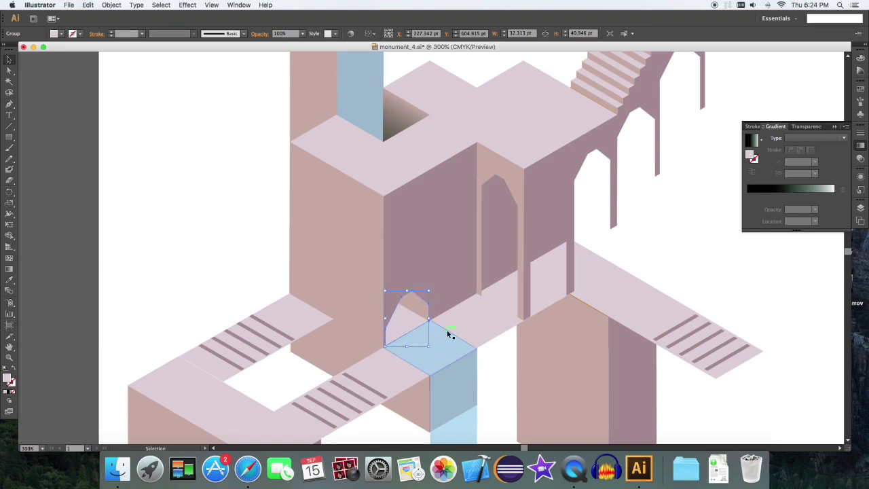
pyautogui.press('i')
pyautogui.click(467, 418)
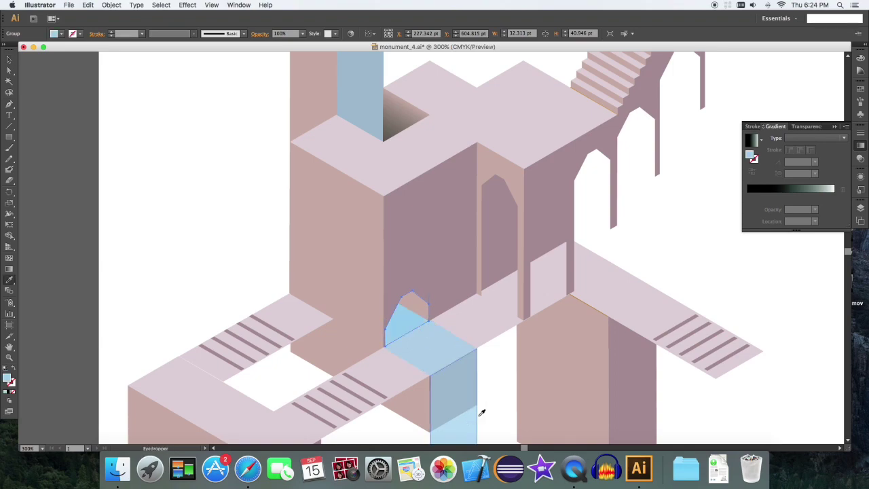
pyautogui.click(807, 128)
pyautogui.click(784, 139)
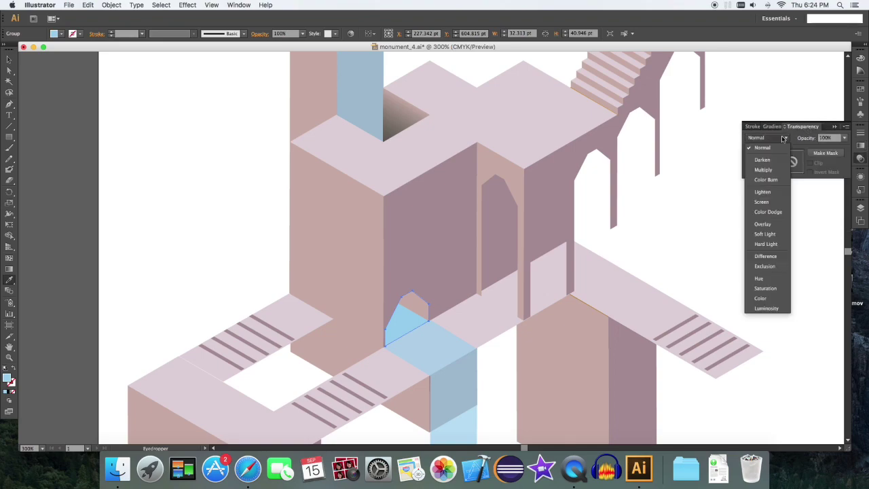
pyautogui.click(834, 126)
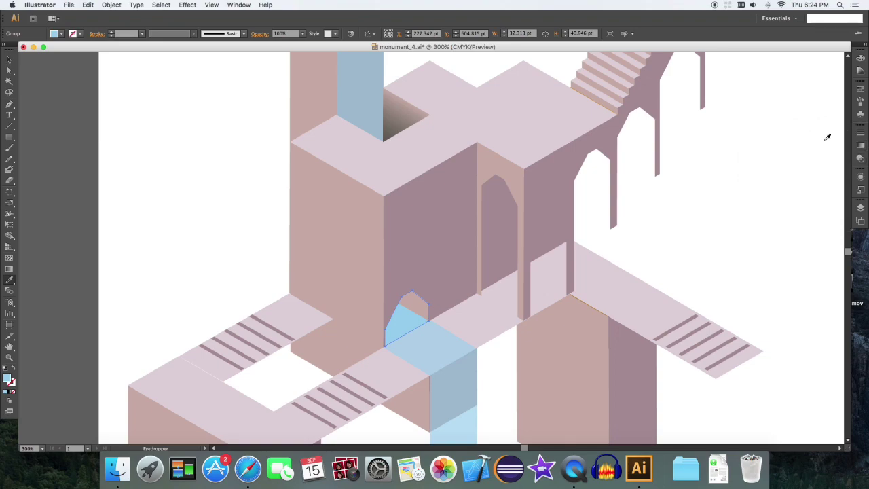
pyautogui.press('v')
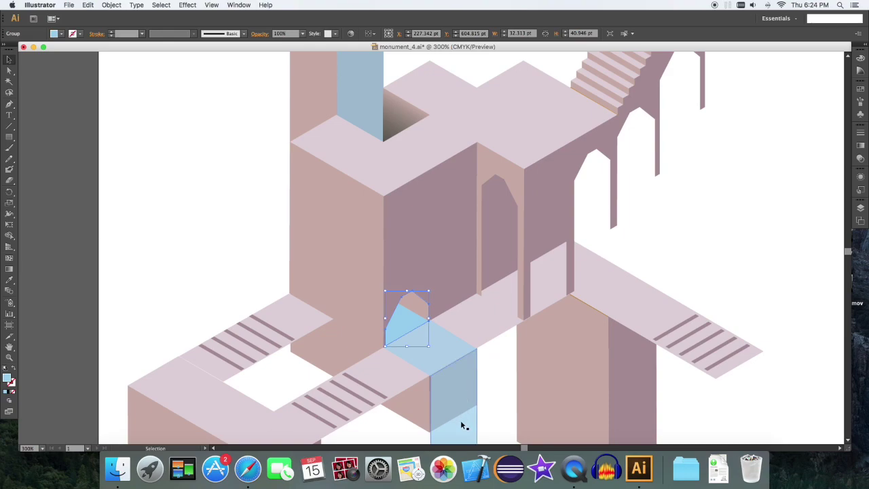
# - Set the opacity of the blue water shape inside the lower doorway to 70%
pyautogui.click(855, 146)
pyautogui.click(811, 127)
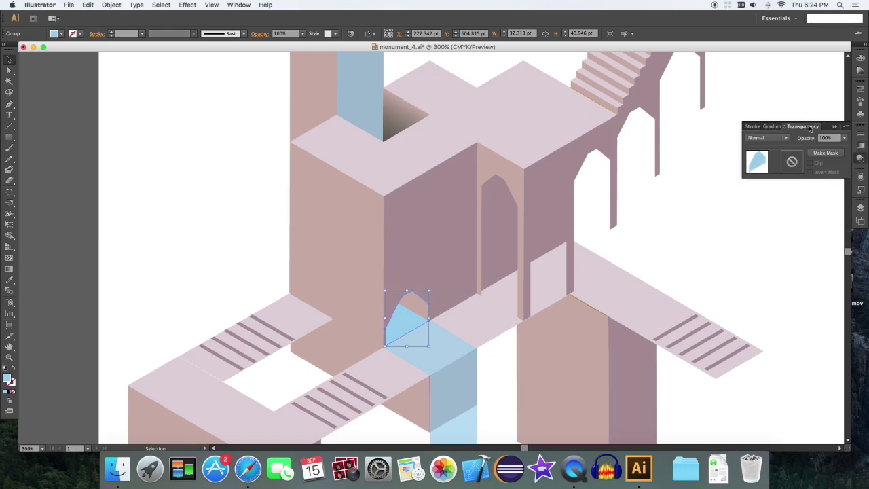
pyautogui.click(844, 138)
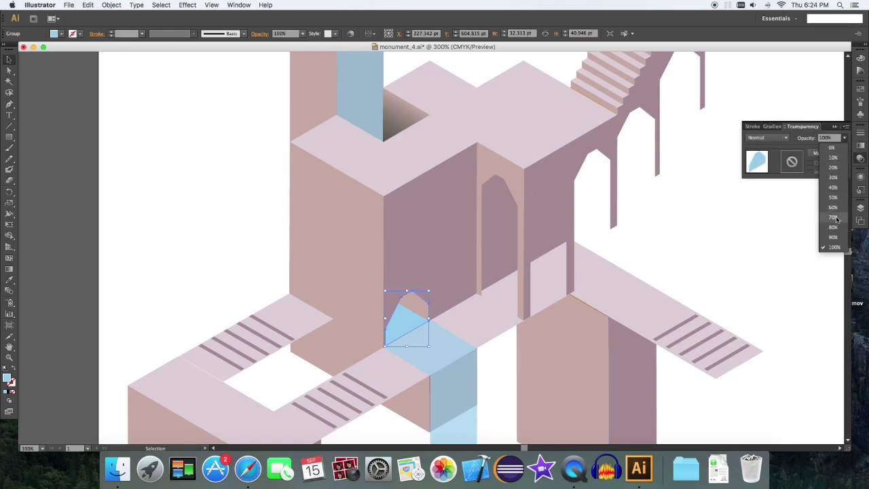
pyautogui.click(834, 217)
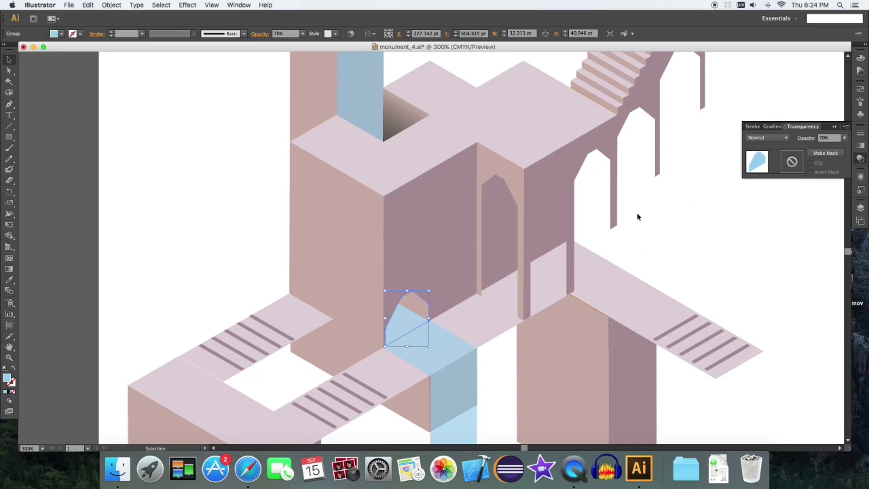
# - Sample the black-and-white gradient from the tower window's water onto the lower doorway's water shape and set its angle to 120°
pyautogui.scroll(10, 358, 186)
pyautogui.press('i')
pyautogui.click(354, 157)
pyautogui.scroll(-15, 374, 179)
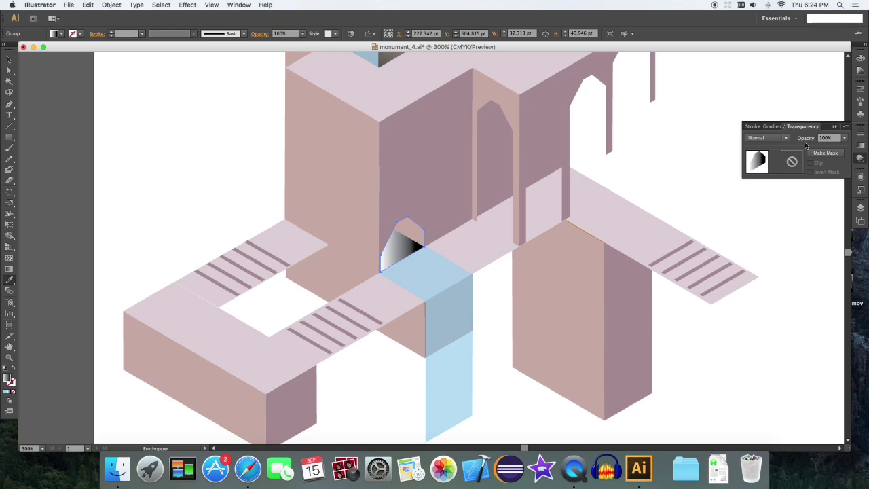
pyautogui.click(860, 145)
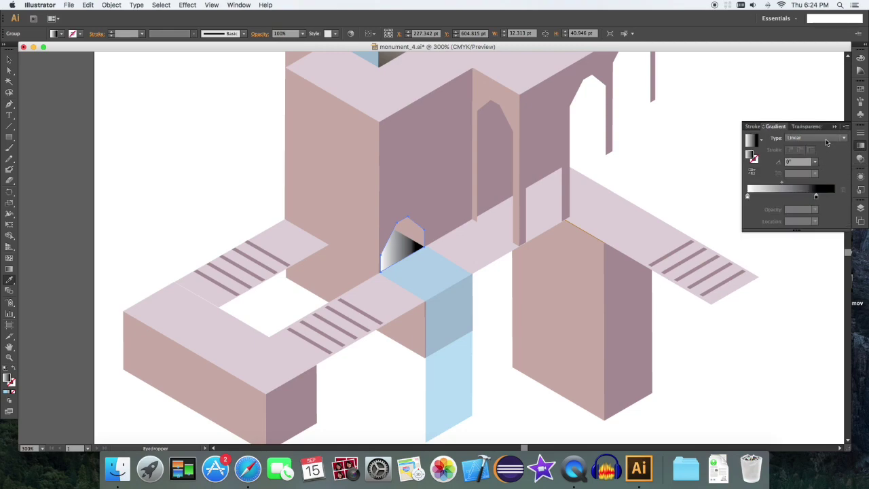
pyautogui.click(816, 161)
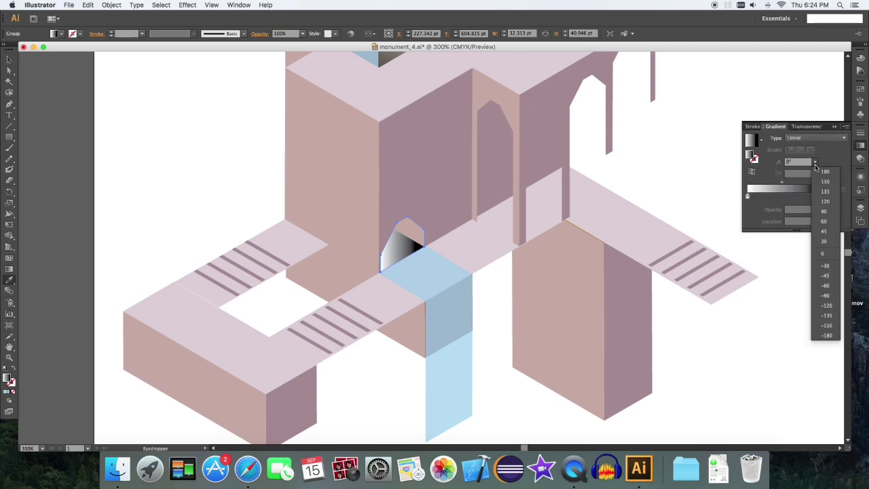
pyautogui.click(825, 201)
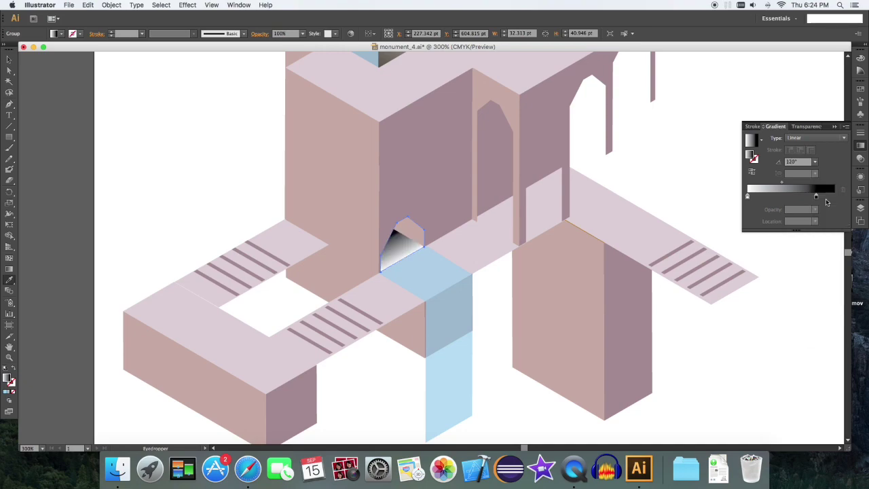
# - Set the doorway water gradient's blend mode to Multiply and its opacity to 80%
pyautogui.click(808, 127)
pyautogui.click(785, 138)
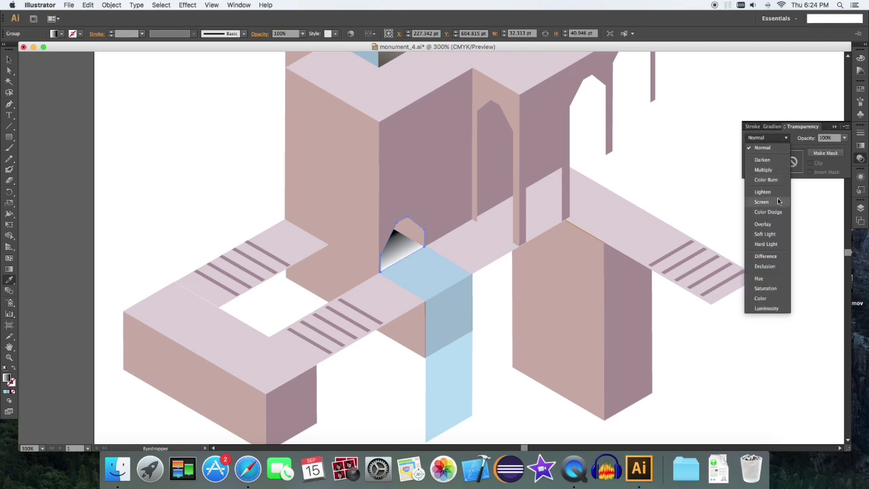
pyautogui.click(763, 170)
pyautogui.click(845, 139)
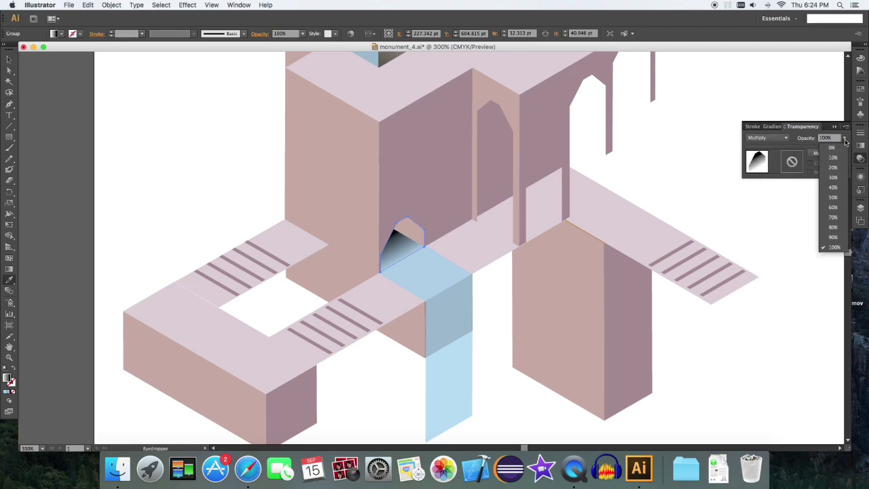
pyautogui.click(834, 225)
# - Check the tower window's water shading, and set the opacity of the lower doorway's water gradient to 70%
pyautogui.scroll(10, 688, 163)
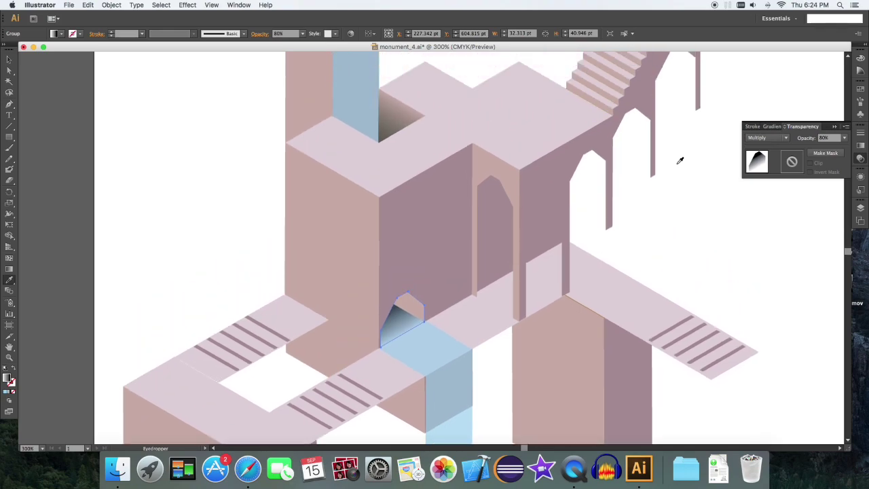
pyautogui.press('v')
pyautogui.click(361, 130)
pyautogui.scroll(-12, 485, 222)
pyautogui.click(398, 189)
pyautogui.click(845, 138)
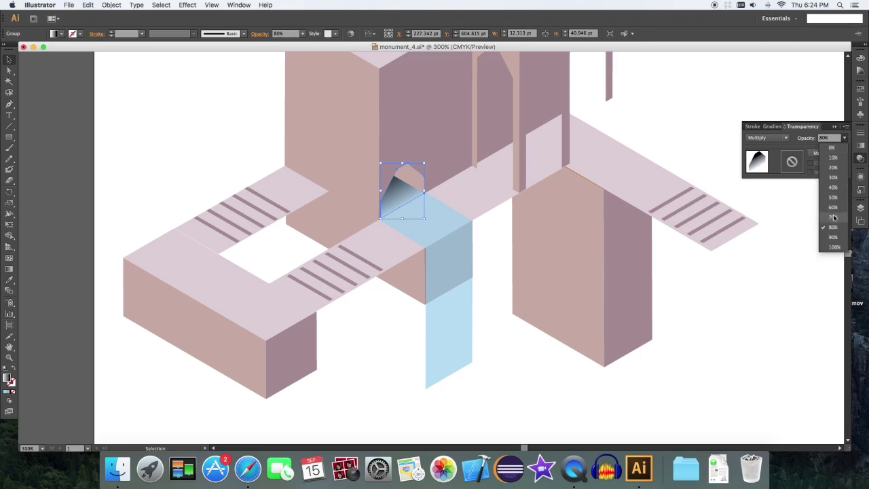
pyautogui.click(833, 216)
pyautogui.click(668, 102)
# - Copy the dark gradient of the tower window's inner wall onto the inner wall of the lower doorway with the Eyedropper
pyautogui.scroll(1, 589, 136)
pyautogui.scroll(4, 590, 135)
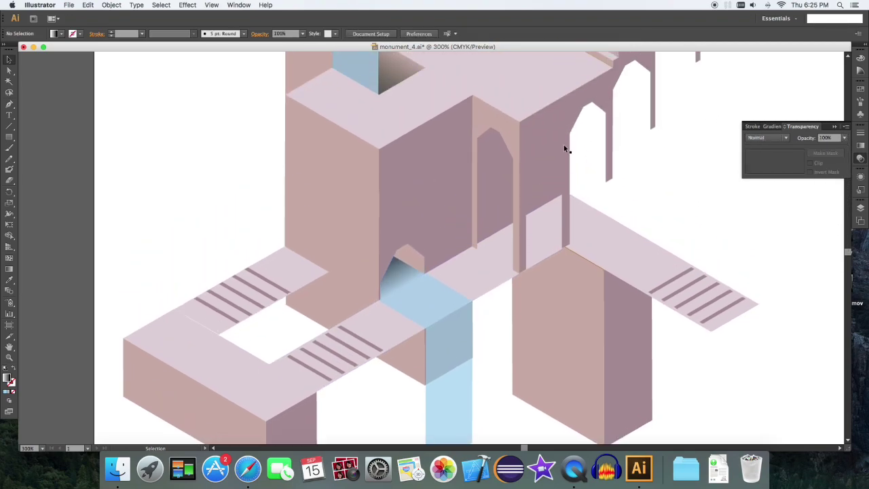
pyautogui.click(412, 260)
pyautogui.scroll(10, 474, 248)
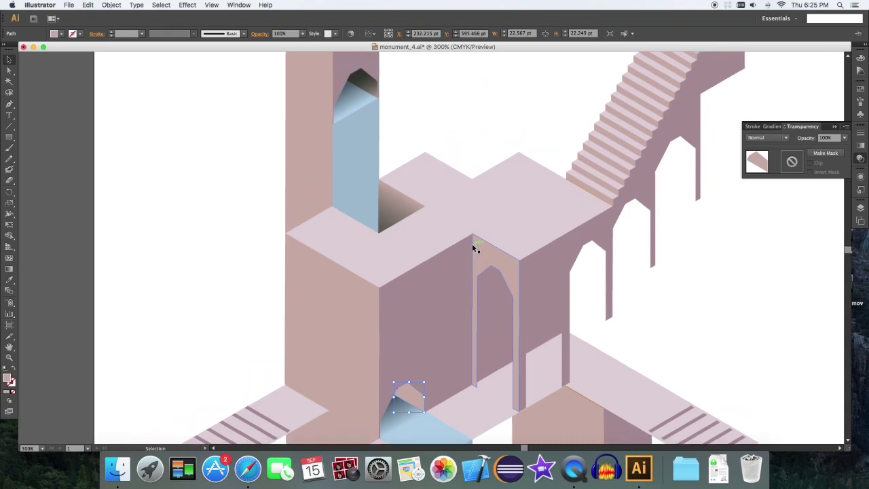
pyautogui.scroll(-6, 474, 247)
pyautogui.press('a')
pyautogui.press('v')
pyautogui.scroll(4, 432, 265)
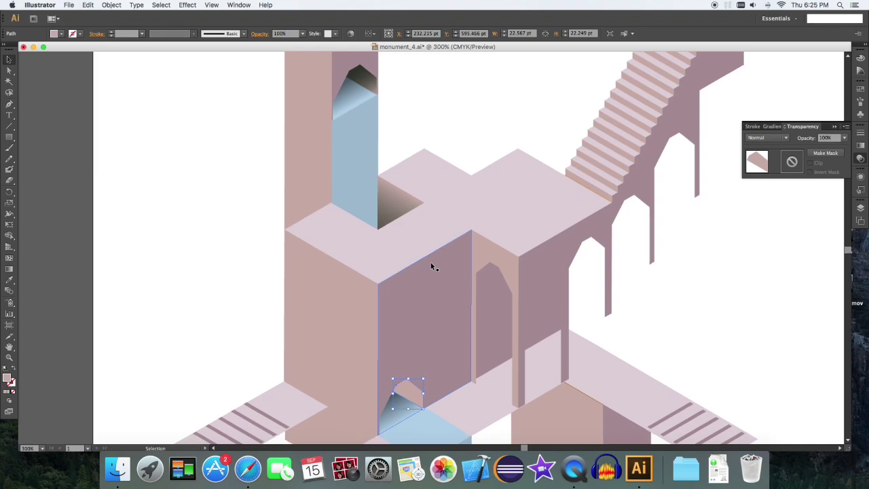
pyautogui.press('i')
pyautogui.click(417, 253)
pyautogui.scroll(3, 418, 251)
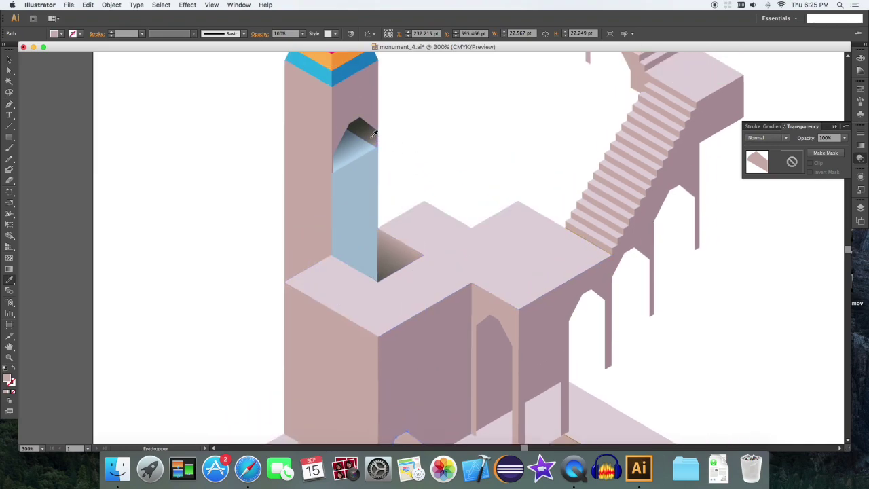
pyautogui.click(416, 247)
pyautogui.scroll(-9, 448, 244)
pyautogui.scroll(4, 453, 254)
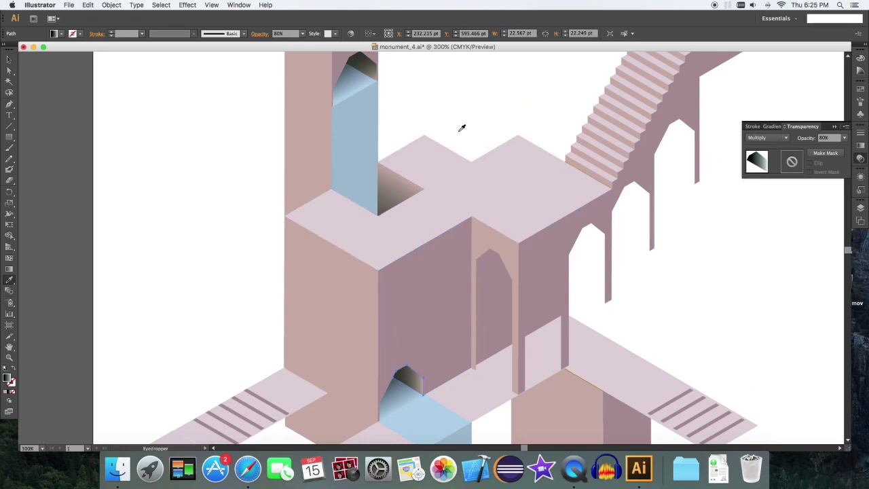
# - Match the lower doorway's inner wall to the tower window's shading by setting its gradient angle to -60°
pyautogui.press('v')
pyautogui.click(370, 74)
pyautogui.click(860, 146)
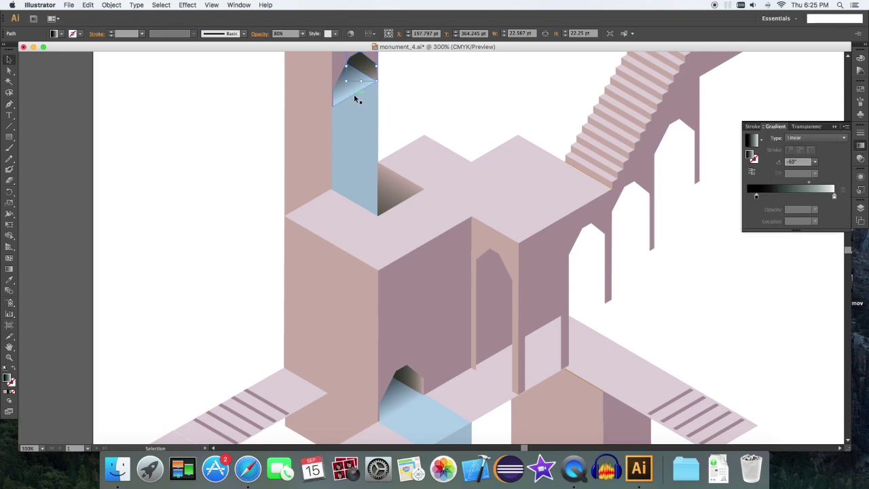
pyautogui.click(413, 372)
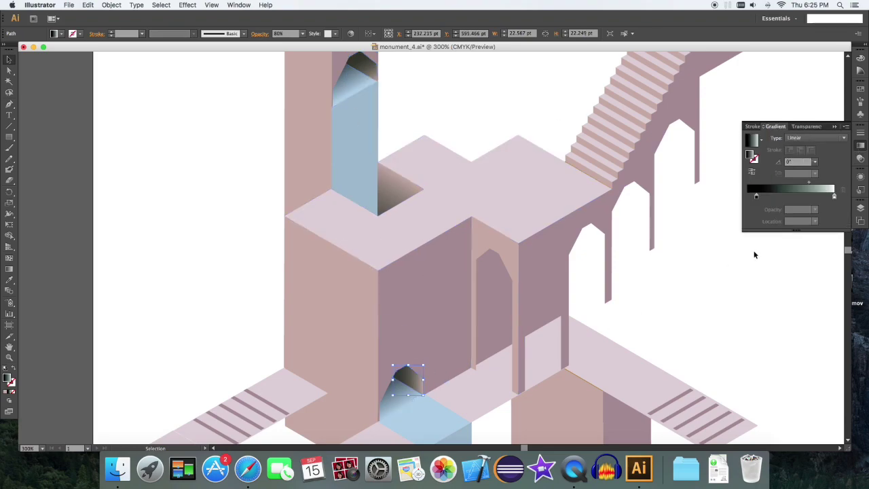
pyautogui.click(815, 163)
pyautogui.click(829, 290)
pyautogui.click(731, 294)
# - Apply the gradient of the shaded recess beside the tower to the wall group behind the tall arches
pyautogui.press('super+0')
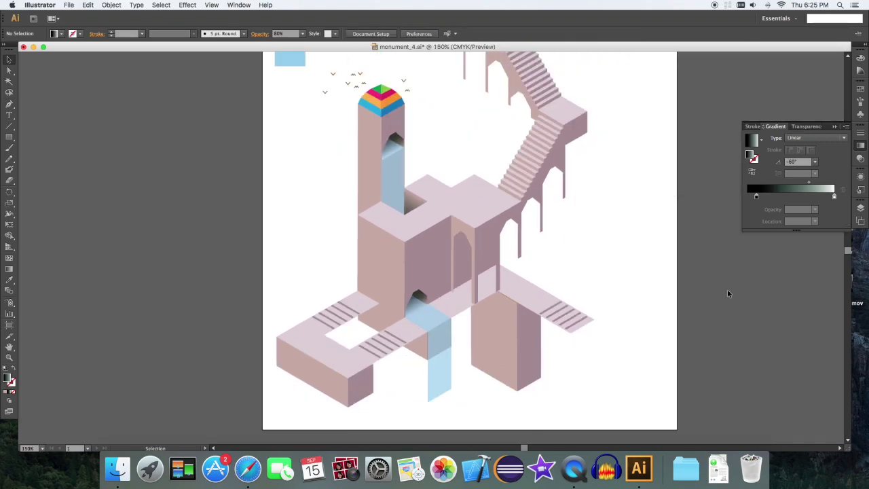
pyautogui.click(483, 262)
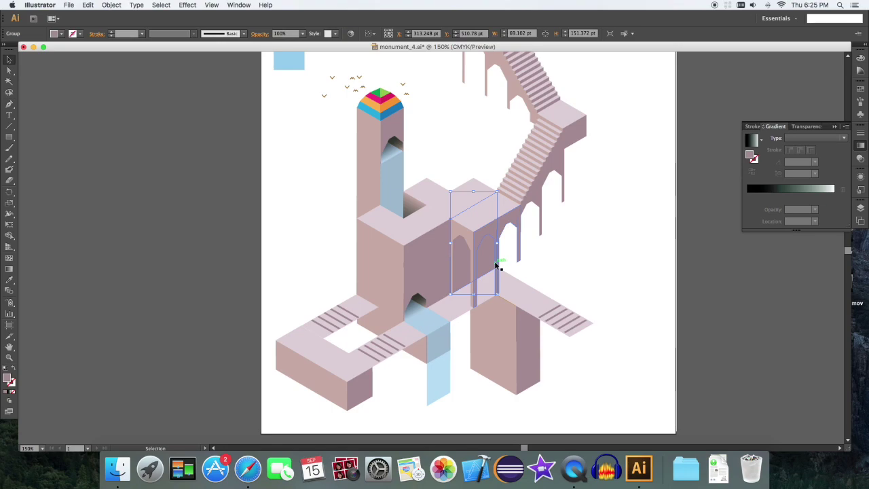
pyautogui.press('super+plus')
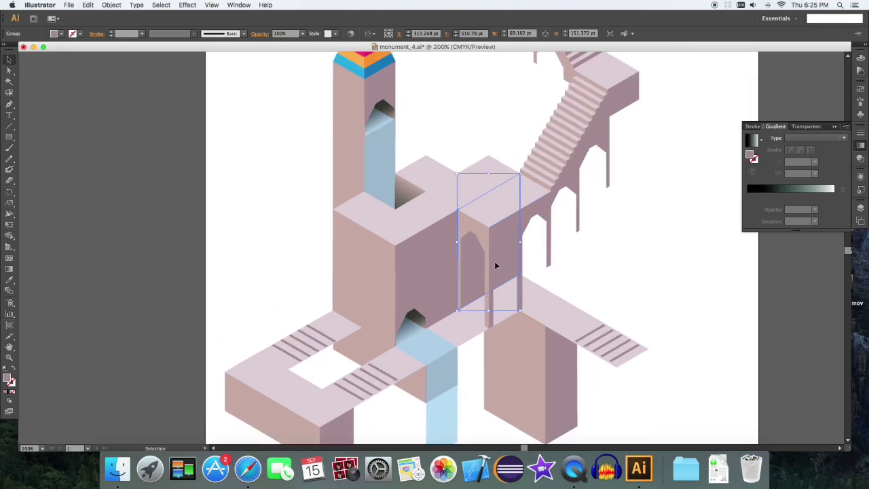
pyautogui.press('i')
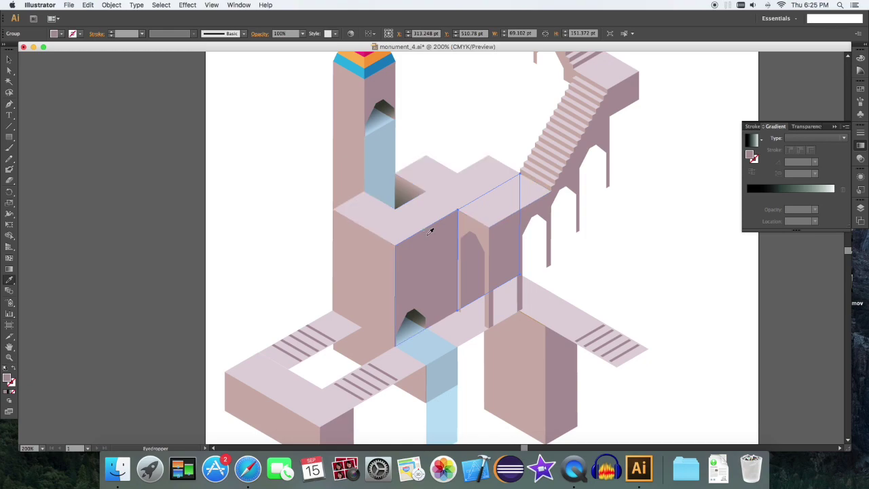
pyautogui.click(410, 190)
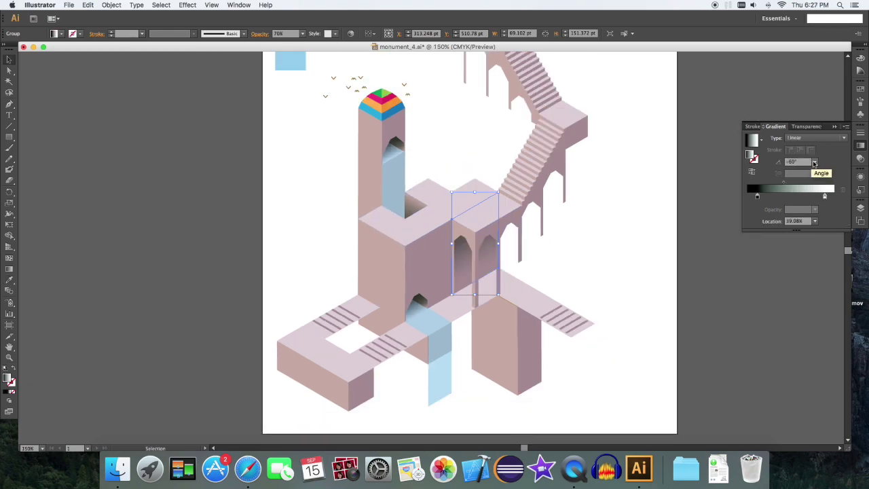
# - Try different gradient angles on the wall behind the tall arches and settle on -90°
pyautogui.click(815, 161)
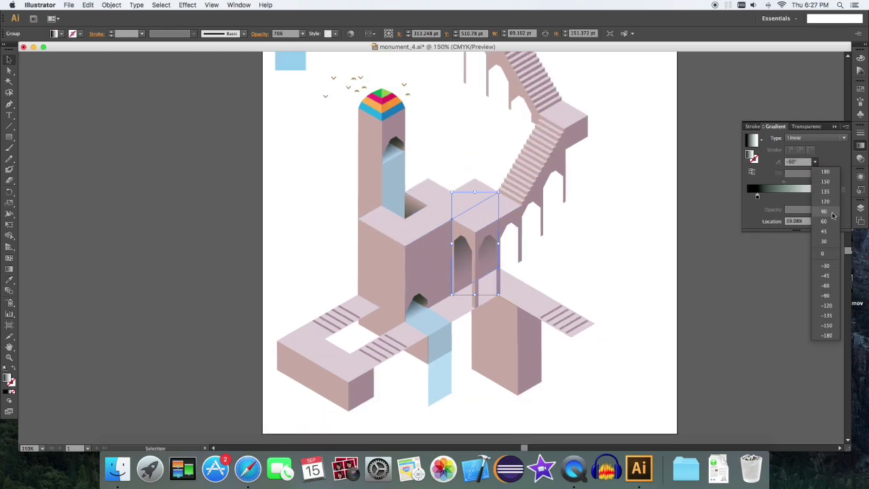
pyautogui.click(829, 305)
pyautogui.click(814, 162)
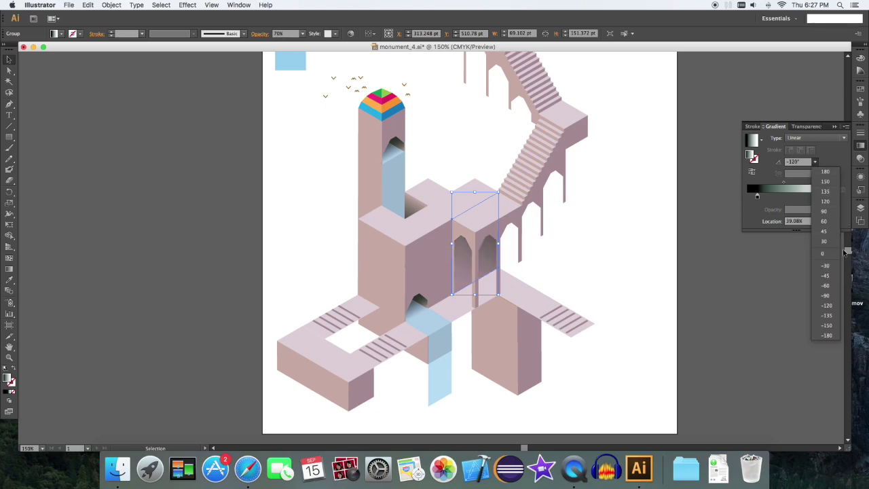
pyautogui.click(832, 292)
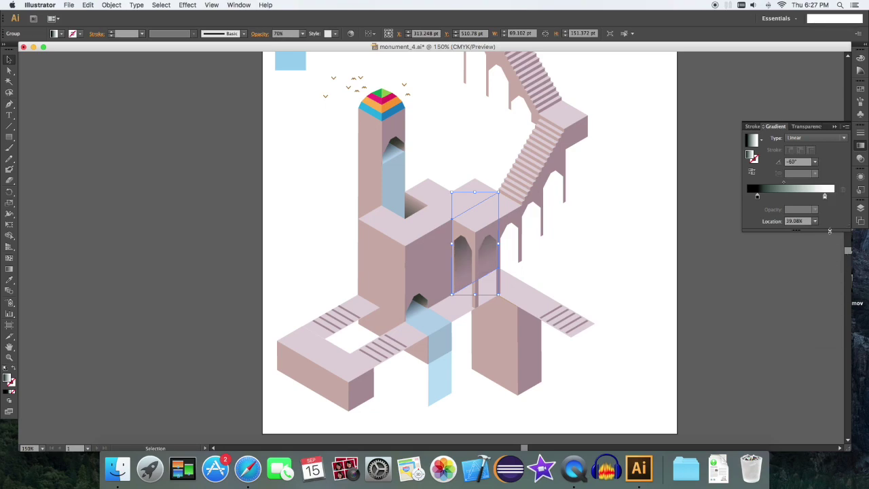
pyautogui.click(815, 162)
pyautogui.click(827, 298)
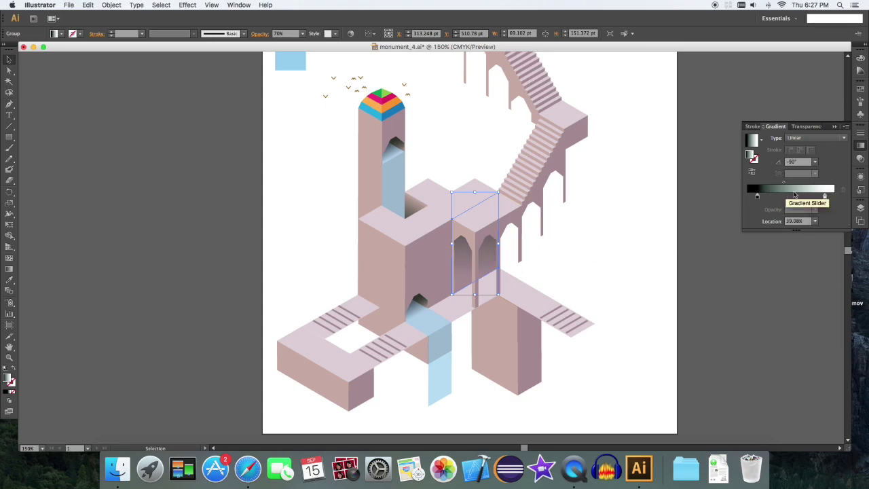
# - Move the arch gradient's black stop to 18.79%, add a white stop around 72.55%, and shift their midpoint to 54.86%
pyautogui.click(757, 197)
pyautogui.moveTo(758, 199)
pyautogui.mouseDown()
pyautogui.moveTo(775, 199)
pyautogui.moveTo(762, 198)
pyautogui.mouseUp()
pyautogui.moveTo(772, 184)
pyautogui.mouseDown()
pyautogui.moveTo(792, 185)
pyautogui.moveTo(764, 198)
pyautogui.mouseUp()
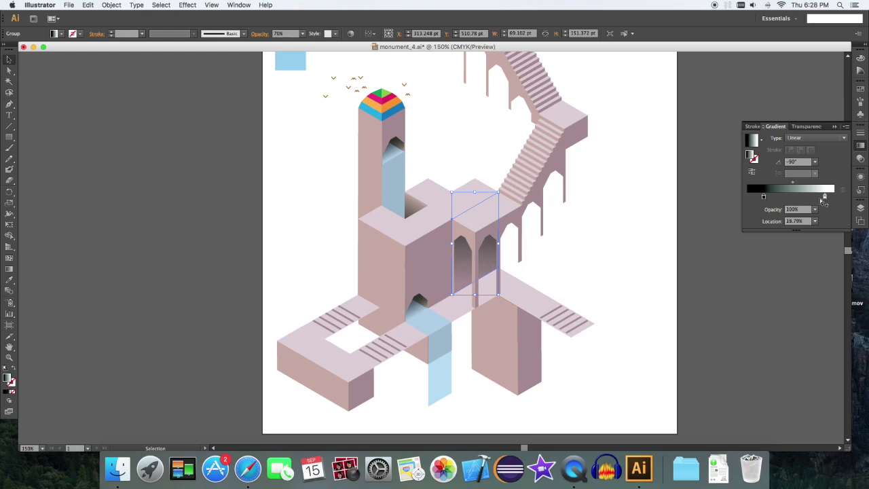
pyautogui.moveTo(825, 197)
pyautogui.mouseDown()
pyautogui.moveTo(791, 198)
pyautogui.moveTo(810, 198)
pyautogui.mouseUp()
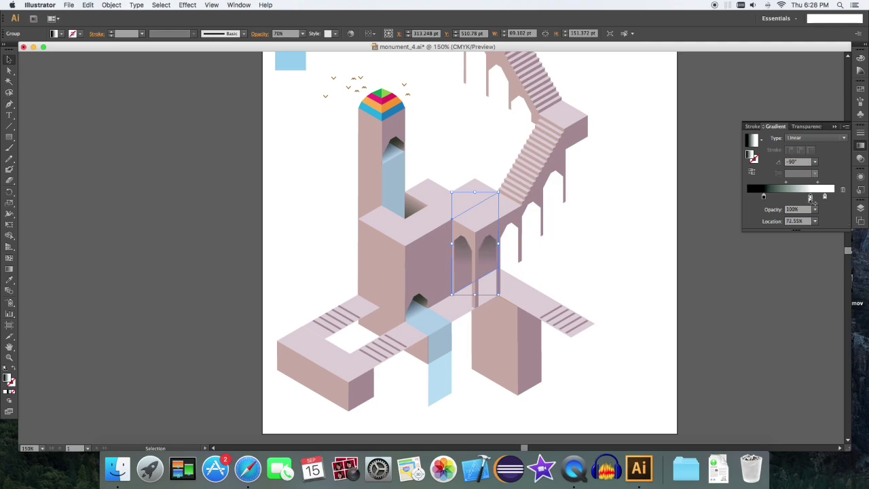
pyautogui.moveTo(787, 184); pyautogui.dragTo(790, 184)
pyautogui.click(707, 230)
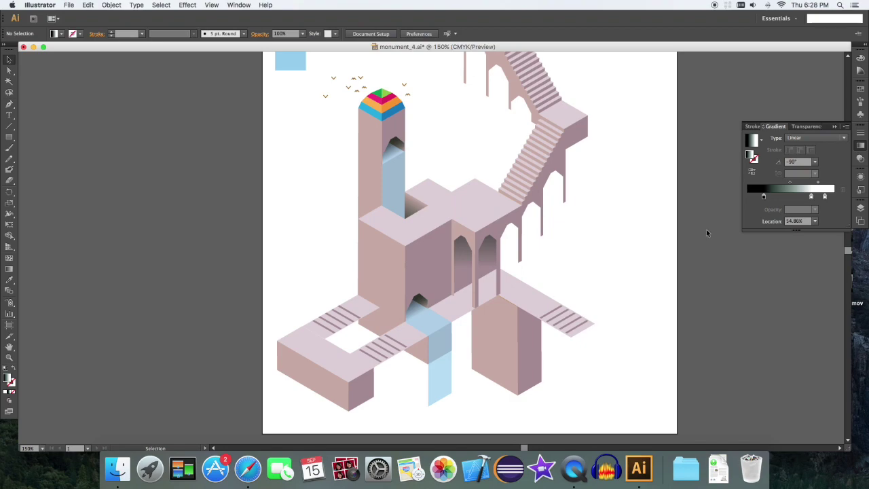
# - Draw an upright rectangle over the corner where the upper stepped walkway meets the base of the large block
pyautogui.press('super+equal')
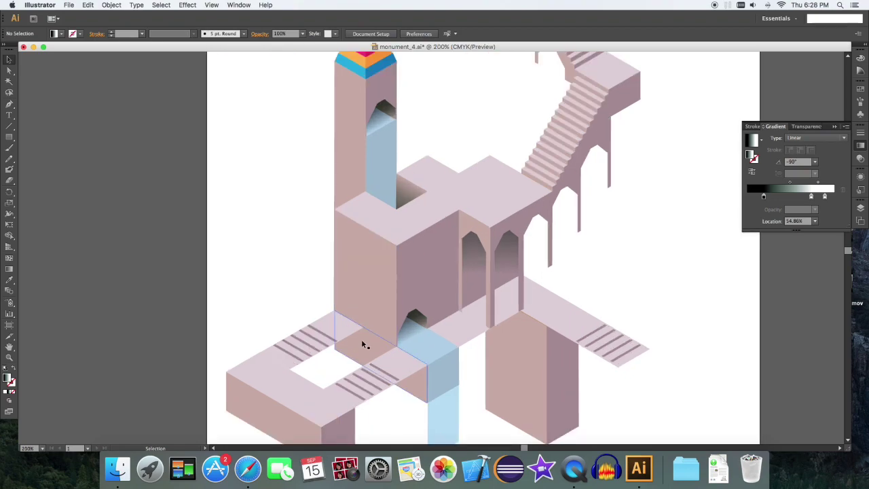
pyautogui.scroll(-5, 401, 319)
pyautogui.hscroll(-4, 400, 319)
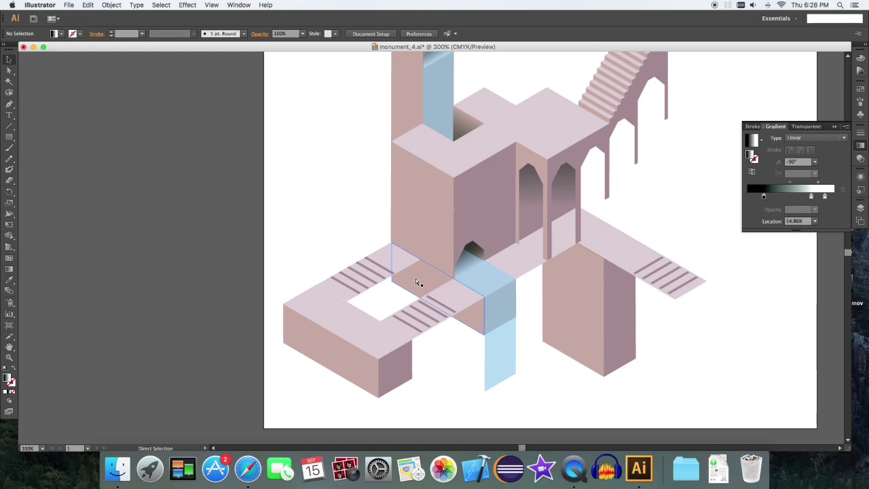
pyautogui.press('super+equal')
pyautogui.press('m')
pyautogui.moveTo(337, 229); pyautogui.dragTo(410, 355)
pyautogui.press('v')
# - Copy the lower walkway block's front face in place and intersect the copy with the upright rectangle covering its corner
pyautogui.click(370, 294)
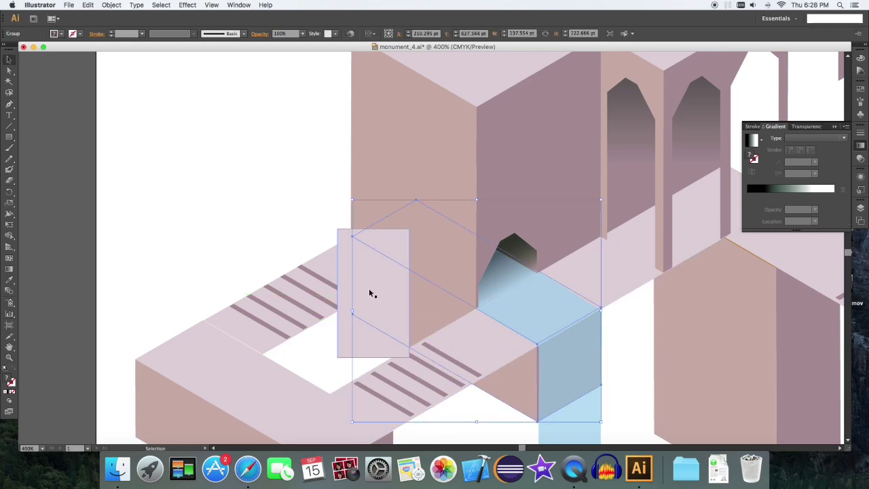
pyautogui.click(314, 370)
pyautogui.click(429, 317)
pyautogui.press('super+c')
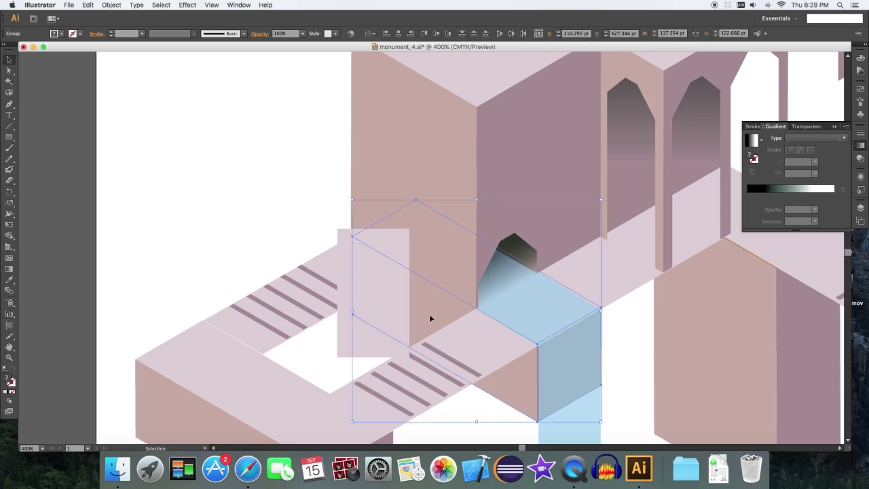
pyautogui.click(311, 344)
pyautogui.click(417, 308)
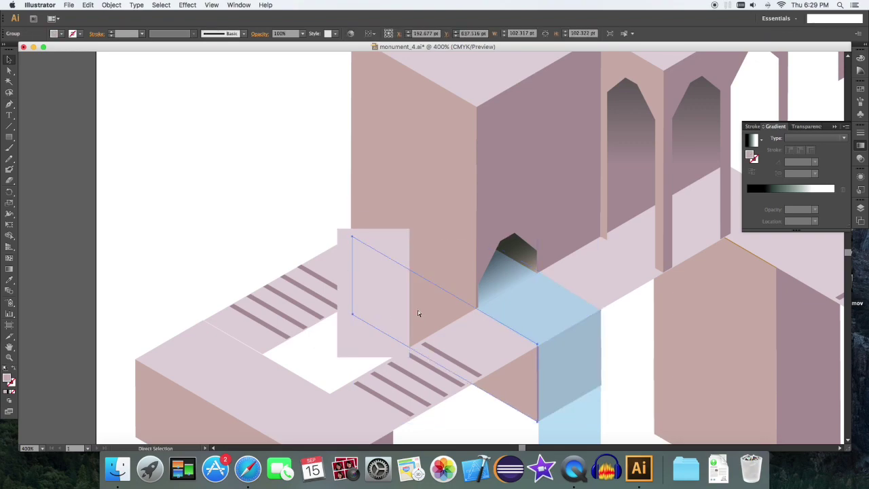
pyautogui.keyDown('shift'); pyautogui.click(369, 343); pyautogui.keyUp('shift')
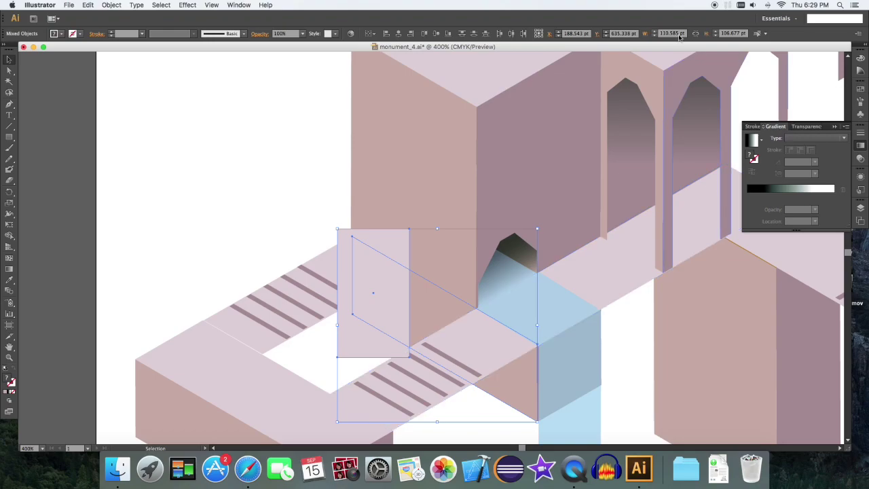
pyautogui.click(239, 5)
pyautogui.click(323, 261)
pyautogui.click(746, 85)
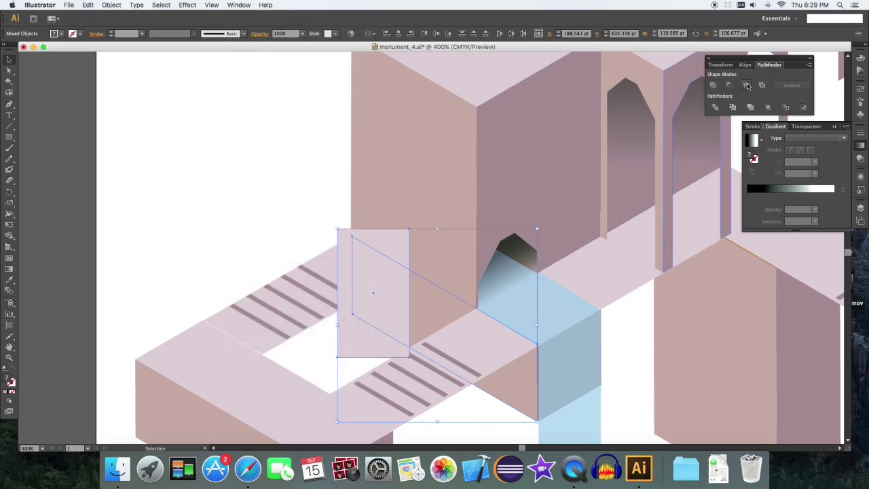
pyautogui.press('a')
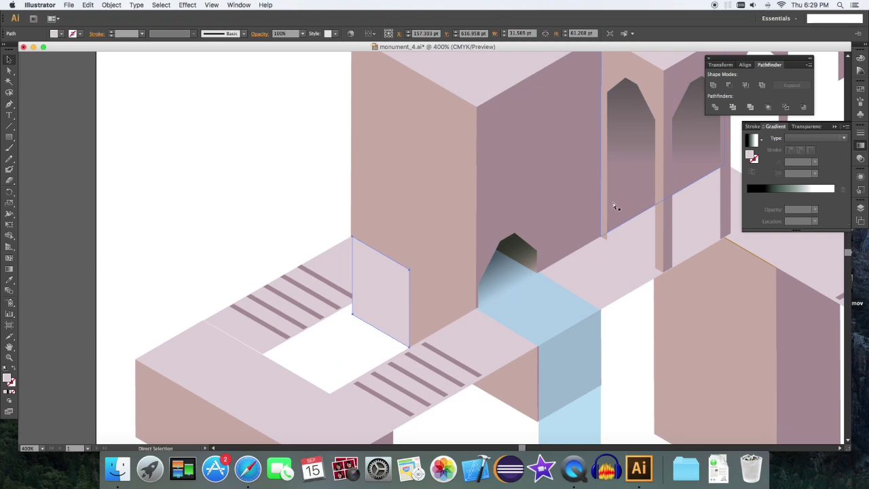
# - Arrange the intersected shape behind the upper stepped walkway and apply the dark gradient of the small arch above the water
pyautogui.press('super+shift+bracketleft')
pyautogui.press('super+bracketright')
pyautogui.press('i')
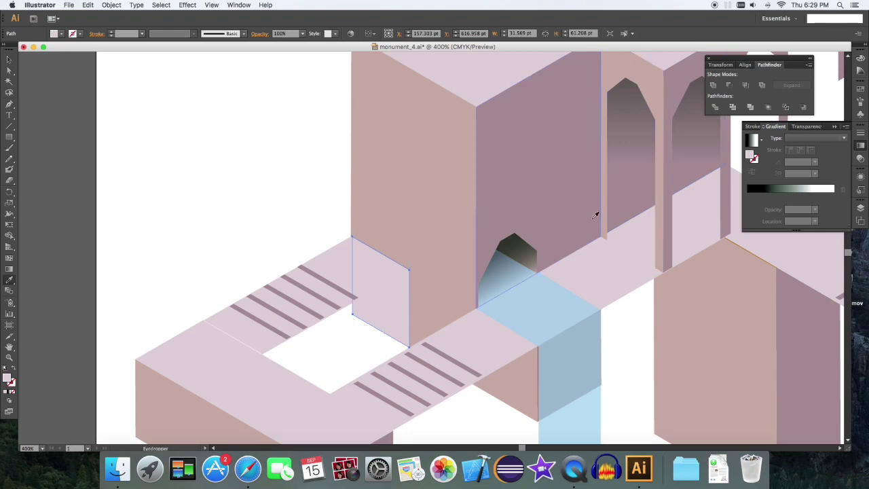
pyautogui.click(530, 258)
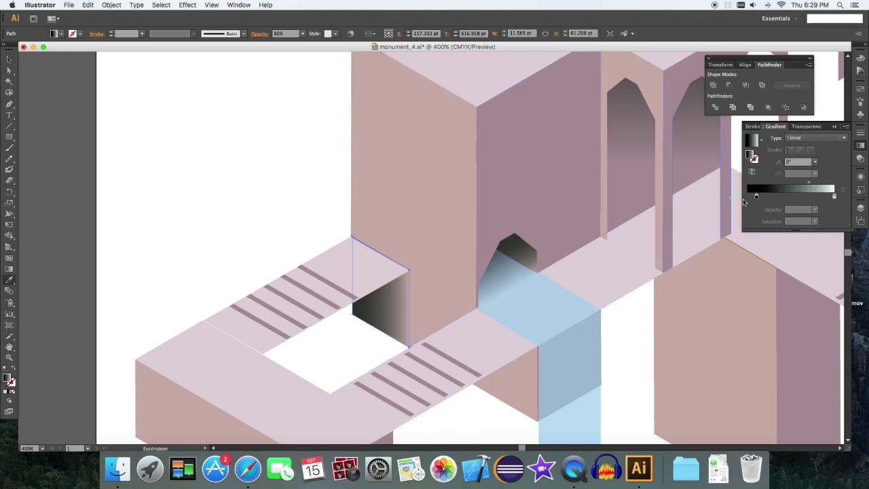
# - Try gradient angles of 180°, 150°, 120°, -30° and -90° on the shaded face under the upper walkway
pyautogui.click(817, 163)
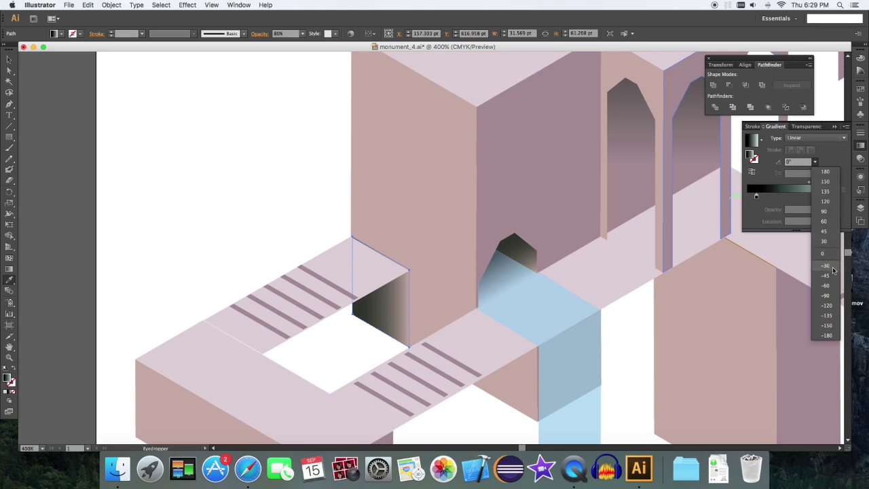
pyautogui.click(831, 174)
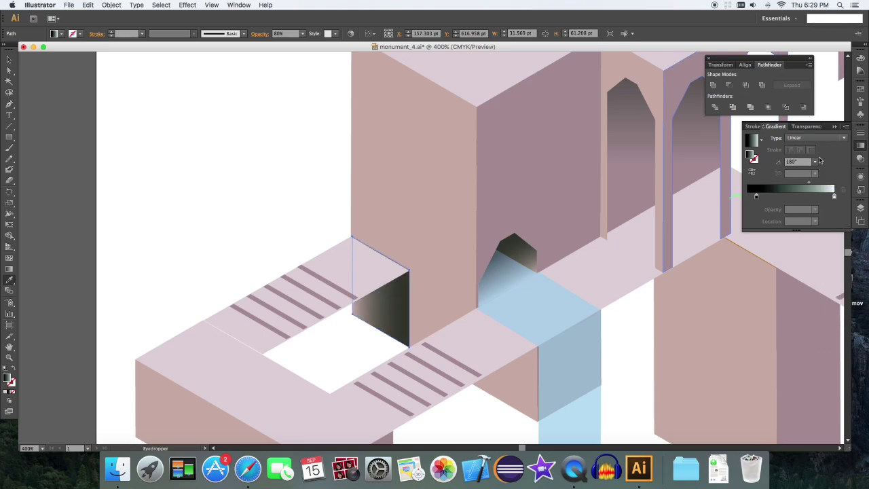
pyautogui.click(816, 162)
pyautogui.click(825, 181)
pyautogui.click(815, 163)
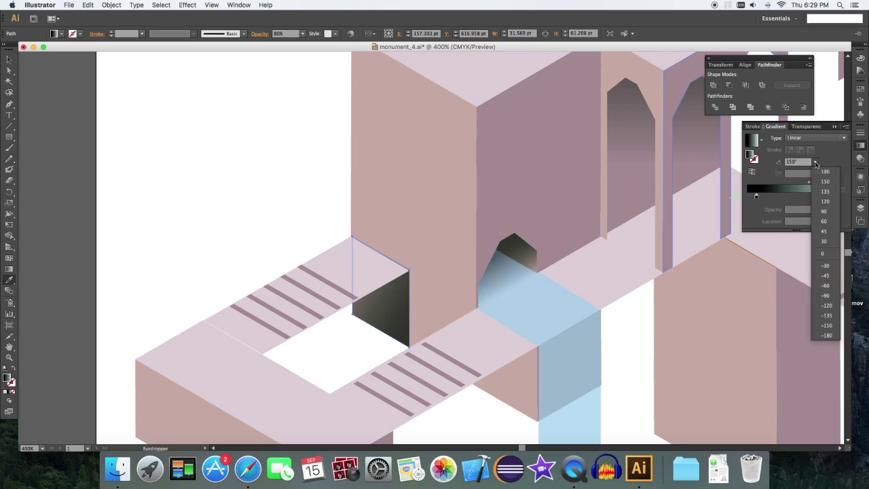
pyautogui.click(825, 201)
pyautogui.click(816, 162)
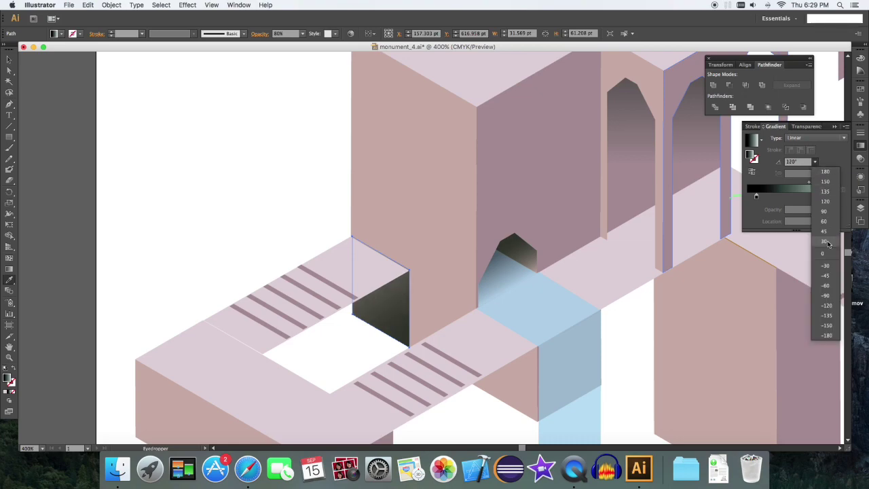
pyautogui.click(827, 265)
pyautogui.click(815, 162)
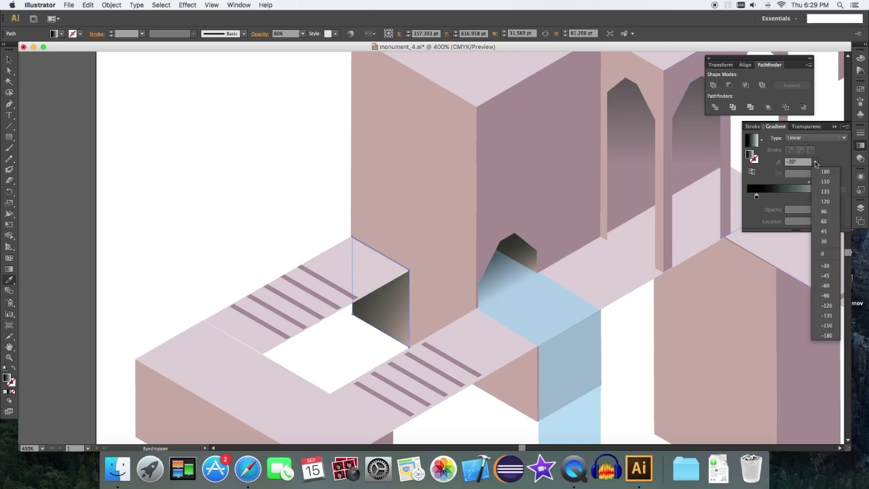
pyautogui.click(831, 295)
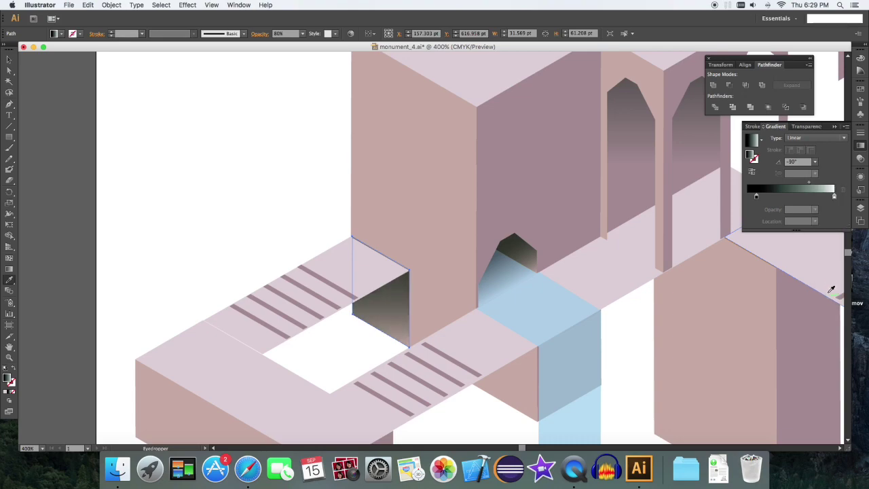
# - Set the gradient angle of the shaded face under the upper walkway to -120°
pyautogui.click(434, 265)
pyautogui.click(393, 292)
pyautogui.keyDown('shift'); pyautogui.click(464, 303); pyautogui.keyUp('shift')
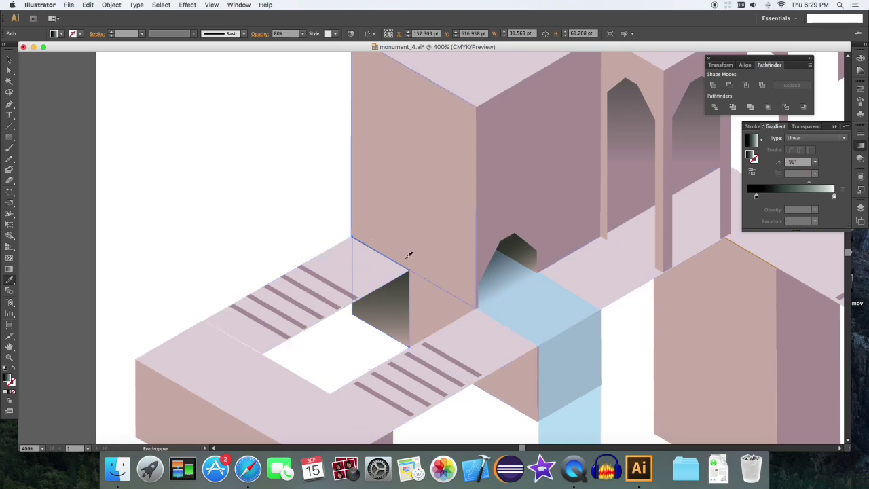
pyautogui.keyDown('shift'); pyautogui.click(352, 176); pyautogui.keyUp('shift')
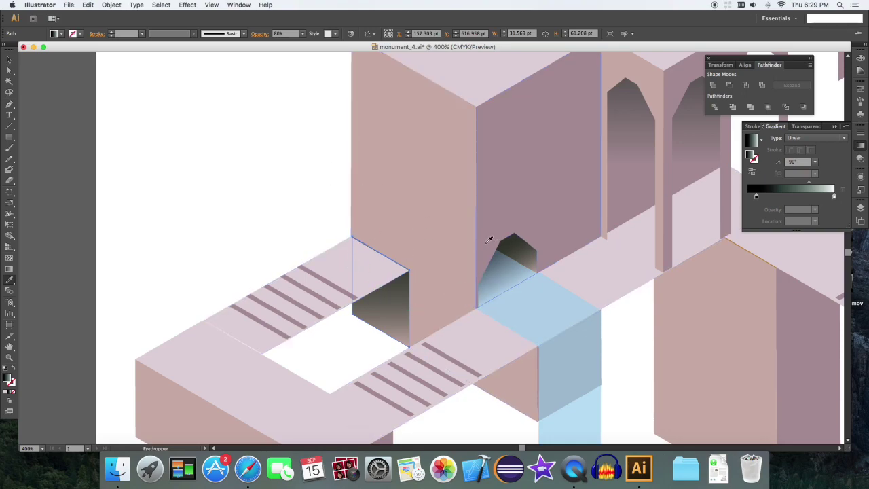
pyautogui.keyDown('shift'); pyautogui.click(683, 228); pyautogui.keyUp('shift')
pyautogui.click(815, 161)
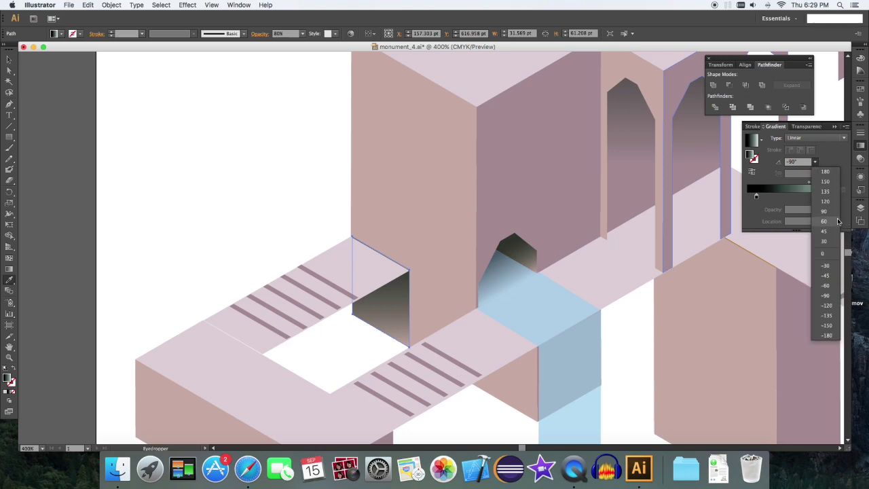
pyautogui.click(827, 306)
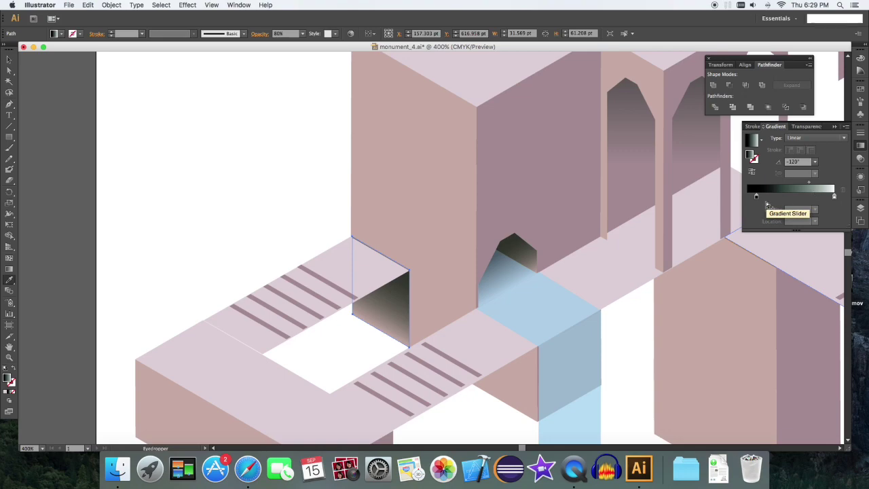
# - Move the face gradient's black stop to 4.02% and its midpoint to 41.6%, then deselect the shape
pyautogui.moveTo(755, 198); pyautogui.dragTo(752, 198)
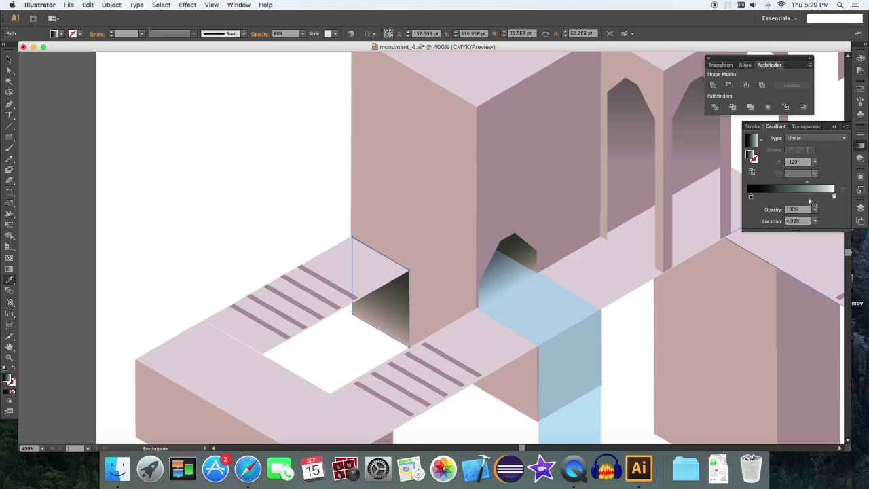
pyautogui.moveTo(808, 185); pyautogui.dragTo(785, 184)
pyautogui.press('v')
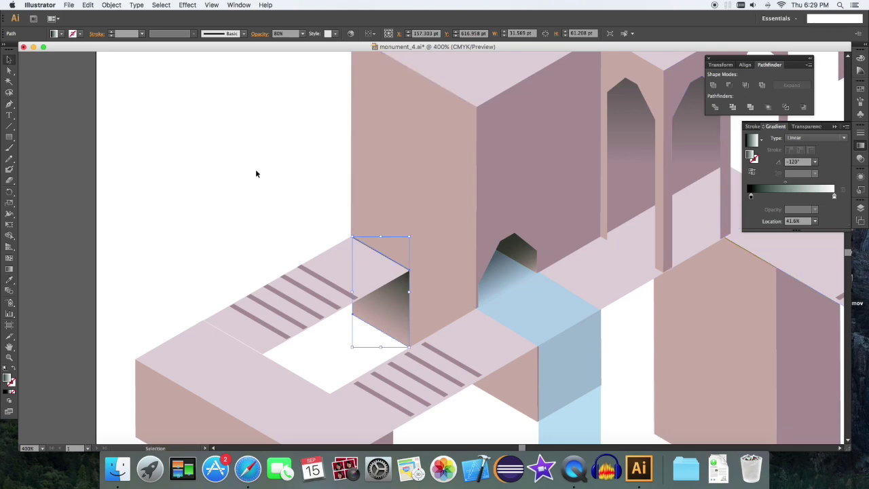
pyautogui.click(256, 170)
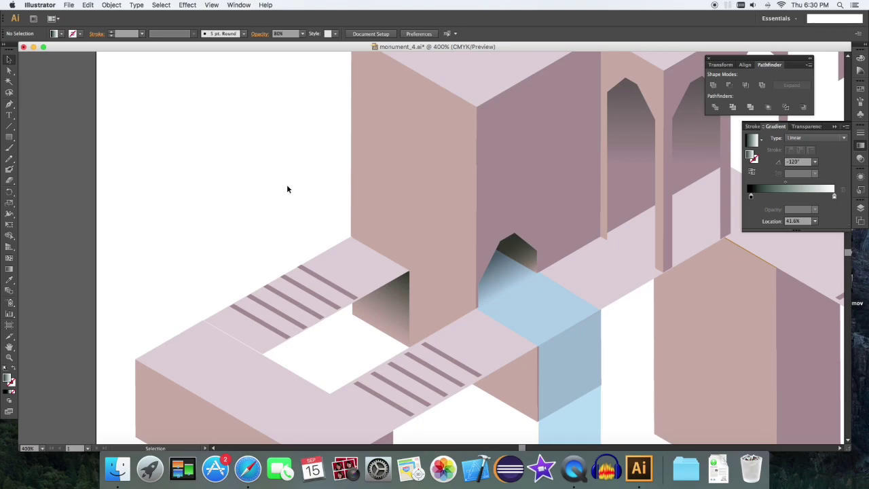
# - Set the opacity of the gradient shape under the upper walkway to 60%
pyautogui.press('super+minus')
pyautogui.press('super+minus')
pyautogui.press('super+minus')
pyautogui.press('super+minus')
pyautogui.press('super+equal')
pyautogui.press('super+equal')
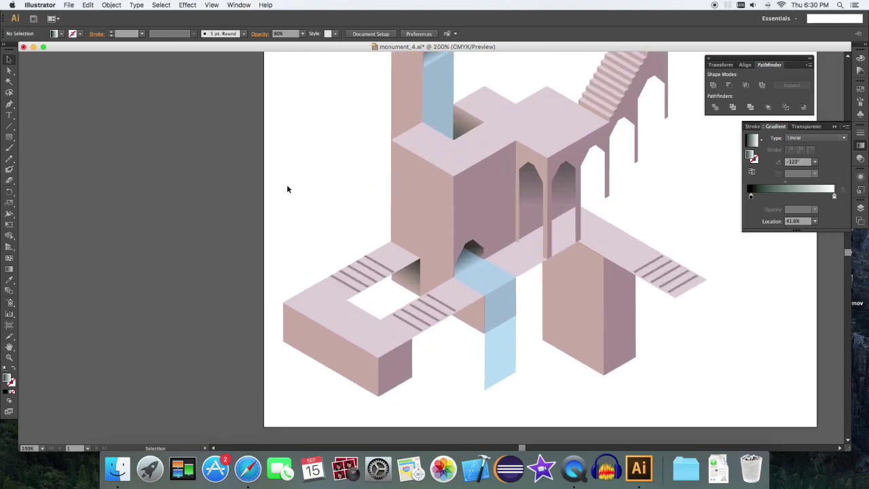
pyautogui.click(414, 280)
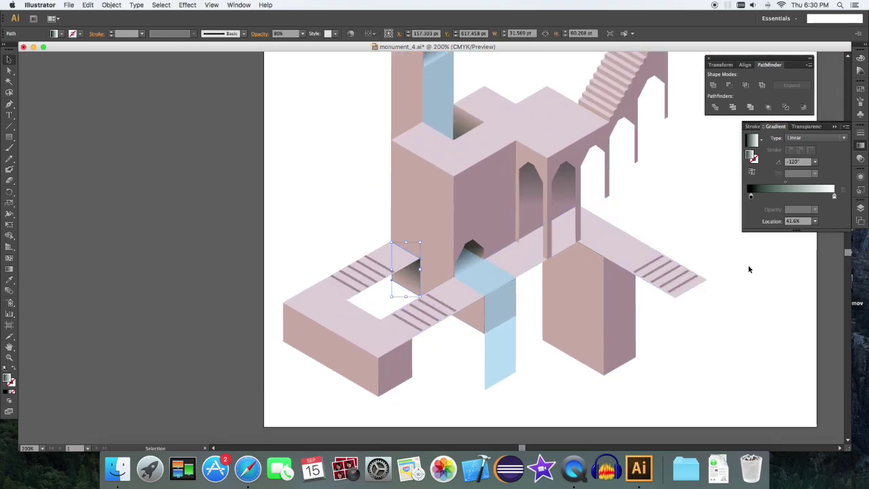
pyautogui.click(806, 126)
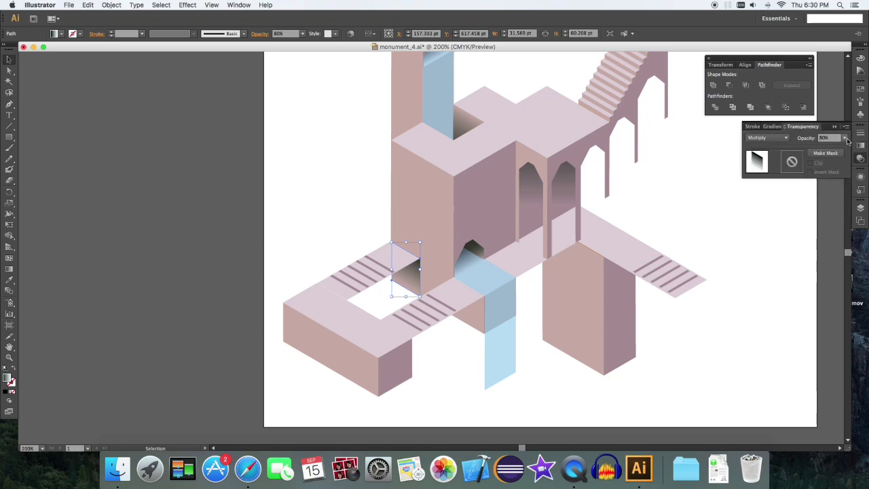
pyautogui.click(845, 138)
pyautogui.click(833, 203)
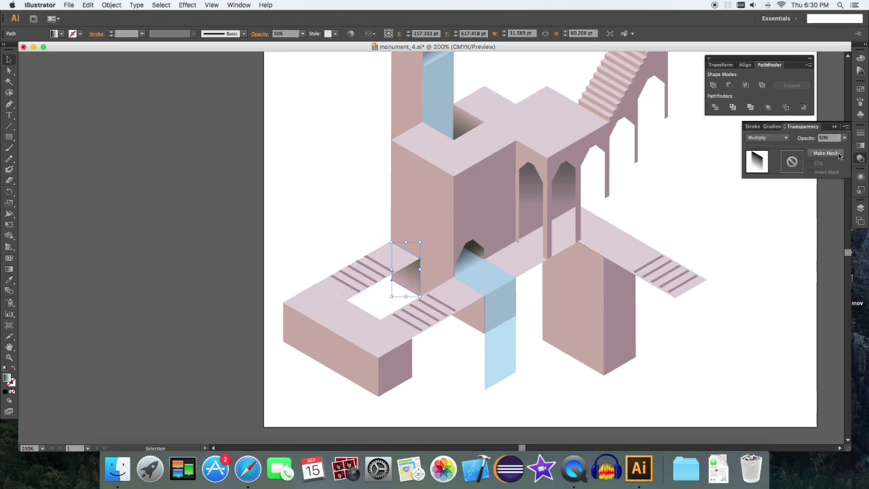
pyautogui.click(844, 138)
pyautogui.click(834, 203)
pyautogui.click(750, 217)
# - Duplicate the gradient shape onto the exposed front face under the lower walkway, directly beside the waterfall, and check its alignment
pyautogui.scroll(4, 710, 221)
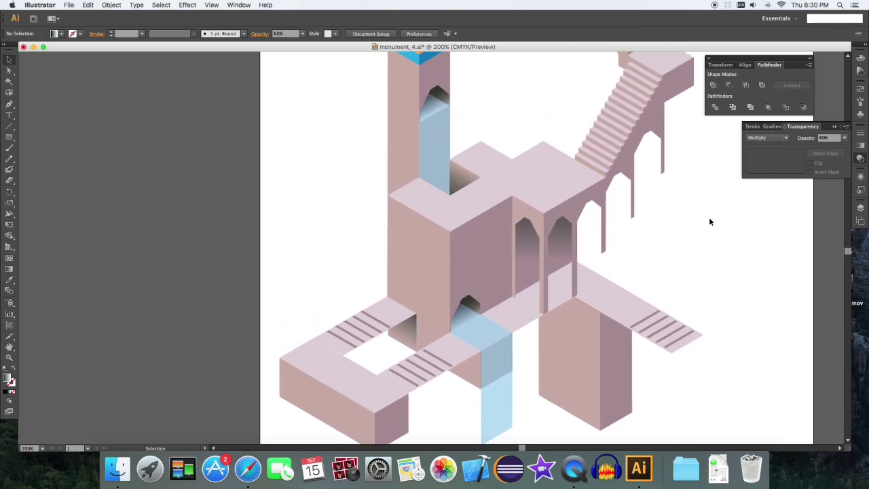
pyautogui.scroll(2, 709, 219)
pyautogui.press('super+plus')
pyautogui.moveTo(430, 402); pyautogui.dragTo(425, 161)
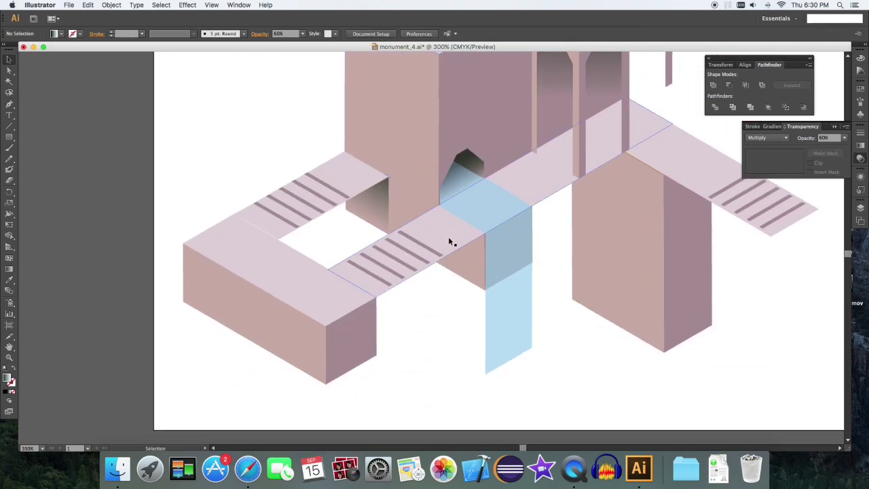
pyautogui.click(378, 203)
pyautogui.moveTo(378, 207)
pyautogui.mouseDown()
pyautogui.moveTo(375, 239)
pyautogui.moveTo(461, 261)
pyautogui.moveTo(474, 255)
pyautogui.moveTo(475, 265)
pyautogui.mouseUp()
pyautogui.click(458, 304)
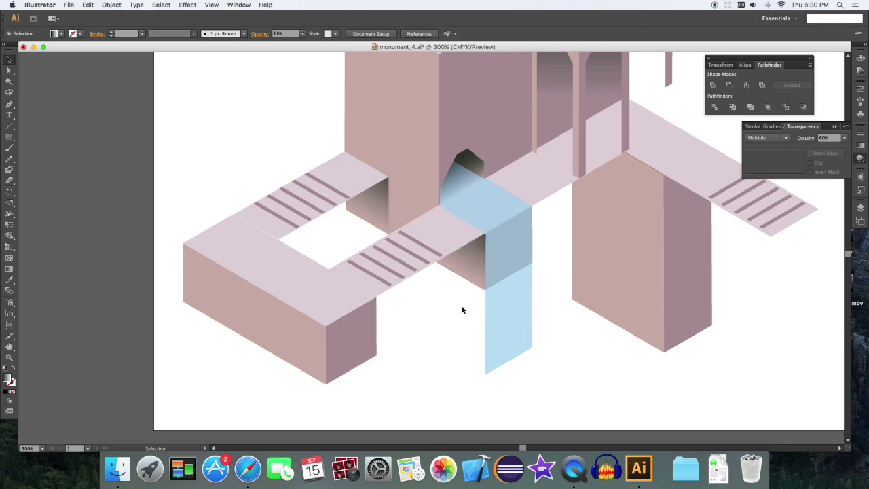
pyautogui.click(475, 261)
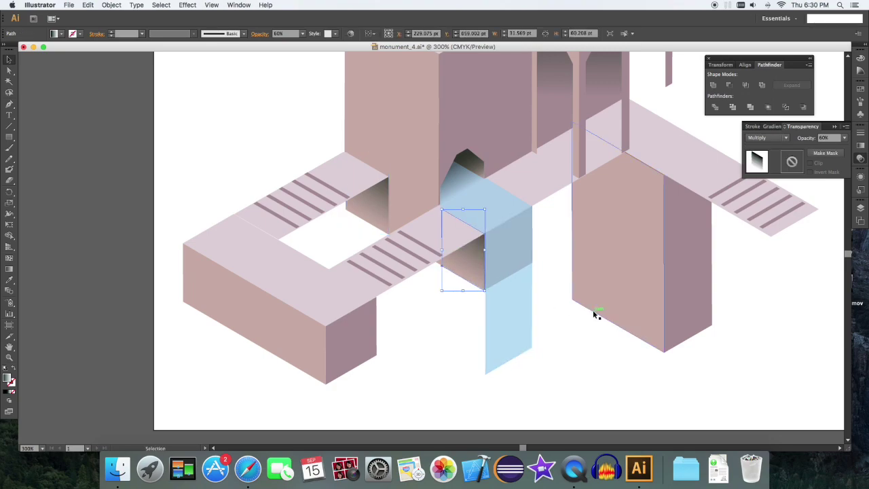
pyautogui.press('Up')
pyautogui.press('Down')
pyautogui.click(469, 360)
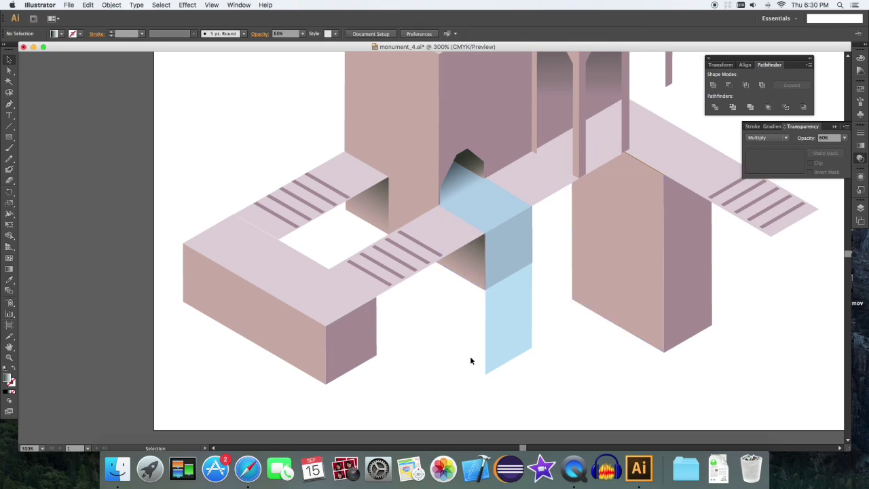
# - Apply the gradient of the shaded face under the upper walkway to the purple side face of the tall standalone pillar
pyautogui.press('super+minus')
pyautogui.click(545, 338)
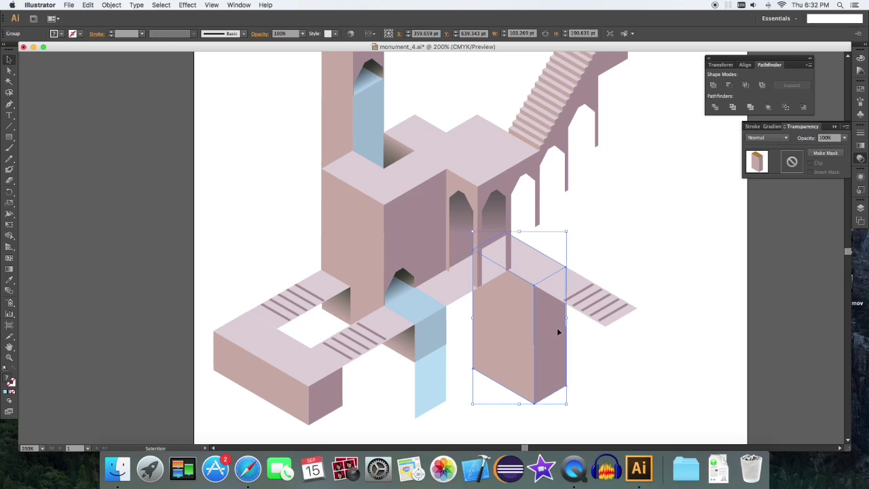
pyautogui.click(659, 359)
pyautogui.click(554, 360)
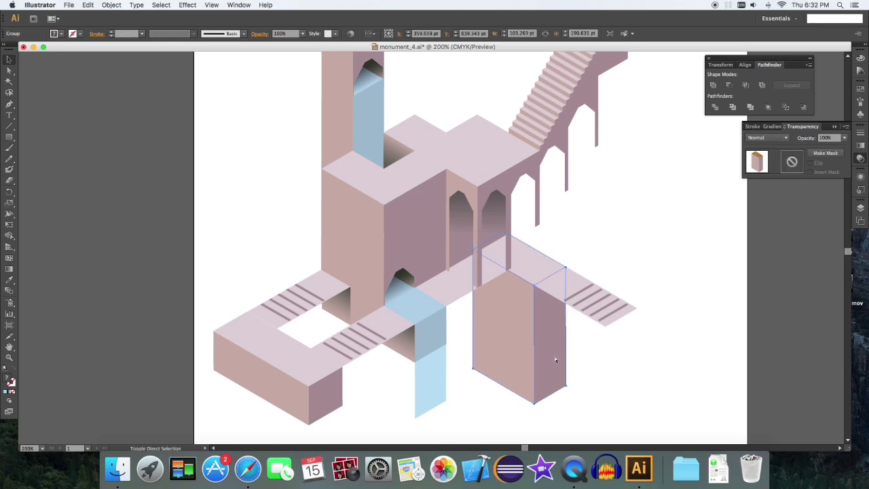
pyautogui.click(629, 358)
pyautogui.click(557, 346)
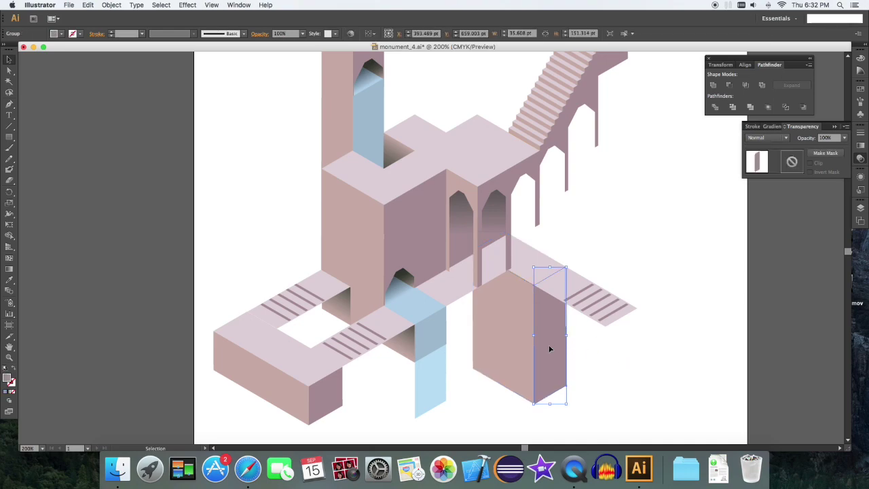
pyautogui.press('i')
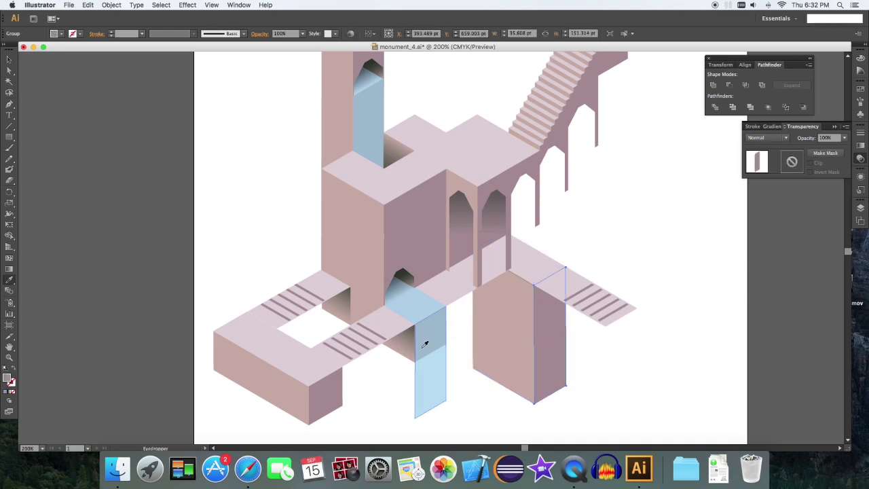
pyautogui.click(426, 240)
pyautogui.click(345, 304)
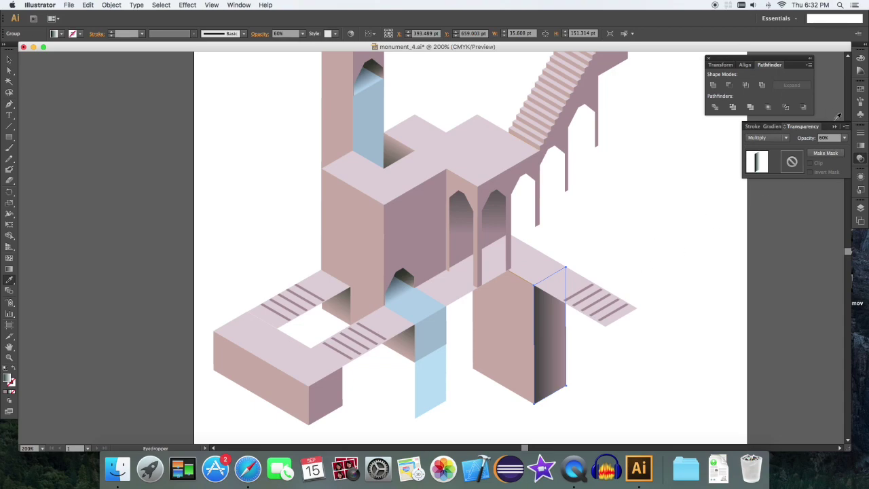
# - Try gradient angles of -30° and -120° on the standalone pillar's purple side face, with the black stop at 55.46%
pyautogui.click(860, 145)
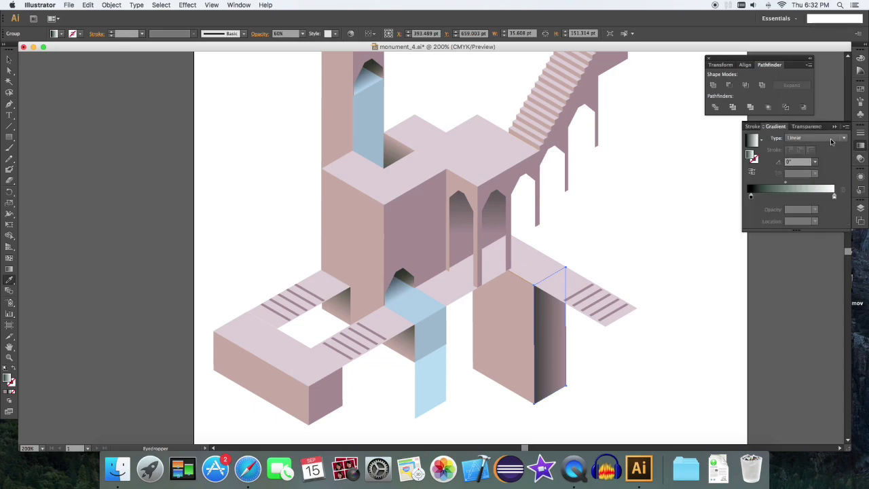
pyautogui.click(831, 142)
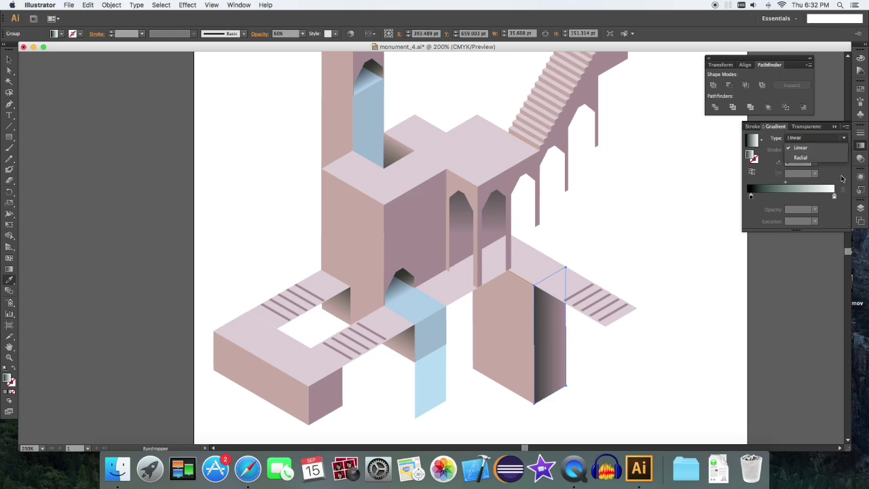
pyautogui.click(842, 178)
pyautogui.click(818, 163)
pyautogui.click(833, 234)
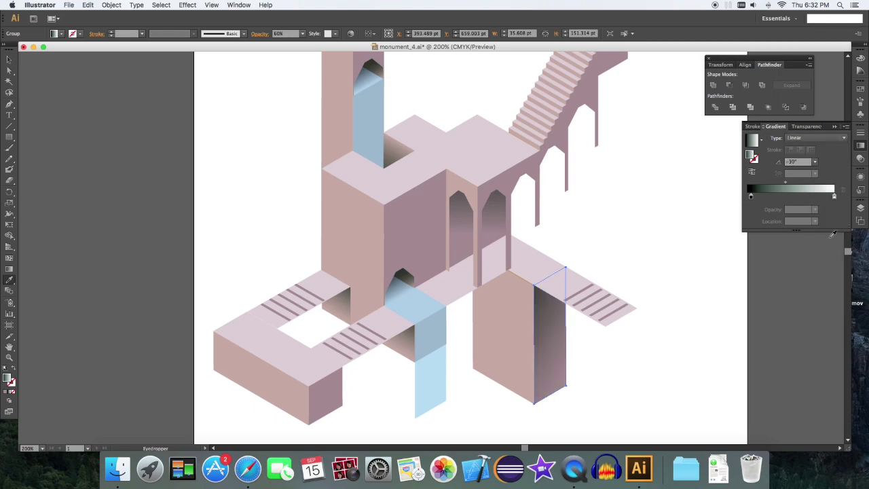
pyautogui.click(814, 161)
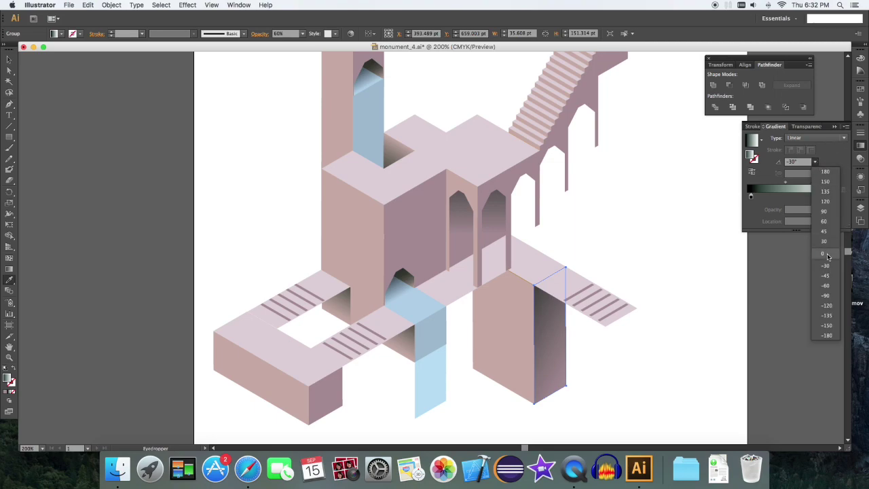
pyautogui.click(831, 302)
pyautogui.moveTo(750, 197); pyautogui.dragTo(797, 198)
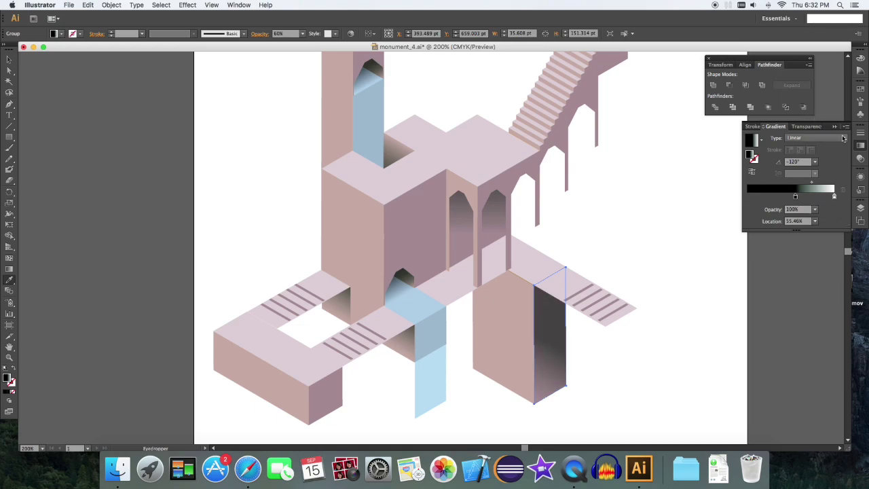
# - Compare gradient angles of -30°, -45° and -90° on the pillar's side face and set the angle to -60°
pyautogui.click(814, 161)
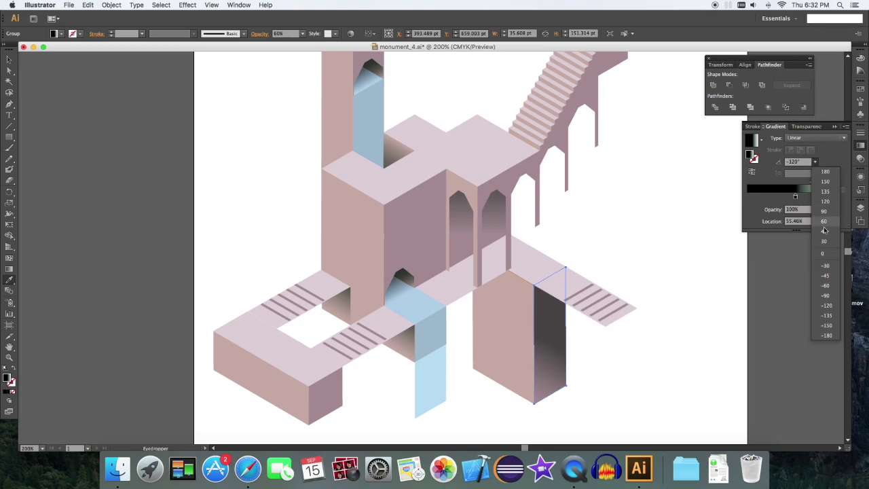
pyautogui.click(831, 265)
pyautogui.click(815, 161)
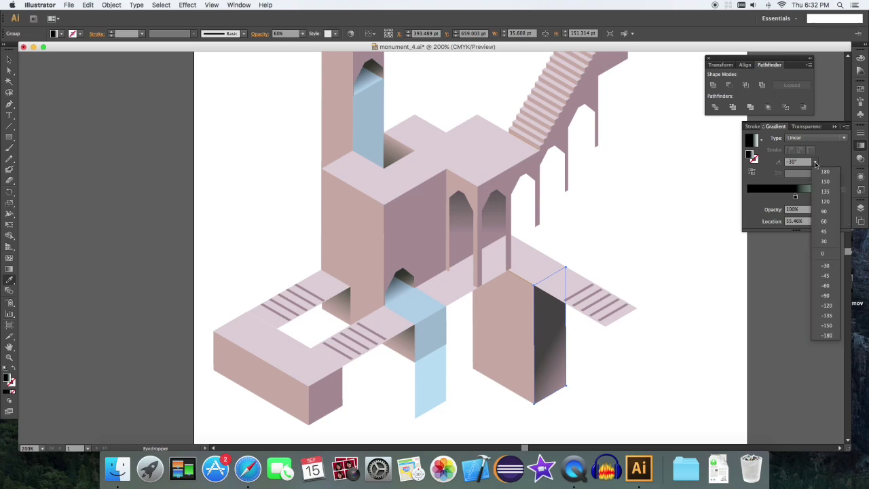
pyautogui.click(832, 275)
pyautogui.click(815, 162)
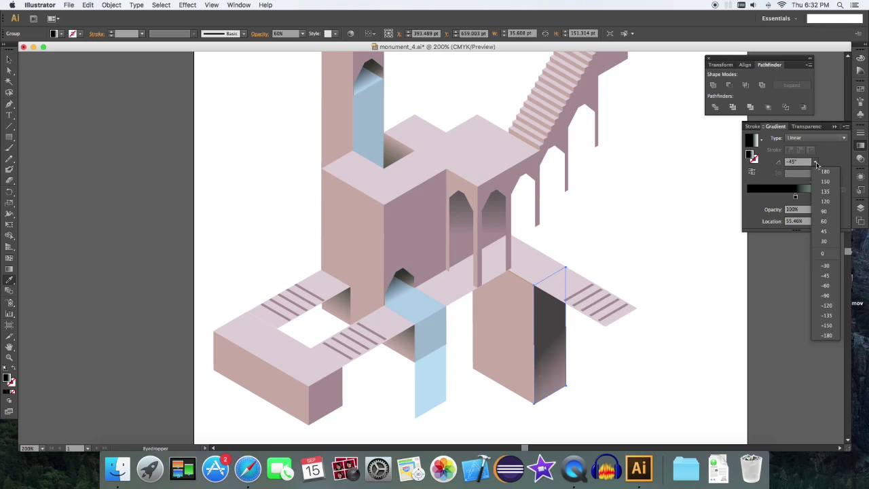
pyautogui.click(831, 289)
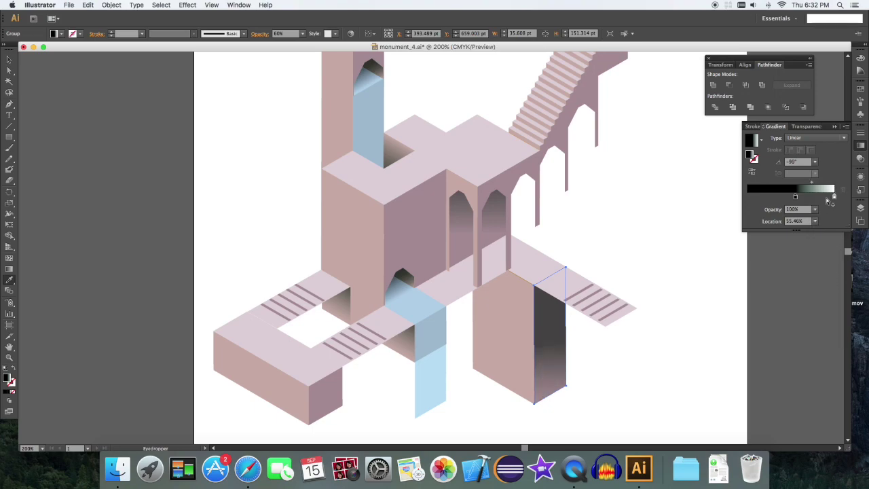
pyautogui.click(814, 161)
pyautogui.click(831, 285)
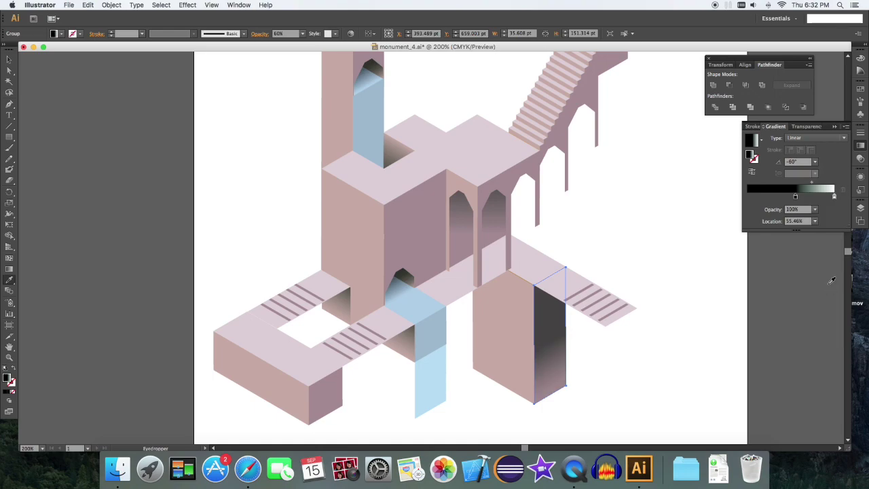
# - Give the side face's gradient black stops at both ends and two white inner stops, the first at 32.88%
pyautogui.moveTo(797, 198); pyautogui.dragTo(748, 198)
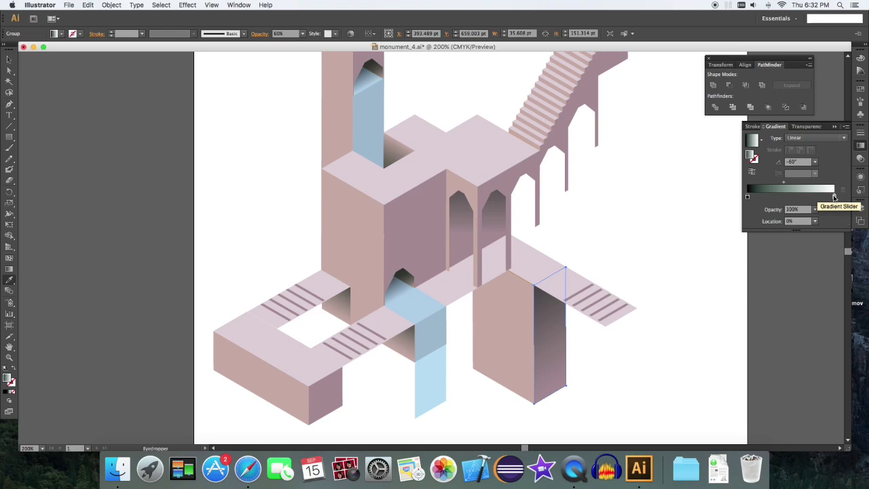
pyautogui.moveTo(833, 197)
pyautogui.mouseDown()
pyautogui.moveTo(788, 198)
pyautogui.moveTo(845, 201)
pyautogui.mouseUp()
pyautogui.moveTo(788, 198)
pyautogui.mouseDown()
pyautogui.moveTo(768, 198)
pyautogui.moveTo(813, 198)
pyautogui.mouseUp()
pyautogui.click(769, 198)
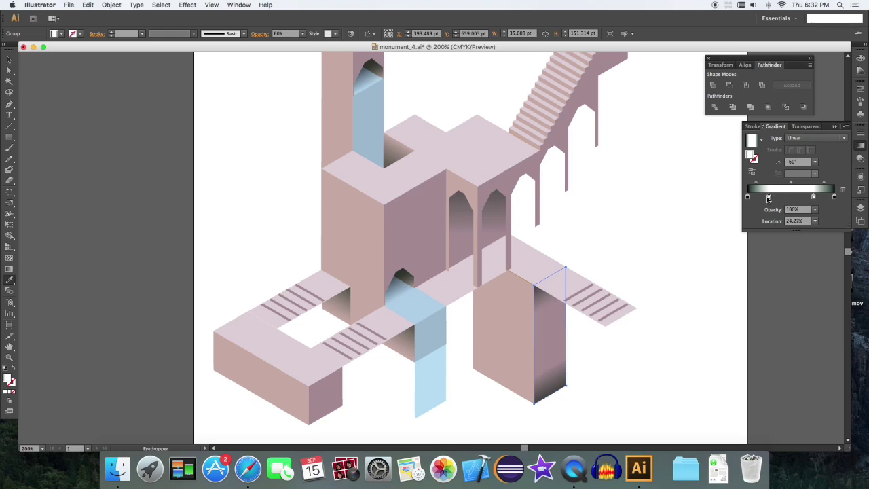
pyautogui.moveTo(769, 197); pyautogui.dragTo(777, 198)
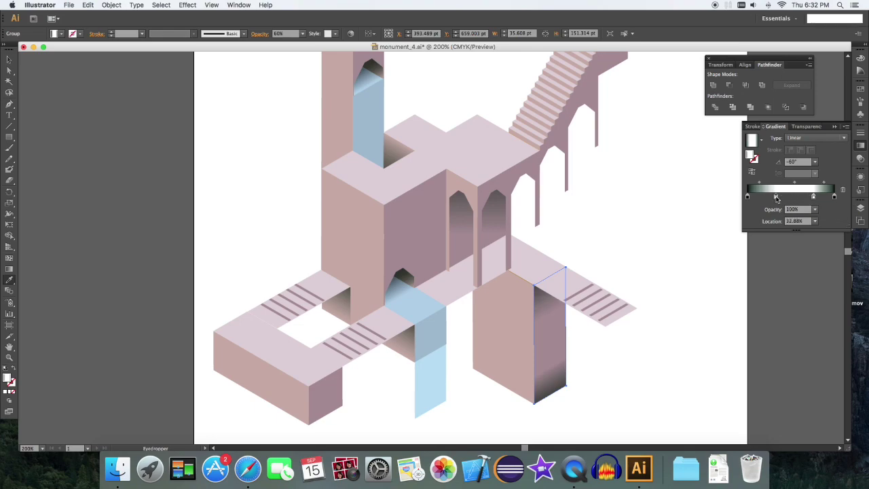
pyautogui.click(824, 183)
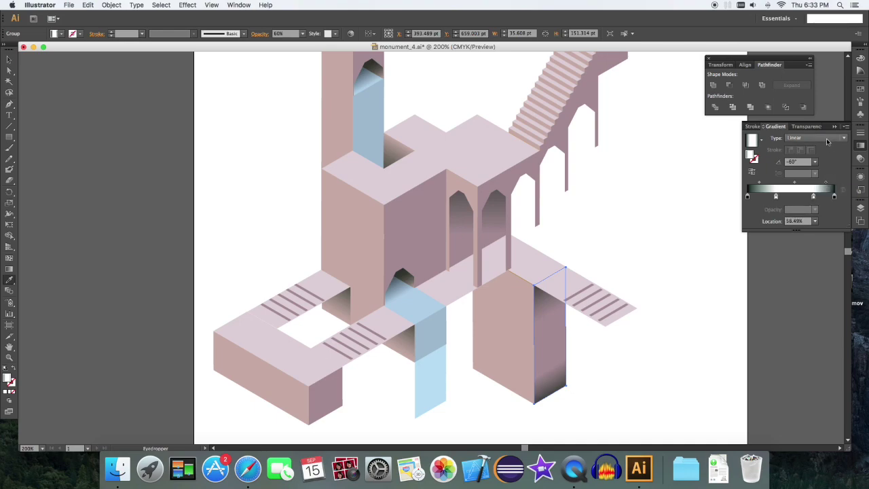
# - Set the opacity of the pillar's side-face gradient to 40% and deselect it
pyautogui.click(807, 126)
pyautogui.click(844, 138)
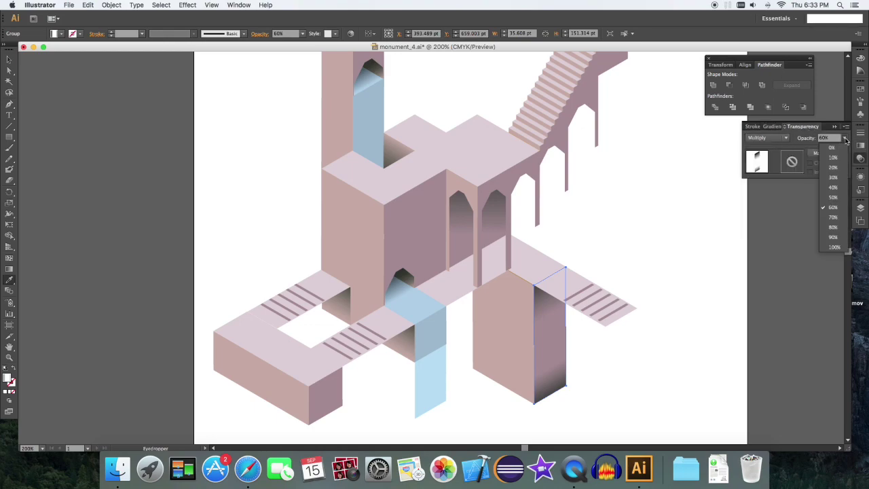
pyautogui.click(837, 187)
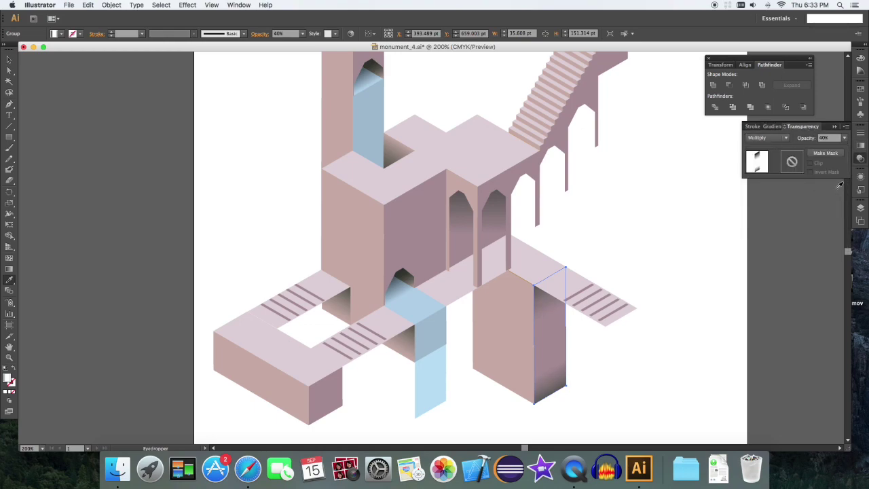
pyautogui.press('v')
pyautogui.click(713, 249)
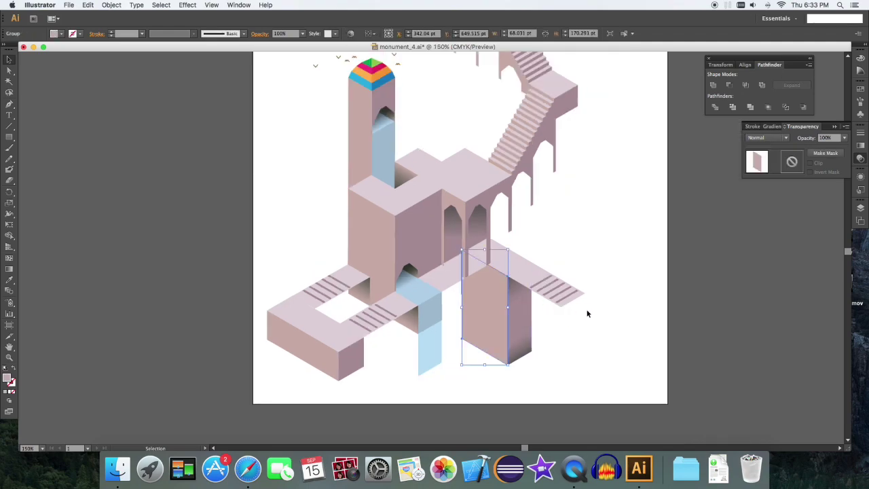
# - Apply the walkway underside gradient beside the waterfall to the pillar's front face, with a 60° angle and the black stop at 0%
pyautogui.press('i')
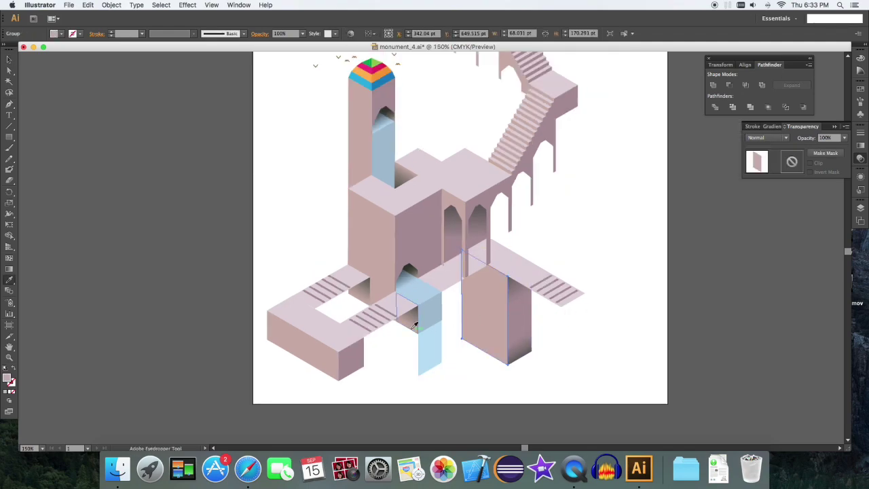
pyautogui.click(413, 322)
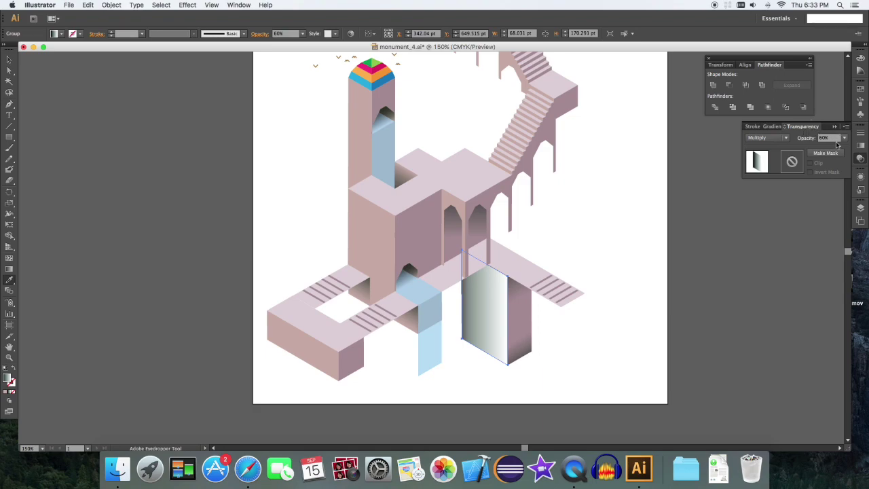
pyautogui.click(860, 144)
pyautogui.click(815, 162)
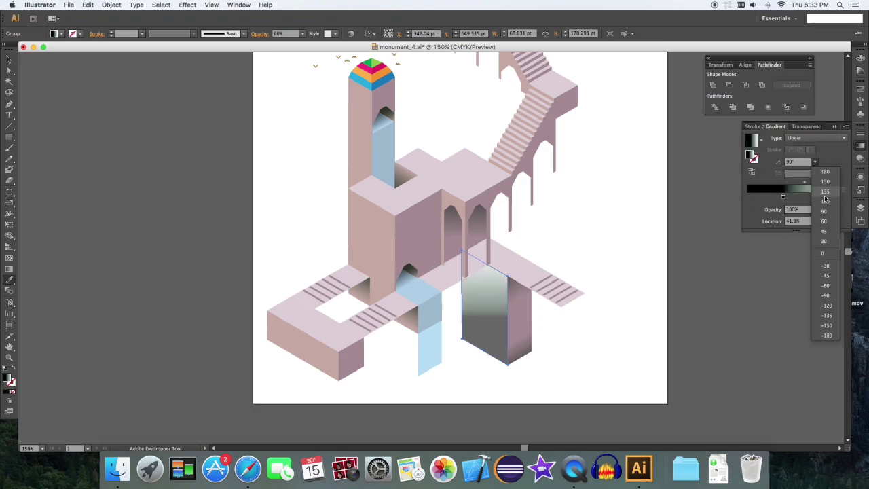
pyautogui.click(824, 222)
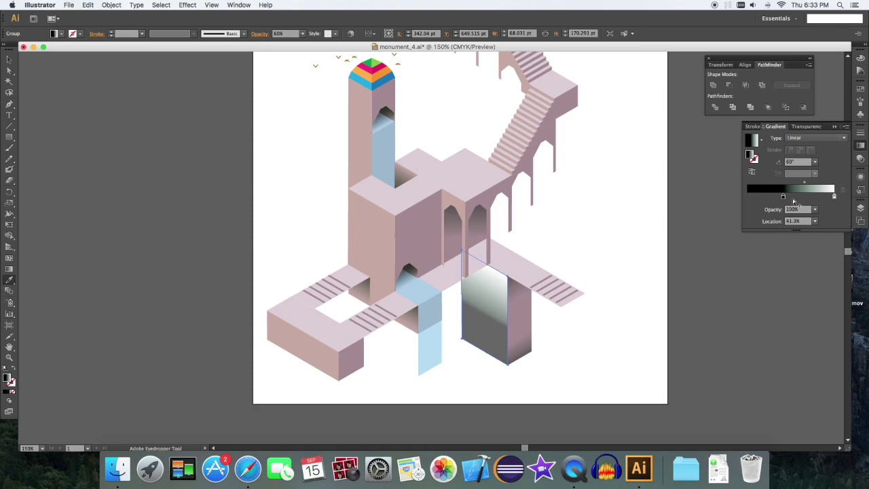
pyautogui.moveTo(783, 197); pyautogui.dragTo(747, 198)
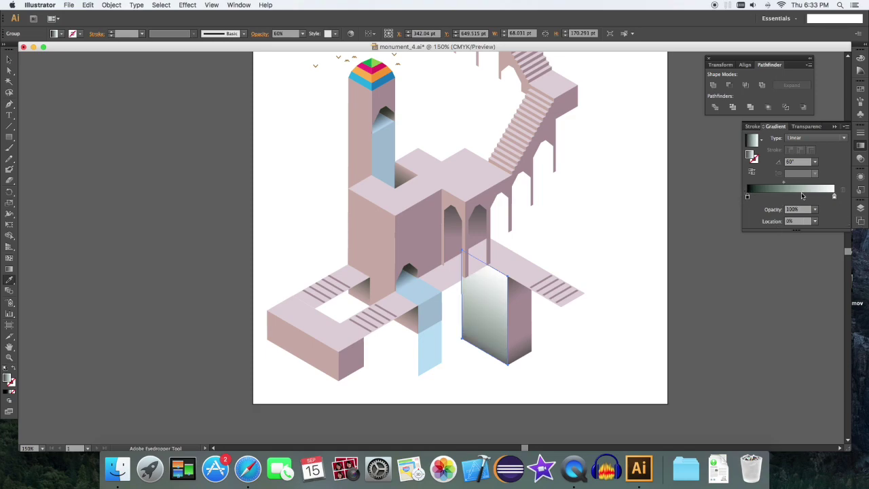
# - Check what lies behind the pillar's gradient front face by moving it away, and undo the move
pyautogui.click(807, 127)
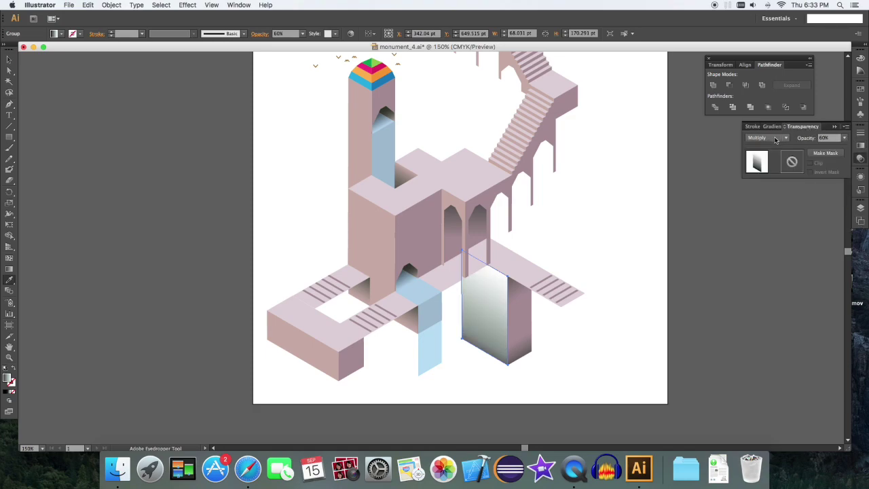
pyautogui.press('v')
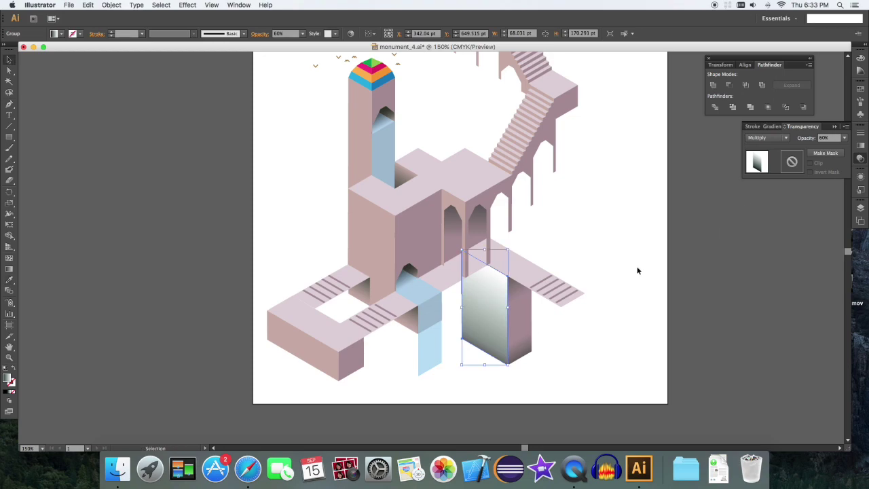
pyautogui.click(630, 279)
pyautogui.moveTo(493, 306); pyautogui.dragTo(476, 364)
pyautogui.press('super+z')
# - Place a copy of the pillar's front face, colored with the main block's solid front-wall pink, behind the gradient face
pyautogui.click(599, 324)
pyautogui.click(485, 318)
pyautogui.press('i')
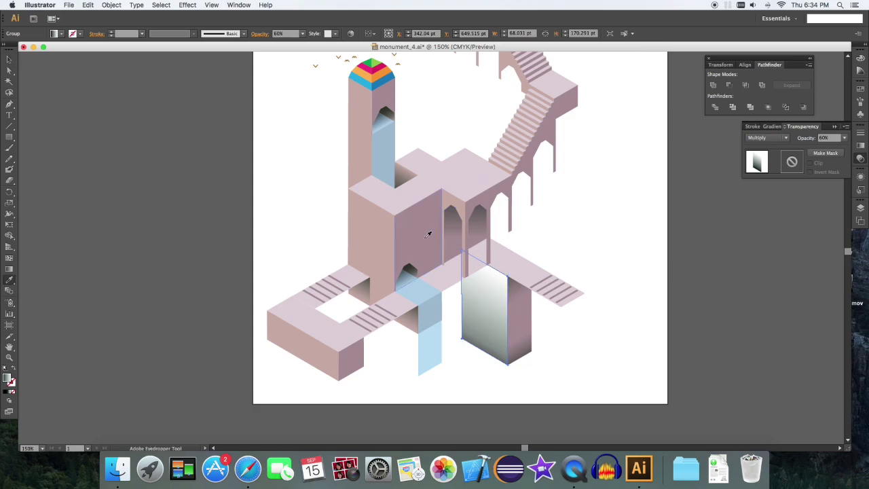
pyautogui.click(368, 231)
pyautogui.press('v')
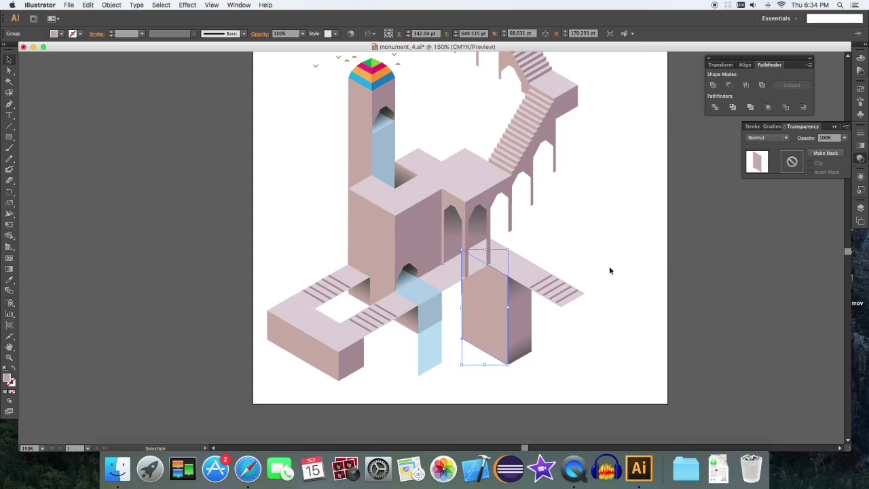
pyautogui.click(610, 265)
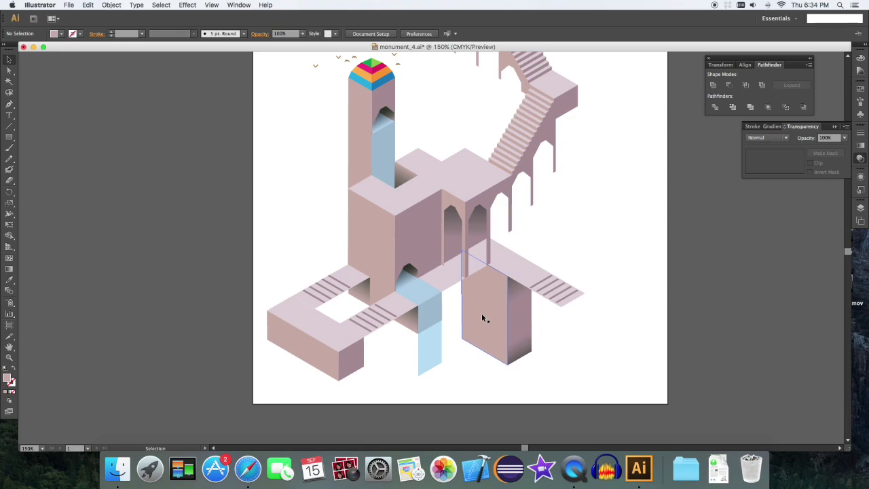
pyautogui.press('super+z')
pyautogui.click(660, 270)
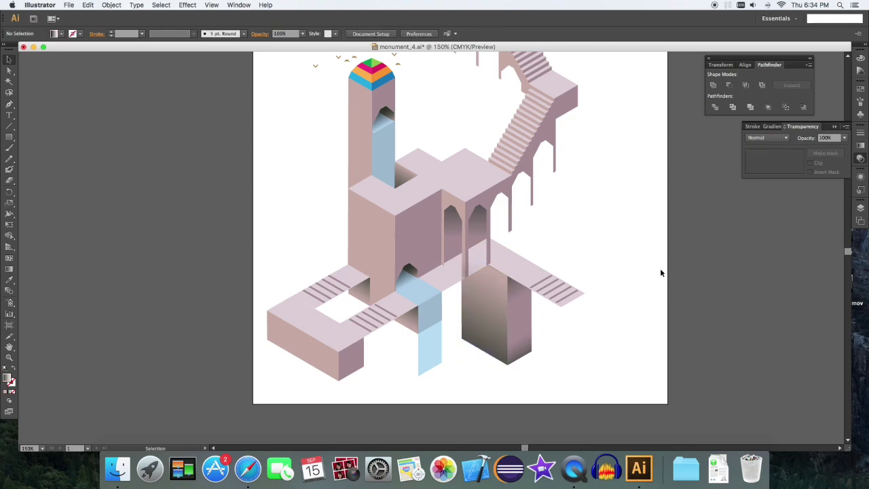
# - Set the opacity of the gradient on the pillar's front face to 40%
pyautogui.click(475, 319)
pyautogui.click(860, 145)
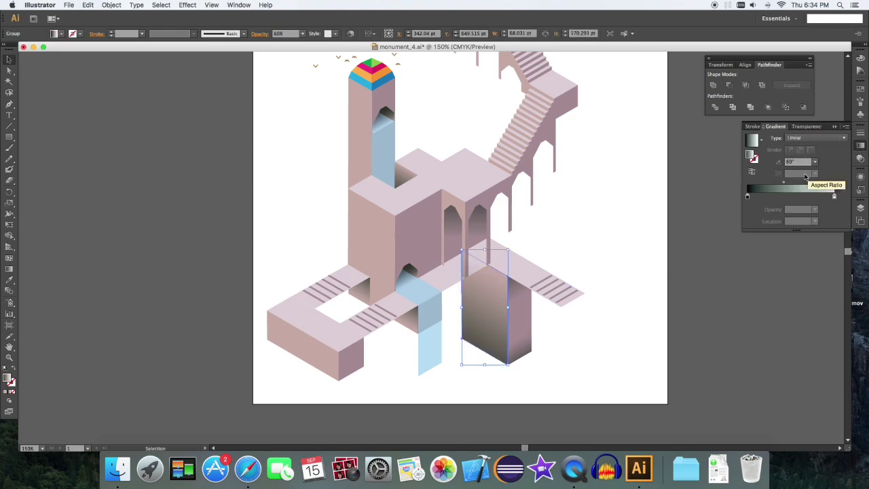
pyautogui.click(814, 126)
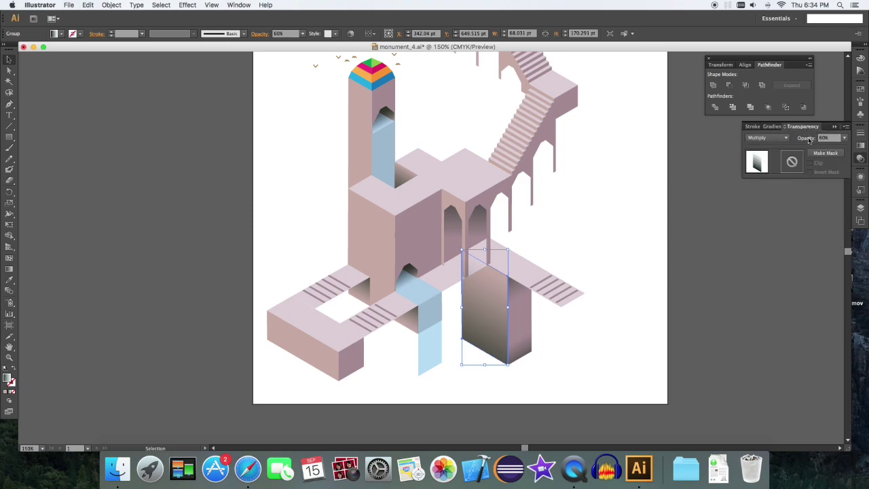
pyautogui.click(844, 138)
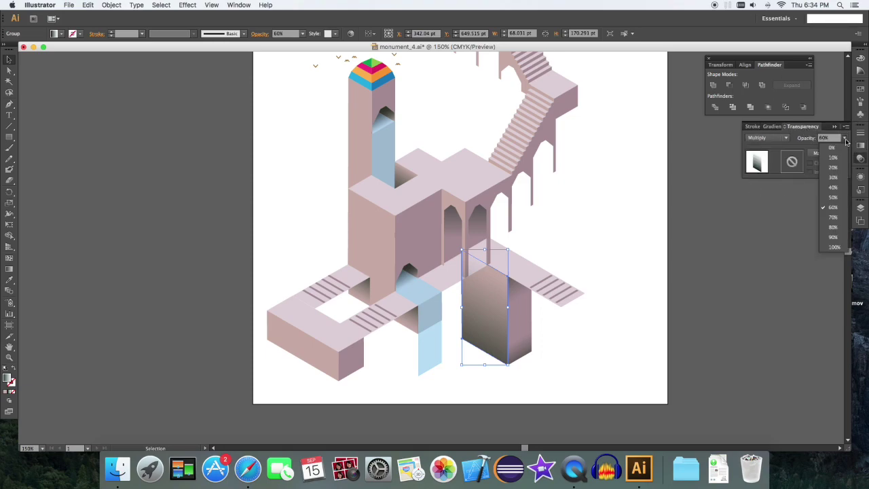
pyautogui.click(833, 192)
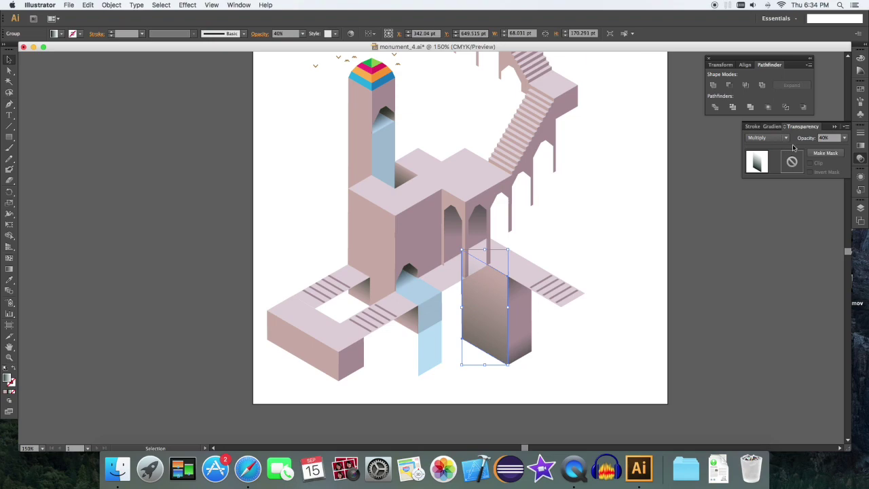
# - Move the front face gradient's midpoint to 16.7% and its white stop to 41.49%, and deselect the face
pyautogui.click(860, 145)
pyautogui.moveTo(784, 183); pyautogui.dragTo(761, 184)
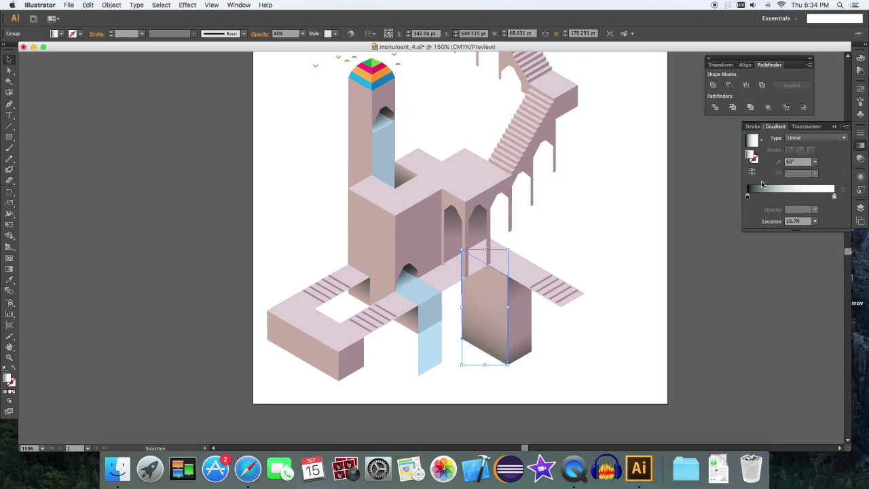
pyautogui.moveTo(762, 184); pyautogui.dragTo(762, 184)
pyautogui.moveTo(835, 197); pyautogui.dragTo(784, 197)
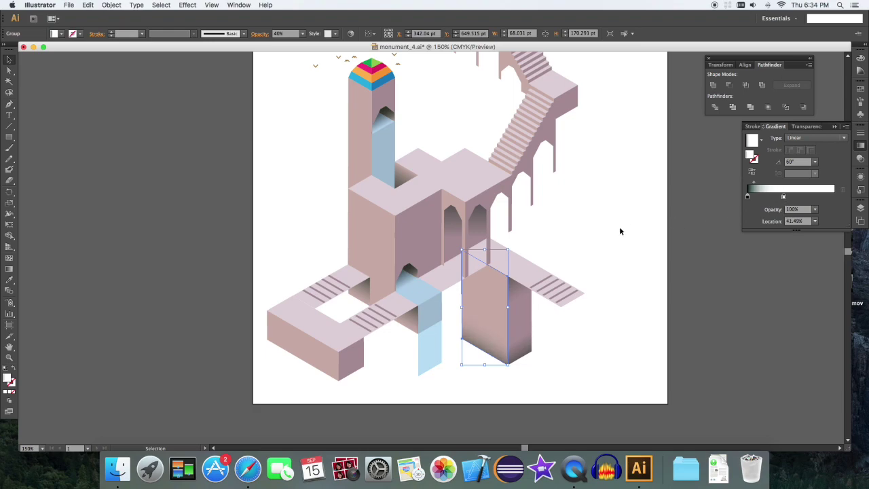
pyautogui.click(654, 230)
pyautogui.press('super+equal')
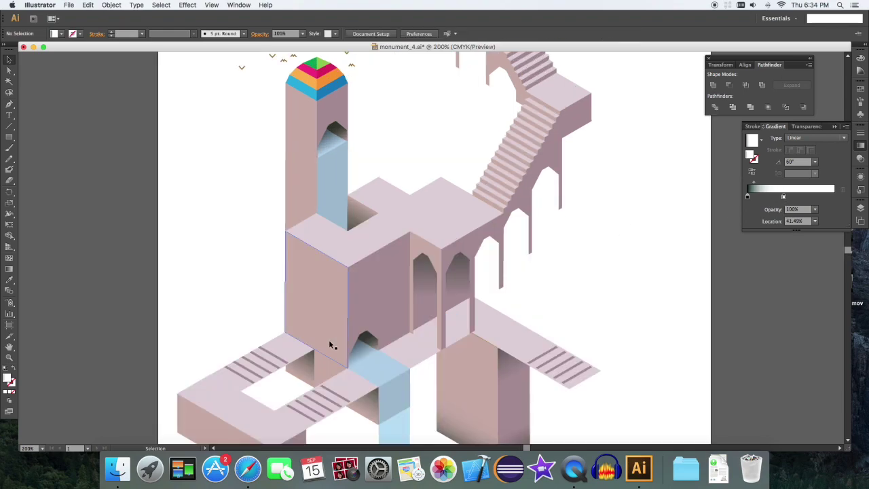
# - Place a copy of the walkway underside's gradient shape on the pillar's front face beneath the walkway and extend its outer side to the pillar's edge
pyautogui.click(304, 366)
pyautogui.moveTo(305, 366); pyautogui.dragTo(461, 349)
pyautogui.press('a')
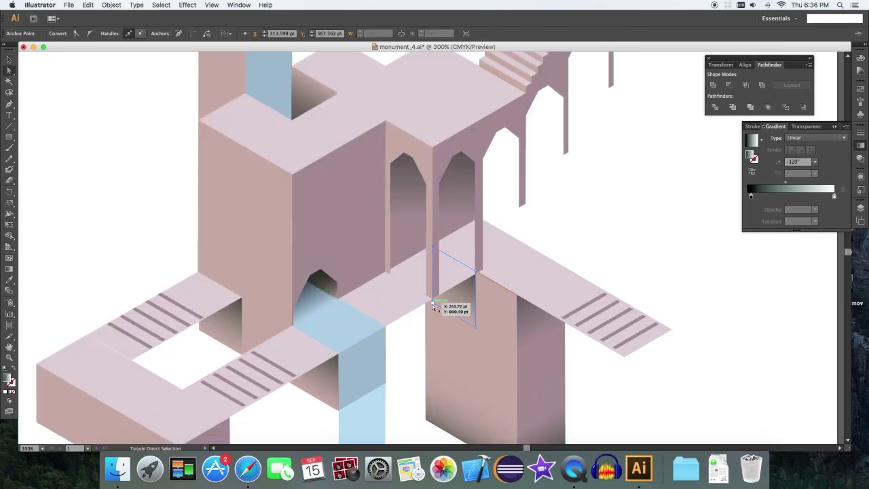
pyautogui.keyDown('shift'); pyautogui.click(433, 305); pyautogui.keyUp('shift')
pyautogui.moveTo(433, 304); pyautogui.dragTo(427, 303)
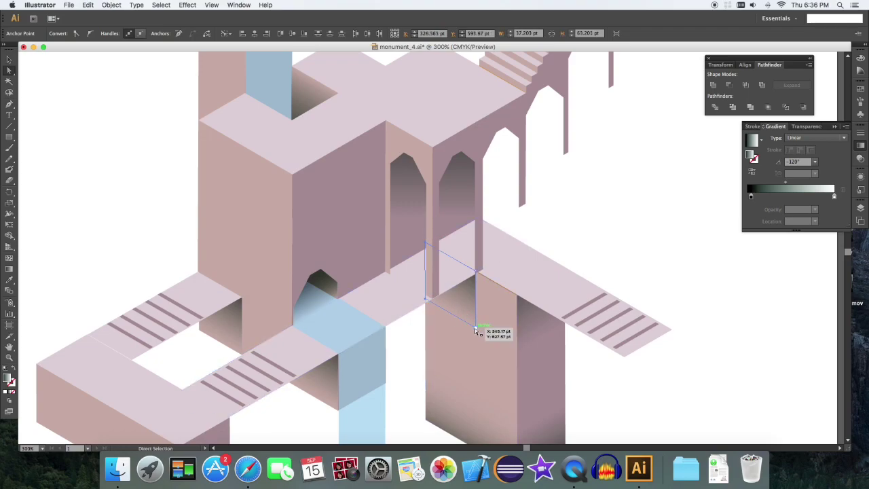
pyautogui.click(426, 303)
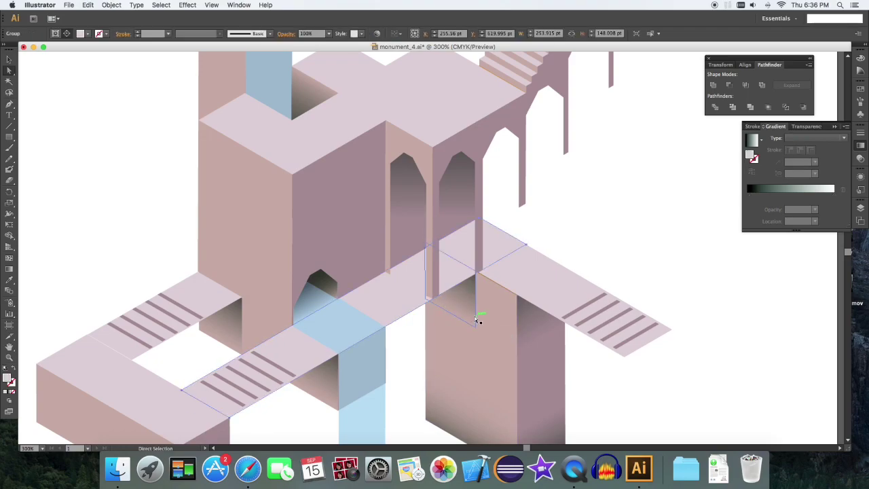
pyautogui.click(432, 304)
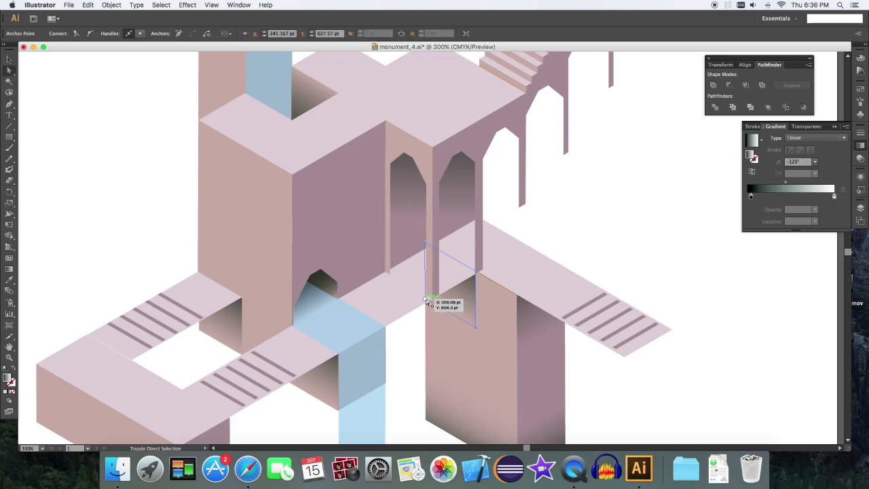
# - Stretch the copied gradient shape's lower edge down to the pillar's base, about 152 pt tall overall, and deselect it
pyautogui.keyDown('shift'); pyautogui.click(539, 353); pyautogui.keyUp('shift')
pyautogui.hotkey('shift', 'Down')
pyautogui.hotkey('shift', 'Down')
pyautogui.hotkey('shift', 'Down')
pyautogui.hotkey('shift', 'Down')
pyautogui.hotkey('shift', 'Down')
pyautogui.hotkey('shift', 'Down')
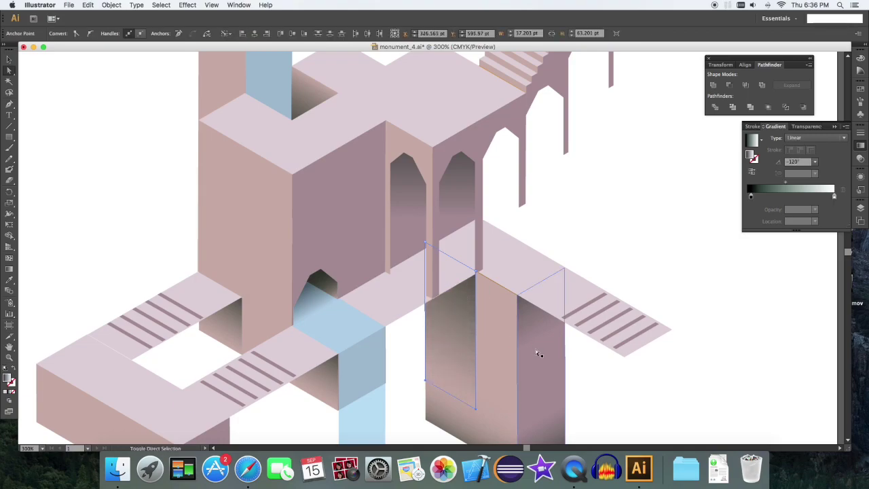
pyautogui.press('super+minus')
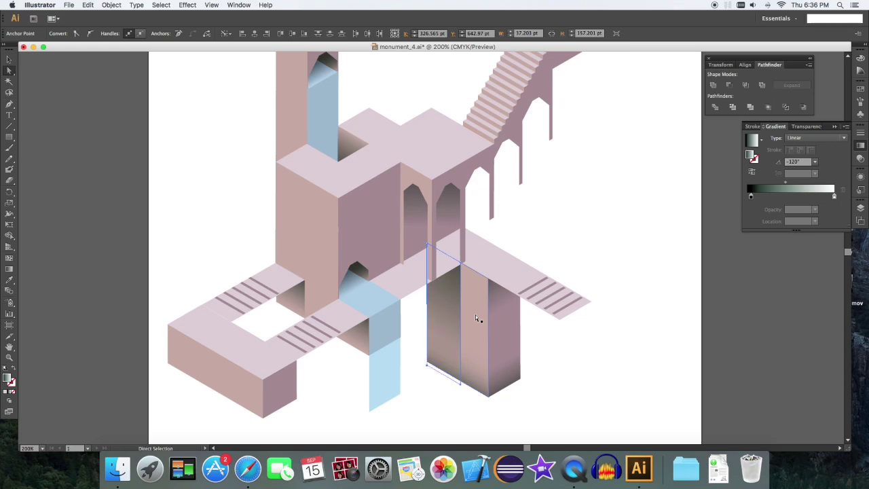
pyautogui.click(602, 238)
# - Set the opacity of the stretched gradient shape on the pillar's front face to 40% and deselect it
pyautogui.click(442, 316)
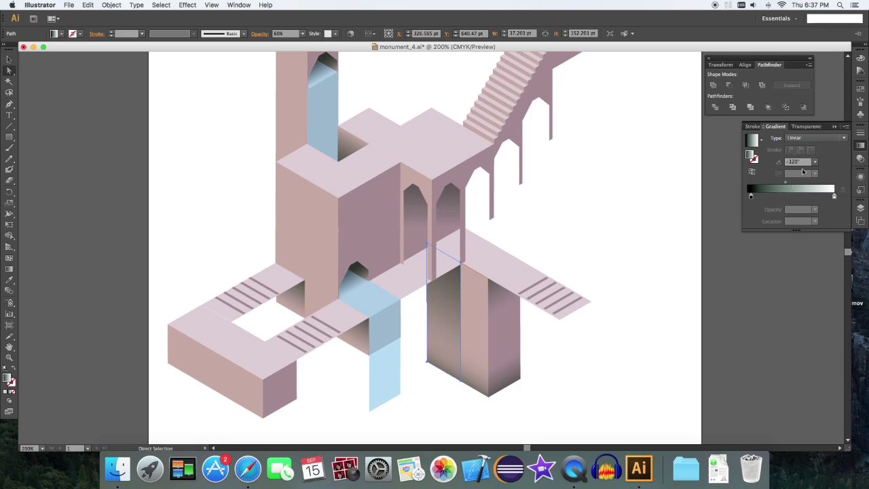
pyautogui.click(804, 126)
pyautogui.click(841, 139)
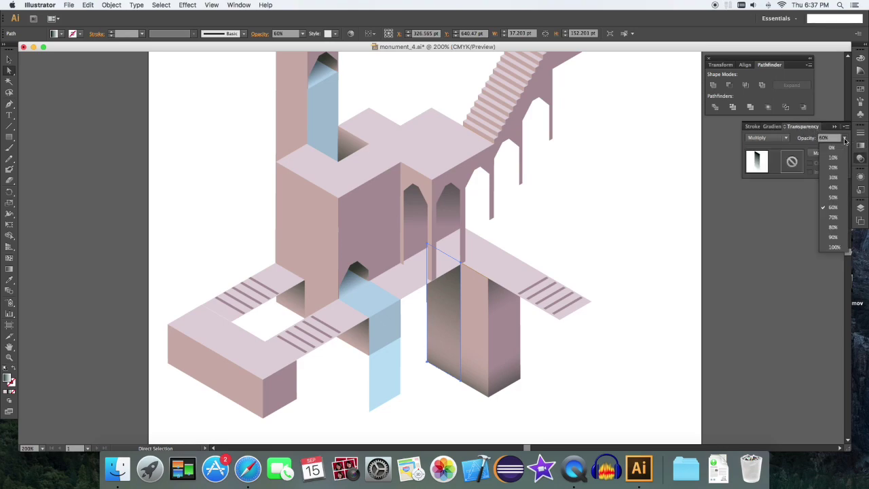
pyautogui.click(837, 188)
pyautogui.press('v')
pyautogui.click(685, 218)
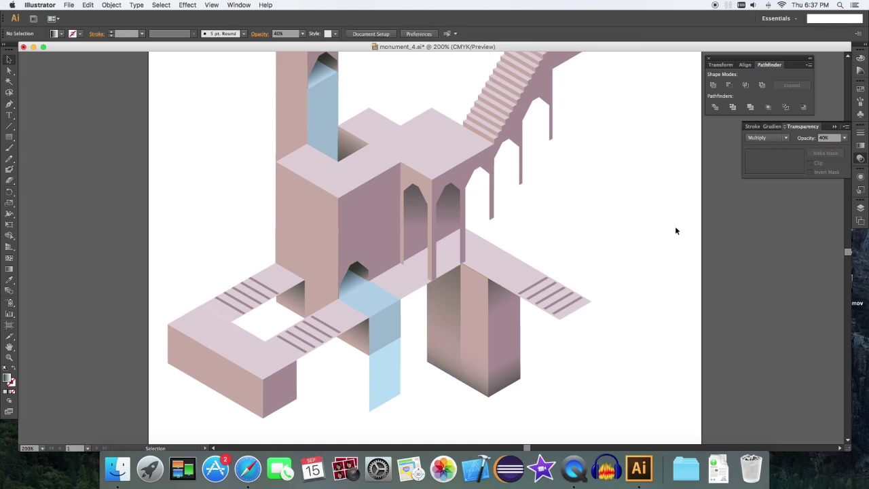
# - Move the midpoint of the pillar's stretched gradient shape to 21.19% and deselect the shape
pyautogui.click(454, 302)
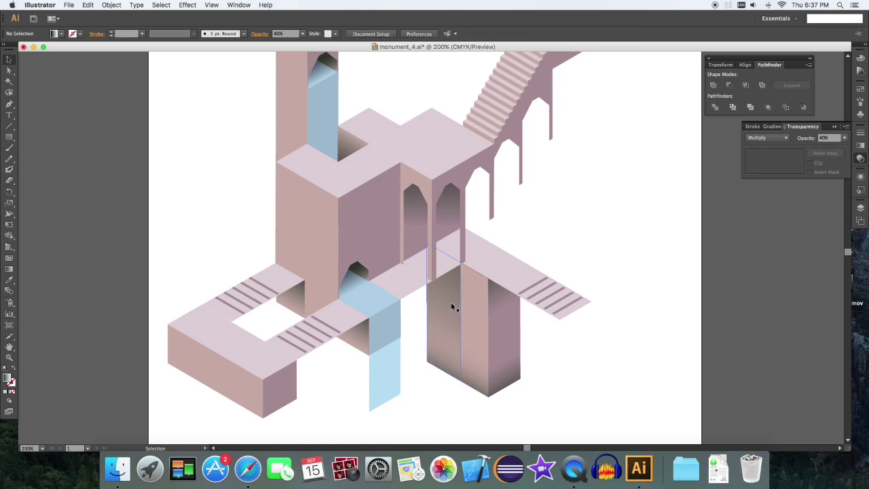
pyautogui.click(775, 127)
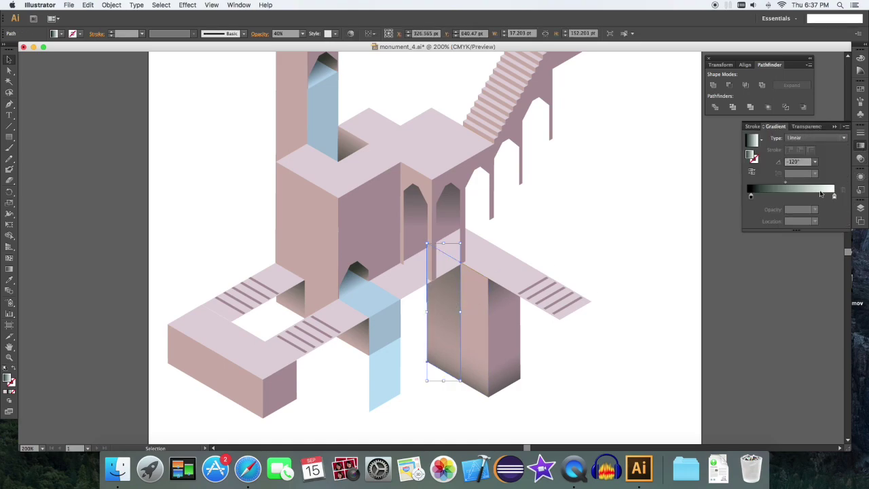
pyautogui.moveTo(786, 184); pyautogui.dragTo(768, 185)
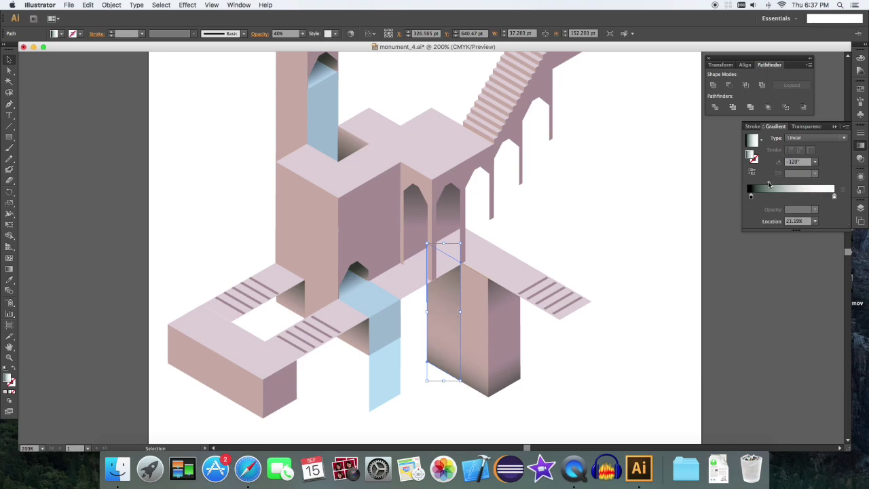
pyautogui.click(650, 211)
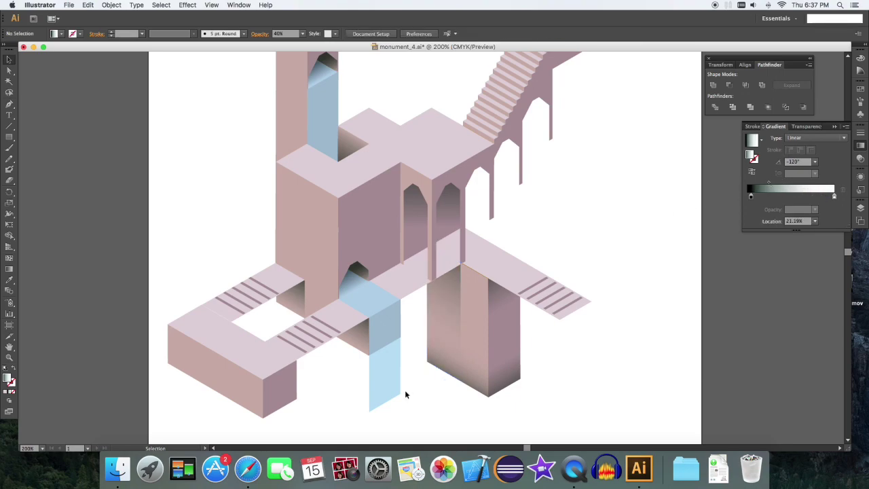
# - Cut the lower waterfall and extend the walkway's purple side face behind it until it meets the pillar
pyautogui.click(388, 373)
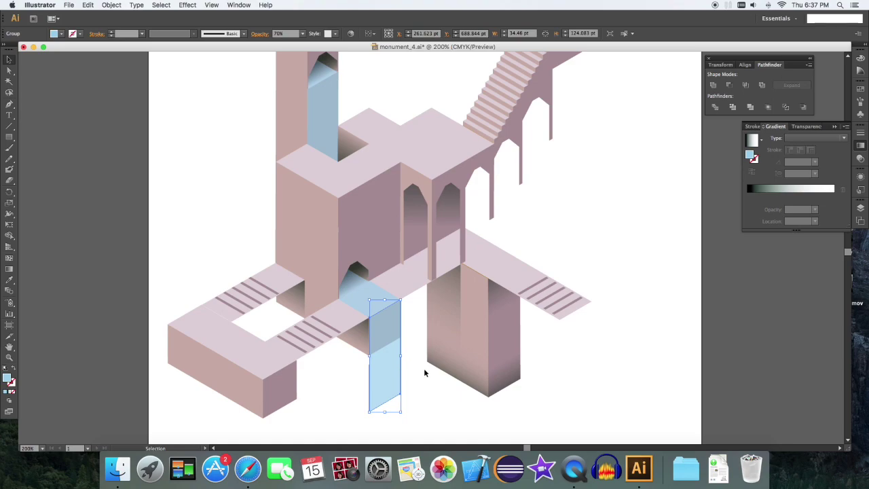
pyautogui.press('Delete')
pyautogui.click(394, 336)
pyautogui.press('a')
pyautogui.click(400, 301)
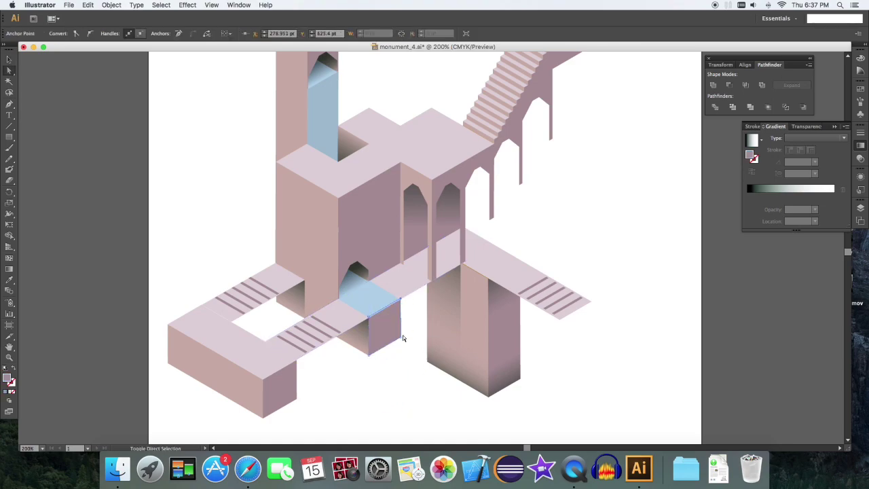
pyautogui.moveTo(403, 341); pyautogui.dragTo(461, 306)
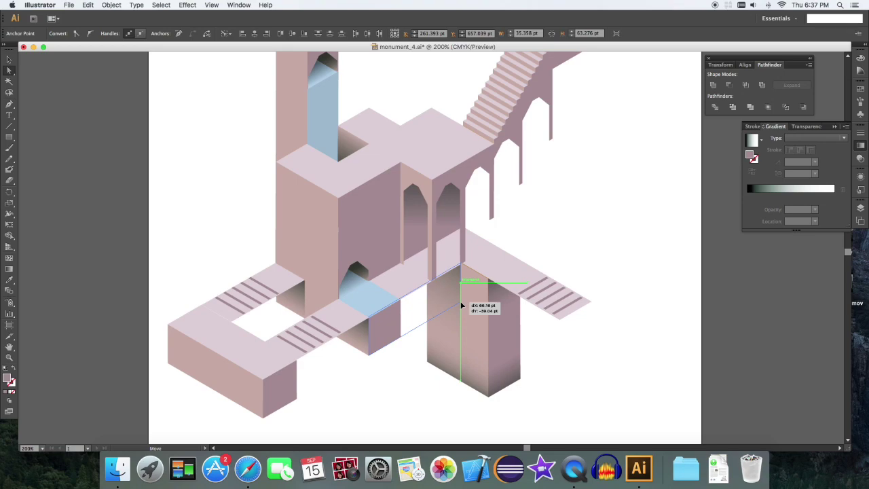
pyautogui.moveTo(462, 305); pyautogui.dragTo(461, 306)
# - Paste the lower waterfall back in front of the extended side face and deselect it
pyautogui.press('v')
pyautogui.click(639, 274)
pyautogui.press('super+f')
pyautogui.click(636, 270)
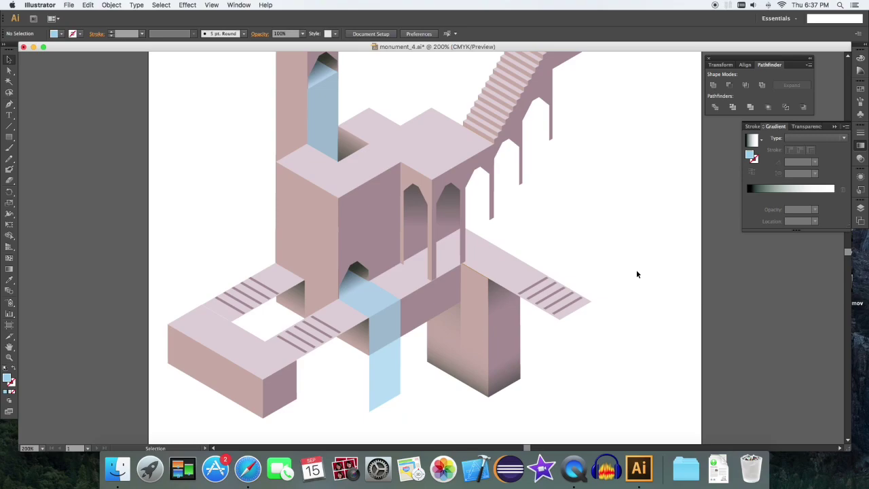
# - Switch to Safari to examine the Monument Valley reference artwork's shading, and return to Illustrator
pyautogui.press('super+Tab')
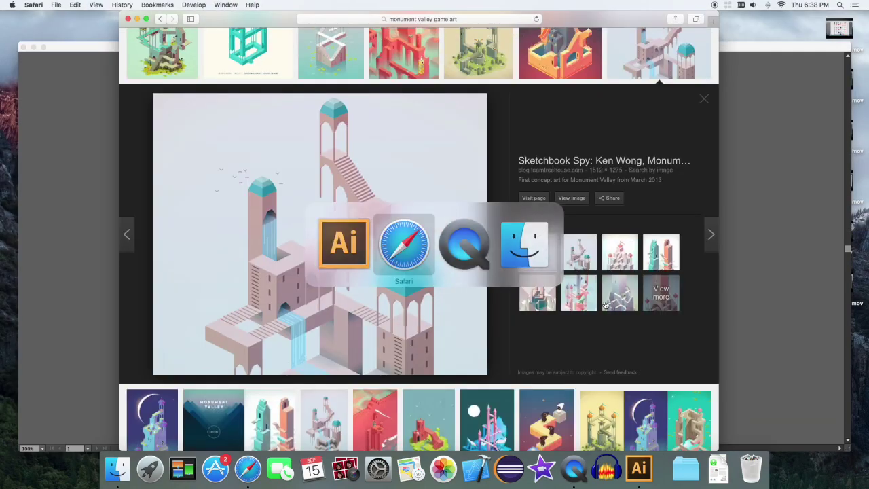
pyautogui.scroll(5, 458, 226)
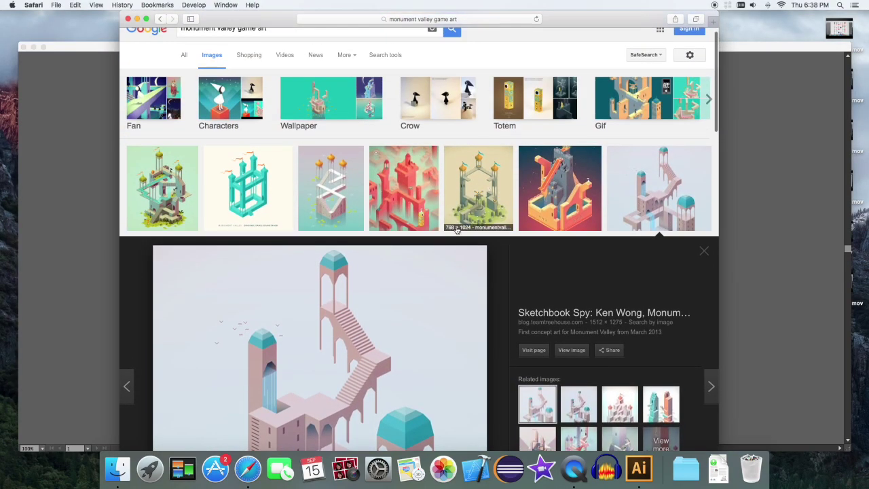
pyautogui.scroll(-8, 454, 265)
pyautogui.click(284, 296)
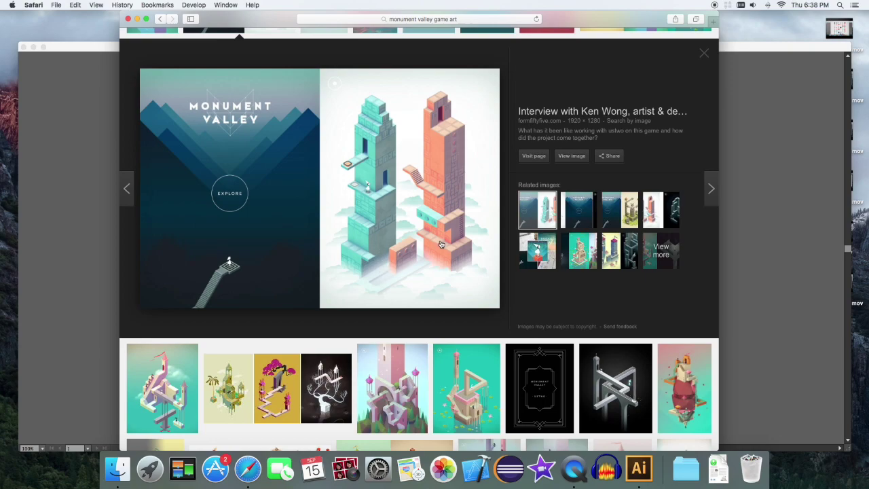
pyautogui.press('super+Tab')
pyautogui.press('super+Tab')
pyautogui.press('super+Tab')
pyautogui.press('super+Tab')
pyautogui.press('super+Tab')
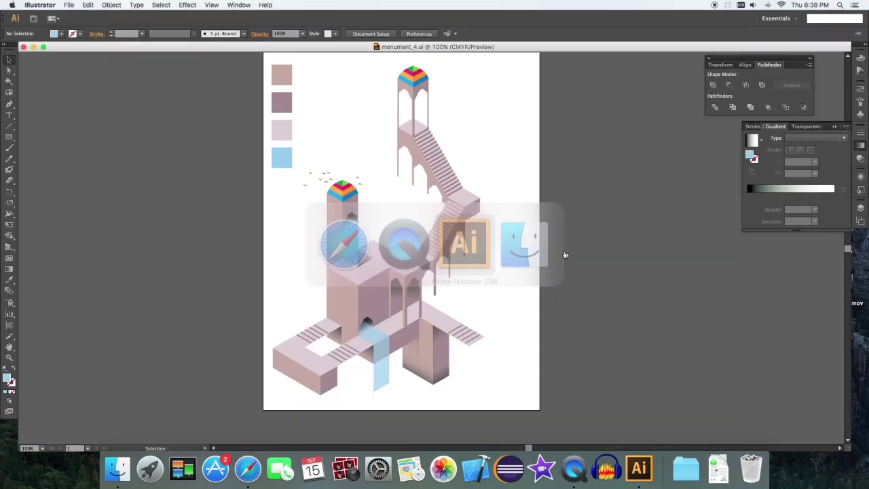
# - Single out the pink front face of the low corner block where the two stepped walkways meet, and place a copy directly in front
pyautogui.moveTo(525, 305); pyautogui.dragTo(613, 200)
pyautogui.press('super+equal')
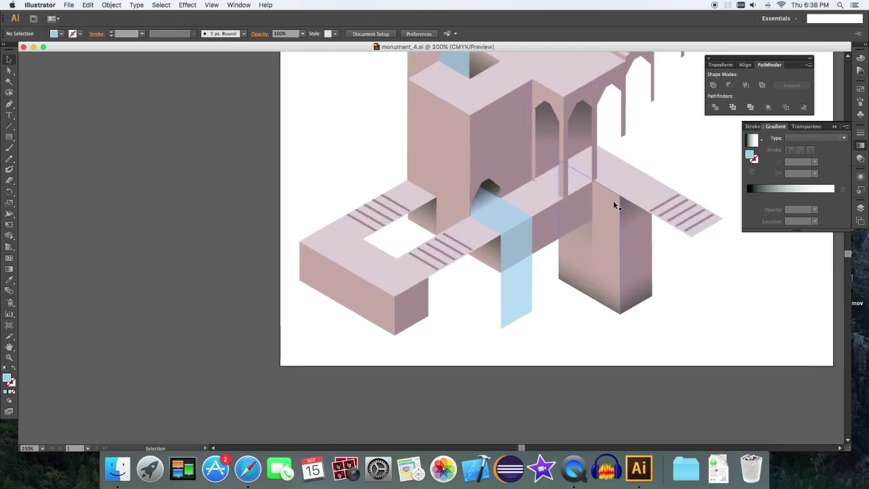
pyautogui.moveTo(541, 271); pyautogui.dragTo(534, 234)
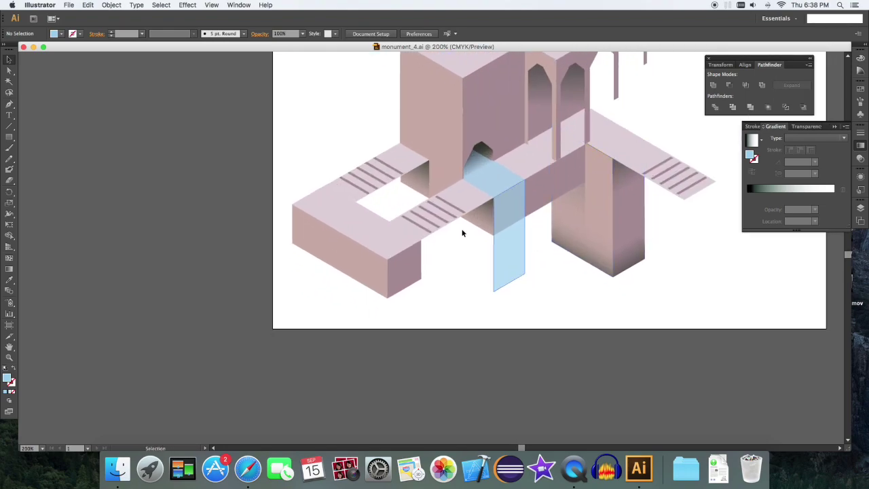
pyautogui.click(347, 257)
pyautogui.press('super+c')
pyautogui.press('super+f')
pyautogui.press('super+z')
pyautogui.press('super+shift+z')
pyautogui.press('super+z')
pyautogui.press('super+shift+z')
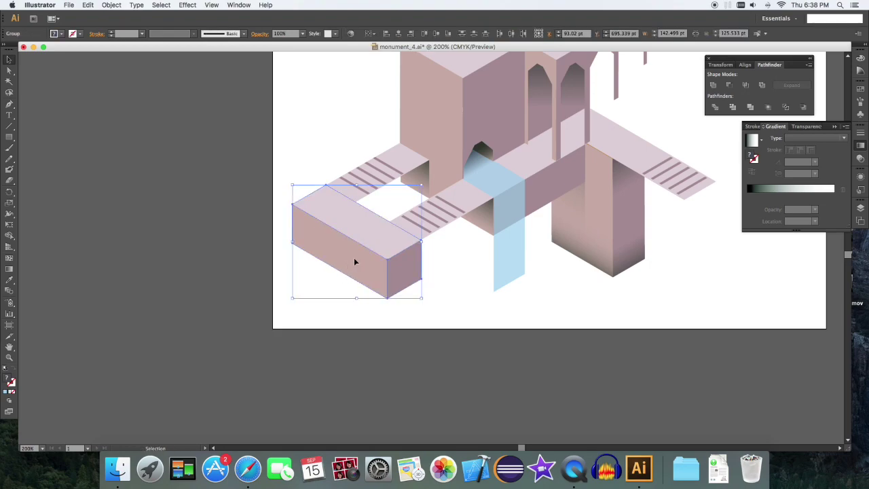
pyautogui.press('super+z')
pyautogui.press('super+shift+z')
pyautogui.press('super+z')
pyautogui.press('super+shift+z')
pyautogui.press('super+z')
pyautogui.press('super+shift+z')
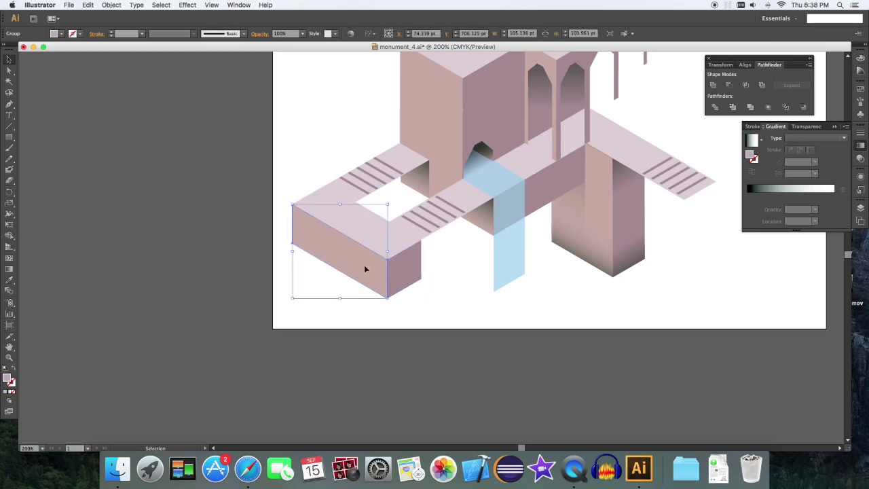
# - Fill the corner block's front face with the white-to-black linear gradient at an angle of -120°
pyautogui.click(860, 90)
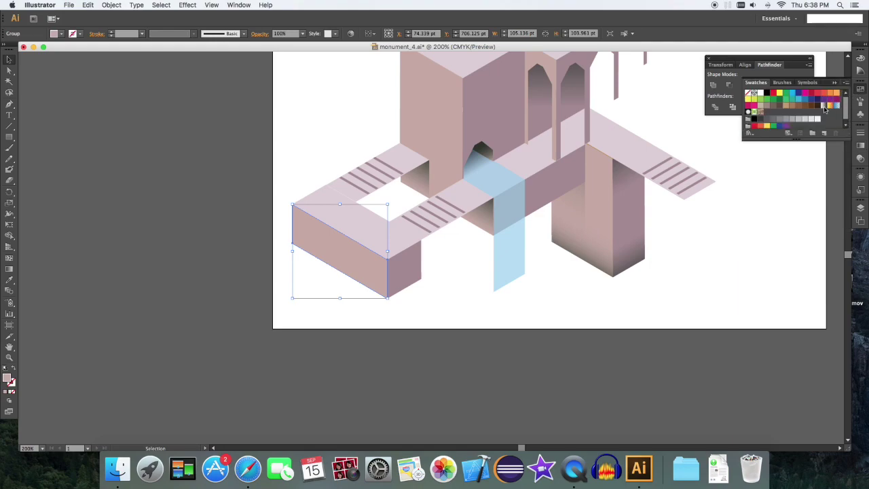
pyautogui.click(824, 108)
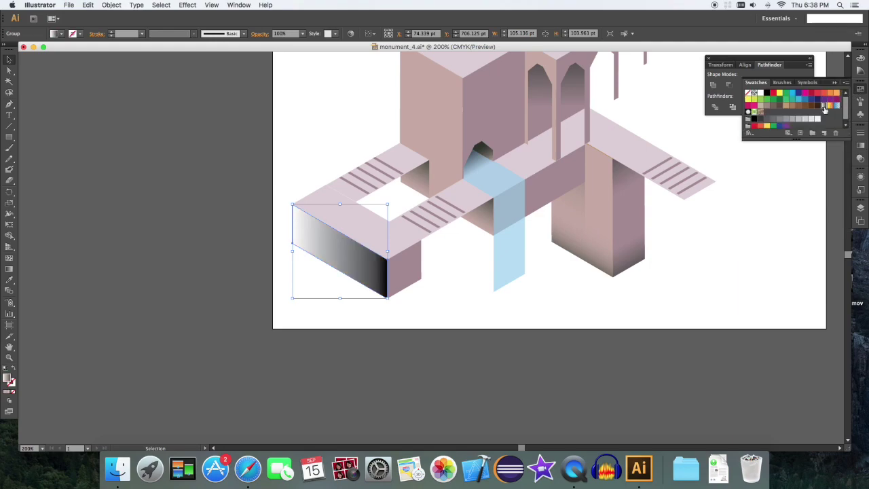
pyautogui.click(860, 146)
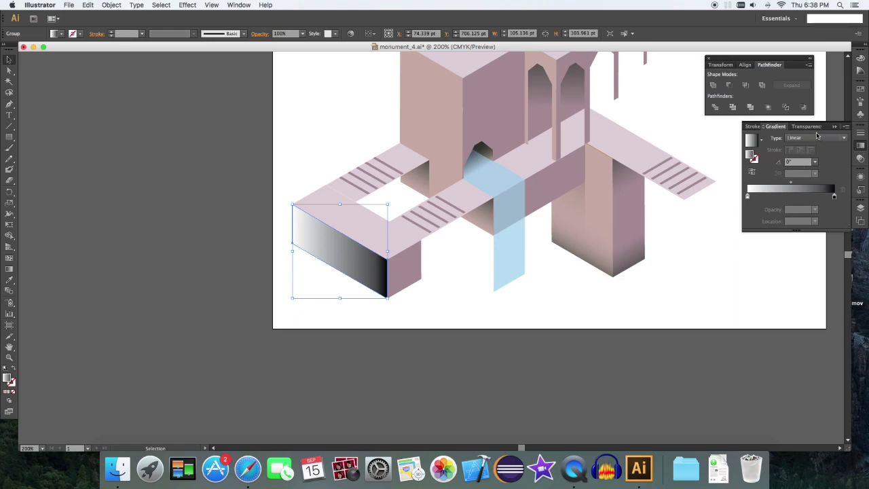
pyautogui.click(816, 161)
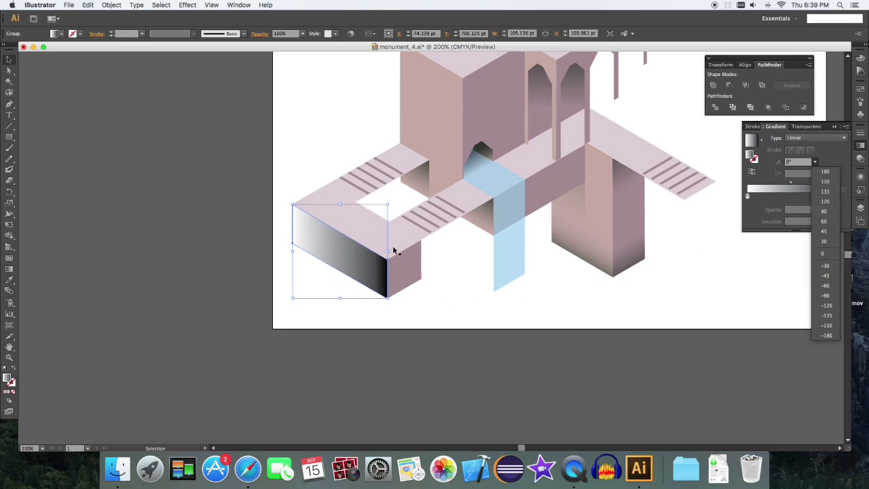
pyautogui.click(826, 267)
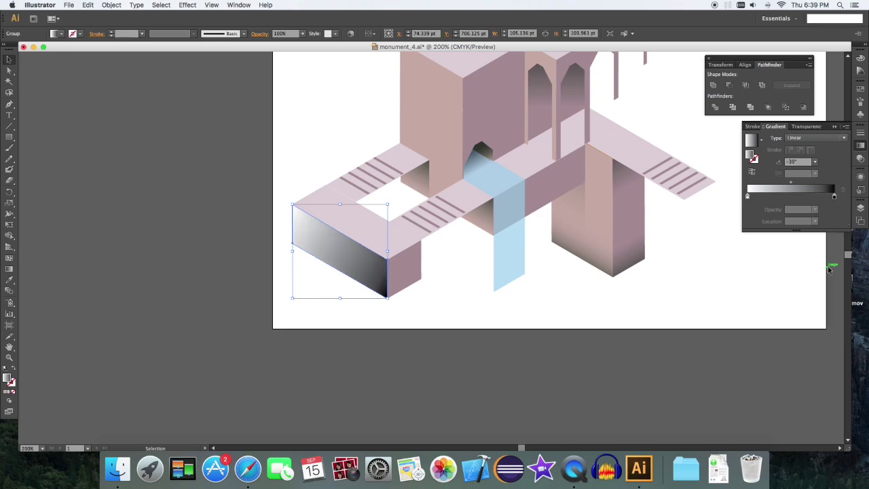
pyautogui.click(815, 162)
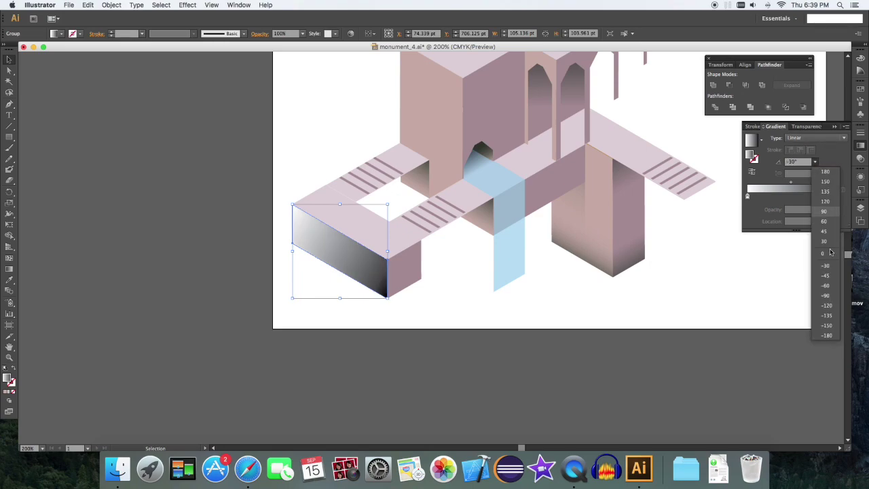
pyautogui.click(831, 306)
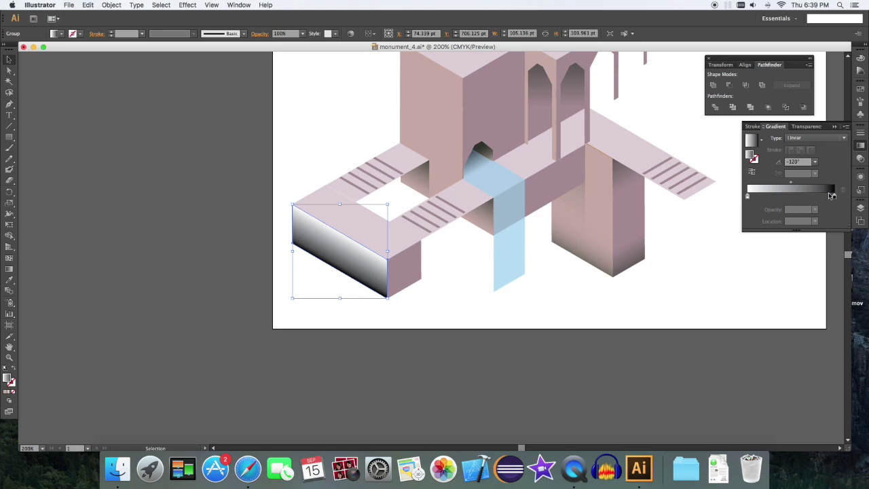
# - Reverse the corner block's gradient so black starts at the face's upper edge, with the black stop at 3.82% and the white stop at the end
pyautogui.moveTo(834, 198); pyautogui.dragTo(790, 197)
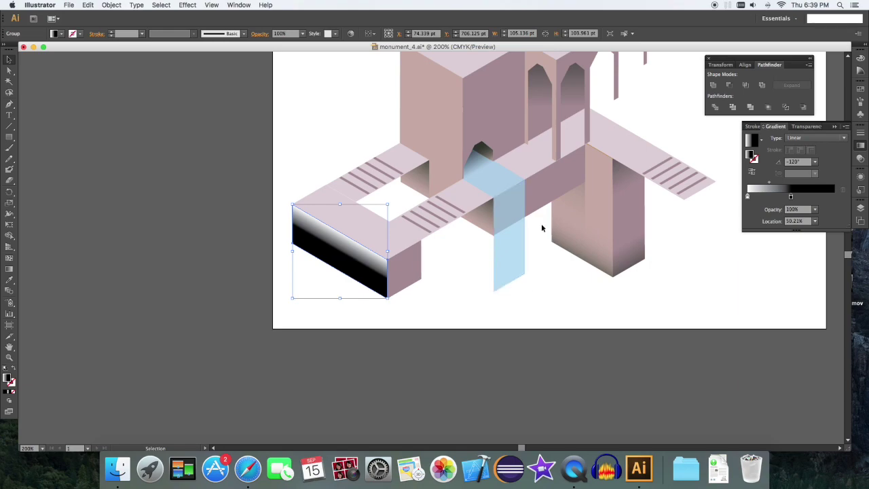
pyautogui.moveTo(794, 197); pyautogui.dragTo(827, 197)
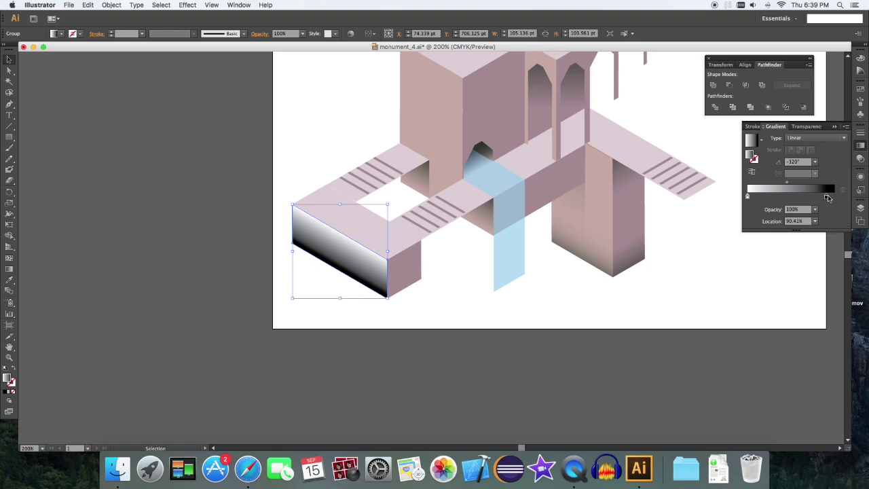
pyautogui.moveTo(827, 197)
pyautogui.mouseDown()
pyautogui.moveTo(772, 198)
pyautogui.moveTo(834, 197)
pyautogui.mouseUp()
pyautogui.moveTo(772, 197); pyautogui.dragTo(750, 197)
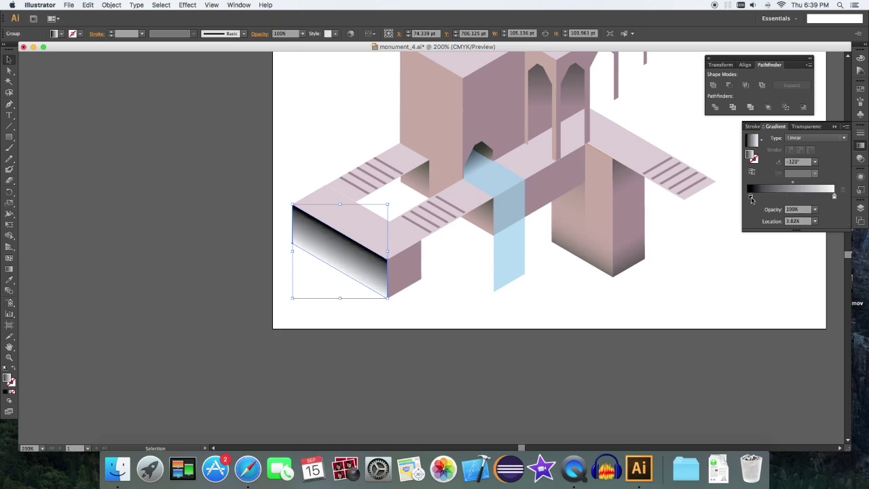
# - Recolour the front face gradient's black stop with the tower wall's pink, move that stop to 0%, and set the midpoint to 75.53%
pyautogui.press('i')
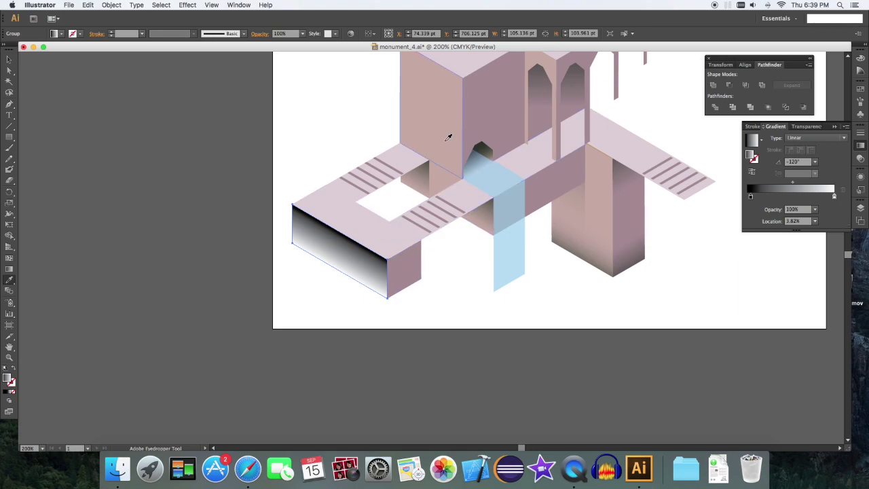
pyautogui.click(447, 138)
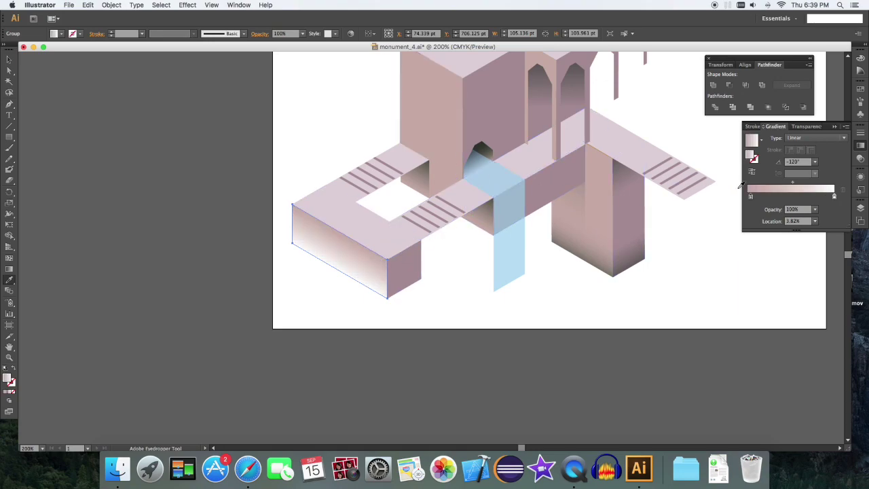
pyautogui.moveTo(750, 196); pyautogui.dragTo(746, 197)
pyautogui.moveTo(791, 185); pyautogui.dragTo(818, 185)
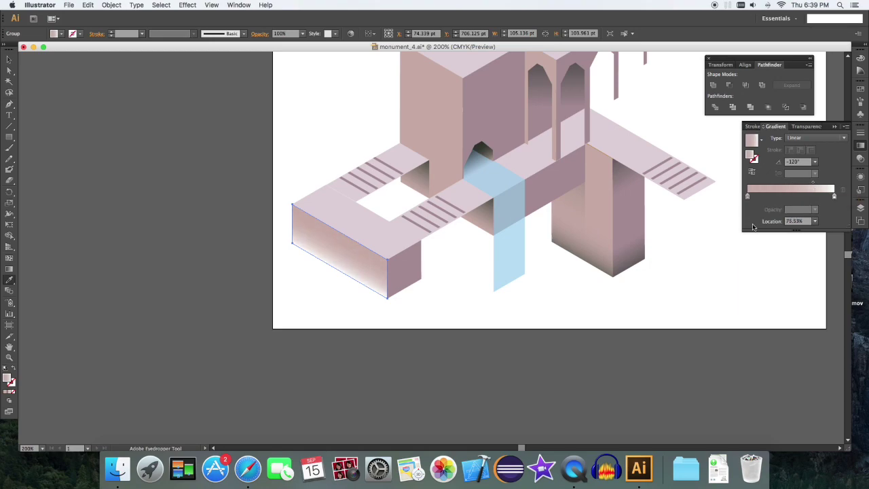
pyautogui.press('v')
pyautogui.click(462, 305)
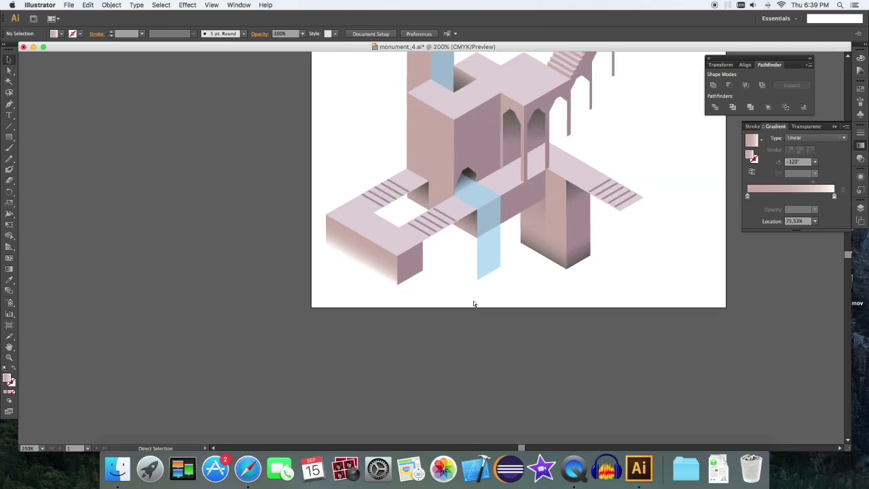
# - Apply the front face's pink-to-white gradient to the corner block's narrow side face
pyautogui.press('super+equal')
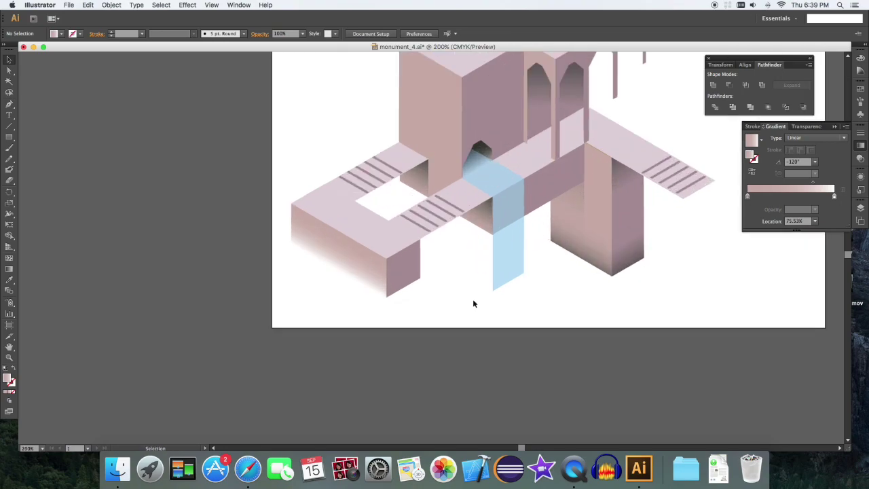
pyautogui.press('super+equal')
pyautogui.click(406, 273)
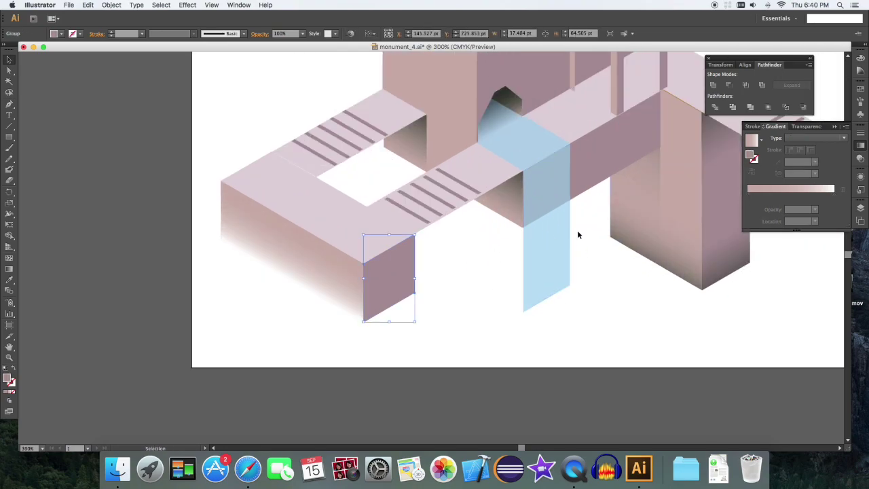
pyautogui.press('i')
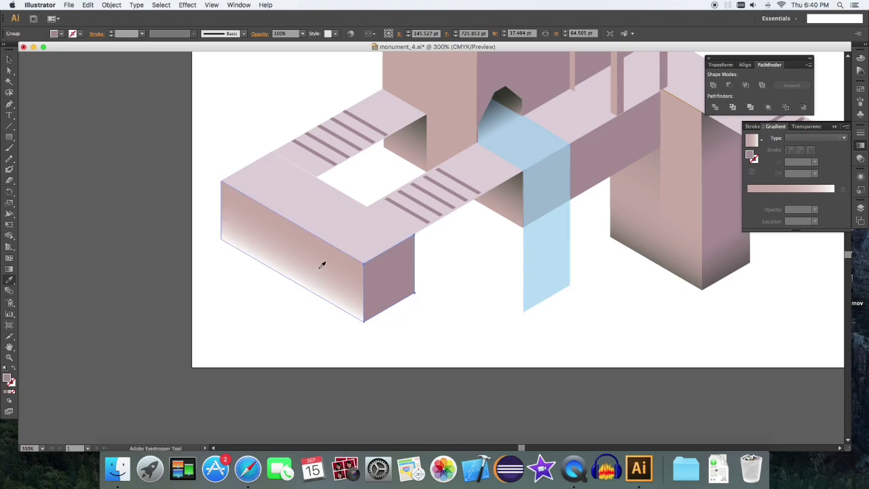
pyautogui.click(321, 266)
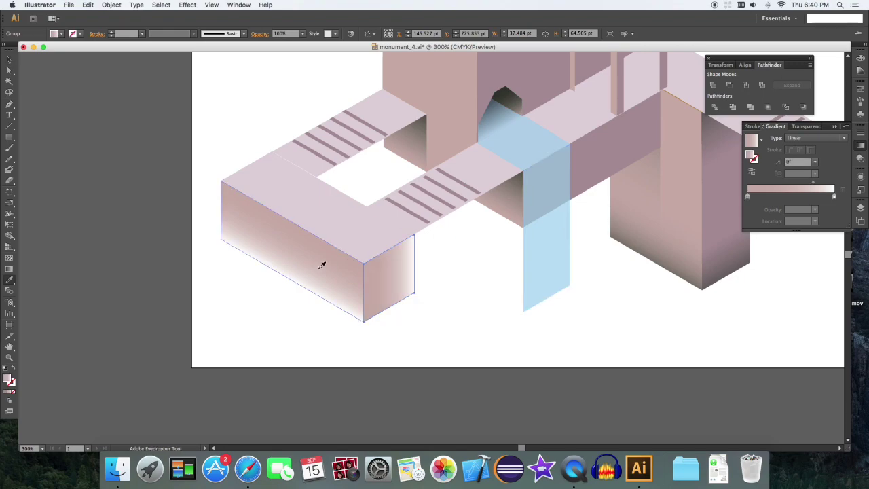
# - Recolour the 0% stop of the side face's gradient with the mauve of the walkway's side wall
pyautogui.click(816, 161)
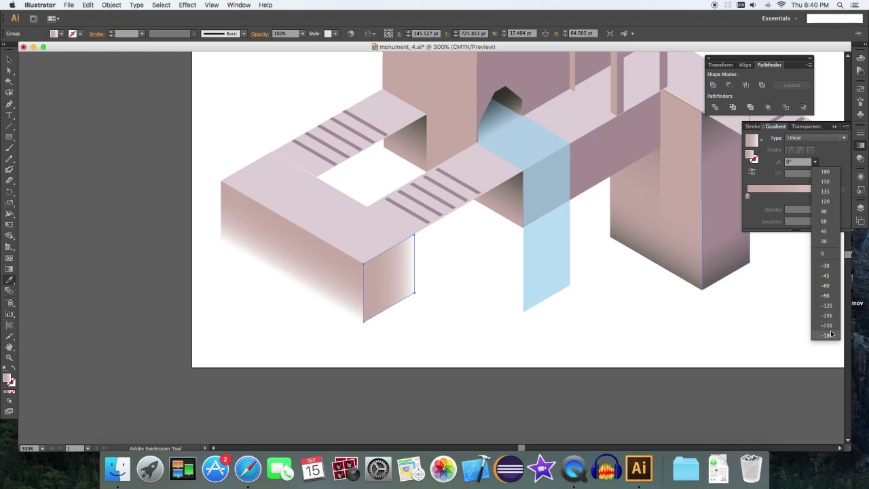
pyautogui.click(748, 196)
pyautogui.click(747, 197)
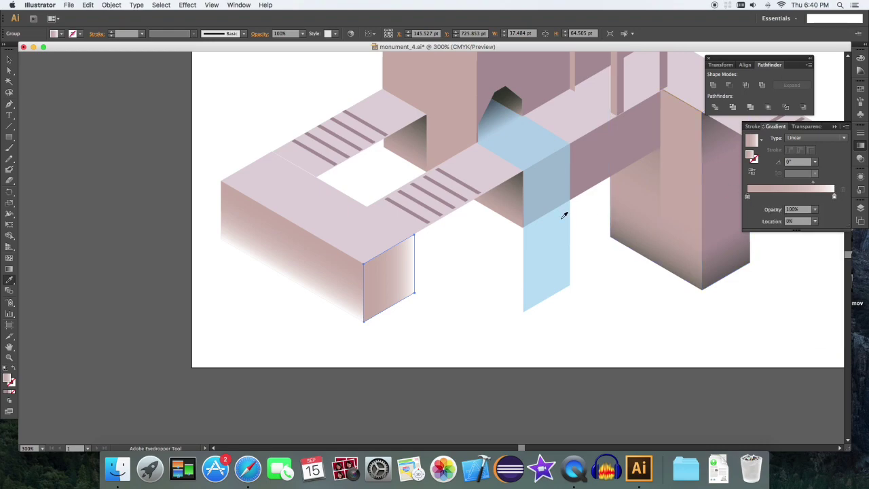
pyautogui.keyDown('shift'); pyautogui.keyDown('super'); pyautogui.click(620, 147); pyautogui.keyUp('super'); pyautogui.keyUp('shift')
pyautogui.click(616, 150)
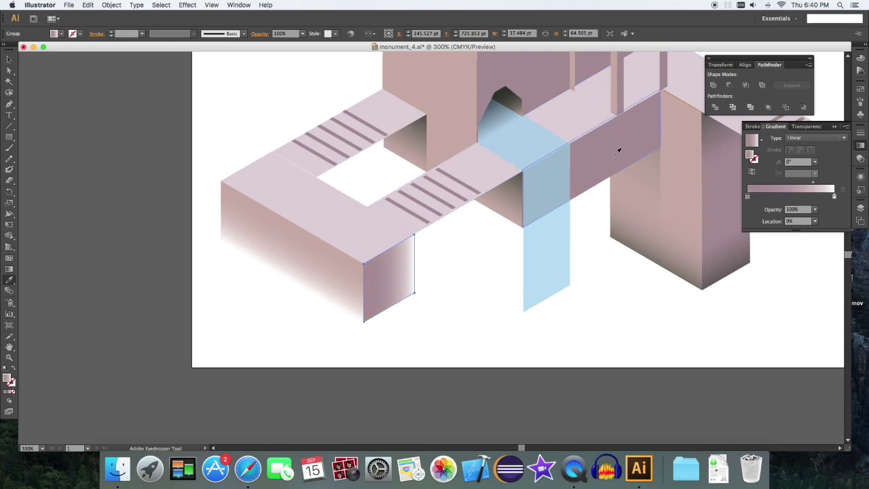
# - Set the angle of the side face's gradient to 120°
pyautogui.click(815, 161)
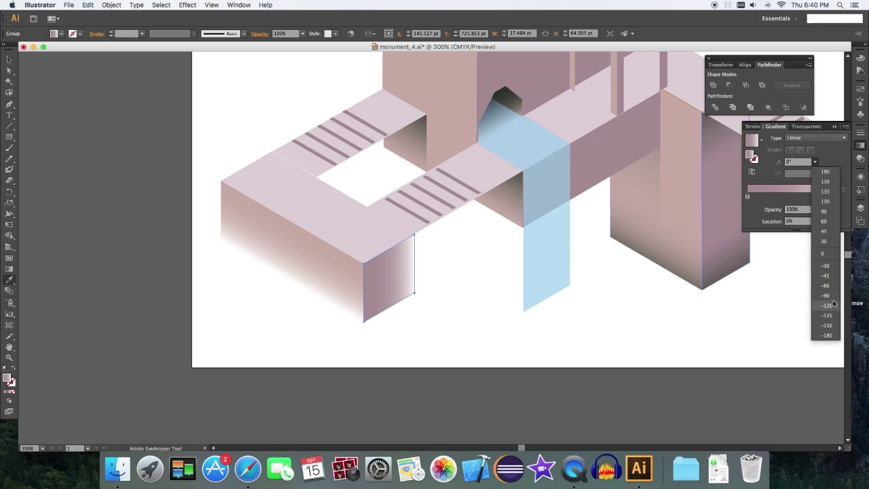
pyautogui.click(825, 171)
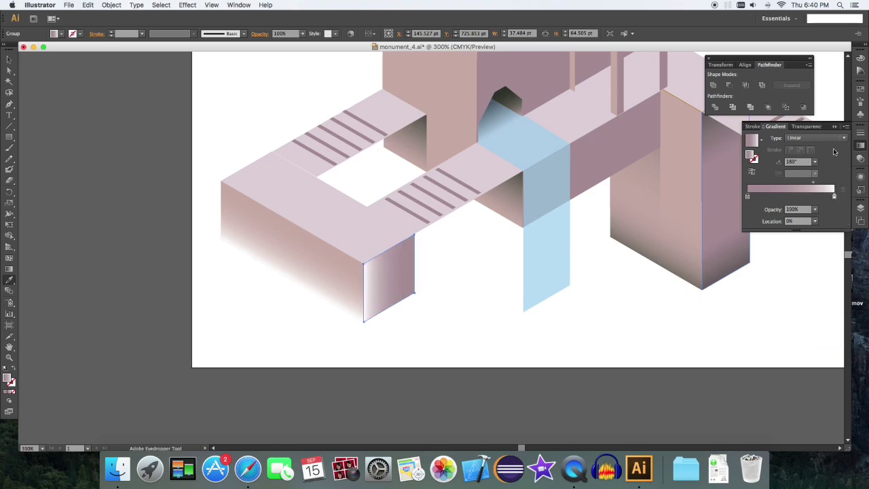
pyautogui.click(815, 163)
pyautogui.click(826, 200)
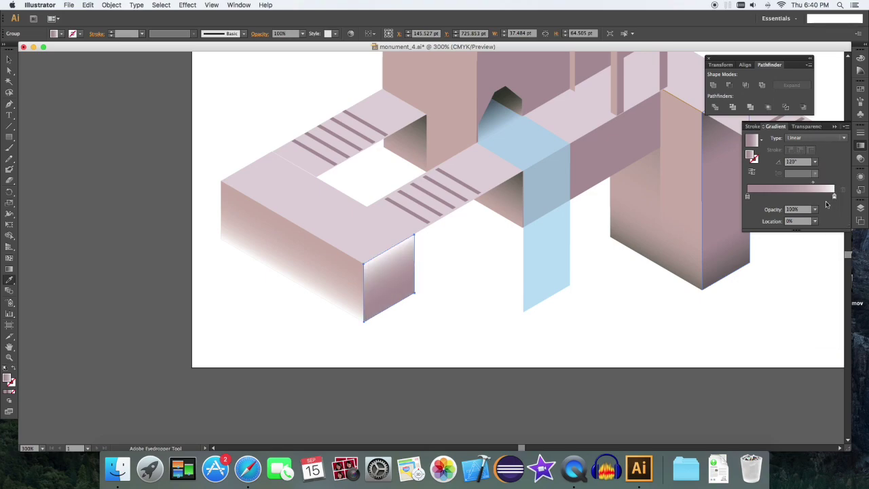
# - Reverse the side face's gradient so white is at the start and mauve at the end, with the midpoint at 24.46%
pyautogui.moveTo(833, 196); pyautogui.dragTo(777, 196)
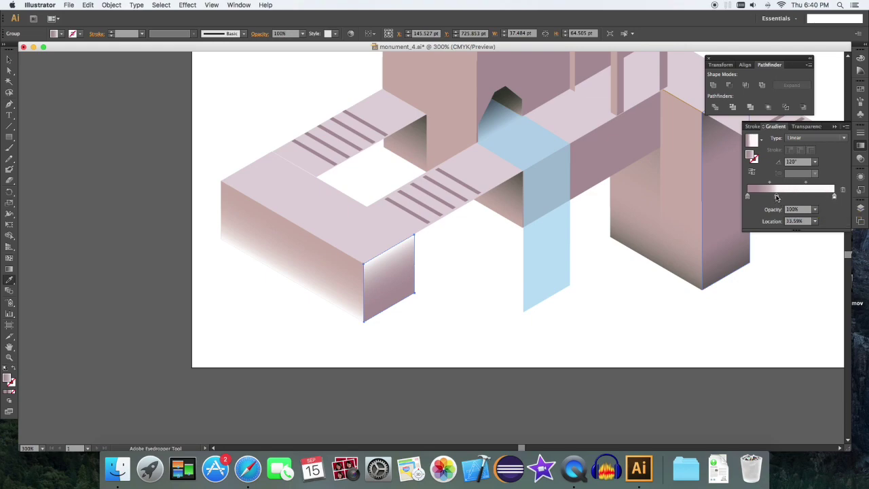
pyautogui.press('super+z')
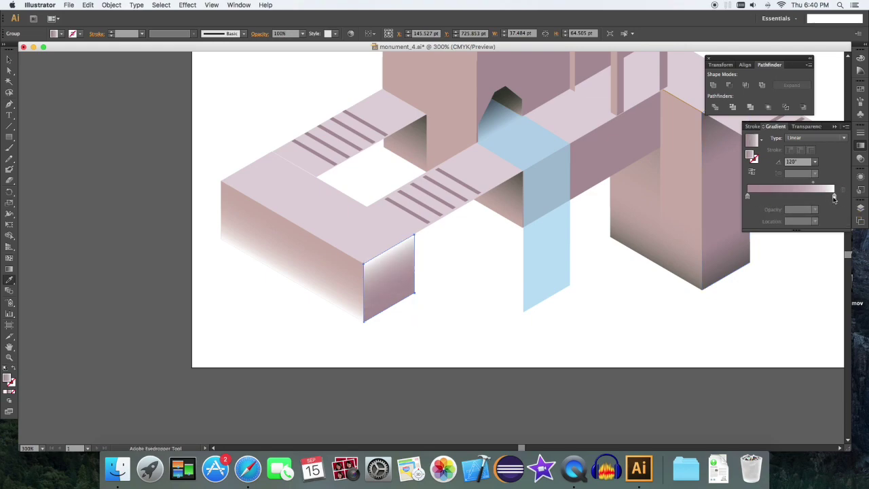
pyautogui.moveTo(834, 197)
pyautogui.mouseDown()
pyautogui.moveTo(763, 197)
pyautogui.moveTo(836, 198)
pyautogui.mouseUp()
pyautogui.moveTo(763, 197)
pyautogui.mouseDown()
pyautogui.moveTo(747, 197)
pyautogui.moveTo(780, 186)
pyautogui.moveTo(769, 185)
pyautogui.mouseUp()
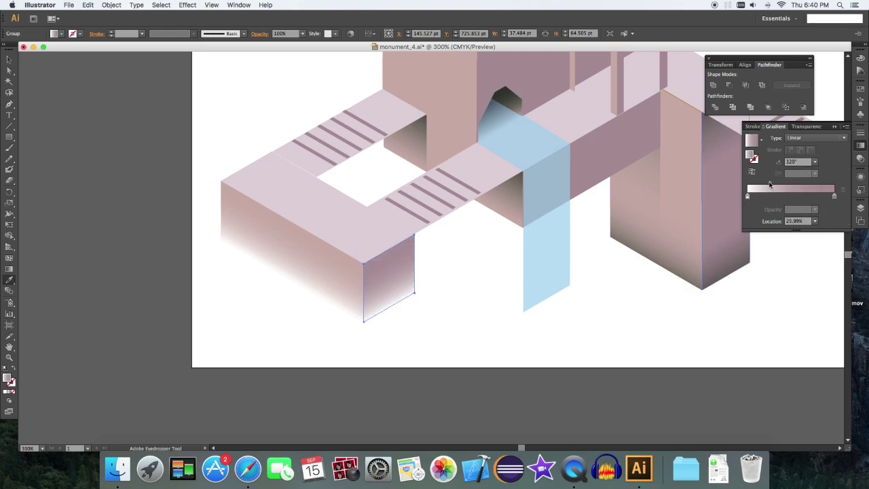
pyautogui.press('v')
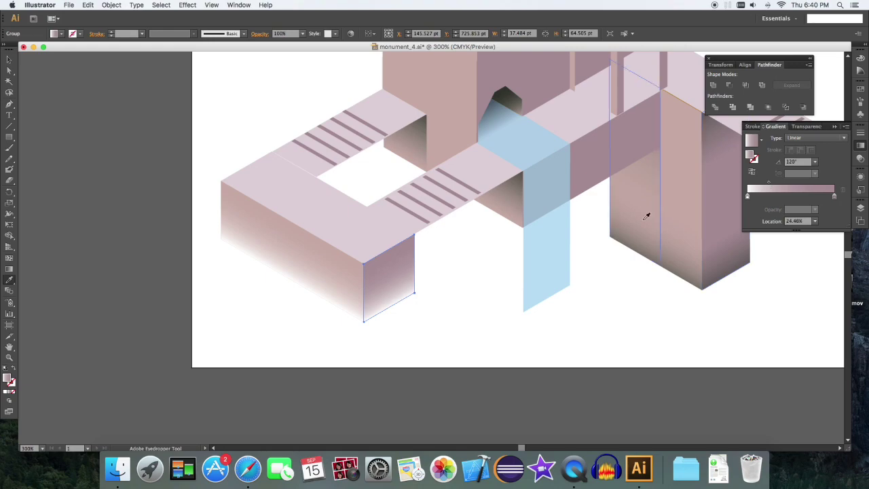
pyautogui.click(487, 307)
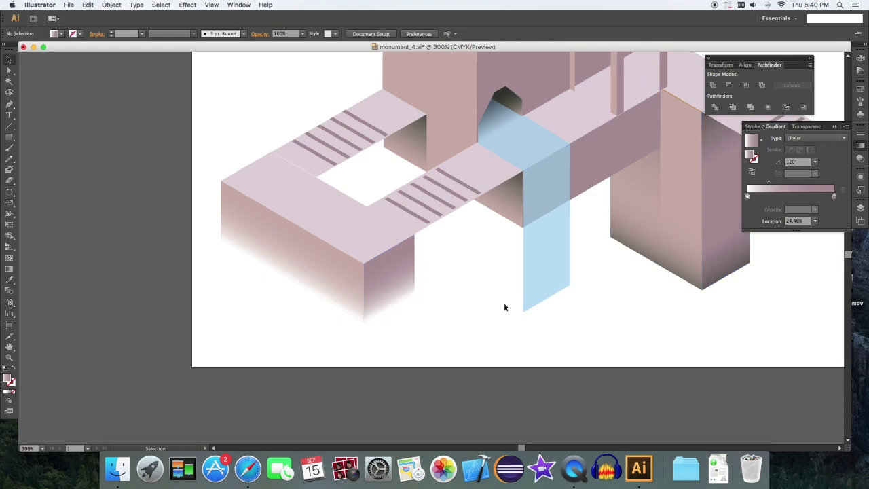
# - Move the front face's gradient midpoint to 59.84% and shift the side face's midpoint slightly towards its mauve stop
pyautogui.press('super+minus')
pyautogui.press('super+minus')
pyautogui.press('super+minus')
pyautogui.press('super+minus')
pyautogui.press('super+equal')
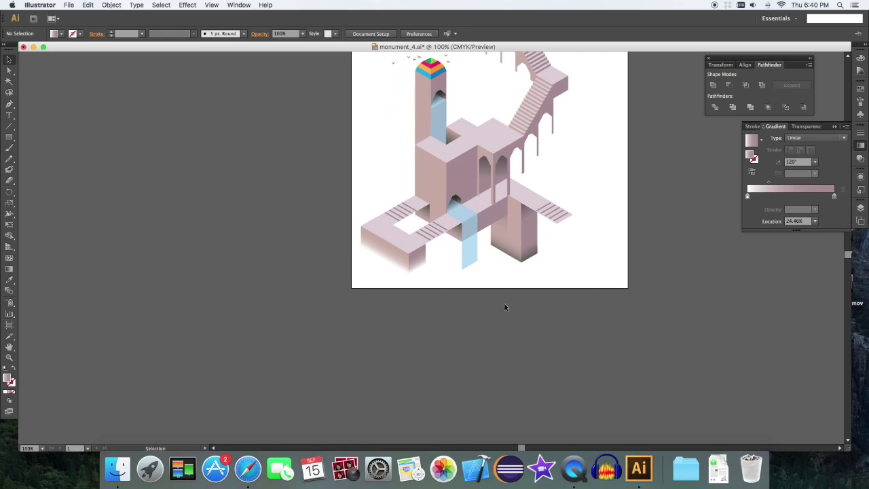
pyautogui.press('super+equal')
pyautogui.press('space')
pyautogui.moveTo(552, 283); pyautogui.dragTo(535, 300)
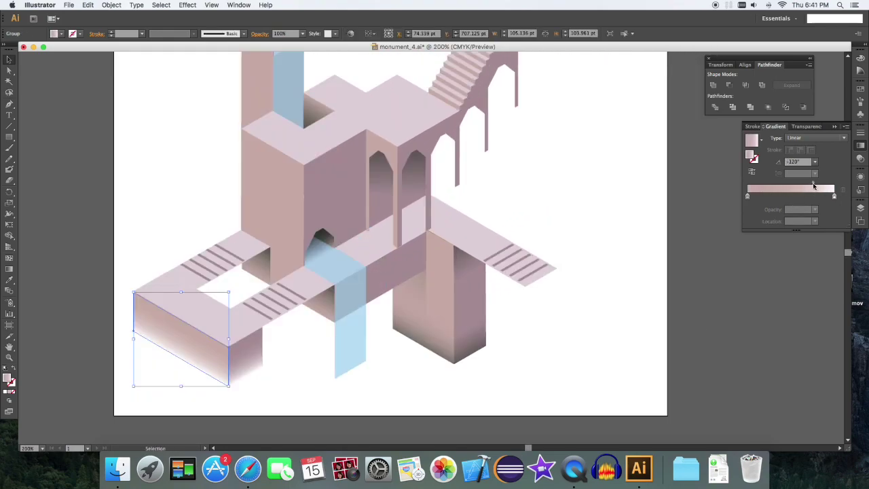
pyautogui.click(813, 185)
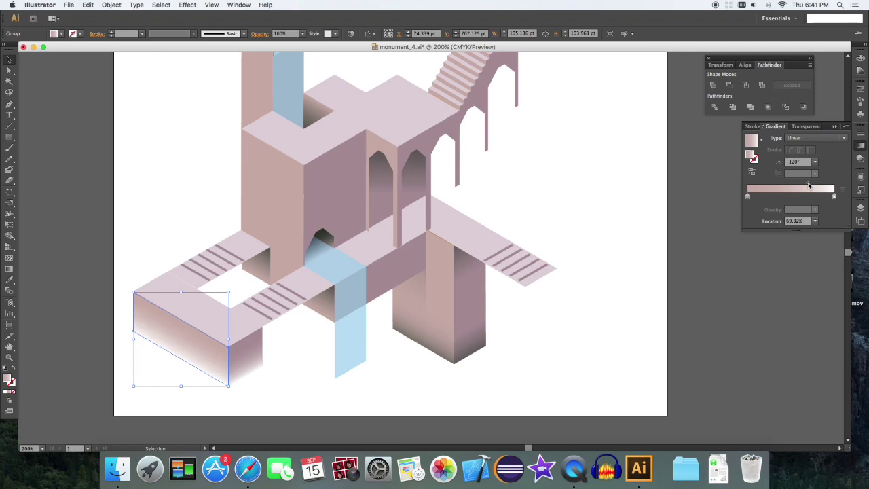
pyautogui.click(247, 362)
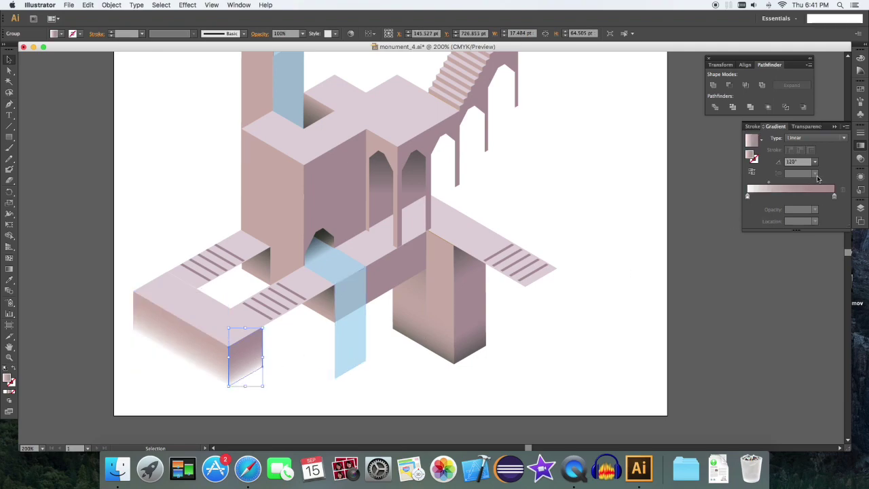
pyautogui.moveTo(769, 185); pyautogui.dragTo(771, 184)
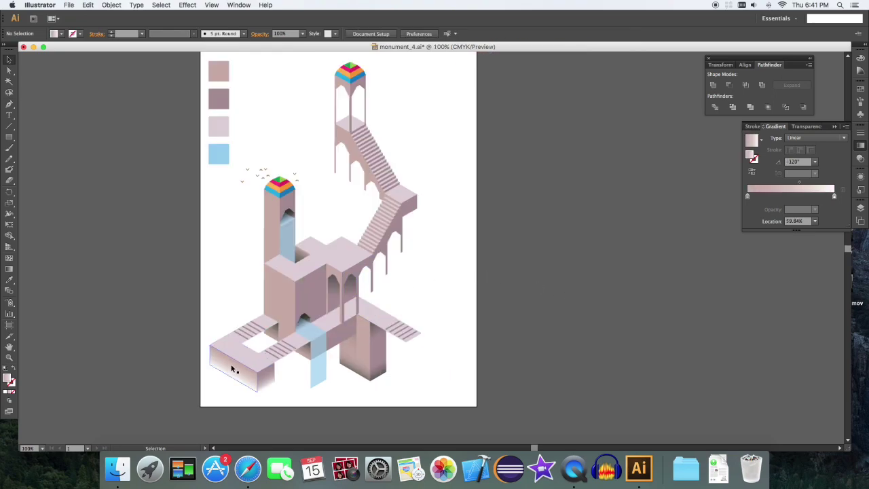
# - Reduce the opacity of both gradient-filled faces of the corner block to 90%
pyautogui.click(233, 370)
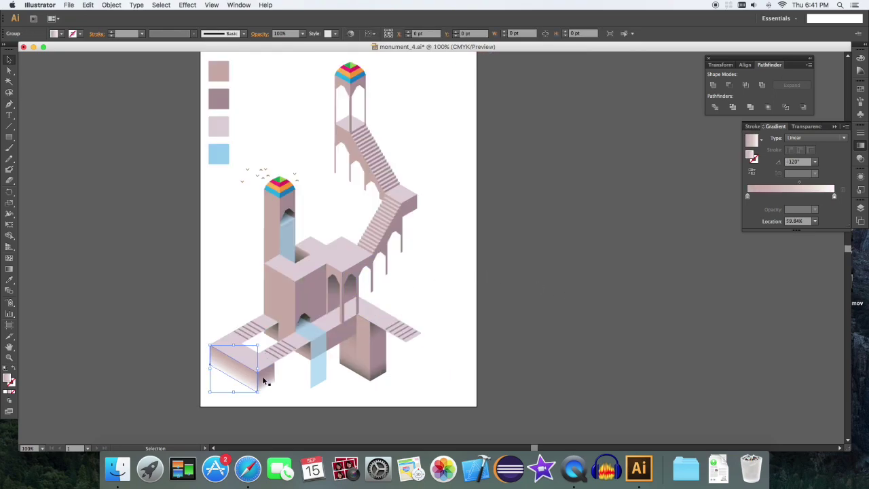
pyautogui.click(808, 126)
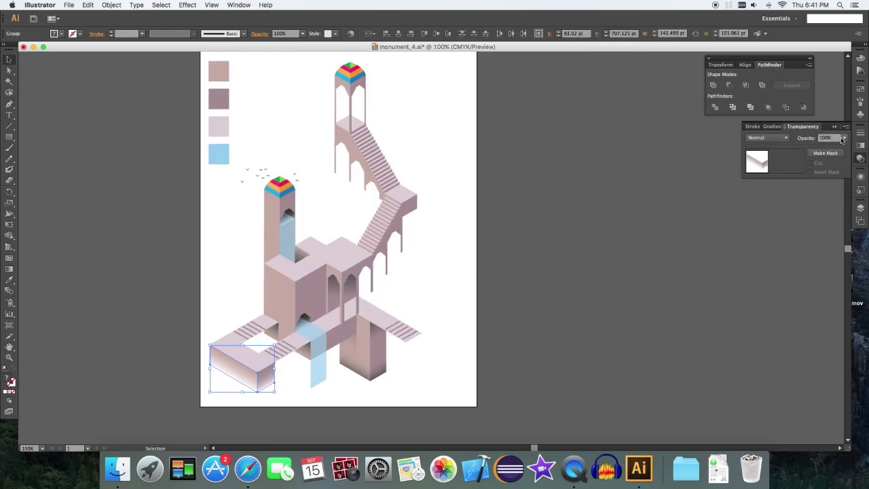
pyautogui.click(843, 139)
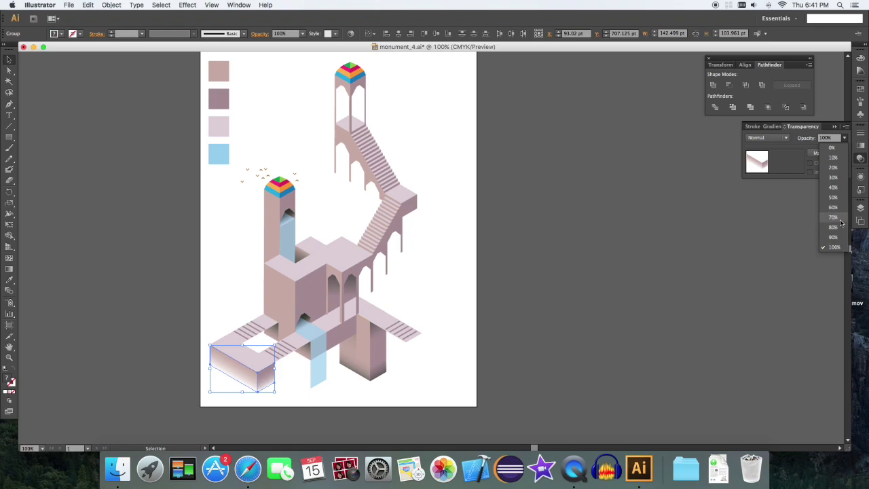
pyautogui.click(839, 218)
pyautogui.click(718, 236)
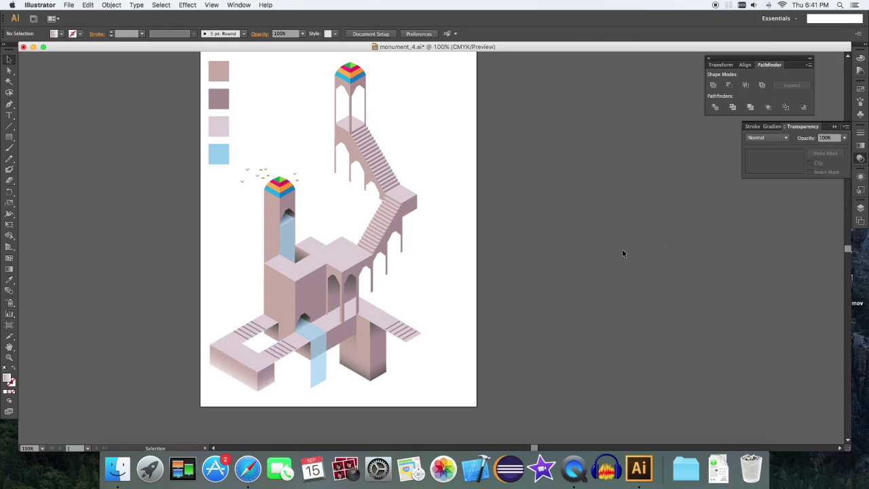
pyautogui.press('super+z')
pyautogui.click(844, 137)
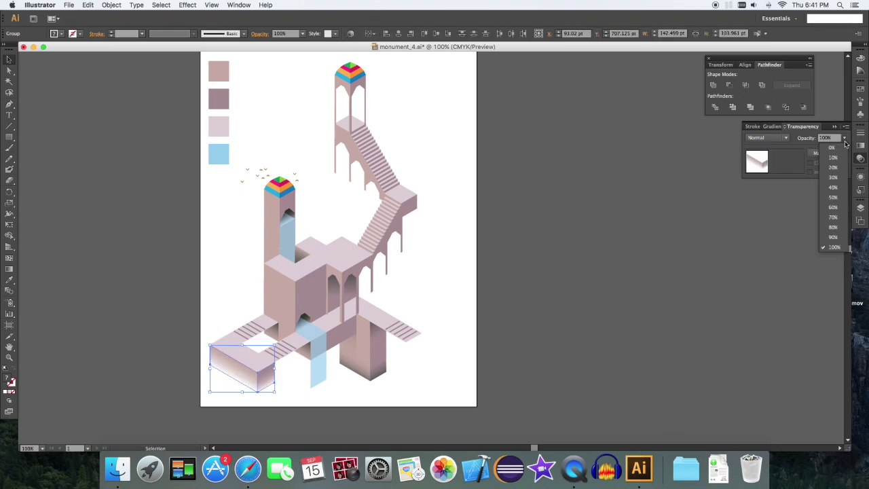
pyautogui.click(833, 235)
pyautogui.click(685, 219)
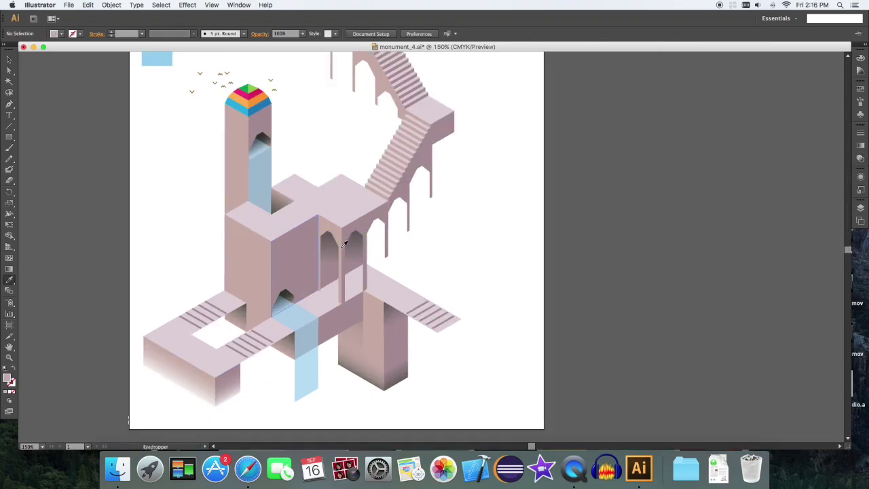
# - Draw a pink square and place it on the empty canvas beside the artboard
pyautogui.press('m')
pyautogui.moveTo(480, 211); pyautogui.dragTo(593, 323)
pyautogui.press('v')
pyautogui.moveTo(564, 273); pyautogui.dragTo(653, 225)
# - Draw a pink angular shape with the Pen tool, hanging from the square's lower part and stepping from one side up to its opposite lower corner
pyautogui.press('p')
pyautogui.press('super+equal')
pyautogui.moveTo(708, 330); pyautogui.dragTo(656, 278)
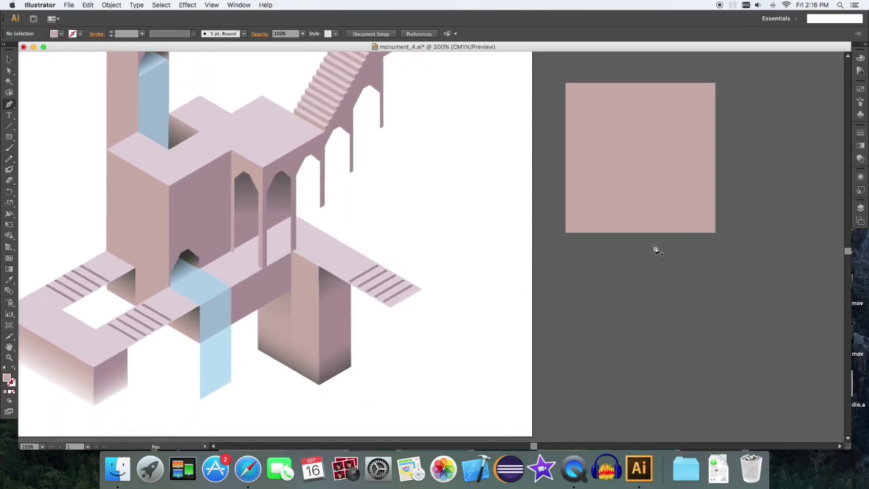
pyautogui.click(567, 216)
pyautogui.click(566, 374)
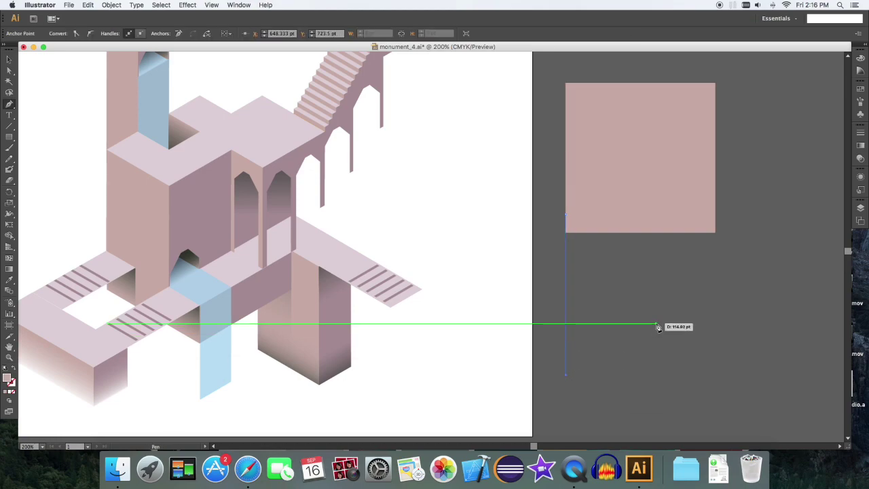
pyautogui.click(645, 325)
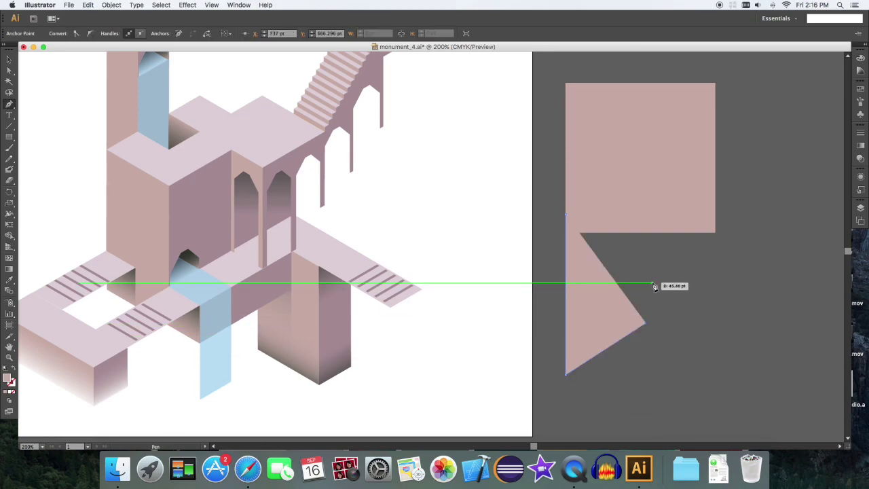
pyautogui.click(652, 283)
pyautogui.click(714, 231)
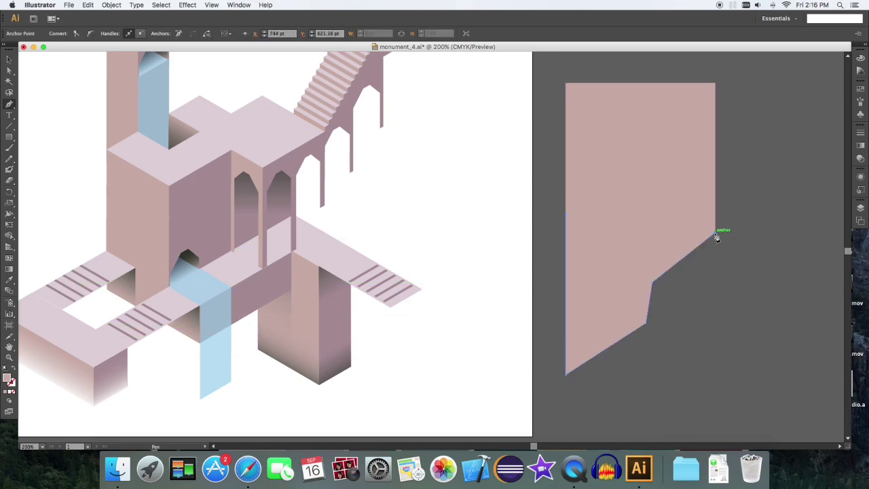
pyautogui.press('v')
pyautogui.click(750, 259)
# - Reshape the angular shape so its stepped side becomes a straight slope from the square's lower edge down to the lower side anchor
pyautogui.press('a')
pyautogui.moveTo(715, 232); pyautogui.dragTo(589, 233)
pyautogui.click(703, 279)
pyautogui.moveTo(653, 285); pyautogui.dragTo(676, 234)
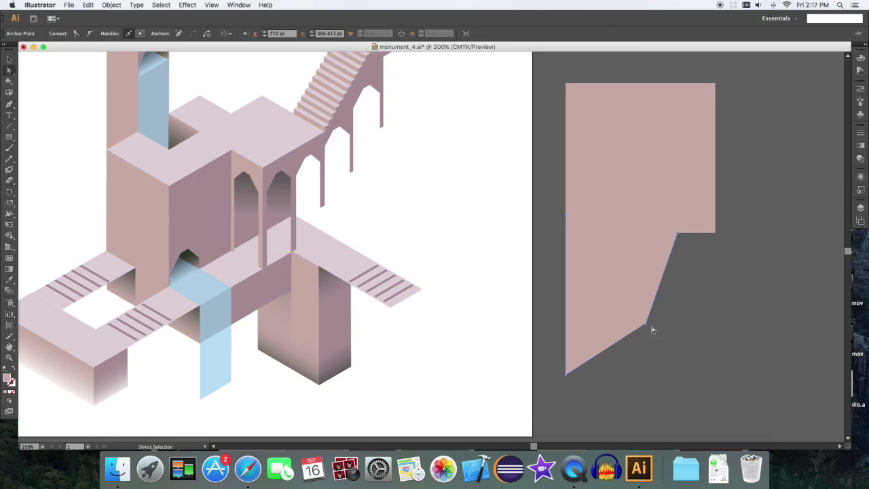
# - Merge the pink square and the angular shape beneath it into a single shape with Pathfinder Merge
pyautogui.press('v')
pyautogui.keyDown('shift'); pyautogui.click(612, 212); pyautogui.keyUp('shift')
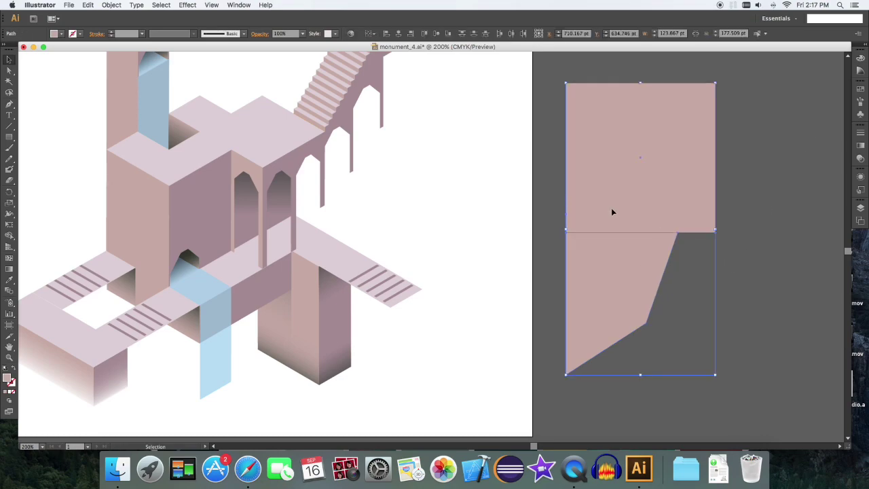
pyautogui.click(729, 178)
pyautogui.moveTo(746, 263); pyautogui.dragTo(611, 184)
pyautogui.click(189, 4)
pyautogui.moveTo(238, 5)
pyautogui.click(256, 253)
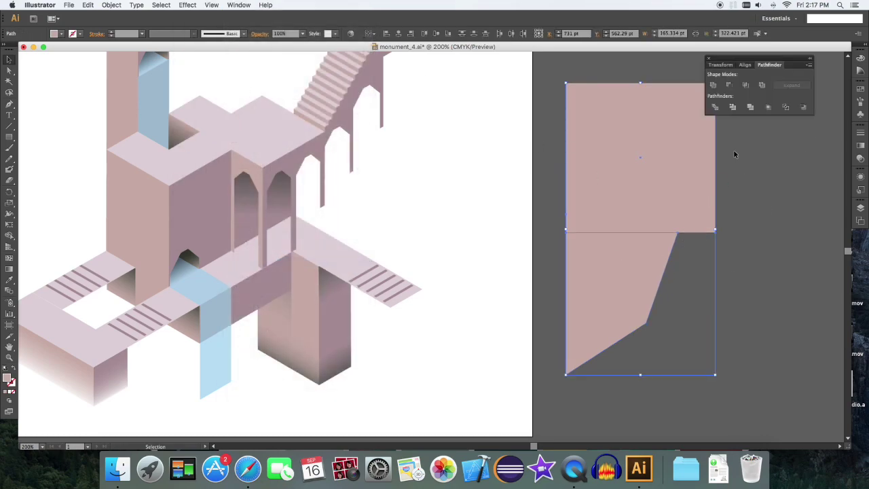
pyautogui.click(751, 109)
pyautogui.press('a')
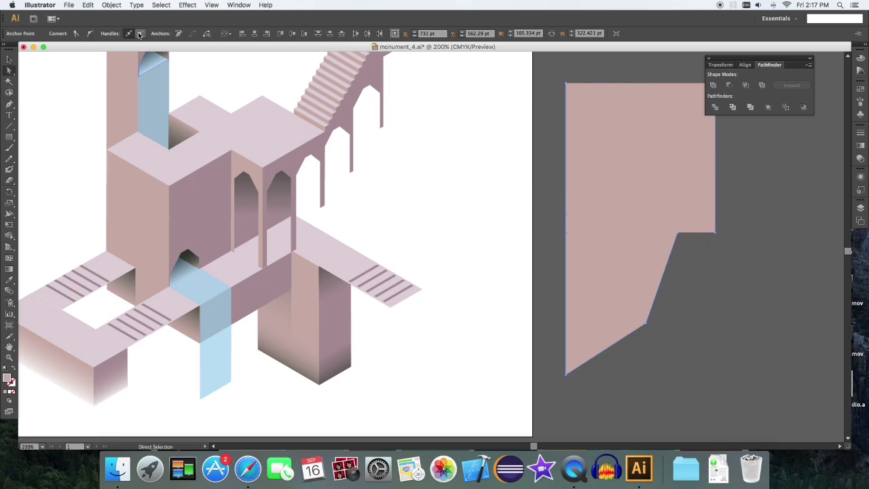
pyautogui.click(111, 5)
pyautogui.moveTo(170, 174)
pyautogui.click(250, 238)
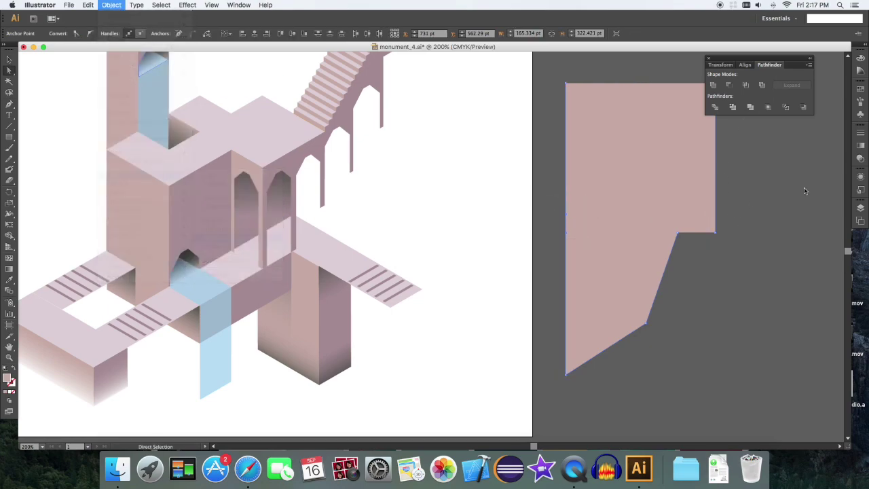
# - Move the merged shape onto the artboard's edge and apply 3D Extrude & Bevel to it with the Isometric Right position
pyautogui.press('v')
pyautogui.click(738, 181)
pyautogui.moveTo(635, 177); pyautogui.dragTo(544, 200)
pyautogui.click(189, 5)
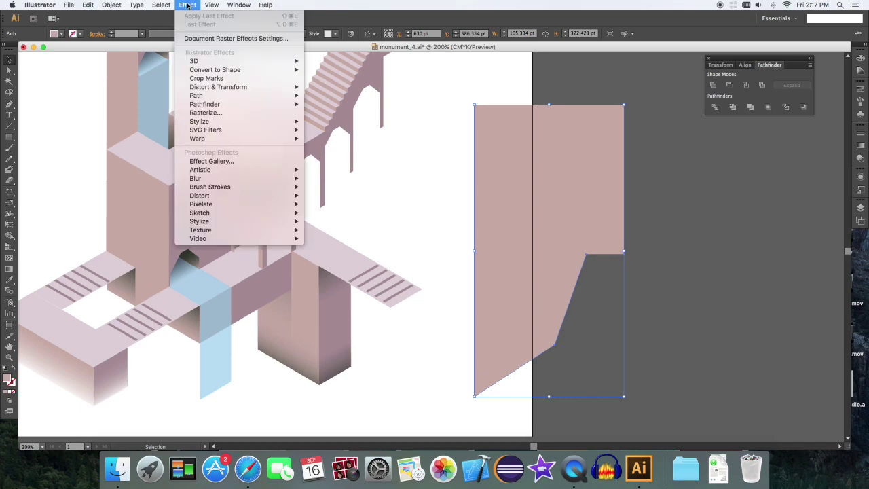
pyautogui.moveTo(272, 61)
pyautogui.click(351, 65)
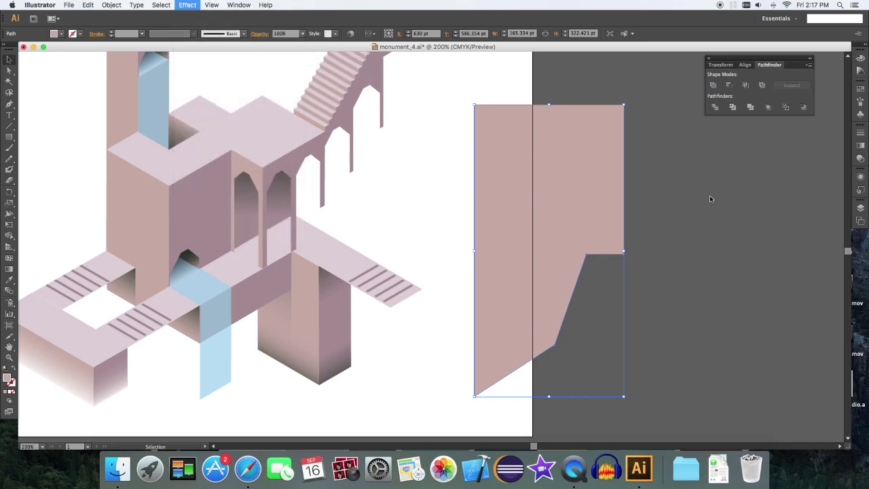
pyautogui.click(589, 255)
pyautogui.click(645, 90)
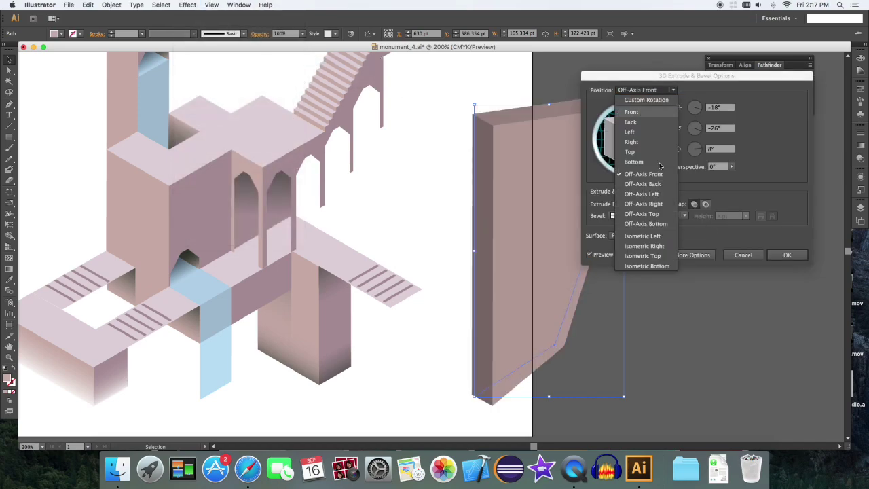
pyautogui.click(662, 239)
pyautogui.click(662, 91)
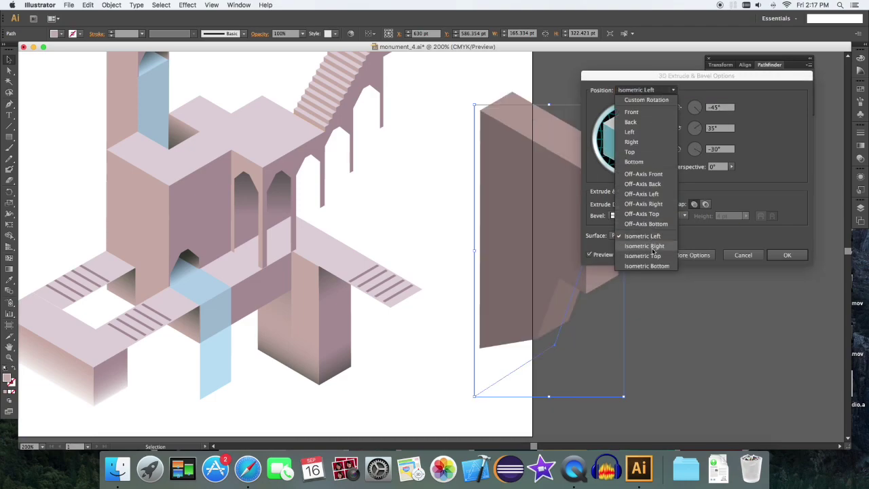
pyautogui.click(655, 246)
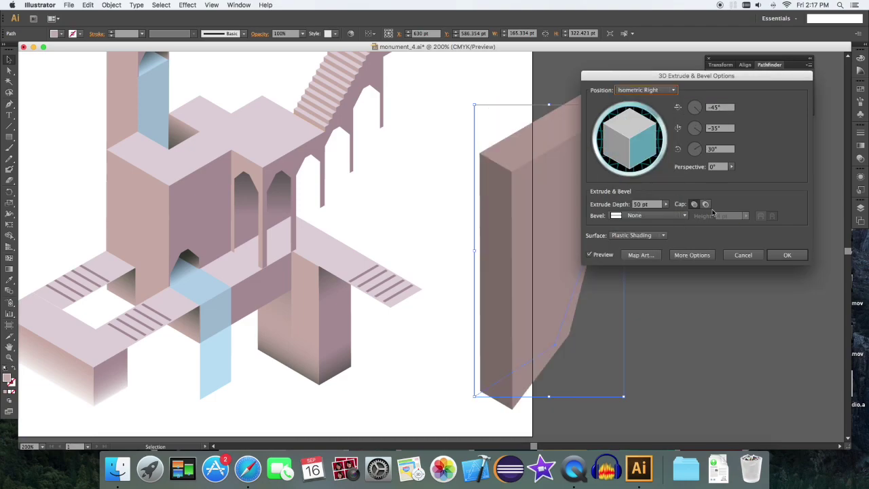
# - Set the shape's extrude depth to 170 pt and apply the 3D effect
pyautogui.click(666, 204)
pyautogui.moveTo(618, 213); pyautogui.dragTo(621, 212)
pyautogui.moveTo(697, 77); pyautogui.dragTo(771, 86)
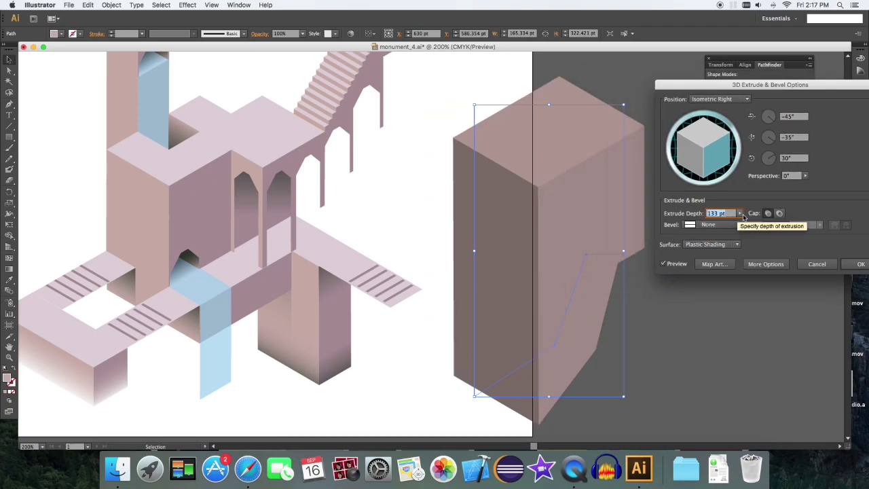
pyautogui.hotkey('shift', 'Up')
pyautogui.hotkey('shift', 'Up')
pyautogui.hotkey('shift', 'Up')
pyautogui.hotkey('shift', 'Up')
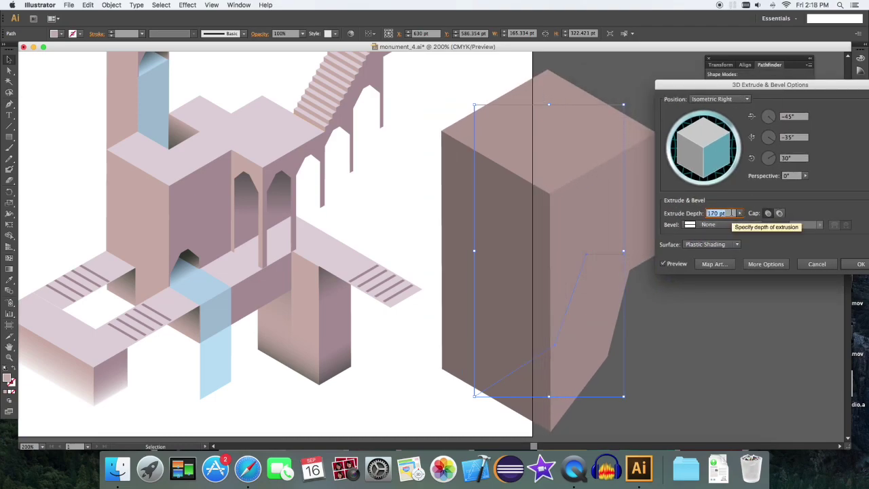
pyautogui.click(860, 264)
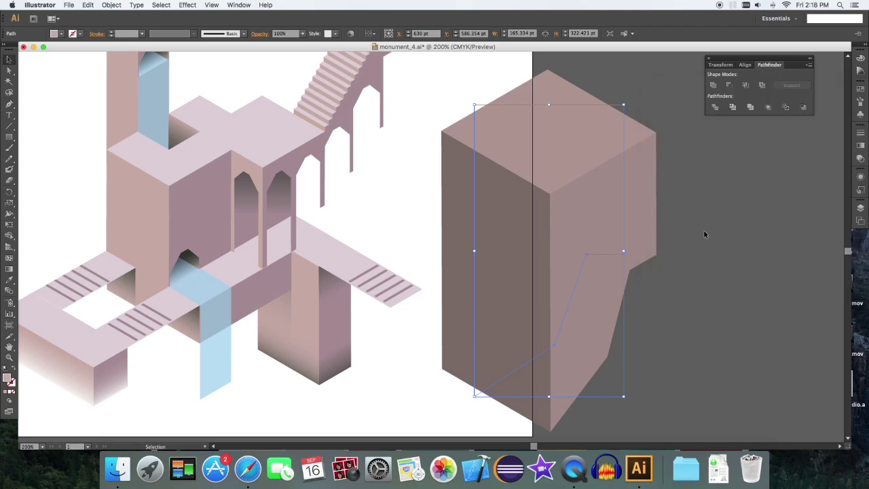
# - Scale the extruded block down to 115 pt wide and position it on the artboard at the end of the stepped walkway
pyautogui.moveTo(617, 105); pyautogui.dragTo(639, 141)
pyautogui.hotkey('shift', 'Down')
pyautogui.hotkey('shift', 'Down')
pyautogui.hotkey('shift', 'Down')
pyautogui.hotkey('shift', 'Left')
pyautogui.hotkey('shift', 'Left')
pyautogui.hotkey('shift', 'Left')
pyautogui.hotkey('shift', 'Left')
pyautogui.hotkey('shift', 'Left')
pyautogui.hotkey('shift', 'Down')
pyautogui.hotkey('shift', 'Down')
pyautogui.hotkey('shift', 'Down')
pyautogui.hotkey('shift', 'Down')
pyautogui.hotkey('shift', 'Down')
pyautogui.hotkey('shift', 'Down')
pyautogui.hotkey('shift', 'Down')
pyautogui.hotkey('shift', 'Down')
pyautogui.hotkey('shift', 'Down')
pyautogui.hotkey('shift', 'Down')
pyautogui.hotkey('shift', 'Down')
pyautogui.hotkey('shift', 'Down')
pyautogui.hotkey('shift', 'Down')
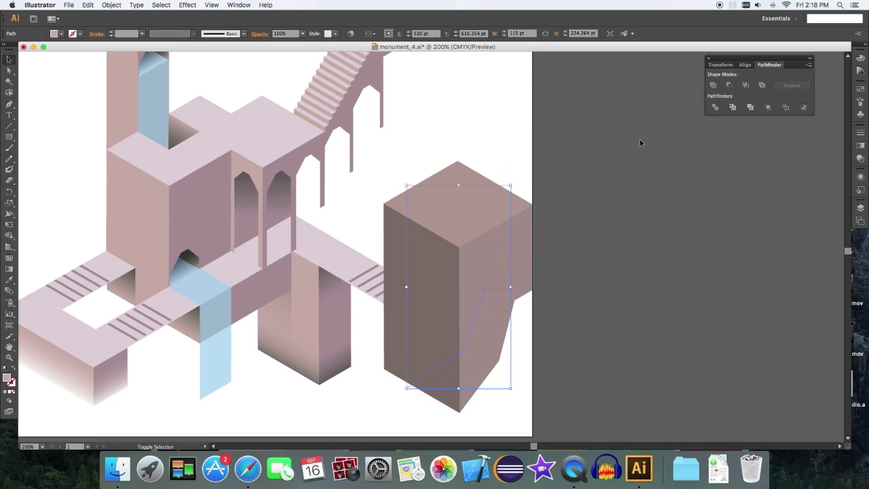
pyautogui.press('Right')
pyautogui.press('Right')
pyautogui.press('Right')
pyautogui.press('Right')
pyautogui.press('Right')
pyautogui.press('Right')
pyautogui.press('Right')
pyautogui.press('Right')
pyautogui.press('Up')
pyautogui.press('Up')
pyautogui.press('Up')
pyautogui.press('Up')
pyautogui.press('Up')
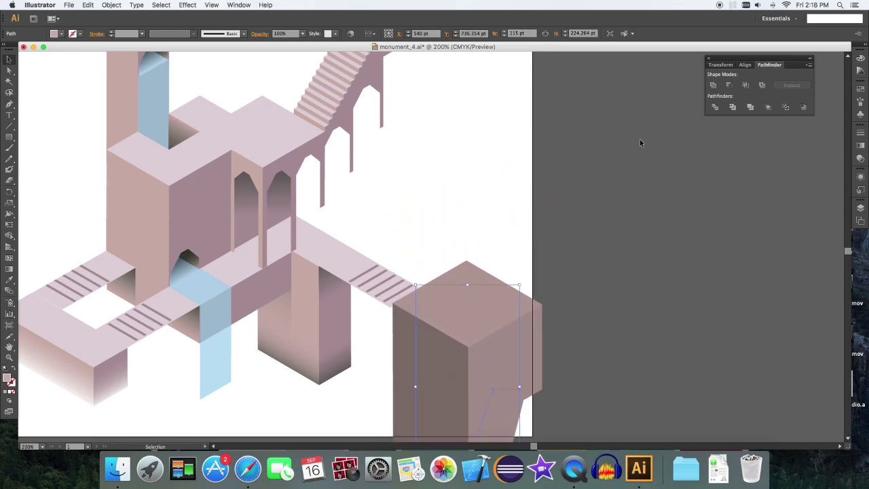
# - Select the whole building, the birds and the block without the colour swatches, and shift them 20 pt up the artboard
pyautogui.press('super+minus')
pyautogui.press('super+minus')
pyautogui.moveTo(507, 305); pyautogui.dragTo(225, 126)
pyautogui.moveTo(176, 116); pyautogui.dragTo(228, 227)
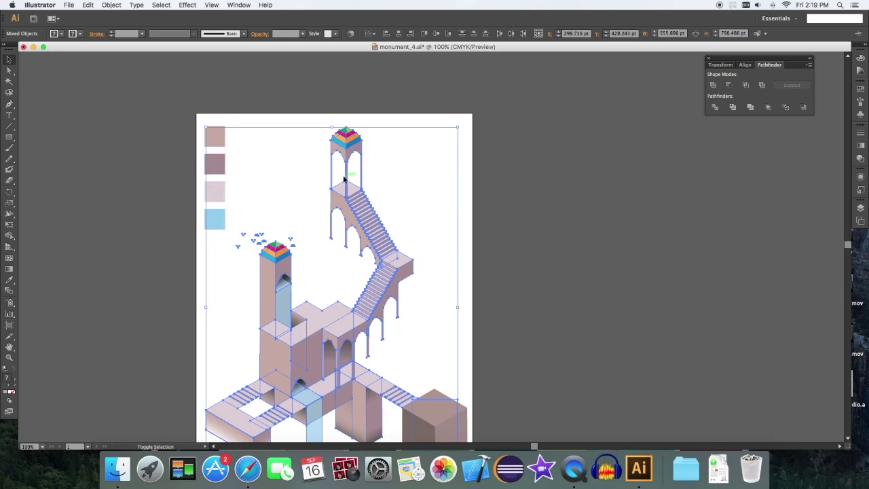
pyautogui.scroll(-3, 343, 178)
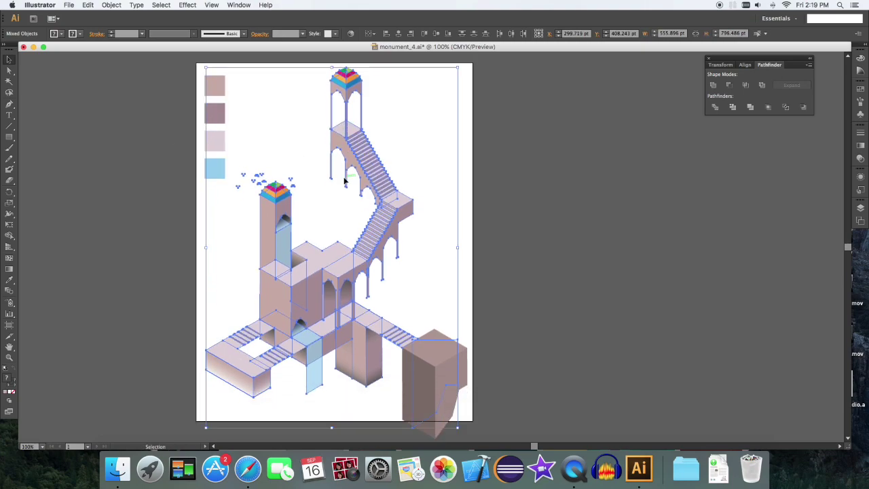
pyautogui.click(514, 186)
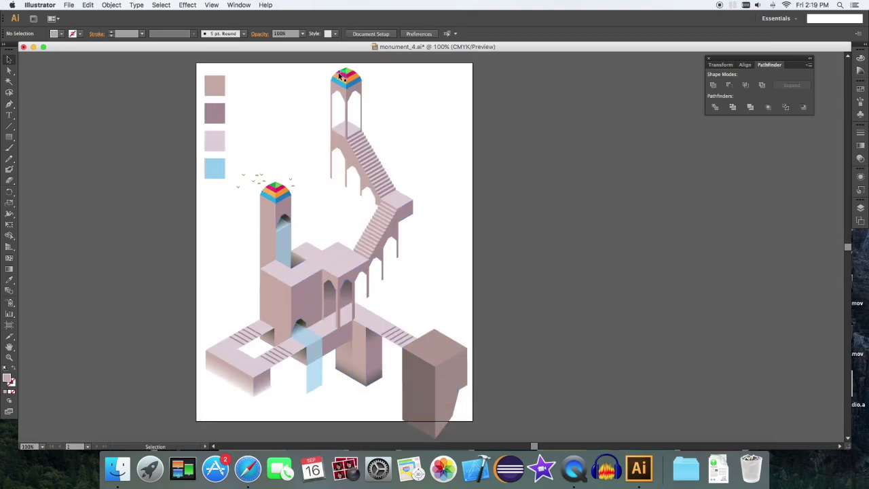
# - Copy the domed arch tower from the top of the stairs, enlarge it to about 144 pt wide and stand it on the block
pyautogui.moveTo(400, 112); pyautogui.dragTo(512, 212)
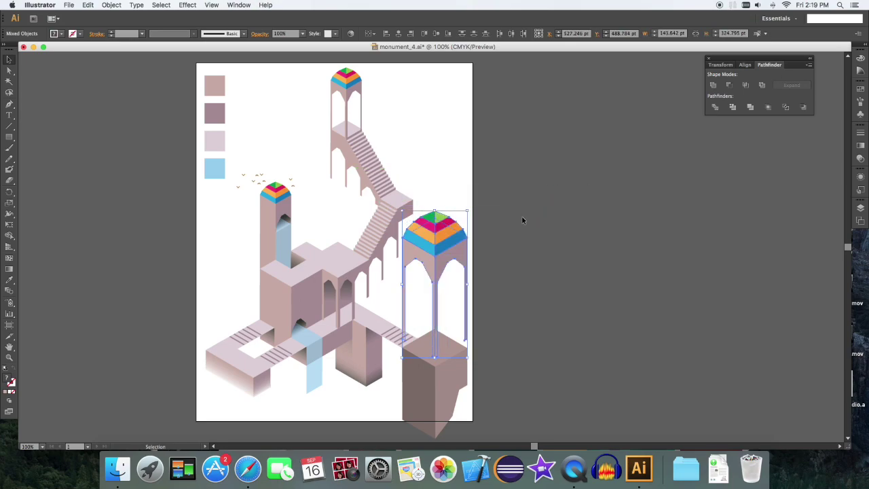
pyautogui.press('super+equal')
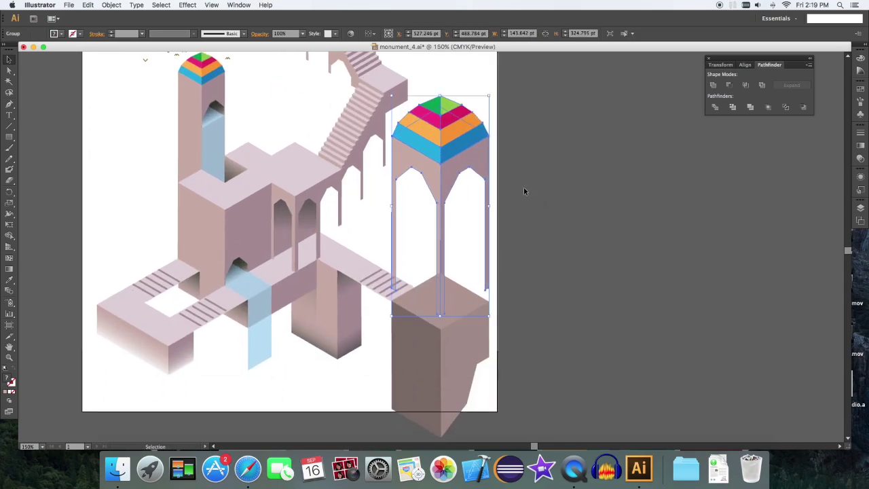
pyautogui.click(562, 177)
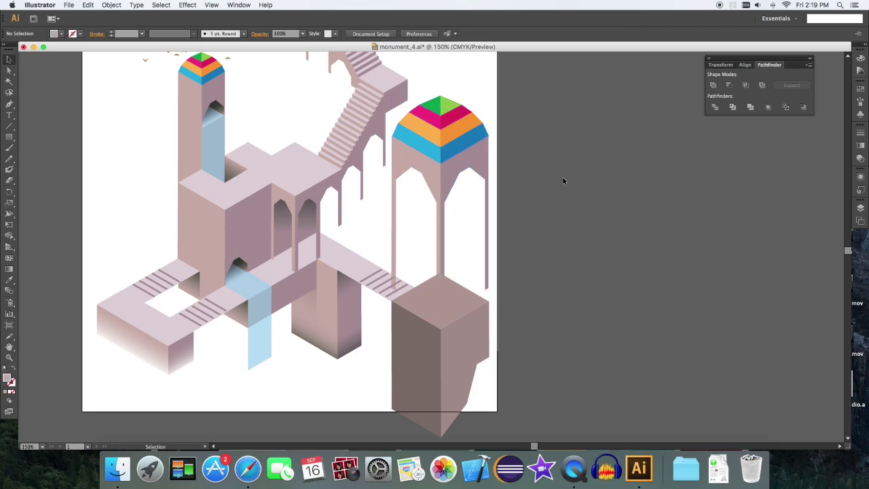
pyautogui.click(457, 184)
pyautogui.press('Down')
pyautogui.press('Down')
pyautogui.press('Down')
pyautogui.press('Down')
pyautogui.press('Down')
pyautogui.press('Down')
pyautogui.press('Down')
pyautogui.press('Down')
pyautogui.press('Down')
pyautogui.press('Down')
pyautogui.press('Down')
pyautogui.press('Down')
# - Shorten the enlarged tower by lowering the anchors of its dome and arches while keeping its column feet on the block
pyautogui.press('a')
pyautogui.moveTo(523, 227); pyautogui.dragTo(390, 118)
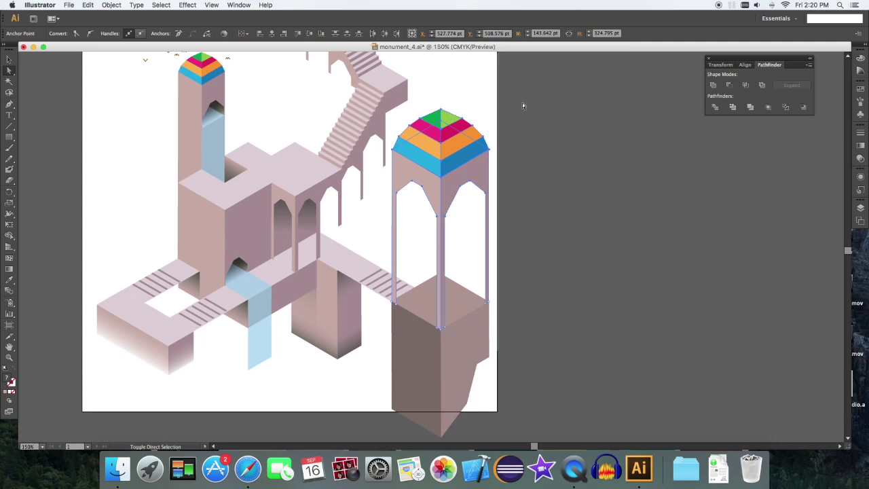
pyautogui.press('Down')
pyautogui.press('Down')
pyautogui.press('Down')
pyautogui.press('Down')
pyautogui.press('Down')
pyautogui.press('Down')
pyautogui.press('Down')
pyautogui.press('Down')
pyautogui.press('Down')
pyautogui.press('Down')
pyautogui.press('Down')
pyautogui.press('Down')
pyautogui.press('Down')
pyautogui.press('Down')
pyautogui.press('Down')
pyautogui.press('Down')
pyautogui.press('Down')
pyautogui.press('Down')
pyautogui.press('Down')
pyautogui.press('Down')
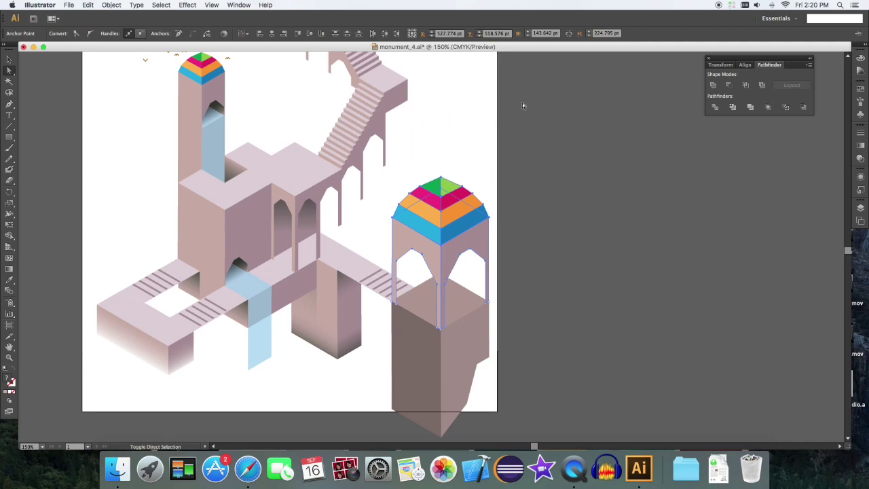
pyautogui.press('Up')
pyautogui.press('Up')
pyautogui.press('Up')
pyautogui.press('Up')
pyautogui.press('Up')
pyautogui.press('Up')
pyautogui.press('Up')
pyautogui.press('Up')
pyautogui.press('Up')
pyautogui.press('Up')
pyautogui.press('Up')
pyautogui.press('Up')
pyautogui.press('Up')
pyautogui.press('Up')
pyautogui.press('Up')
pyautogui.press('Up')
pyautogui.press('Up')
pyautogui.press('Up')
pyautogui.press('Up')
pyautogui.press('Up')
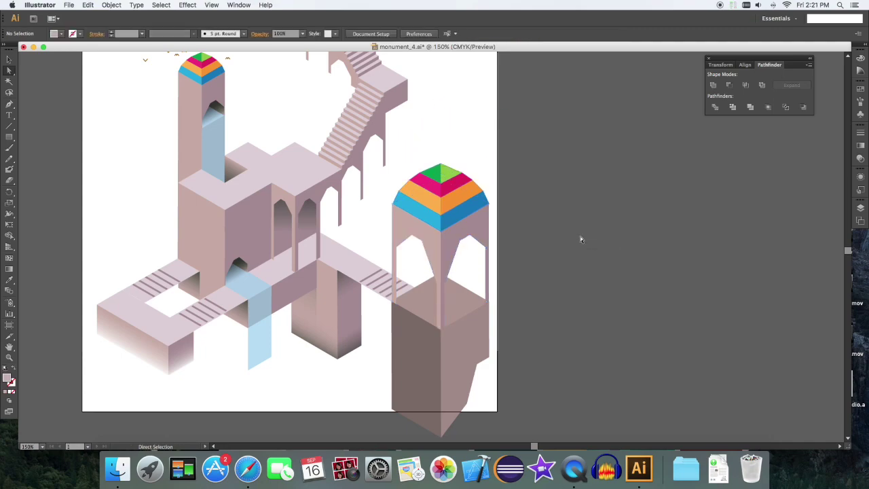
pyautogui.press('super+minus')
pyautogui.click(515, 257)
# - Expand the appearance of the extruded block under the tower into separately editable faces
pyautogui.press('v')
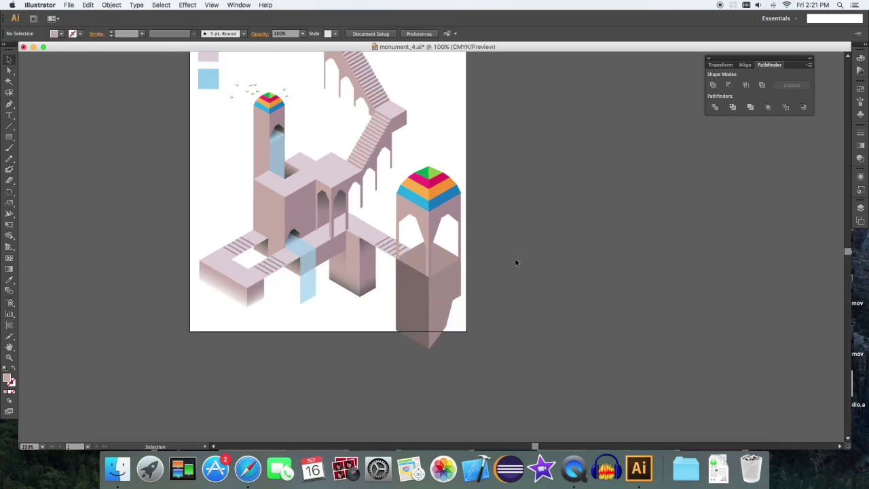
pyautogui.click(435, 285)
pyautogui.click(112, 4)
pyautogui.click(127, 103)
pyautogui.click(524, 265)
pyautogui.scroll(5, 524, 267)
pyautogui.scroll(-5, 524, 270)
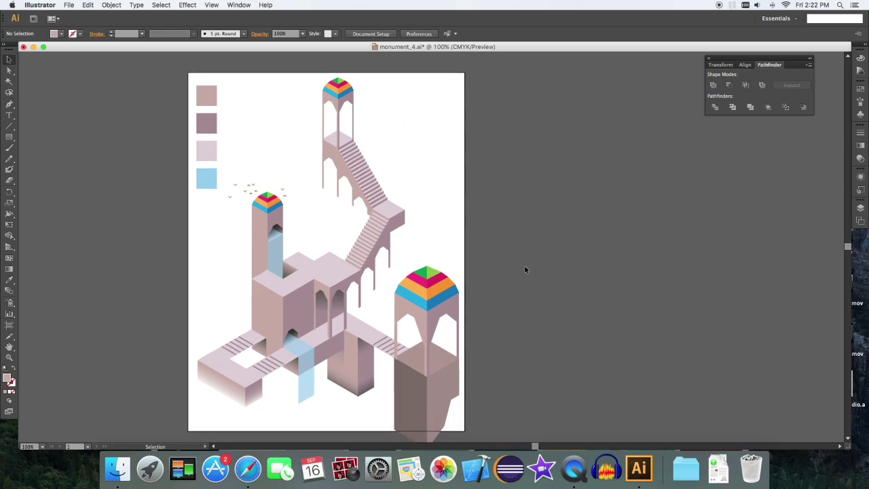
# - Recolour the block's faces with the Eyedropper to match the building: pink front, pale lilac top and mauve side
pyautogui.press('a')
pyautogui.click(416, 332)
pyautogui.press('i')
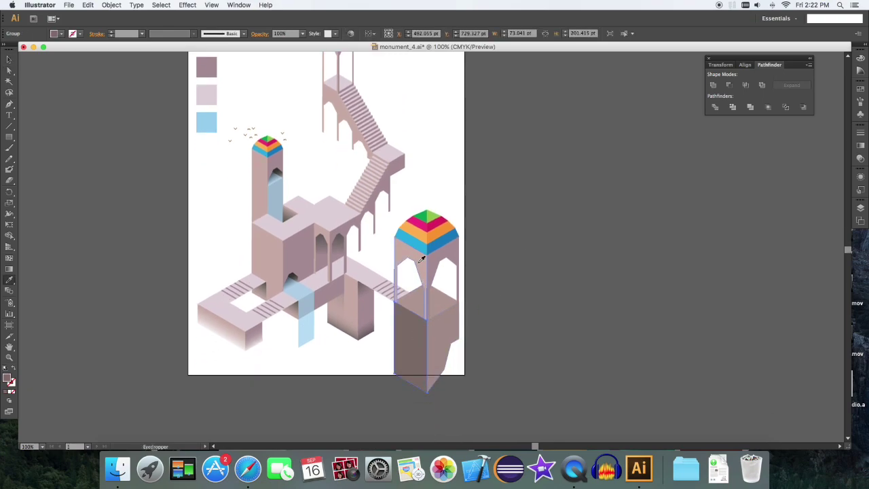
pyautogui.click(453, 302)
pyautogui.press('a')
pyautogui.press('i')
pyautogui.click(374, 274)
pyautogui.press('a')
pyautogui.click(456, 344)
pyautogui.press('i')
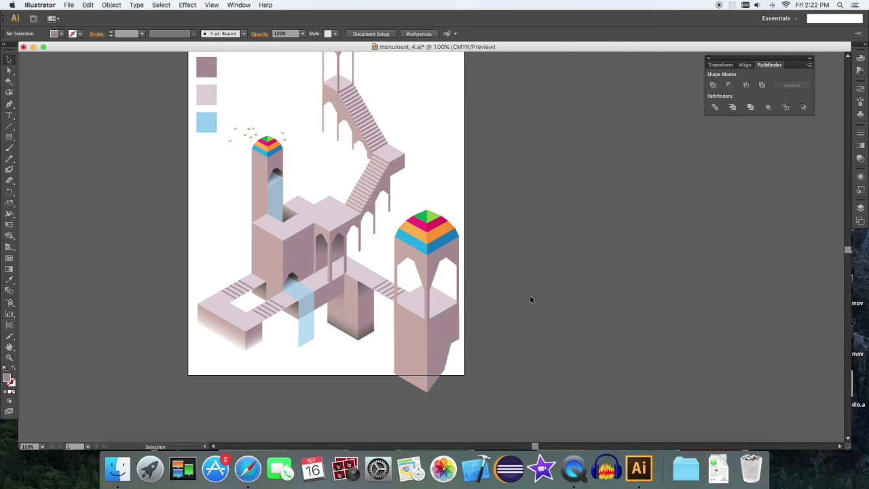
pyautogui.press('v')
# - Fill the block's front face with the fading pink gradient sampled from the low walkway's front, angled at -120°
pyautogui.press('super+equal')
pyautogui.press('a')
pyautogui.click(420, 273)
pyautogui.press('i')
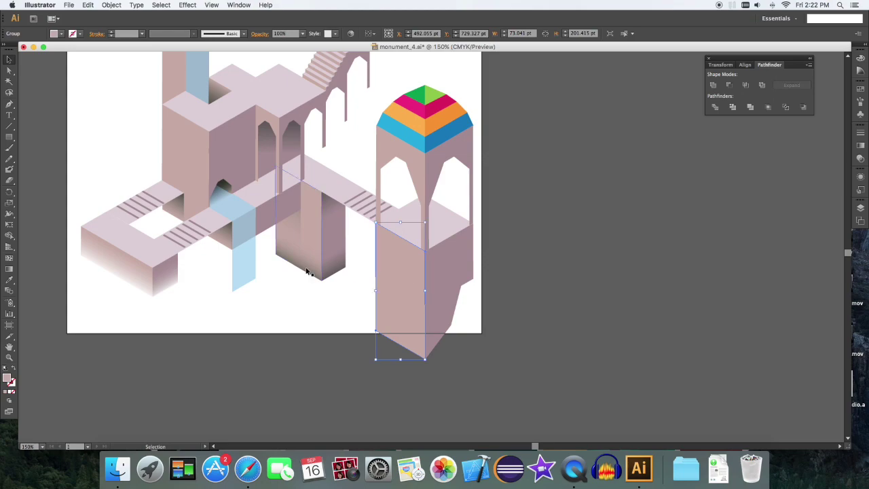
pyautogui.click(162, 275)
pyautogui.click(860, 145)
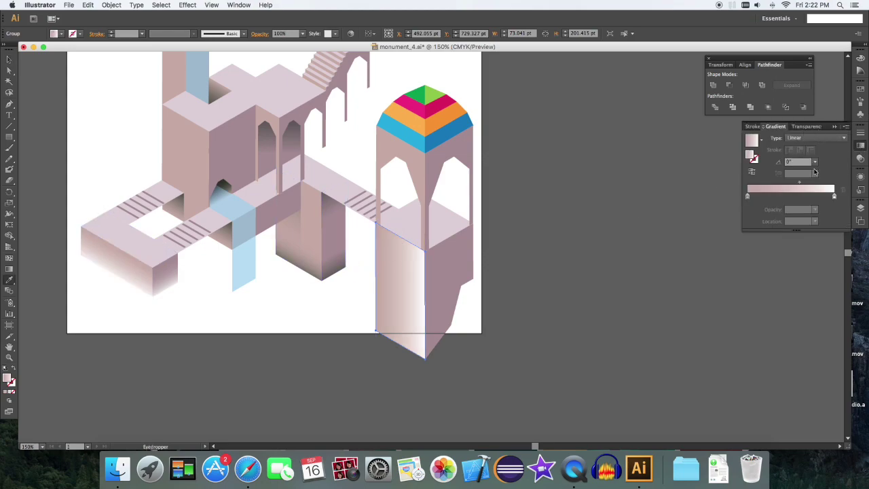
pyautogui.click(815, 161)
pyautogui.click(829, 307)
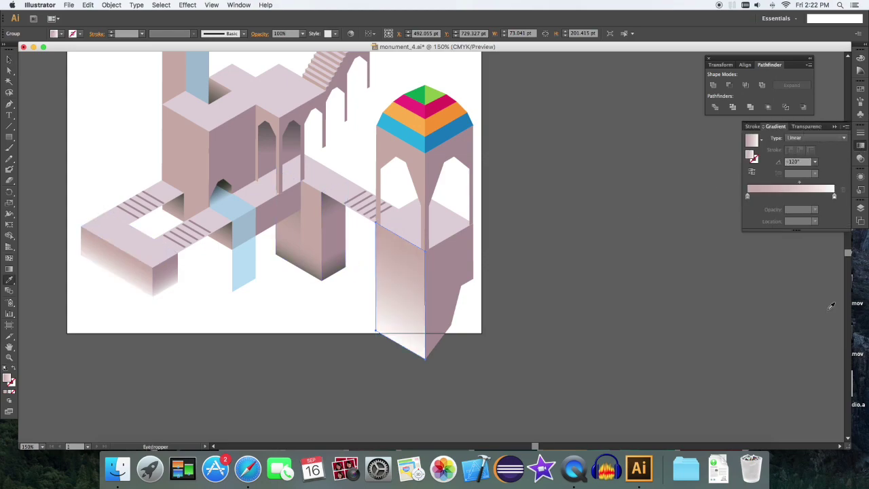
pyautogui.press('v')
pyautogui.click(803, 127)
pyautogui.click(81, 270)
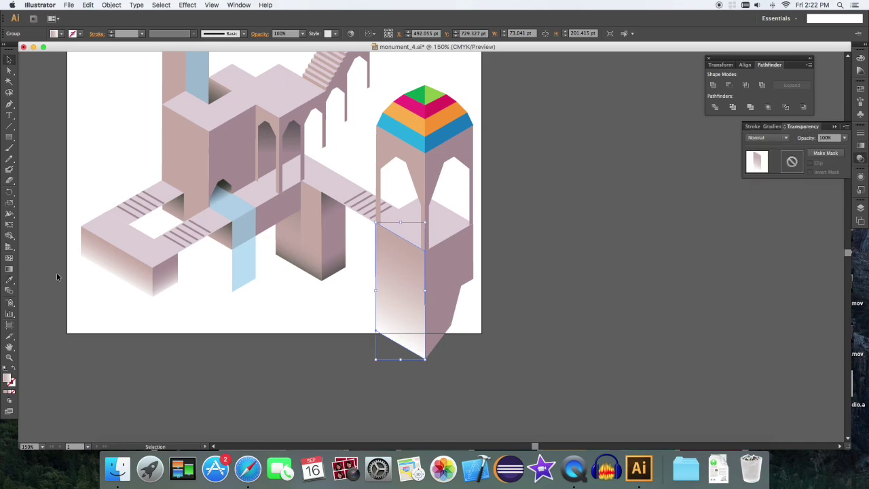
pyautogui.click(400, 297)
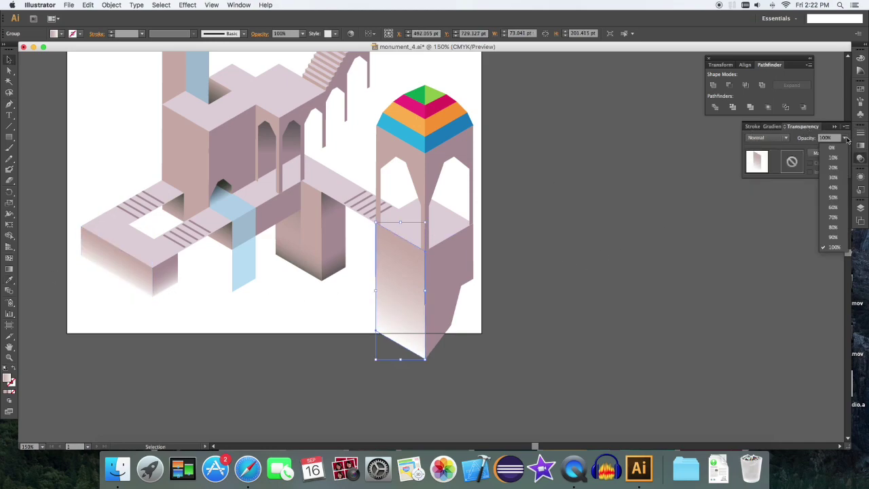
pyautogui.click(545, 243)
# - Fill the block's side face with the fading mauve gradient sampled from the low walkway's end, angled at 120°
pyautogui.click(452, 270)
pyautogui.press('i')
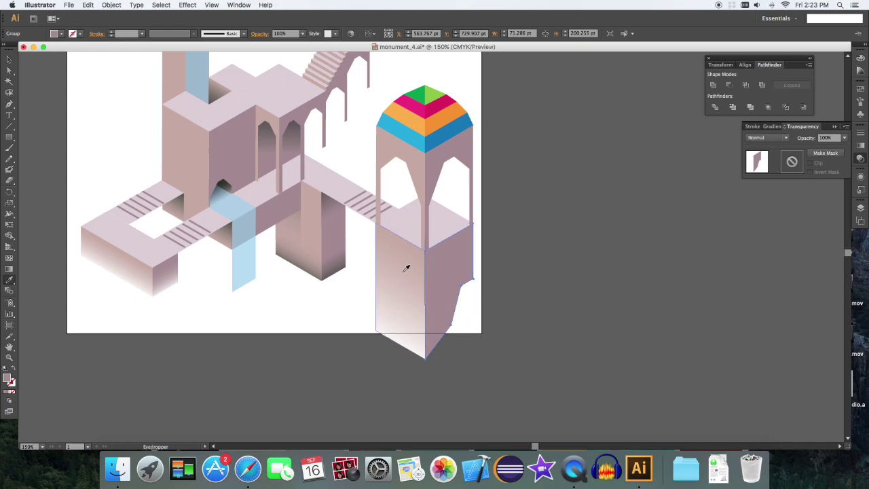
pyautogui.click(171, 272)
pyautogui.click(859, 146)
pyautogui.click(815, 161)
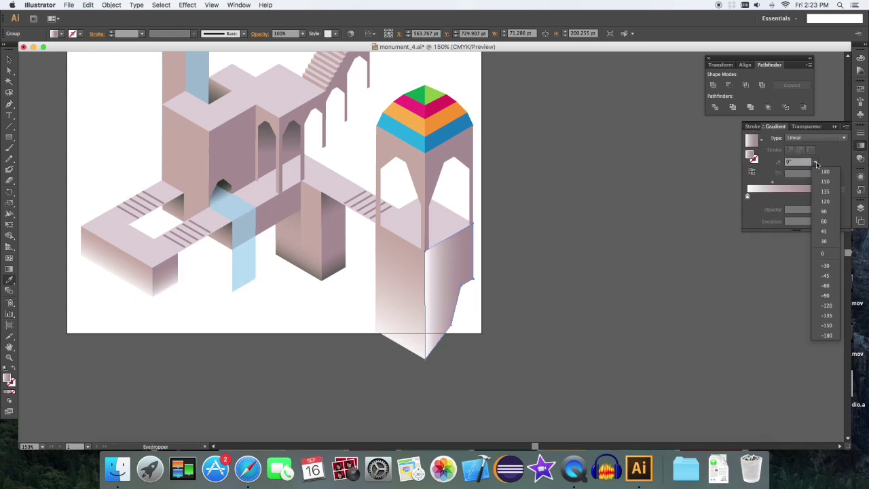
pyautogui.click(829, 203)
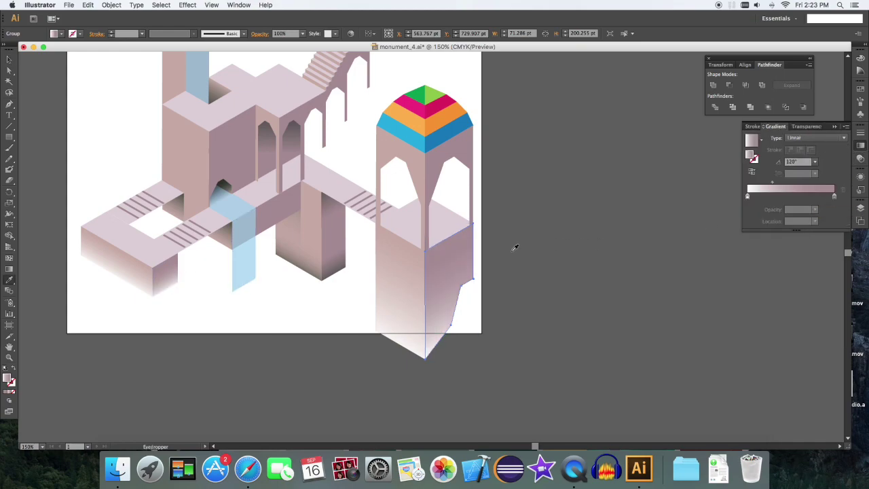
# - Try the building's flat mauve on the block's side face with the Eyedropper, and undo it
pyautogui.click(808, 126)
pyautogui.click(844, 138)
pyautogui.click(837, 232)
pyautogui.press('v')
pyautogui.moveTo(458, 265); pyautogui.dragTo(546, 270)
pyautogui.press('super+z')
pyautogui.press('i')
pyautogui.click(228, 145)
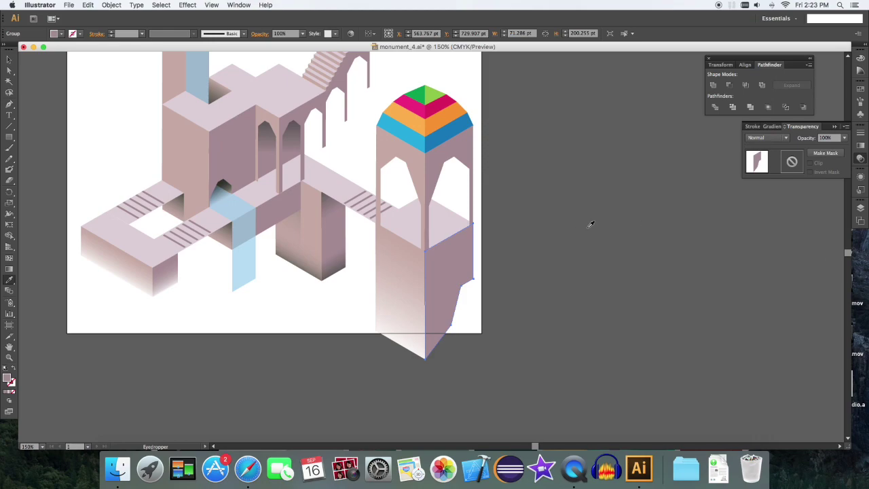
pyautogui.press('super+z')
pyautogui.press('v')
pyautogui.click(594, 232)
# - Draw a vertical line about 66 pt long on the tower's waterfall with the Pen tool and give it a 3 pt stroke
pyautogui.scroll(3, 477, 220)
pyautogui.hscroll(-3, 477, 220)
pyautogui.press('p')
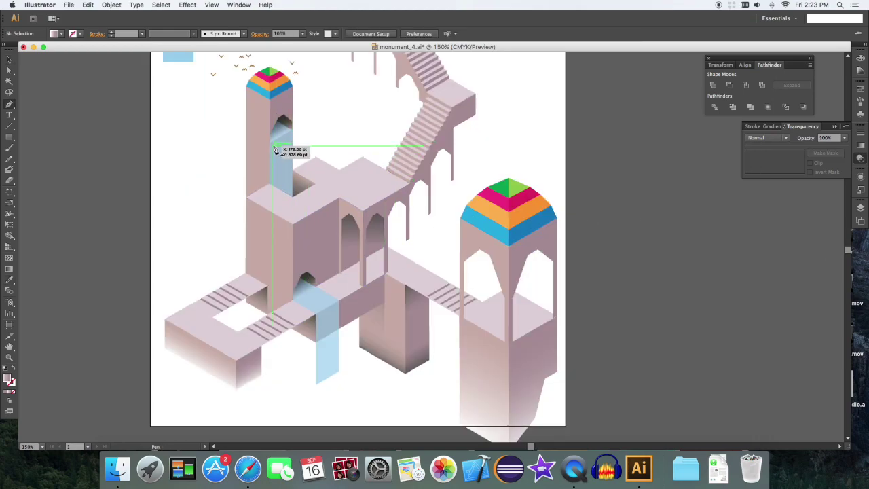
pyautogui.click(273, 145)
pyautogui.click(272, 189)
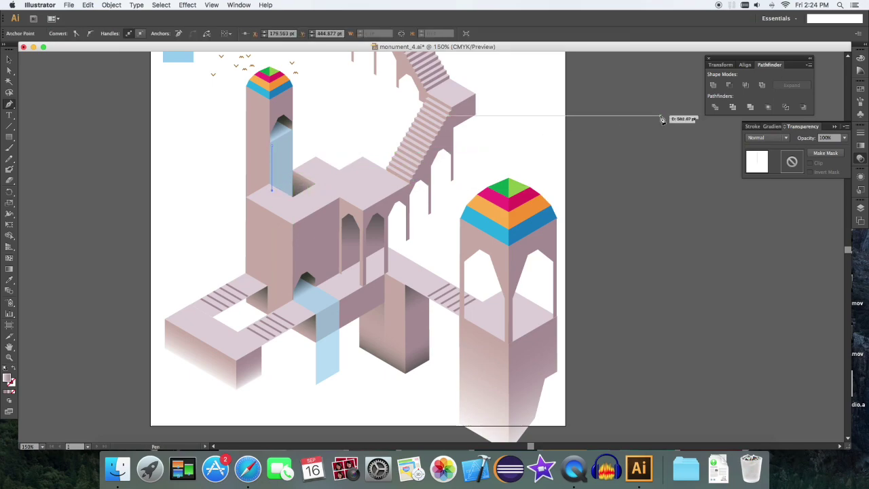
pyautogui.click(753, 126)
pyautogui.click(800, 137)
pyautogui.click(814, 216)
pyautogui.click(801, 138)
pyautogui.click(812, 193)
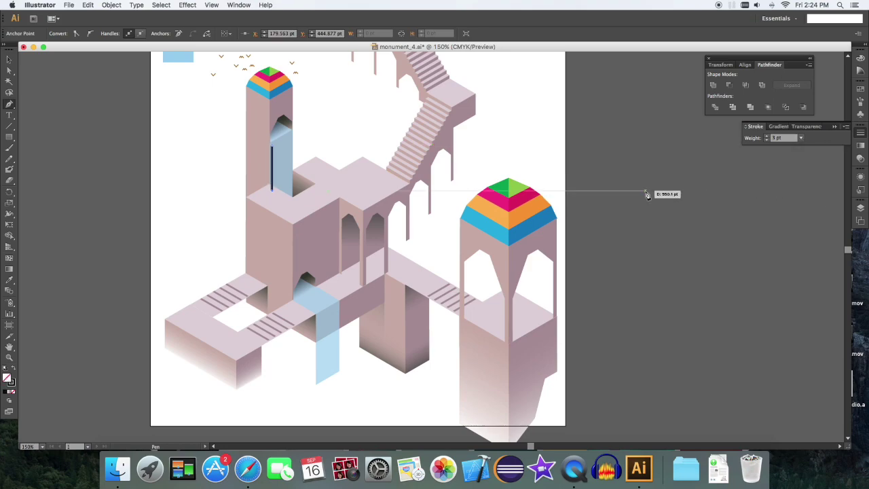
# - Colour the line's stroke with the sampled light blue and place three copies of it across the width of the waterfall
pyautogui.press('i')
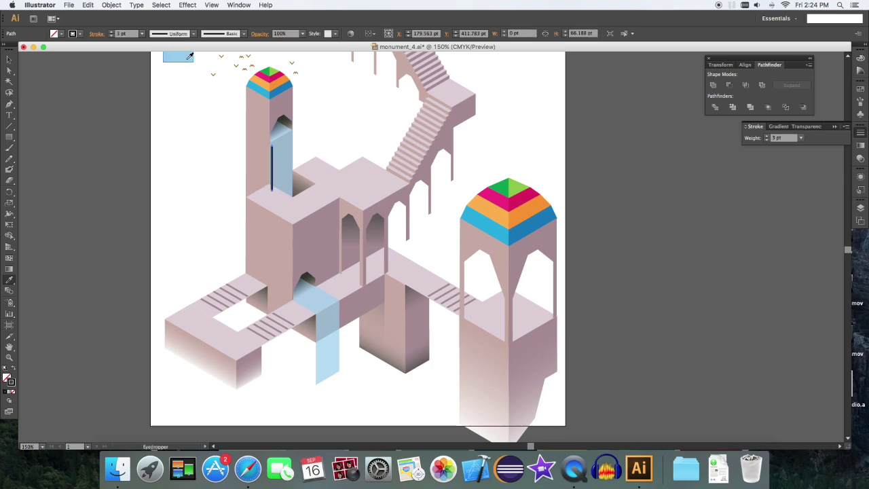
pyautogui.press('v')
pyautogui.click(190, 88)
pyautogui.click(274, 170)
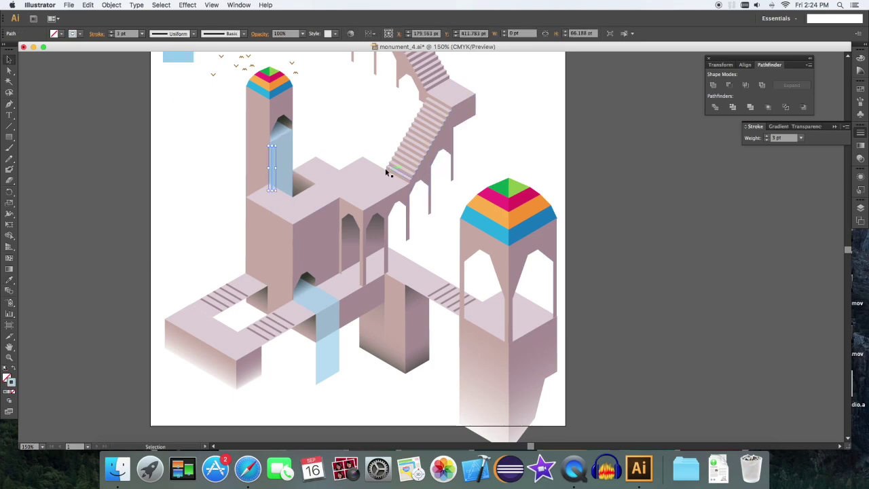
pyautogui.press('Right')
pyautogui.press('Right')
pyautogui.press('Right')
pyautogui.press('Right')
pyautogui.press('Right')
pyautogui.press('Right')
pyautogui.press('Right')
pyautogui.press('Right')
pyautogui.press('Right')
pyautogui.press('Right')
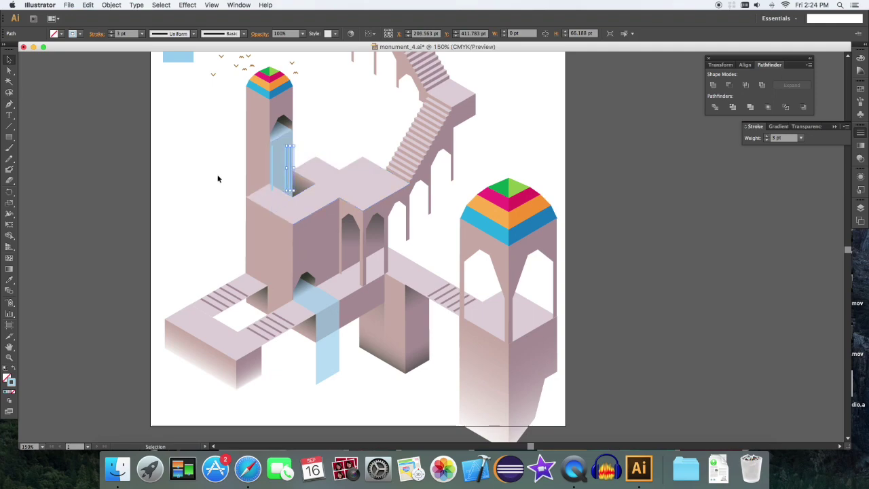
# - Select the four waterfall lines and recolour their strokes with a light orange swatch
pyautogui.click(217, 176)
pyautogui.click(290, 164)
pyautogui.keyDown('shift'); pyautogui.click(283, 160); pyautogui.keyUp('shift')
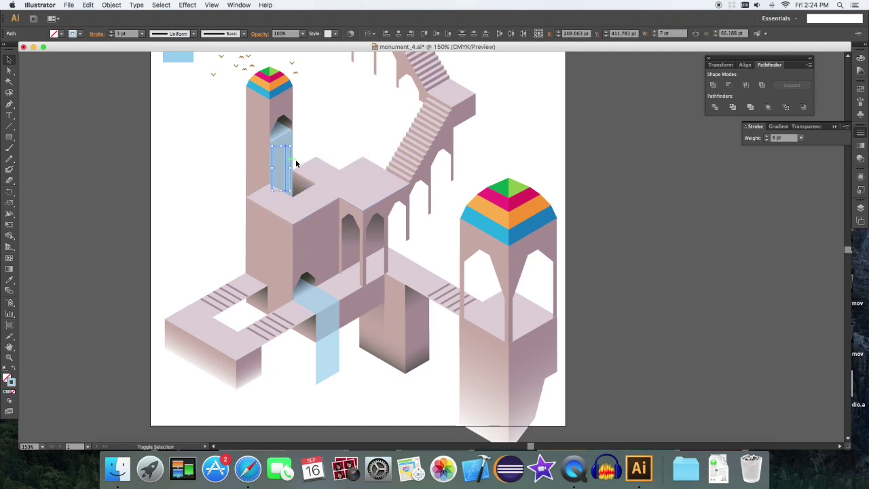
pyautogui.click(860, 90)
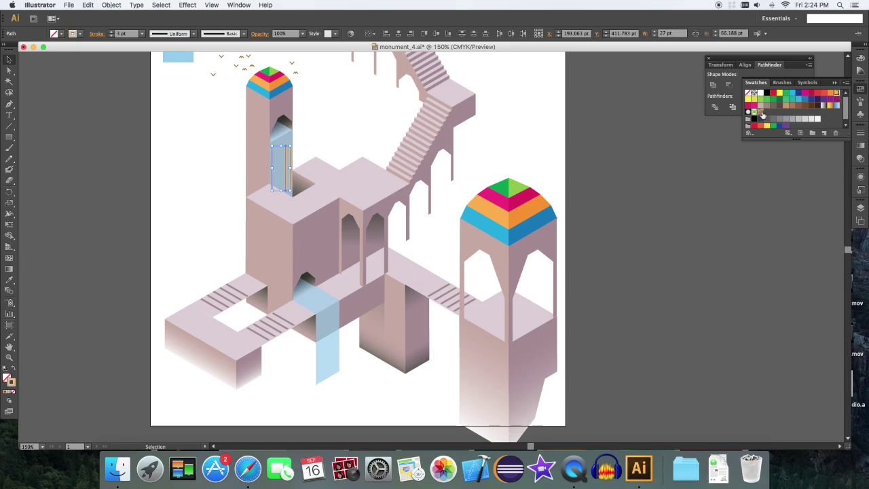
pyautogui.click(450, 151)
# - Shorten the first waterfall line from its lower end and the second from its upper end, each by about 30 pt
pyautogui.scroll(2, 342, 131)
pyautogui.click(204, 195)
pyautogui.moveTo(204, 194); pyautogui.dragTo(216, 196)
pyautogui.press('a')
pyautogui.click(203, 248)
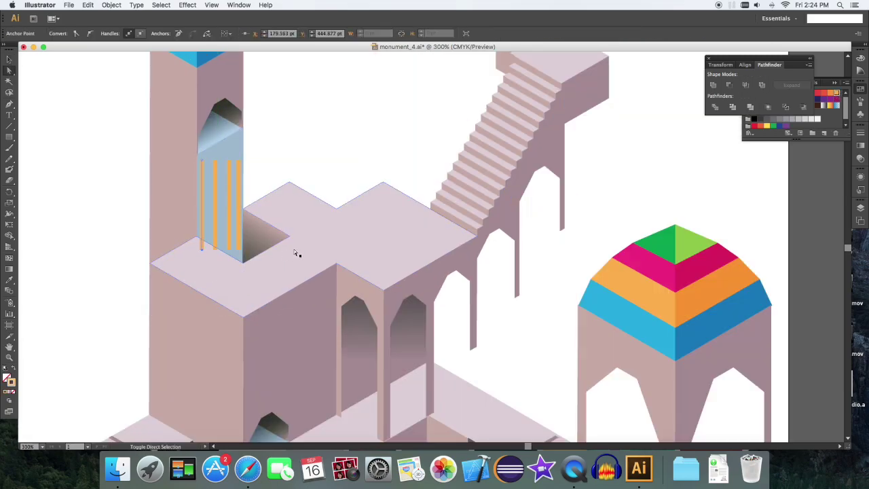
pyautogui.hotkey('shift', 'Down')
pyautogui.click(214, 160)
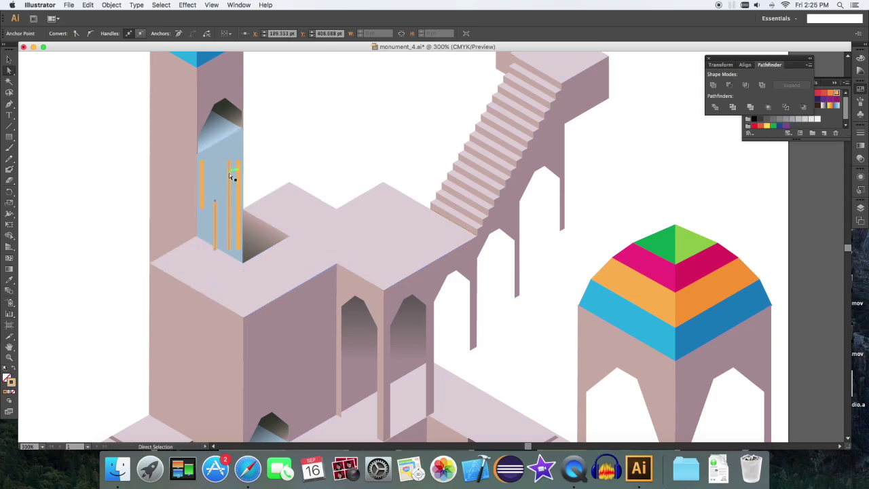
# - Select all four waterfall lines and group them
pyautogui.press('v')
pyautogui.click(247, 188)
pyautogui.click(237, 187)
pyautogui.keyDown('shift'); pyautogui.click(230, 187); pyautogui.keyUp('shift')
pyautogui.keyDown('shift'); pyautogui.click(216, 210); pyautogui.keyUp('shift')
pyautogui.keyDown('shift'); pyautogui.click(201, 185); pyautogui.keyUp('shift')
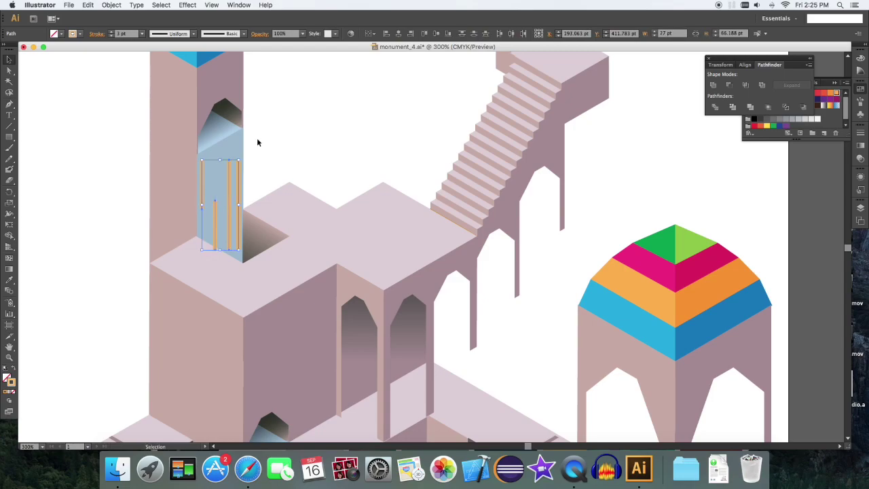
pyautogui.click(112, 5)
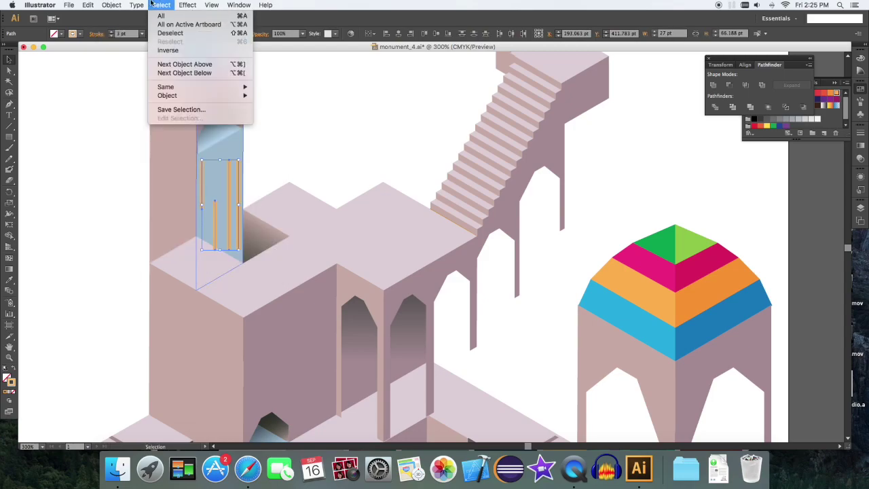
pyautogui.moveTo(296, 63)
pyautogui.click(101, 113)
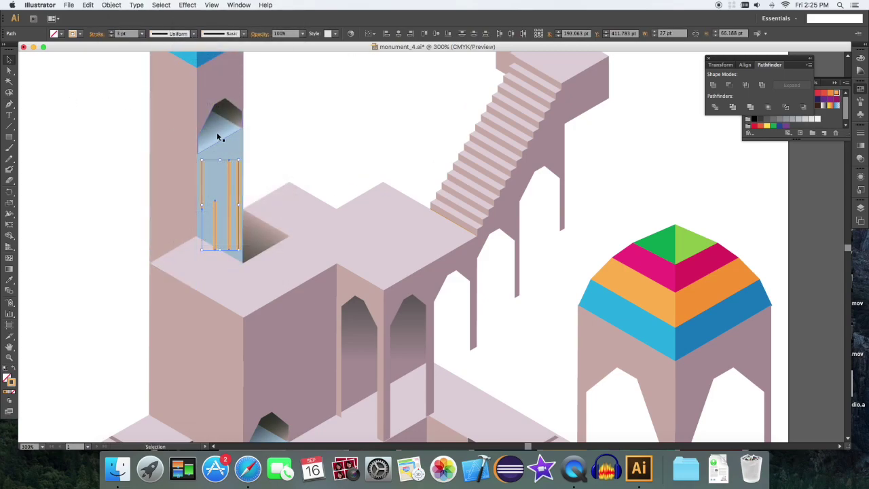
pyautogui.press('super+g')
# - Apply a 3D Rotate effect with the Isometric Right position to the line group
pyautogui.click(192, 5)
pyautogui.moveTo(239, 62)
pyautogui.click(325, 79)
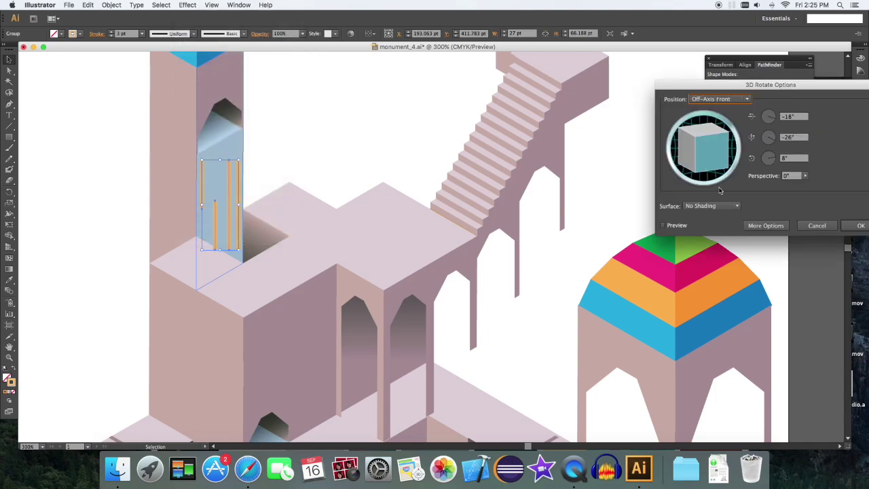
pyautogui.moveTo(767, 85); pyautogui.dragTo(602, 80)
pyautogui.click(554, 94)
pyautogui.click(551, 239)
pyautogui.click(570, 101)
pyautogui.click(569, 250)
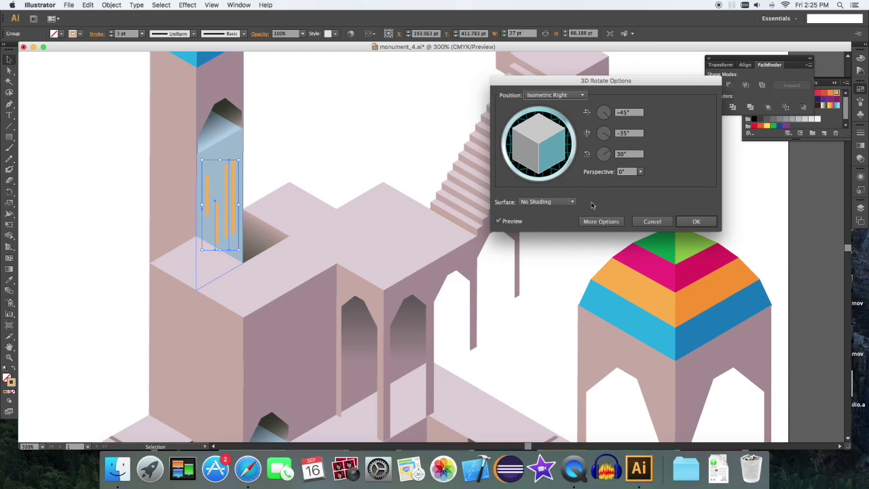
pyautogui.click(697, 224)
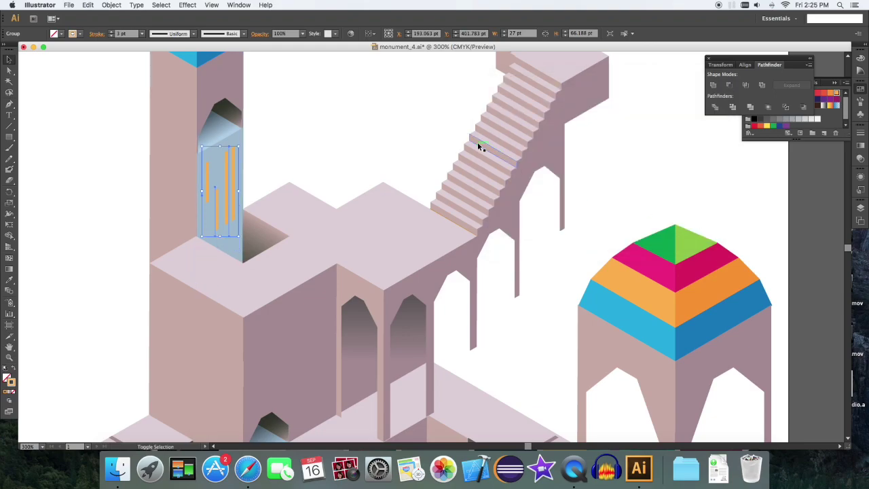
# - Move the line group up 20 pt and extend the lower ends of its second, third and fourth lines by 50 pt
pyautogui.hotkey('shift', 'Down')
pyautogui.press('Up')
pyautogui.press('a')
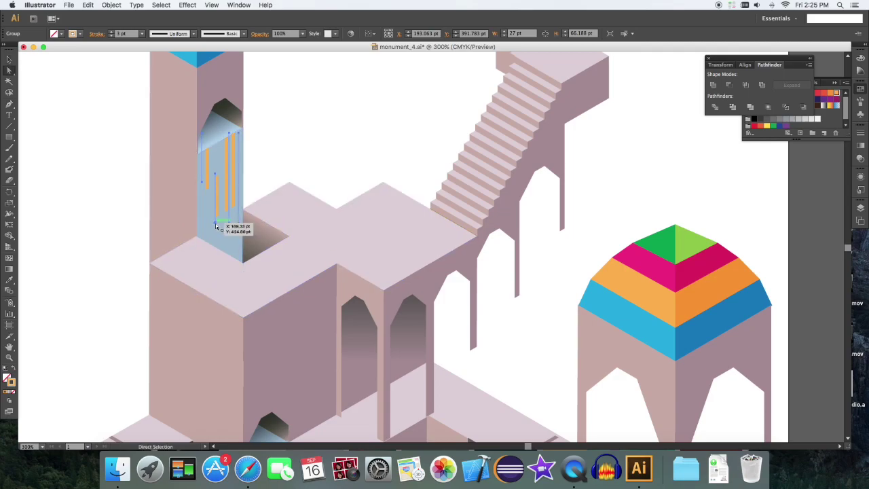
pyautogui.click(215, 223)
pyautogui.keyDown('shift'); pyautogui.click(228, 223); pyautogui.keyUp('shift')
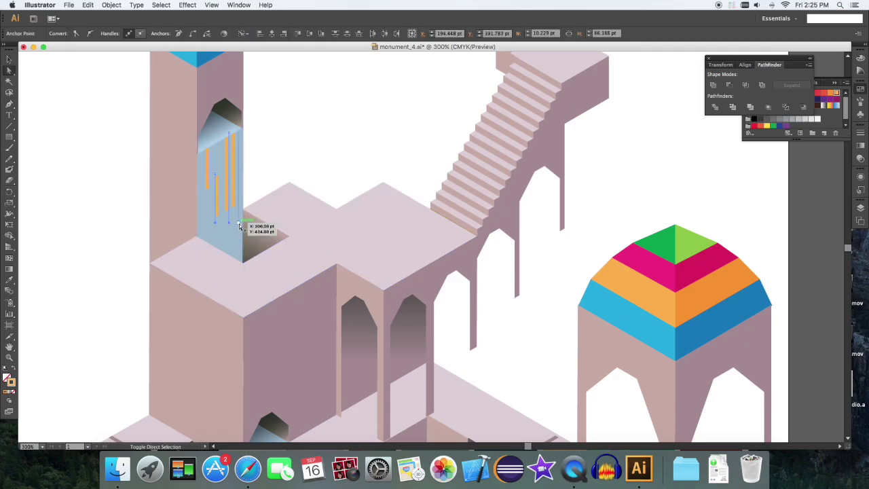
pyautogui.hotkey('shift', 'Down')
pyautogui.hotkey('shift', 'Down')
pyautogui.hotkey('shift', 'Down')
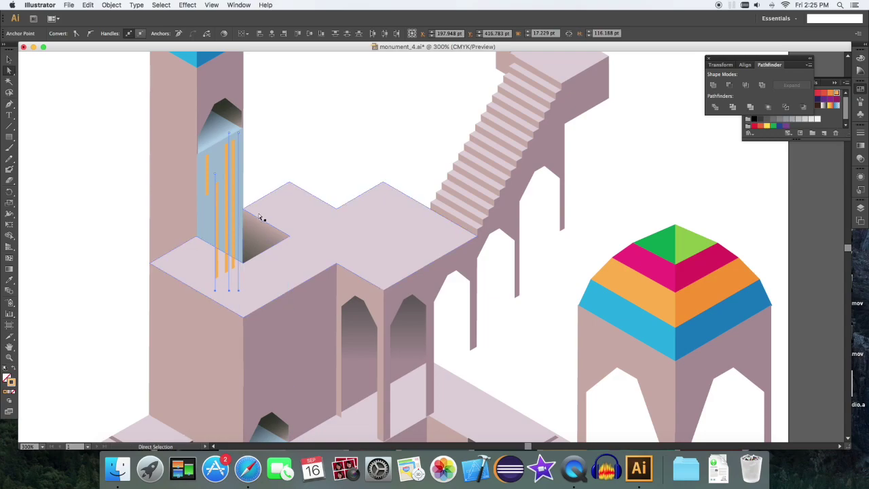
# - Arrange the line group behind the platform's top face but in front of the waterfall
pyautogui.press('v')
pyautogui.click(247, 173)
pyautogui.click(233, 179)
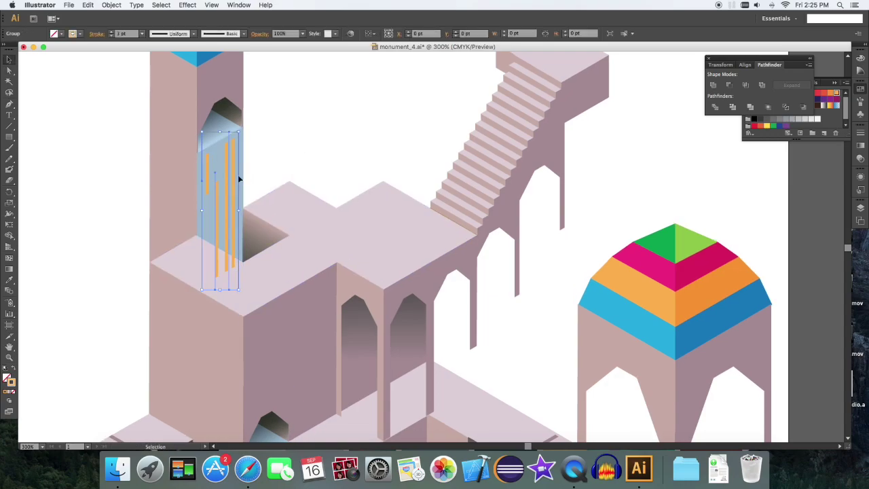
pyautogui.press('a')
pyautogui.press('super+shift+[')
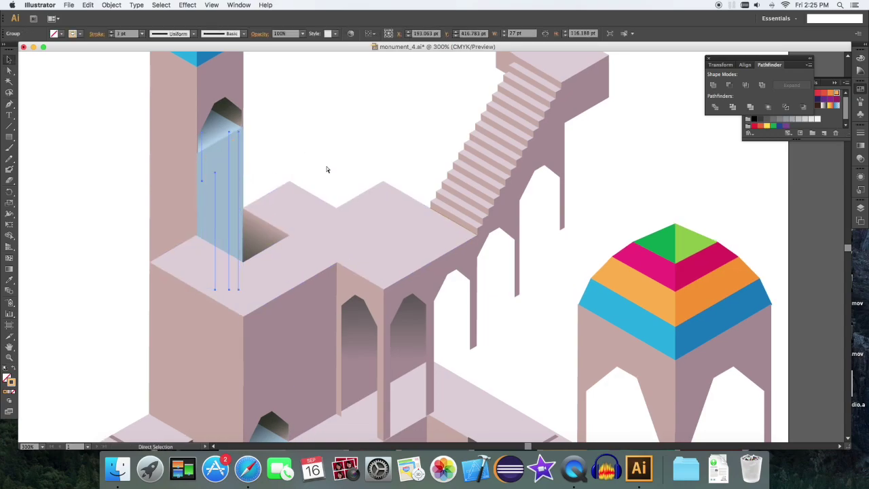
pyautogui.click(327, 168)
pyautogui.click(235, 185)
pyautogui.press('super+z')
pyautogui.click(369, 132)
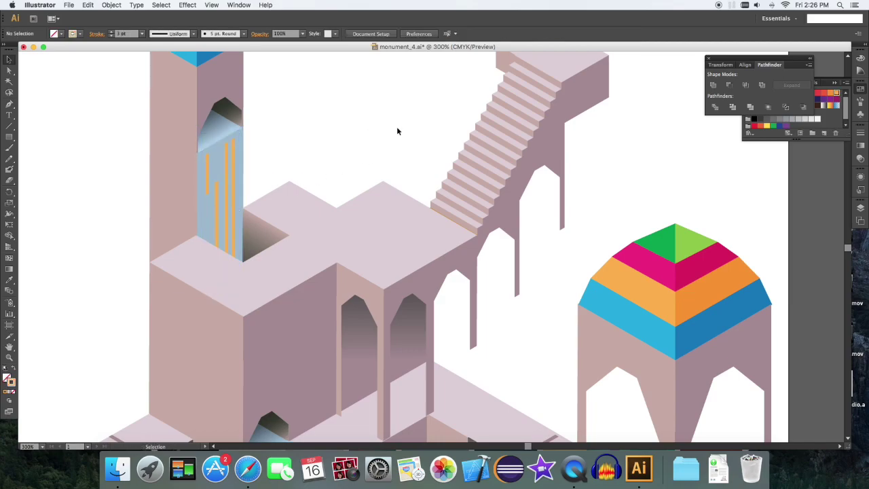
# - Recolour the line group's strokes white and lower their opacity to 50%
pyautogui.click(233, 190)
pyautogui.click(829, 121)
pyautogui.click(757, 93)
pyautogui.click(860, 157)
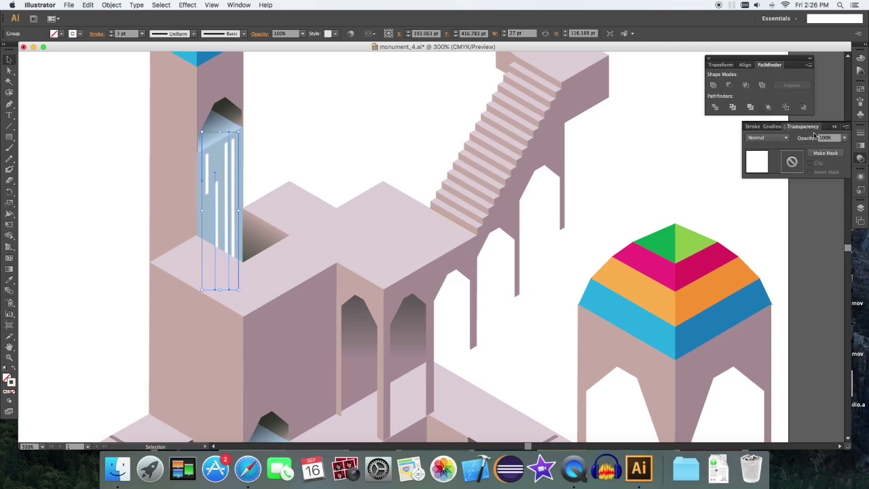
pyautogui.click(844, 138)
pyautogui.click(833, 218)
pyautogui.click(844, 139)
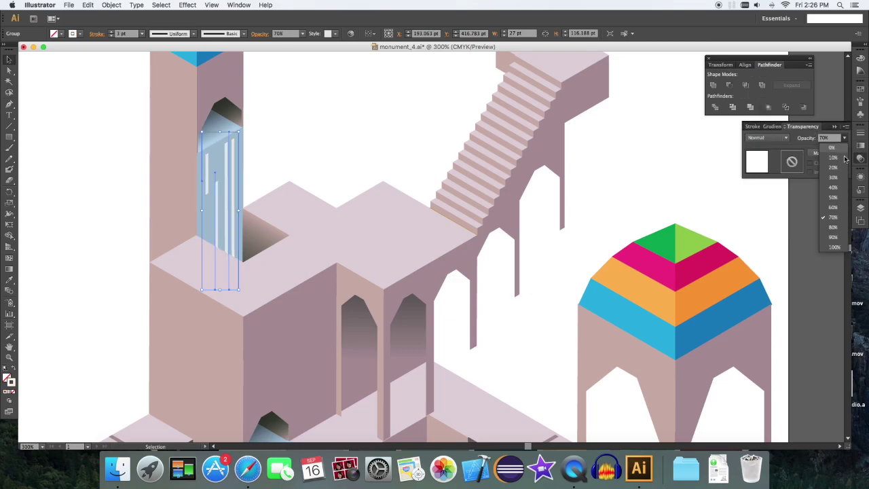
pyautogui.click(834, 201)
pyautogui.click(630, 163)
# - Duplicate the white flow-line group onto the lower waterfall's front face and nudge the copy up 10 pt
pyautogui.press('super+1')
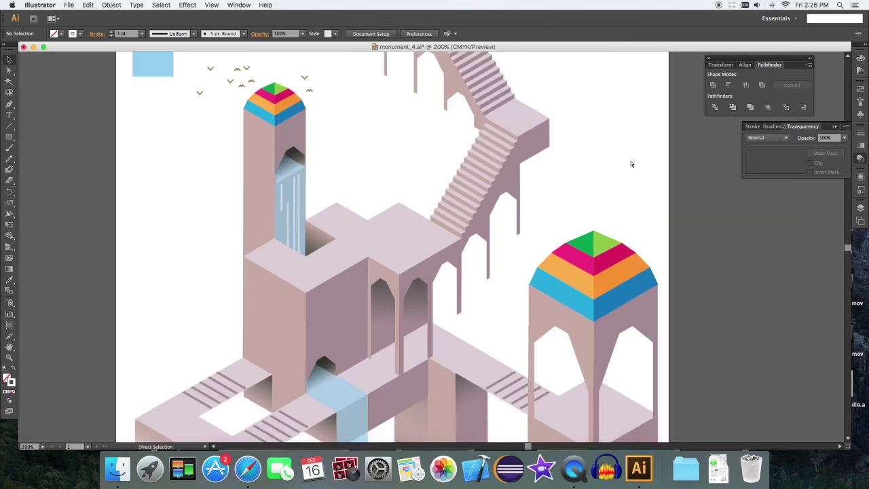
pyautogui.press('super+equal')
pyautogui.moveTo(610, 161); pyautogui.dragTo(601, 72)
pyautogui.click(285, 117)
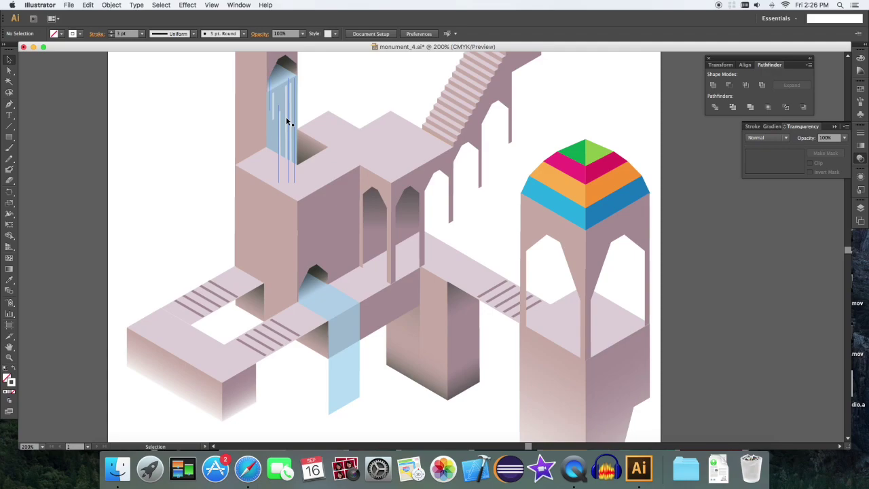
pyautogui.moveTo(286, 123); pyautogui.dragTo(350, 370)
pyautogui.press('Up')
pyautogui.press('Up')
pyautogui.press('Up')
pyautogui.press('Up')
pyautogui.press('Up')
pyautogui.press('Up')
pyautogui.press('Up')
pyautogui.press('Up')
pyautogui.press('Up')
pyautogui.press('Up')
# - Extend the lower end of the copied group's first line down by 30 pt
pyautogui.press('a')
pyautogui.click(331, 337)
pyautogui.hotkey('shift', 'Down')
pyautogui.hotkey('shift', 'Down')
pyautogui.hotkey('shift', 'Down')
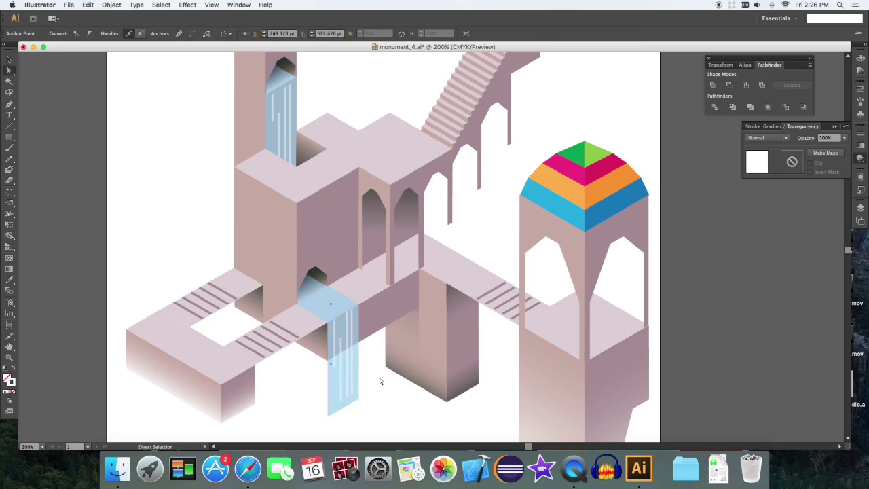
pyautogui.click(379, 378)
# - Apply the lowest platform front face's white-fading gradient to the lower waterfall's front face at an angle of -120°
pyautogui.scroll(-1, 391, 368)
pyautogui.press('v')
pyautogui.click(336, 410)
pyautogui.press('i')
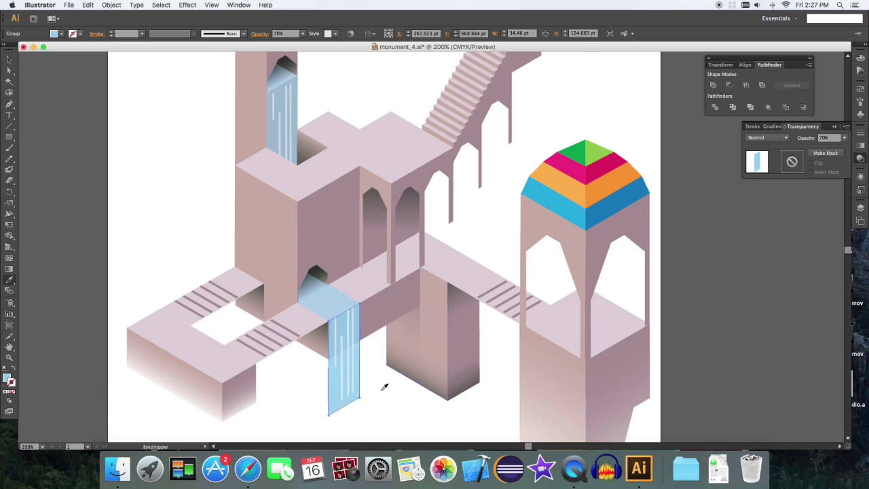
pyautogui.click(228, 385)
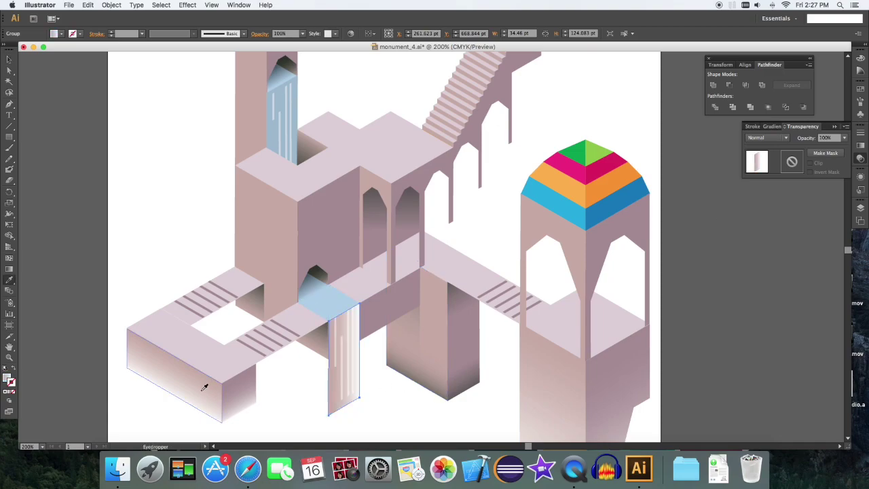
pyautogui.click(861, 146)
pyautogui.click(815, 161)
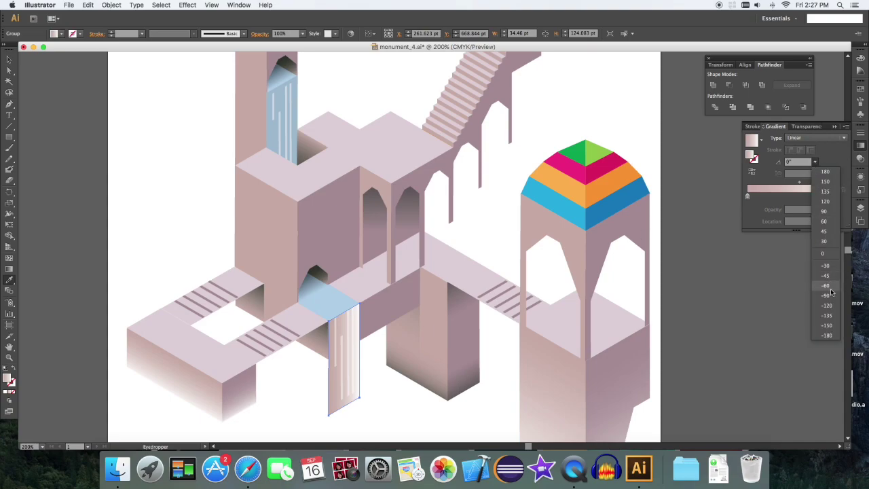
pyautogui.click(832, 201)
pyautogui.click(815, 162)
pyautogui.click(830, 303)
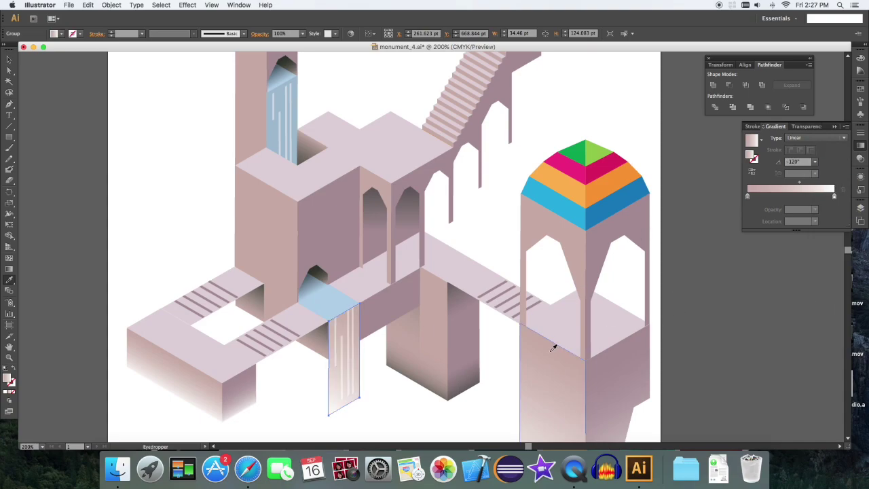
# - Recolour the waterfall gradient's first stop with the light blue from the palette square
pyautogui.click(746, 197)
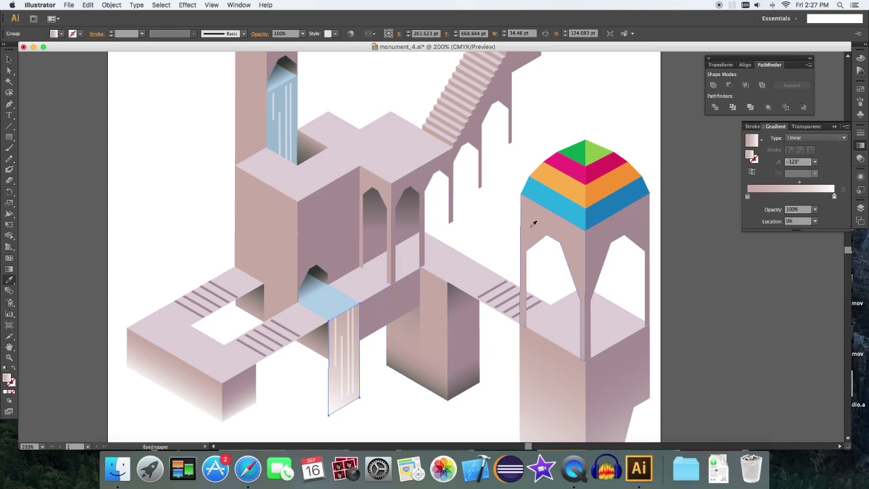
pyautogui.scroll(5, 317, 190)
pyautogui.keyDown('shift'); pyautogui.click(155, 96); pyautogui.keyUp('shift')
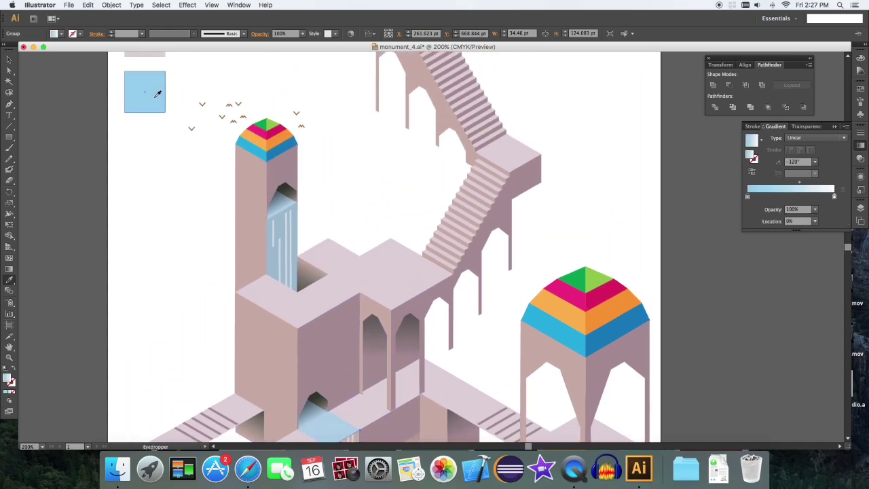
# - Set the waterfall gradient's angle to 120° and swap its end colours so the blue fades to white downwards
pyautogui.scroll(-5, 163, 108)
pyautogui.press('v')
pyautogui.click(251, 386)
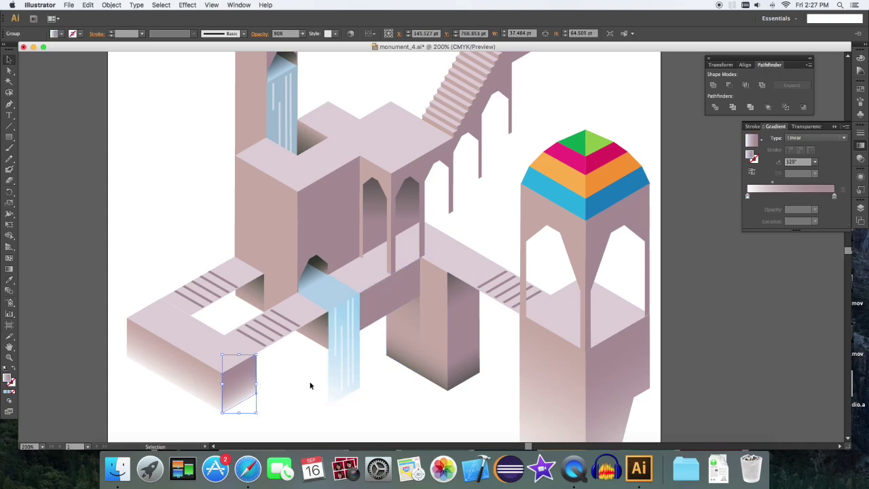
pyautogui.click(334, 389)
pyautogui.click(814, 161)
pyautogui.click(827, 202)
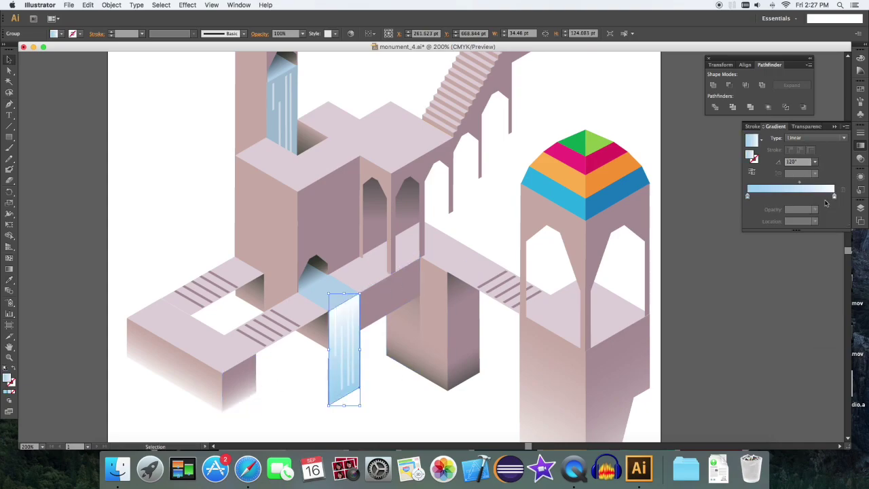
pyautogui.moveTo(835, 196)
pyautogui.mouseDown()
pyautogui.moveTo(782, 196)
pyautogui.moveTo(835, 196)
pyautogui.mouseUp()
pyautogui.moveTo(782, 196); pyautogui.dragTo(747, 197)
# - Lower the opacity of the waterfall's front face to 70% to match the other water faces
pyautogui.click(331, 289)
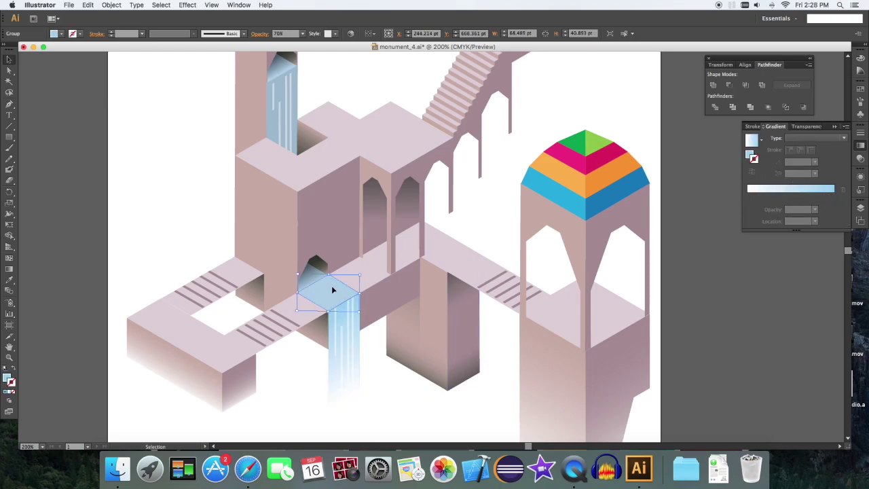
pyautogui.click(330, 287)
pyautogui.click(277, 128)
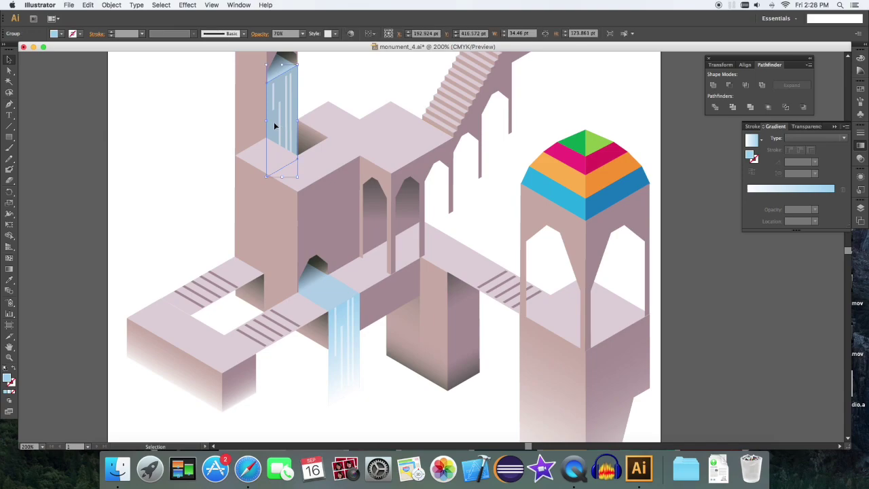
pyautogui.click(805, 129)
pyautogui.click(333, 290)
pyautogui.click(333, 361)
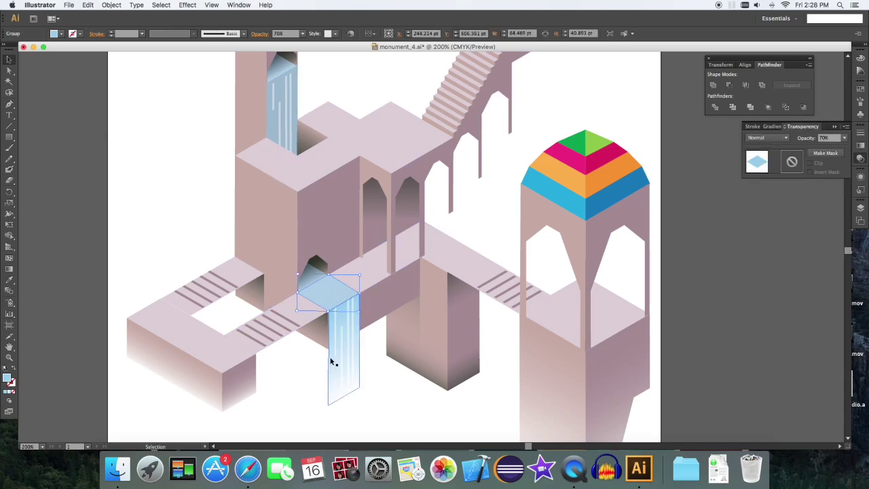
pyautogui.click(419, 385)
# - Shift the midpoint of the lower waterfall's gradient to about 21% so the blue dominates
pyautogui.click(340, 402)
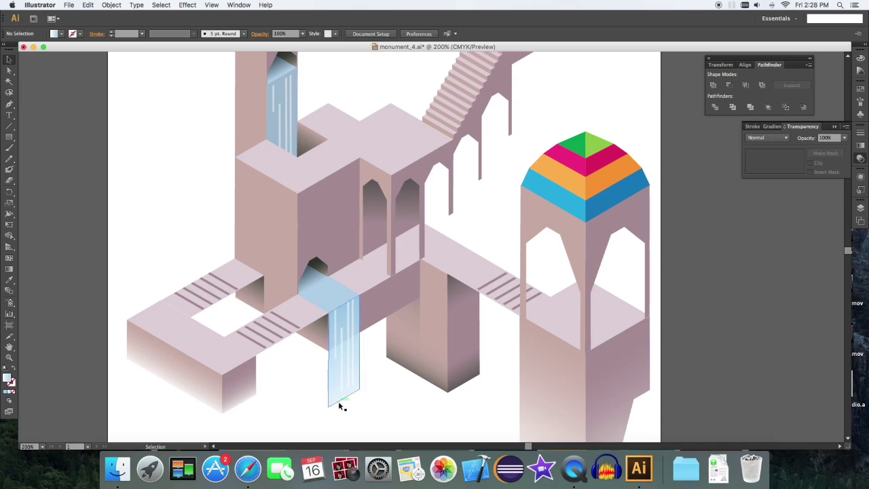
pyautogui.click(859, 148)
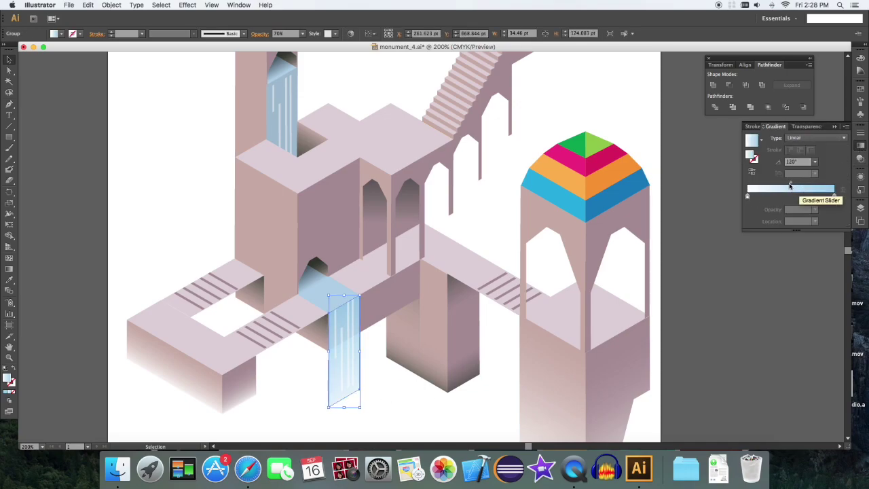
pyautogui.moveTo(791, 184); pyautogui.dragTo(765, 184)
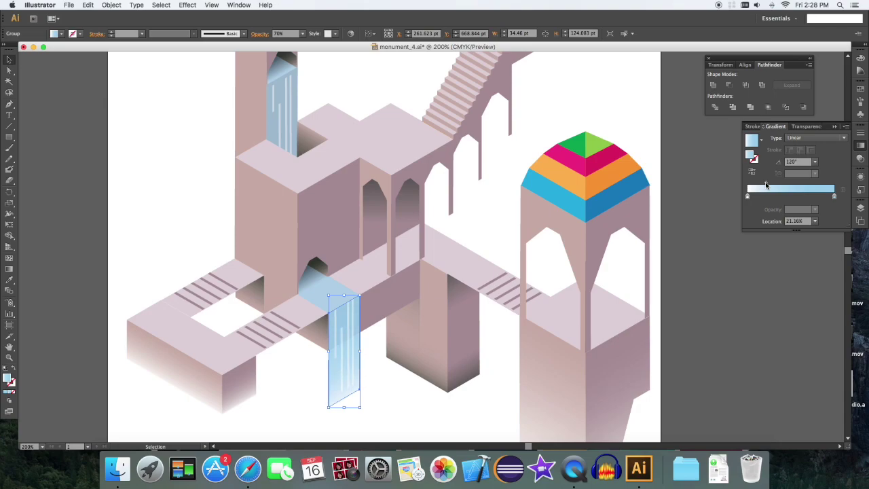
pyautogui.click(399, 413)
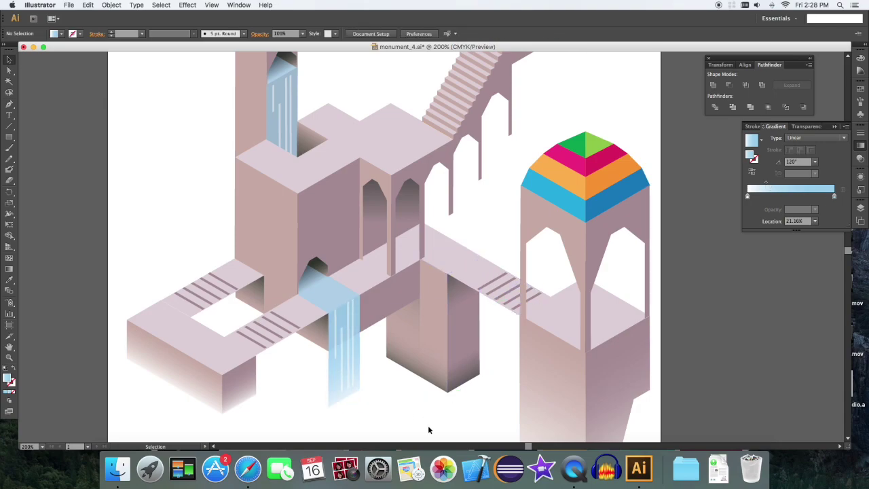
# - Duplicate the lower waterfall's flow-line group onto the wall above the small arch
pyautogui.press('super+minus')
pyautogui.press('super+minus')
pyautogui.press('super+plus')
pyautogui.click(370, 337)
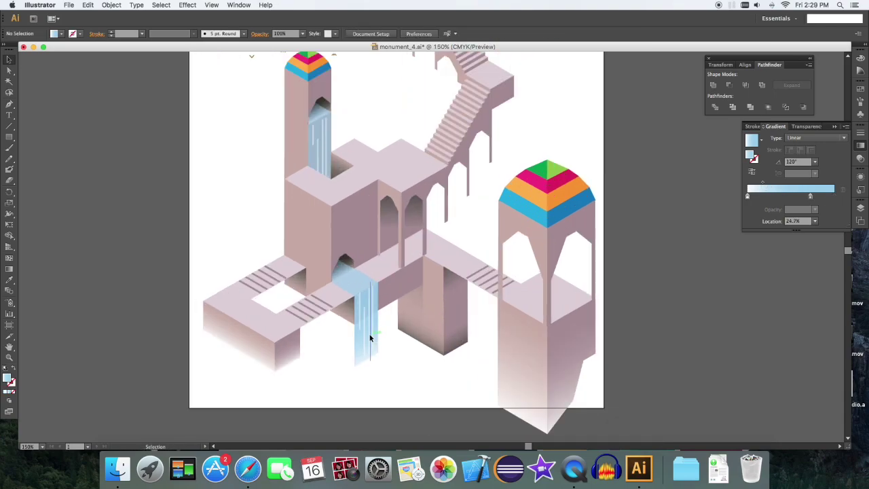
pyautogui.scroll(-1, 370, 337)
pyautogui.click(372, 336)
pyautogui.moveTo(373, 336); pyautogui.dragTo(352, 225)
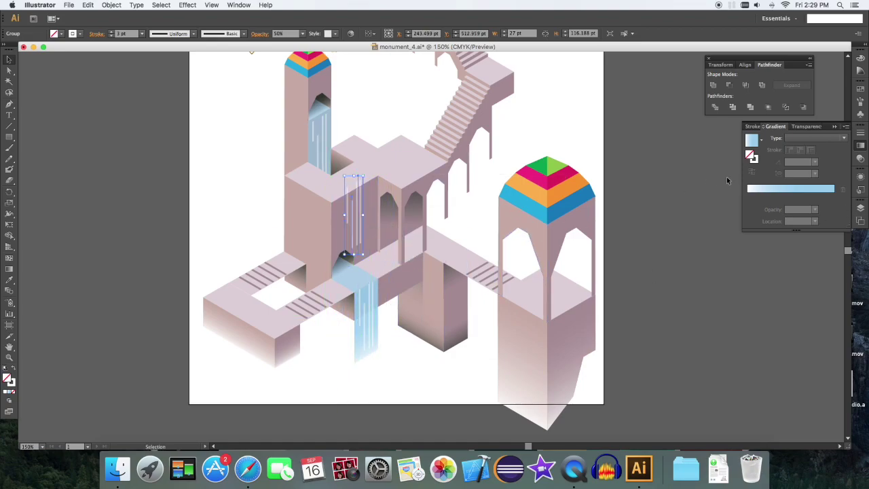
# - Remove the 3D Rotate effect from the copied line group and rotate it 90°
pyautogui.click(860, 159)
pyautogui.click(860, 178)
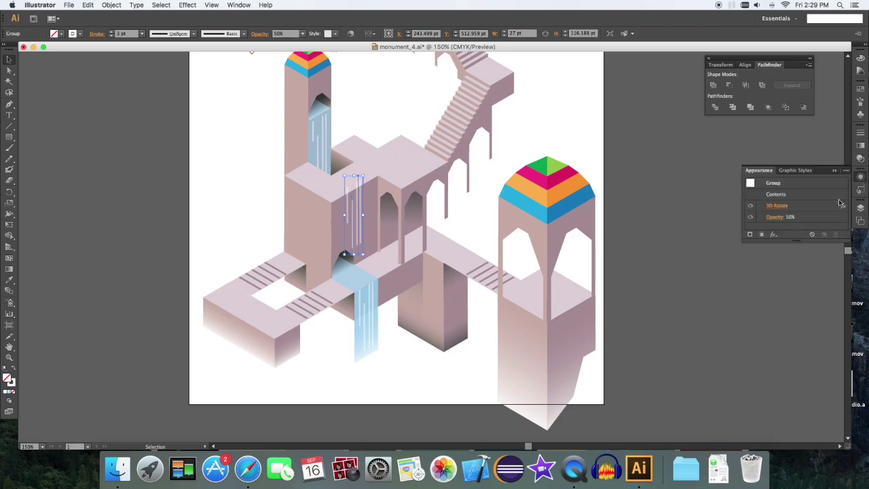
pyautogui.press('super+equal')
pyautogui.moveTo(349, 200); pyautogui.dragTo(228, 217)
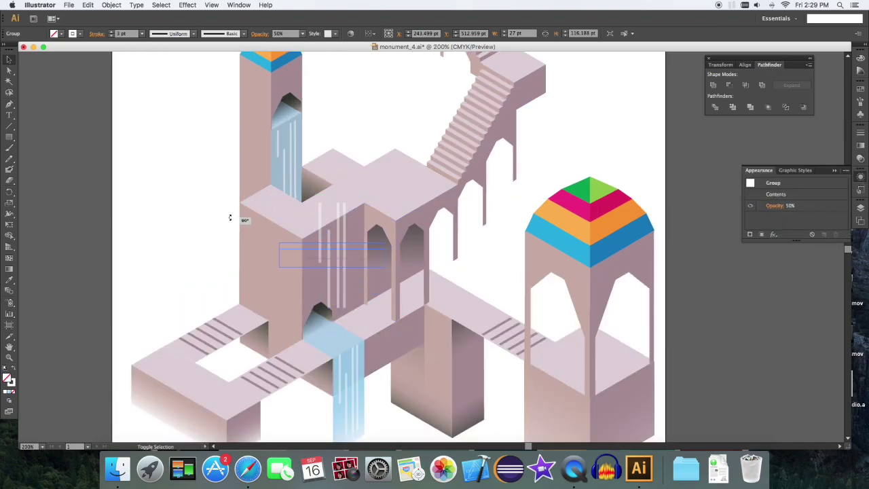
# - Apply a 3D Rotate effect with the Isometric Top position to the horizontal line group
pyautogui.click(188, 4)
pyautogui.moveTo(224, 61)
pyautogui.click(325, 79)
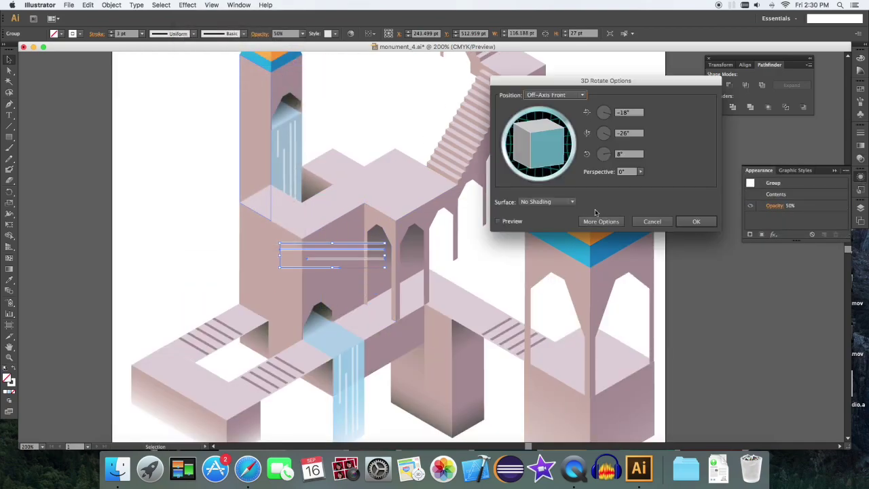
pyautogui.click(555, 95)
pyautogui.click(567, 245)
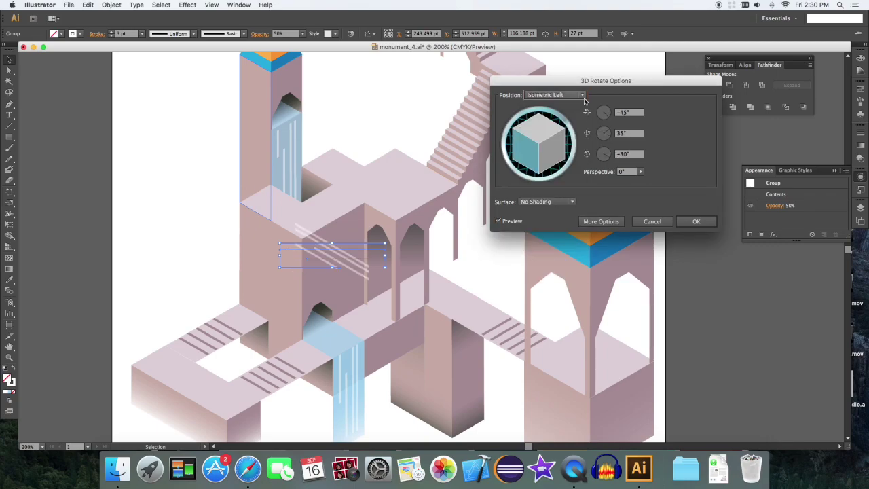
pyautogui.click(577, 96)
pyautogui.click(578, 251)
pyautogui.click(569, 96)
pyautogui.click(567, 259)
pyautogui.click(694, 223)
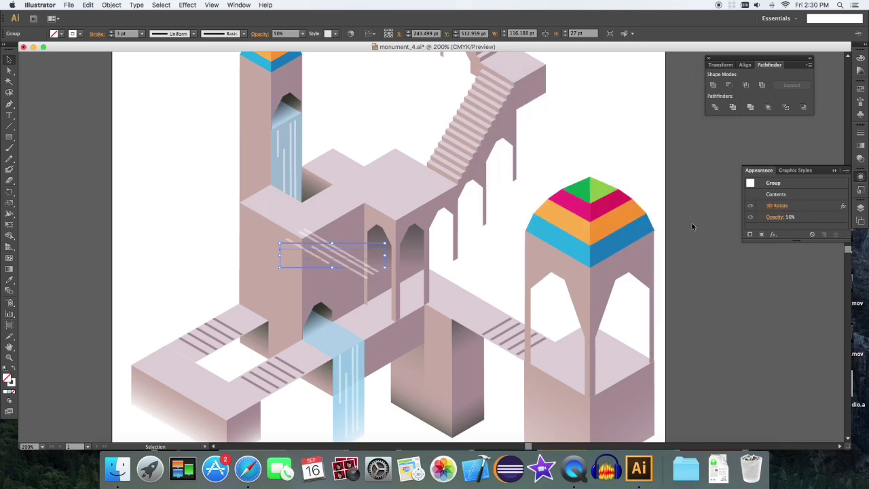
# - Move the line group about 108 pt down and 25 pt right onto the lower waterfall's top water face
pyautogui.hotkey('shift', 'Down')
pyautogui.hotkey('shift', 'Down')
pyautogui.hotkey('shift', 'Down')
pyautogui.hotkey('shift', 'Down')
pyautogui.hotkey('shift', 'Down')
pyautogui.hotkey('shift', 'Down')
pyautogui.hotkey('shift', 'Down')
pyautogui.hotkey('shift', 'Down')
pyautogui.hotkey('shift', 'Down')
pyautogui.hotkey('shift', 'Down')
pyautogui.hotkey('shift', 'Down')
pyautogui.hotkey('shift', 'Right')
pyautogui.hotkey('shift', 'Right')
pyautogui.press('Up')
pyautogui.press('Up')
pyautogui.press('Up')
pyautogui.press('Left')
pyautogui.press('Left')
pyautogui.press('Left')
pyautogui.press('Left')
pyautogui.press('Left')
pyautogui.press('Down')
# - Shorten all four lines by moving their right ends 64 pt left
pyautogui.press('a')
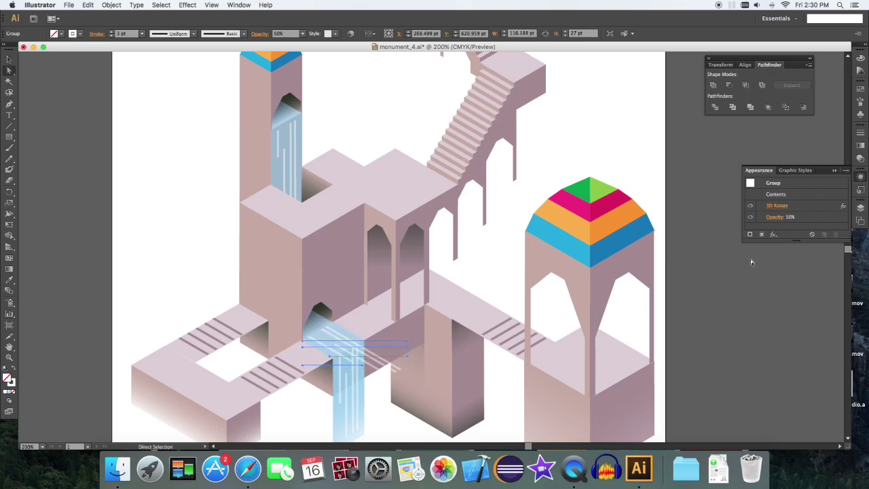
pyautogui.click(407, 341)
pyautogui.keyDown('shift'); pyautogui.click(407, 346); pyautogui.keyUp('shift')
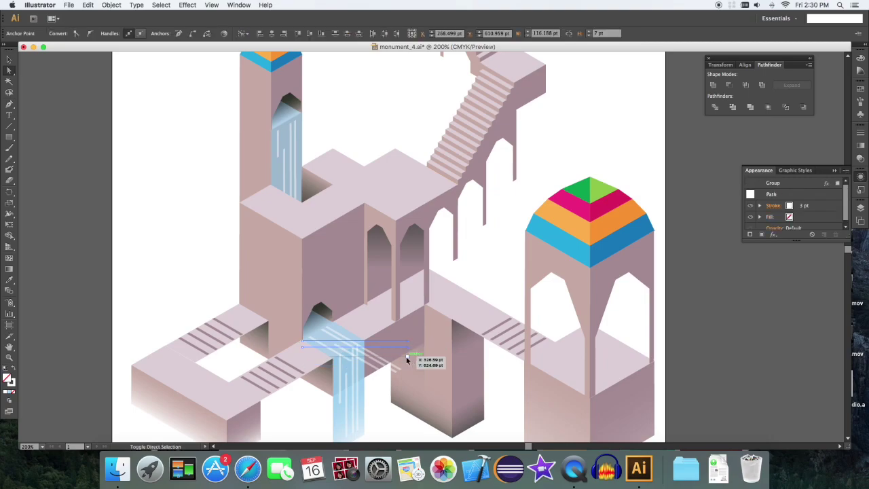
pyautogui.keyDown('shift'); pyautogui.click(407, 355); pyautogui.keyUp('shift')
pyautogui.keyDown('shift'); pyautogui.click(361, 366); pyautogui.keyUp('shift')
pyautogui.hotkey('shift', 'Left')
pyautogui.hotkey('shift', 'Left')
pyautogui.press('Left')
pyautogui.press('Left')
pyautogui.press('Left')
pyautogui.press('Left')
pyautogui.hotkey('shift', 'Left')
pyautogui.hotkey('shift', 'Left')
pyautogui.hotkey('shift', 'Left')
pyautogui.hotkey('shift', 'Left')
# - Nudge the shortened line group 4 pt right and 2 pt down on the top water face
pyautogui.press('v')
pyautogui.click(322, 346)
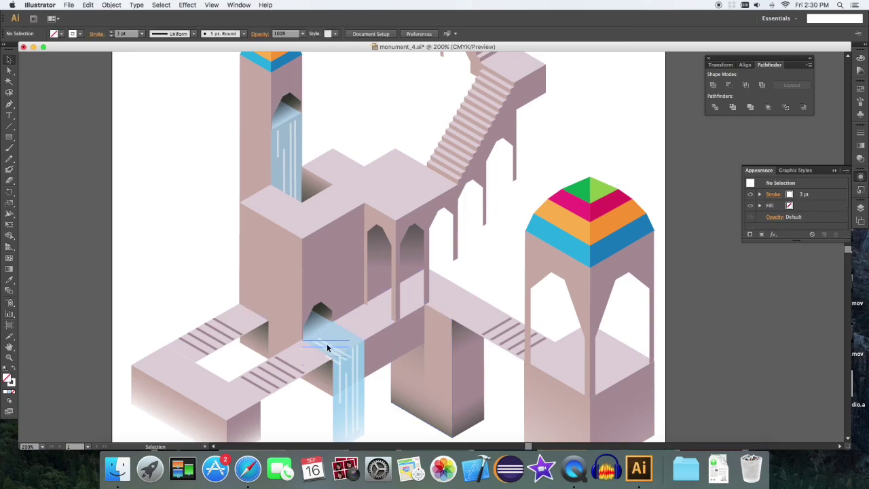
pyautogui.click(327, 348)
pyautogui.press('Right')
pyautogui.press('Right')
pyautogui.press('Right')
pyautogui.press('Right')
pyautogui.press('Down')
pyautogui.press('Down')
pyautogui.click(167, 299)
# - Delete the tiny leftover fourth line from the line group on the top water face
pyautogui.click(320, 351)
pyautogui.press('a')
pyautogui.click(308, 352)
pyautogui.click(862, 146)
pyautogui.click(860, 220)
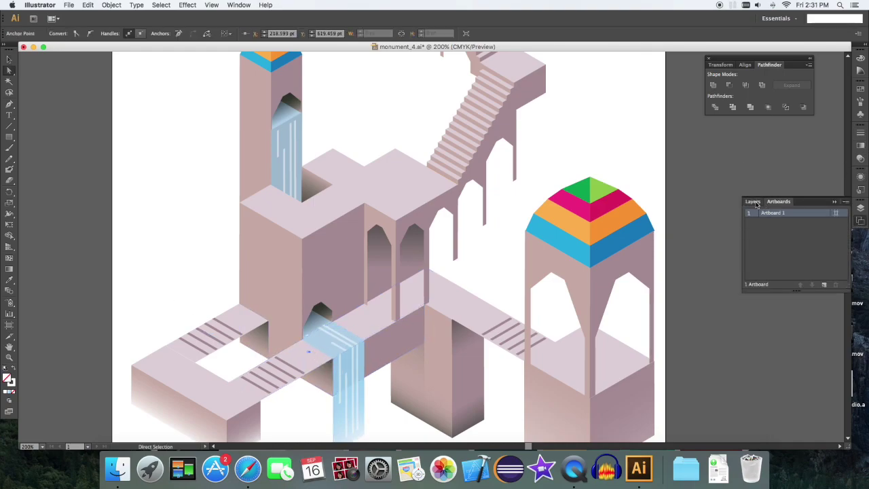
pyautogui.click(752, 202)
pyautogui.click(770, 213)
pyautogui.moveTo(814, 264); pyautogui.dragTo(836, 285)
pyautogui.click(834, 201)
# - Nudge the remaining three-line group right and down so it sits within the top water face
pyautogui.press('v')
pyautogui.press('super+z')
pyautogui.press('Right')
pyautogui.press('Right')
pyautogui.press('Right')
pyautogui.press('Right')
pyautogui.press('Right')
pyautogui.press('Right')
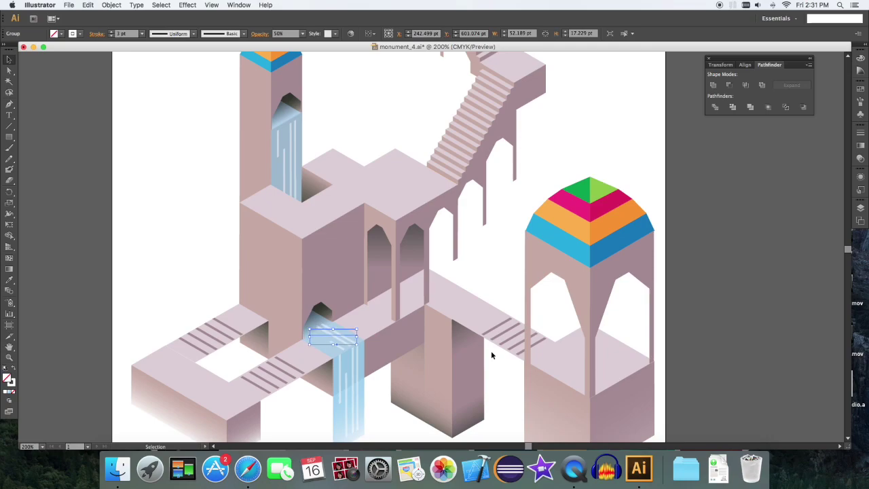
pyautogui.press('Down')
pyautogui.press('Down')
pyautogui.press('Down')
pyautogui.press('Down')
pyautogui.click(178, 286)
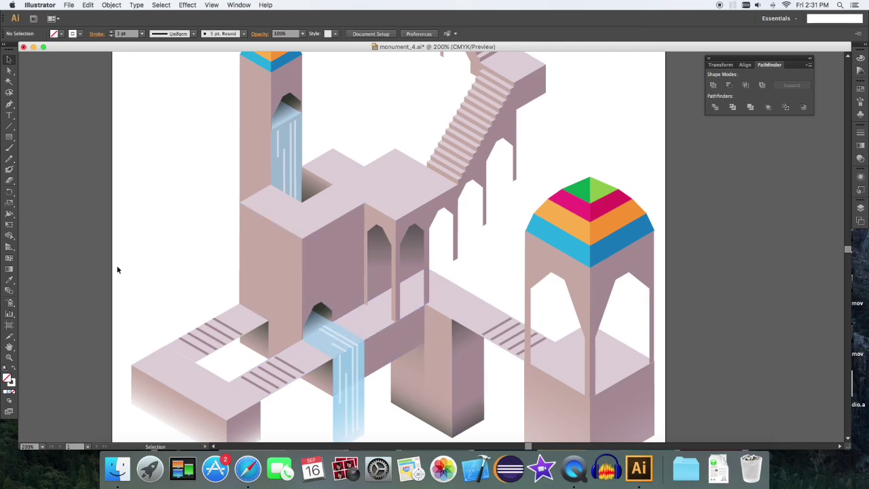
# - Scale the whole building and birds down to about 545 × 773 pt to fit the artboard, and shift them 10 pt right
pyautogui.press('super+minus')
pyautogui.press('super+minus')
pyautogui.moveTo(582, 405); pyautogui.dragTo(292, 74)
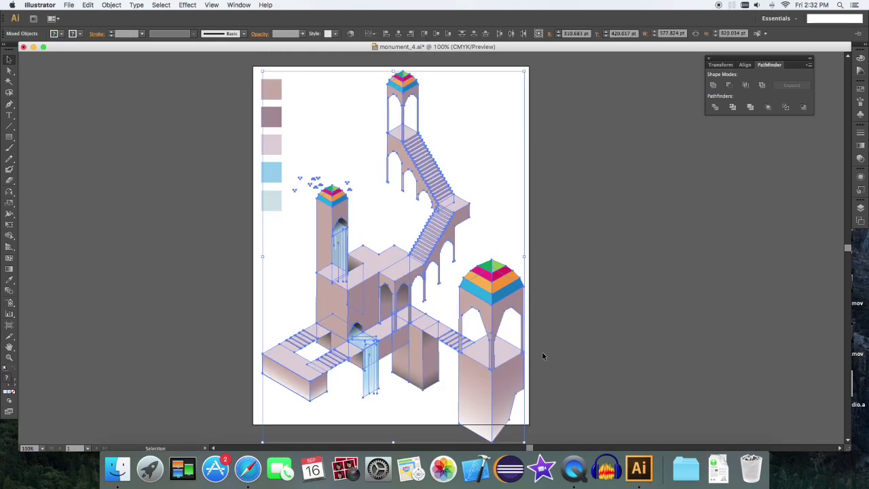
pyautogui.moveTo(523, 445); pyautogui.dragTo(509, 423)
pyautogui.hotkey('shift', 'Right')
pyautogui.hotkey('shift', 'Right')
pyautogui.hotkey('shift', 'Left')
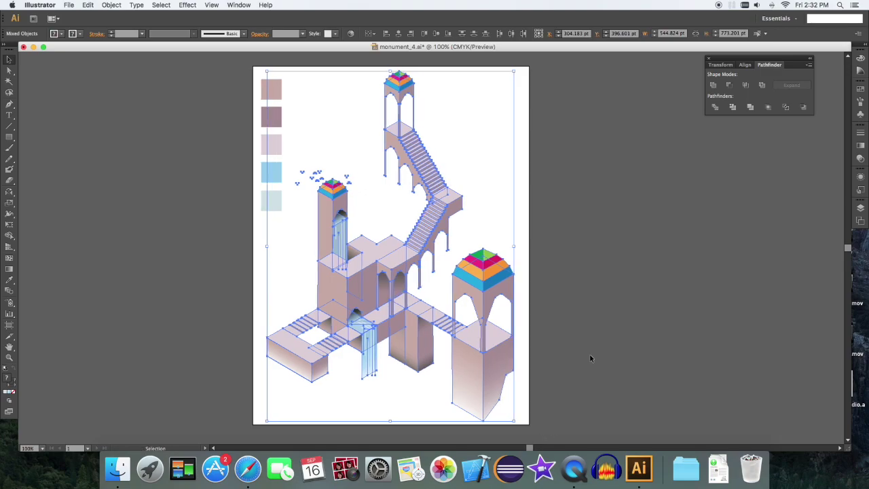
pyautogui.click(617, 293)
# - Draw an artboard-sized background rectangle in the palette's pale blue-grey and send it behind all artwork
pyautogui.click(272, 201)
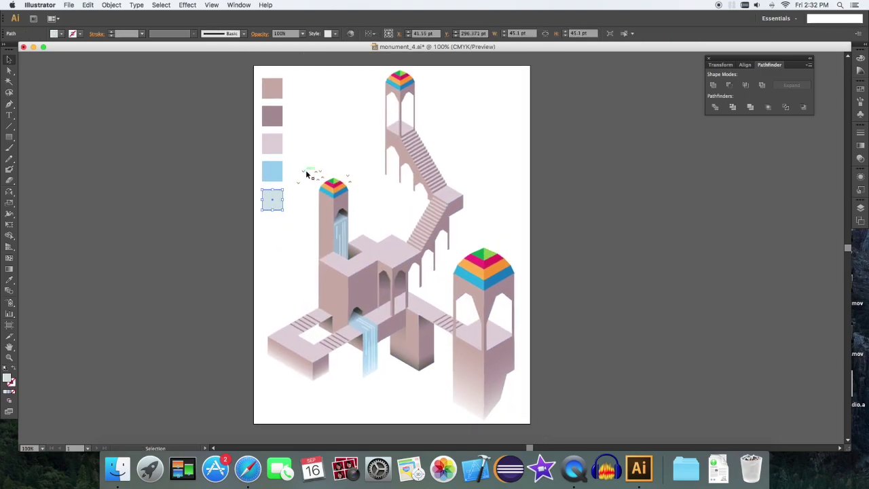
pyautogui.press('m')
pyautogui.moveTo(252, 66); pyautogui.dragTo(530, 426)
pyautogui.press('super+shift+bracketleft')
pyautogui.press('v')
pyautogui.click(608, 357)
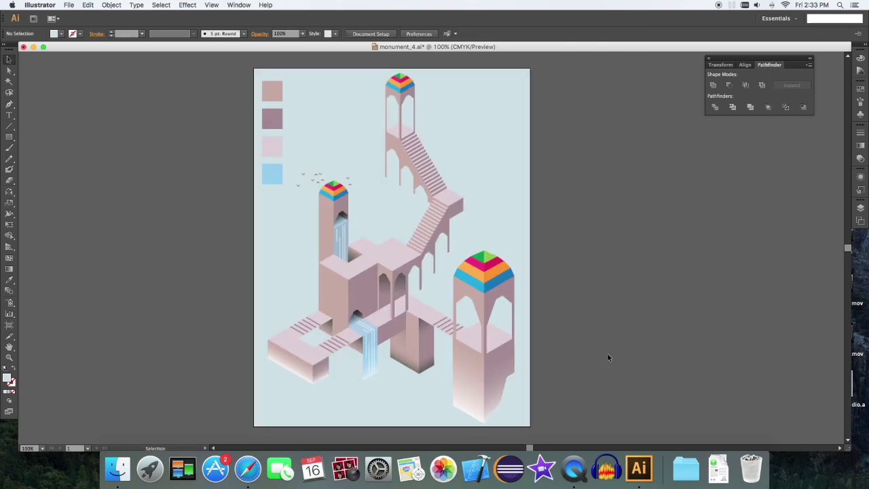
# - Match the white gradient ends on both side faces of the front-left platform to the pale blue-grey background
pyautogui.moveTo(608, 354); pyautogui.dragTo(637, 202)
pyautogui.click(252, 289)
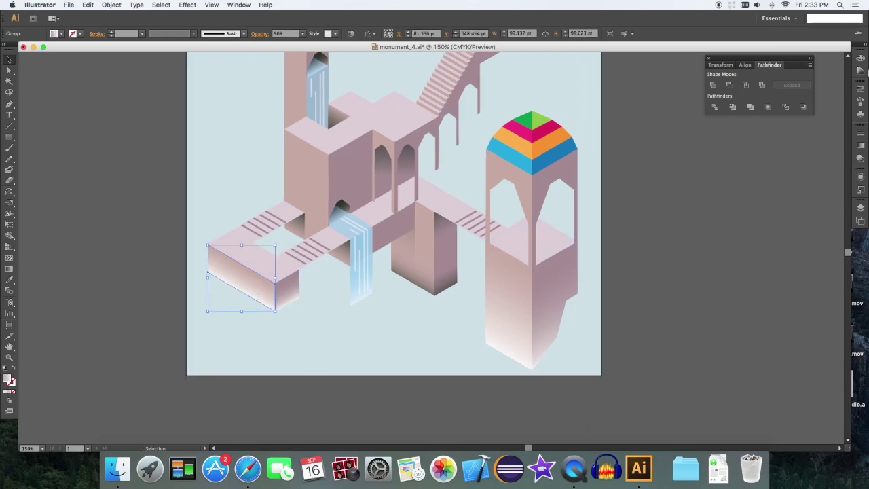
pyautogui.click(863, 146)
pyautogui.click(835, 197)
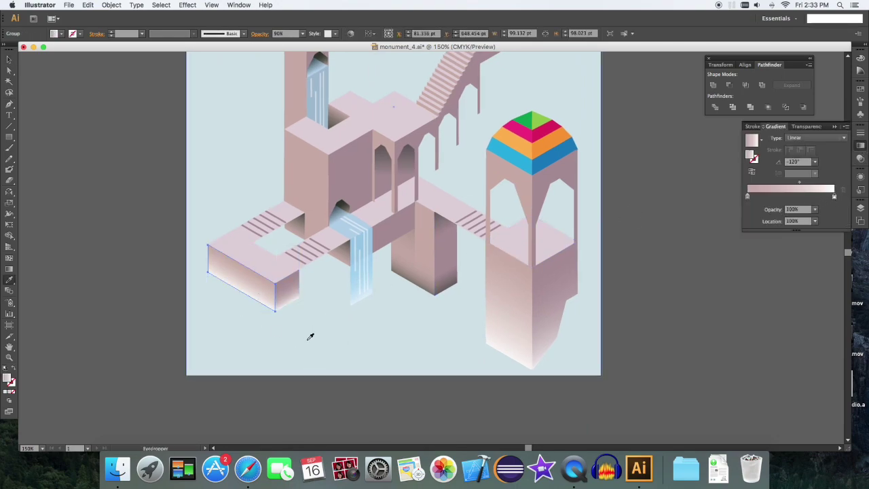
pyautogui.click(291, 296)
pyautogui.click(747, 197)
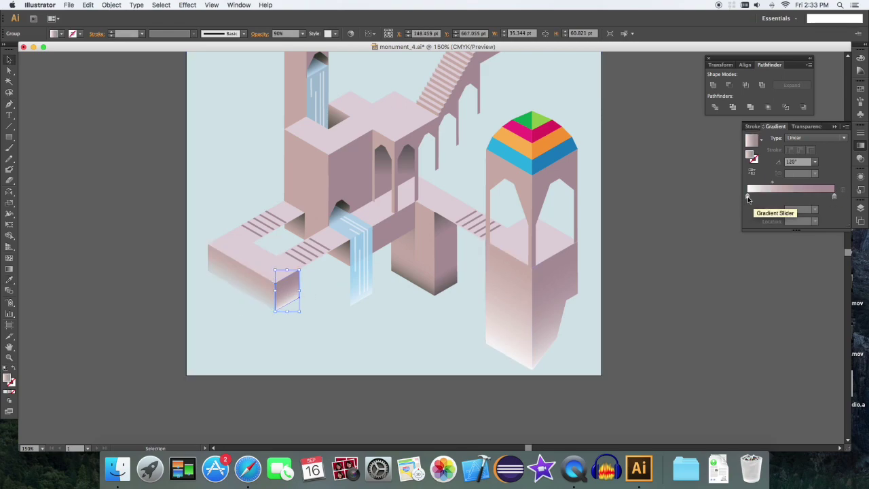
pyautogui.press('i')
pyautogui.click(336, 336)
pyautogui.press('v')
pyautogui.click(289, 417)
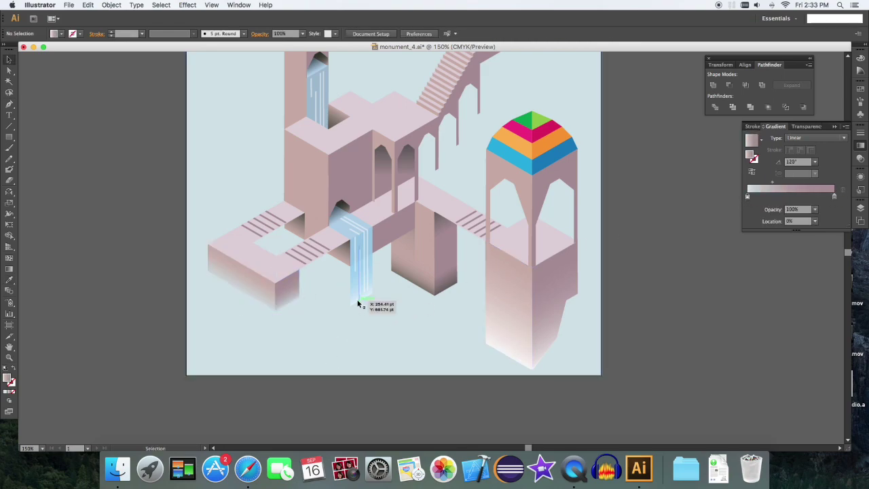
# - Match the faded bottom end of the lower waterfall's gradient to the pale blue-grey background
pyautogui.click(357, 302)
pyautogui.click(326, 390)
pyautogui.click(353, 301)
pyautogui.press('i')
pyautogui.click(402, 336)
pyautogui.press('v')
pyautogui.click(384, 399)
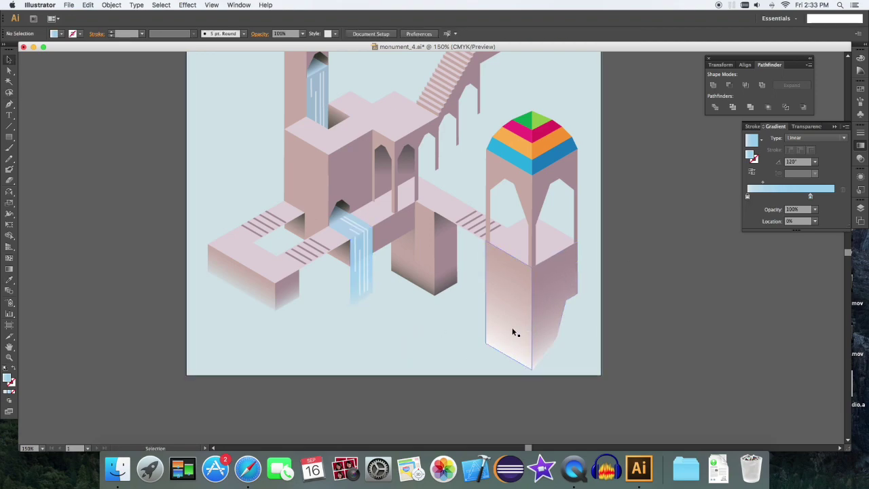
# - Match the white gradient ends on both faces of the large right tower's base to the background colour
pyautogui.click(514, 333)
pyautogui.click(835, 197)
pyautogui.click(567, 329)
pyautogui.click(747, 197)
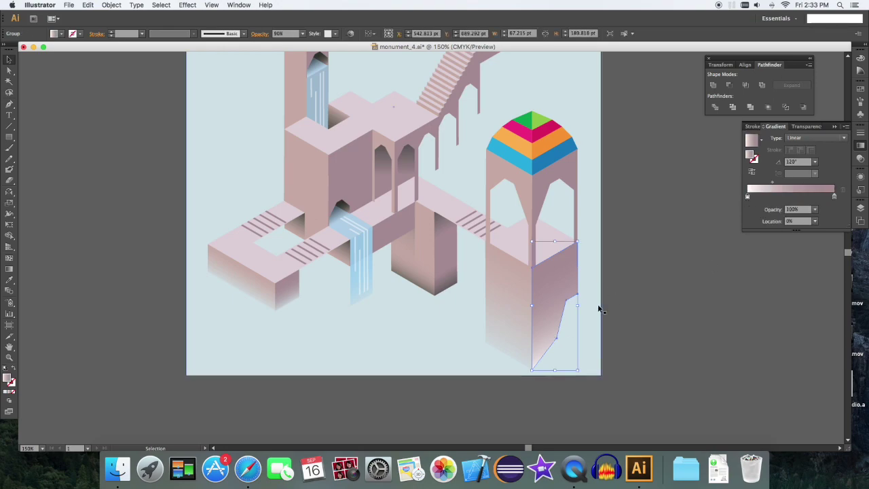
pyautogui.click(679, 325)
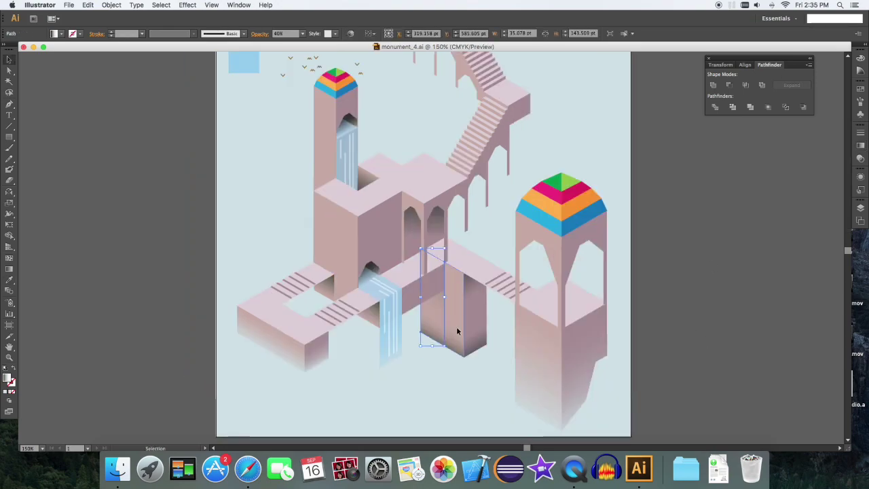
# - Recolour the dark gradient stop on the central support's left face to the background colour, with Normal blending and 90% opacity
pyautogui.click(454, 319)
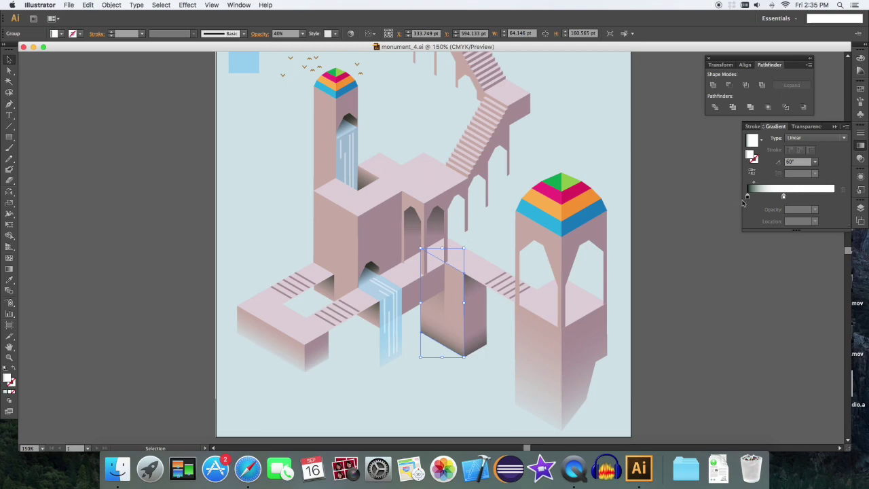
pyautogui.press('i')
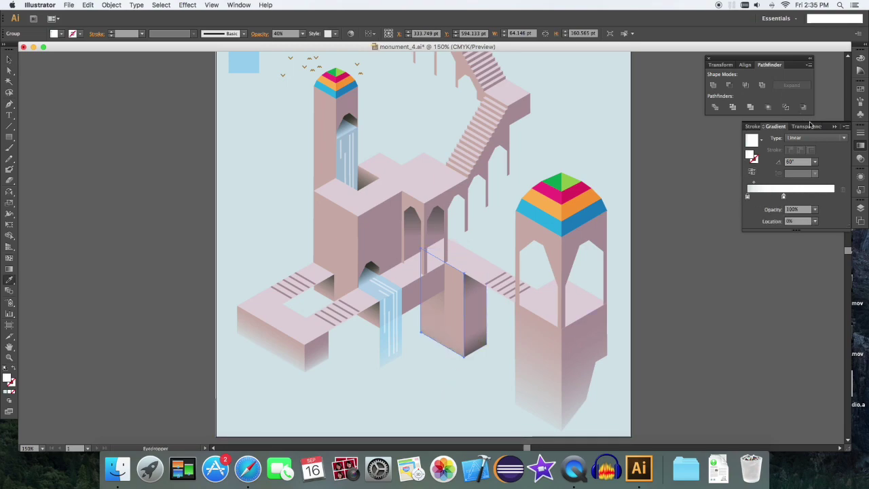
pyautogui.click(804, 126)
pyautogui.click(844, 138)
pyautogui.click(767, 138)
pyautogui.click(757, 147)
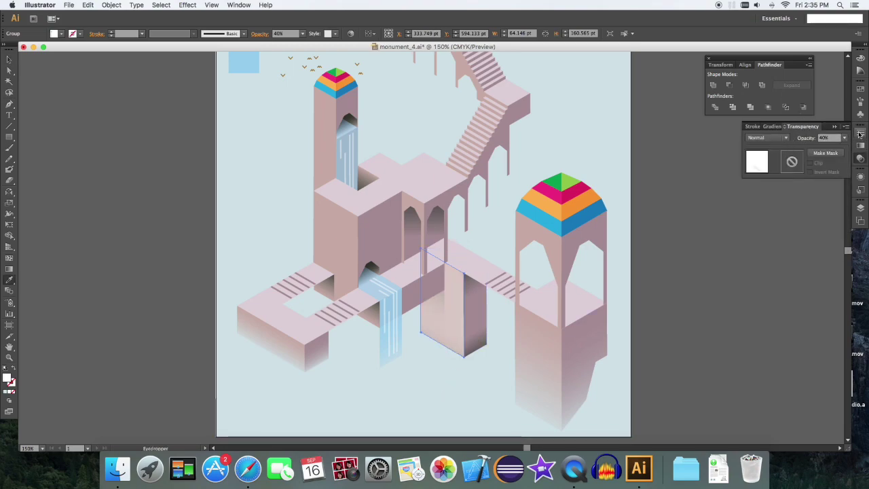
pyautogui.click(843, 138)
pyautogui.click(834, 237)
# - Recolour that face's white gradient stop to the dusty pink wall colour, placing the background-coloured stop at 2.04% and the midpoint at 27.92%
pyautogui.click(860, 146)
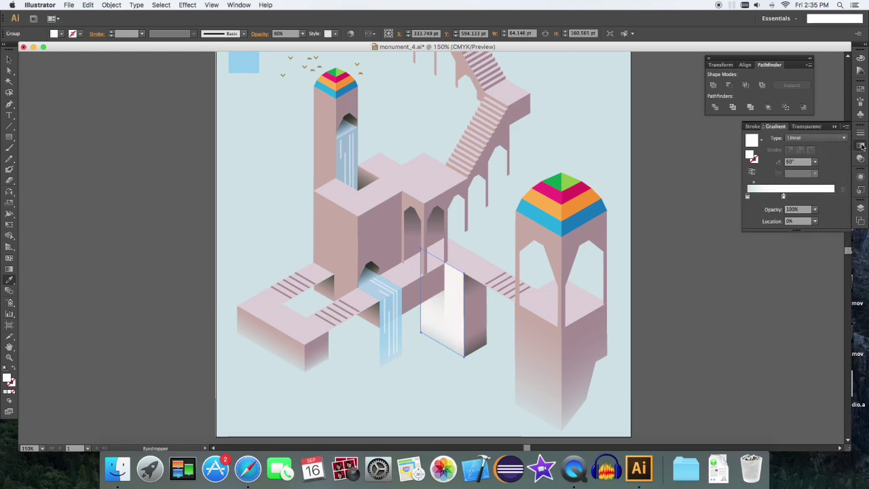
pyautogui.click(348, 239)
pyautogui.press('v')
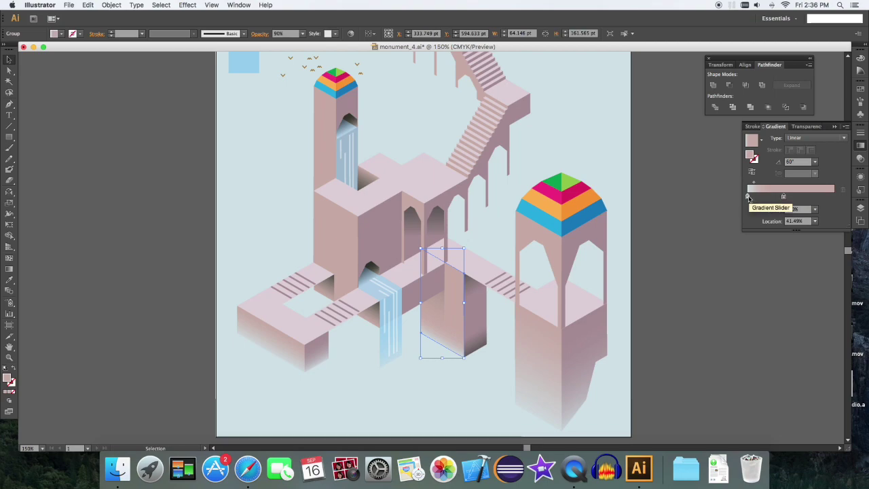
pyautogui.click(748, 197)
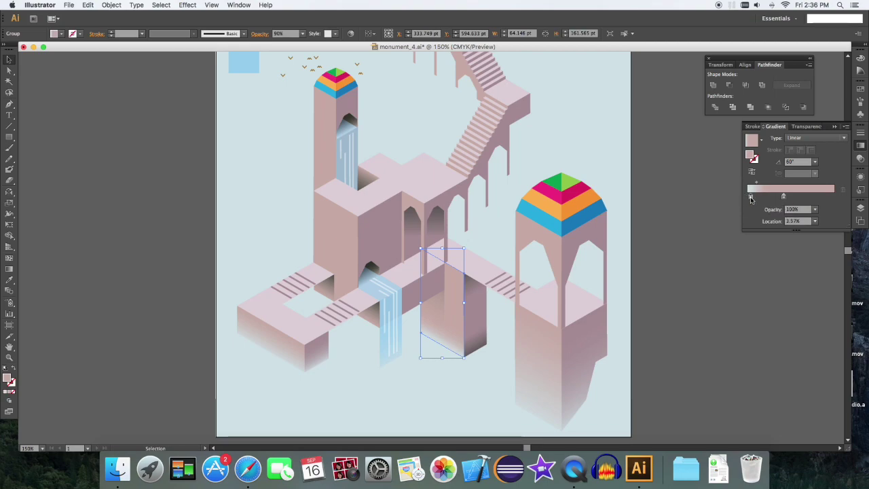
pyautogui.click(704, 276)
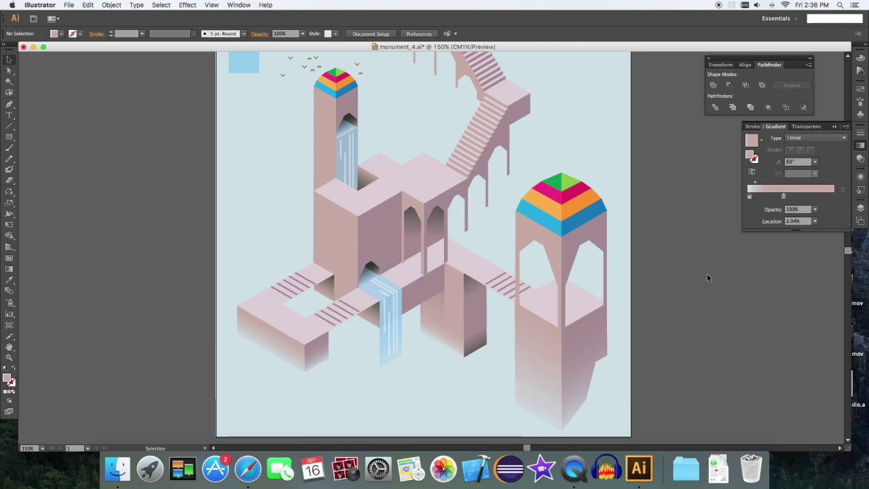
pyautogui.click(447, 329)
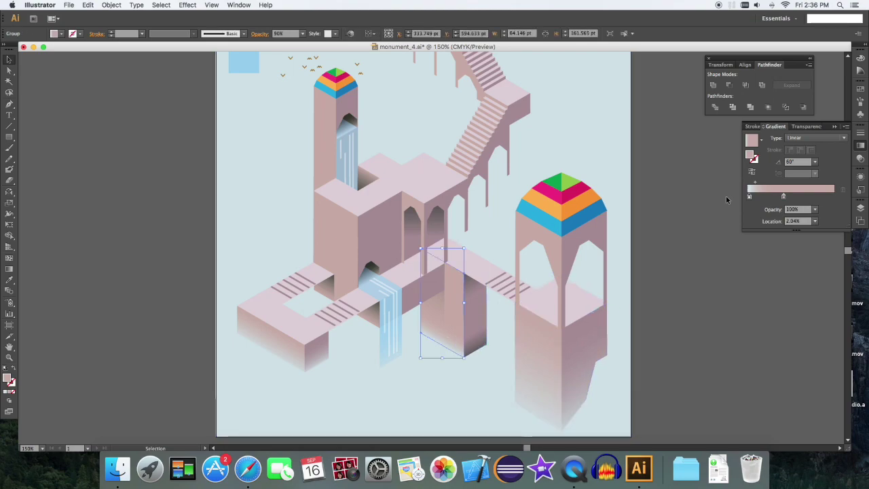
pyautogui.moveTo(755, 185); pyautogui.dragTo(759, 185)
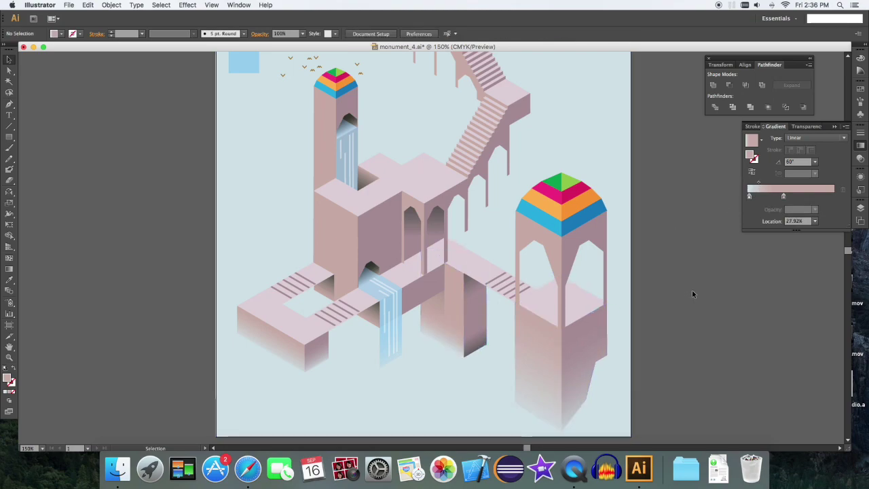
# - Recolour the bottom gradient stop on the central support's right face to the background colour, with Normal blending and 90% opacity
pyautogui.click(475, 333)
pyautogui.click(834, 197)
pyautogui.press('i')
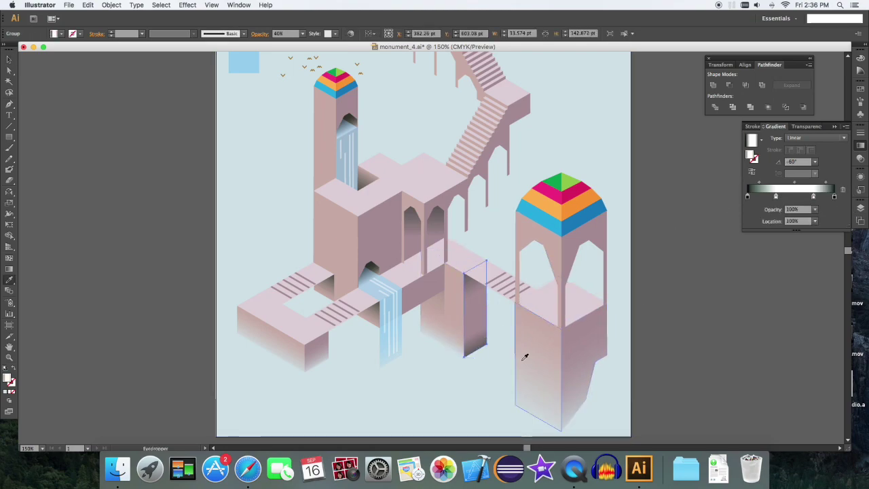
pyautogui.click(597, 325)
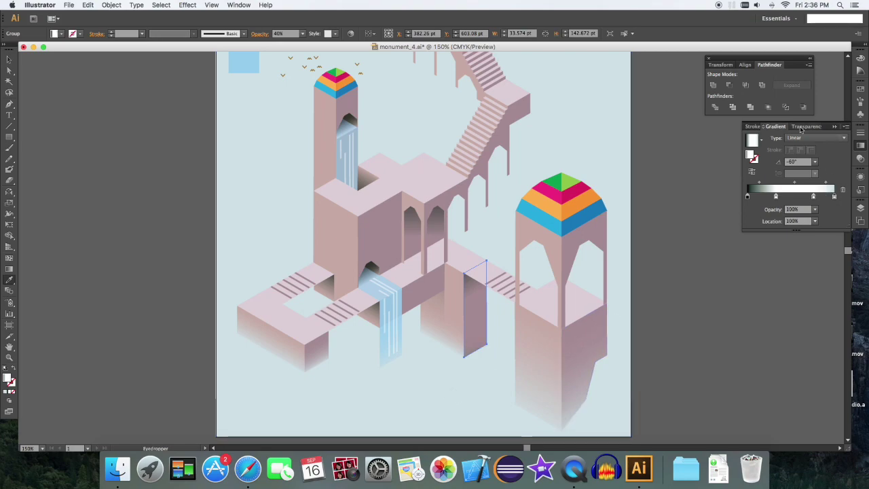
pyautogui.click(804, 126)
pyautogui.click(767, 137)
pyautogui.click(763, 167)
pyautogui.click(845, 138)
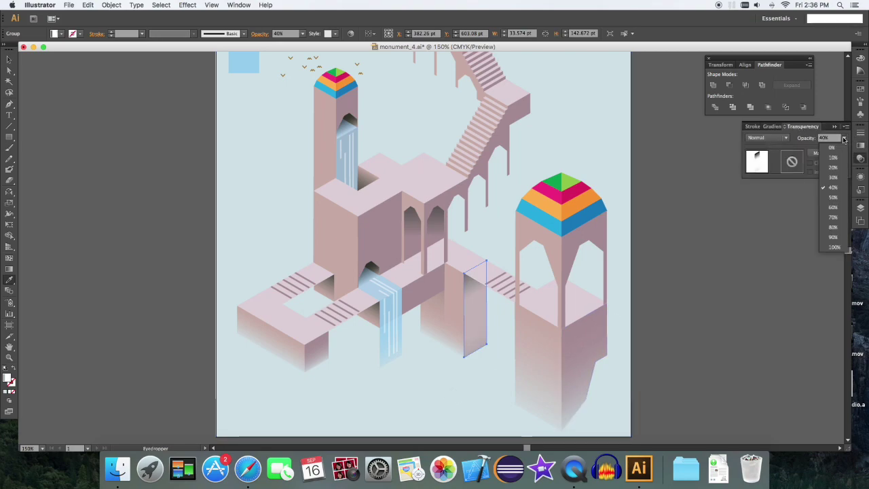
pyautogui.click(839, 235)
# - Recolour the two white middle stops on the support's right face to the mauve wall colour and soften its dark top stop
pyautogui.click(860, 145)
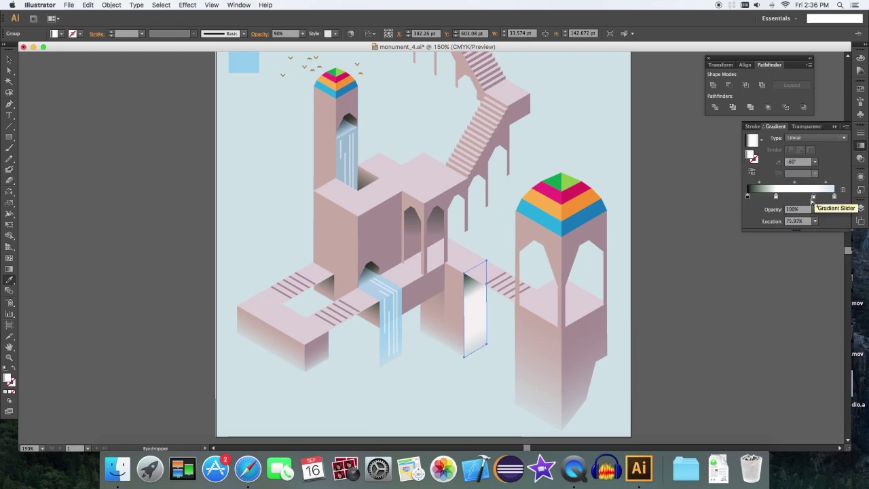
pyautogui.keyDown('shift'); pyautogui.click(388, 239); pyautogui.keyUp('shift')
pyautogui.click(775, 197)
pyautogui.keyDown('shift'); pyautogui.click(390, 226); pyautogui.keyUp('shift')
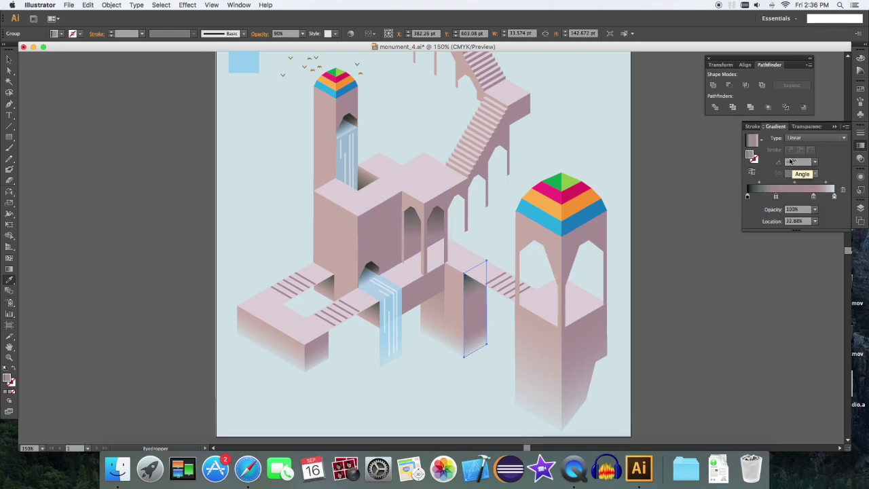
pyautogui.press('v')
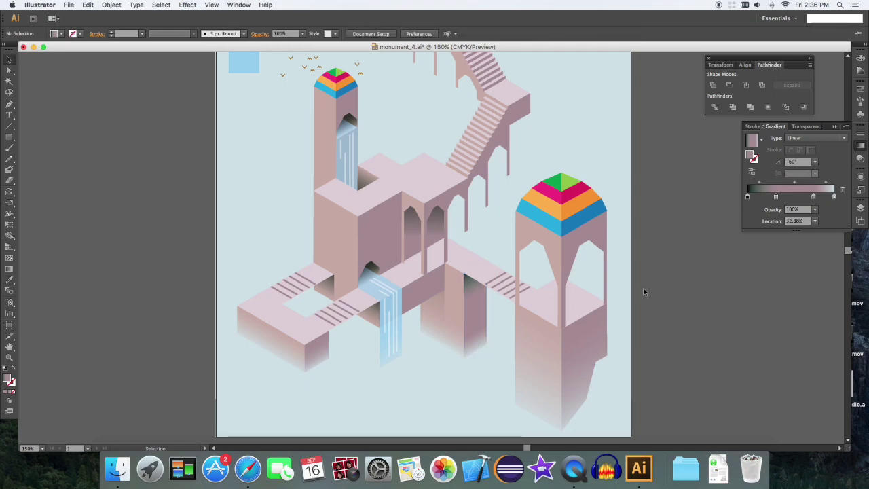
pyautogui.click(748, 196)
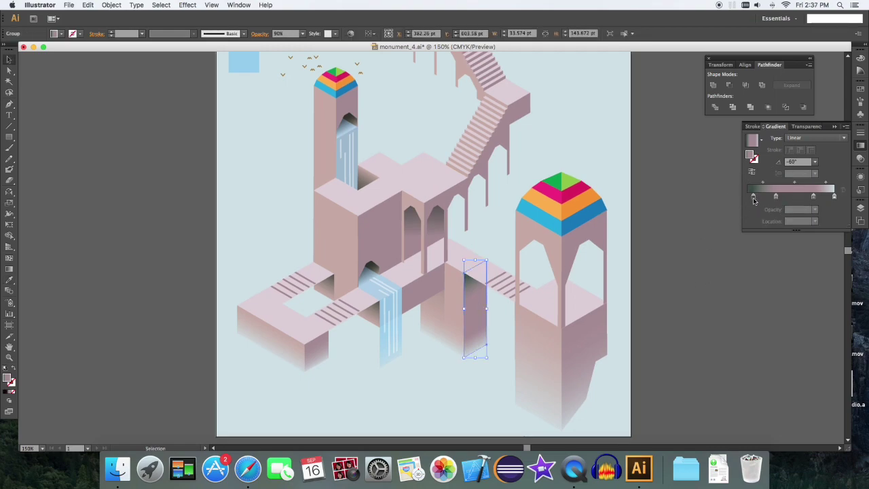
pyautogui.click(715, 276)
# - Fill the background rectangle with the white-to-black linear gradient and run it vertically from top to bottom
pyautogui.press('super+minus')
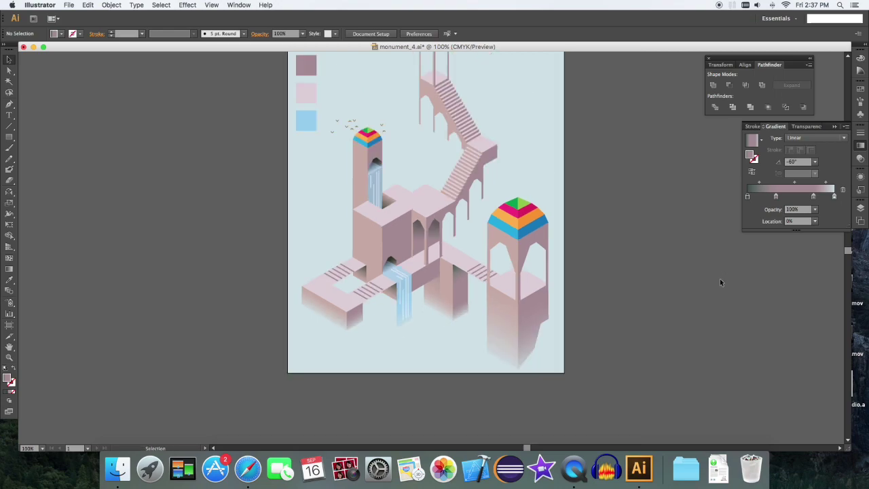
pyautogui.scroll(2, 709, 319)
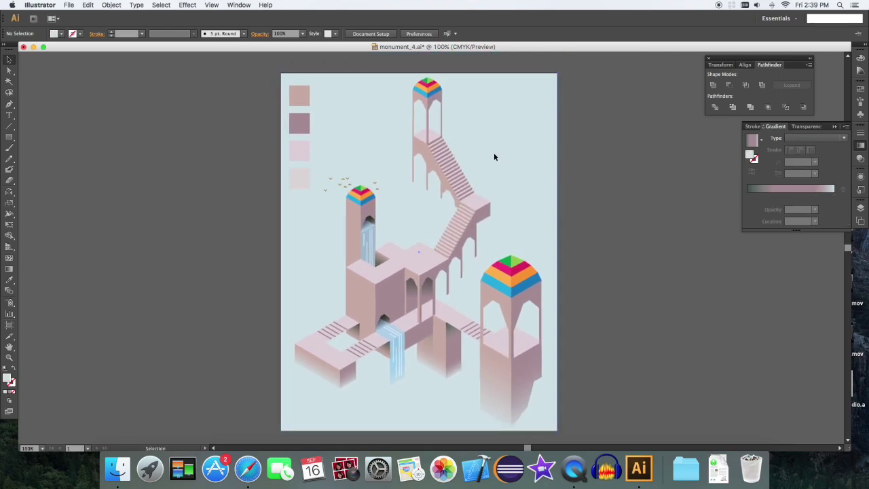
pyautogui.click(494, 152)
pyautogui.click(860, 89)
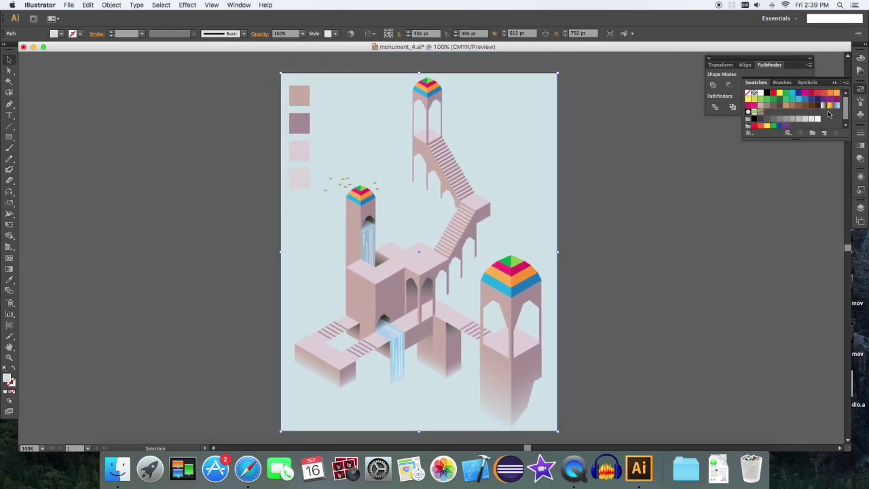
pyautogui.click(825, 106)
pyautogui.press('g')
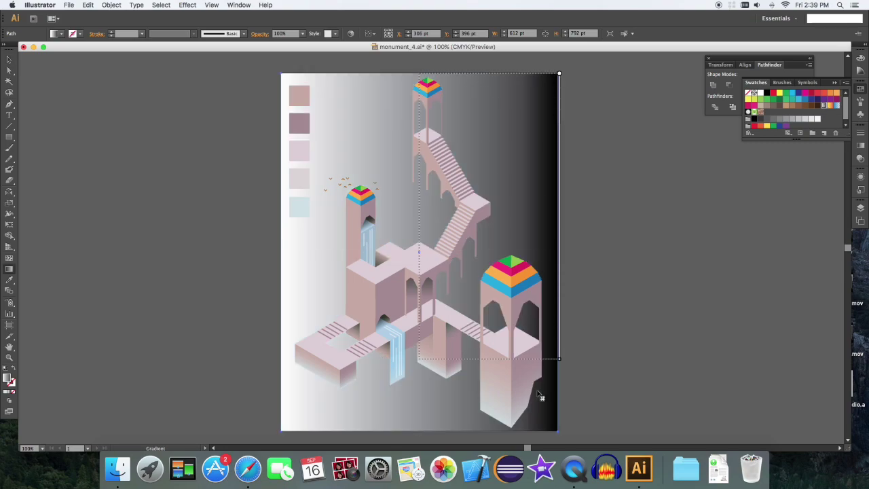
pyautogui.scroll(-3, 554, 271)
pyautogui.moveTo(543, 351); pyautogui.dragTo(558, 350)
pyautogui.scroll(5, 559, 349)
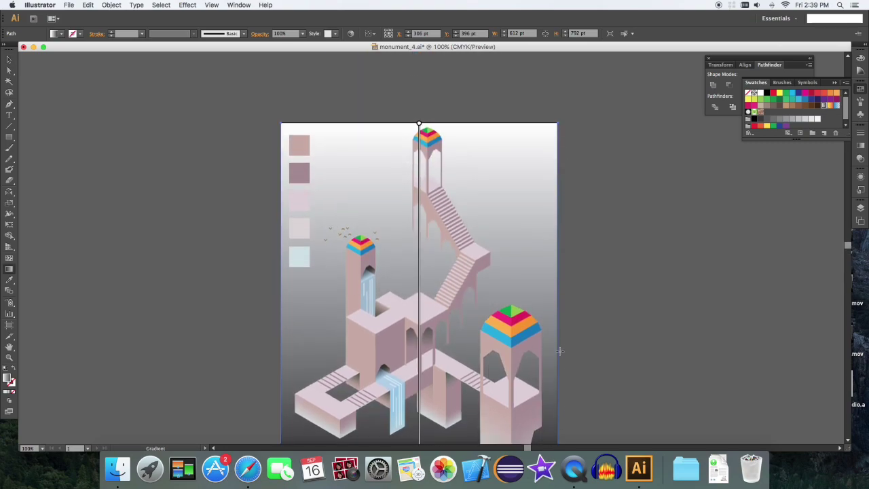
pyautogui.scroll(-2, 559, 350)
# - Recolour the background gradient from the palette's pale pink at the top to pale blue-grey at the bottom, with the midpoint at 23.09%
pyautogui.click(860, 145)
pyautogui.click(835, 197)
pyautogui.click(835, 197)
pyautogui.press('i')
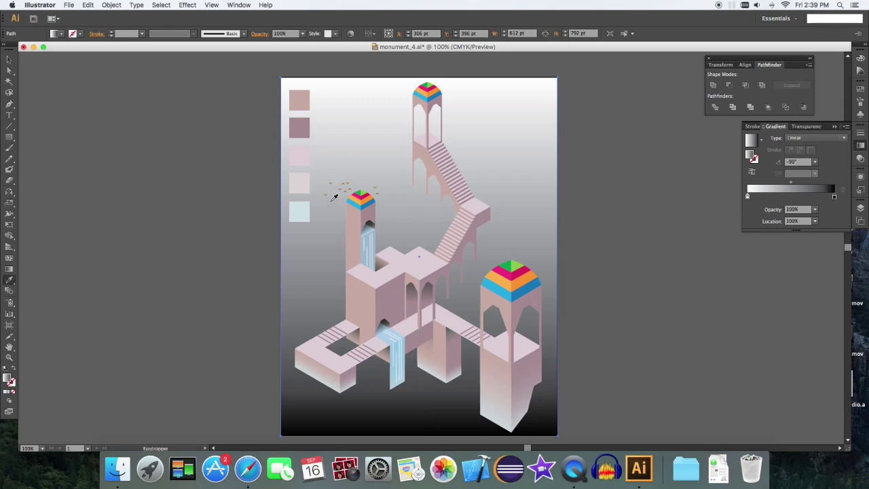
pyautogui.keyDown('shift'); pyautogui.click(299, 211); pyautogui.keyUp('shift')
pyautogui.click(748, 197)
pyautogui.keyDown('shift'); pyautogui.click(299, 183); pyautogui.keyUp('shift')
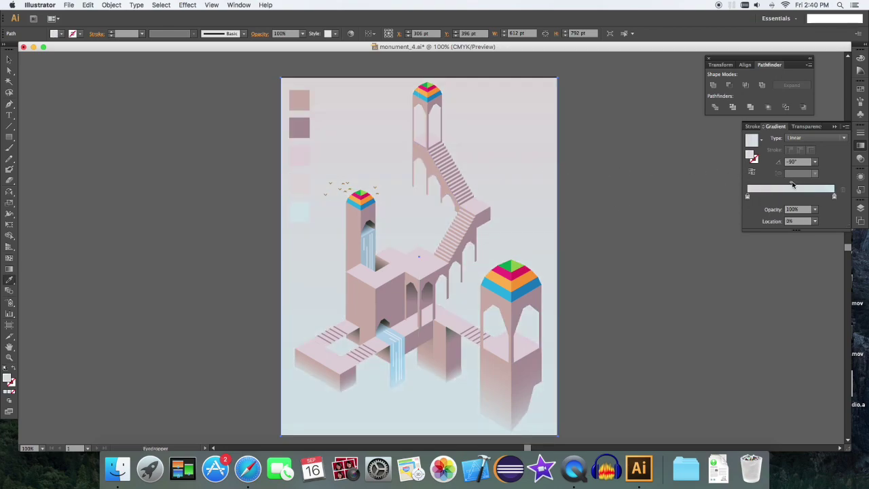
pyautogui.moveTo(790, 184); pyautogui.dragTo(788, 184)
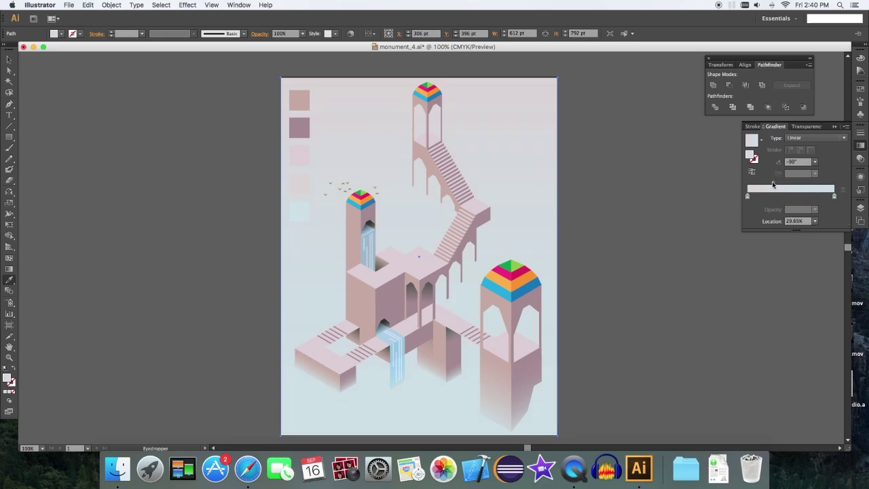
pyautogui.press('v')
pyautogui.click(649, 170)
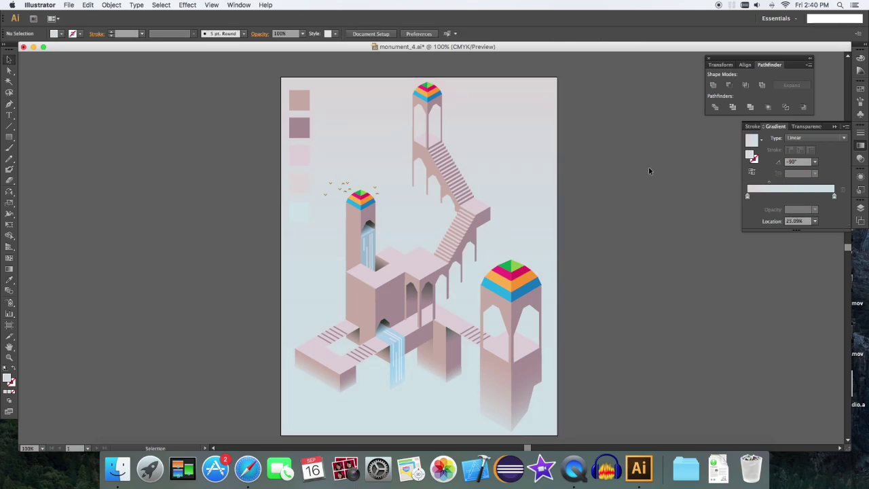